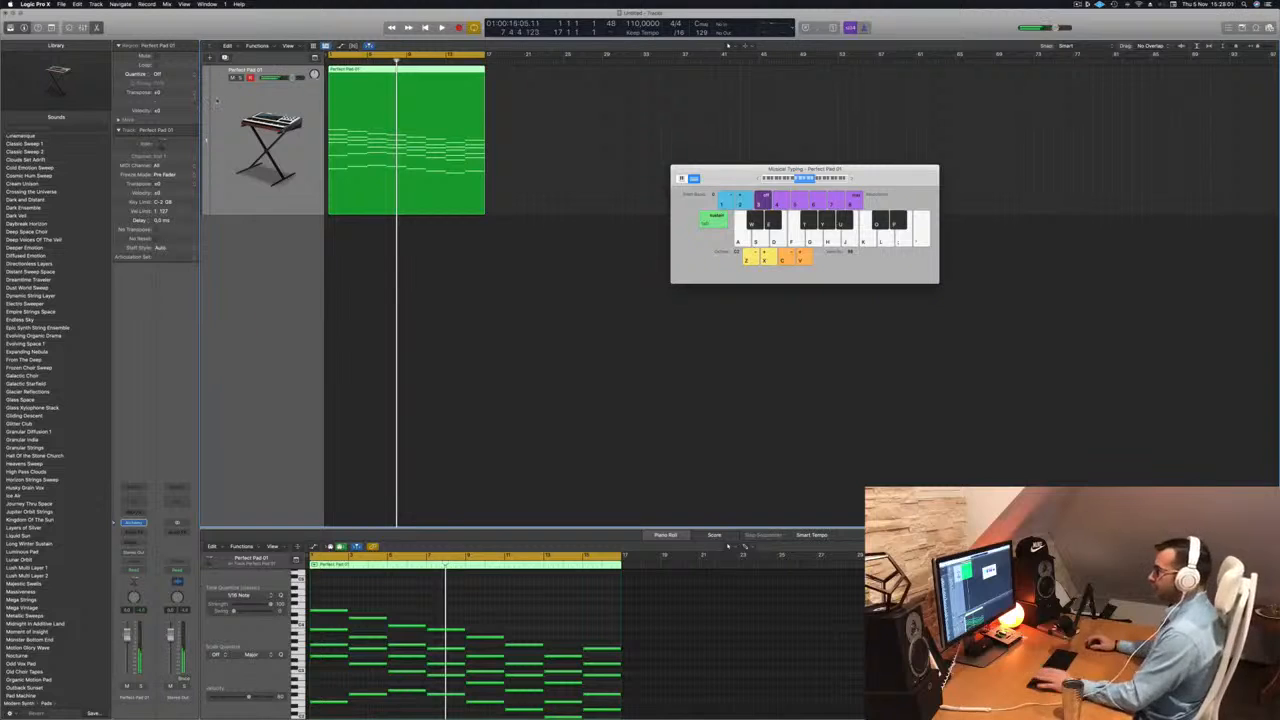
# - Copy the Perfect Pad 01 region to about bar 36 on the same track and audition the pad with its Alchemy instrument open
pyautogui.moveTo(400, 70); pyautogui.dragTo(744, 70)
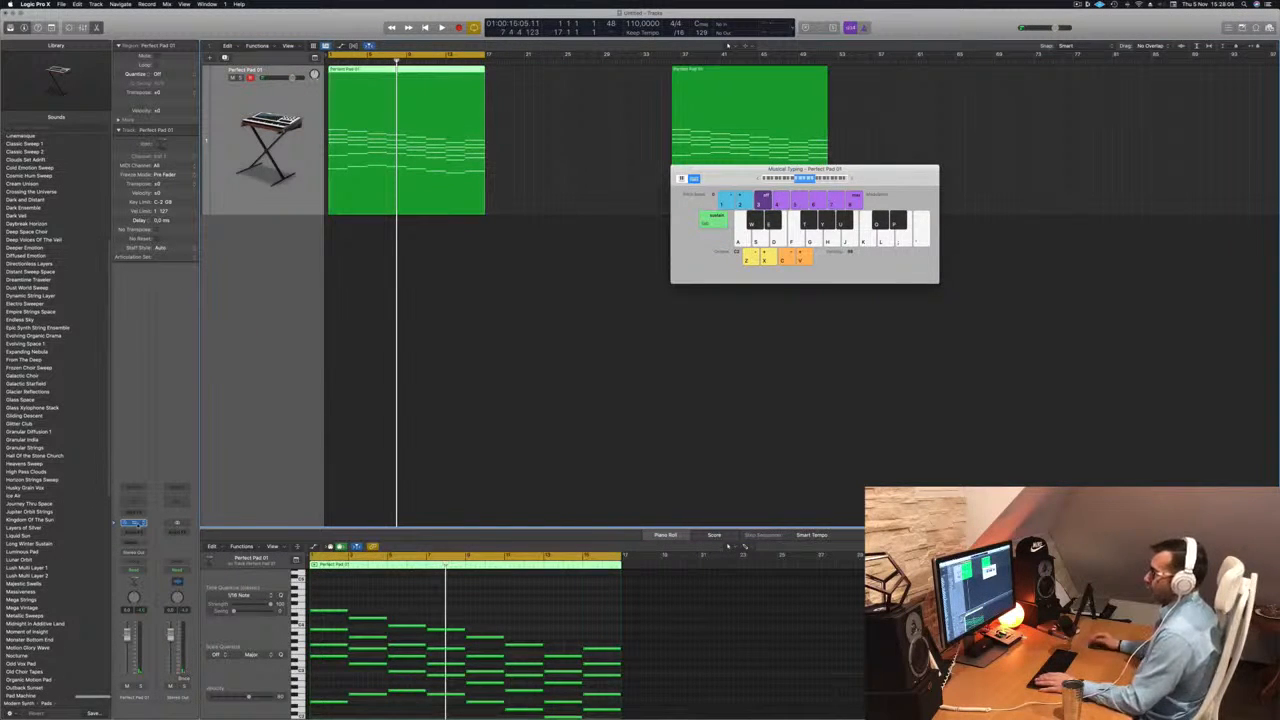
pyautogui.click(138, 524)
pyautogui.press('space')
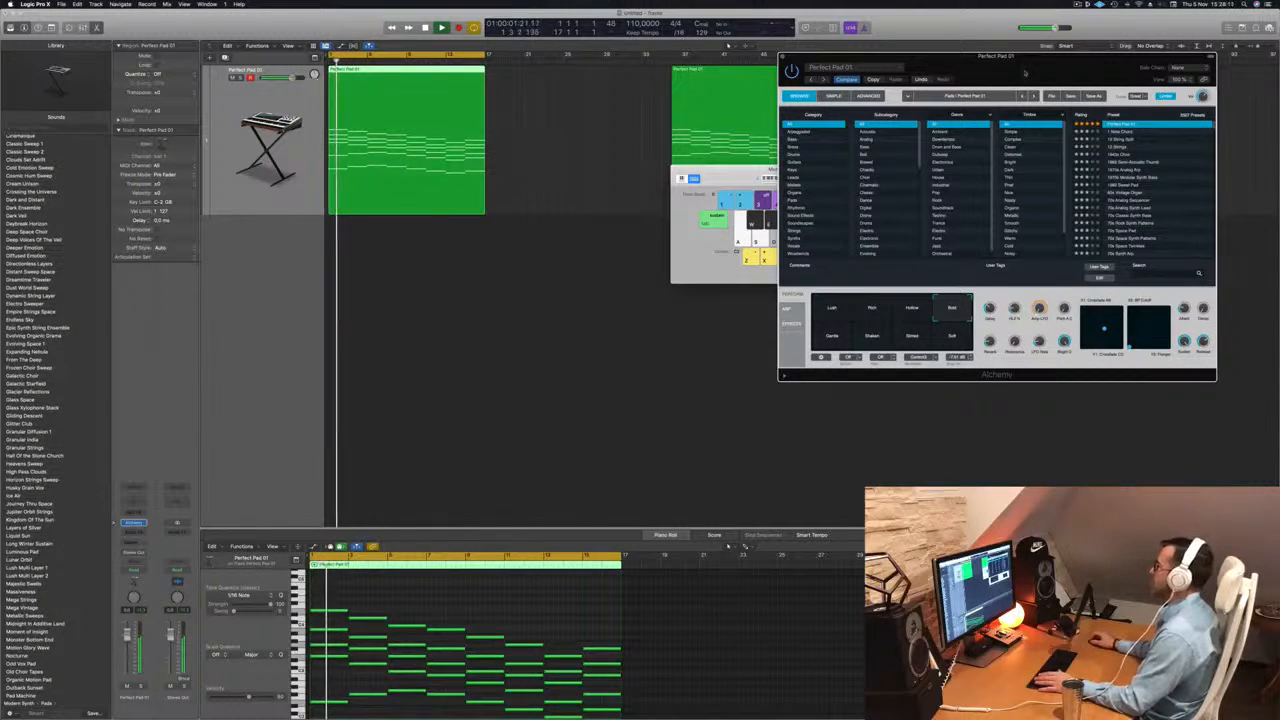
pyautogui.moveTo(1018, 67); pyautogui.dragTo(966, 74)
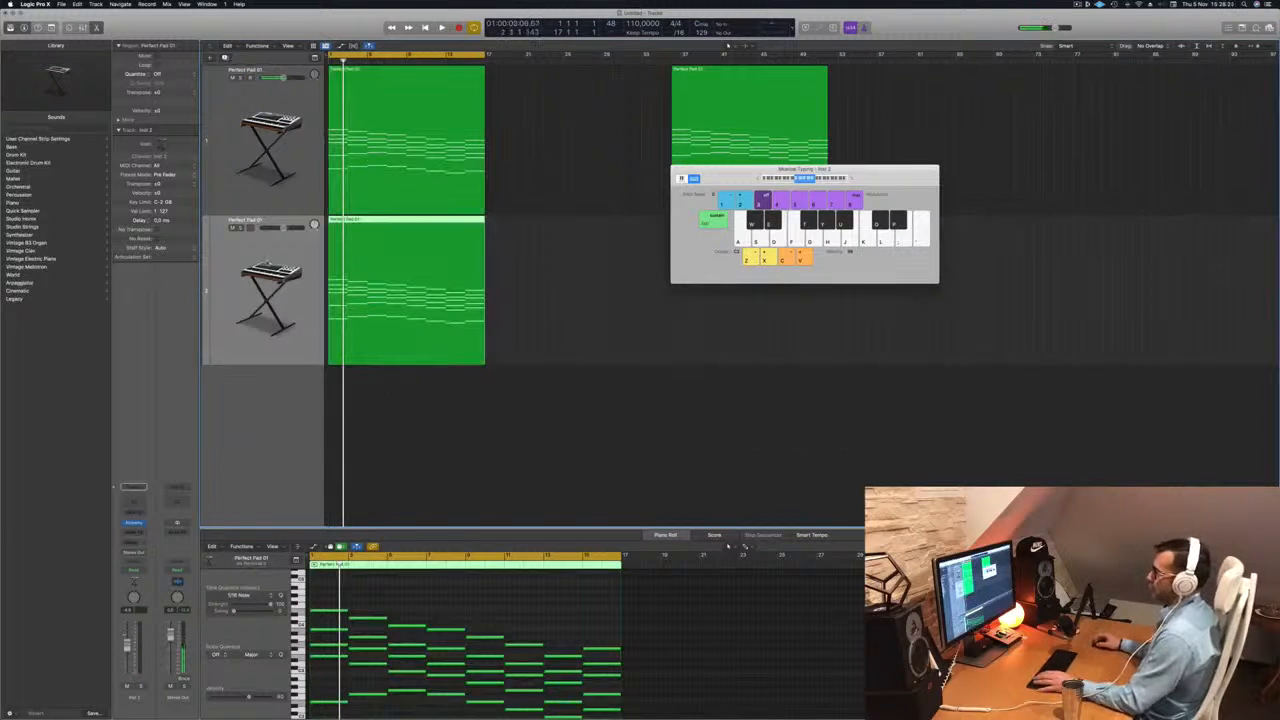
# - Replace the second track's Alchemy instrument with Studio Strings in stereo
pyautogui.click(140, 522)
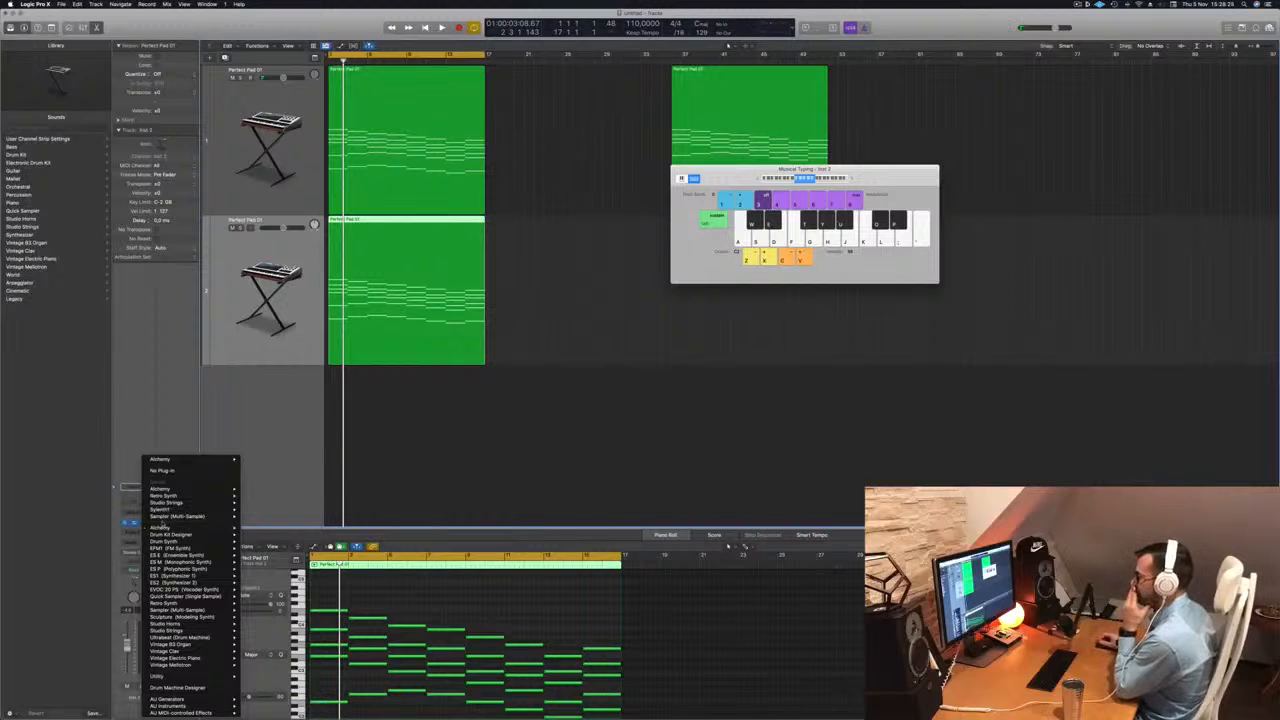
pyautogui.moveTo(172, 528)
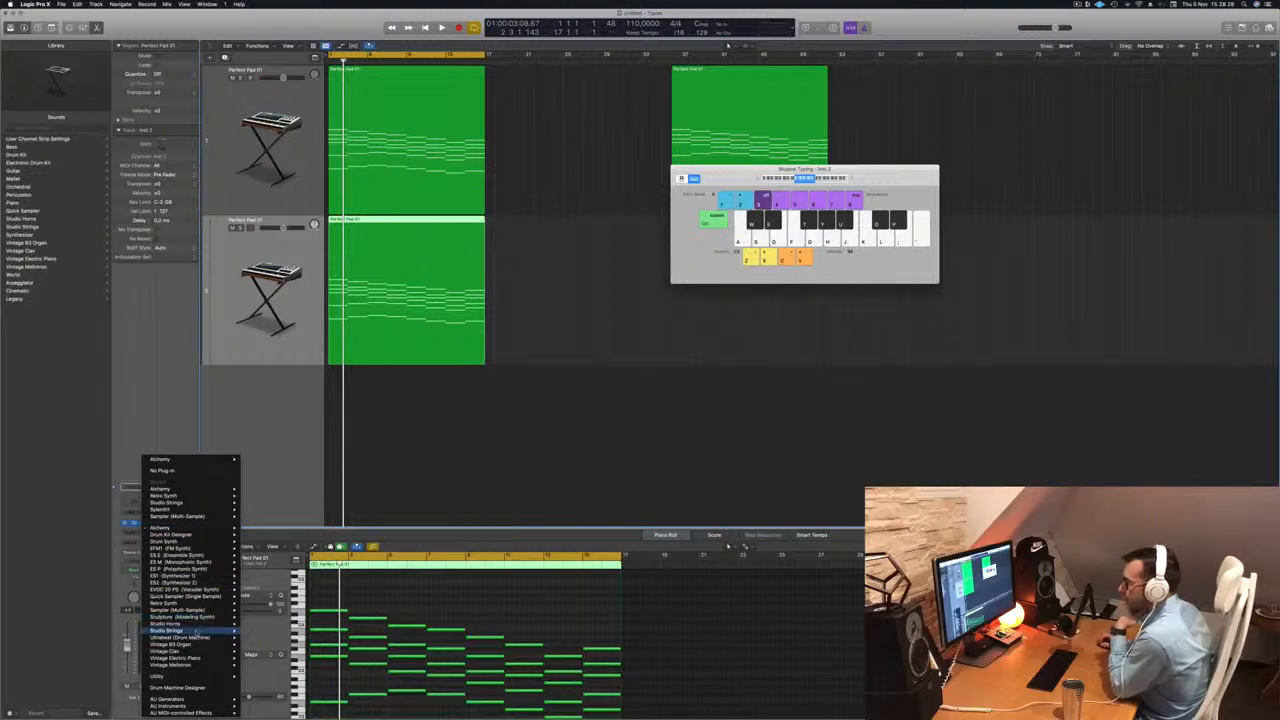
pyautogui.moveTo(215, 633)
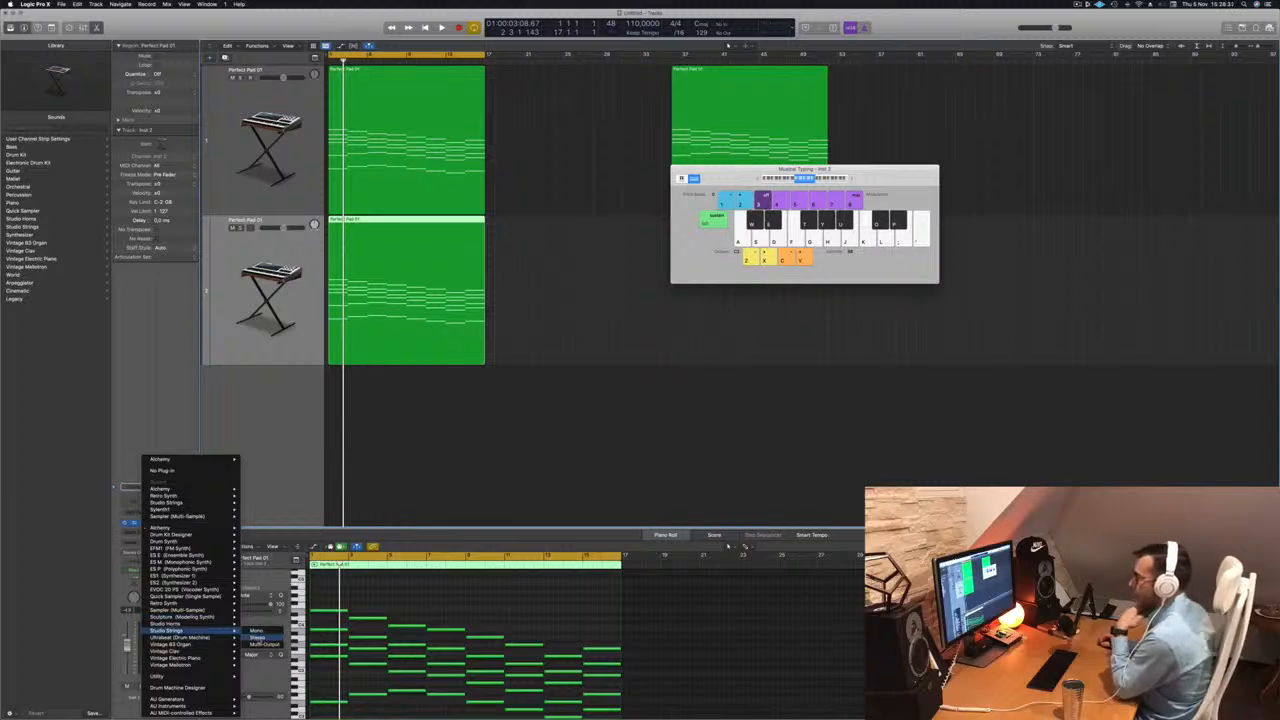
pyautogui.click(258, 637)
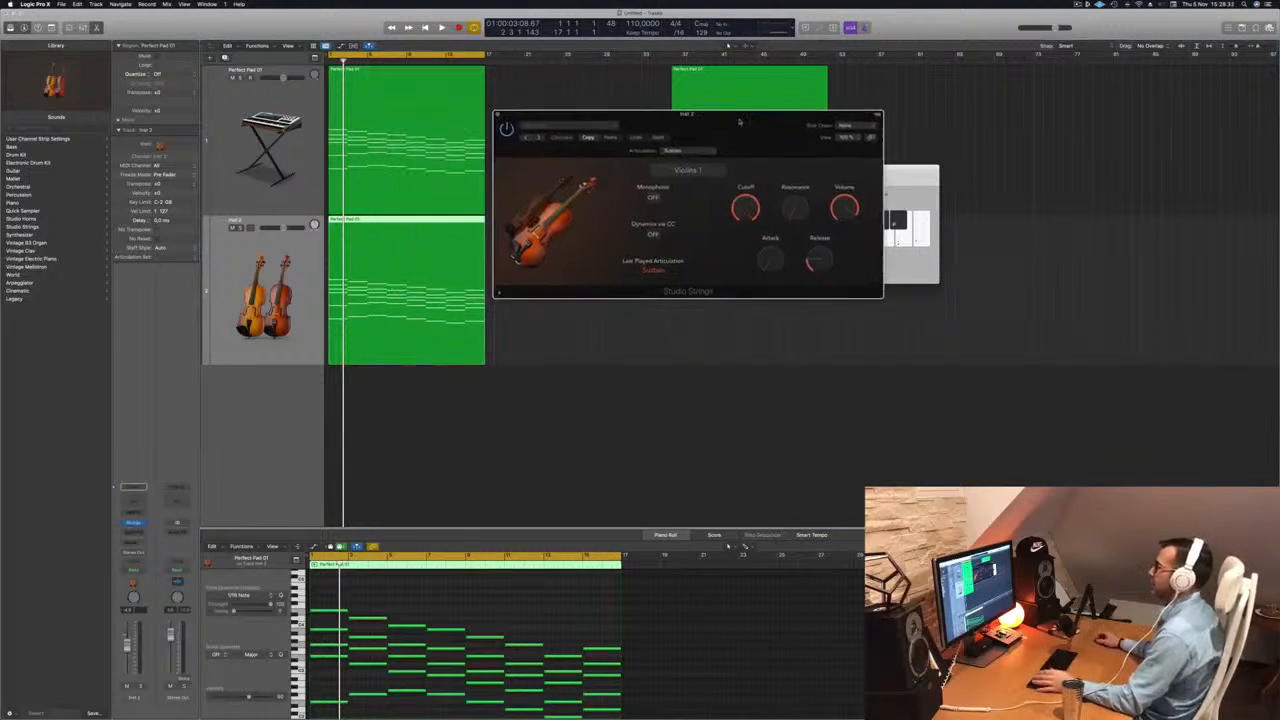
pyautogui.moveTo(744, 121); pyautogui.dragTo(697, 128)
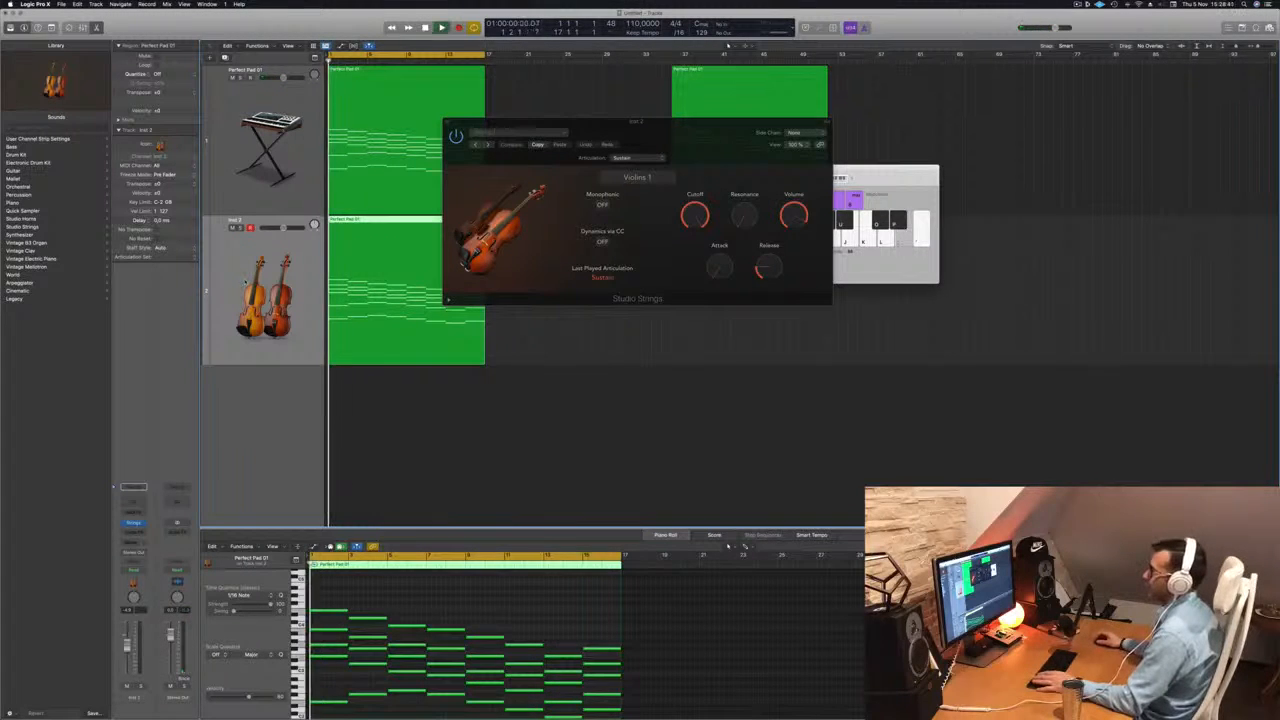
# - Load the Studio Cellos single-instrument preset in Studio Strings
pyautogui.click(533, 133)
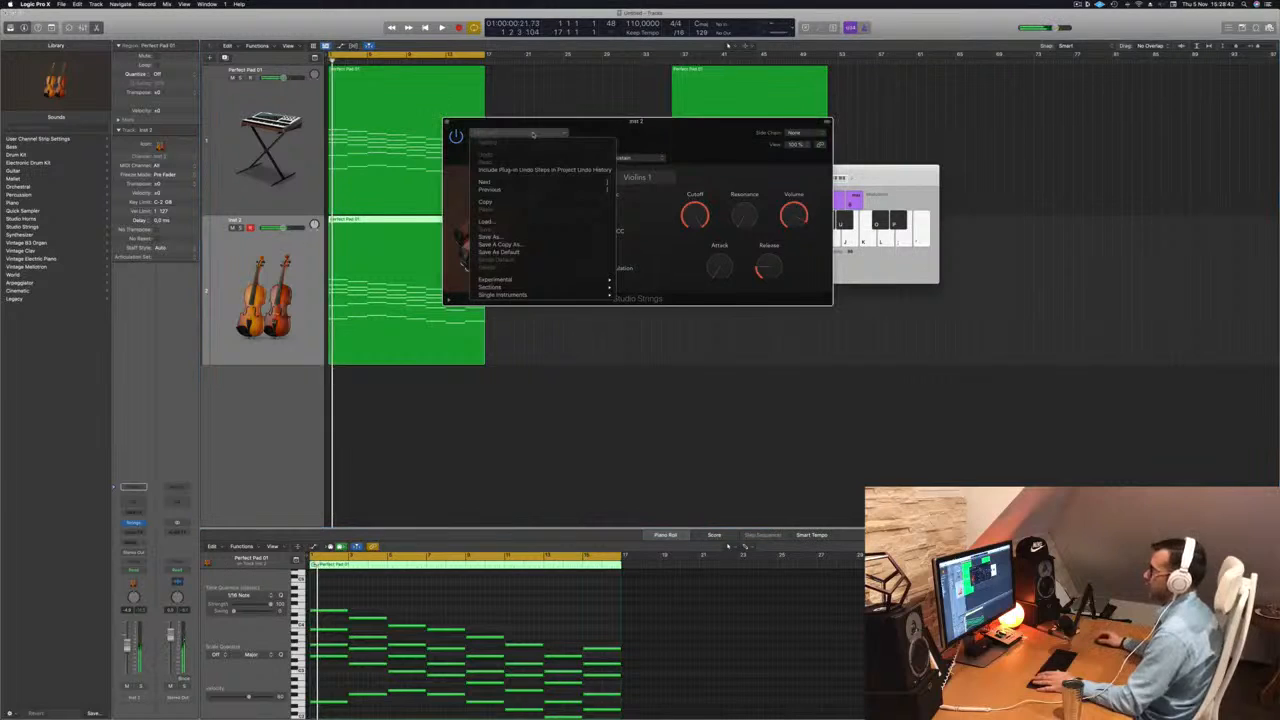
pyautogui.moveTo(573, 282)
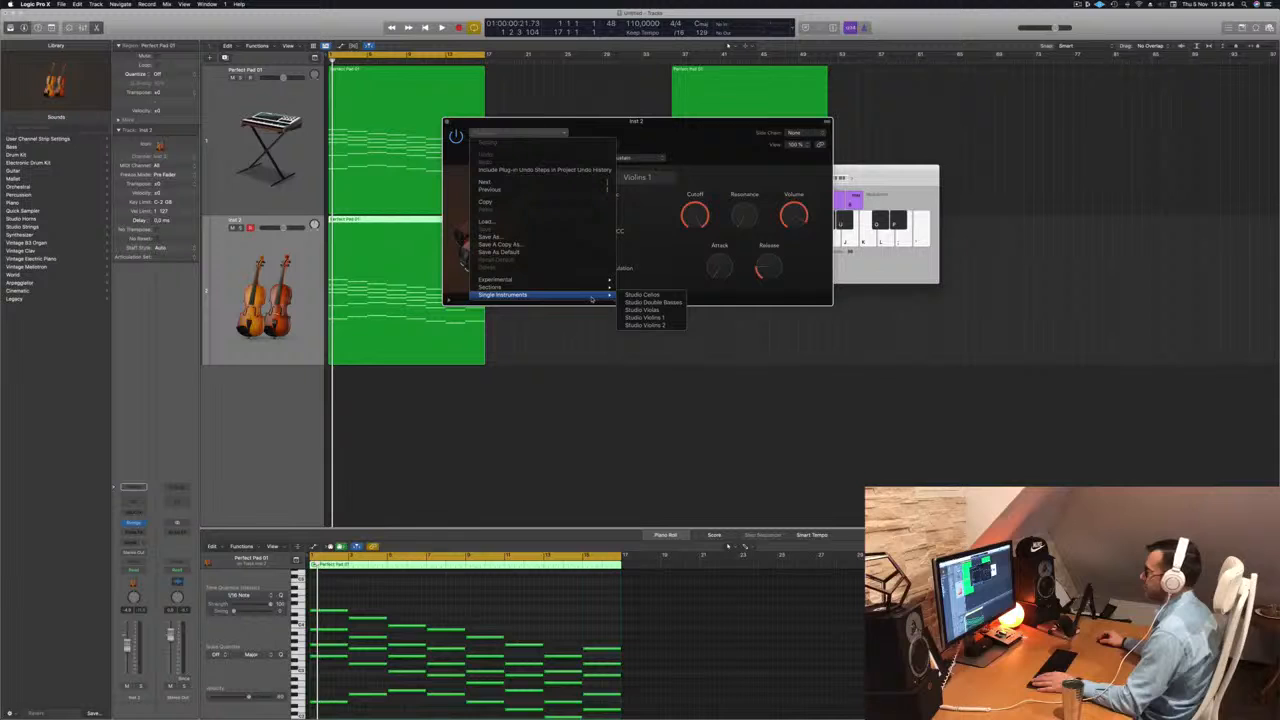
pyautogui.click(653, 296)
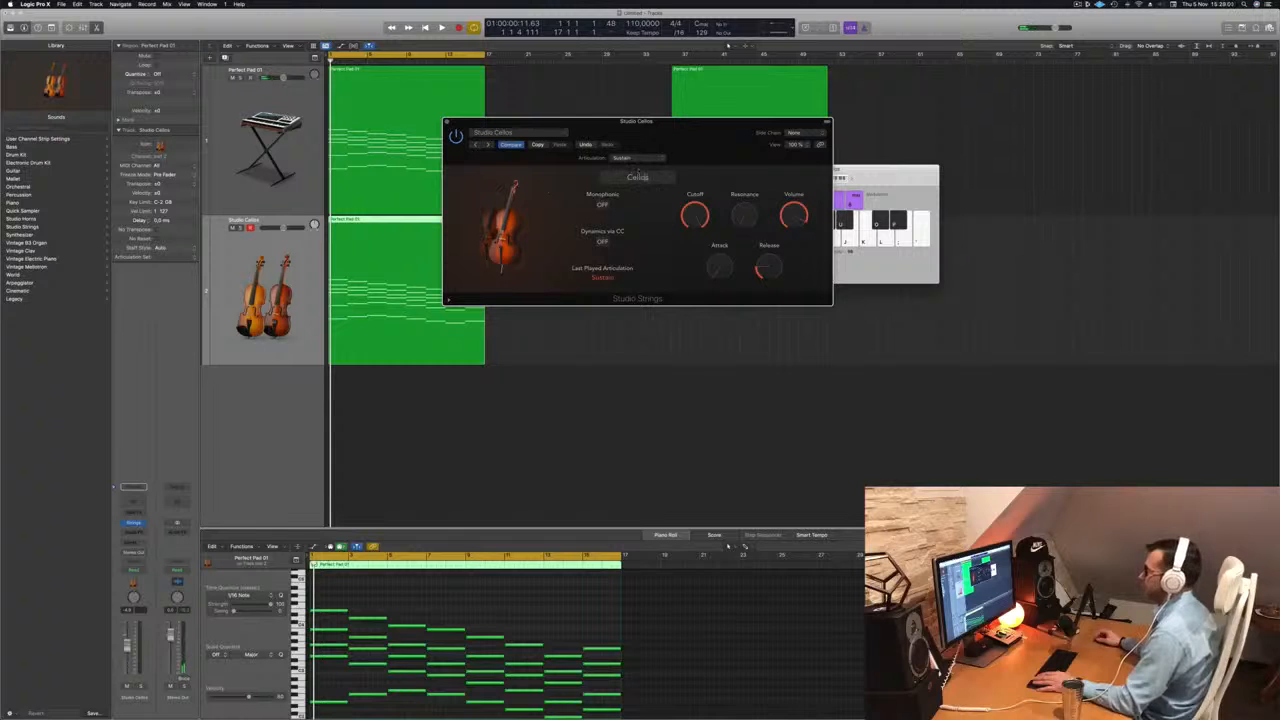
# - Audition the cellos during playback with the Pizzicato articulation and with Trill Semi
pyautogui.click(652, 161)
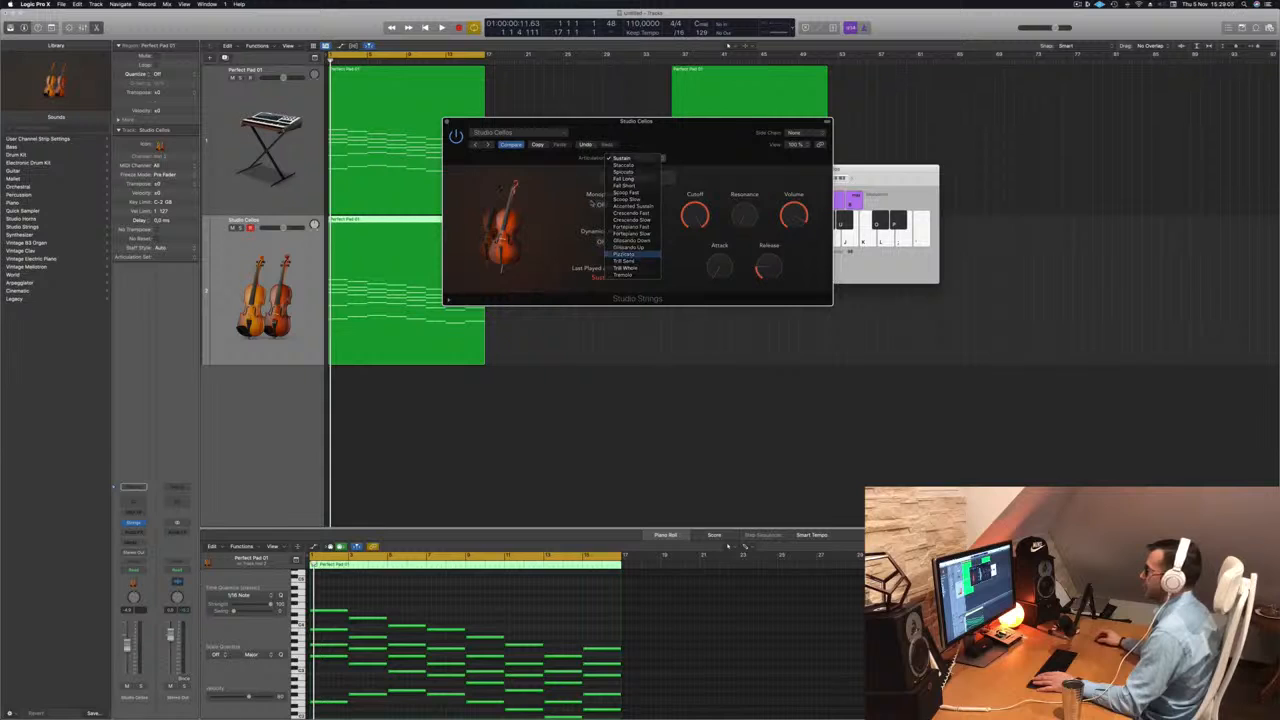
pyautogui.click(623, 254)
pyautogui.press('space')
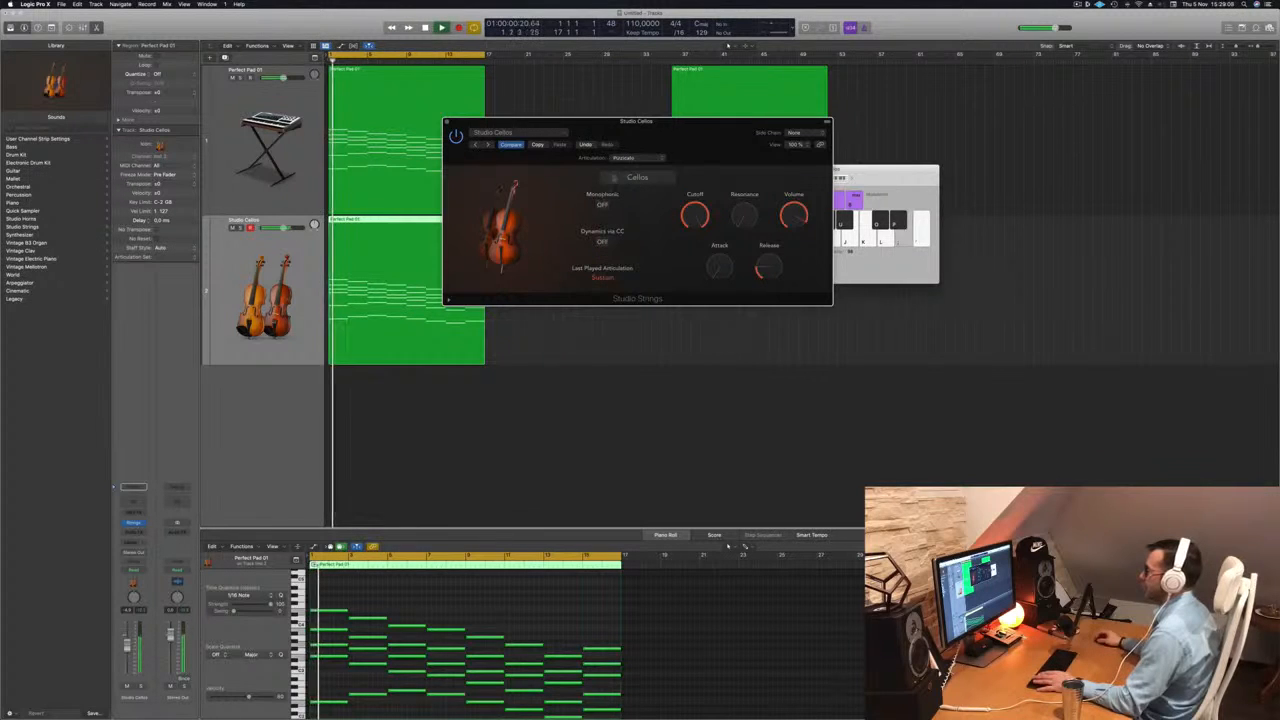
pyautogui.click(627, 158)
pyautogui.click(626, 165)
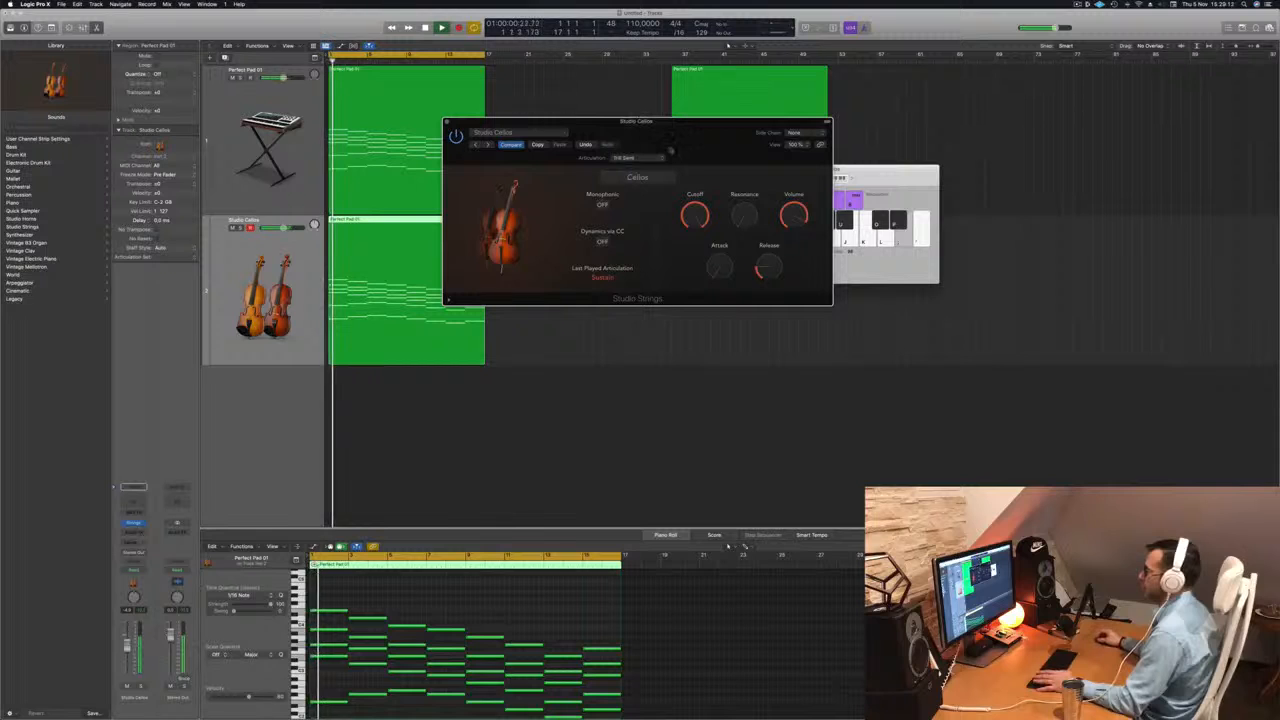
pyautogui.moveTo(684, 131); pyautogui.dragTo(715, 133)
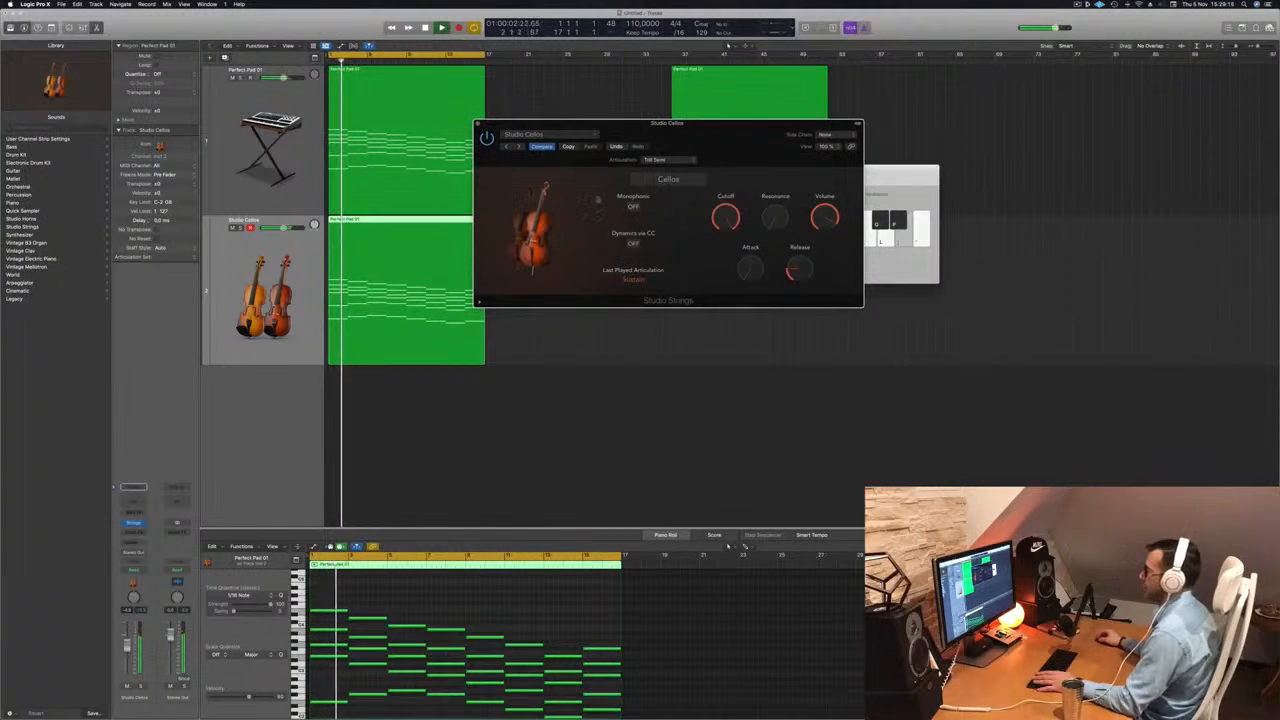
# - Try the Trill Whole and Tremolo articulations on the cellos while the arrangement plays
pyautogui.click(655, 159)
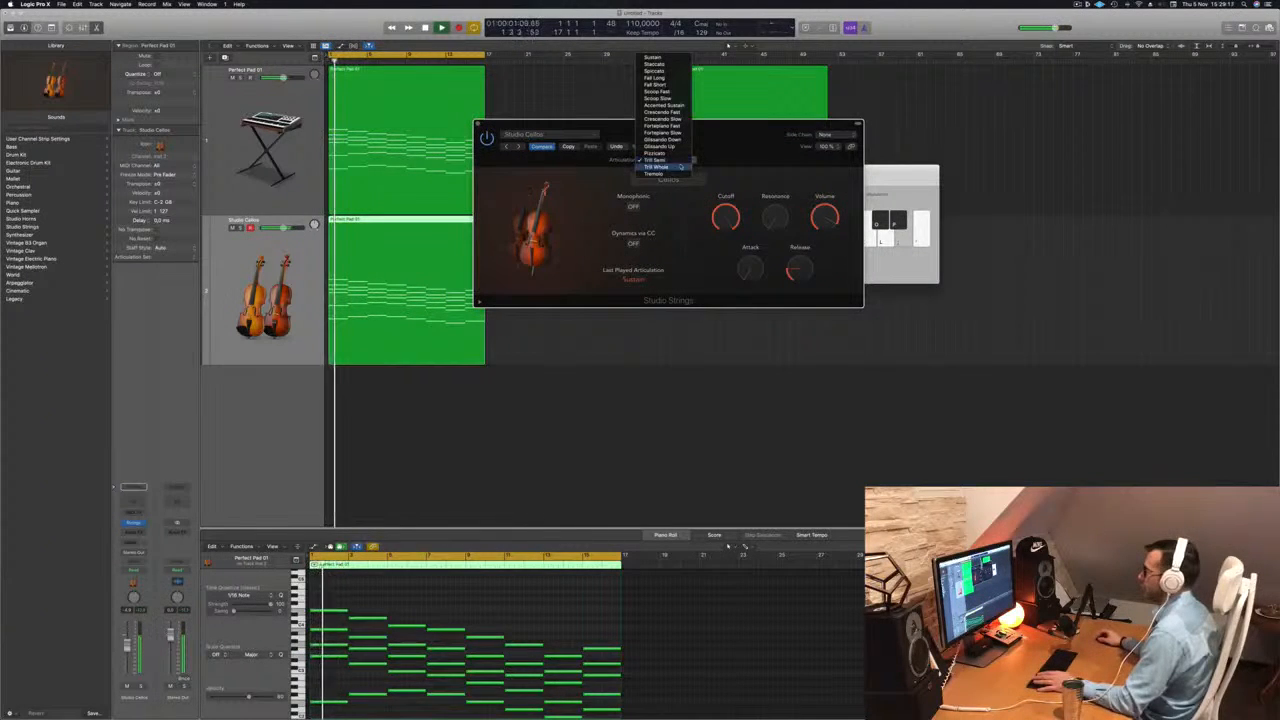
pyautogui.click(655, 170)
pyautogui.click(656, 159)
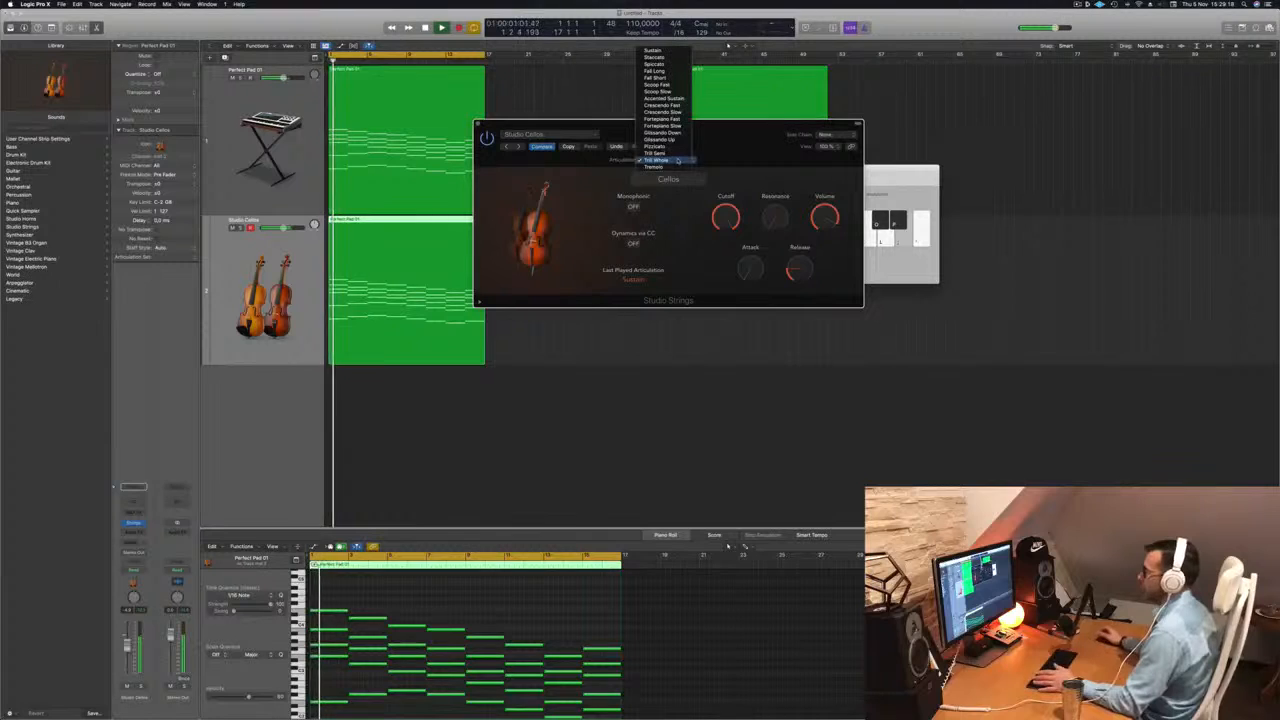
pyautogui.click(675, 167)
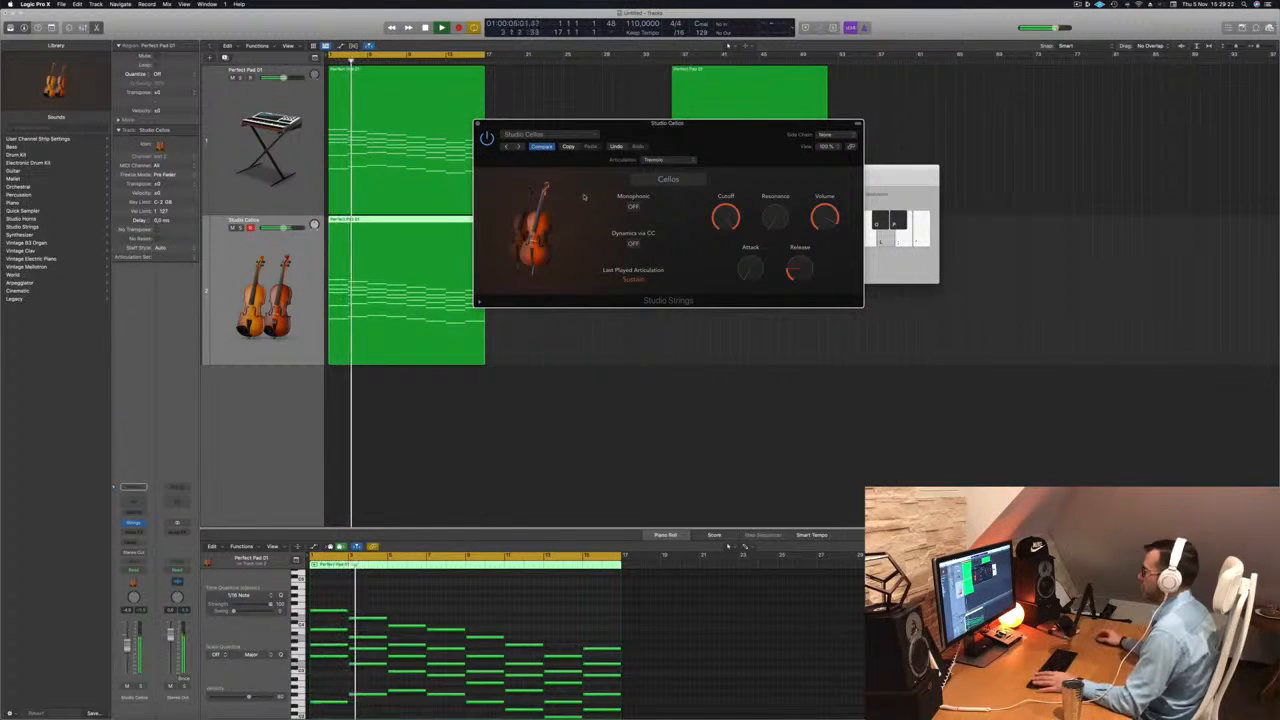
# - Try the Glissando Up and Spiccato articulations on the cellos
pyautogui.click(664, 162)
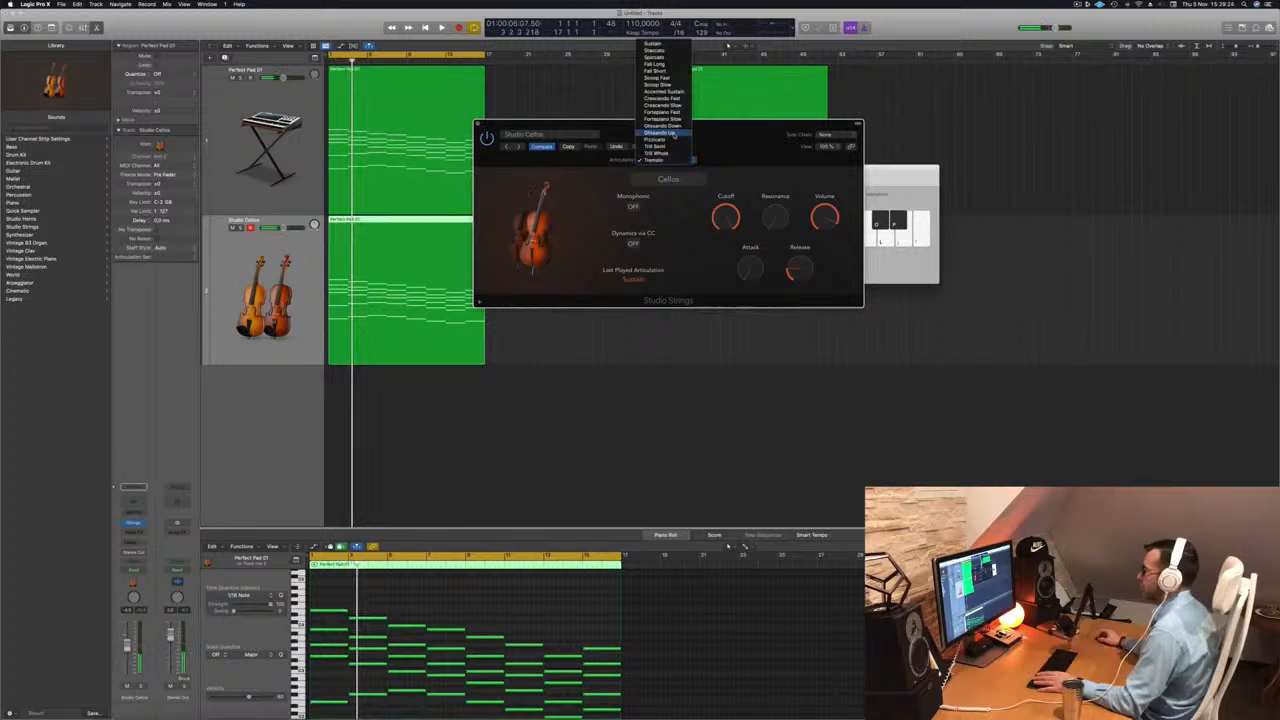
pyautogui.click(660, 132)
pyautogui.click(672, 160)
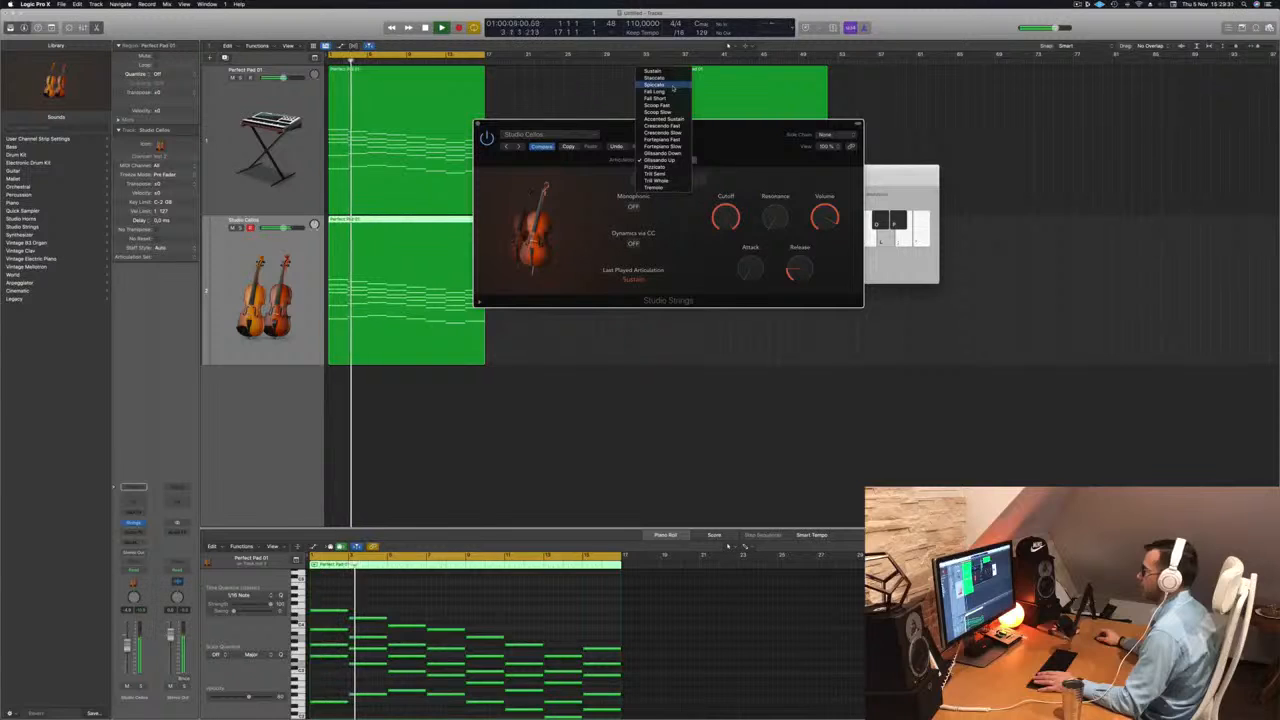
pyautogui.click(673, 86)
pyautogui.moveTo(716, 125); pyautogui.dragTo(770, 160)
pyautogui.click(306, 267)
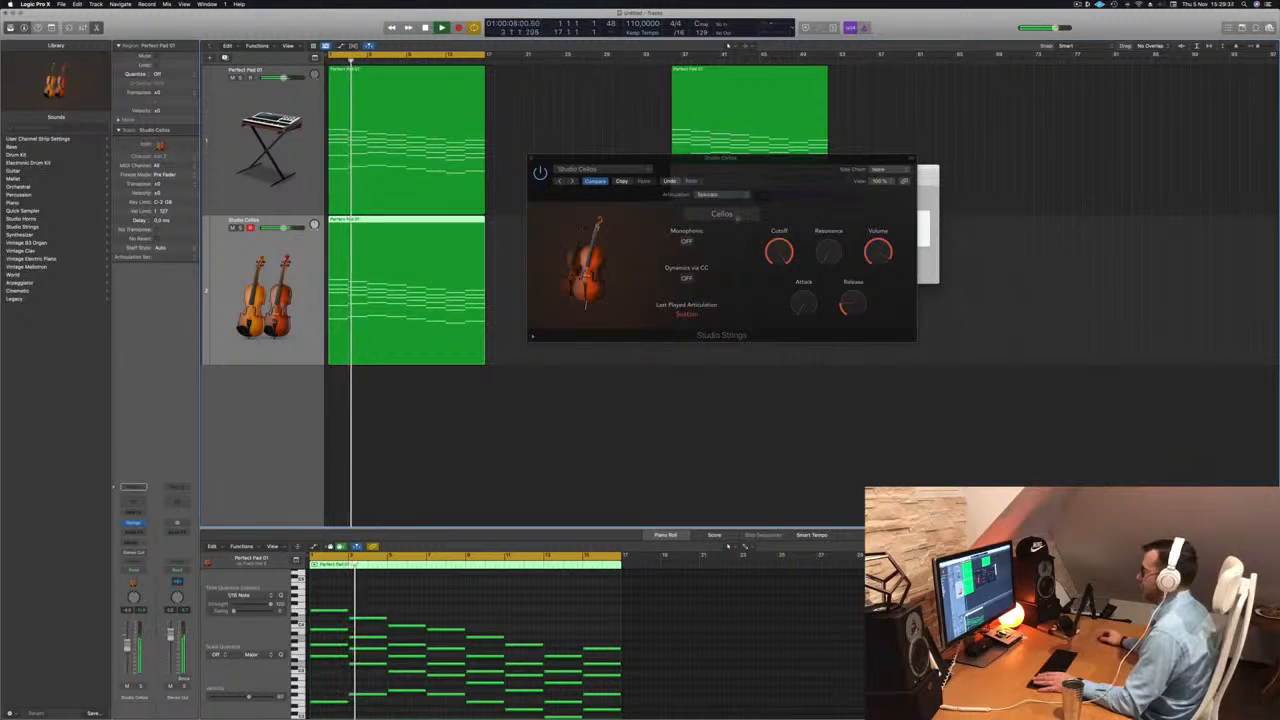
# - Switch the Studio Strings instrument from Cellos to Double Basses and play it back
pyautogui.click(736, 216)
pyautogui.click(770, 312)
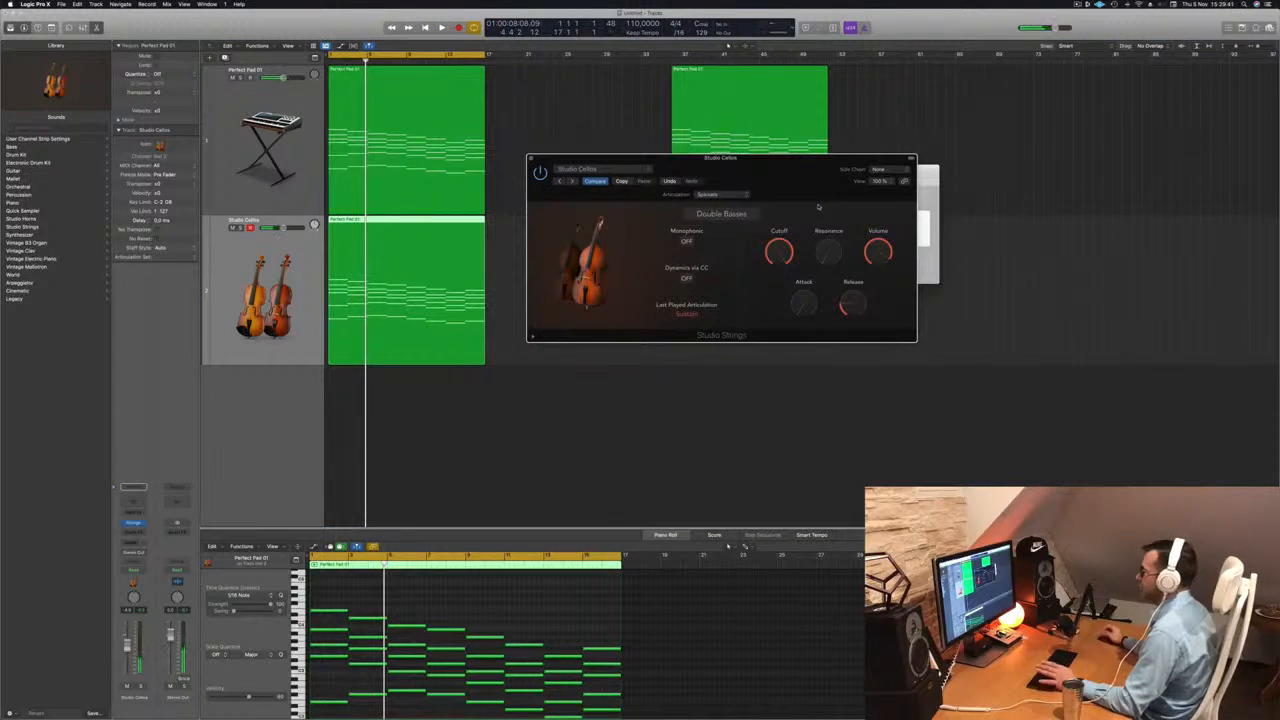
pyautogui.press('space')
# - Audition the double basses with the Trill Whole articulation and with Trill Semi
pyautogui.click(722, 195)
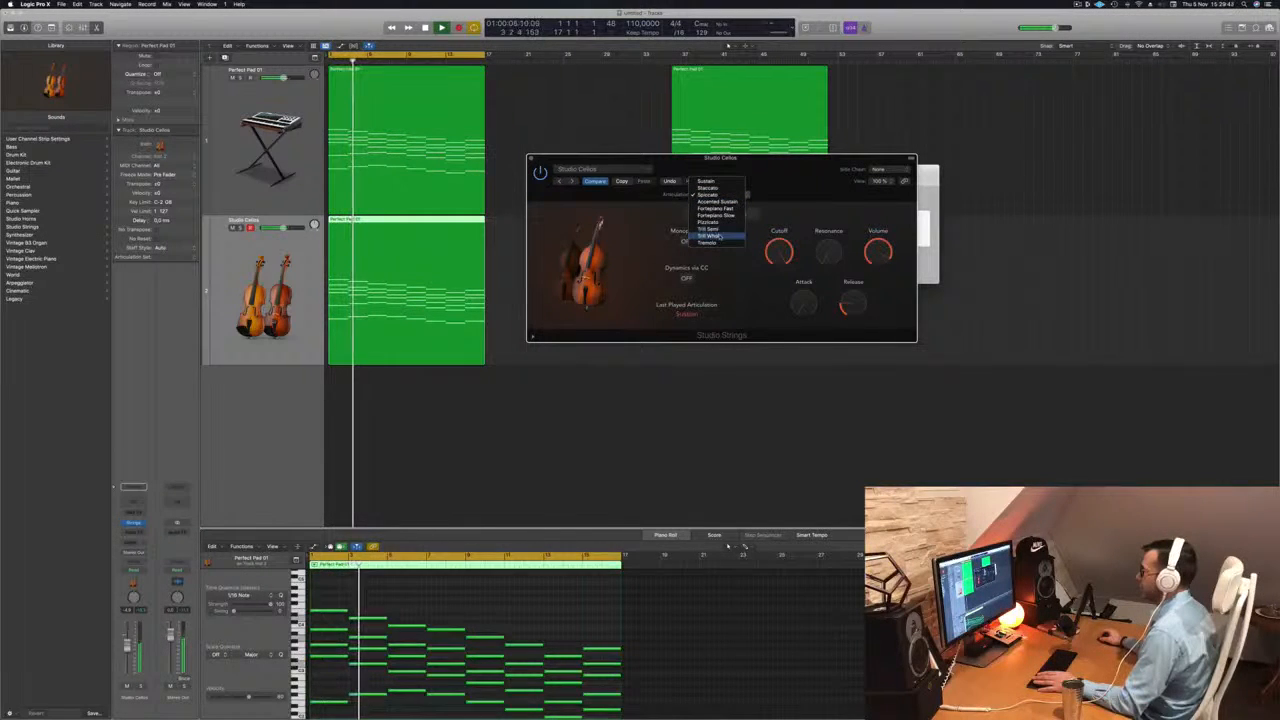
pyautogui.click(719, 236)
pyautogui.moveTo(791, 170); pyautogui.dragTo(749, 165)
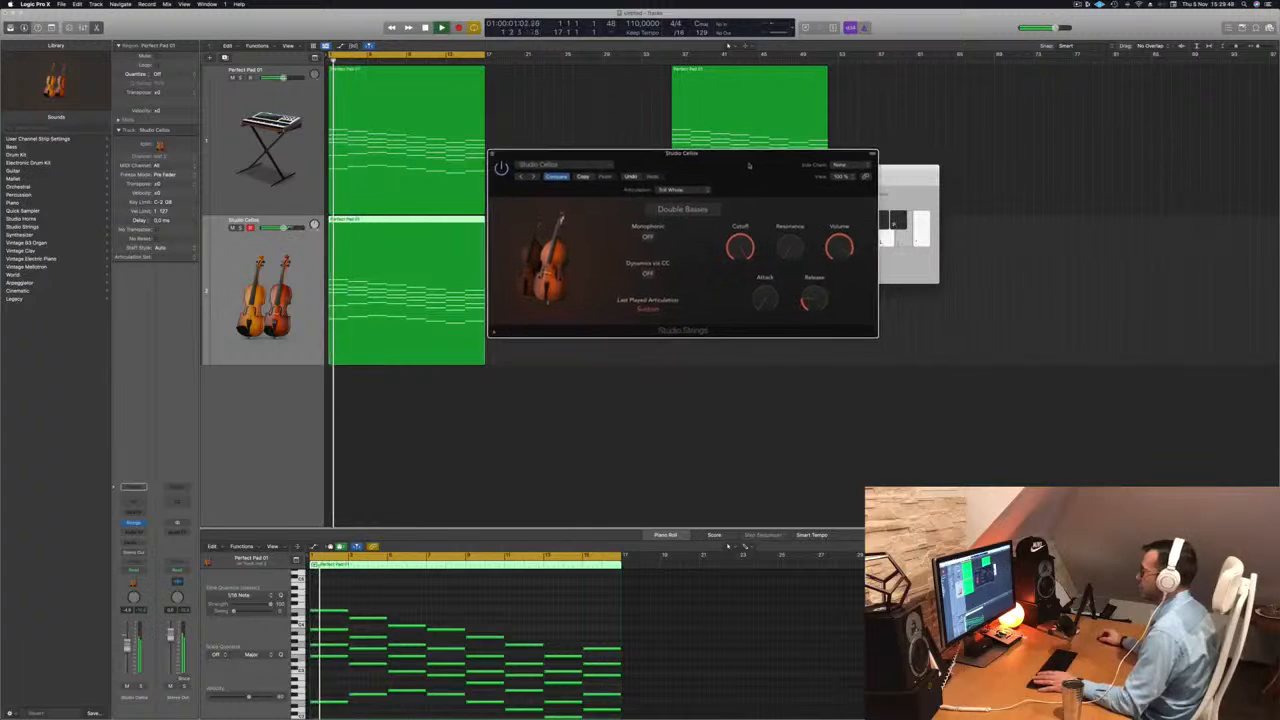
pyautogui.click(685, 189)
pyautogui.click(688, 186)
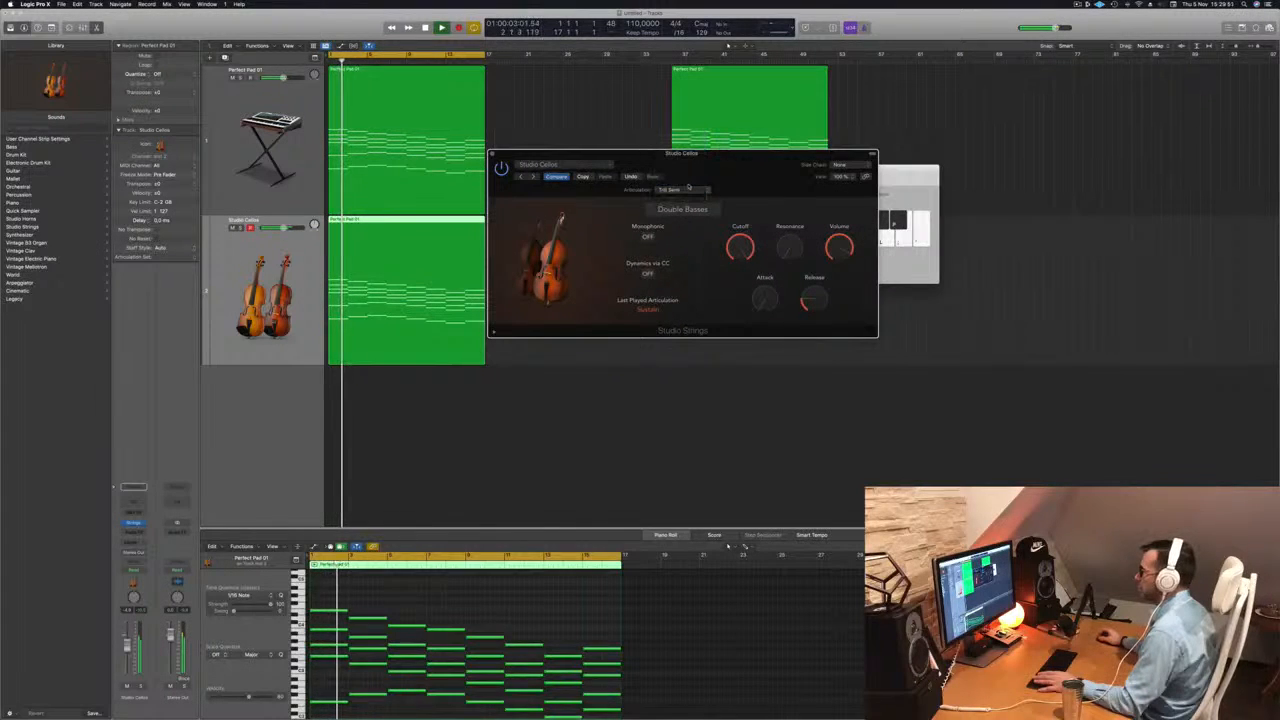
pyautogui.press('space')
pyautogui.press('space')
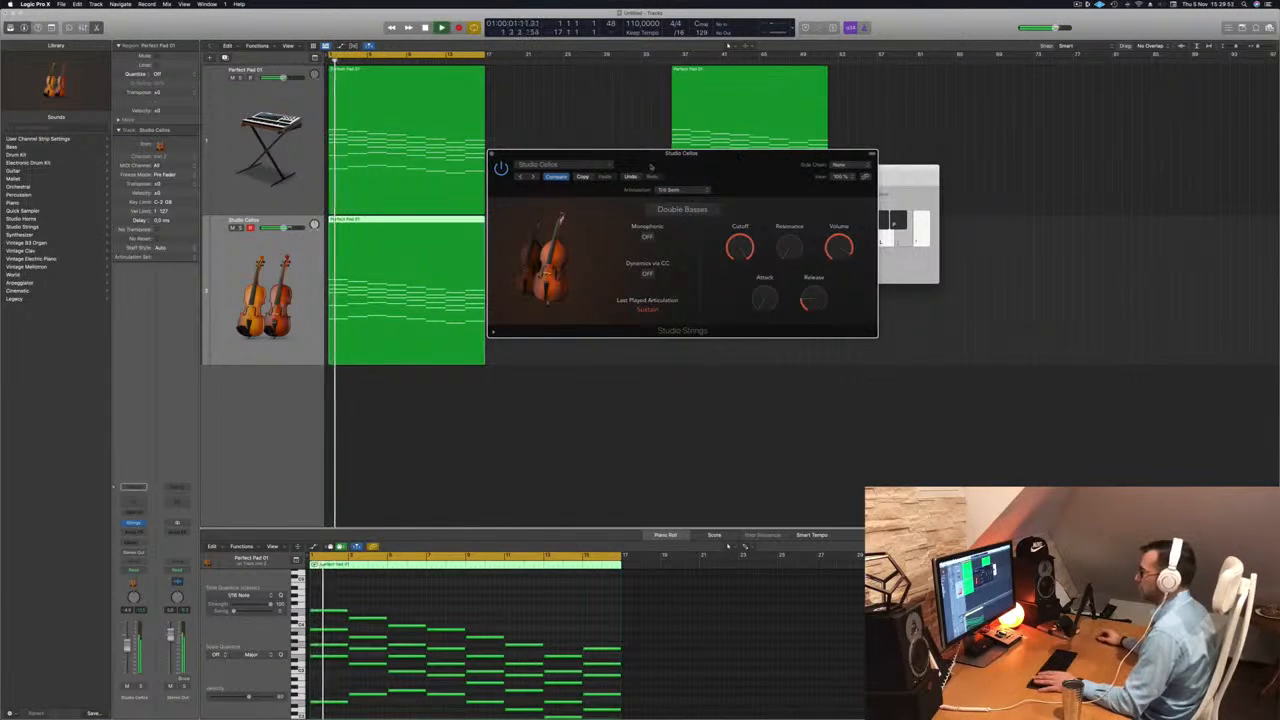
pyautogui.press('space')
# - Load the Cello Section Trill 01 patch on the second track from the Legacy Logic orchestral strings sounds
pyautogui.click(193, 358)
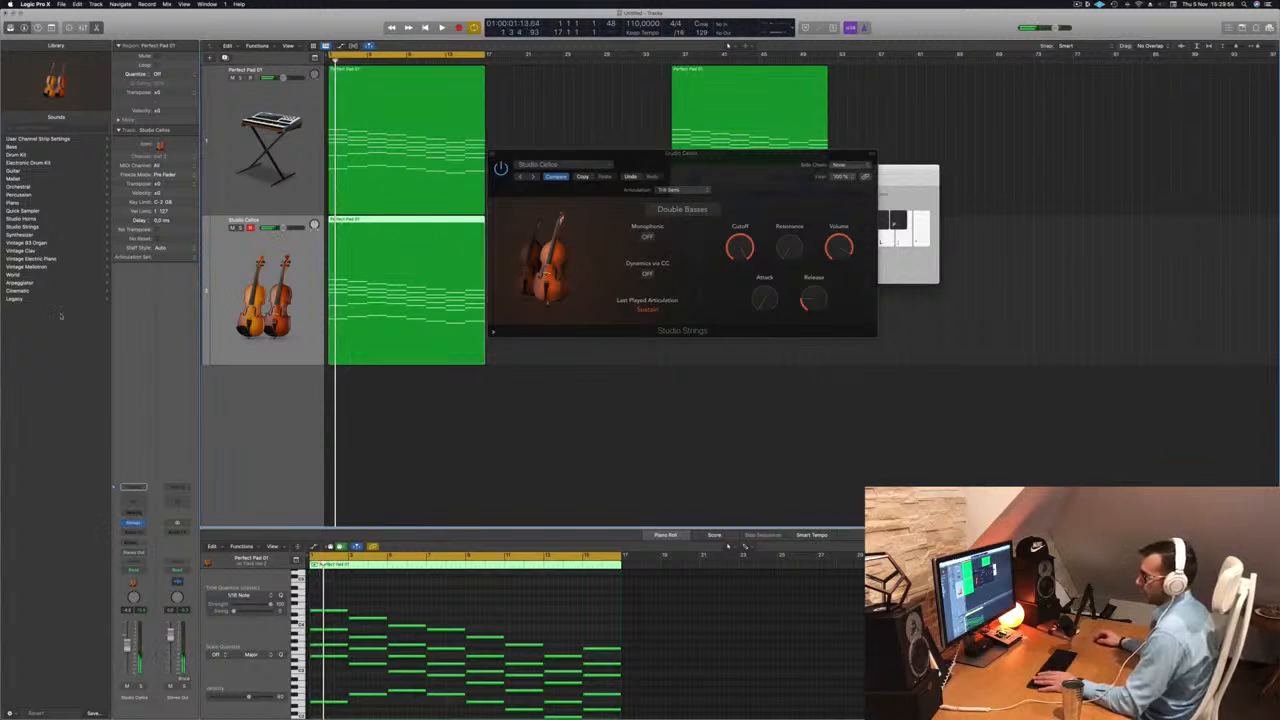
pyautogui.click(17, 298)
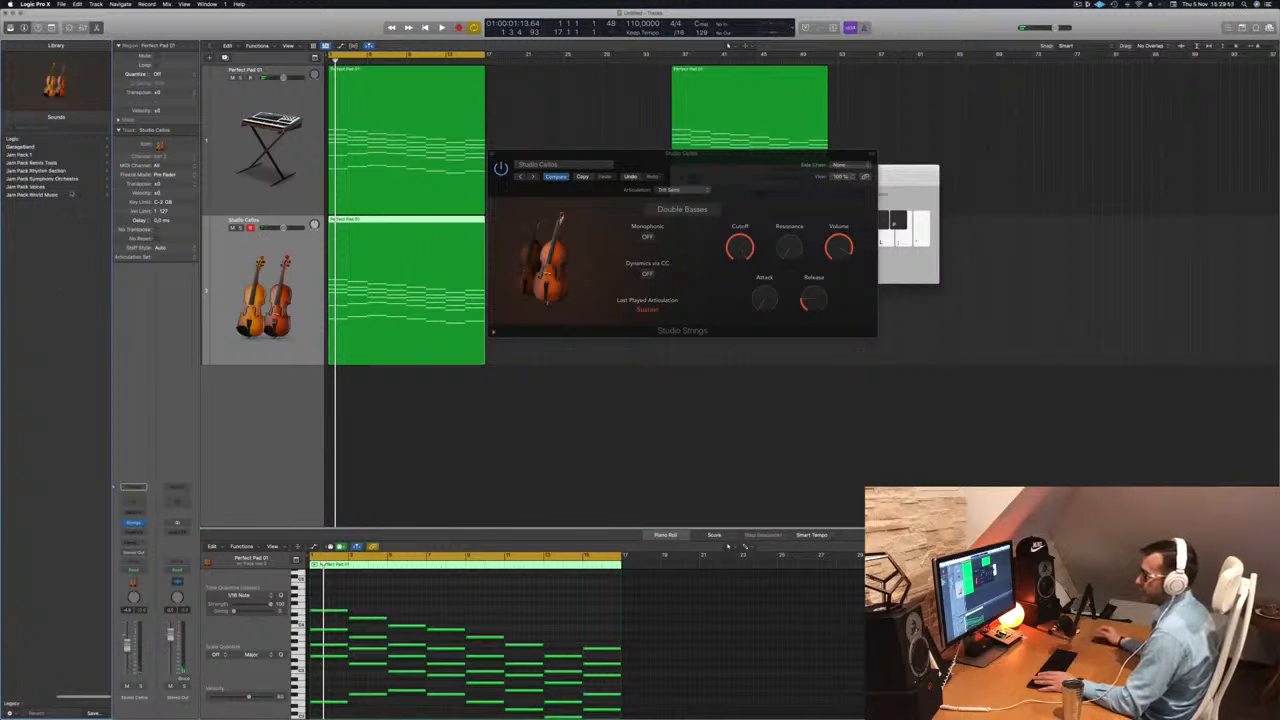
pyautogui.click(16, 139)
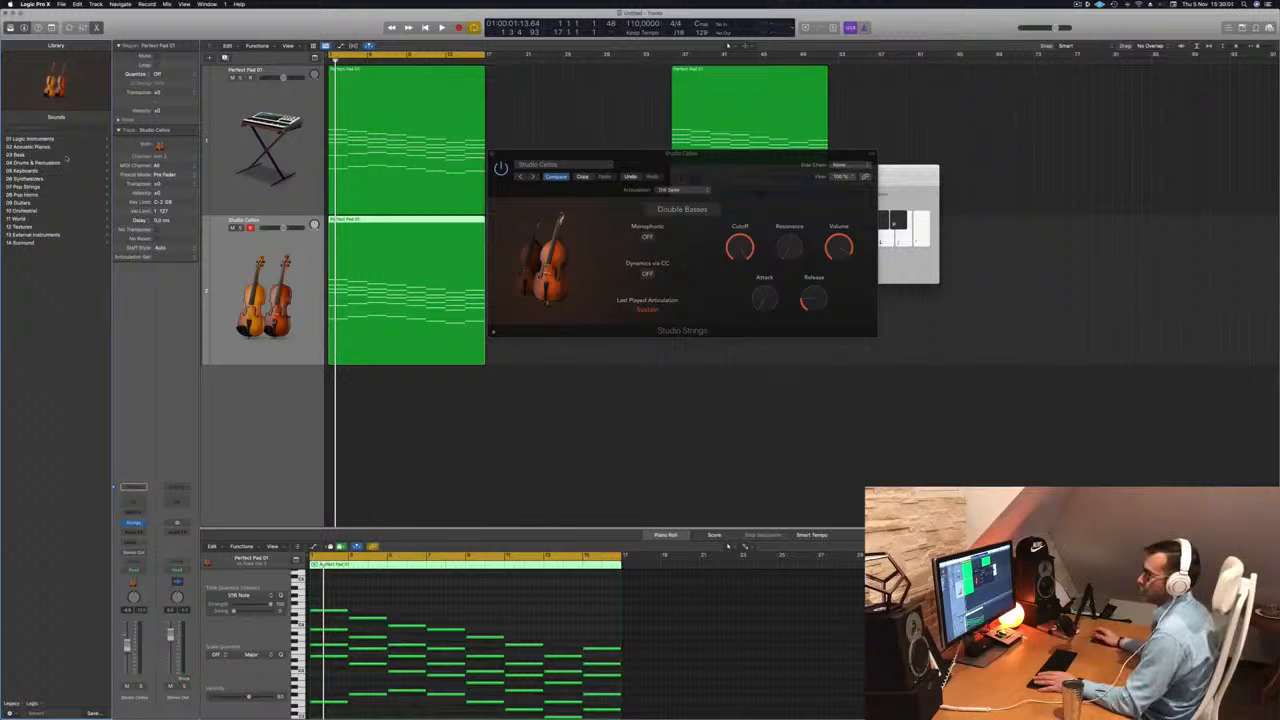
pyautogui.click(36, 211)
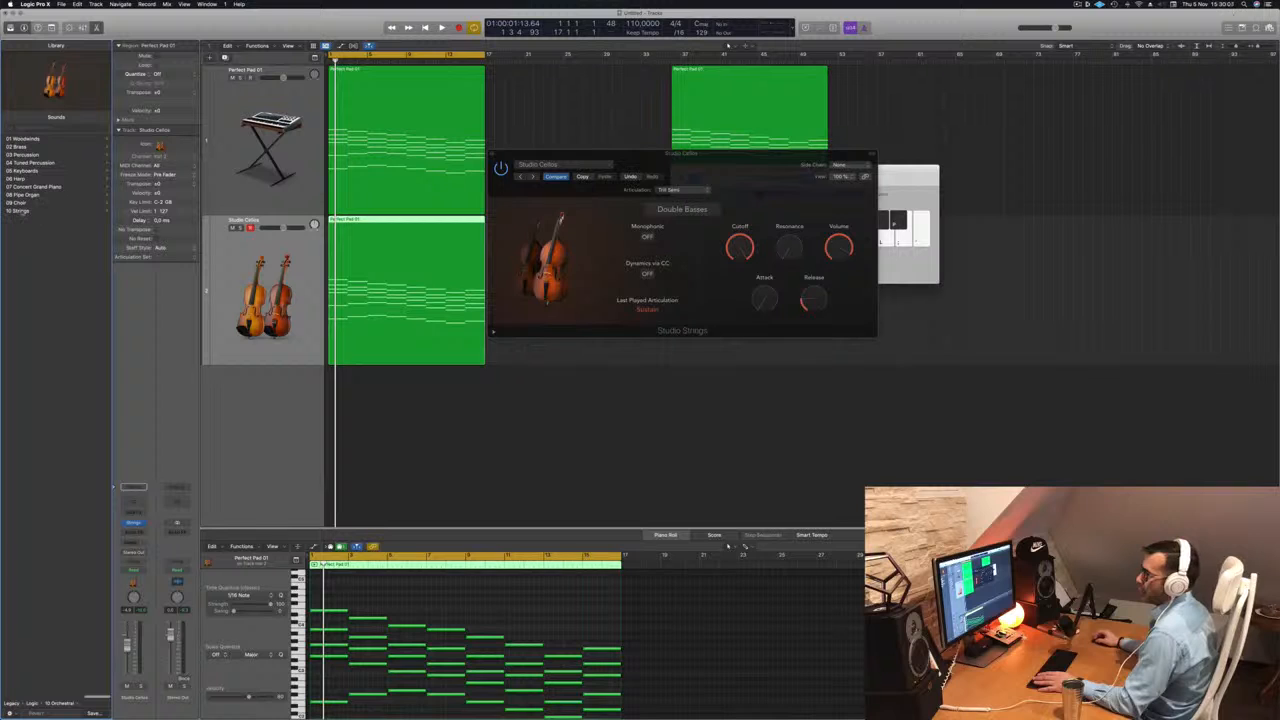
pyautogui.click(18, 211)
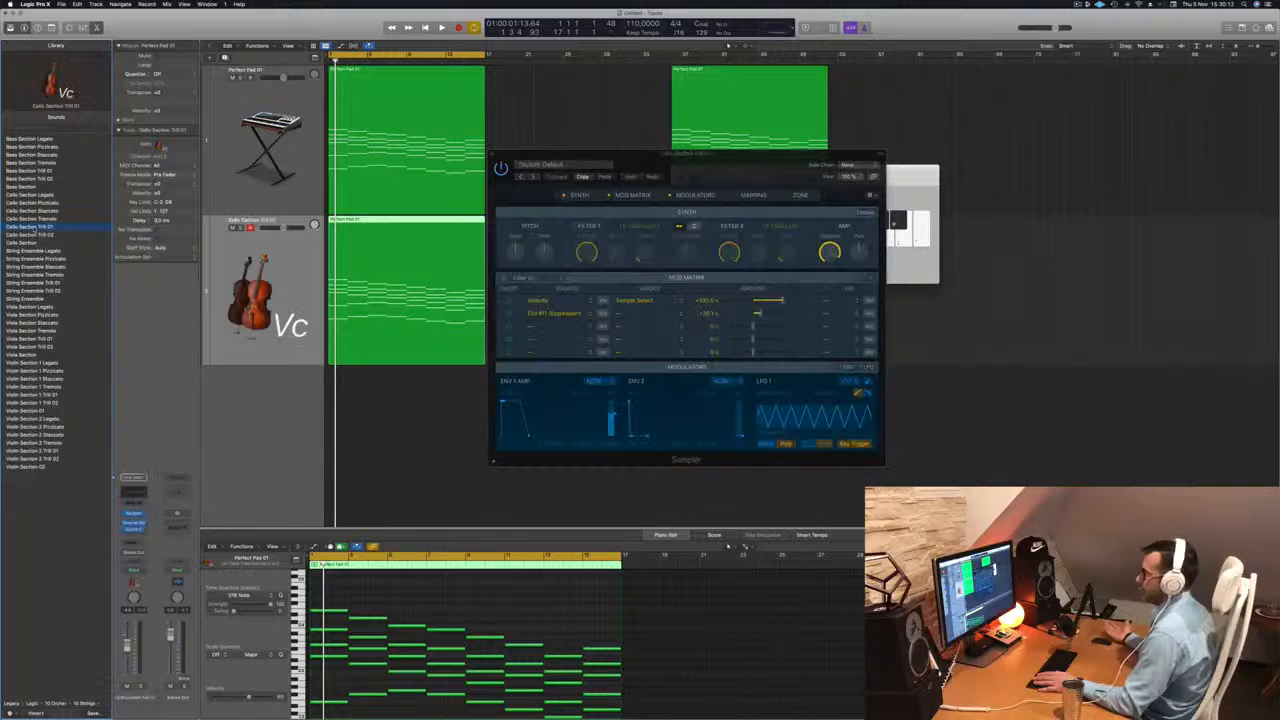
# - Play the arrangement from the start to audition the Cello Section Trill 01 patch with its Sampler window moved aside
pyautogui.press('space')
pyautogui.press('space')
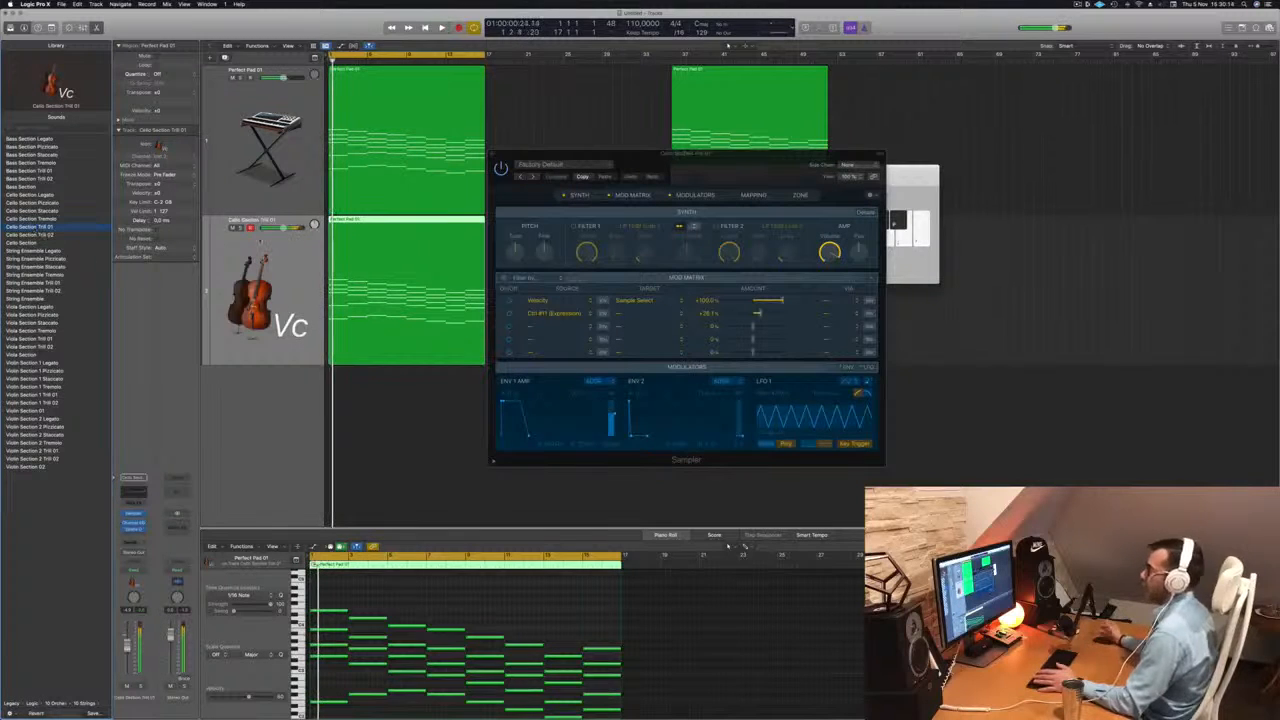
pyautogui.press('Return')
pyautogui.moveTo(728, 154); pyautogui.dragTo(698, 105)
pyautogui.press('space')
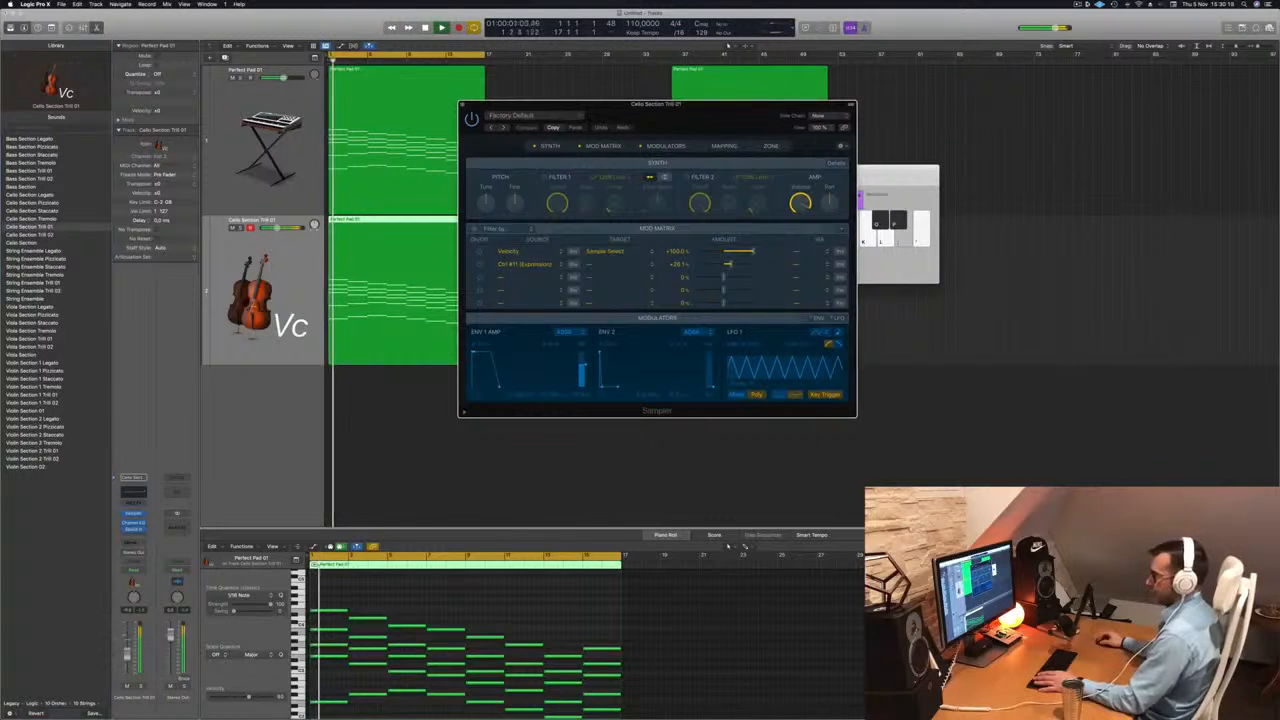
# - Load the plain Cello Section patch on the second track while the arrangement restarts
pyautogui.click(28, 228)
pyautogui.press('Return')
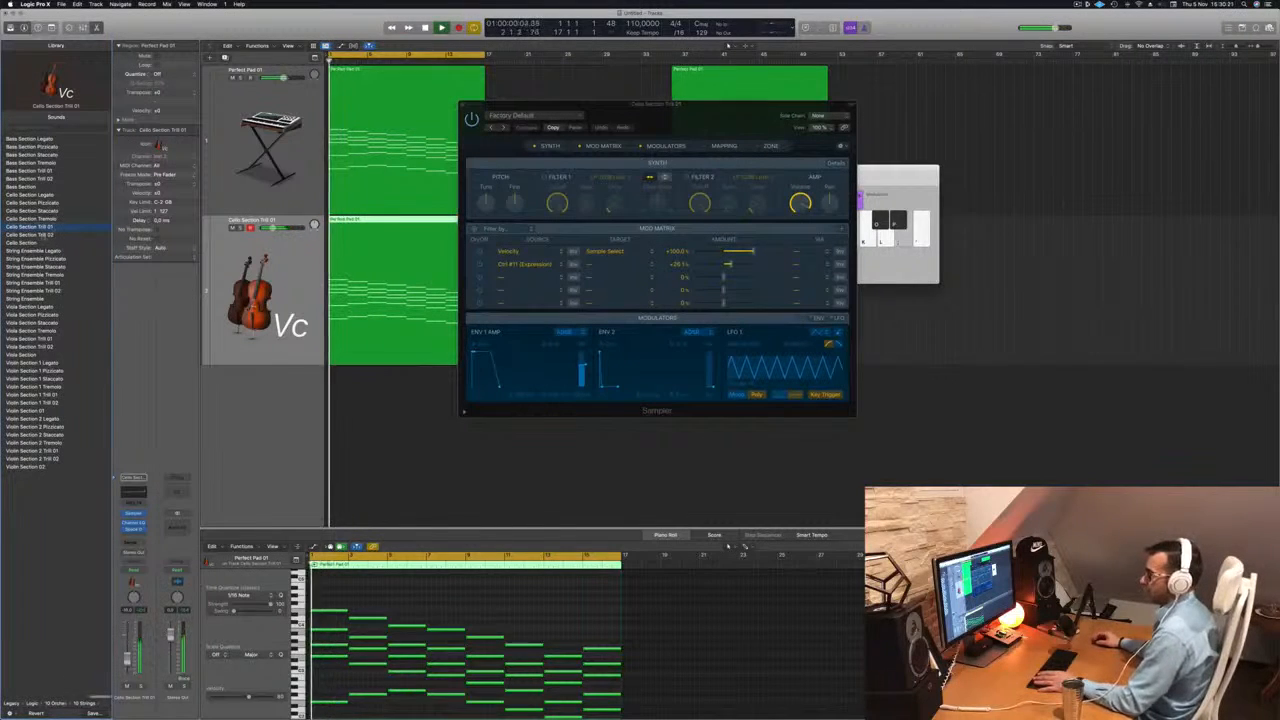
pyautogui.click(21, 244)
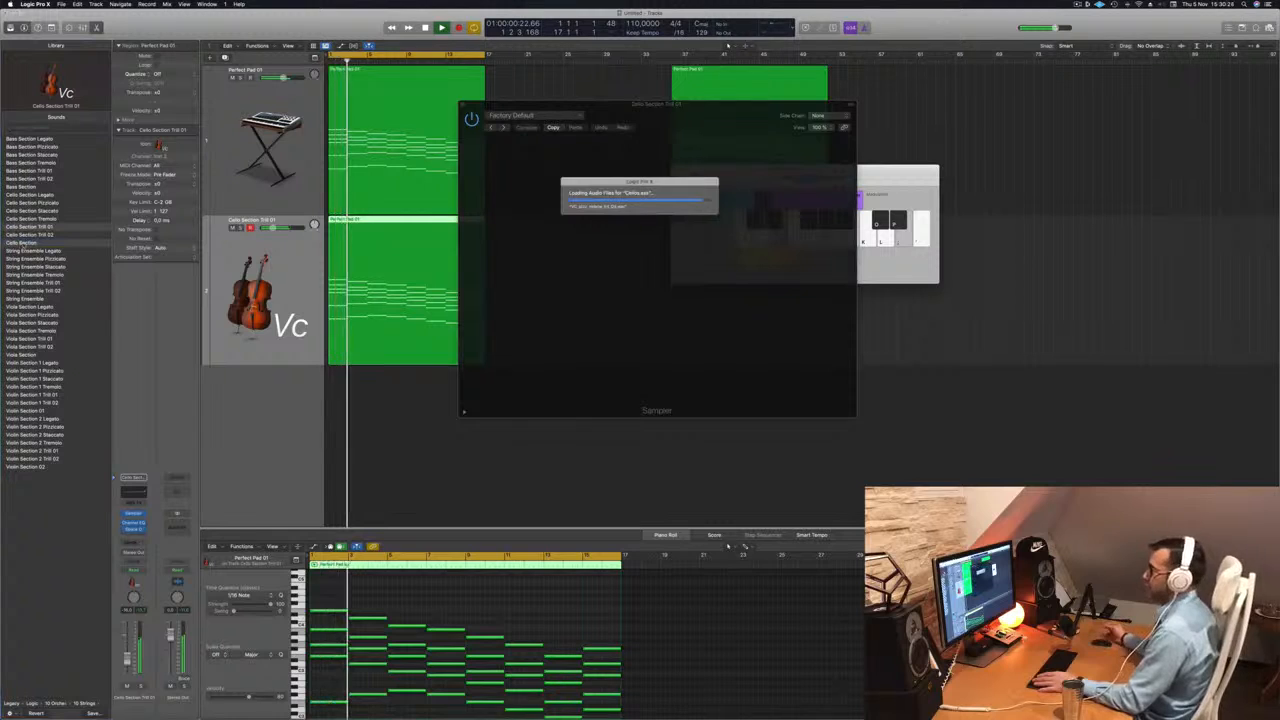
# - Audition the plain Cello Section patch by restarting playback with its Sampler window moved aside
pyautogui.moveTo(704, 104); pyautogui.dragTo(732, 100)
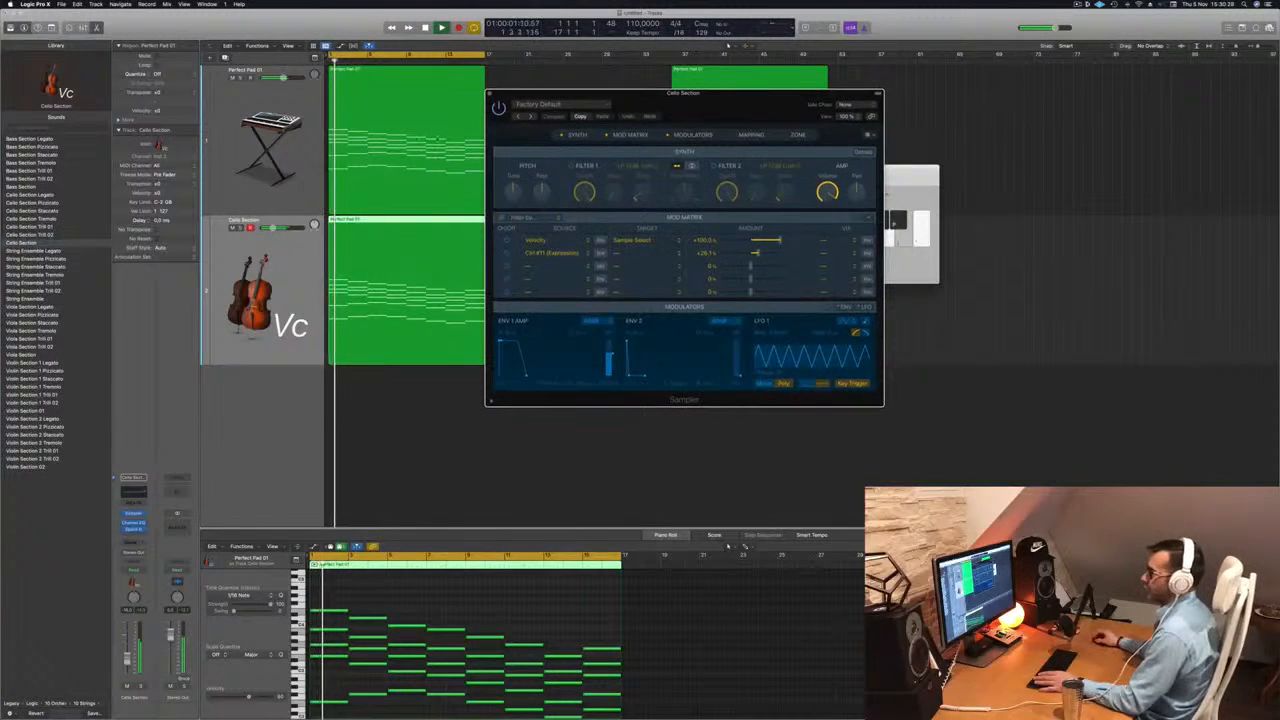
pyautogui.press('space')
pyautogui.press('space')
# - Load the Bass Section Pizzicato patch on the second track and restart playback to audition it
pyautogui.click(28, 173)
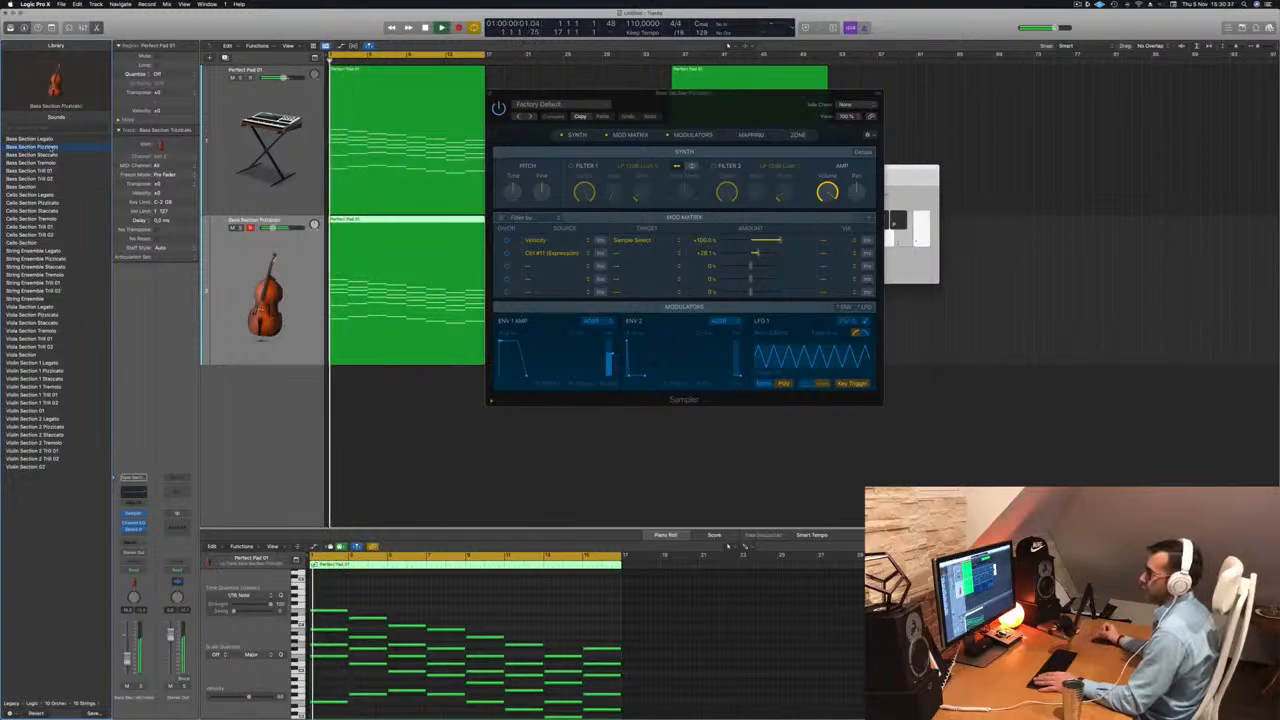
pyautogui.press('space')
pyautogui.press('space')
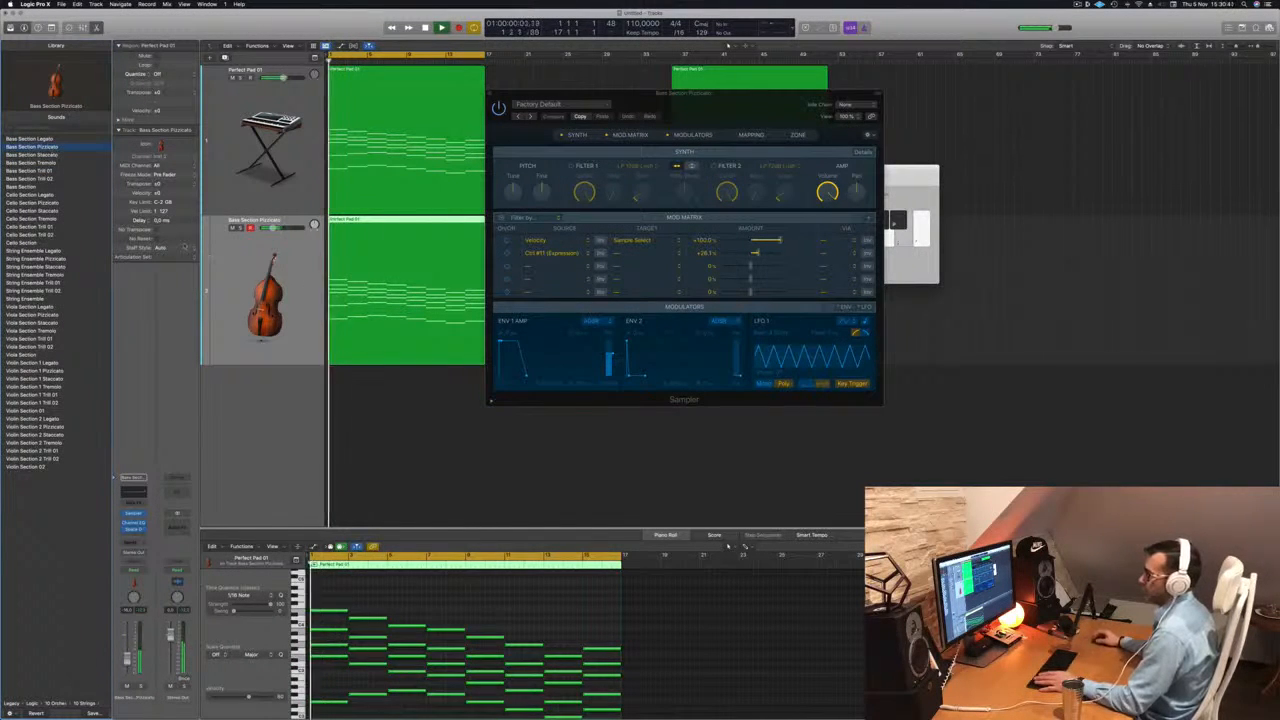
# - Load the Bass Section Staccato patch on the second track, hide the Sampler window and audition the result
pyautogui.click(47, 155)
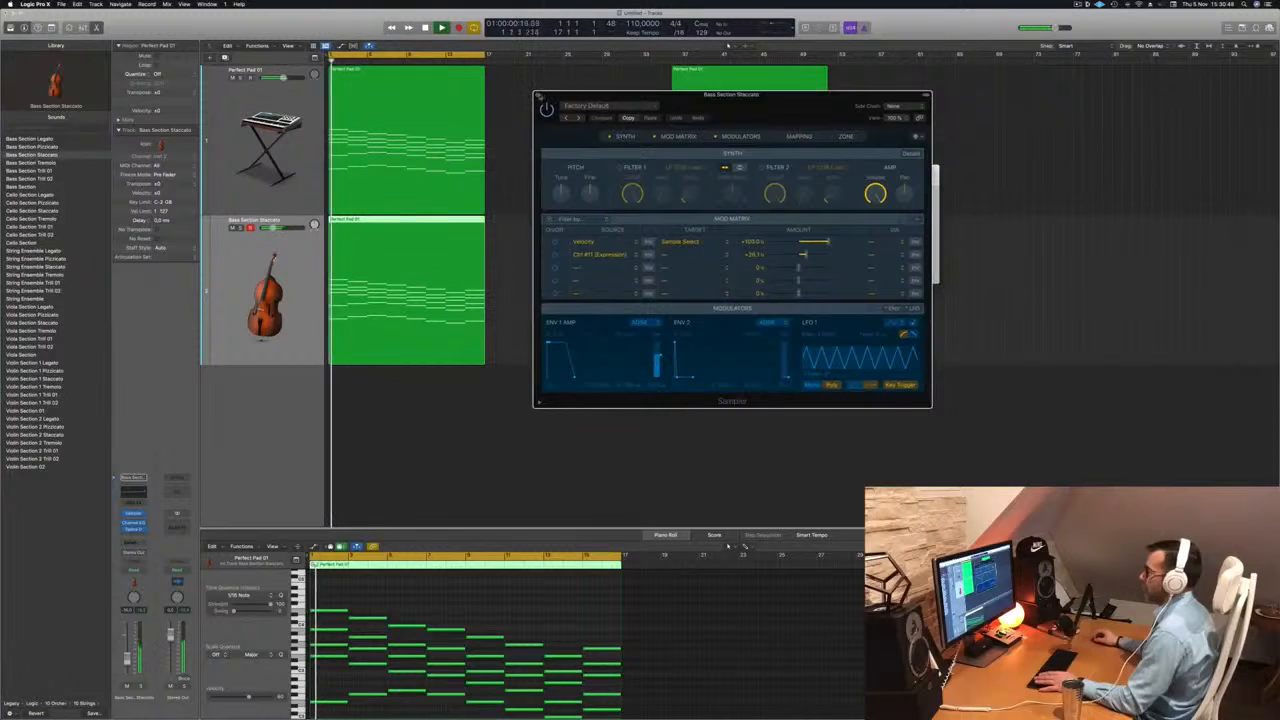
pyautogui.press('v')
pyautogui.press('space')
pyautogui.press('space')
pyautogui.press('space')
pyautogui.press('space')
pyautogui.press('space')
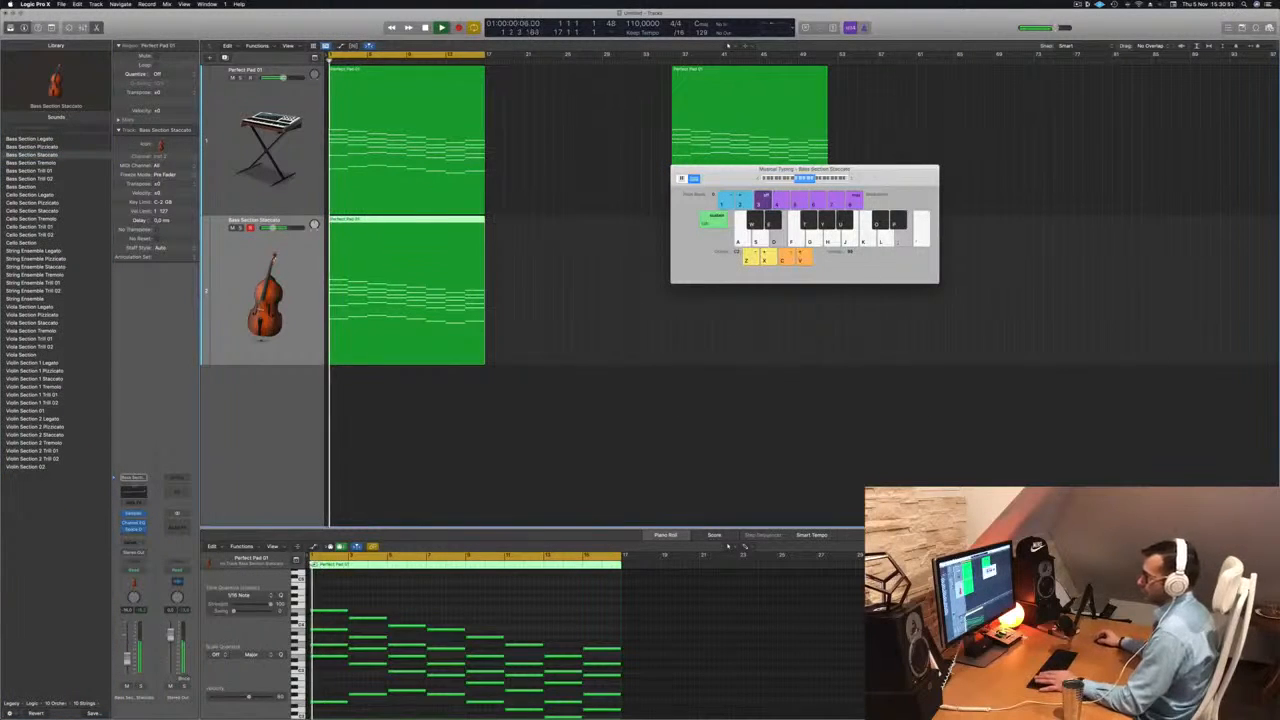
# - Try the Arpeggiator MIDI effect on the Bass Section Staccato track with its window moved aside
pyautogui.click(138, 500)
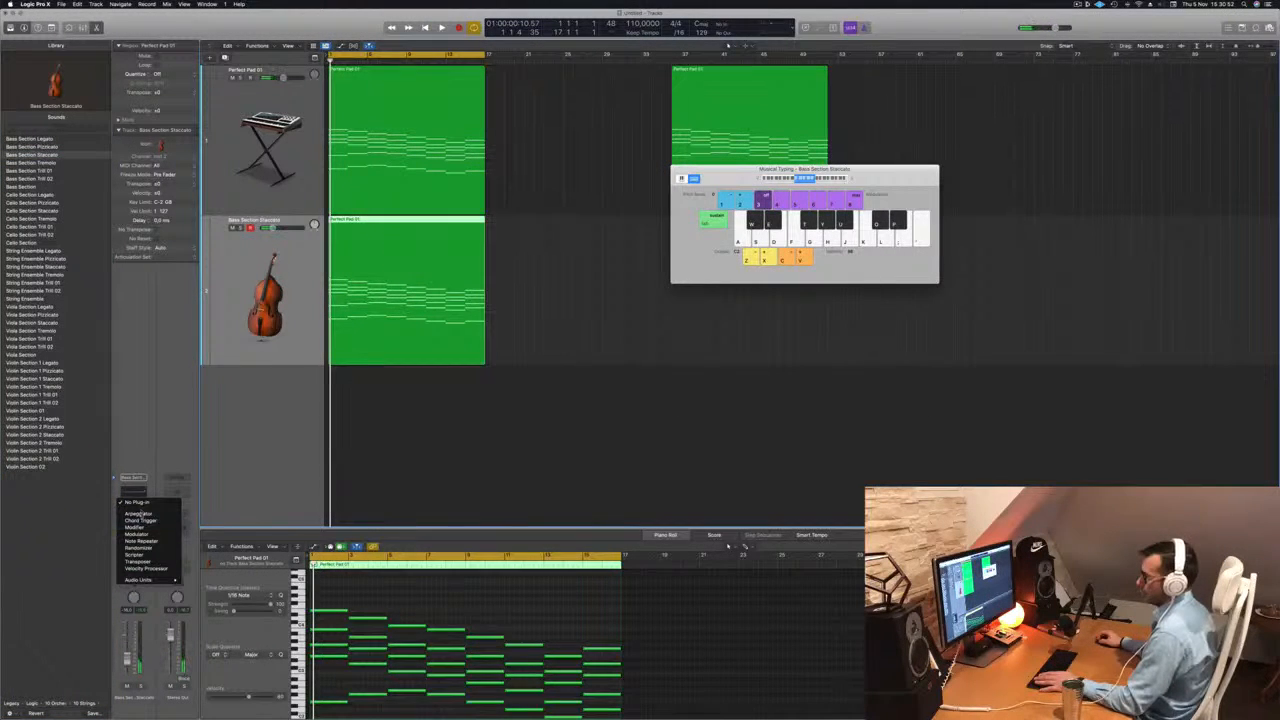
pyautogui.click(140, 513)
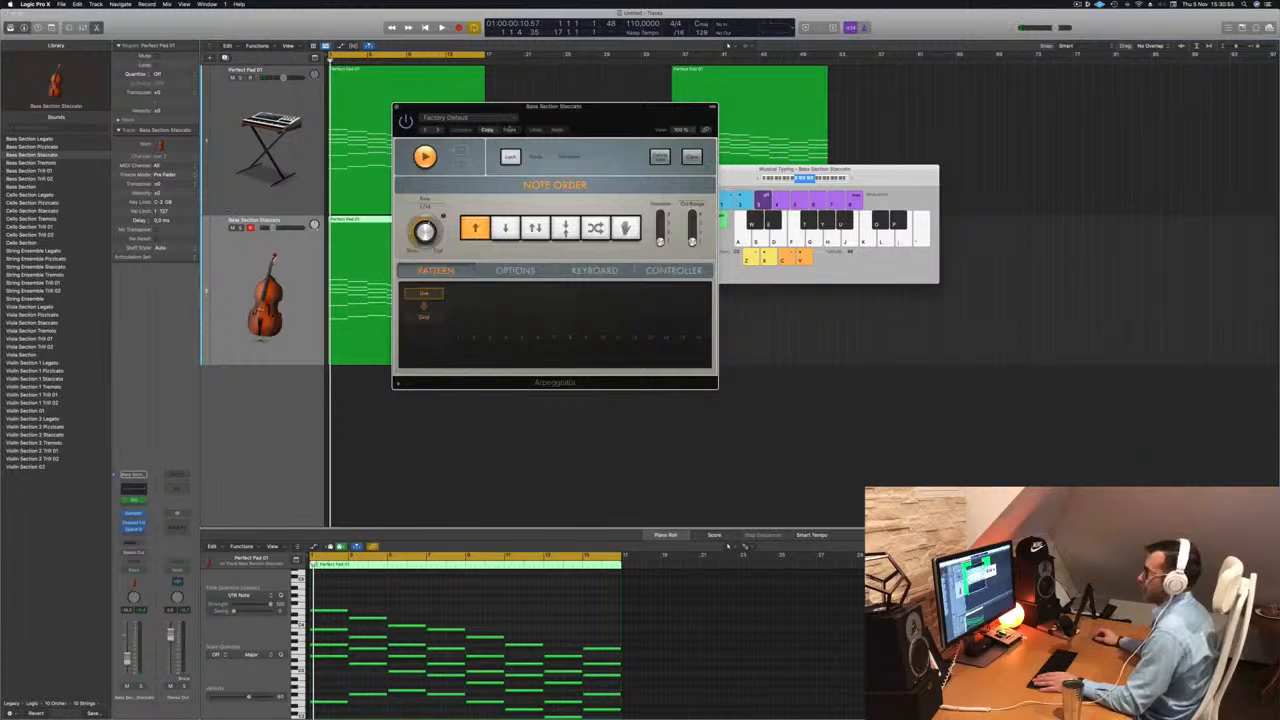
pyautogui.moveTo(546, 120); pyautogui.dragTo(668, 122)
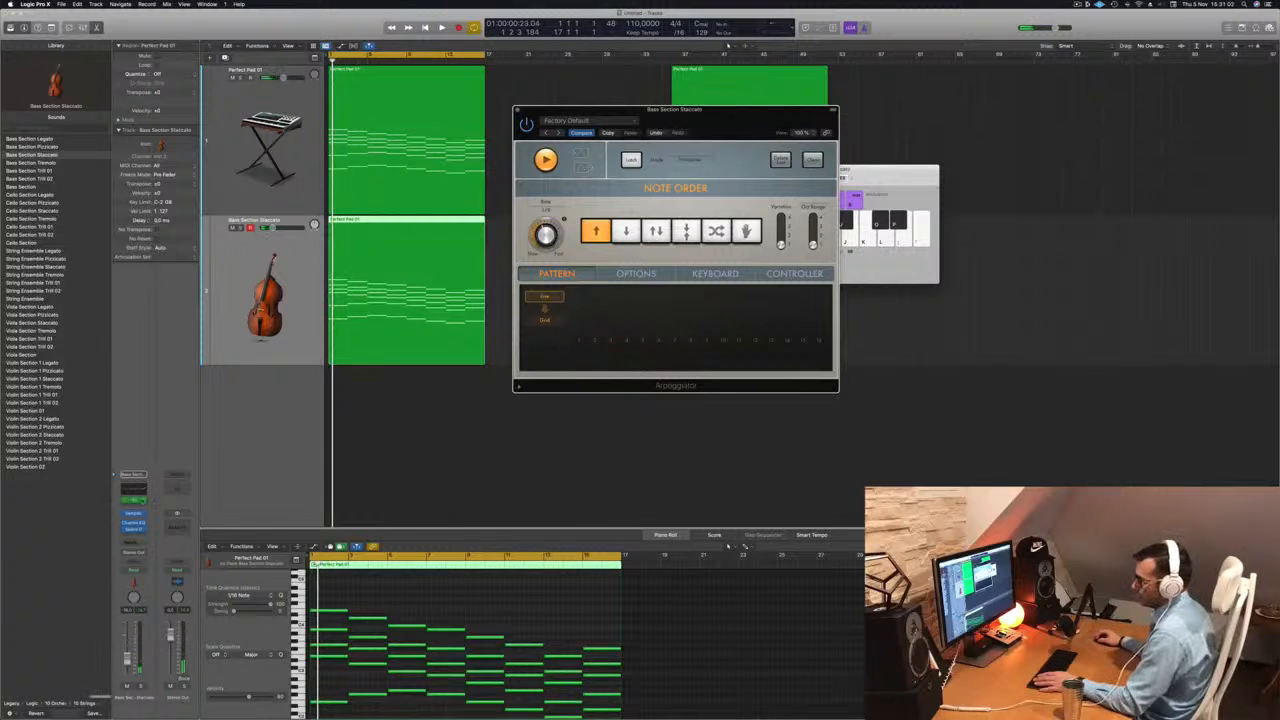
# - Replace the Arpeggiator with the Note Repeater on the Bass Section Staccato track and play the arrangement with the effect window moved aside
pyautogui.click(134, 499)
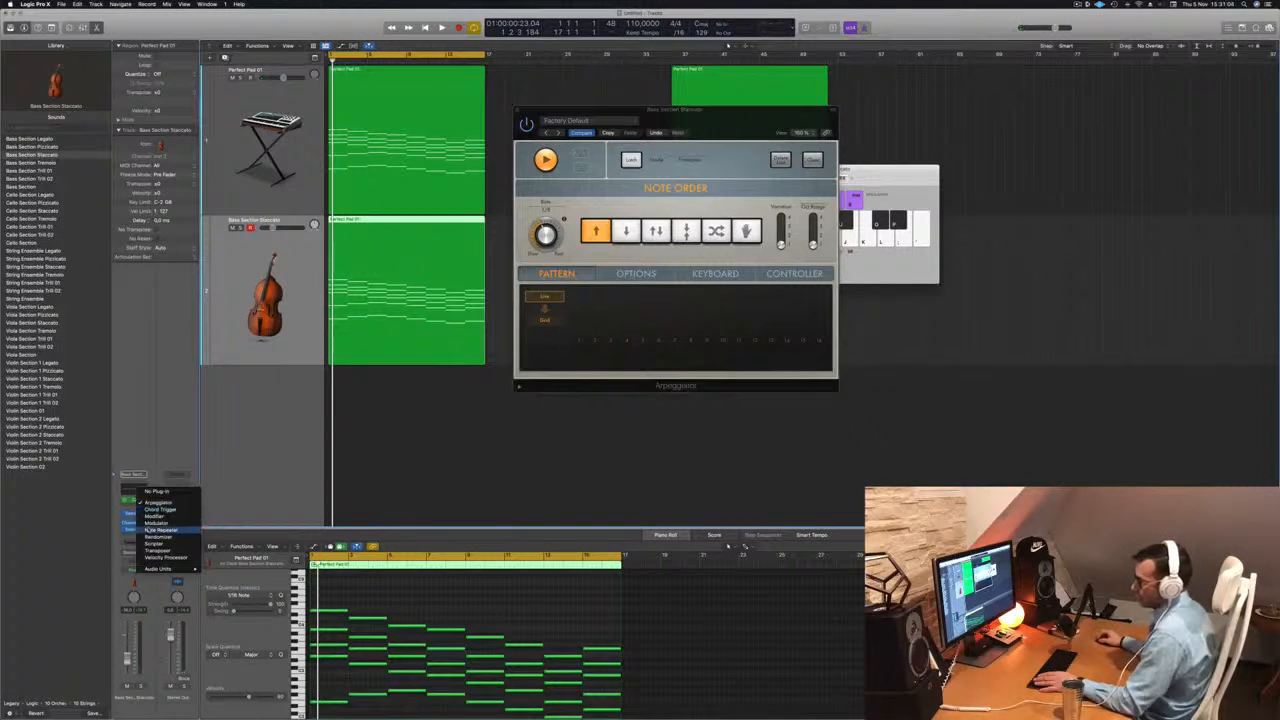
pyautogui.click(160, 529)
pyautogui.press('space')
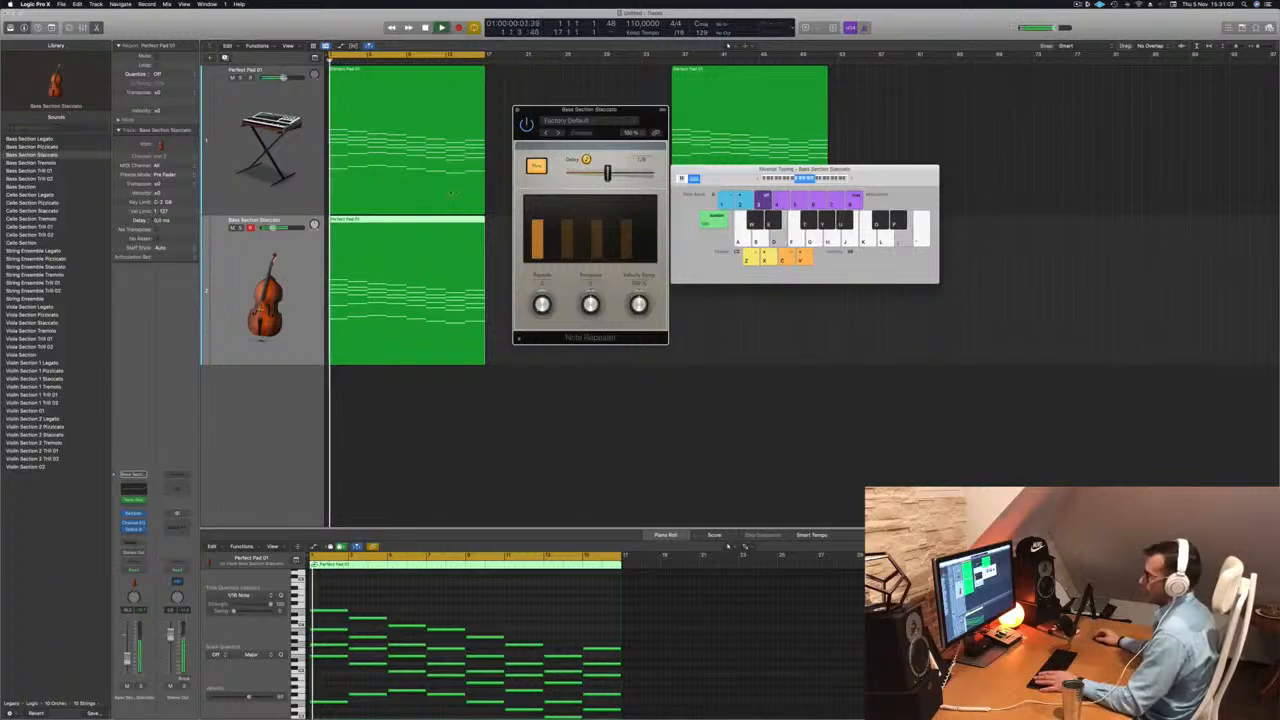
pyautogui.click(616, 121)
pyautogui.click(655, 113)
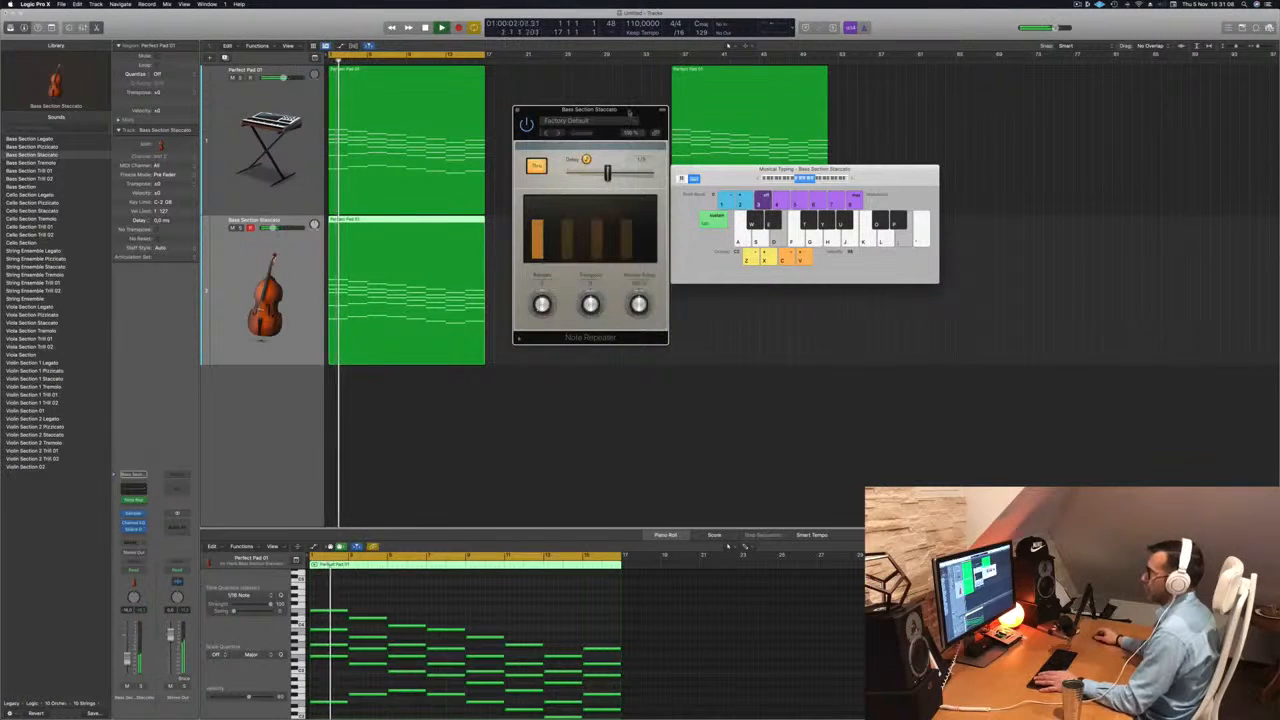
pyautogui.moveTo(622, 117); pyautogui.dragTo(697, 135)
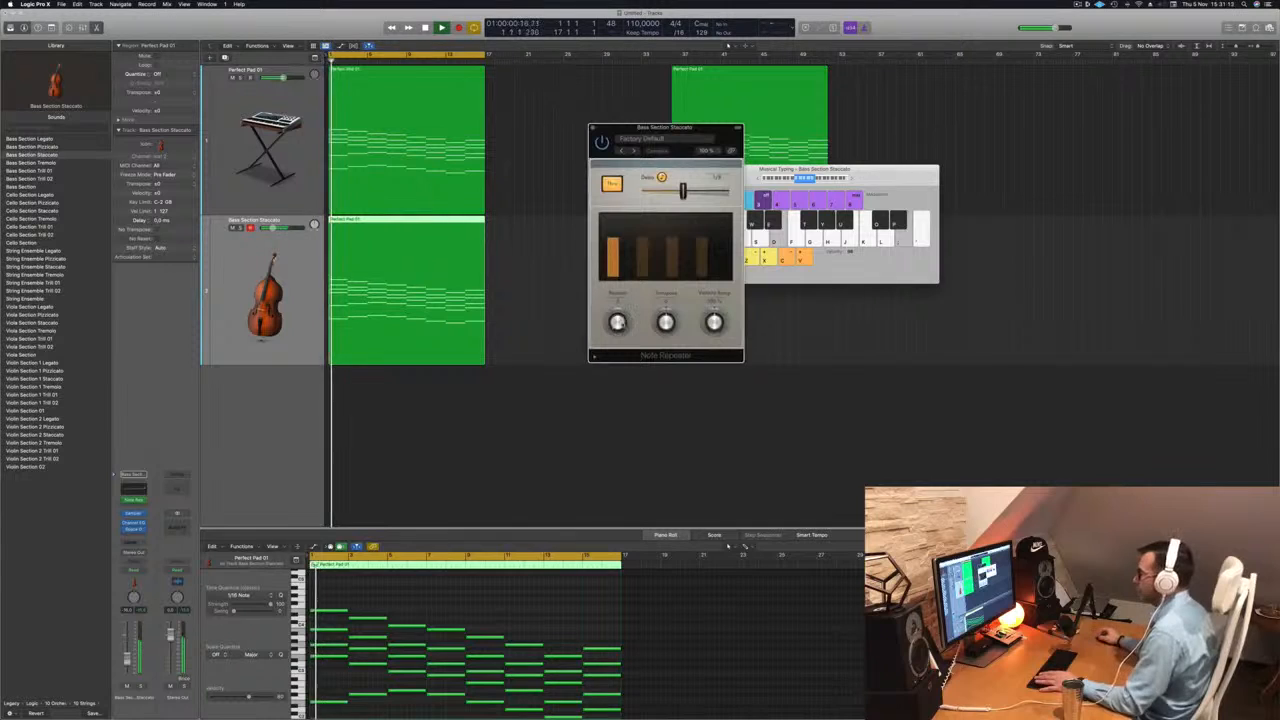
# - Raise the Note Repeater's number of repeats, fine-tune its delay and replay the arrangement from the start
pyautogui.moveTo(619, 322); pyautogui.dragTo(622, 310)
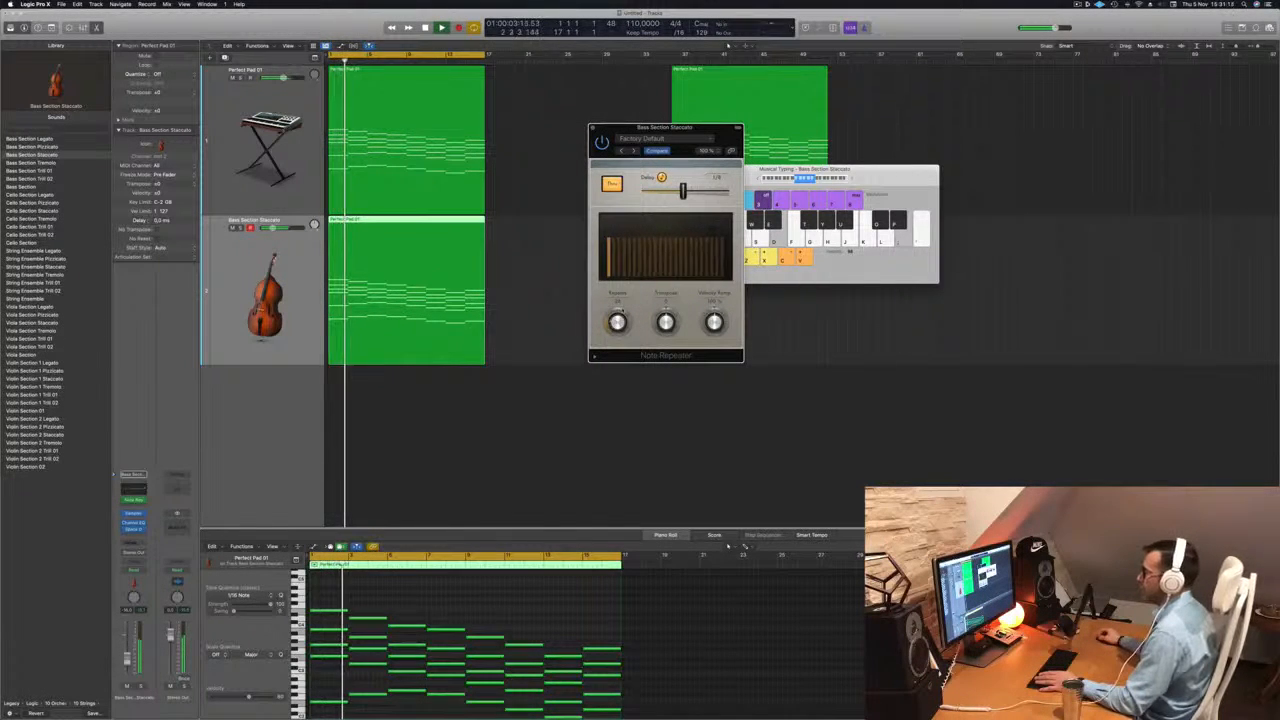
pyautogui.press('Return')
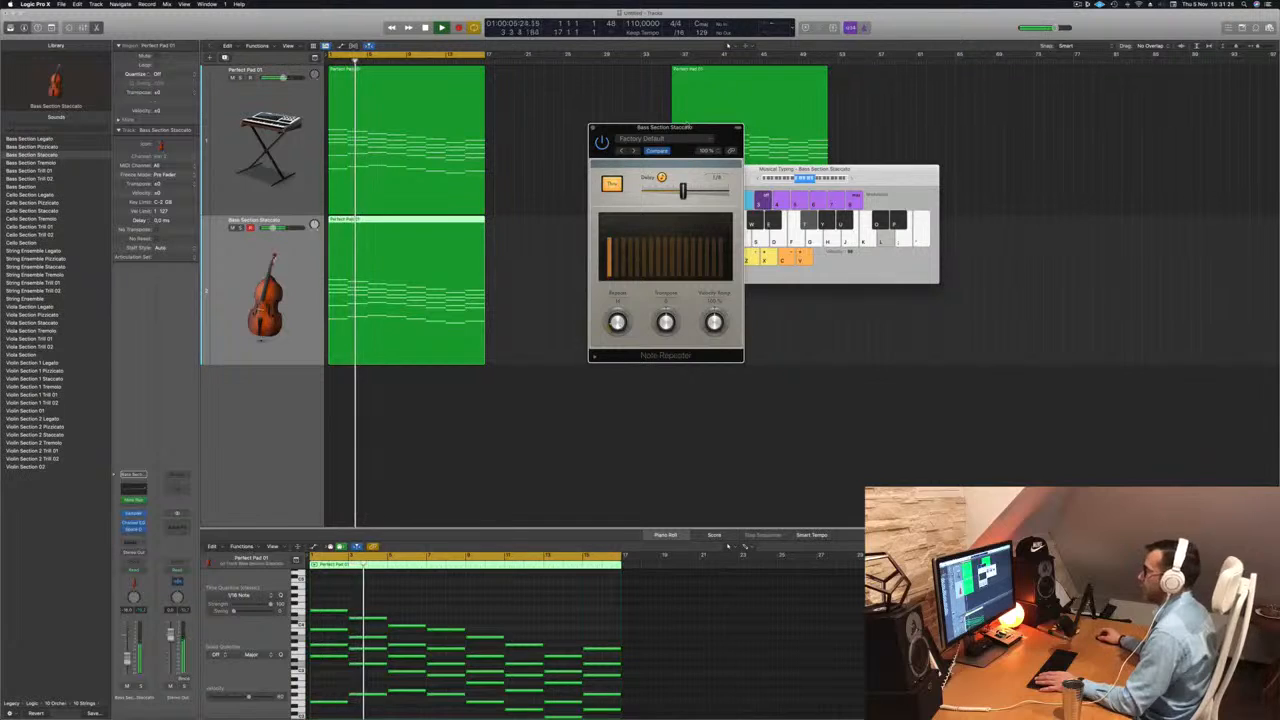
pyautogui.moveTo(690, 127); pyautogui.dragTo(888, 86)
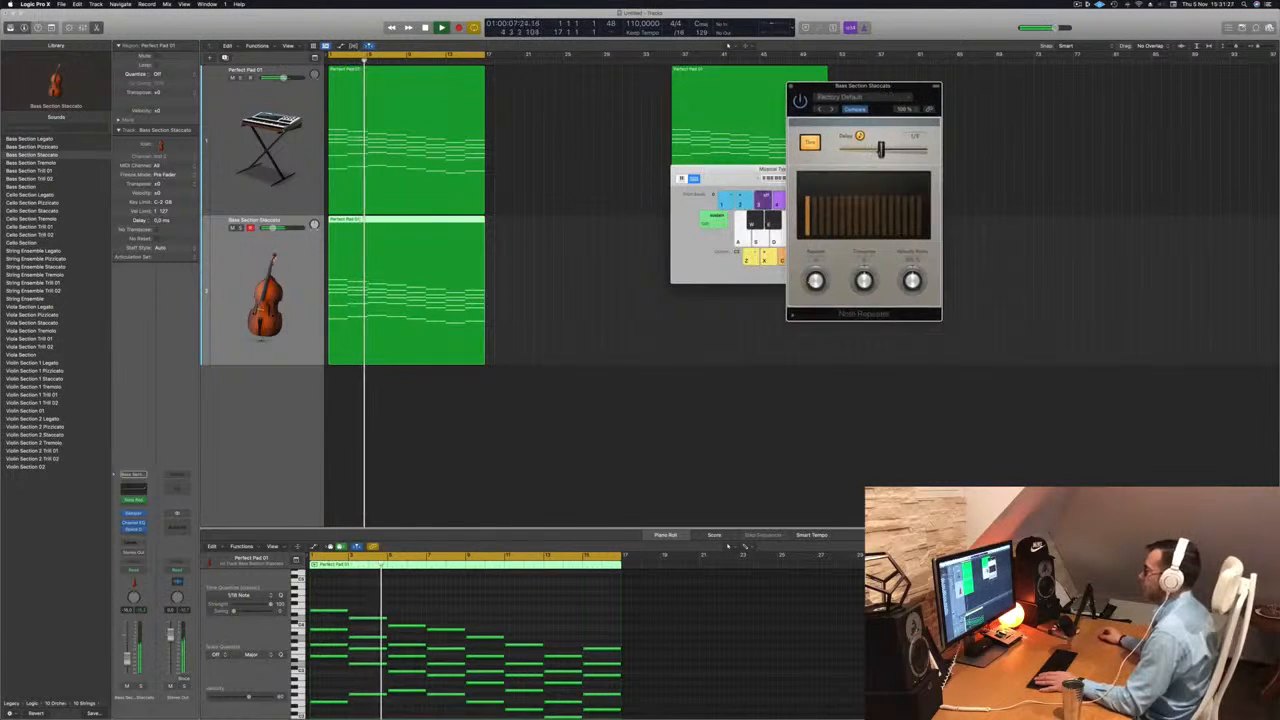
pyautogui.moveTo(881, 149)
pyautogui.mouseDown()
pyautogui.moveTo(866, 149)
pyautogui.moveTo(882, 149)
pyautogui.mouseUp()
pyautogui.press('Return')
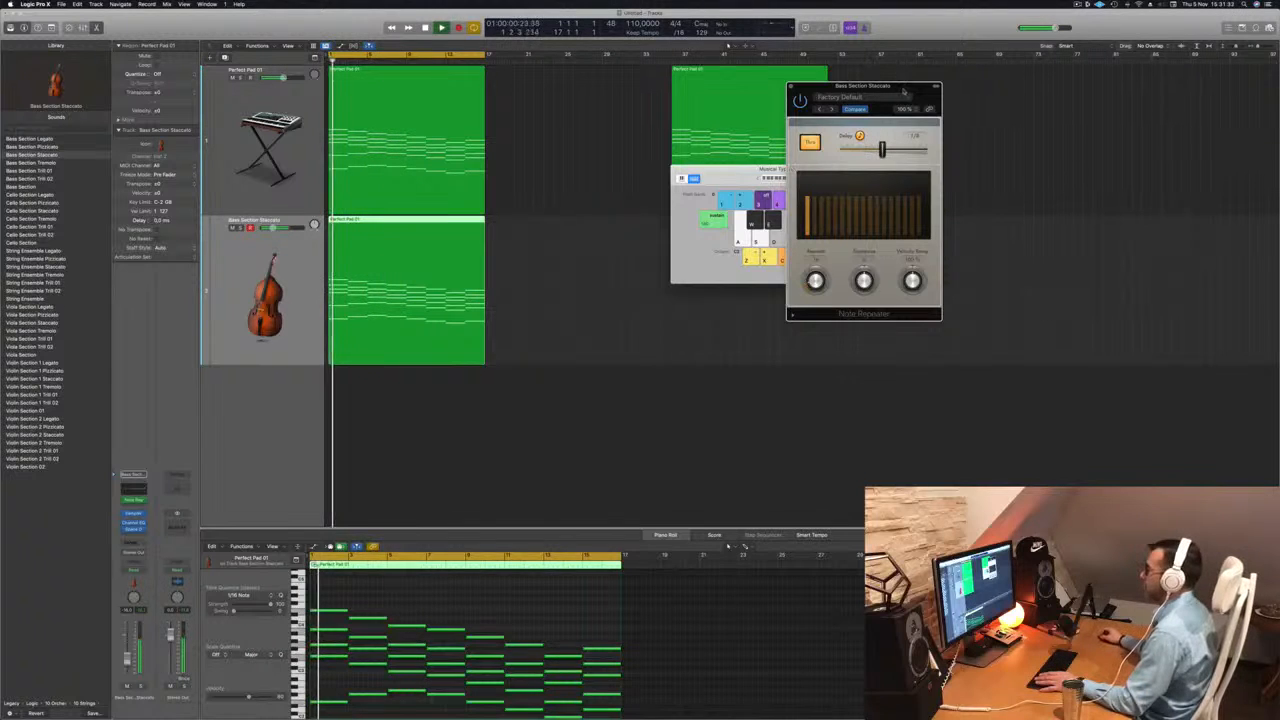
# - Close the Note Repeater window, move the Musical Typing keyboard aside and restart playback from the beginning
pyautogui.moveTo(903, 91); pyautogui.dragTo(890, 91)
pyautogui.click(779, 87)
pyautogui.moveTo(740, 169); pyautogui.dragTo(880, 111)
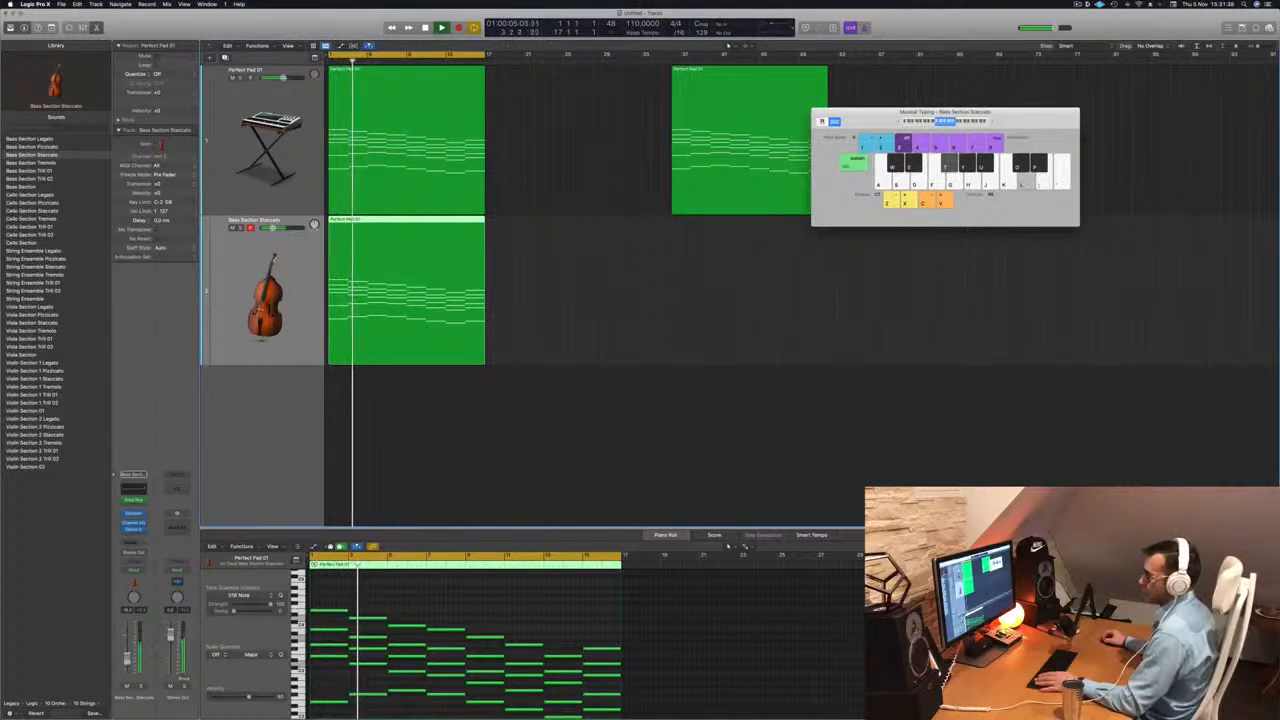
pyautogui.press('Return')
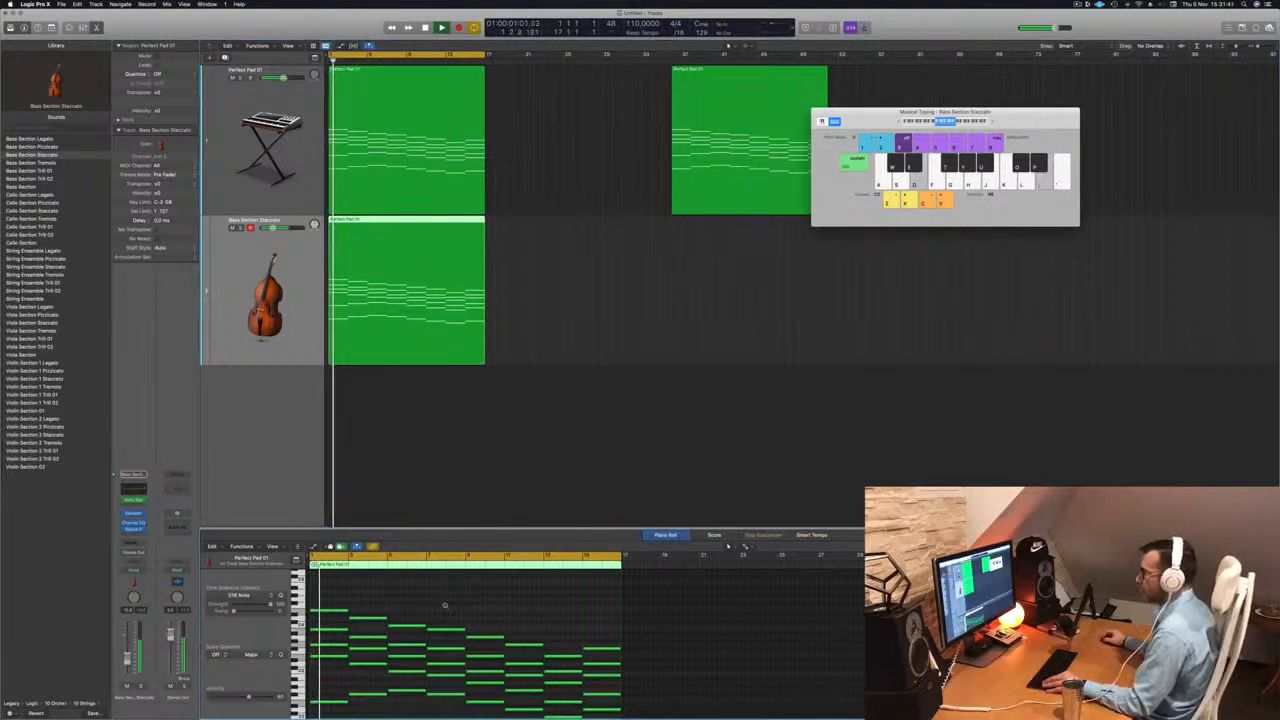
# - Remove the lowest row of bass notes from the second track's region in the Piano Roll
pyautogui.scroll(-2, 448, 604)
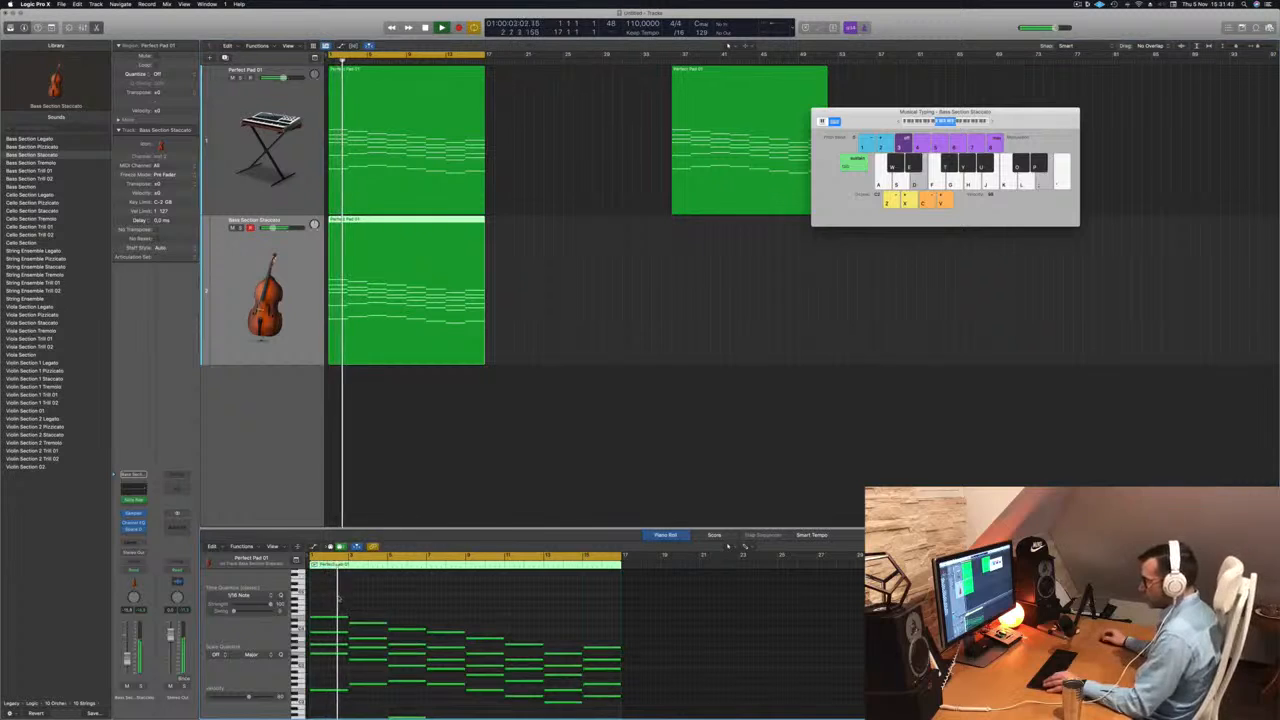
pyautogui.scroll(2, 444, 640)
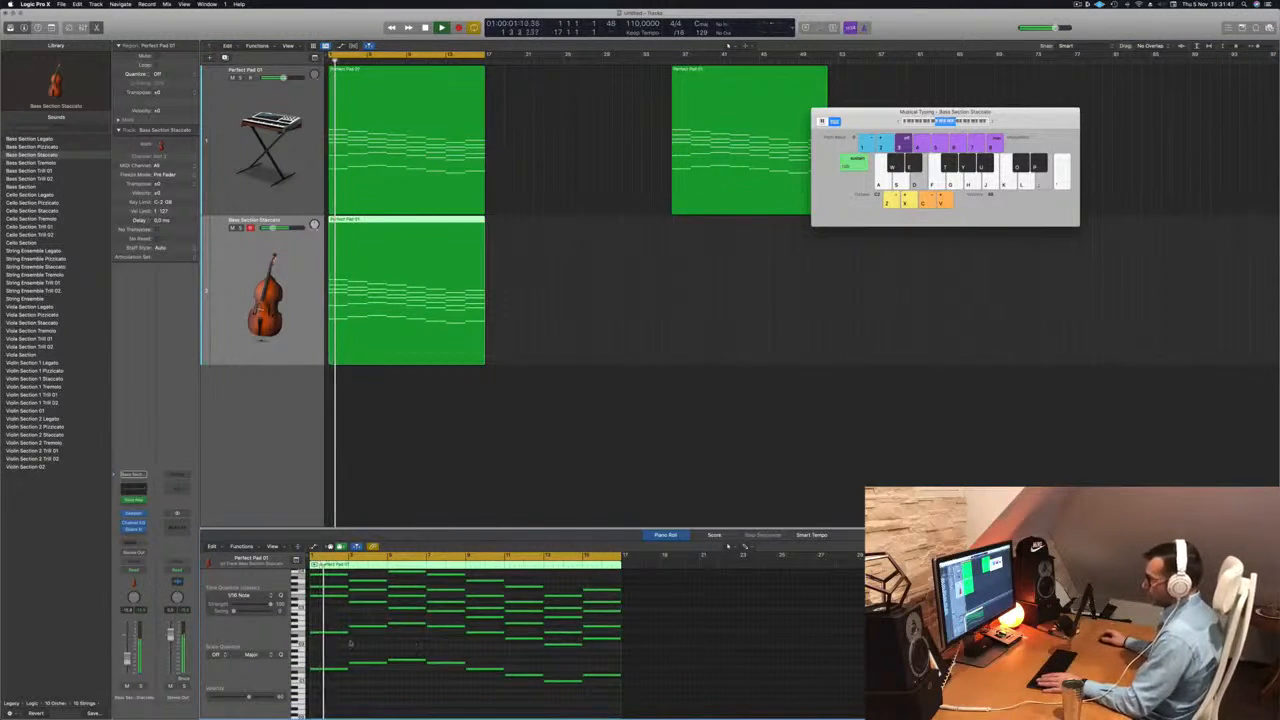
pyautogui.moveTo(342, 575); pyautogui.dragTo(590, 688)
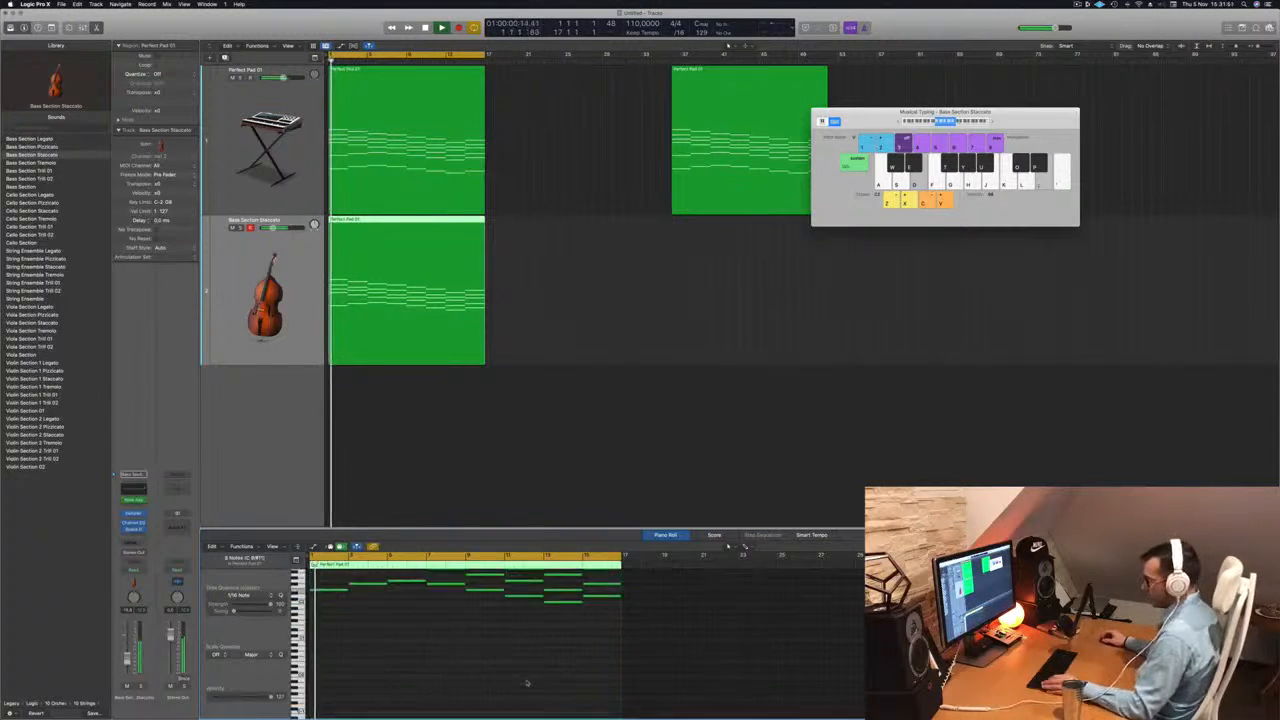
# - Transpose all remaining notes of the second track's region down one octave and replay from the start
pyautogui.scroll(1, 527, 683)
pyautogui.press('super+a')
pyautogui.hotkey('alt', 'shift', 'Down')
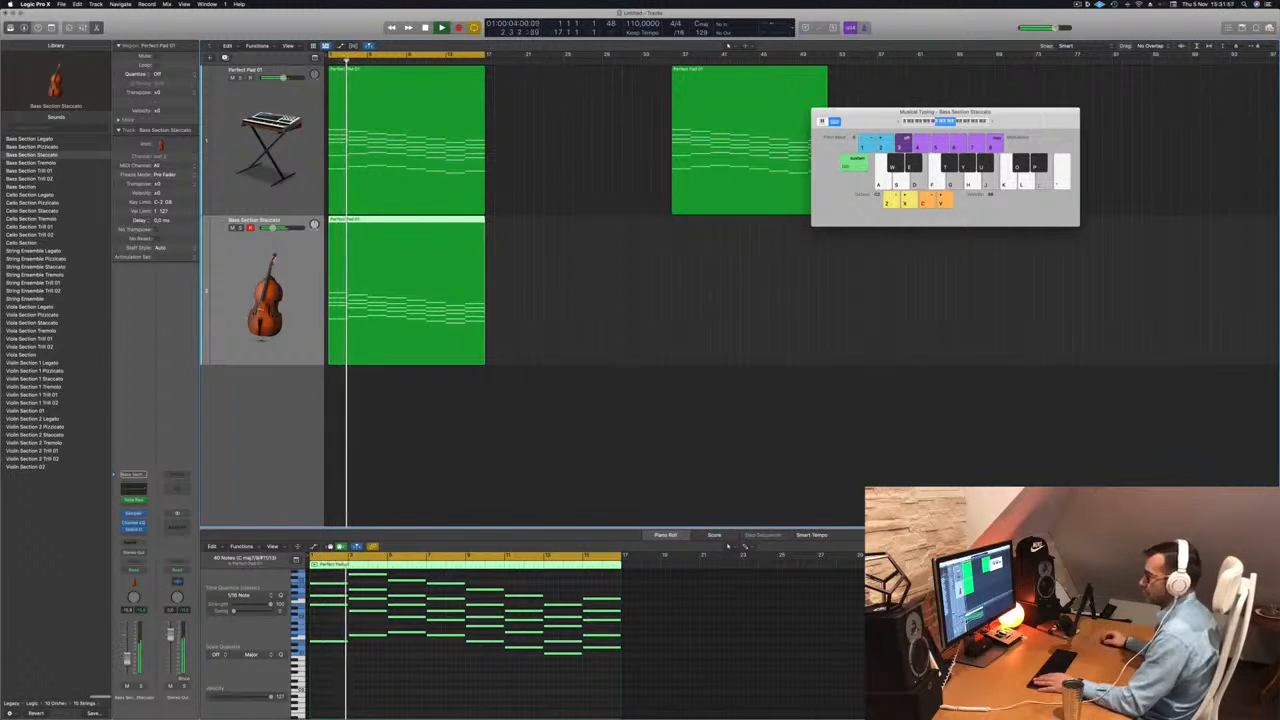
pyautogui.press('Return')
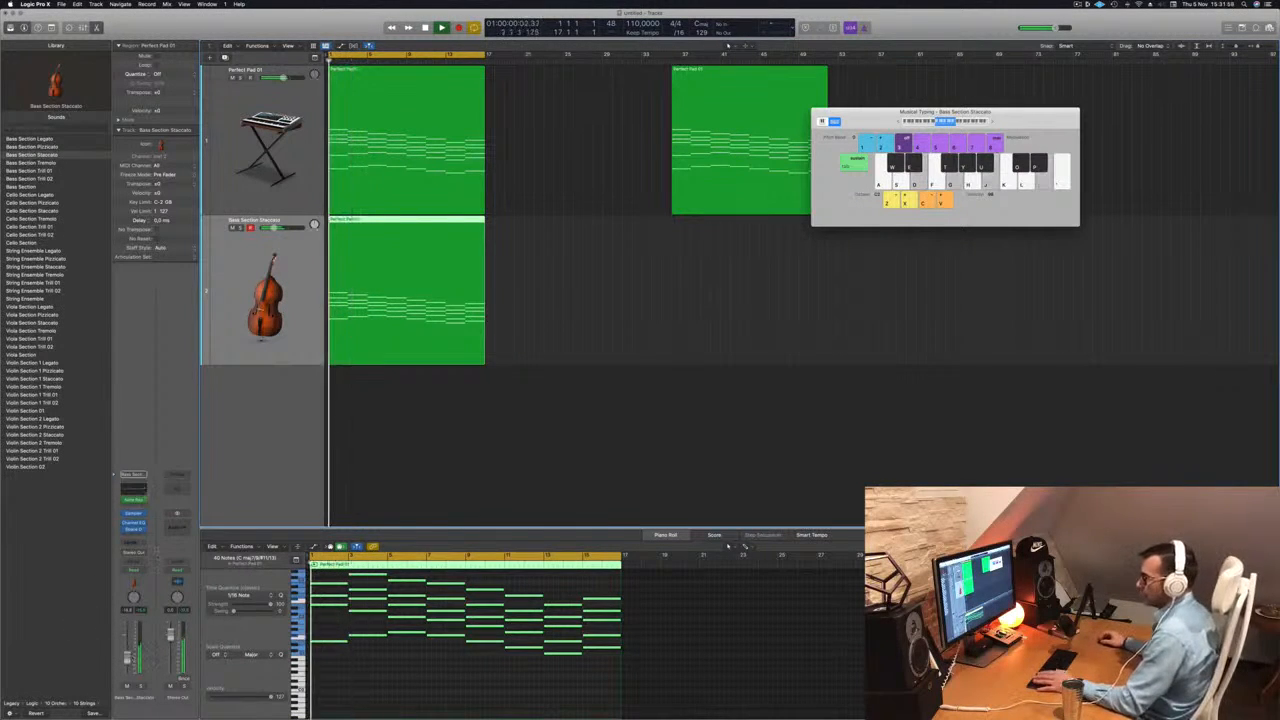
# - Examine the mapping, modulators, mod matrix and synth sections of the Bass Section Staccato Sampler during playback
pyautogui.click(133, 516)
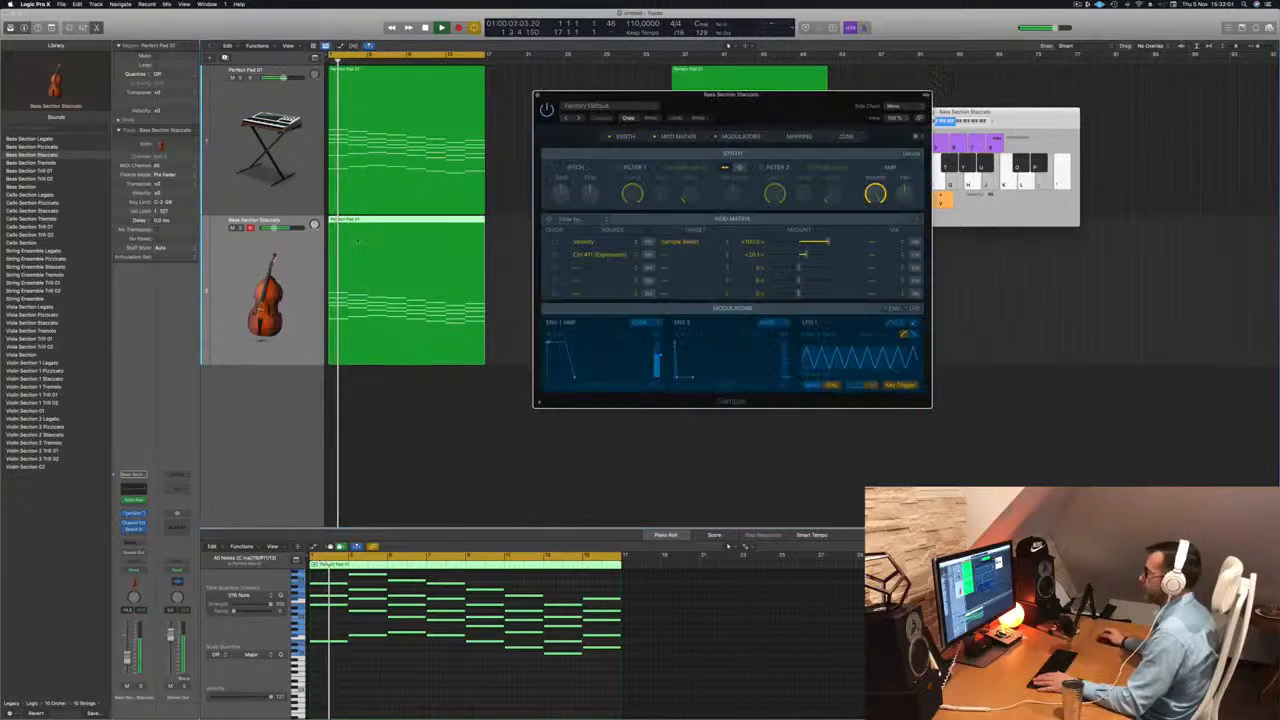
pyautogui.moveTo(785, 104); pyautogui.dragTo(698, 114)
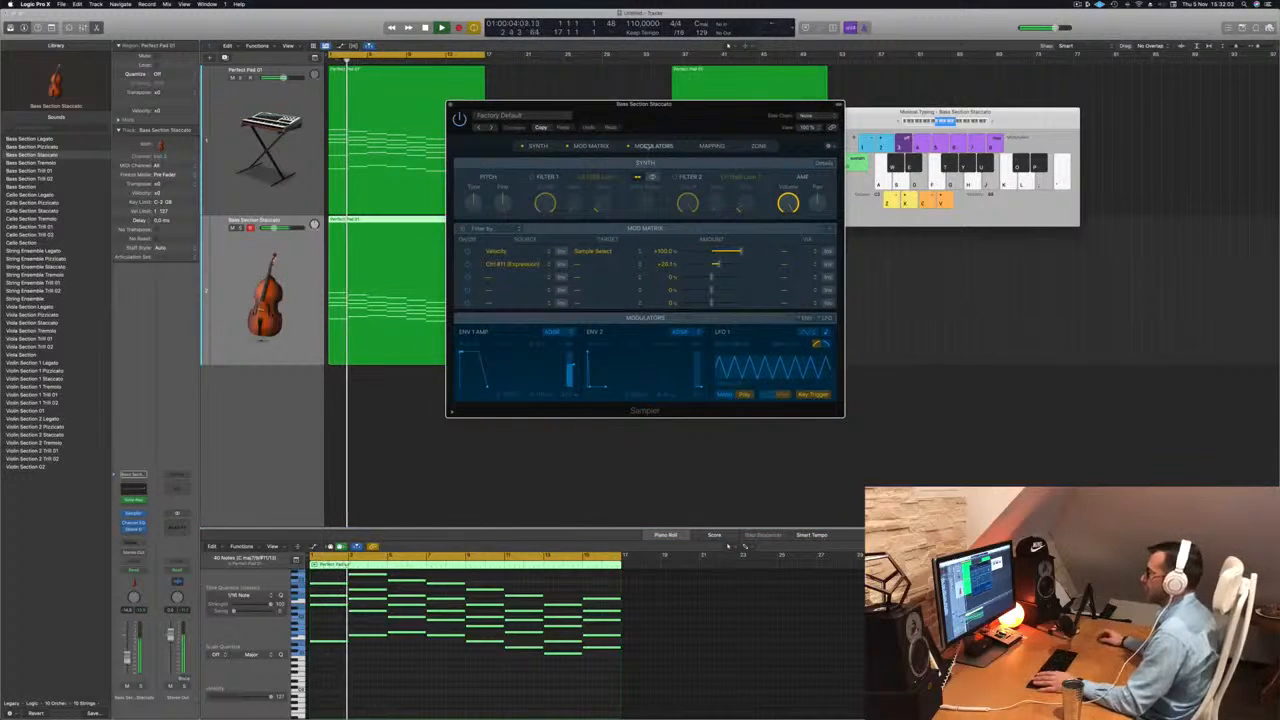
pyautogui.click(712, 146)
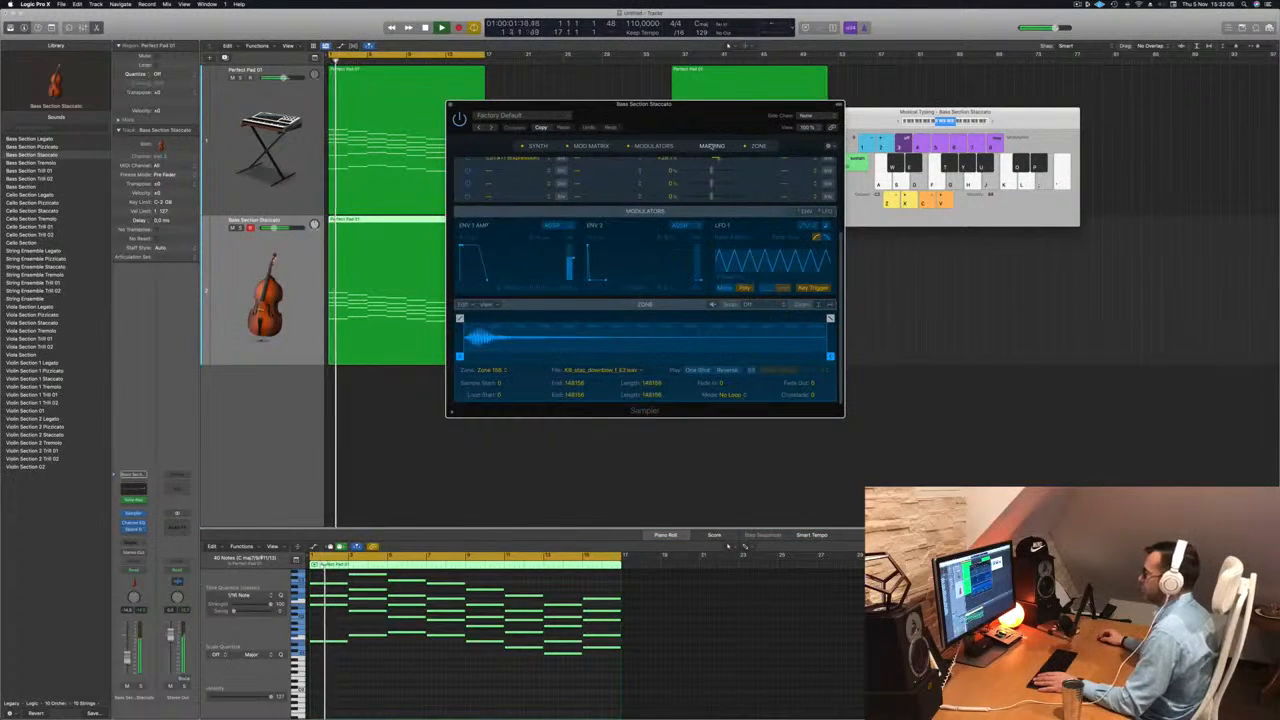
pyautogui.click(712, 146)
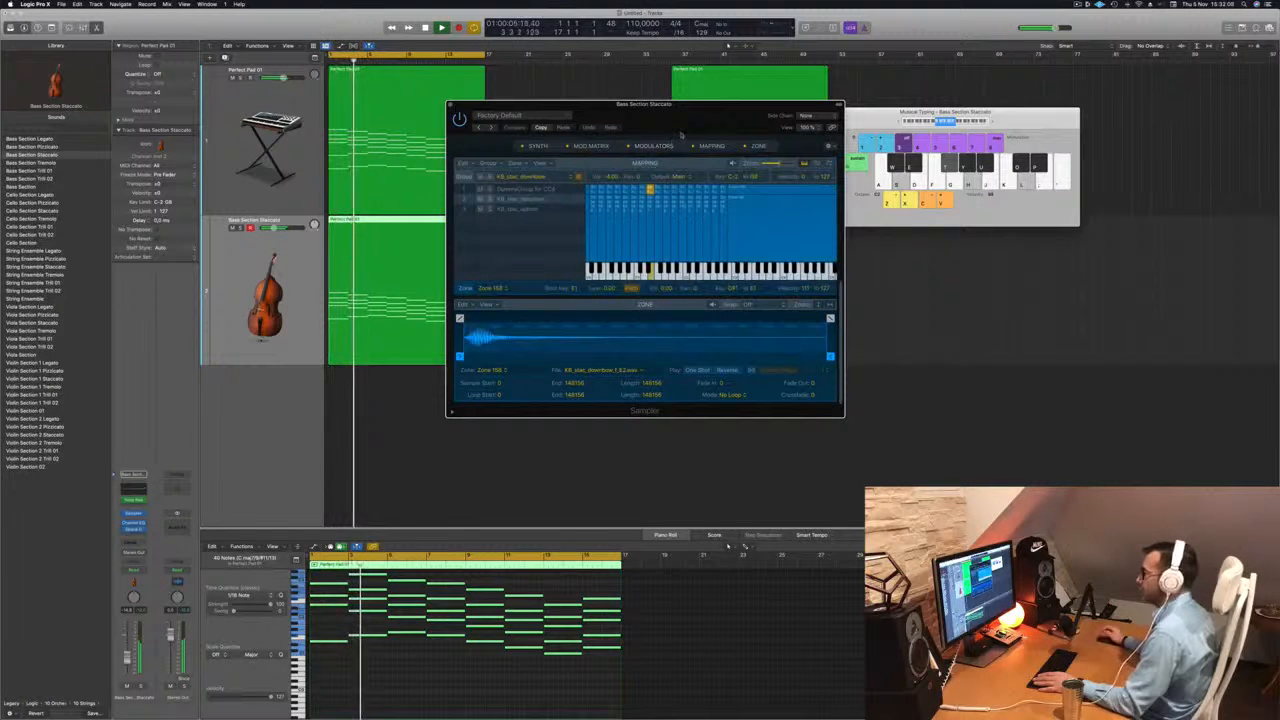
pyautogui.click(653, 146)
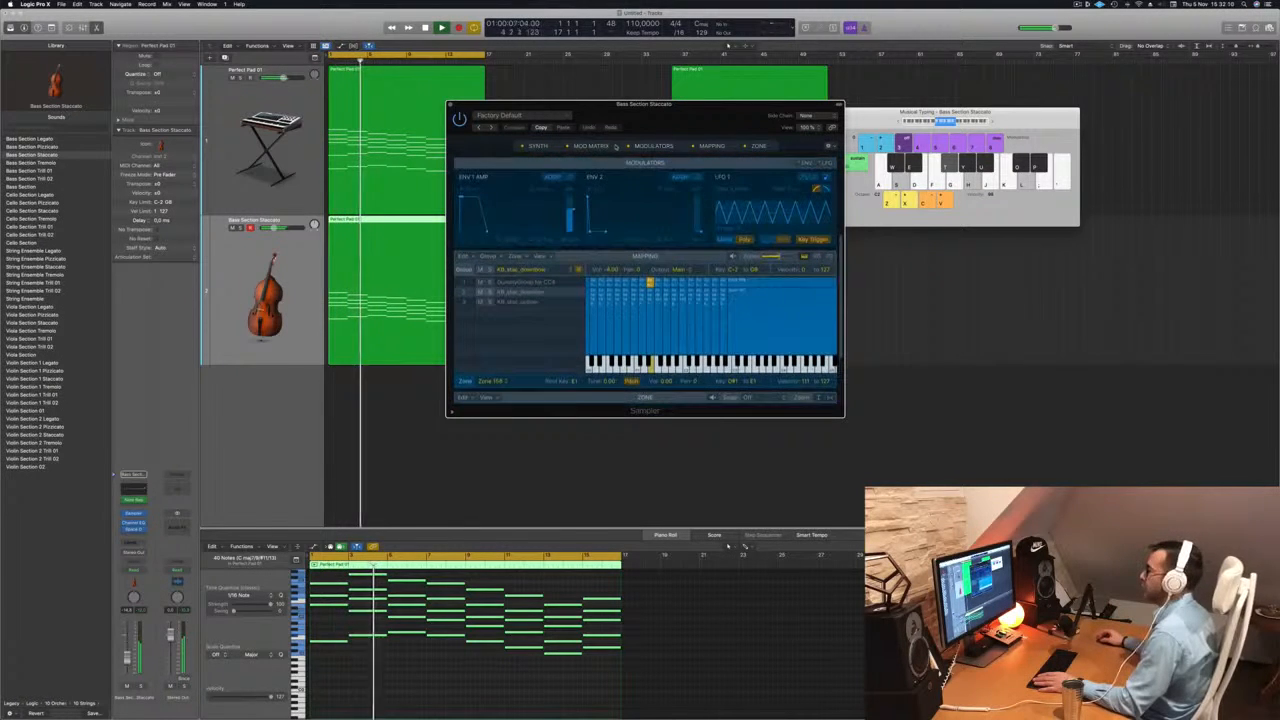
pyautogui.click(591, 146)
pyautogui.click(540, 146)
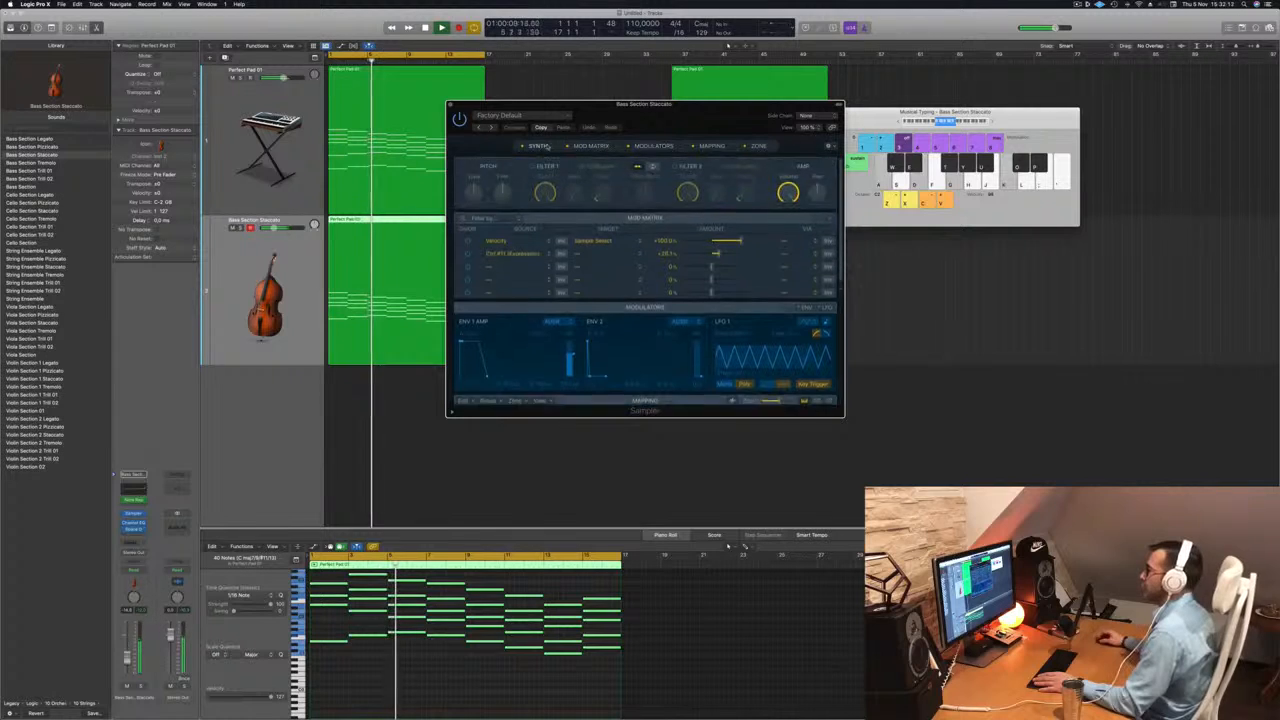
pyautogui.moveTo(697, 123); pyautogui.dragTo(681, 121)
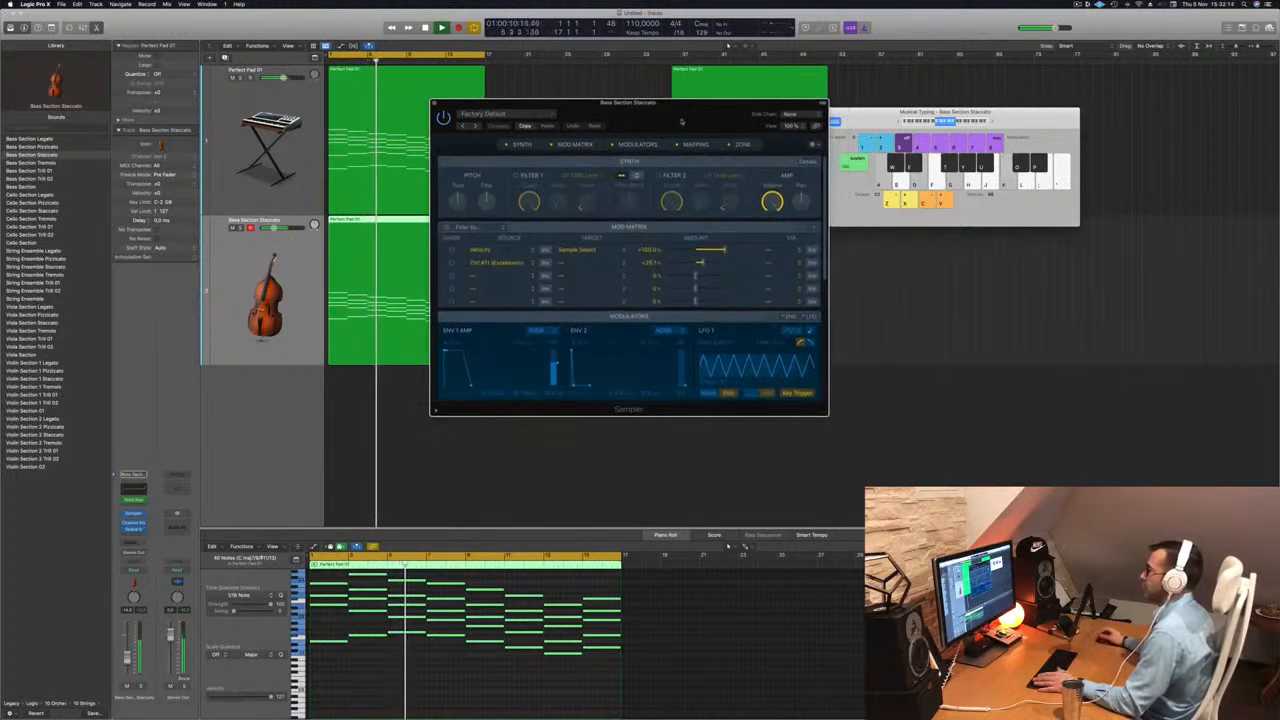
# - Turn on Filter 1 in the Sampler, adjust its cutoff and raise its drive while auditioning the staccato basses
pyautogui.click(517, 176)
pyautogui.moveTo(526, 205); pyautogui.dragTo(533, 168)
pyautogui.press('space')
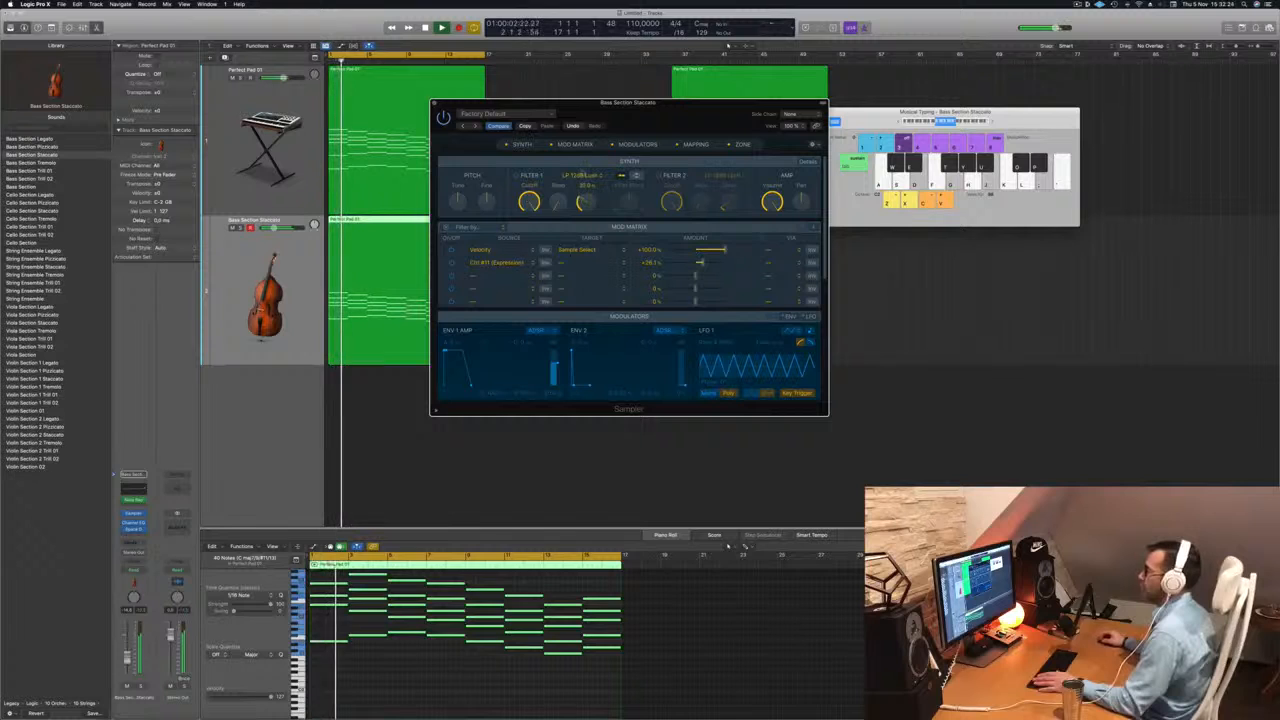
pyautogui.moveTo(584, 204); pyautogui.dragTo(583, 183)
pyautogui.press('space')
pyautogui.press('space')
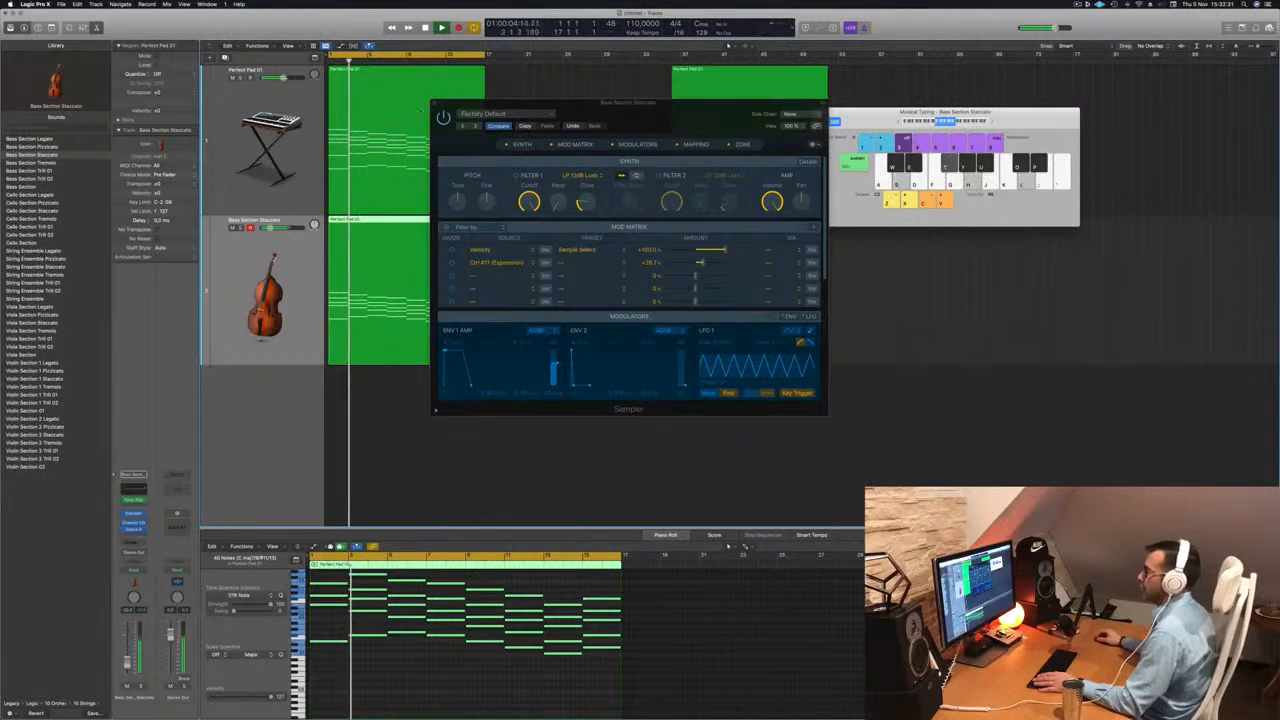
# - Close the Sampler, zoom the arrangement out in both directions and replay it from the start
pyautogui.click(437, 103)
pyautogui.press('super+Left')
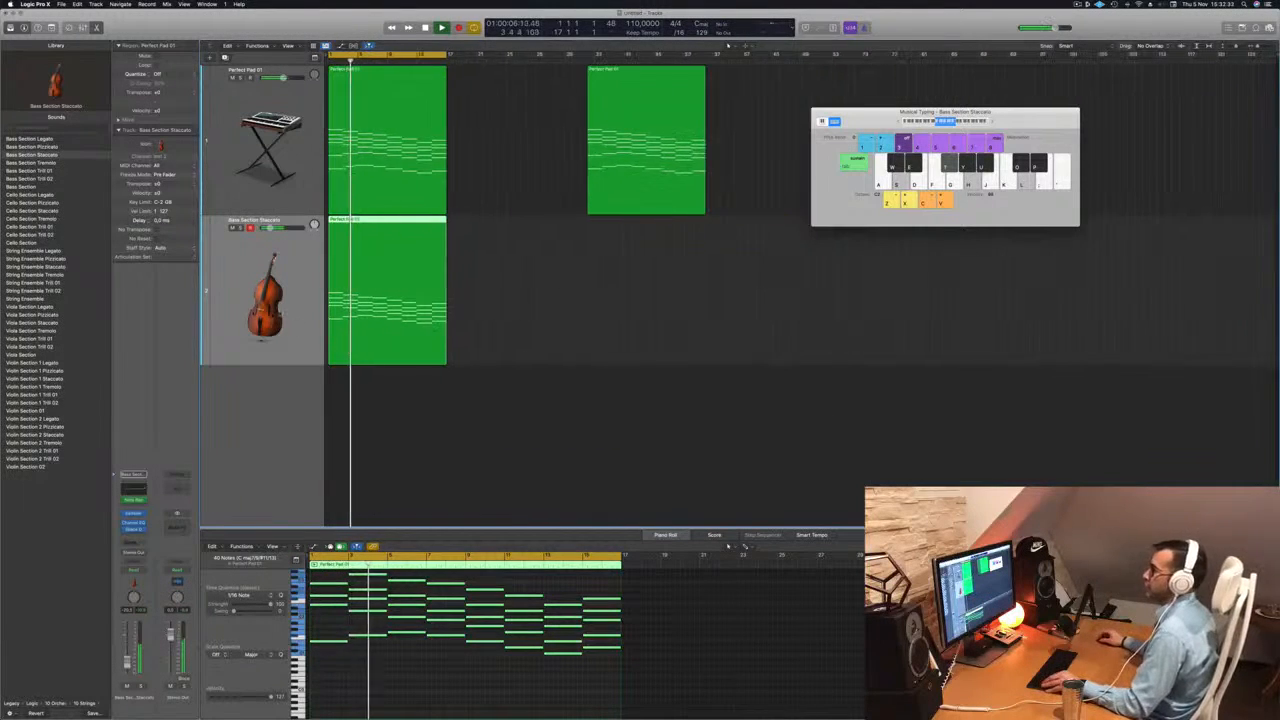
pyautogui.press('super+Up')
pyautogui.scroll(-4, 281, 312)
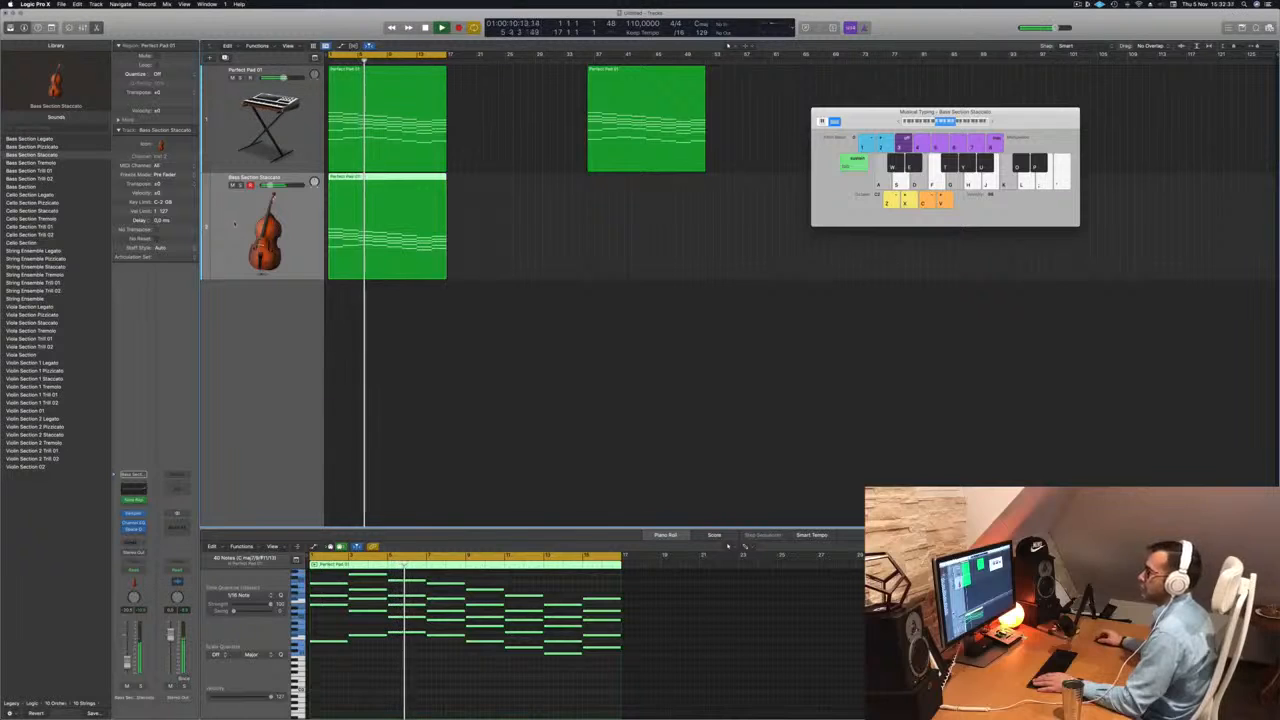
pyautogui.press('Return')
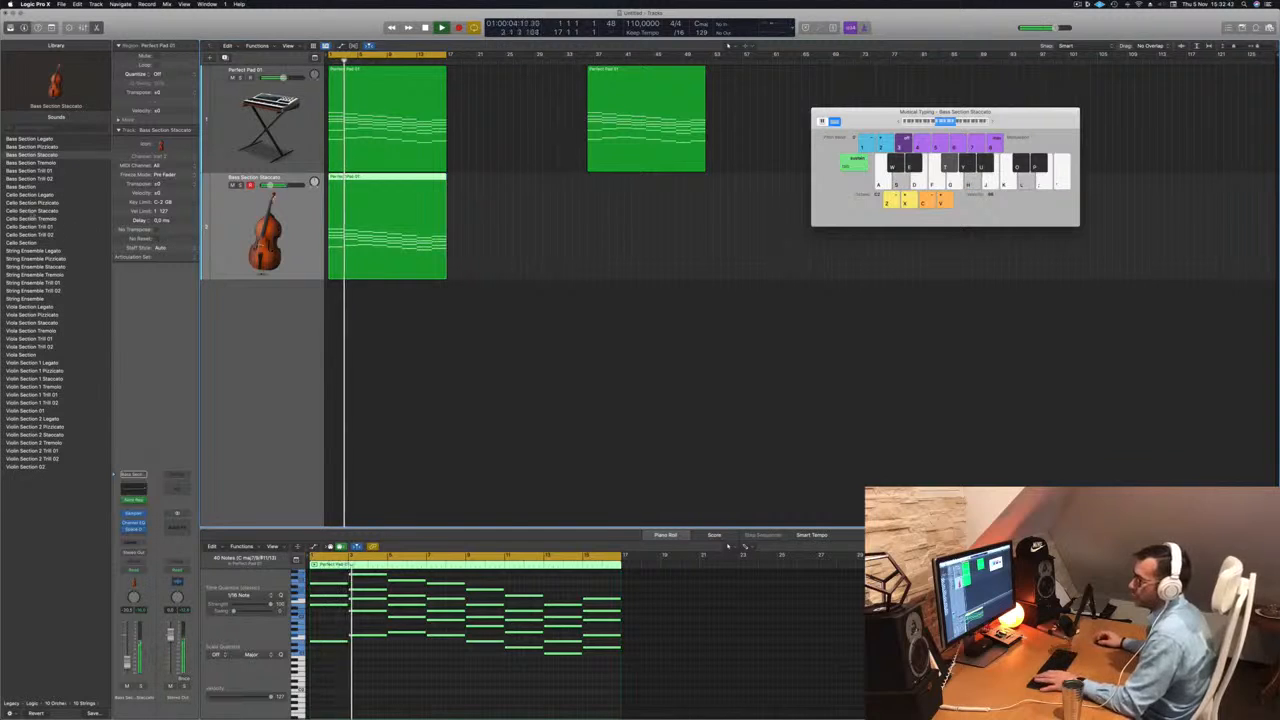
# - Load the Cello Section Staccato patch on the second track and insert a Note Repeater MIDI effect
pyautogui.click(21, 211)
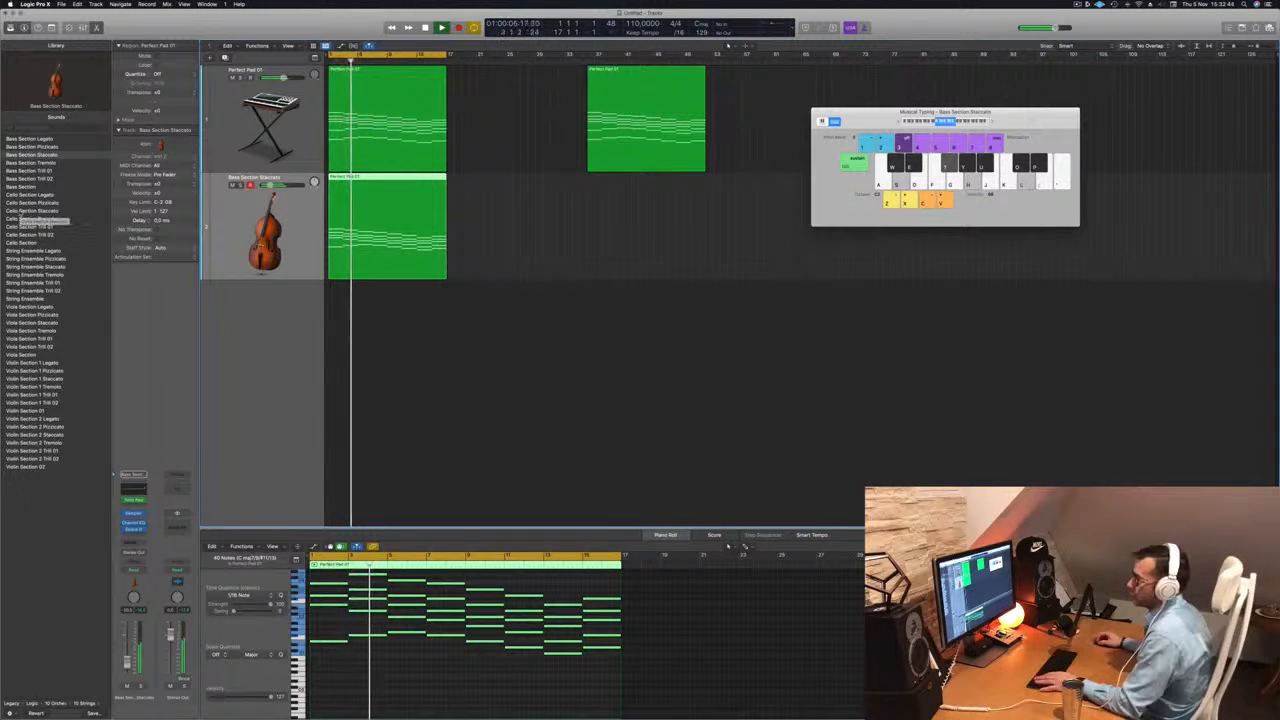
pyautogui.press('Return')
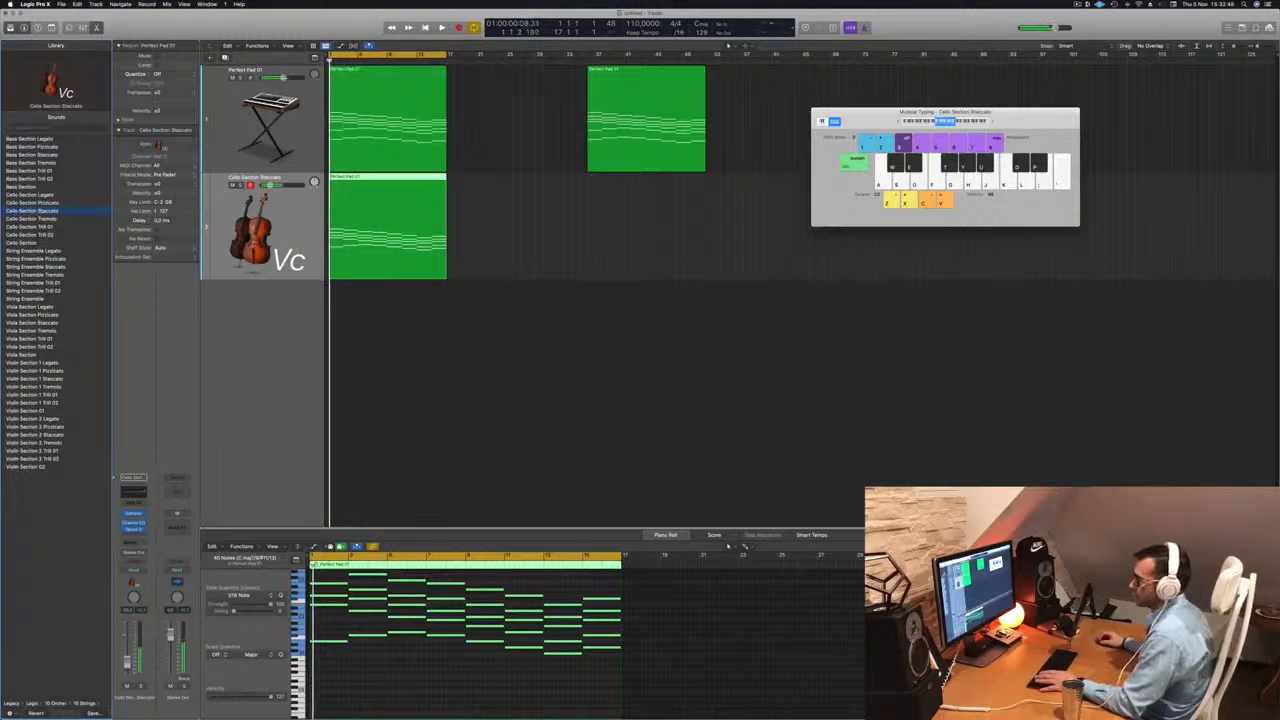
pyautogui.click(134, 494)
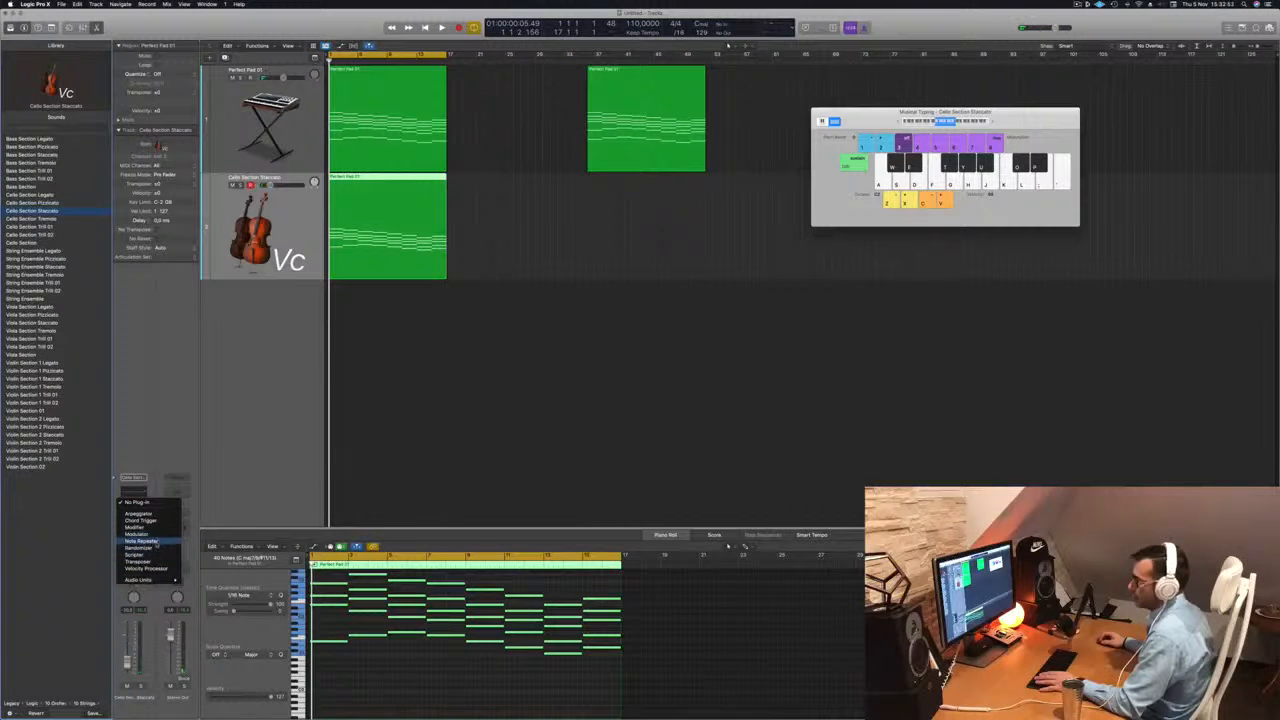
pyautogui.click(155, 542)
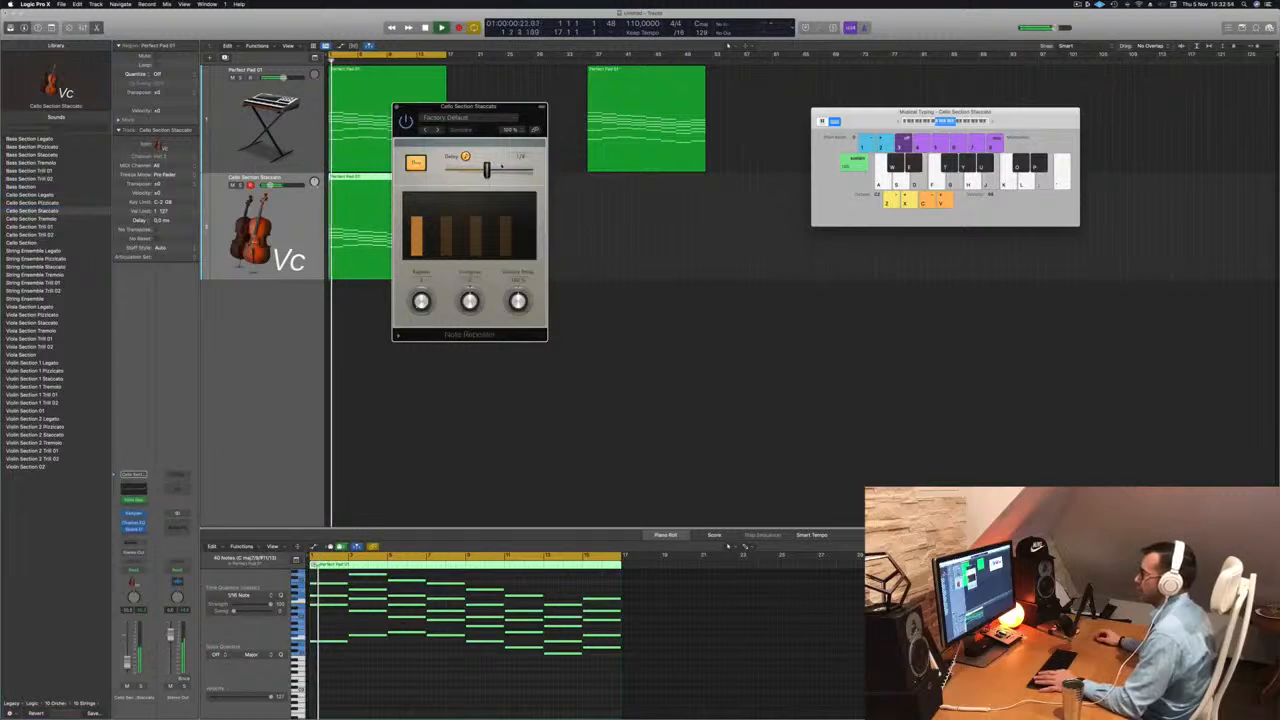
# - Adjust the Note Repeater's number of repeats on the cello staccato track while auditioning the progression
pyautogui.moveTo(421, 303); pyautogui.dragTo(421, 298)
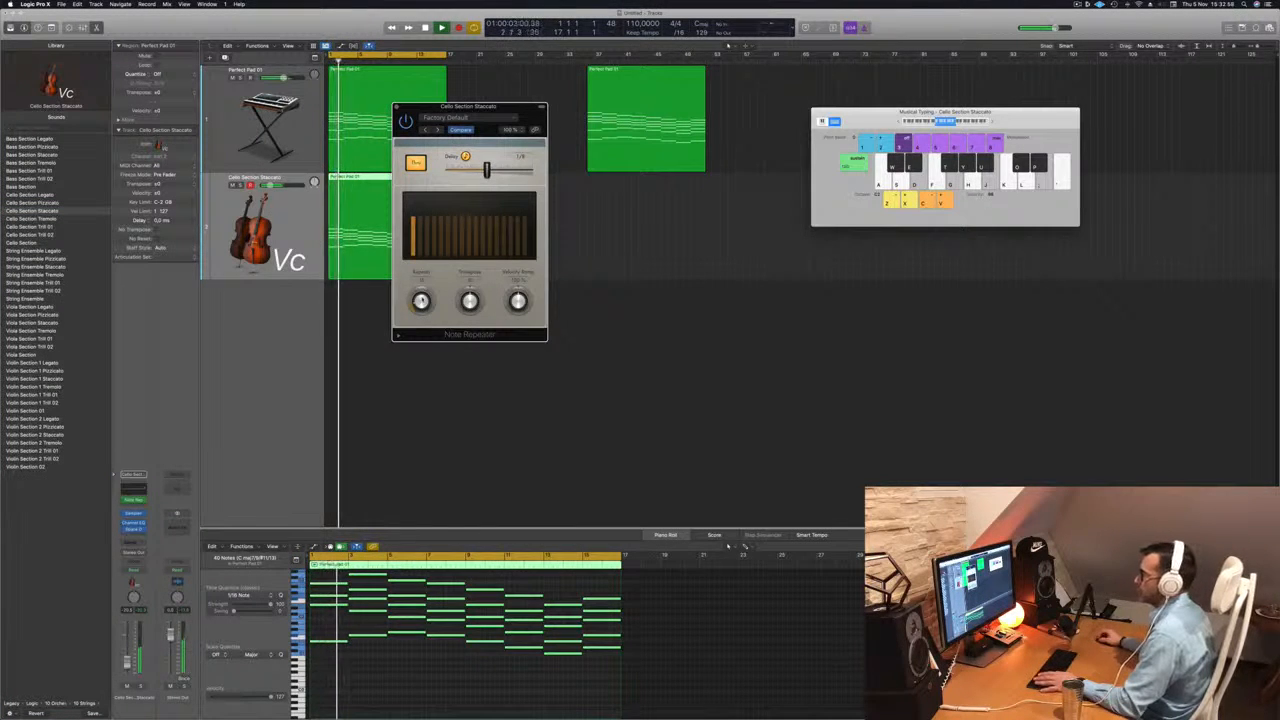
pyautogui.press('space')
pyautogui.press('space')
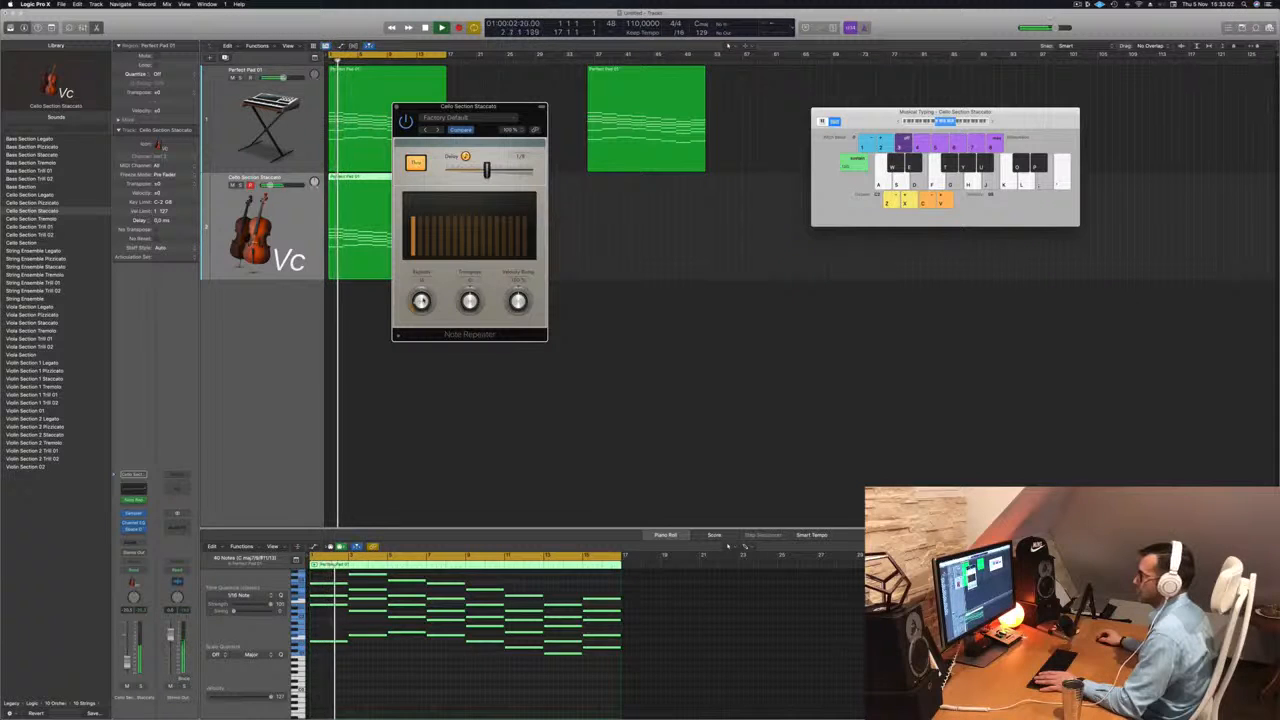
pyautogui.press('space')
pyautogui.press('space')
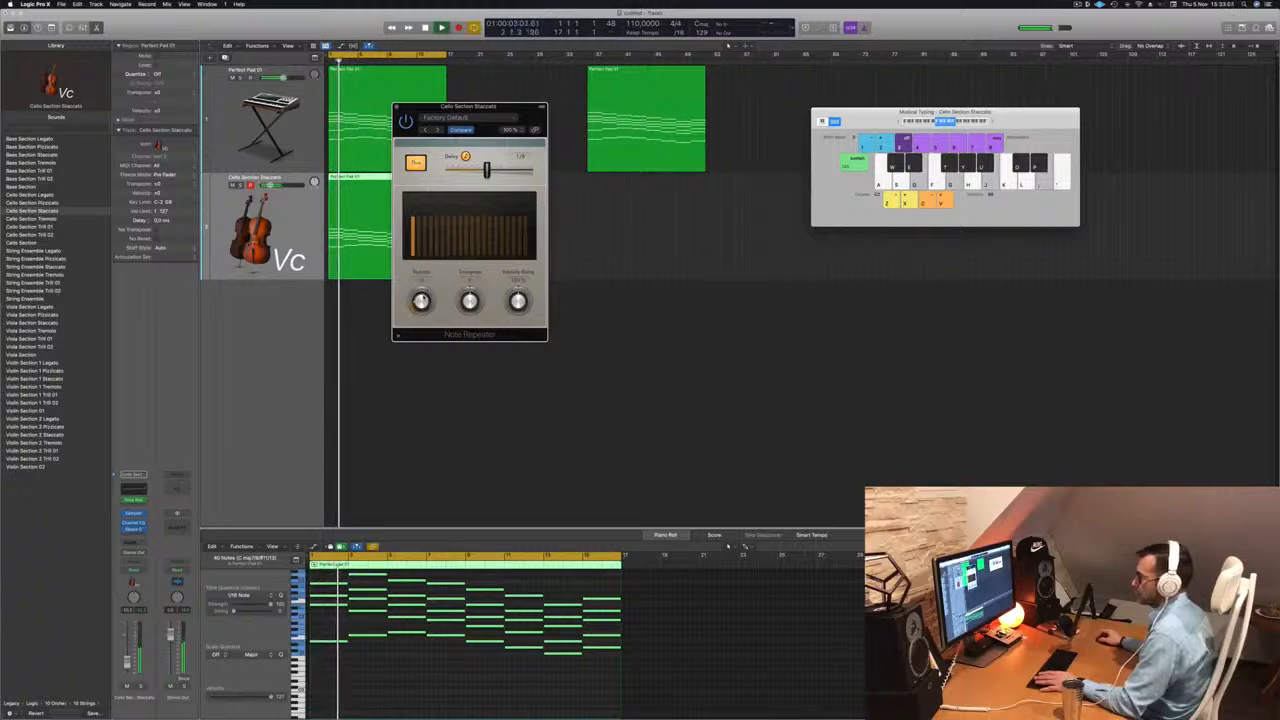
pyautogui.press('space')
pyautogui.press('space')
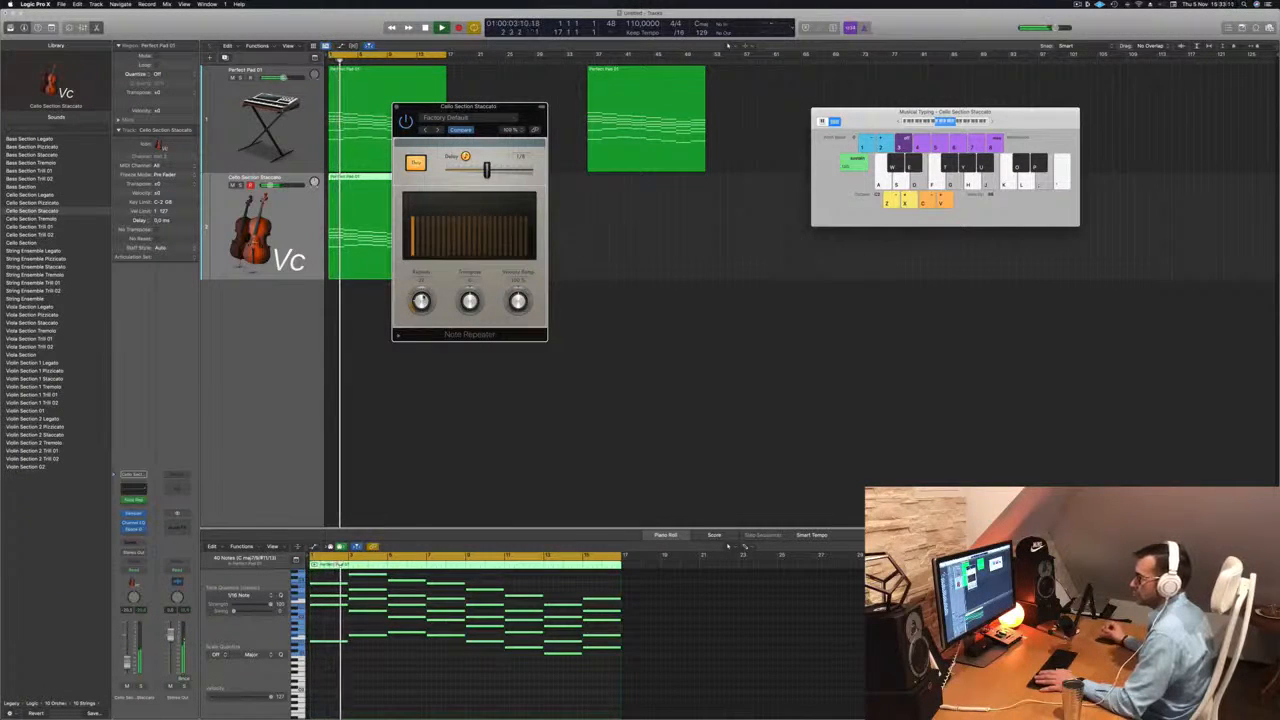
pyautogui.press('space')
pyautogui.press('space')
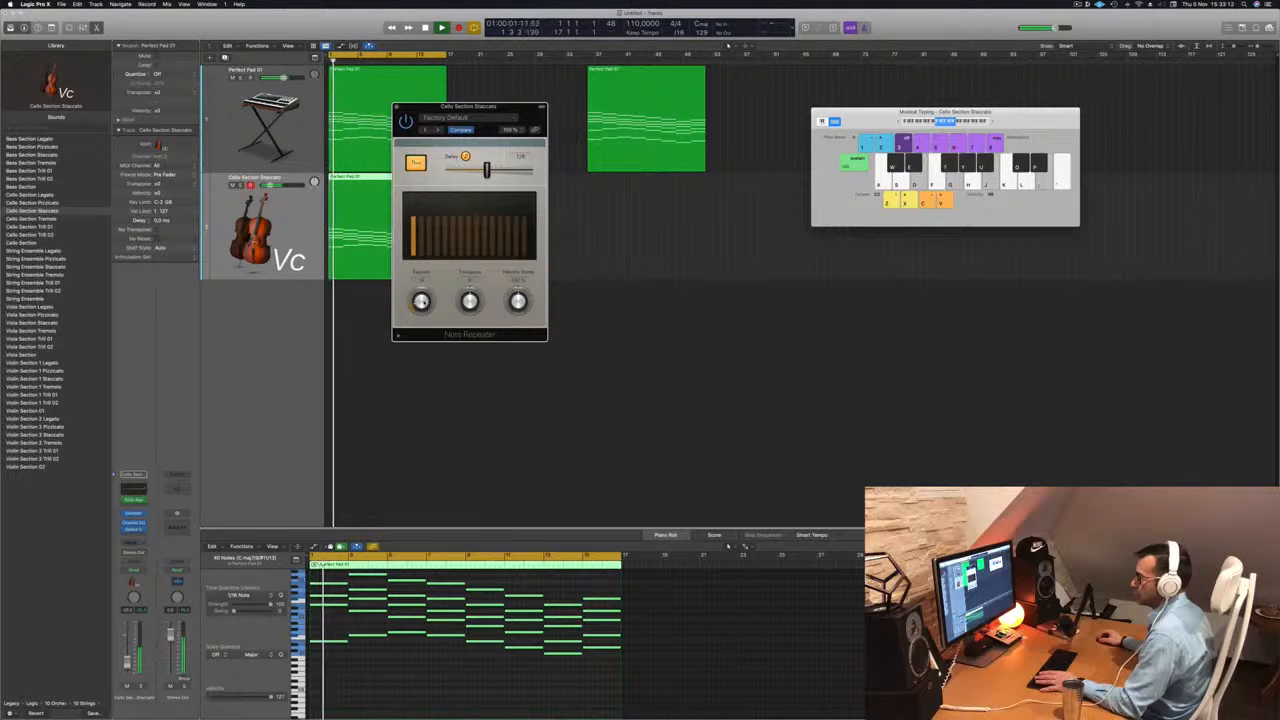
pyautogui.moveTo(424, 303)
pyautogui.mouseDown()
pyautogui.moveTo(426, 329)
pyautogui.moveTo(423, 295)
pyautogui.mouseUp()
pyautogui.press('space')
pyautogui.press('space')
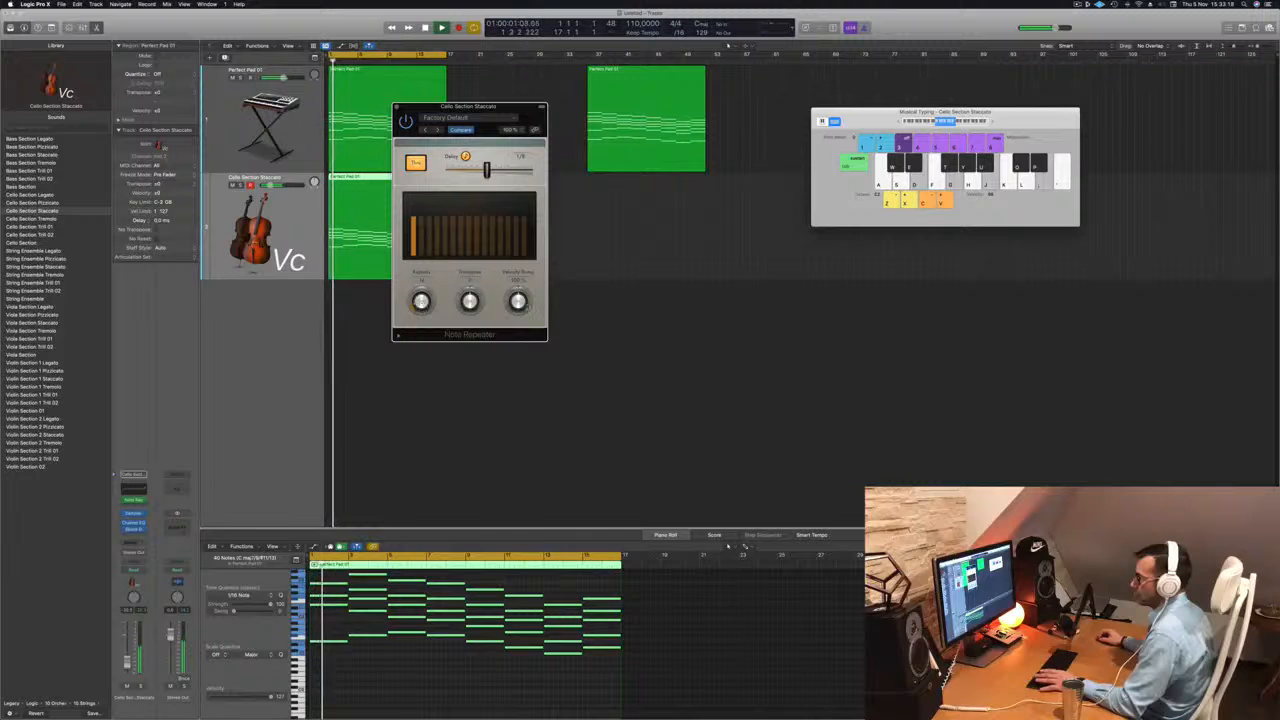
# - Raise the Note Repeater's velocity ramp so the repeats grow louder, and place its window clear of the second track's region
pyautogui.moveTo(517, 299); pyautogui.dragTo(518, 301)
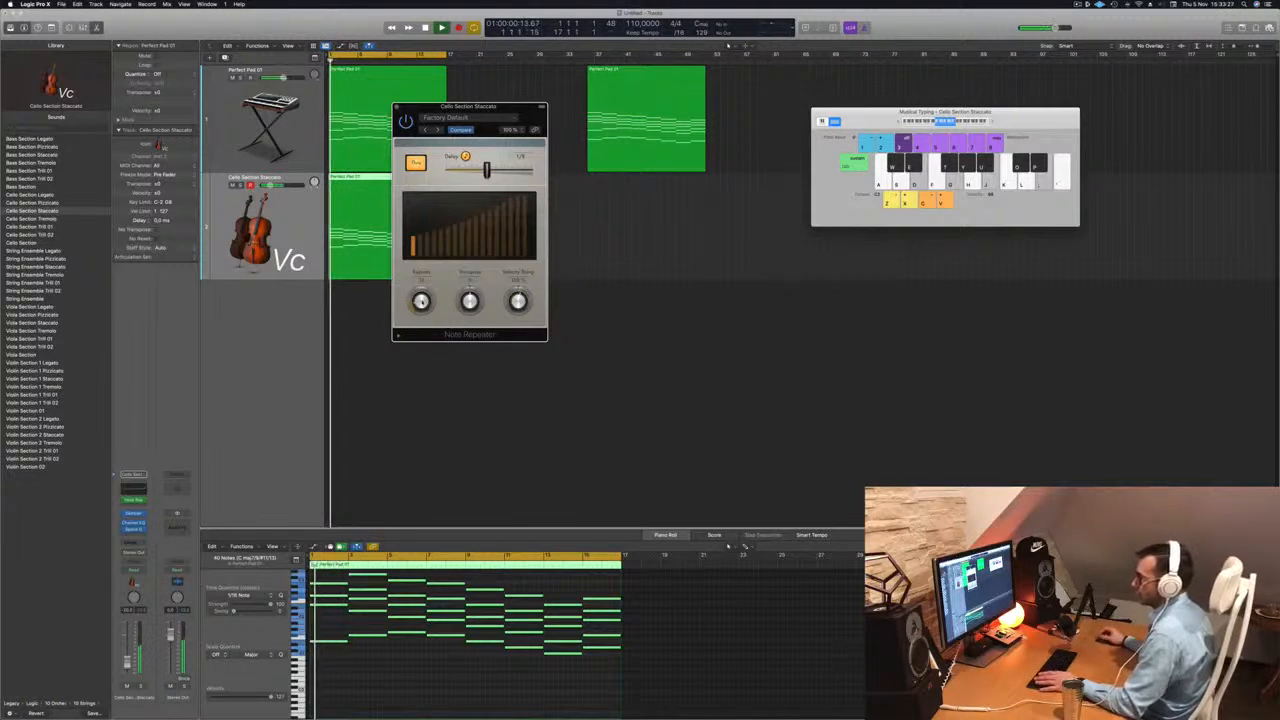
pyautogui.moveTo(500, 107); pyautogui.dragTo(763, 103)
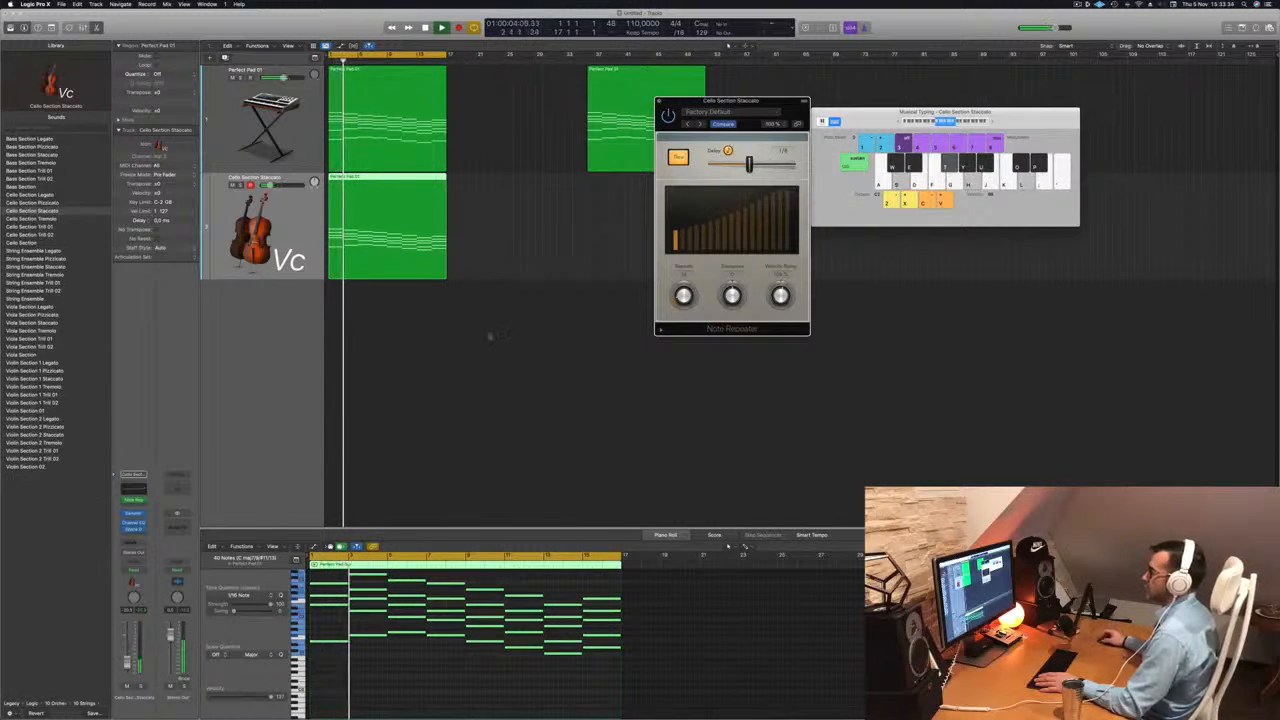
pyautogui.scroll(8, 444, 654)
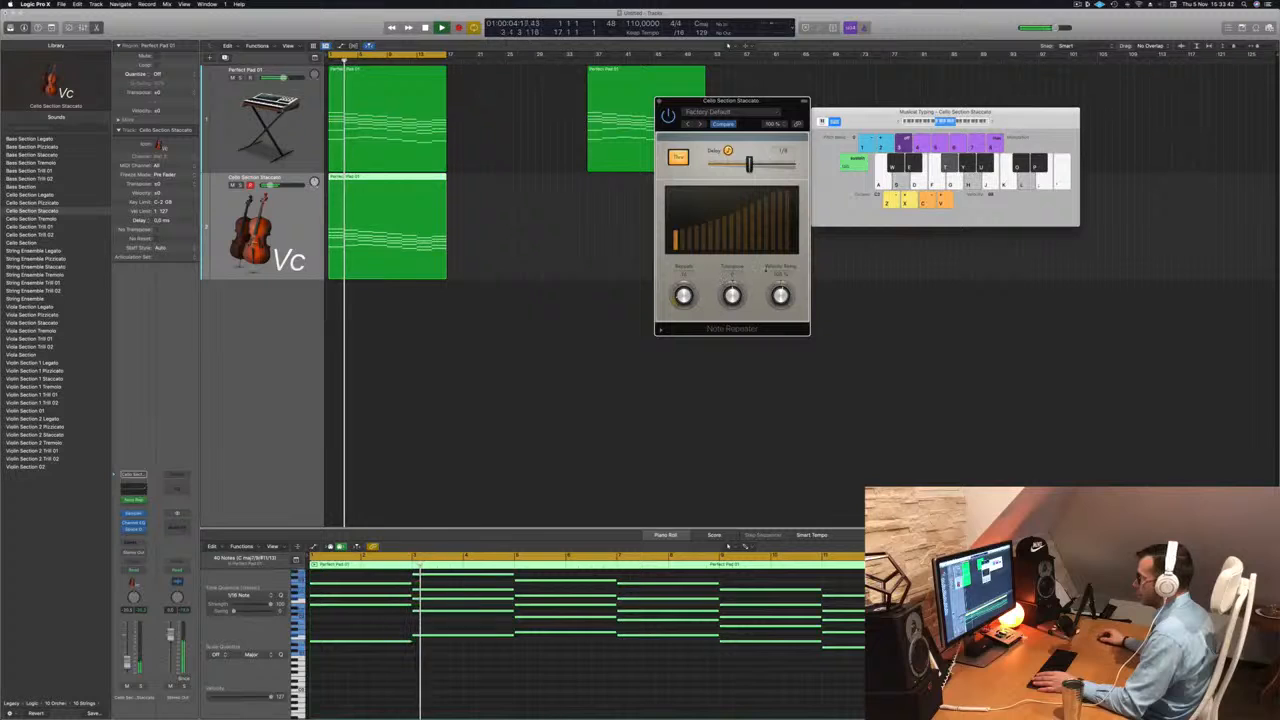
# - Try the Note Repeater's delay without tempo sync, restore the sync, turn off Thru and close the plug-in
pyautogui.click(729, 152)
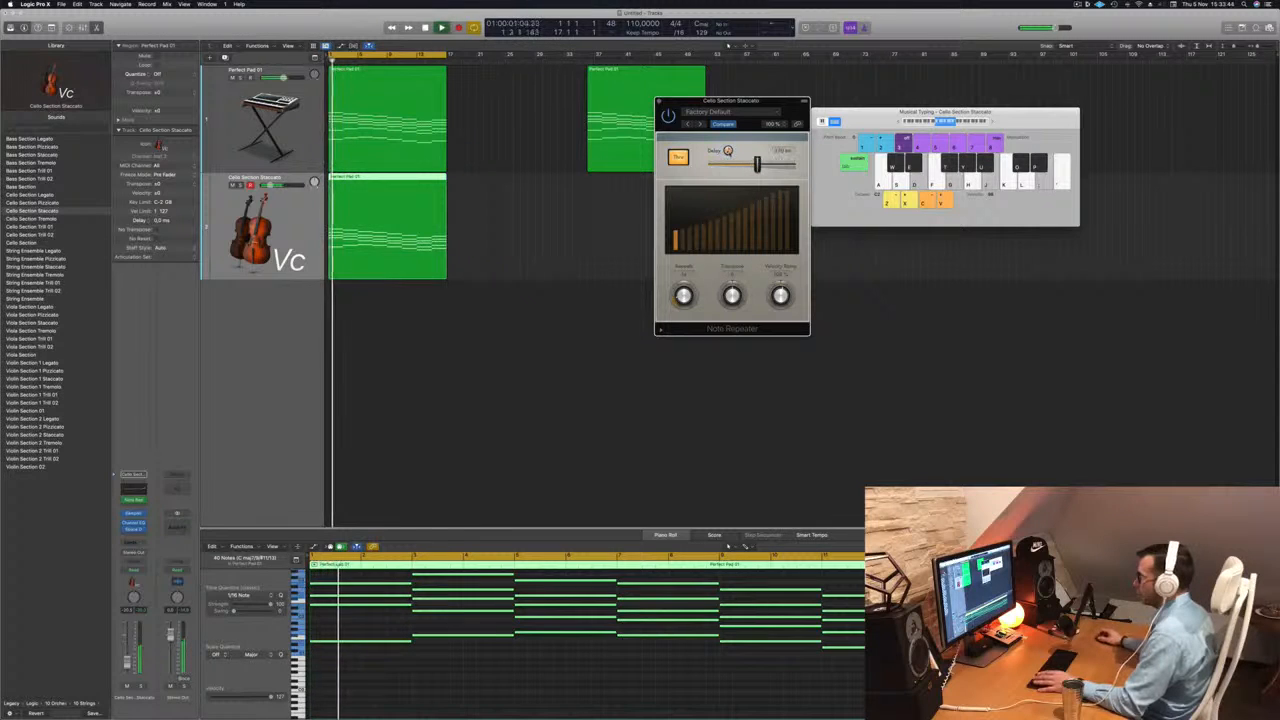
pyautogui.click(729, 152)
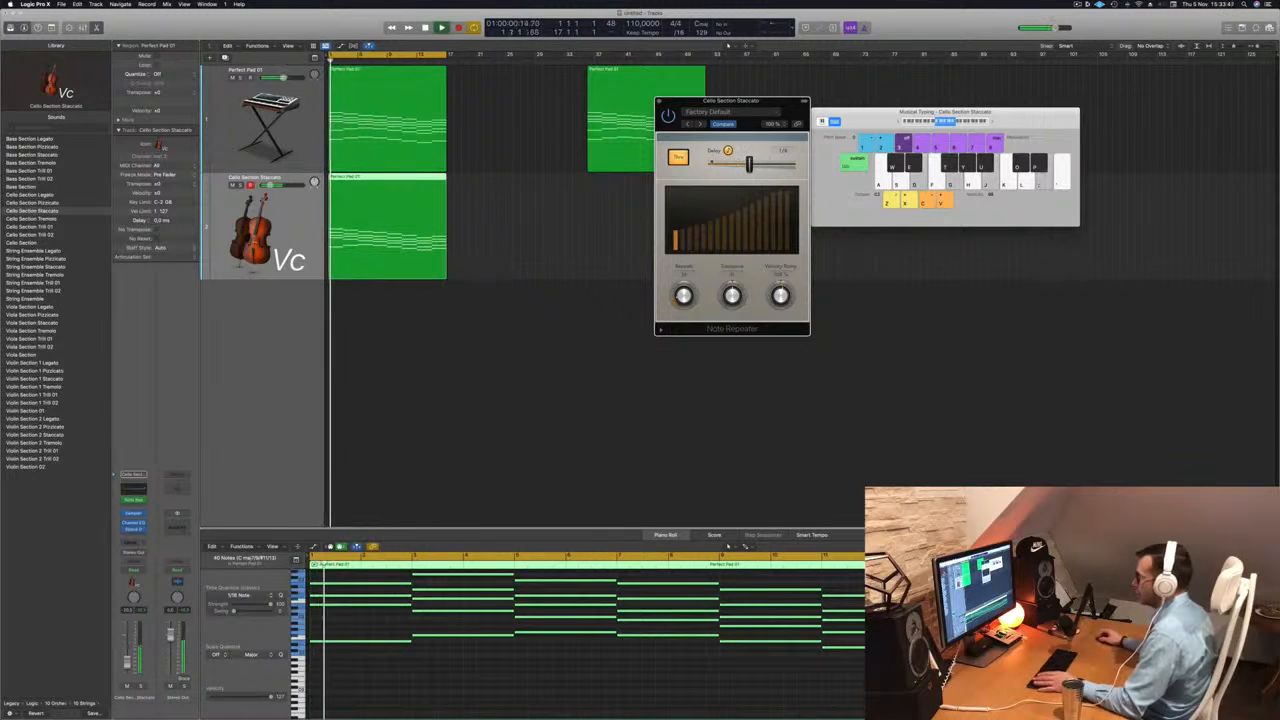
pyautogui.click(678, 157)
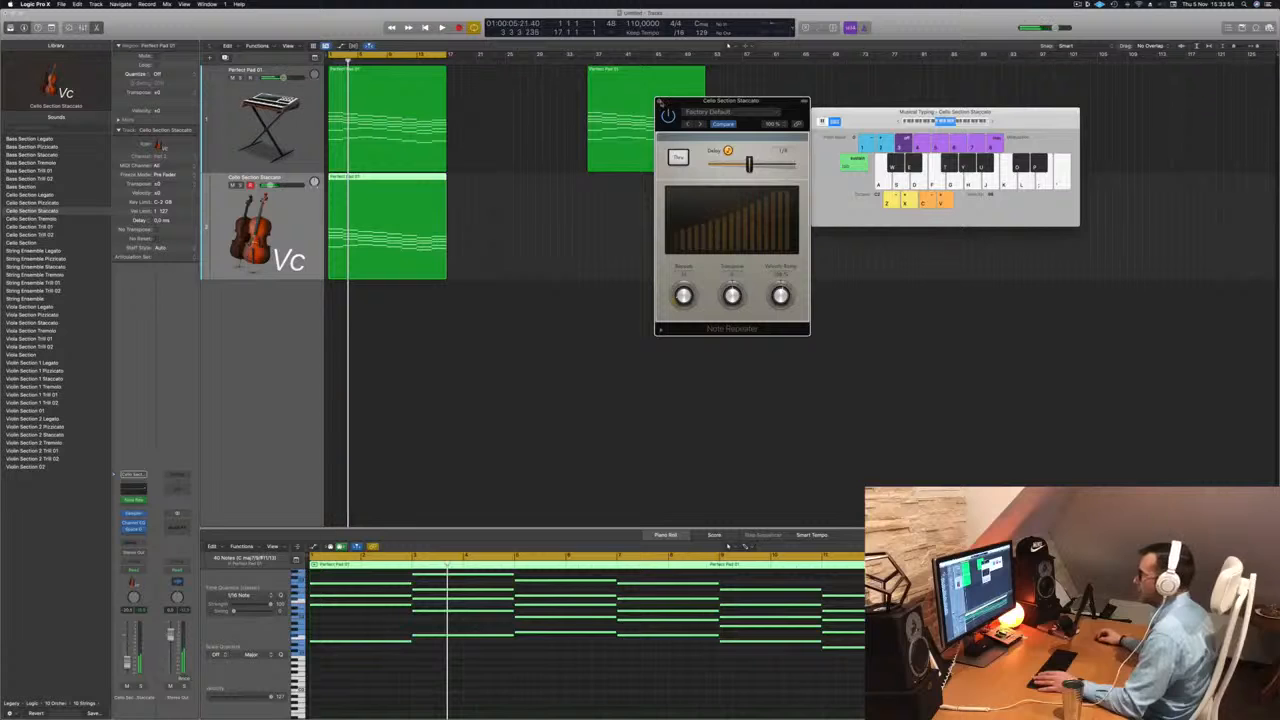
pyautogui.click(659, 101)
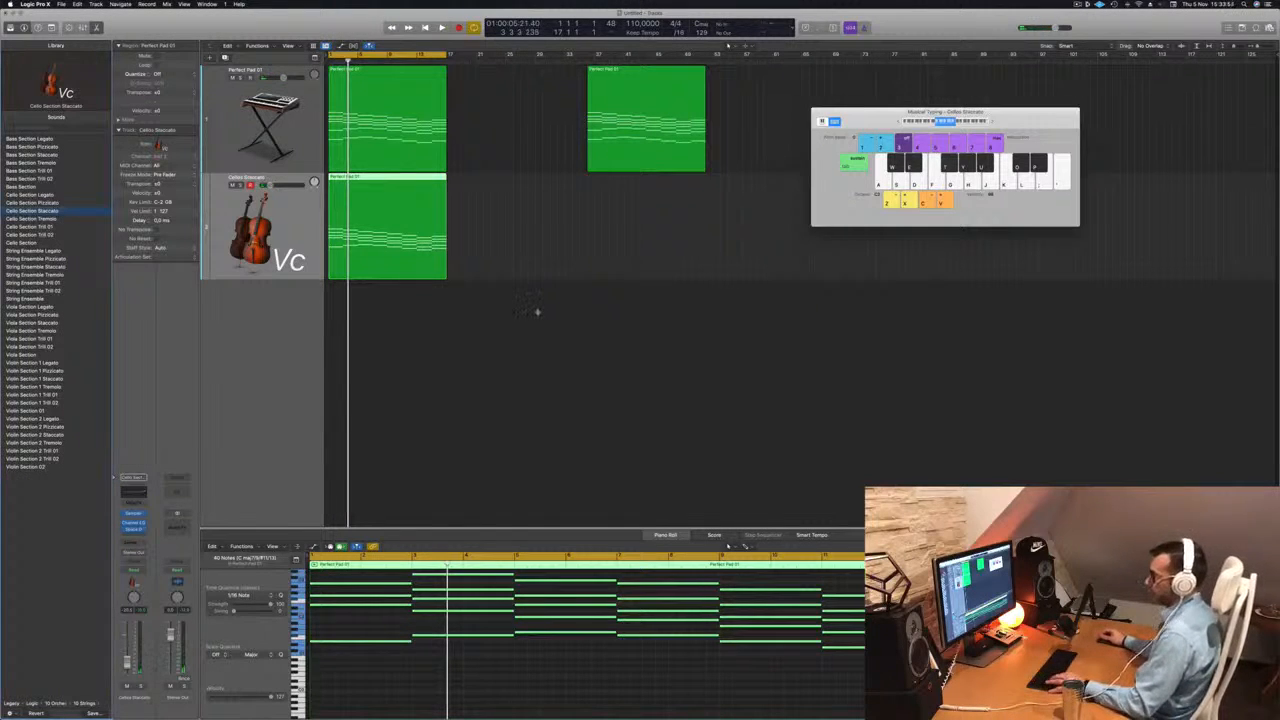
# - Undo back to the Bass Section Staccato patch, unmute the second track and play the arrangement
pyautogui.press('super+z')
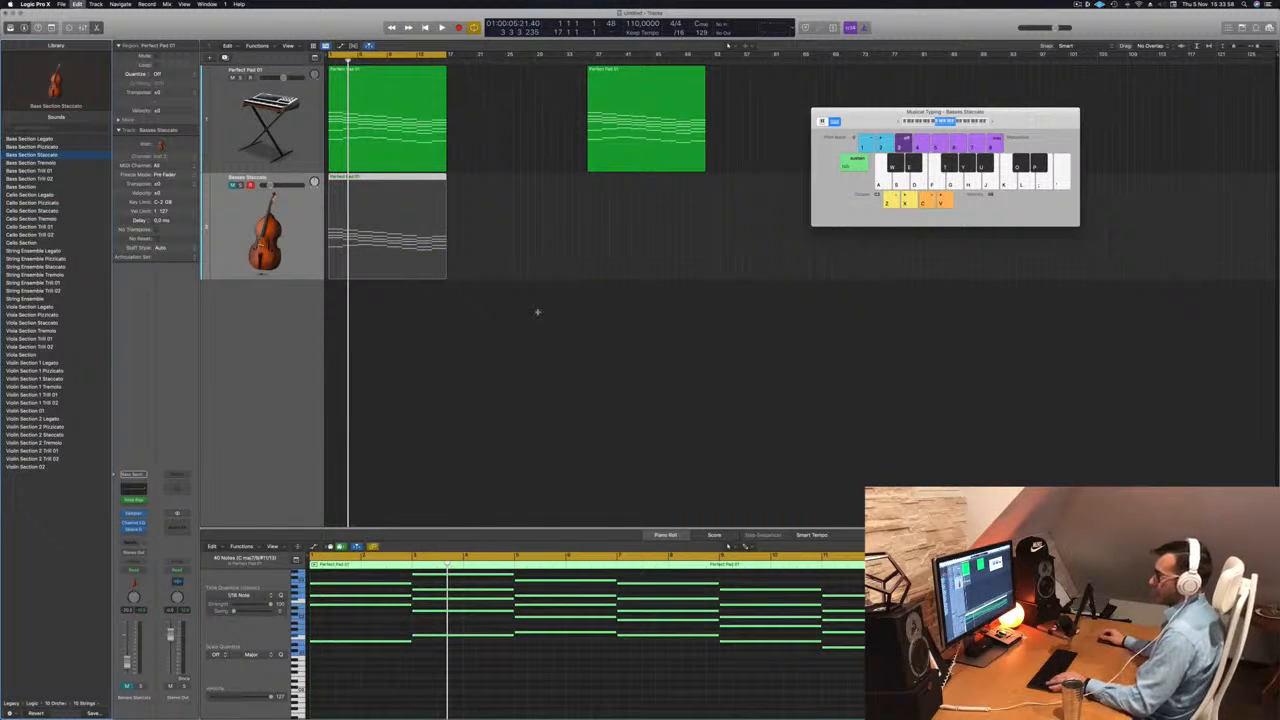
pyautogui.press('super+z')
pyautogui.press('space')
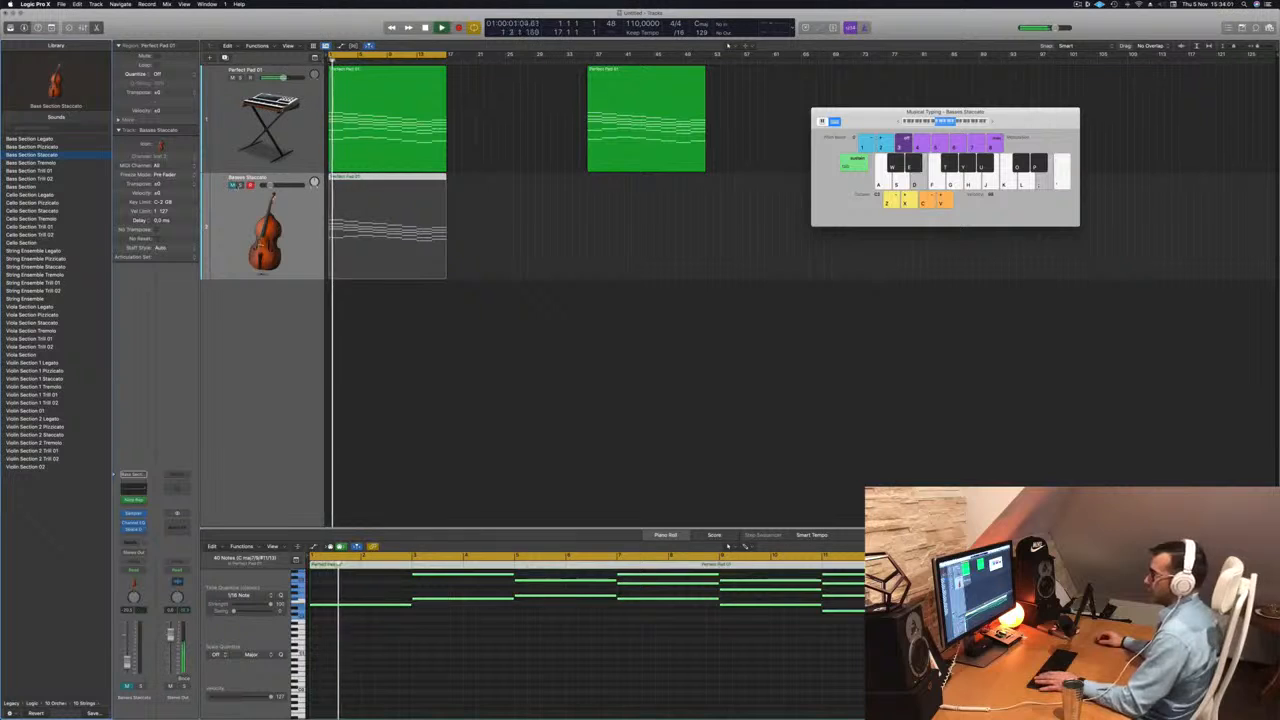
pyautogui.click(234, 186)
pyautogui.press('space')
pyautogui.press('space')
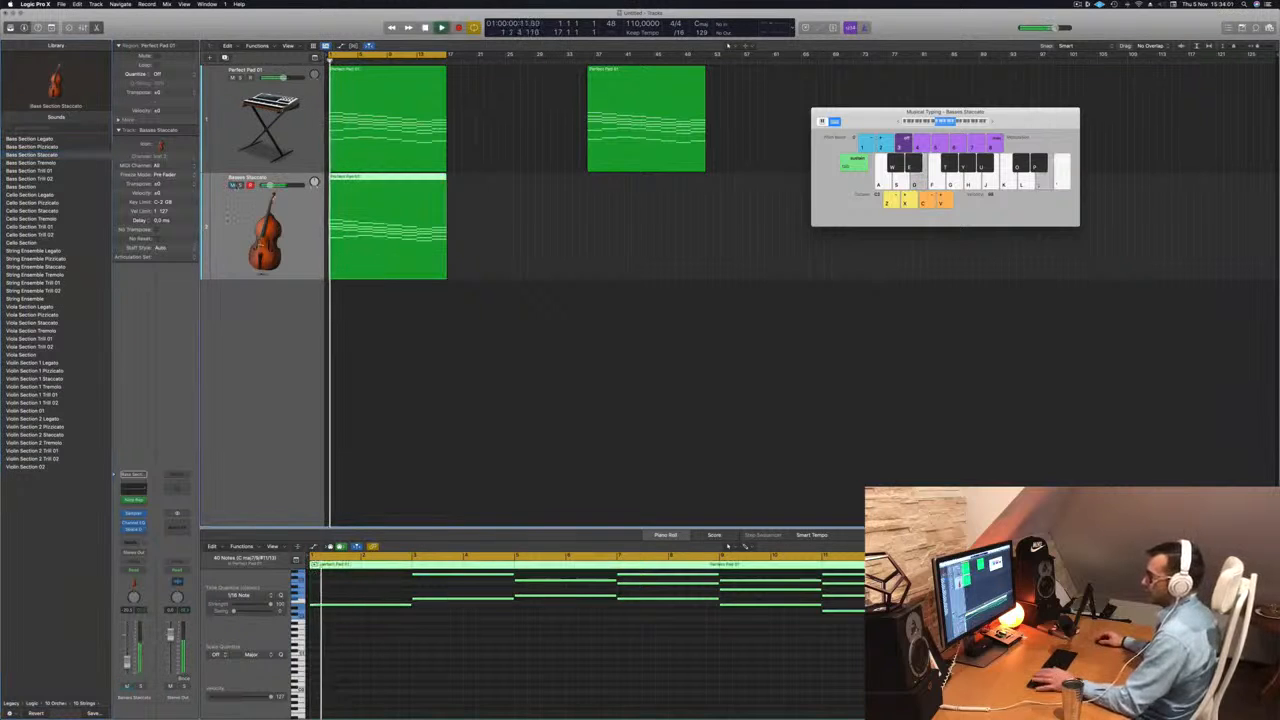
# - Check the Note Repeater settings of the staccato basses during playback, then close the plug-in
pyautogui.click(134, 500)
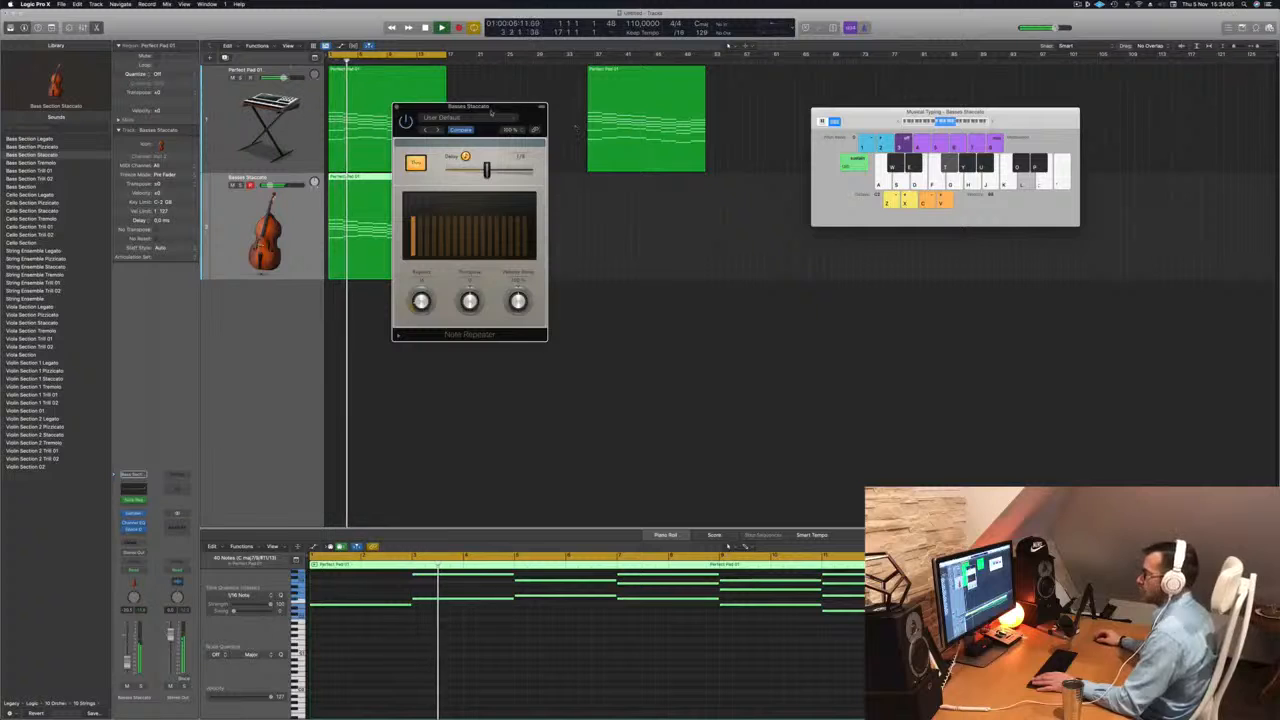
pyautogui.moveTo(491, 112); pyautogui.dragTo(576, 133)
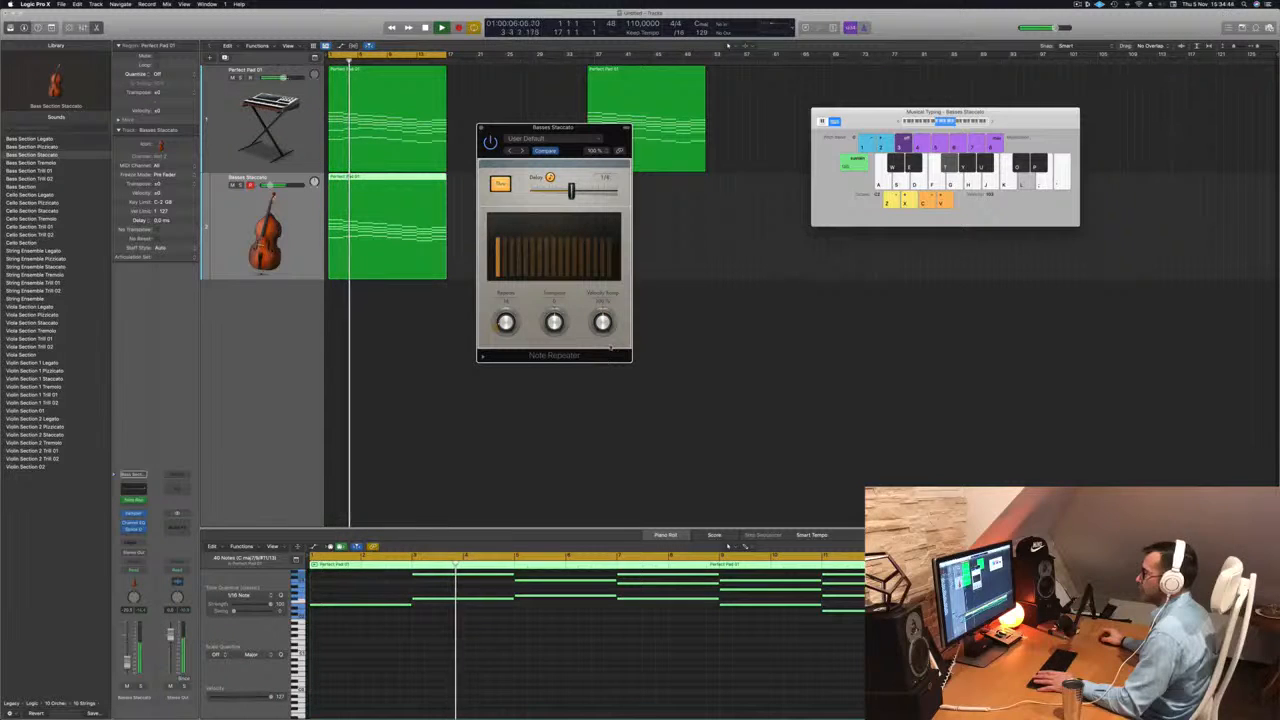
pyautogui.press('Return')
pyautogui.moveTo(515, 131); pyautogui.dragTo(540, 128)
pyautogui.click(505, 126)
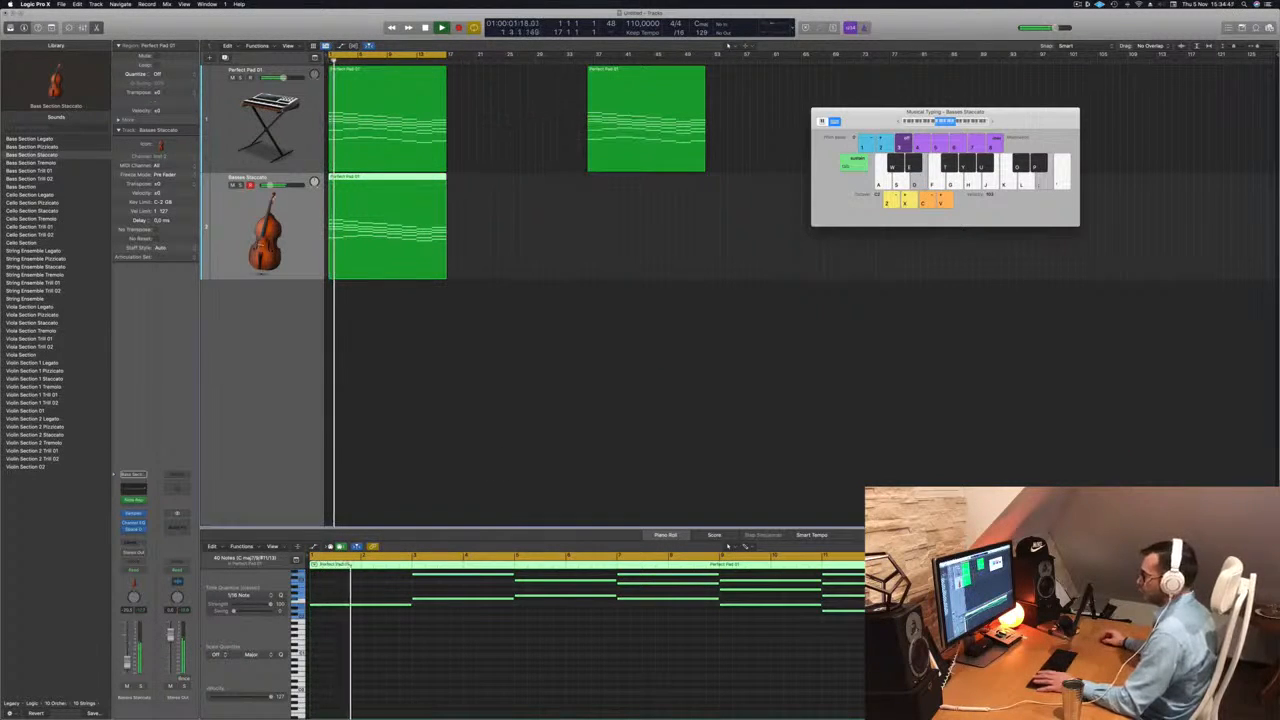
# - Transpose all notes of the staccato bass region down one octave and replay the arrangement from the start
pyautogui.click(515, 677)
pyautogui.press('super+a')
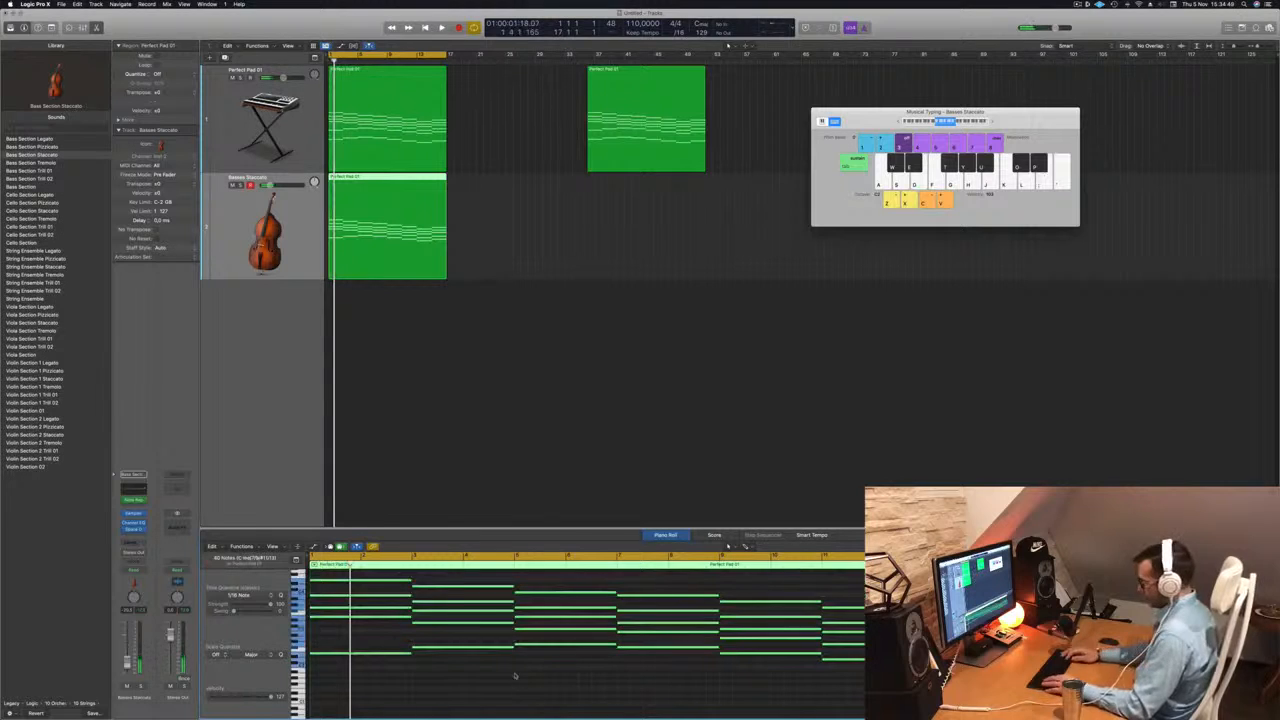
pyautogui.hotkey('shift', 'alt', 'Down')
pyautogui.press('Return')
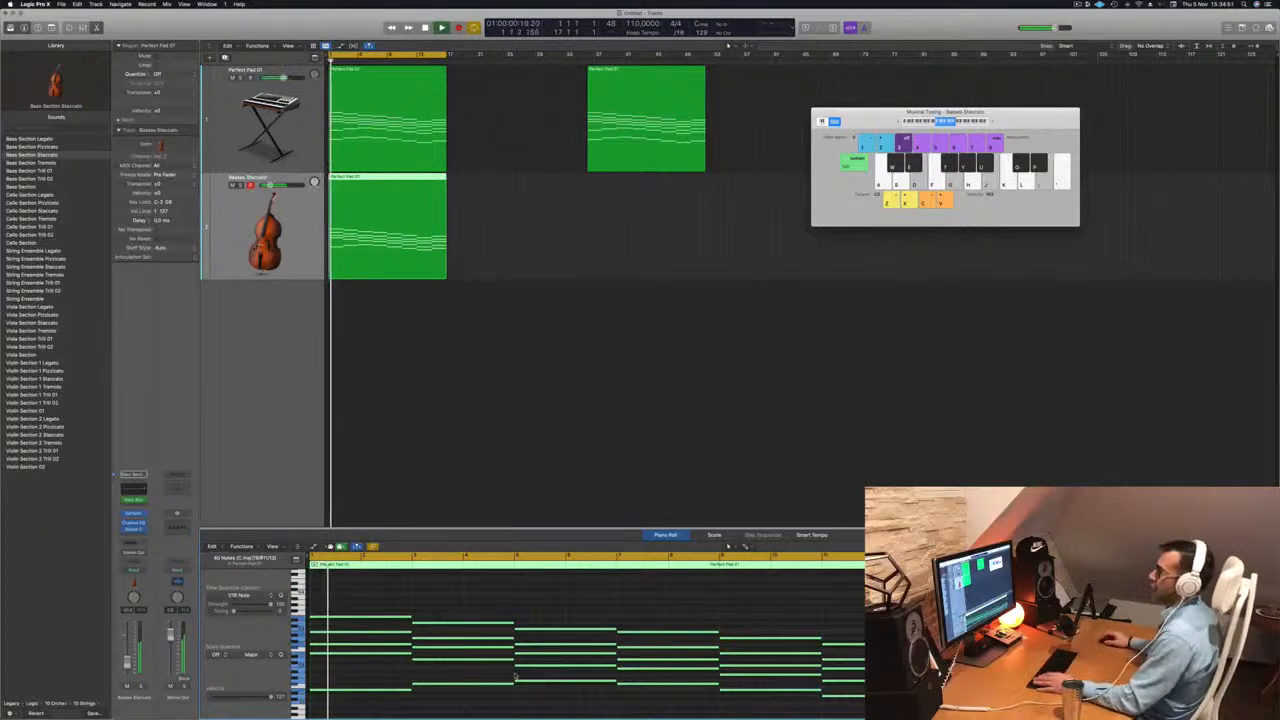
pyautogui.click(388, 424)
pyautogui.press('Return')
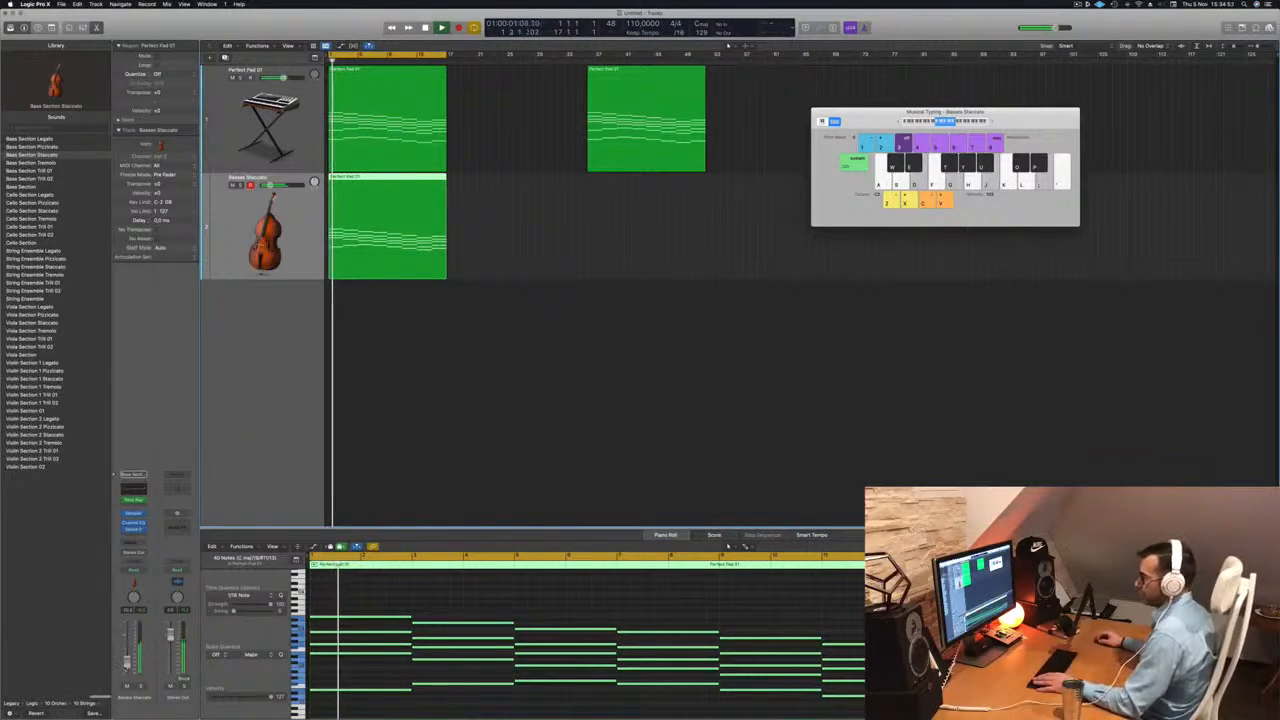
pyautogui.press('Return')
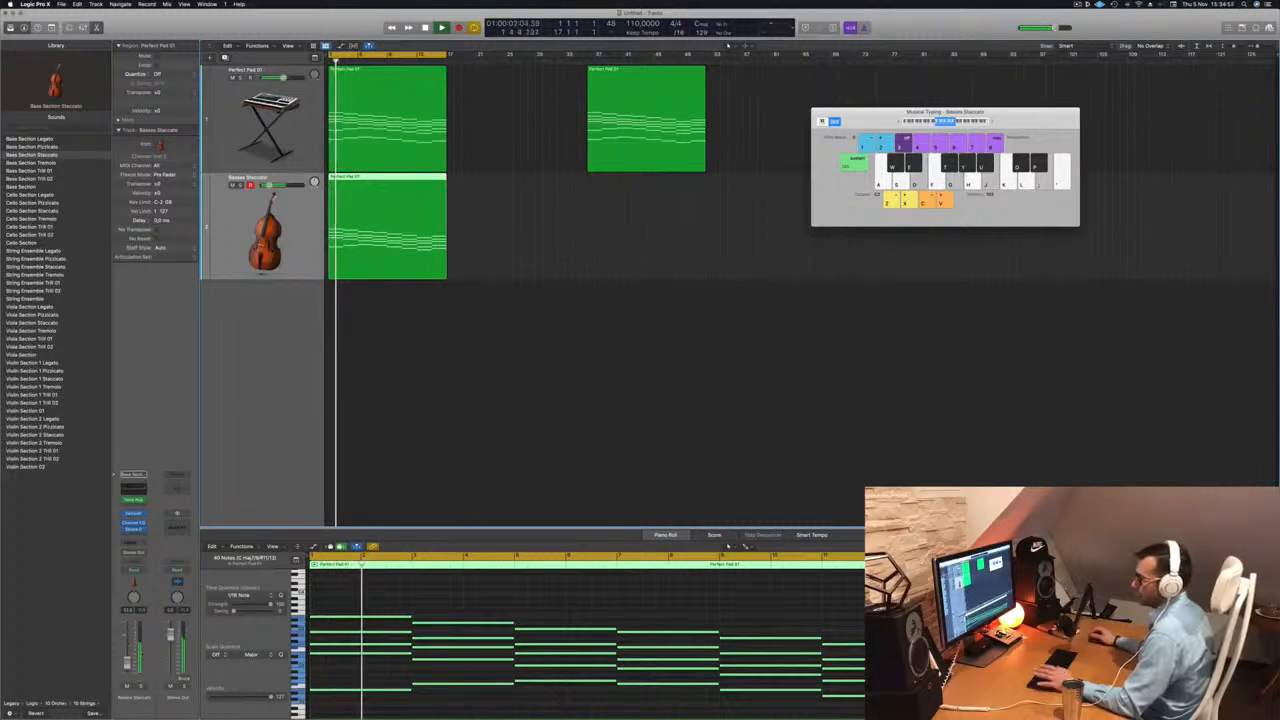
pyautogui.press('Return')
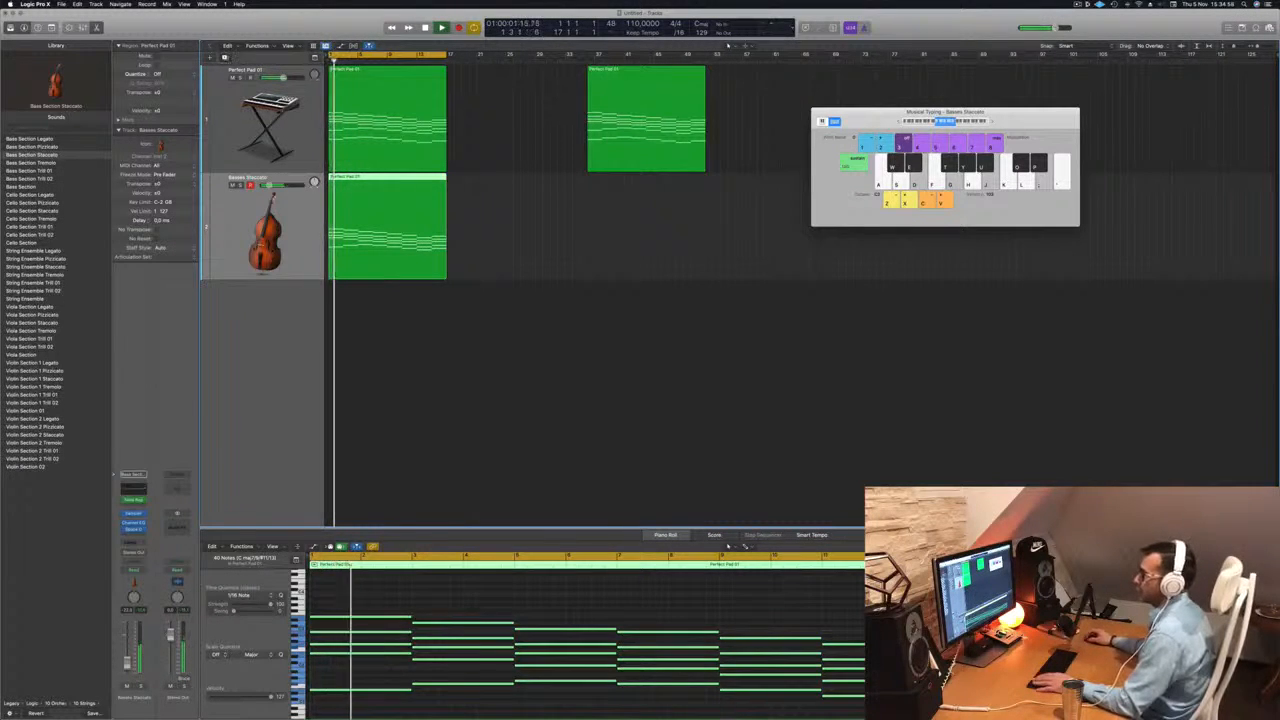
# - Create a third track with a copy of the bass region, load the Cello Section patch on it and play from the start
pyautogui.press('super+d')
pyautogui.moveTo(385, 213); pyautogui.dragTo(385, 320)
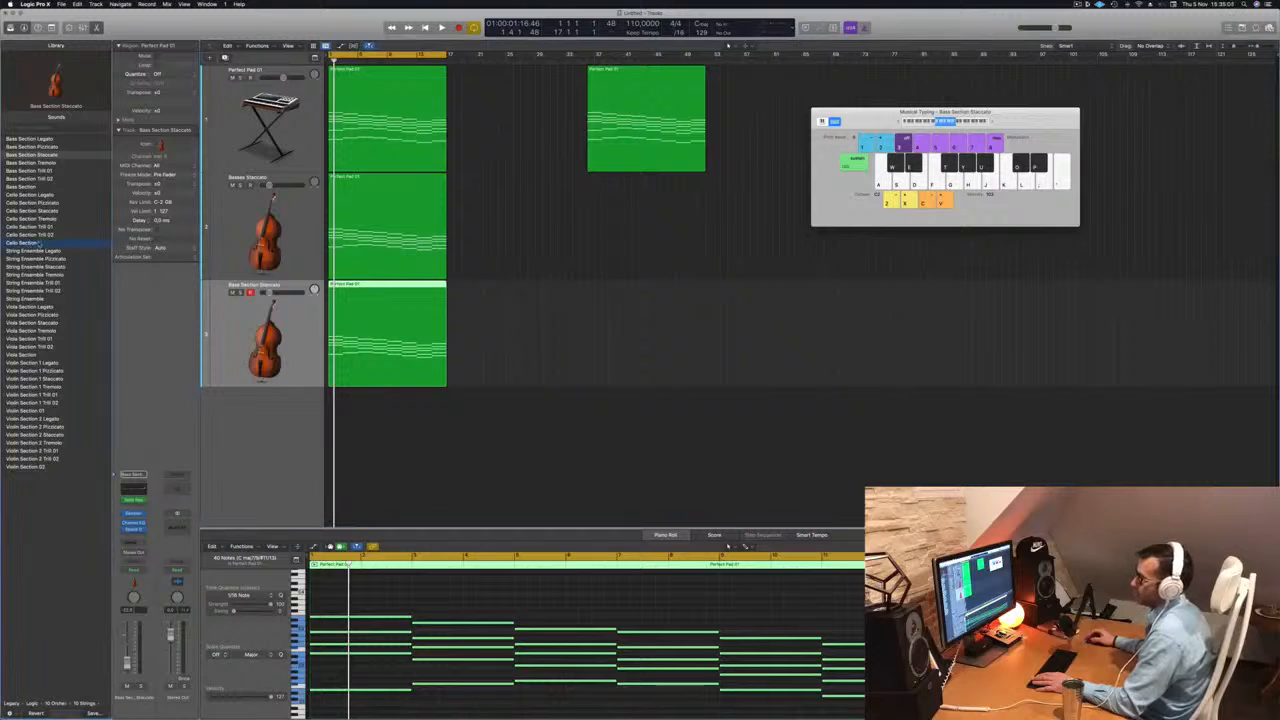
pyautogui.click(30, 243)
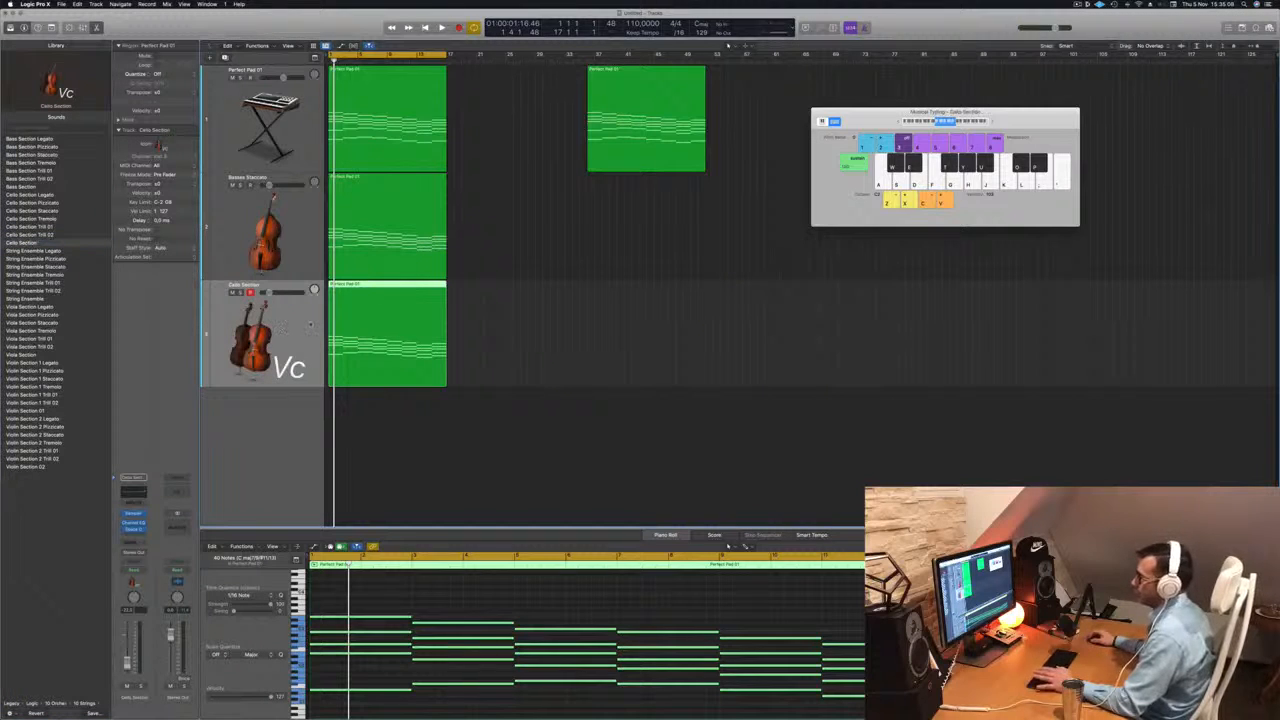
pyautogui.press('Return')
pyautogui.press('space')
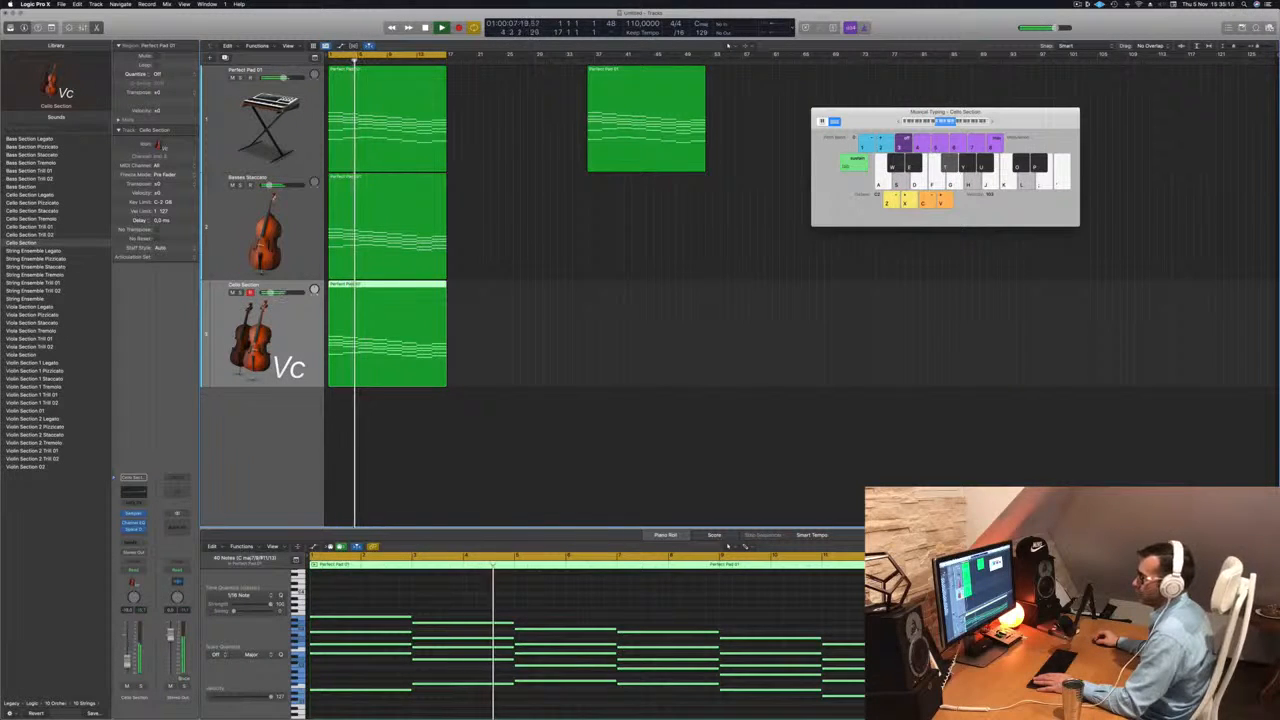
# - Transpose all notes of the Cello Section region up one octave and replay the layered arrangement from the start
pyautogui.click(494, 591)
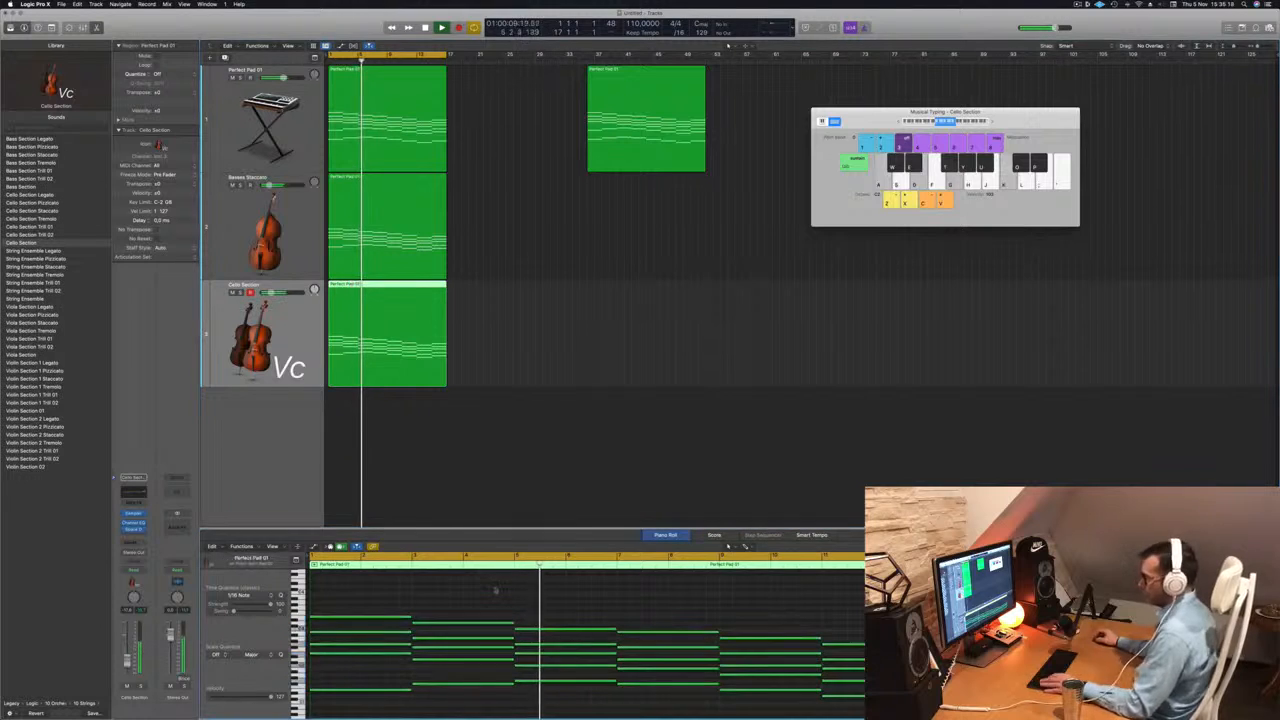
pyautogui.press('super+a')
pyautogui.hotkey('alt', 'shift', 'Up')
pyautogui.press('Return')
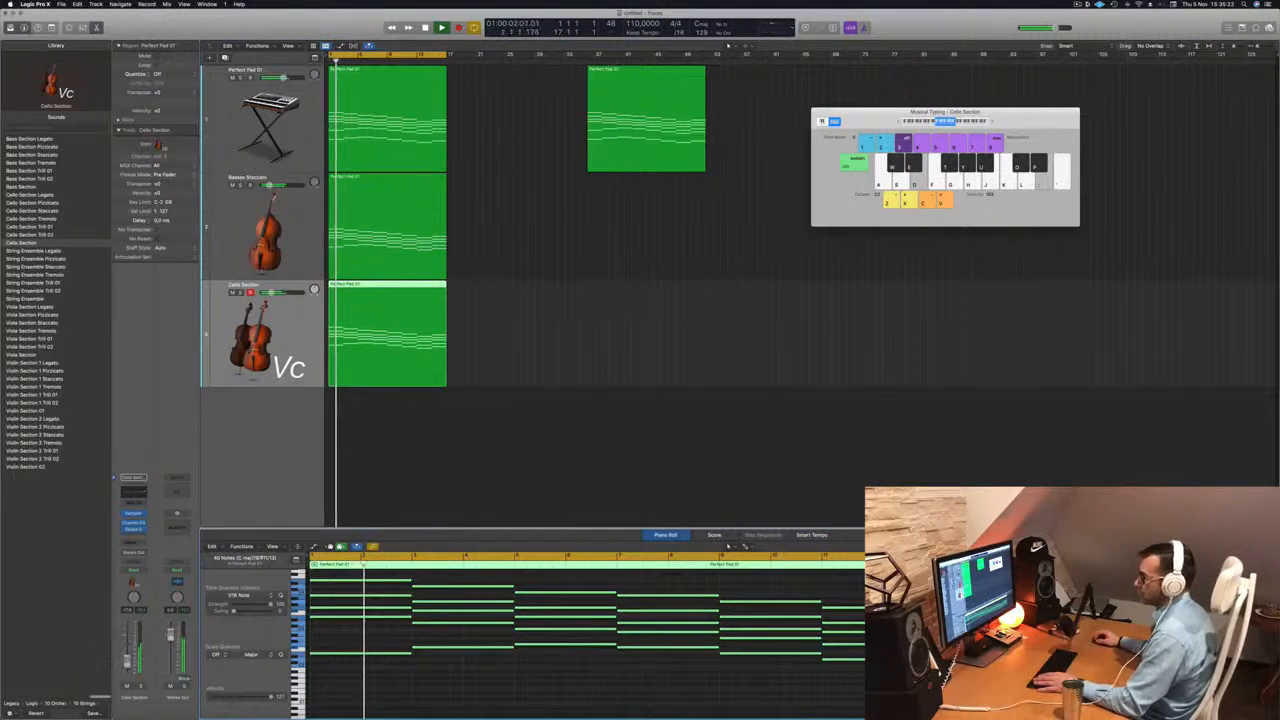
pyautogui.click(563, 426)
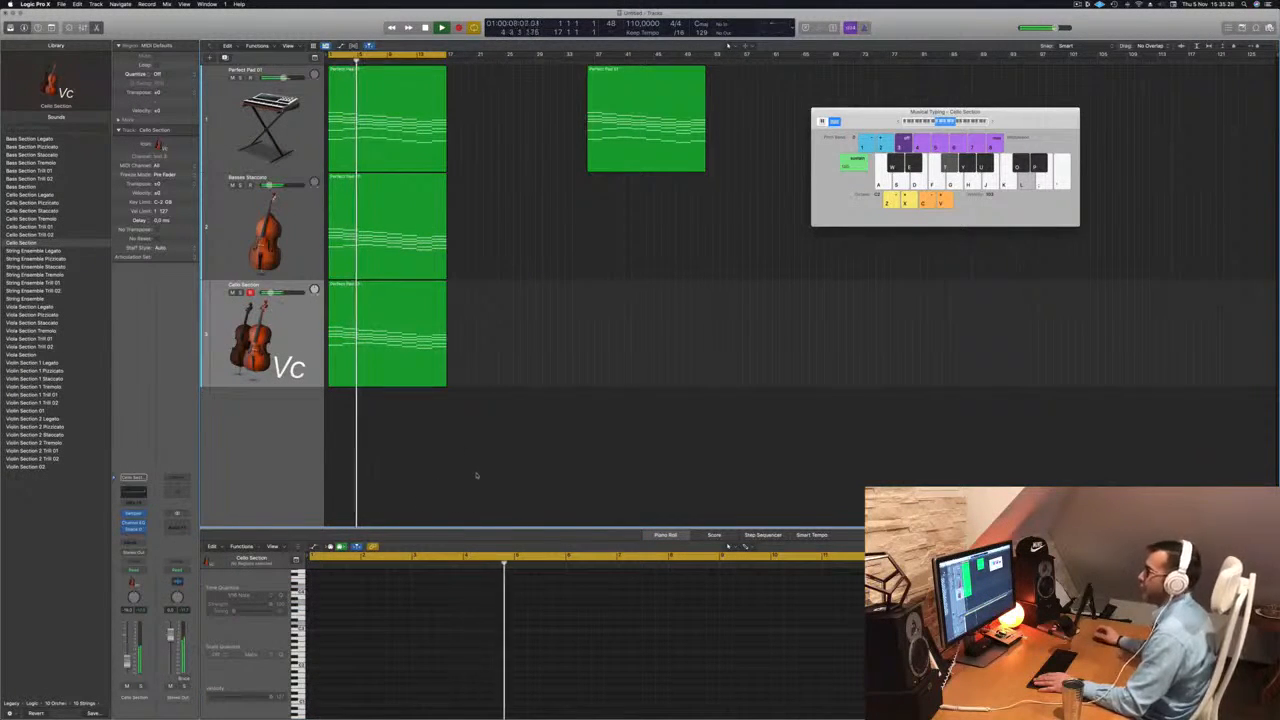
pyautogui.scroll(-3, 279, 299)
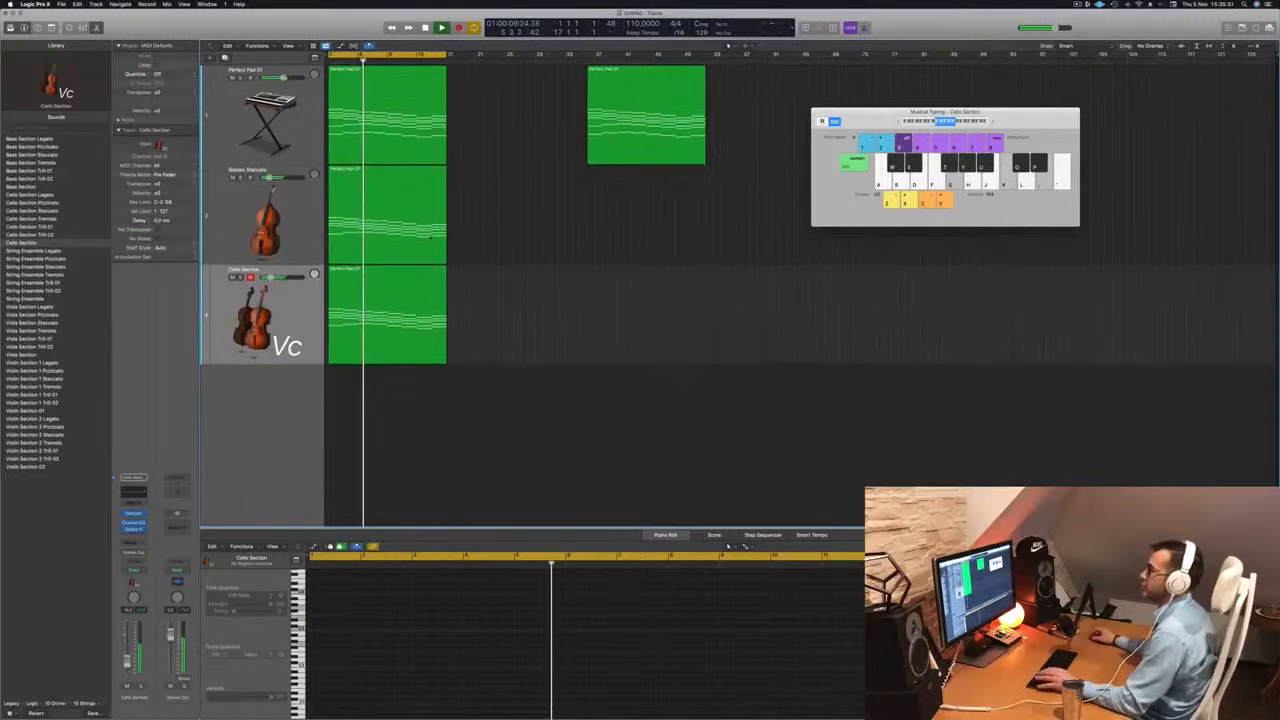
# - Duplicate the Cello Section track to add a fourth track below it
pyautogui.click(288, 297)
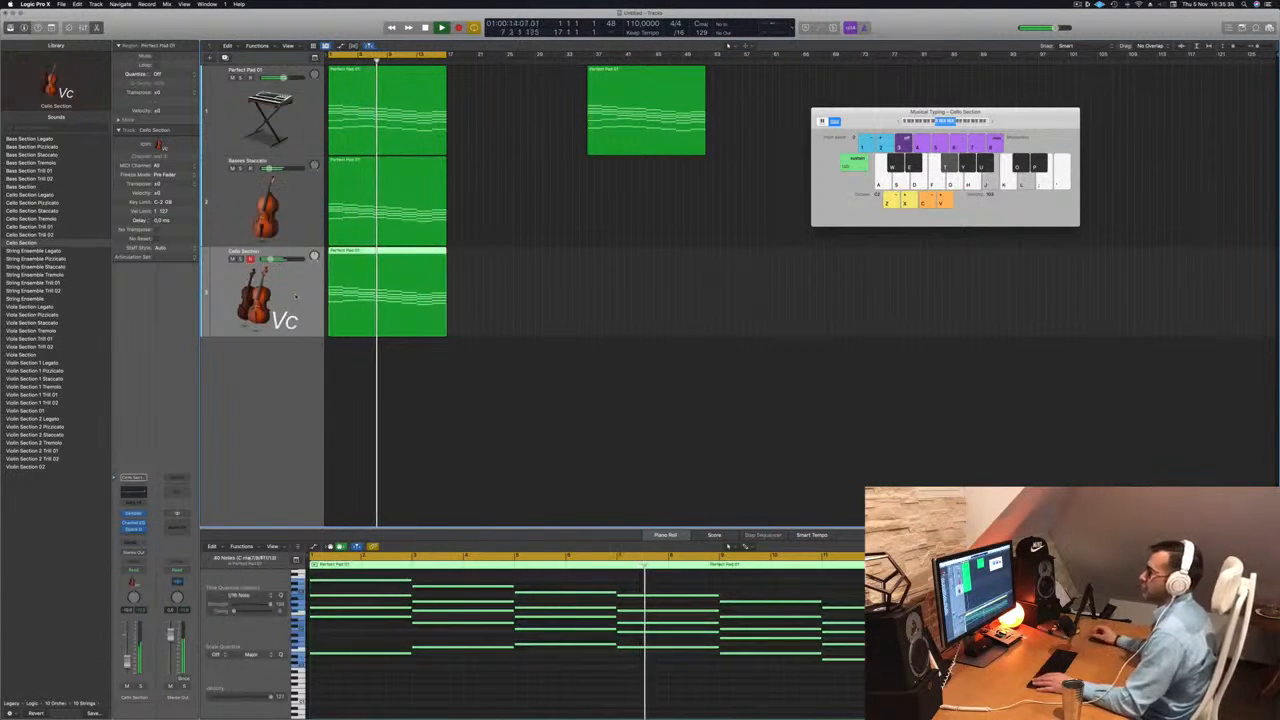
pyautogui.click(523, 297)
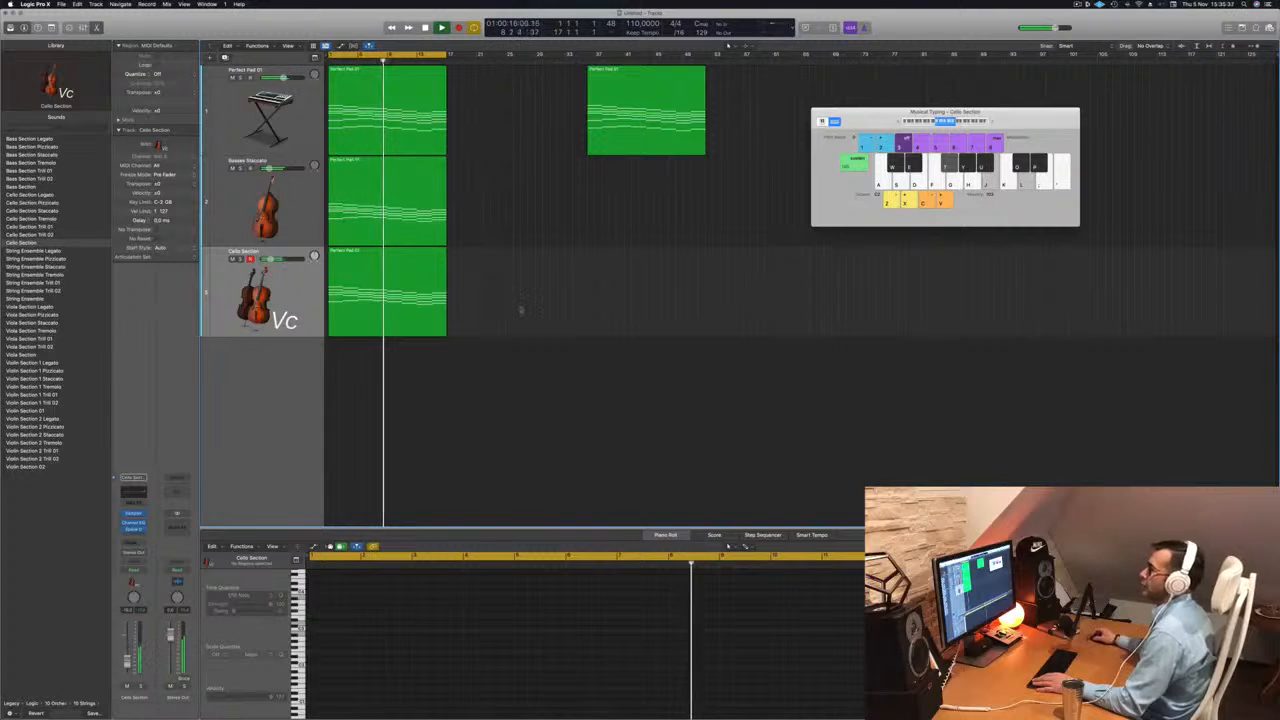
pyautogui.click(280, 298)
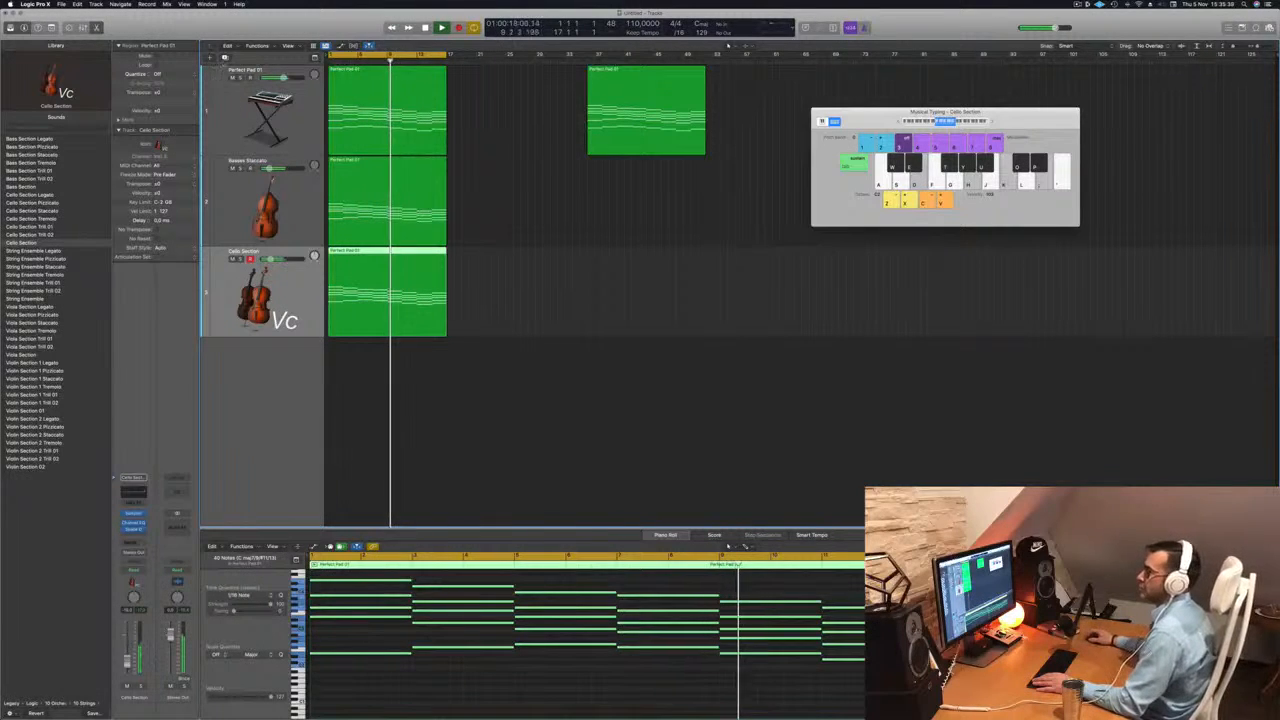
pyautogui.press('super+d')
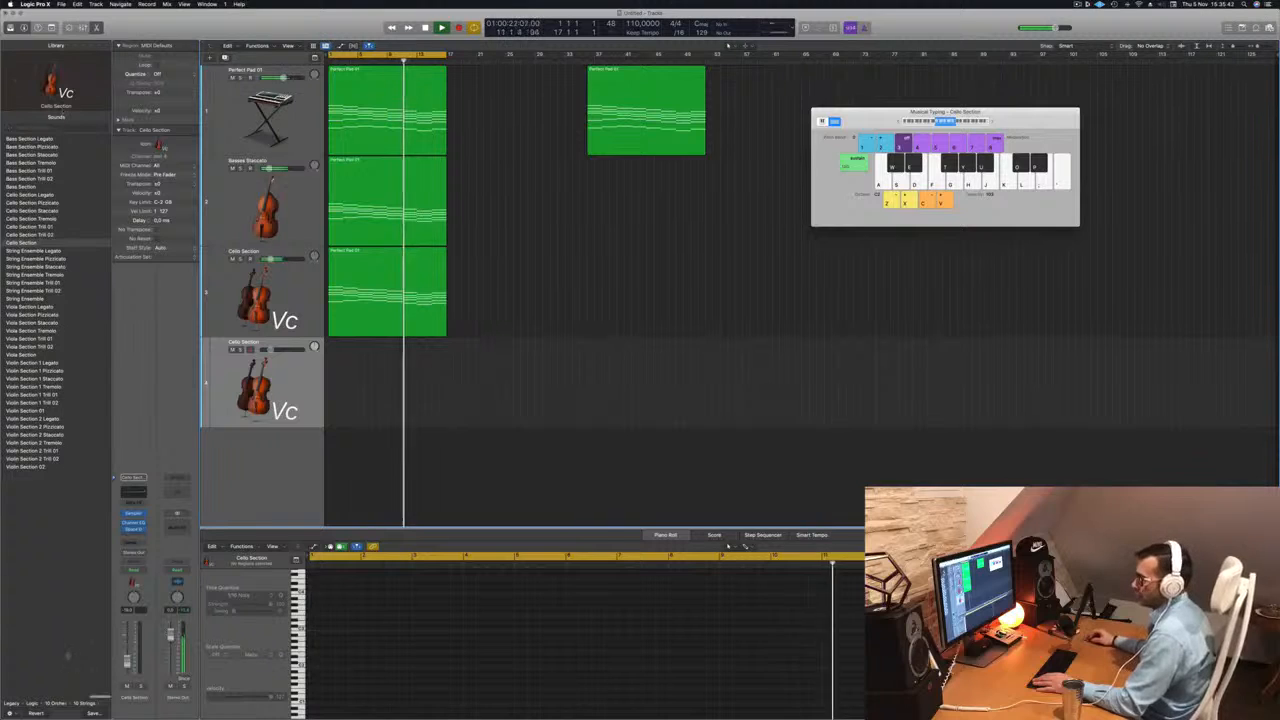
# - Load the Percussion Kit patch from the Orchestral percussion sounds onto the fourth track
pyautogui.click(33, 704)
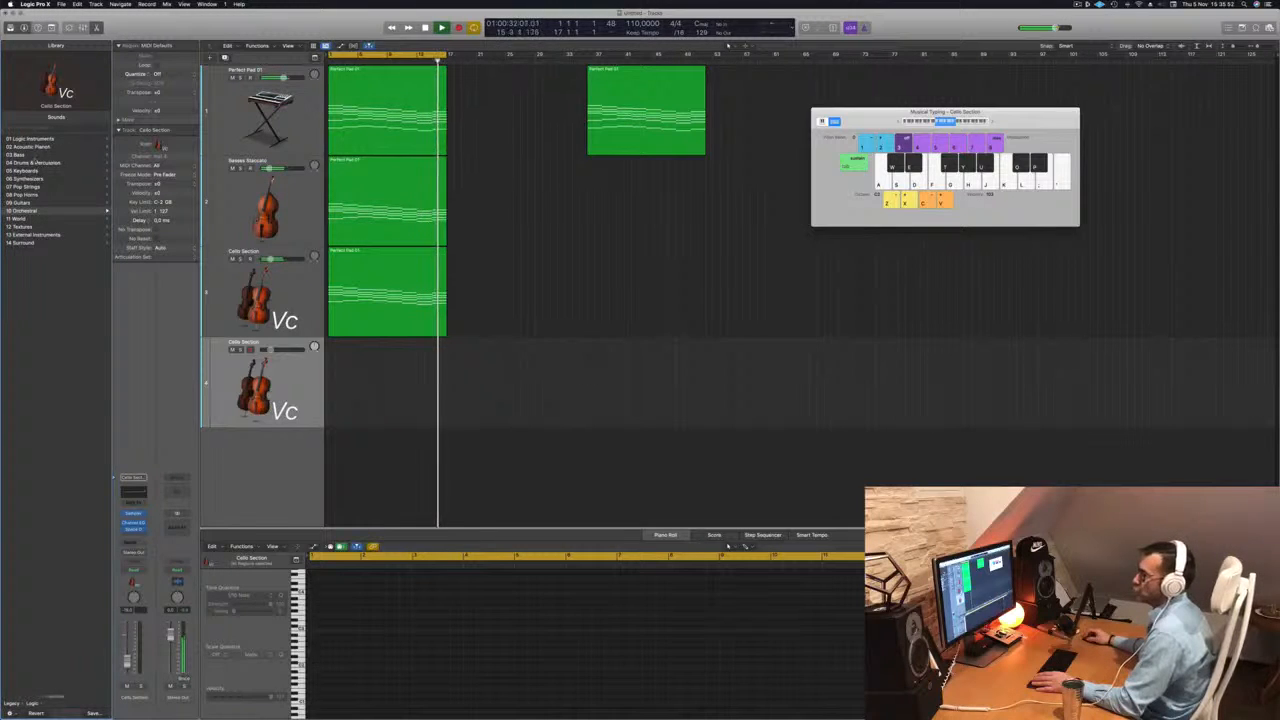
pyautogui.click(378, 295)
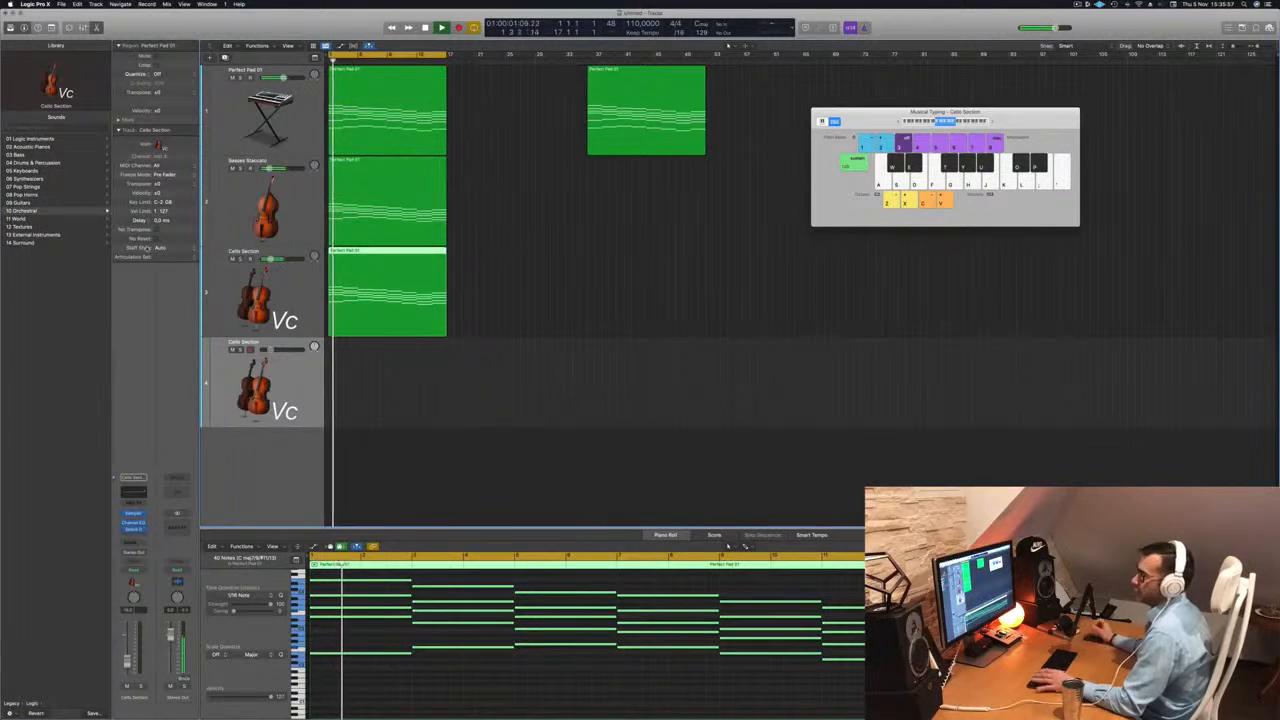
pyautogui.click(45, 162)
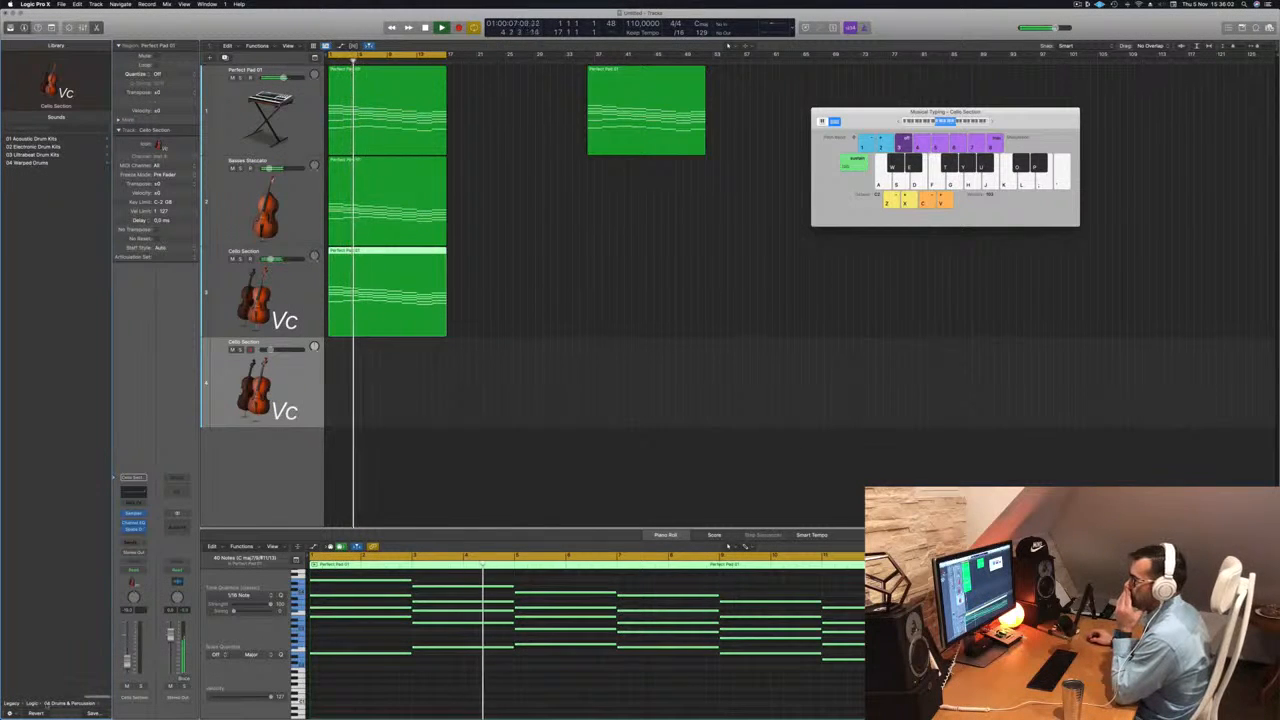
pyautogui.click(33, 705)
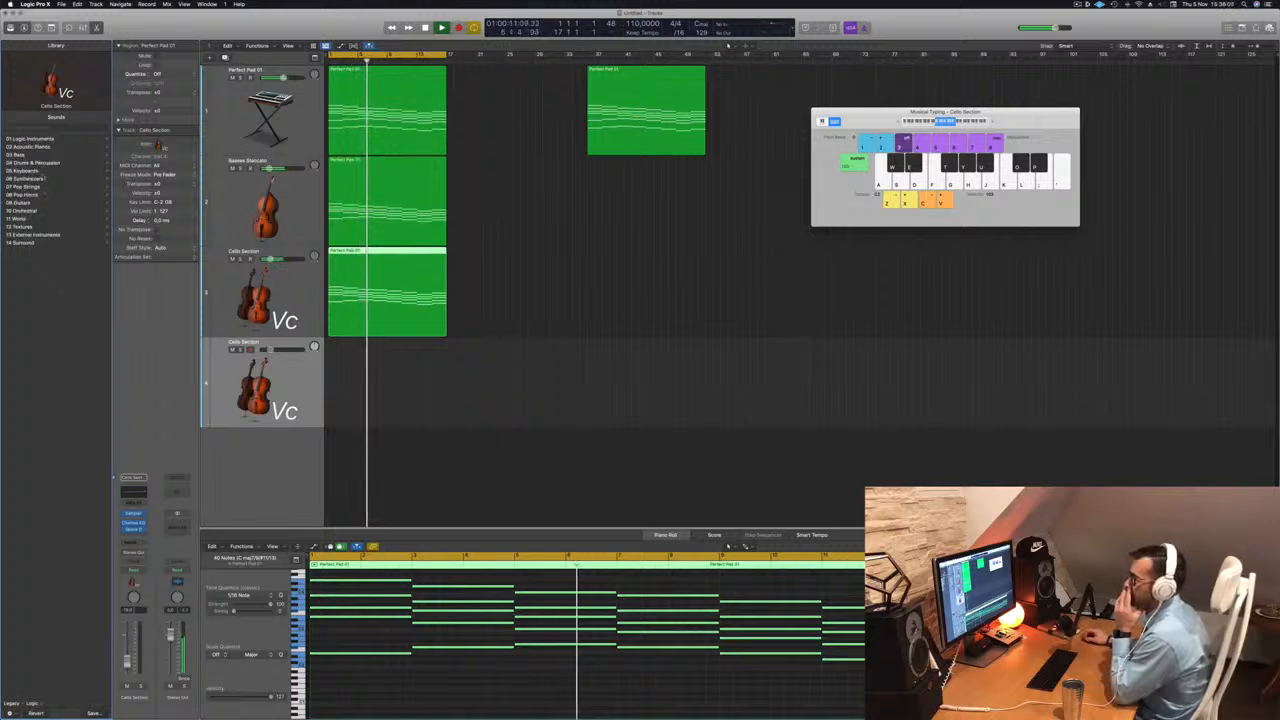
pyautogui.click(34, 211)
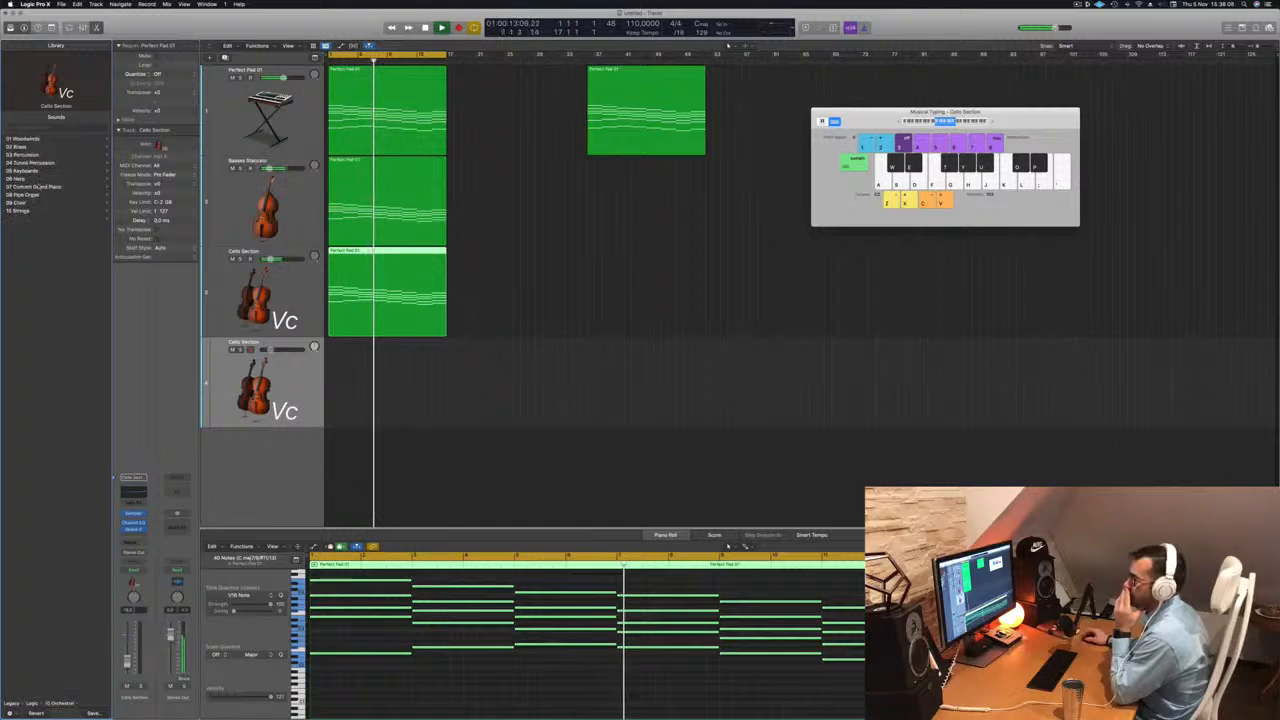
pyautogui.click(27, 155)
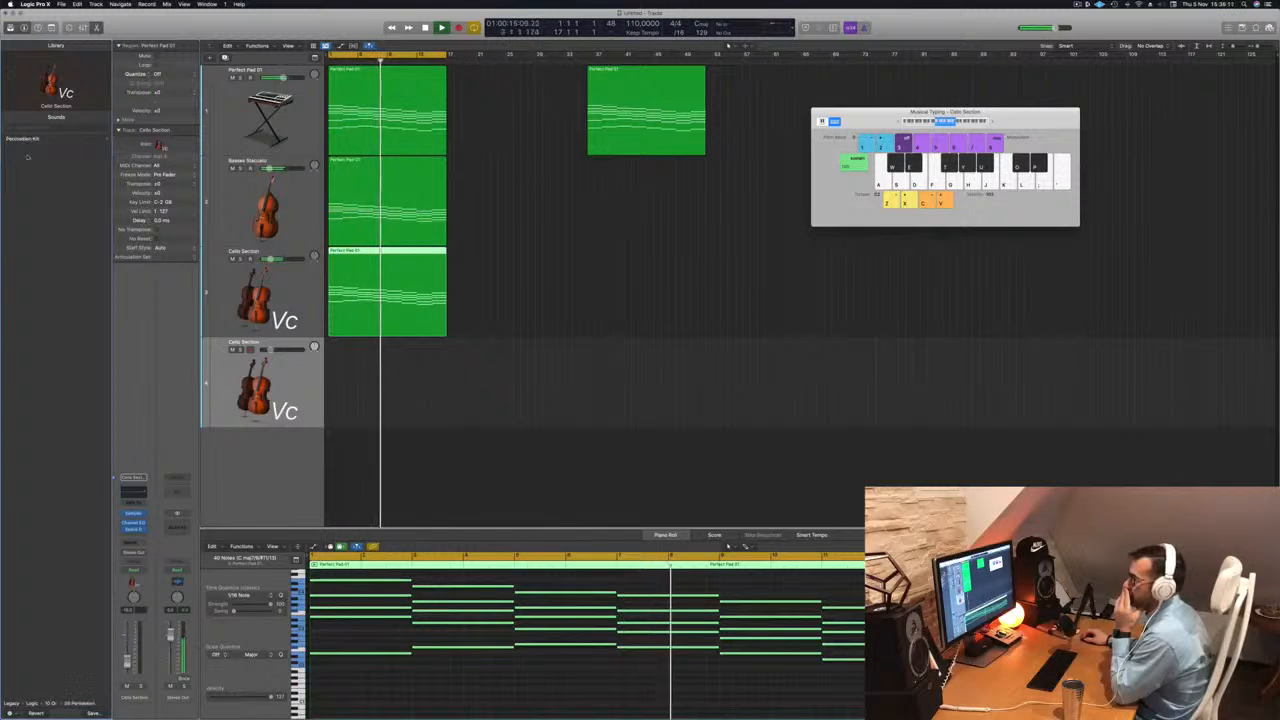
pyautogui.click(25, 139)
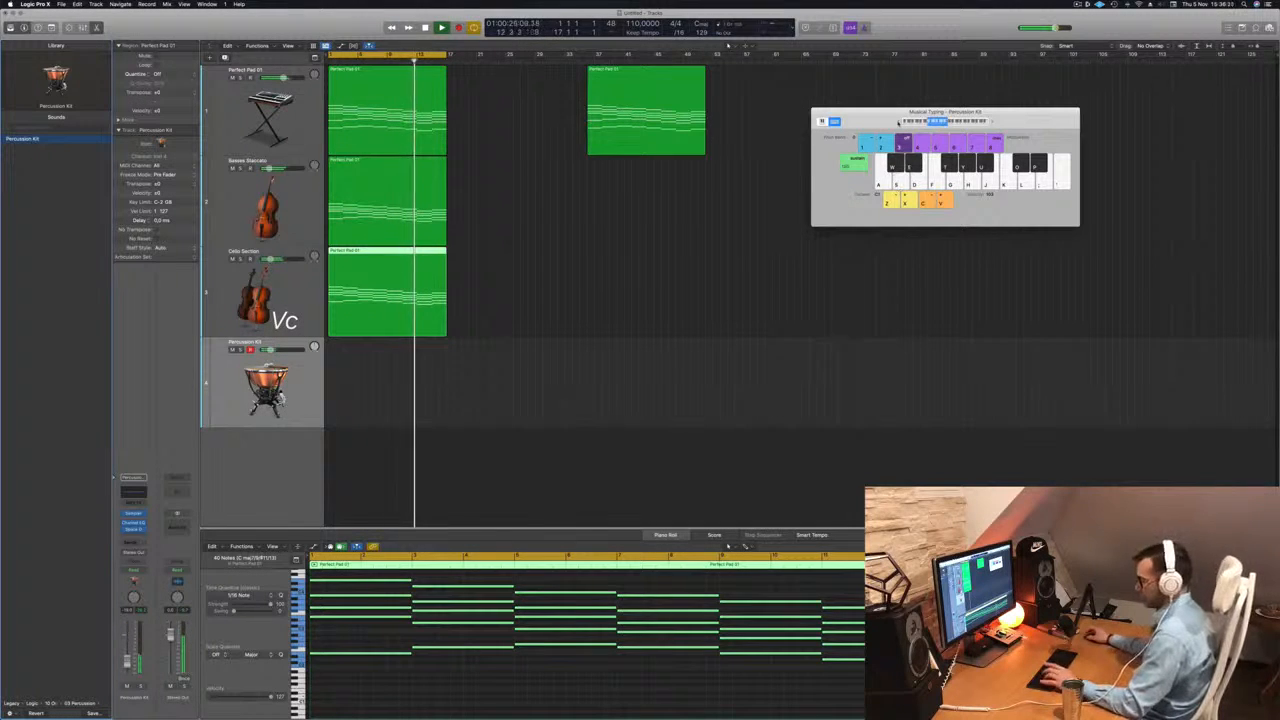
# - Audition a low drum of the Percussion Kit with Musical Typing one octave lower and raise the track's volume
pyautogui.press('a')
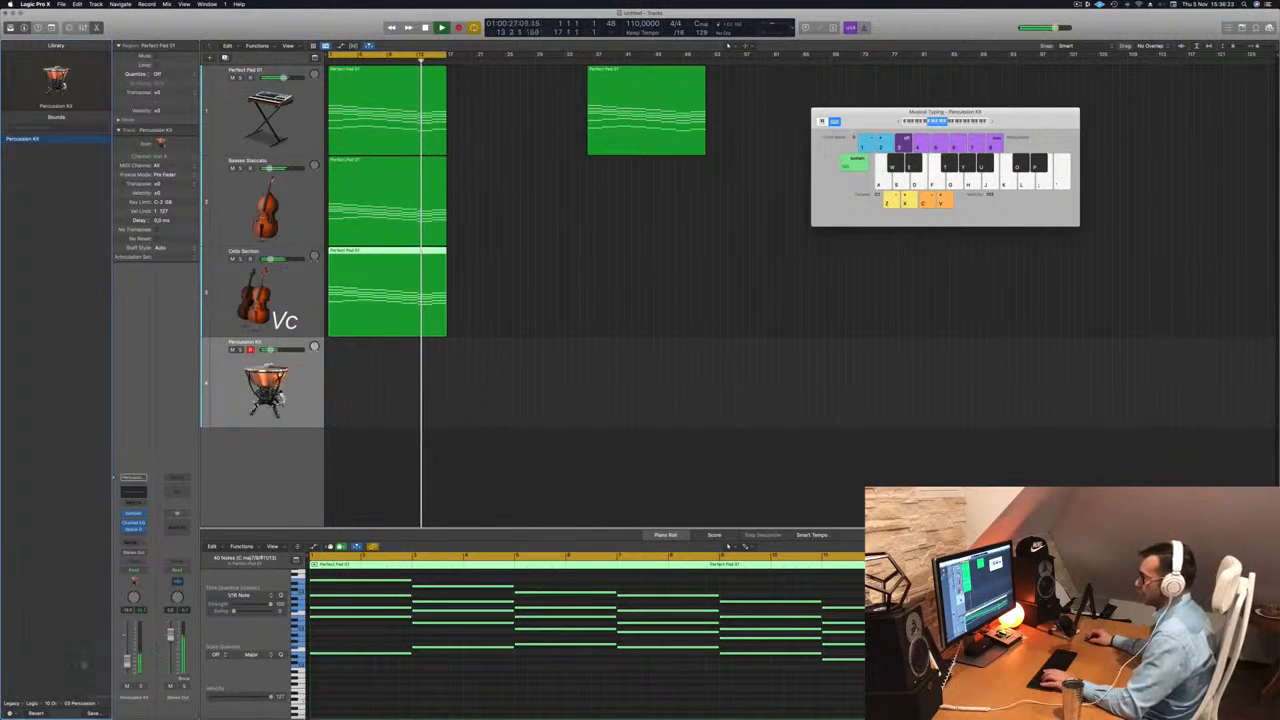
pyautogui.press('a')
pyautogui.press('a')
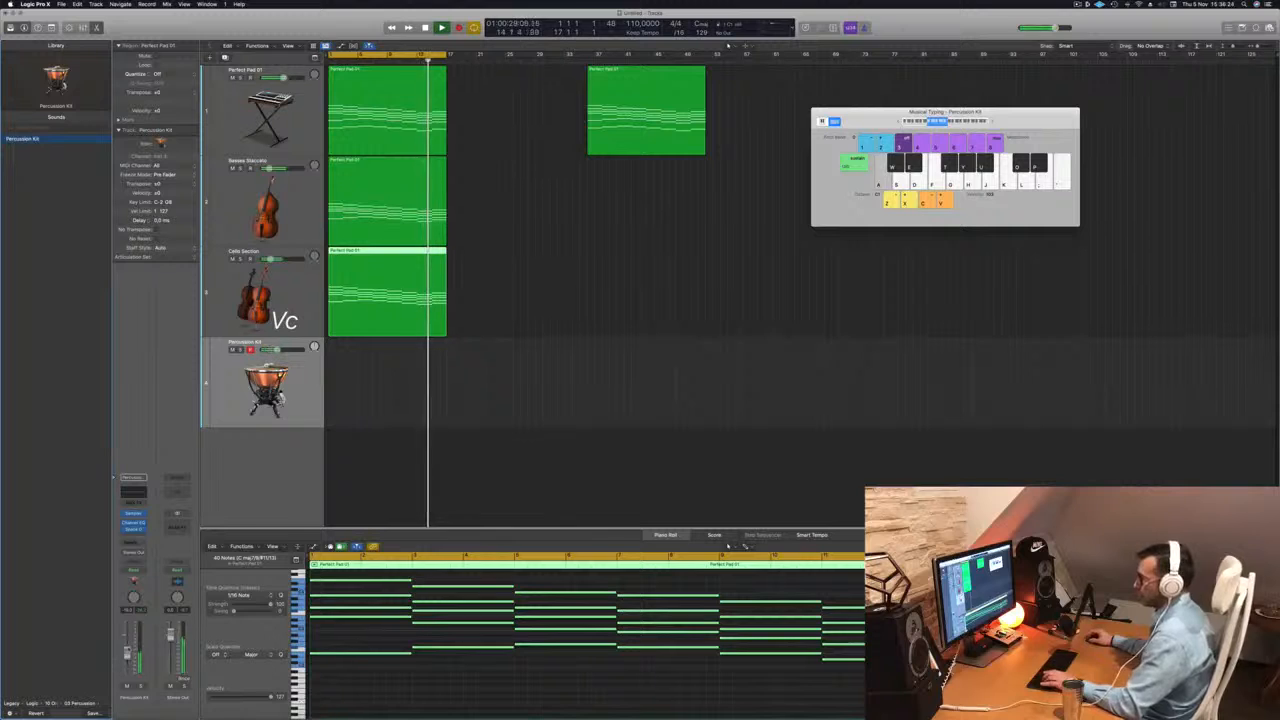
pyautogui.press('a')
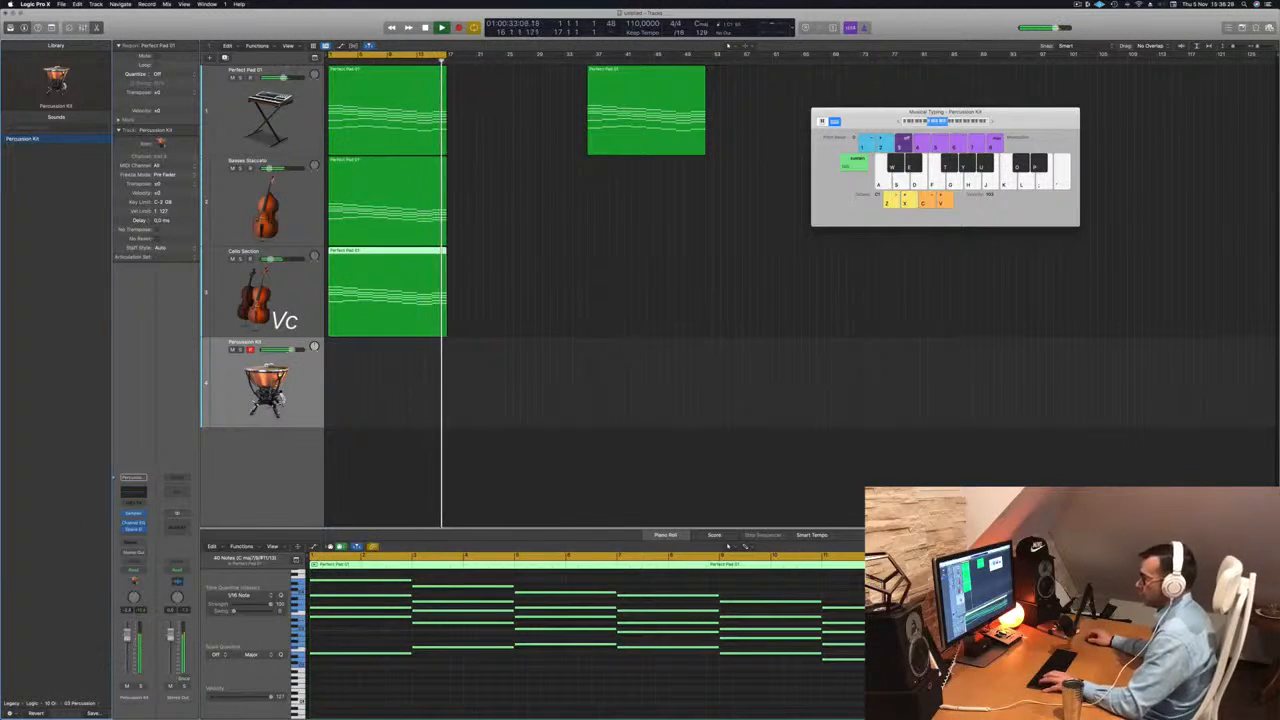
pyautogui.press('a')
pyautogui.press('a')
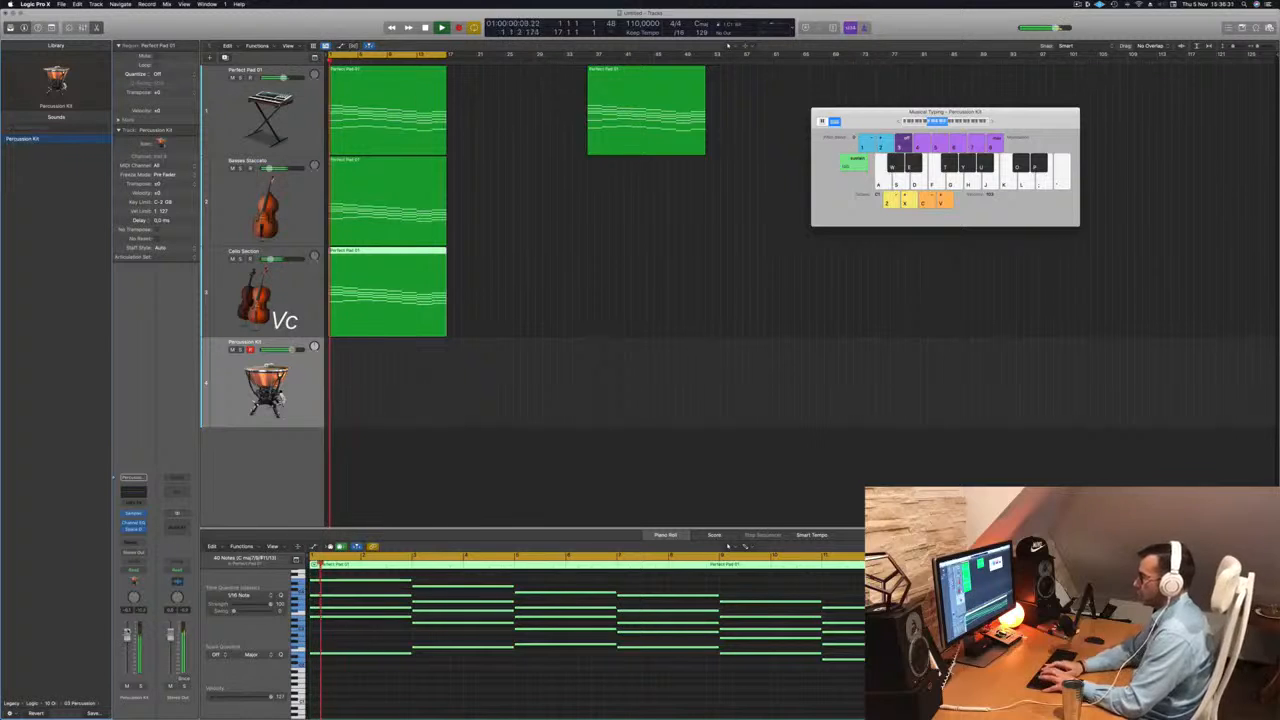
# - Record a repeated drum rhythm on the Percussion Kit track from bar 1 to about bar 7
pyautogui.press('r')
pyautogui.press('a')
pyautogui.press('a')
pyautogui.press('a')
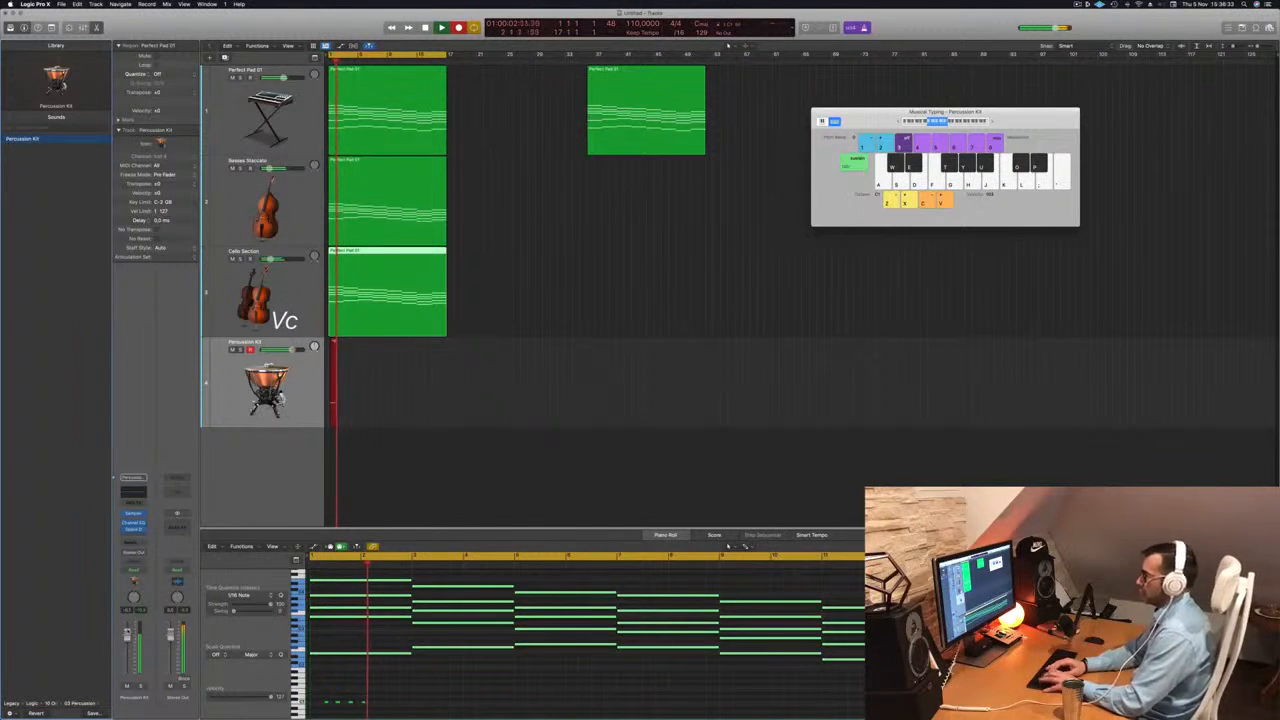
pyautogui.press('a')
pyautogui.press('a')
pyautogui.press('a')
pyautogui.press('a')
pyautogui.press('a')
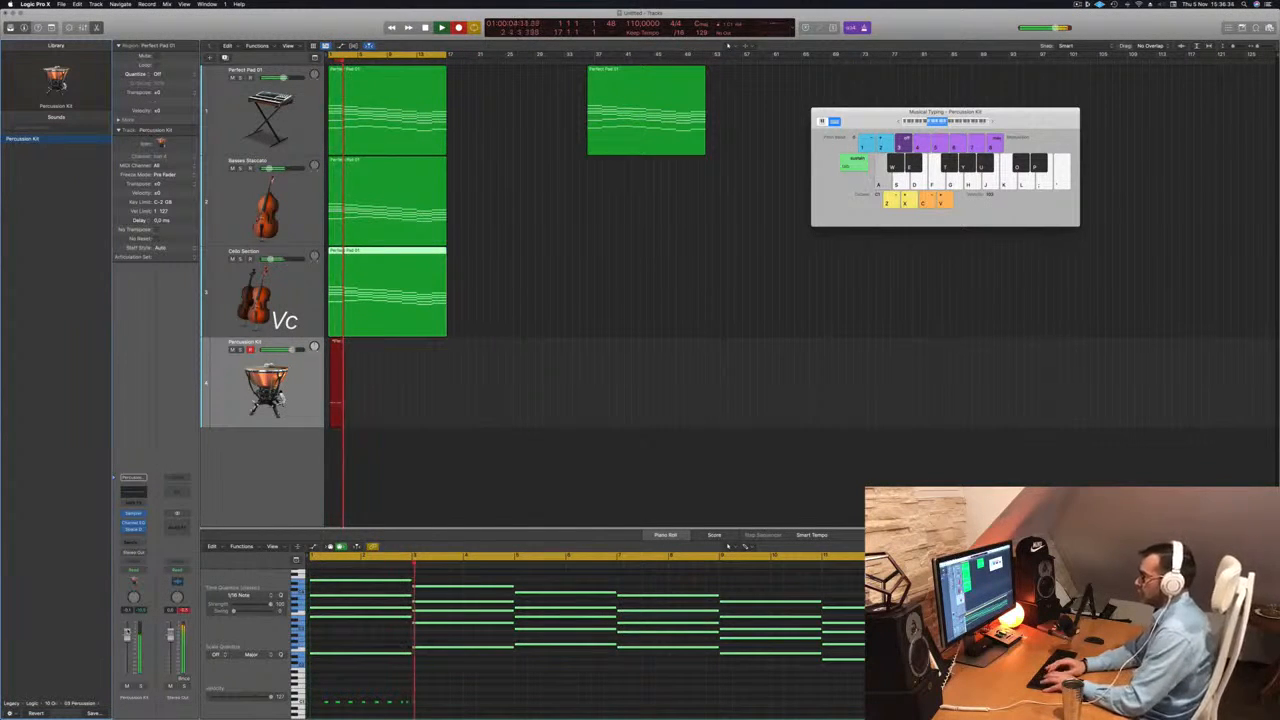
pyautogui.press('a')
pyautogui.press('a')
pyautogui.press('a')
pyautogui.press('a')
pyautogui.press('a')
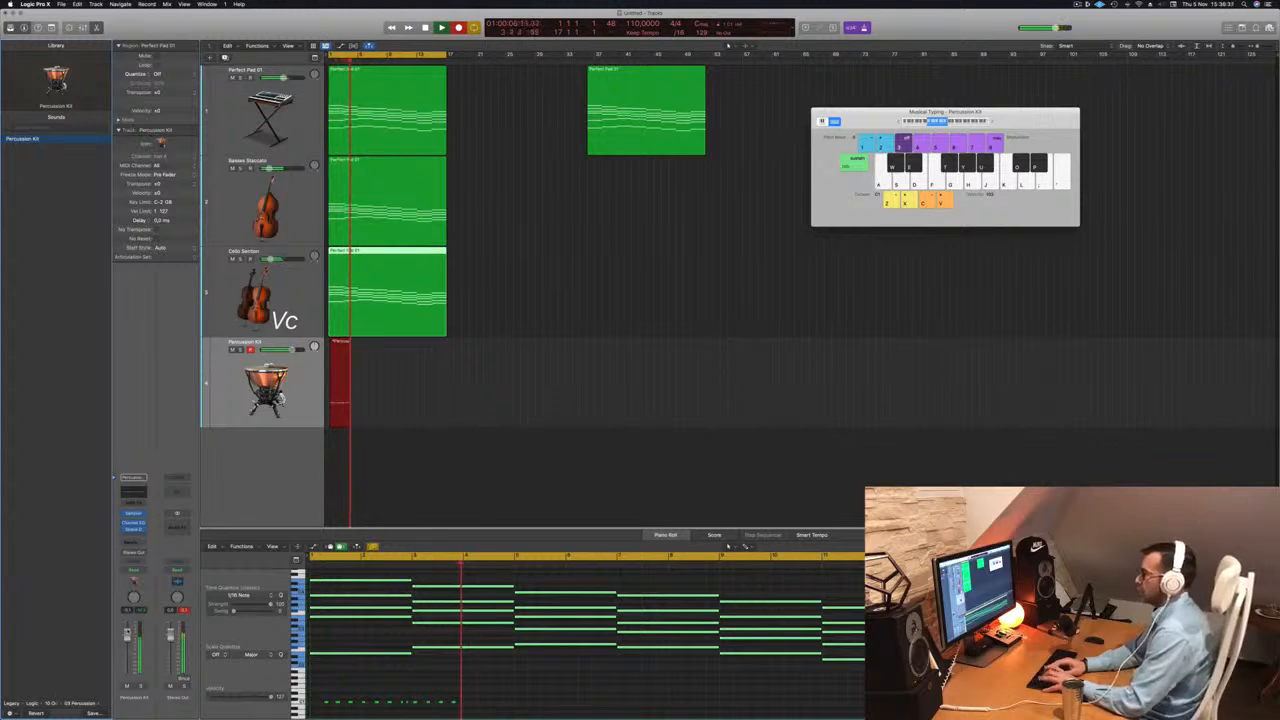
pyautogui.press('a')
pyautogui.press('a')
pyautogui.press('a')
pyautogui.press('a')
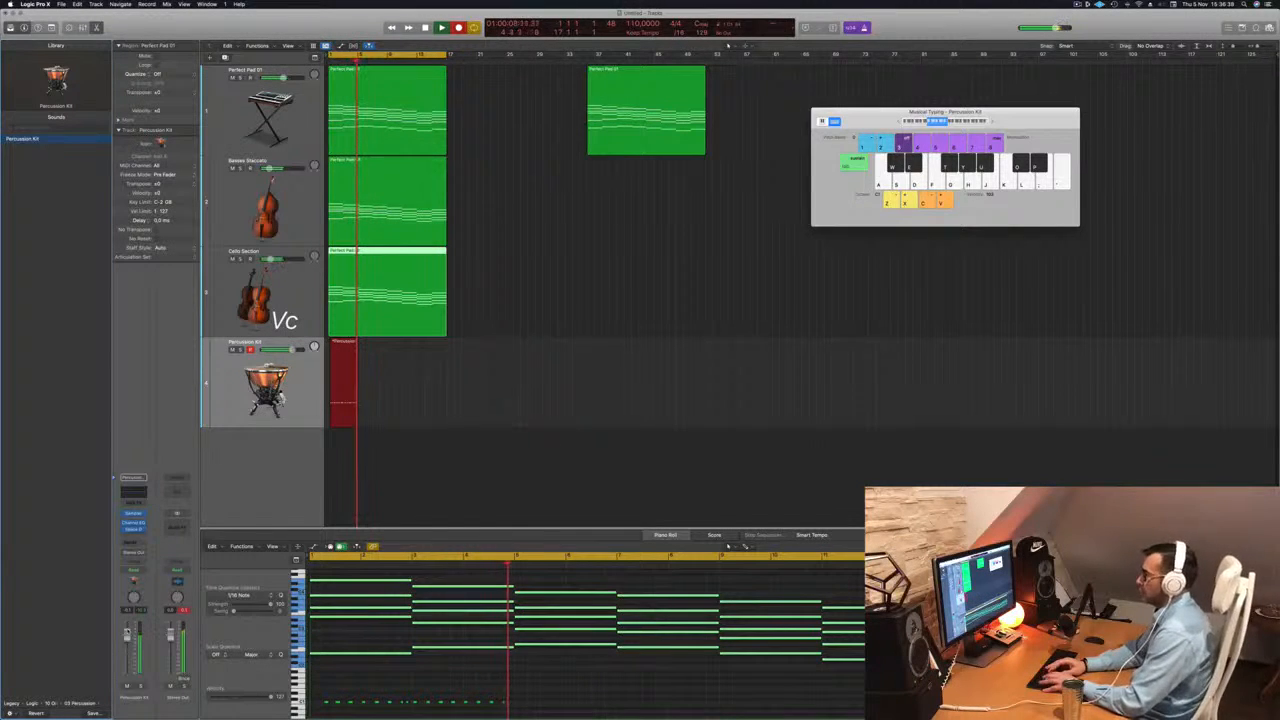
pyautogui.press('a')
pyautogui.press('a')
pyautogui.press('a')
pyautogui.press('a')
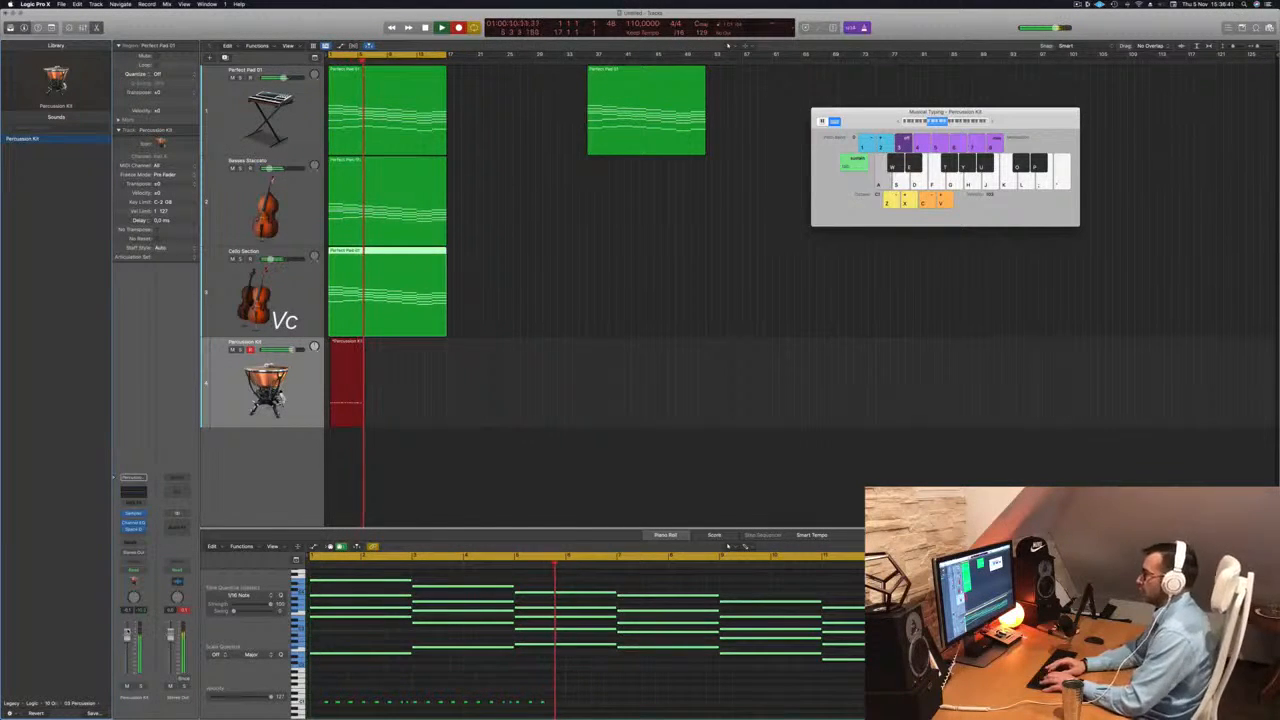
pyautogui.press('a')
pyautogui.press('a')
pyautogui.press('a')
pyautogui.press('a')
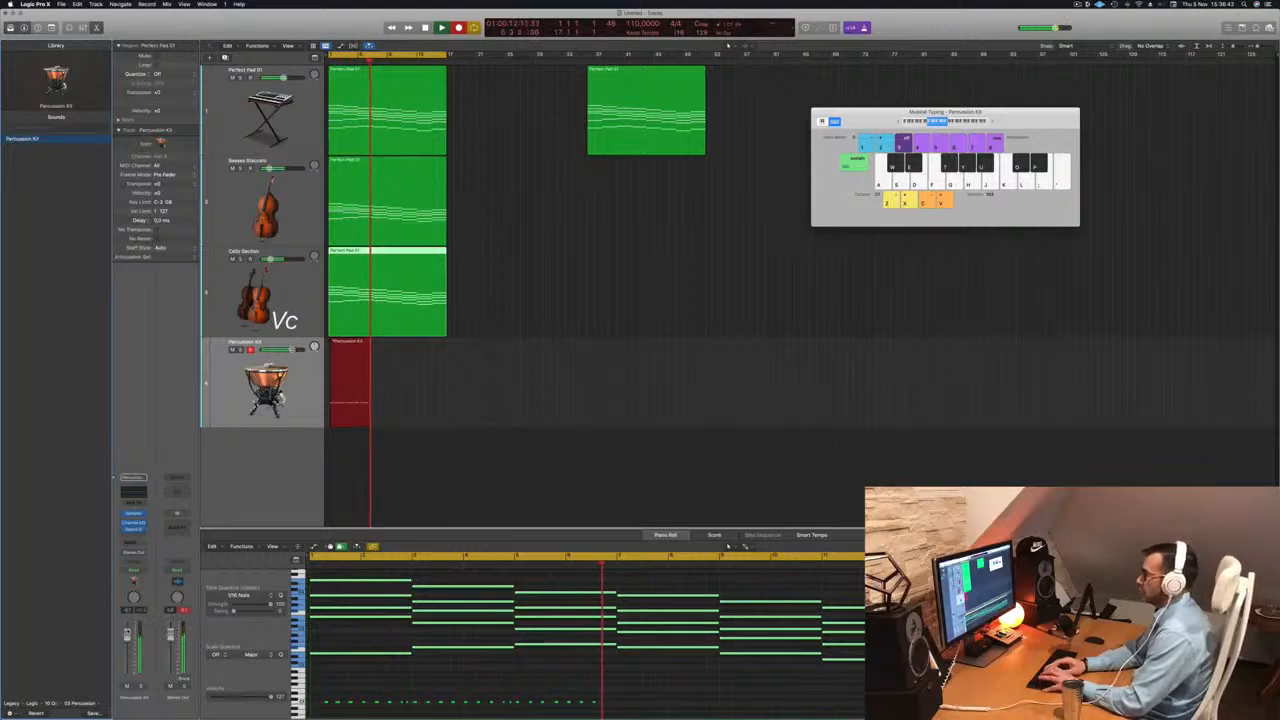
pyautogui.press('a')
pyautogui.press('a')
pyautogui.press('space')
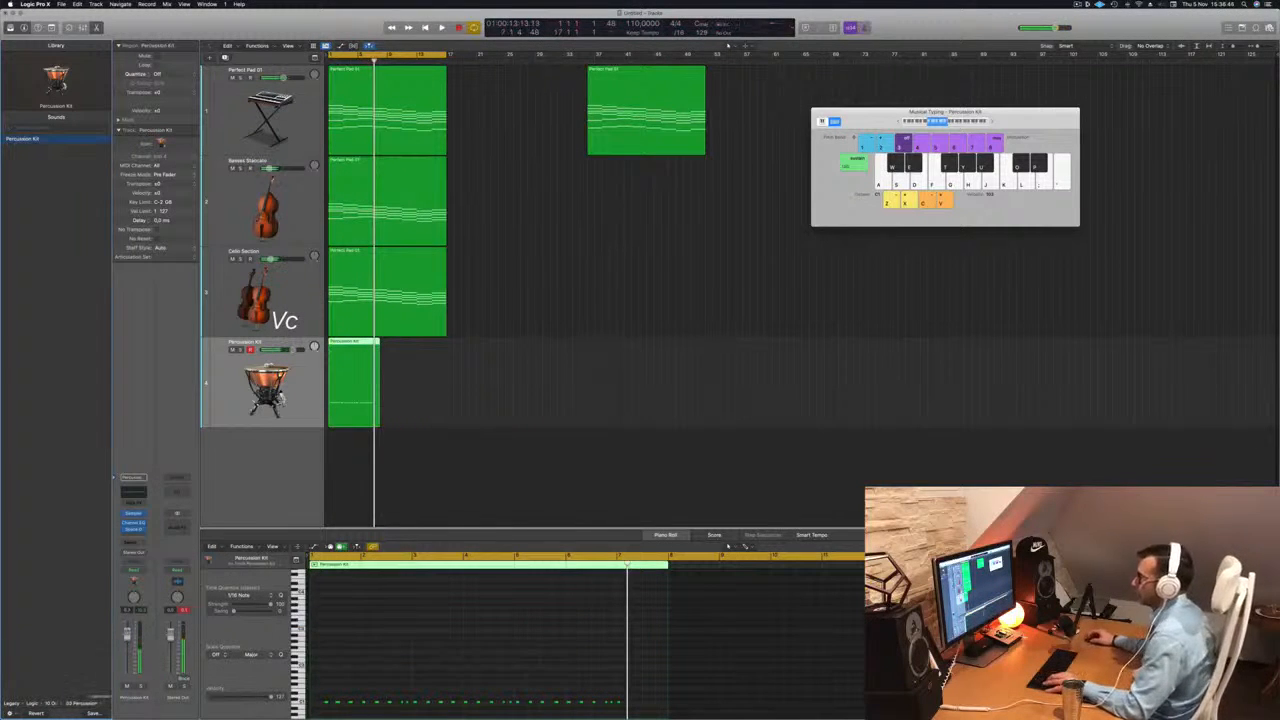
# - Split the percussion region at bar 5, delete its first part and move the remaining part to bar 1
pyautogui.keyDown('super'); pyautogui.doubleClick(358, 350); pyautogui.keyUp('super')
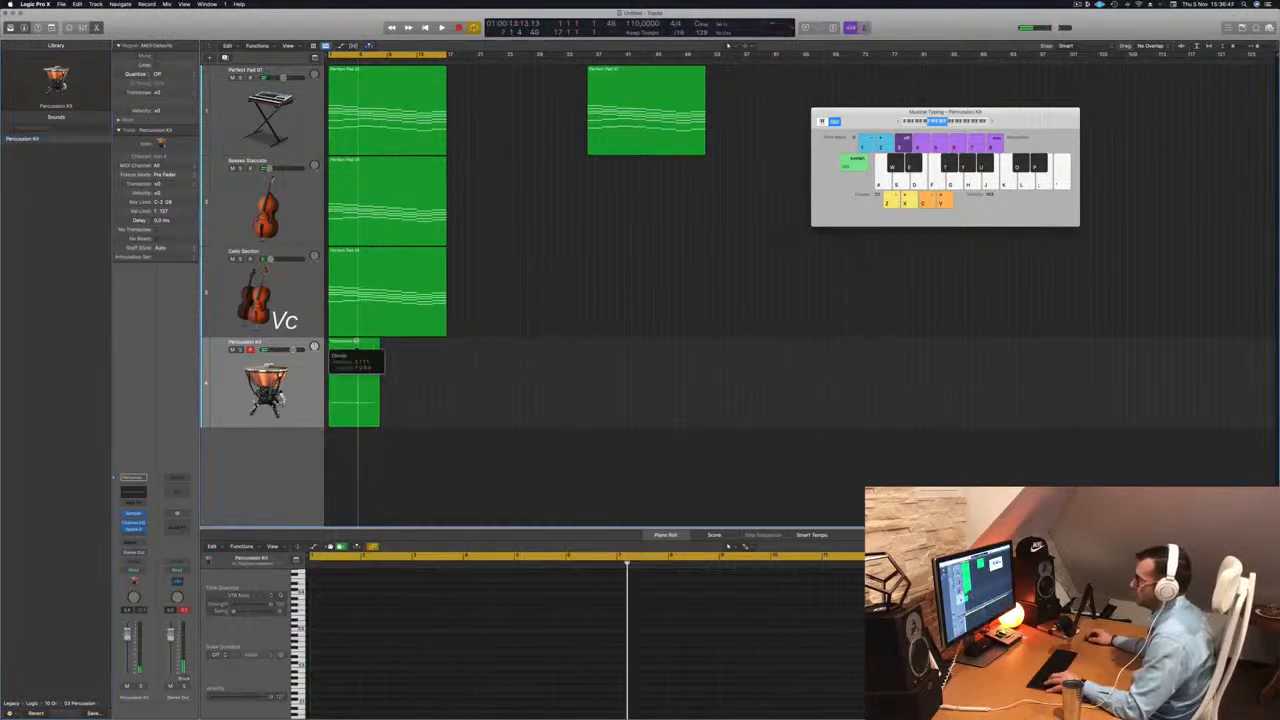
pyautogui.click(346, 350)
pyautogui.press('Delete')
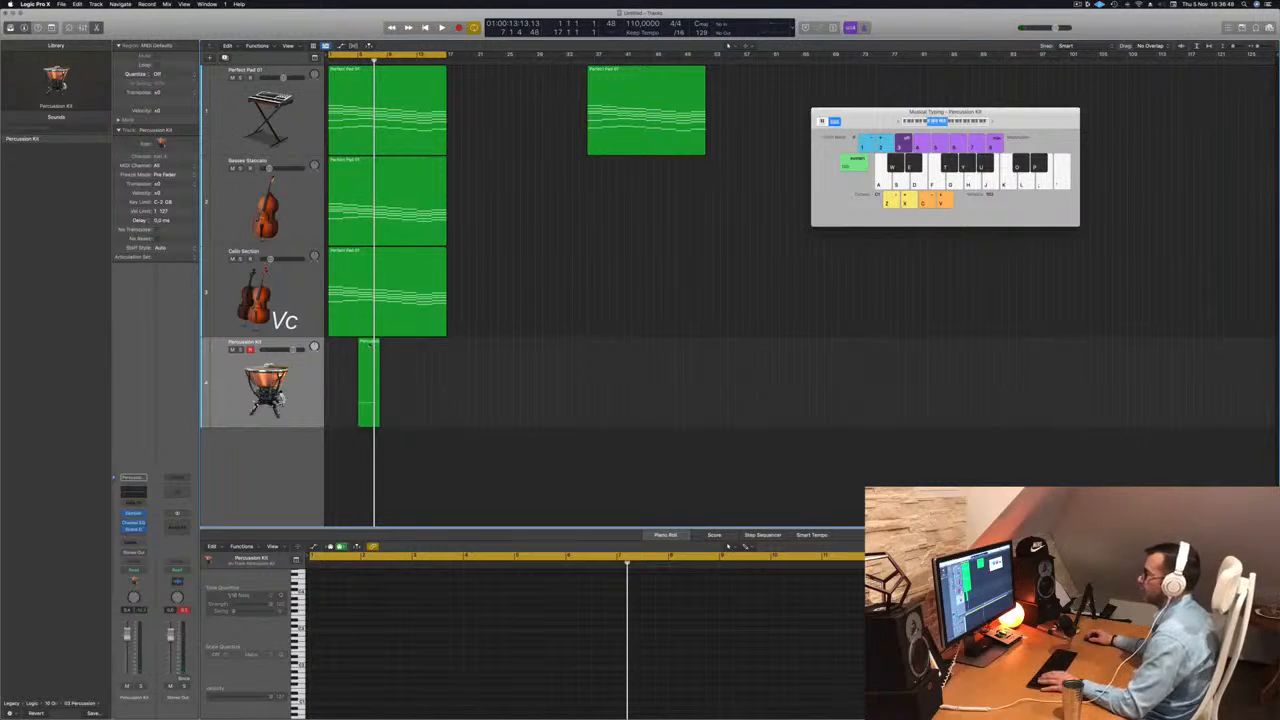
pyautogui.moveTo(368, 385); pyautogui.dragTo(338, 385)
pyautogui.press('Return')
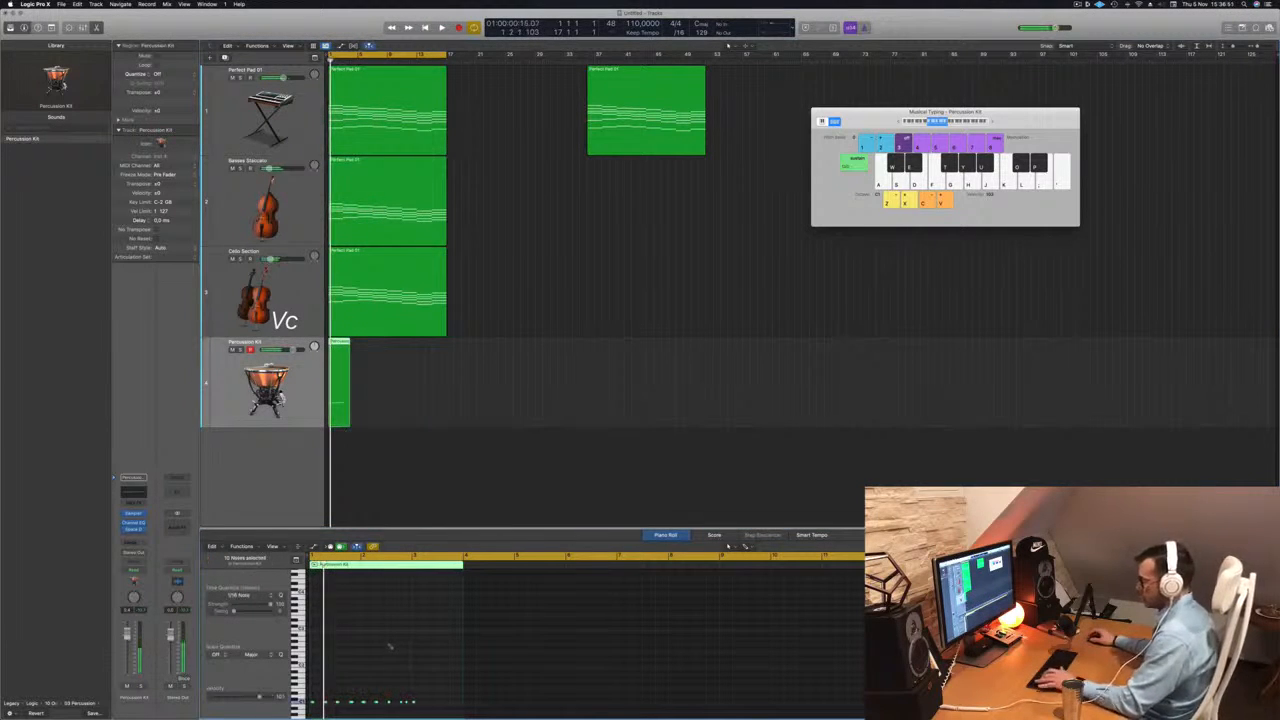
# - Select all notes of the shortened percussion region and listen to it from the start to check its rhythm
pyautogui.press('space')
pyautogui.press('a')
pyautogui.press('a')
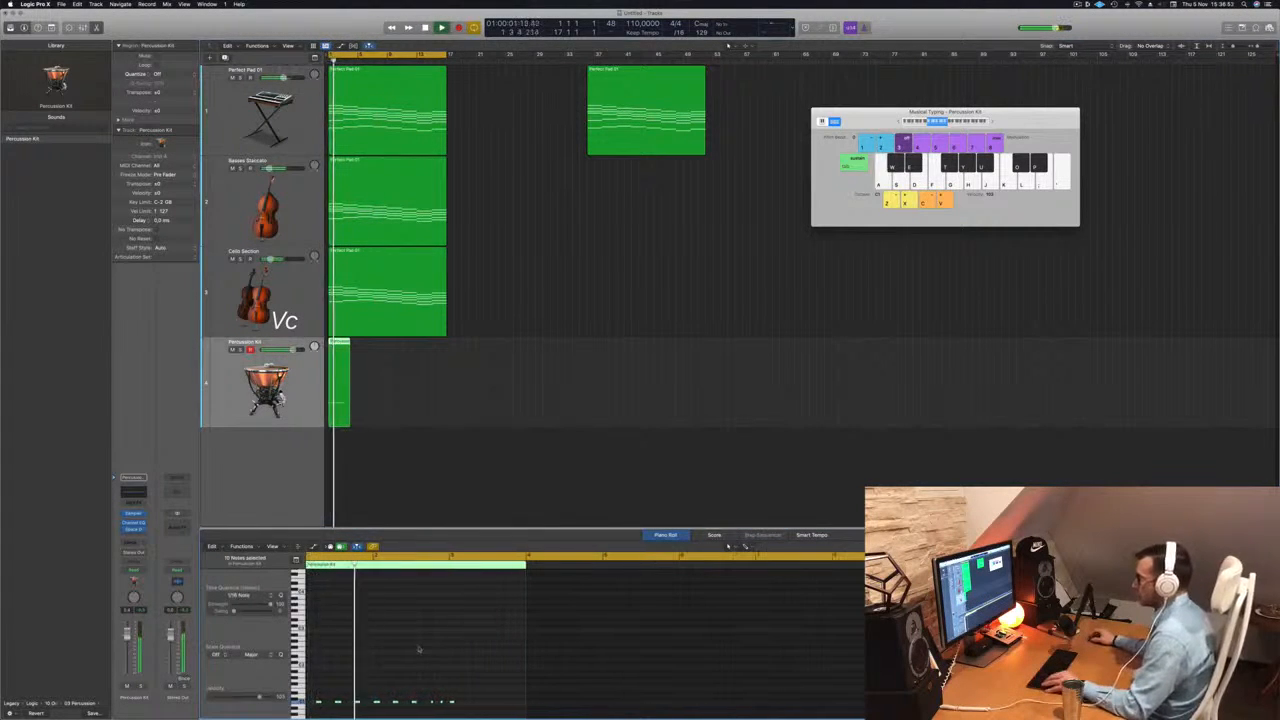
pyautogui.scroll(3, 420, 646)
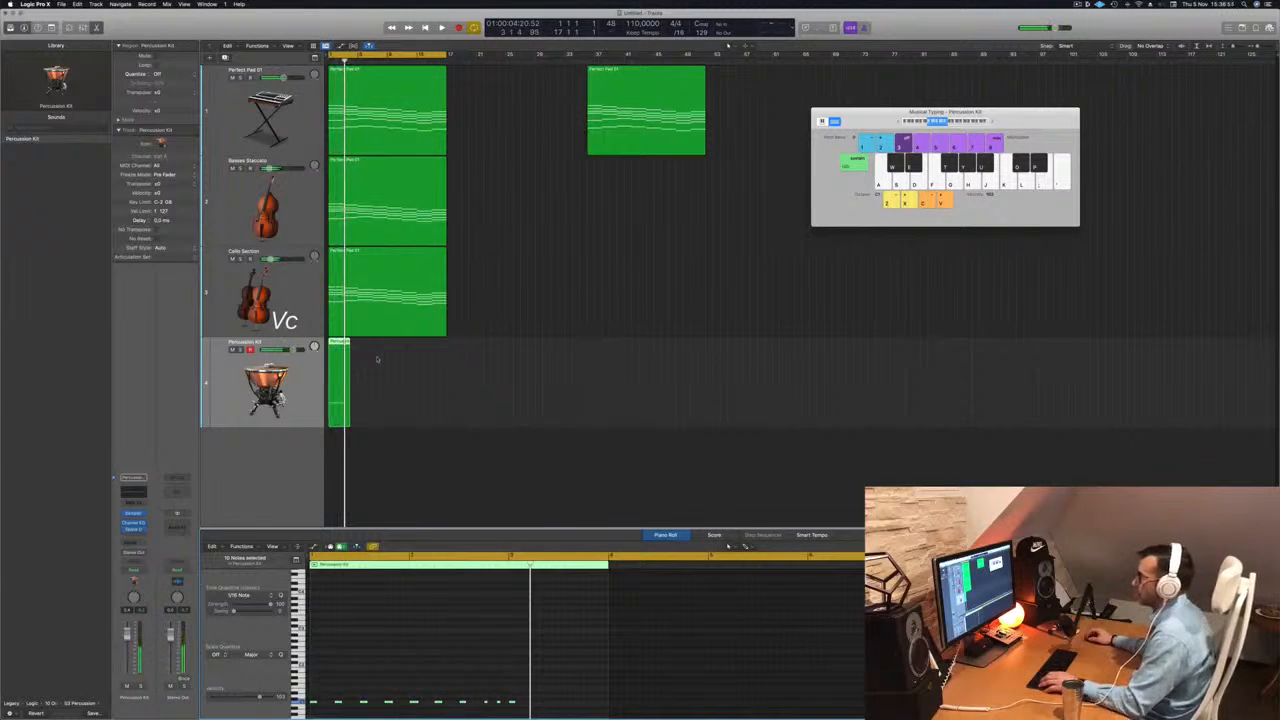
# - Split the percussion region at bar 3 and delete the remainder to leave a two-bar pattern
pyautogui.scroll(5, 375, 362)
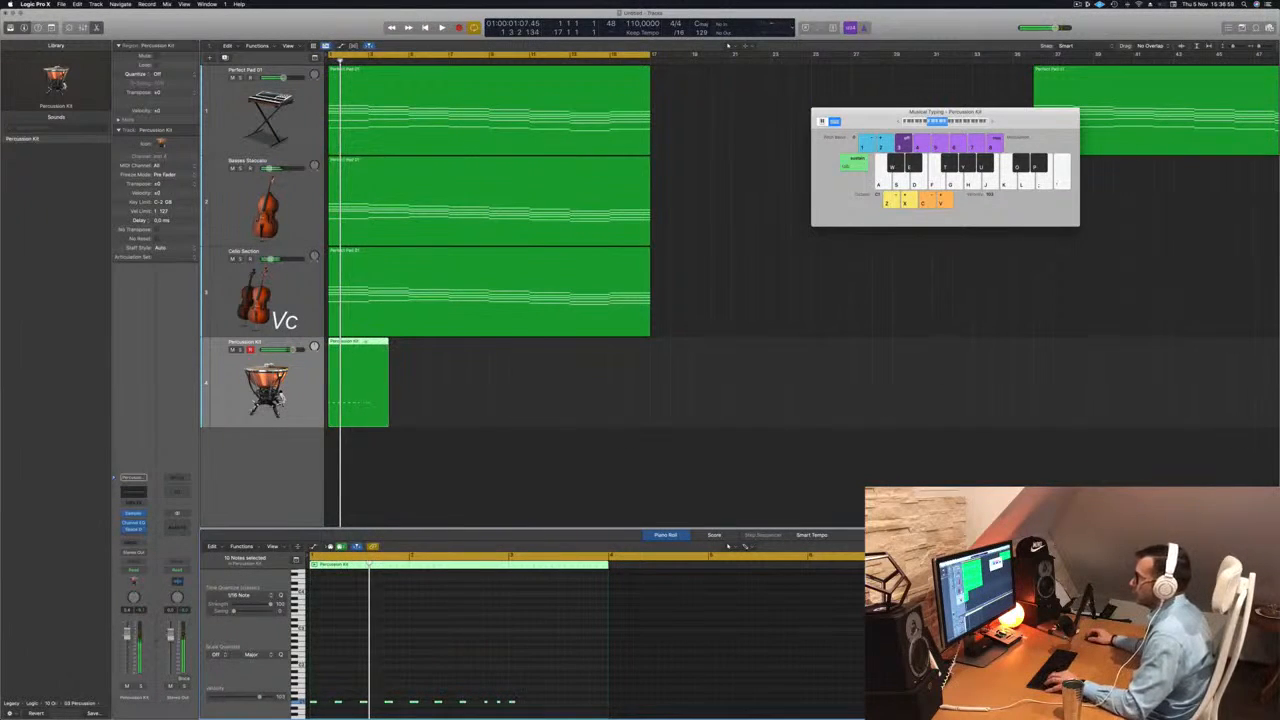
pyautogui.keyDown('super'); pyautogui.doubleClick(365, 342); pyautogui.keyUp('super')
pyautogui.press('super+z')
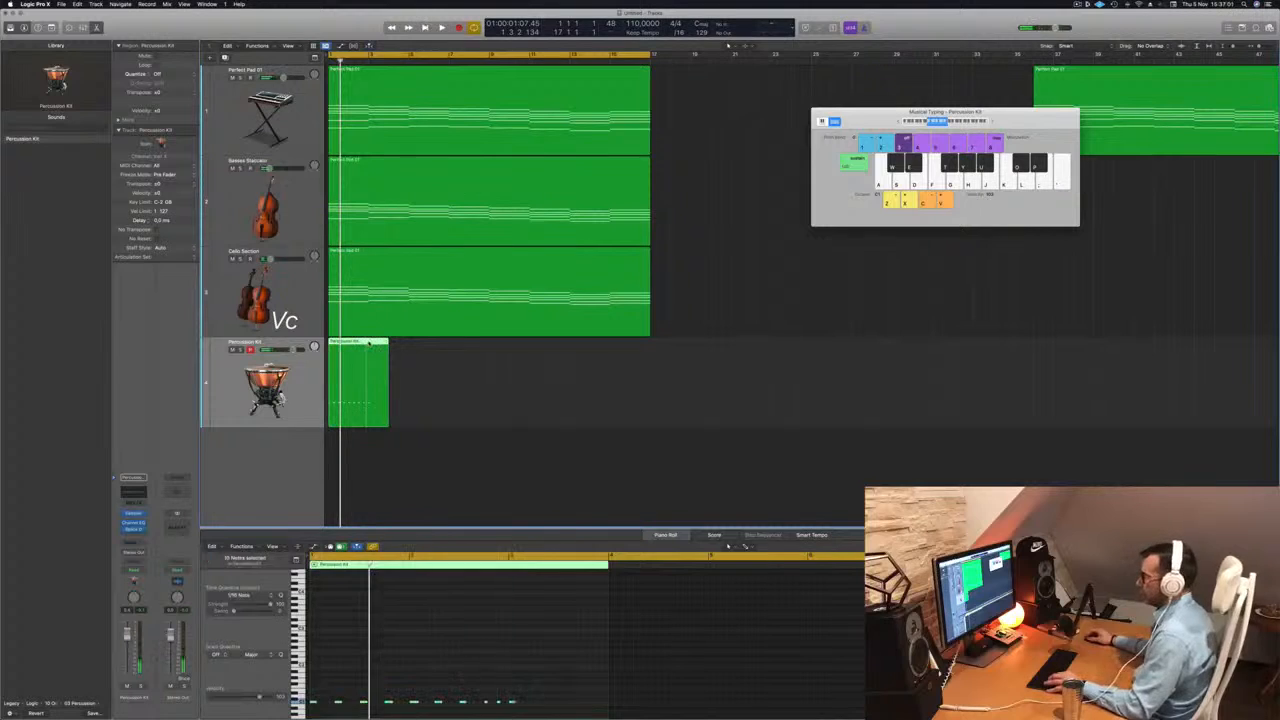
pyautogui.keyDown('super'); pyautogui.doubleClick(367, 342); pyautogui.keyUp('super')
pyautogui.press('Delete')
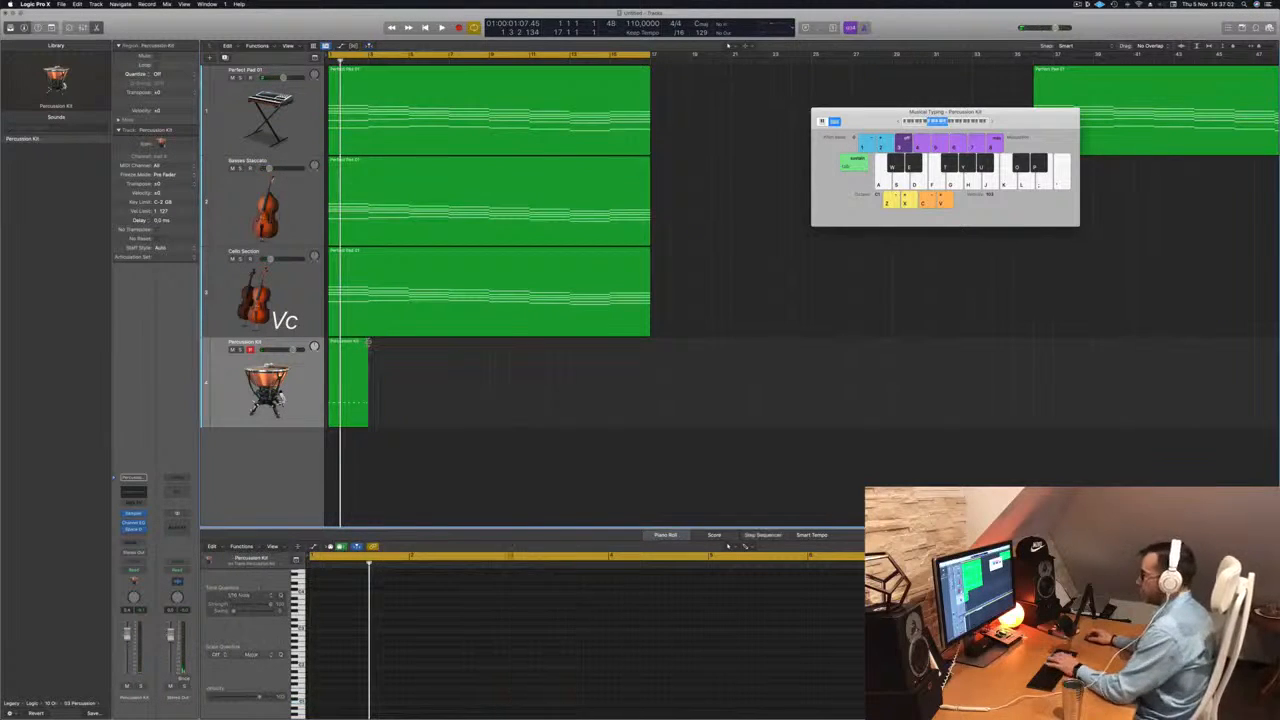
# - Play the arrangement and copy the two-bar percussion region to bar 3, also placing a copy of the pair further along
pyautogui.press('space')
pyautogui.click(338, 379)
pyautogui.scroll(-5, 338, 379)
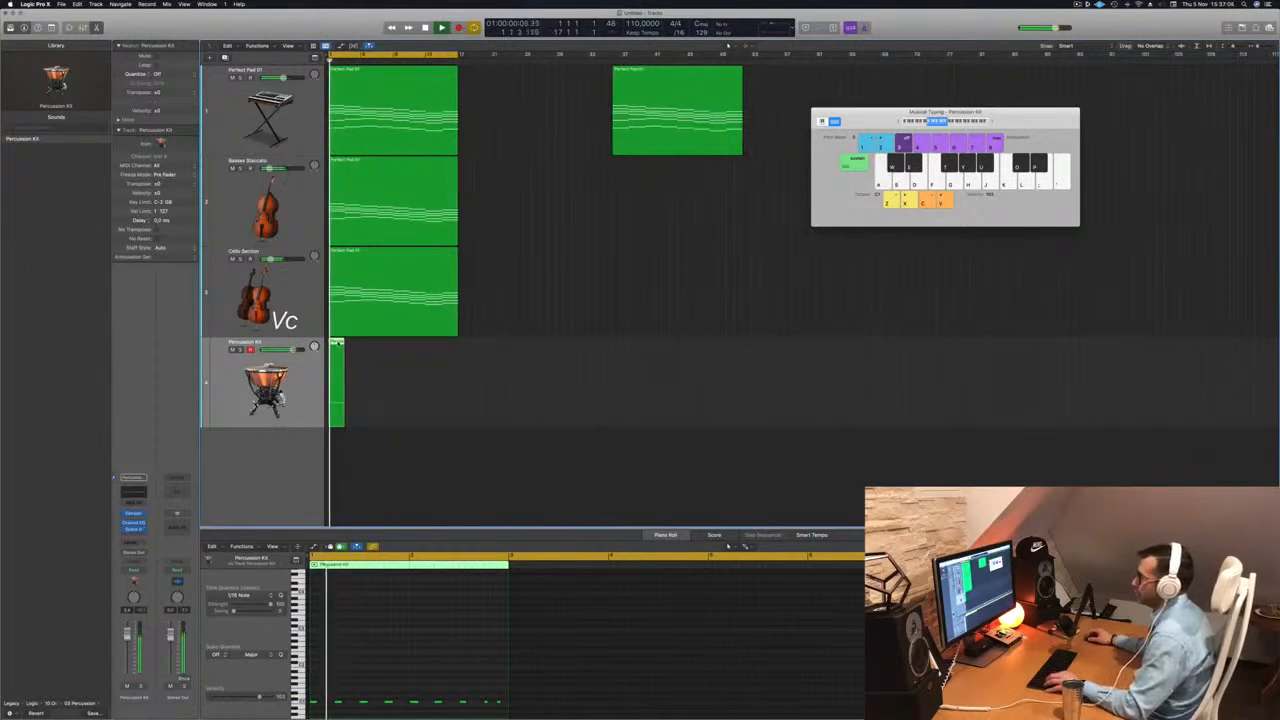
pyautogui.moveTo(351, 346)
pyautogui.mouseDown()
pyautogui.moveTo(340, 359)
pyautogui.moveTo(373, 354)
pyautogui.mouseUp()
pyautogui.click(430, 357)
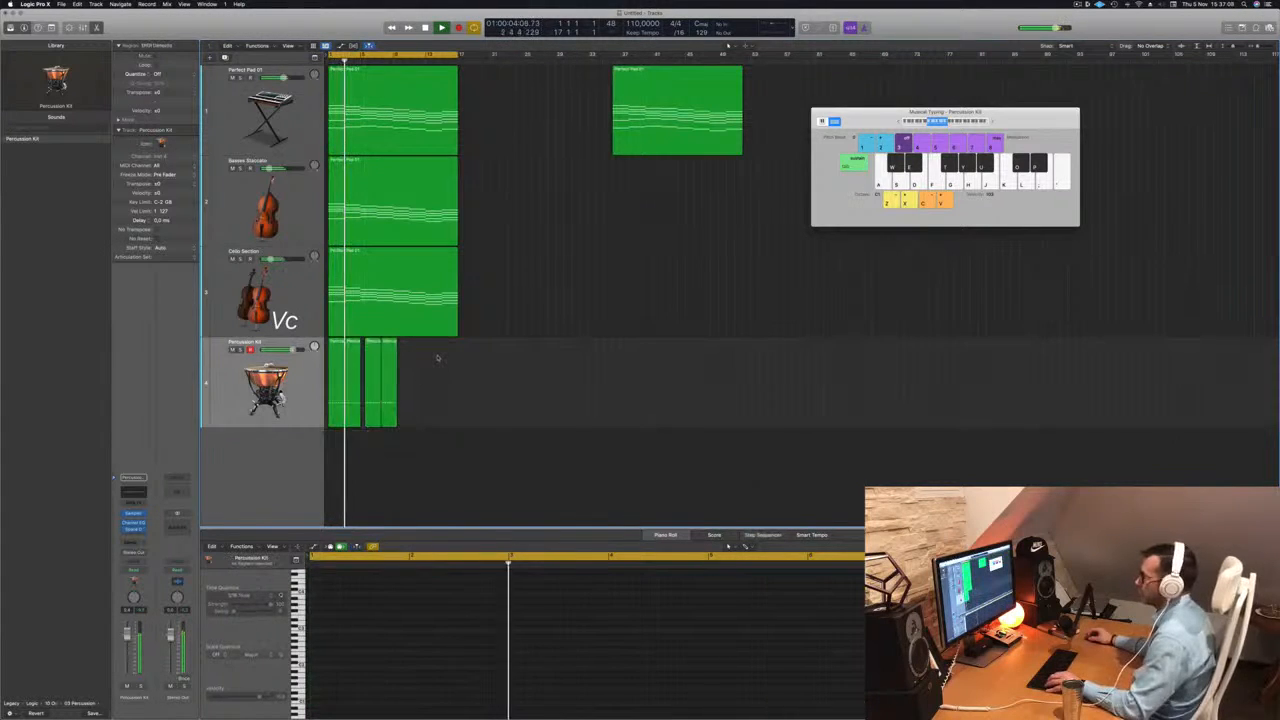
# - Undo the misplaced pair copy and repeat the percussion regions end to end up to bar 17
pyautogui.press('super+z')
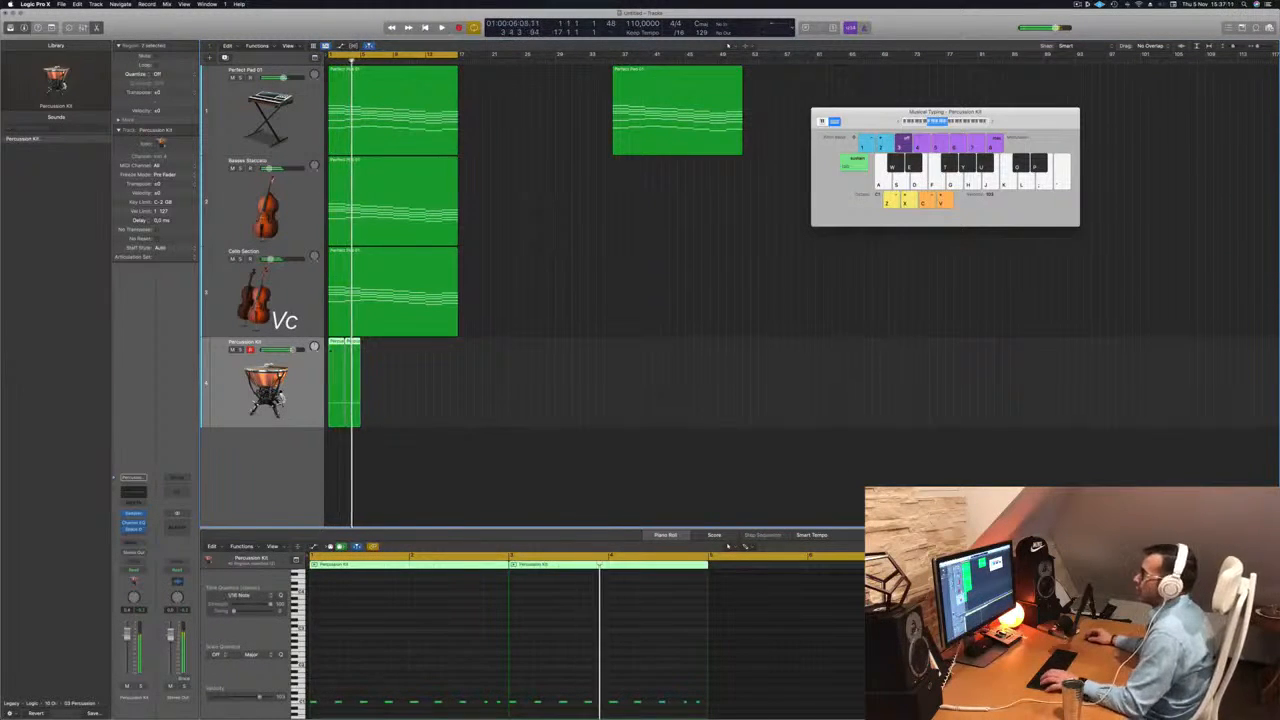
pyautogui.press('space')
pyautogui.moveTo(334, 350); pyautogui.dragTo(403, 360)
pyautogui.press('super+Left')
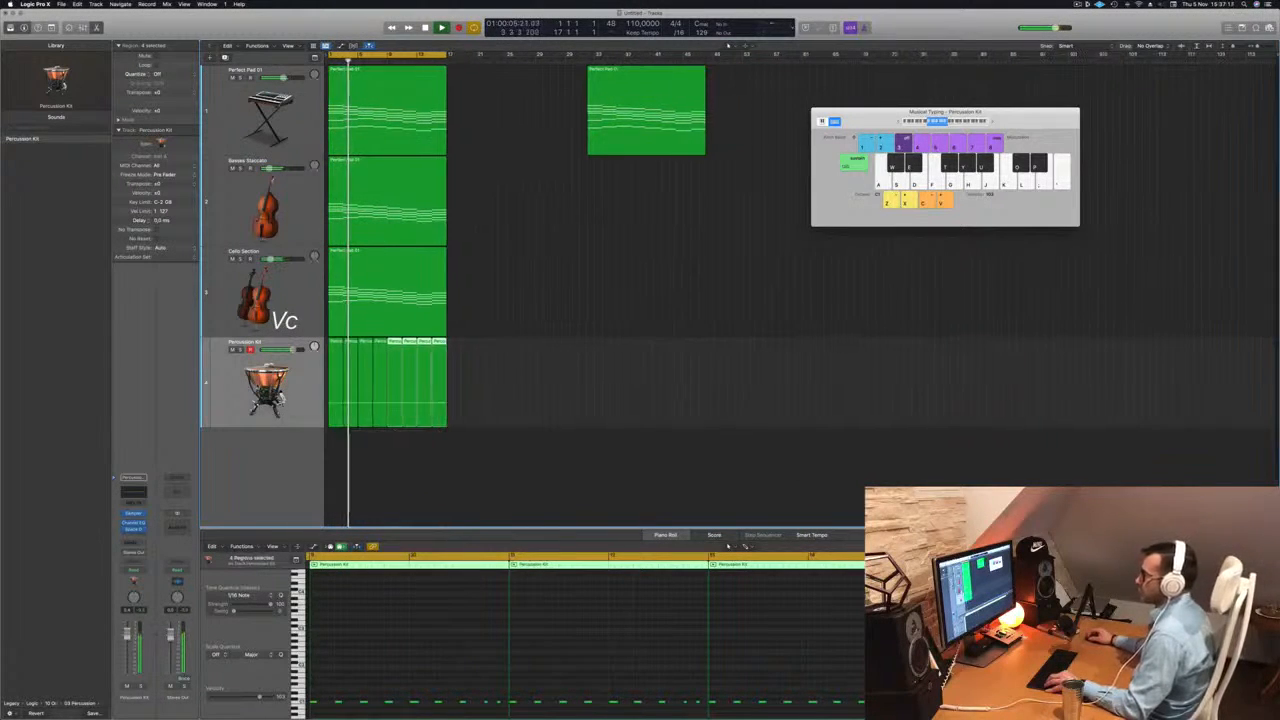
pyautogui.press('super+Up')
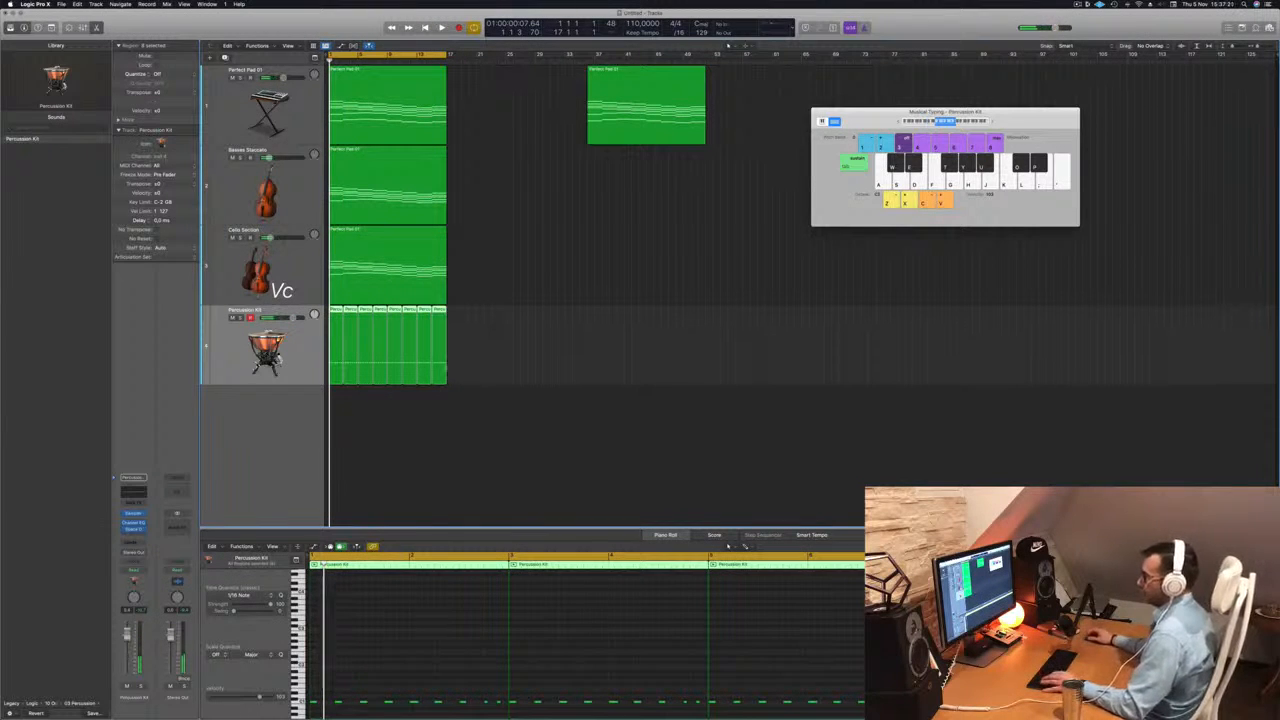
# - Deselect the percussion regions, close the Musical Typing keyboard and open the mixer
pyautogui.click(502, 445)
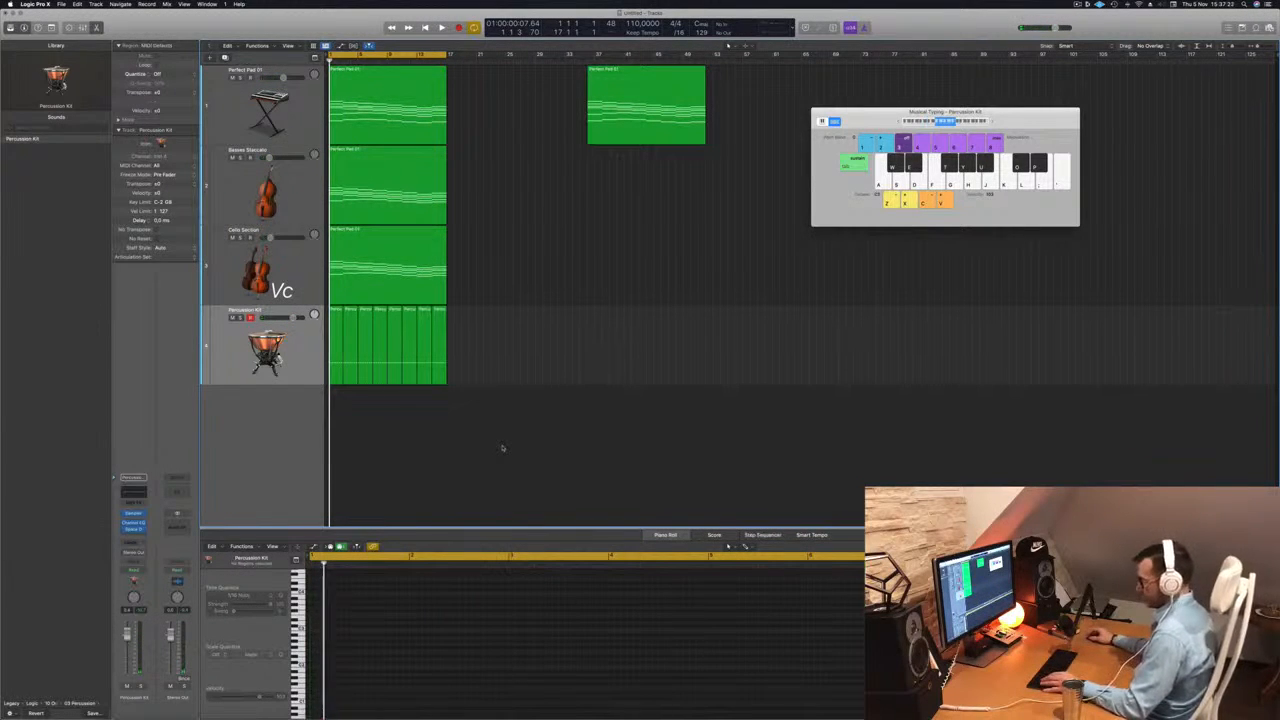
pyautogui.press('super+k')
pyautogui.press('x')
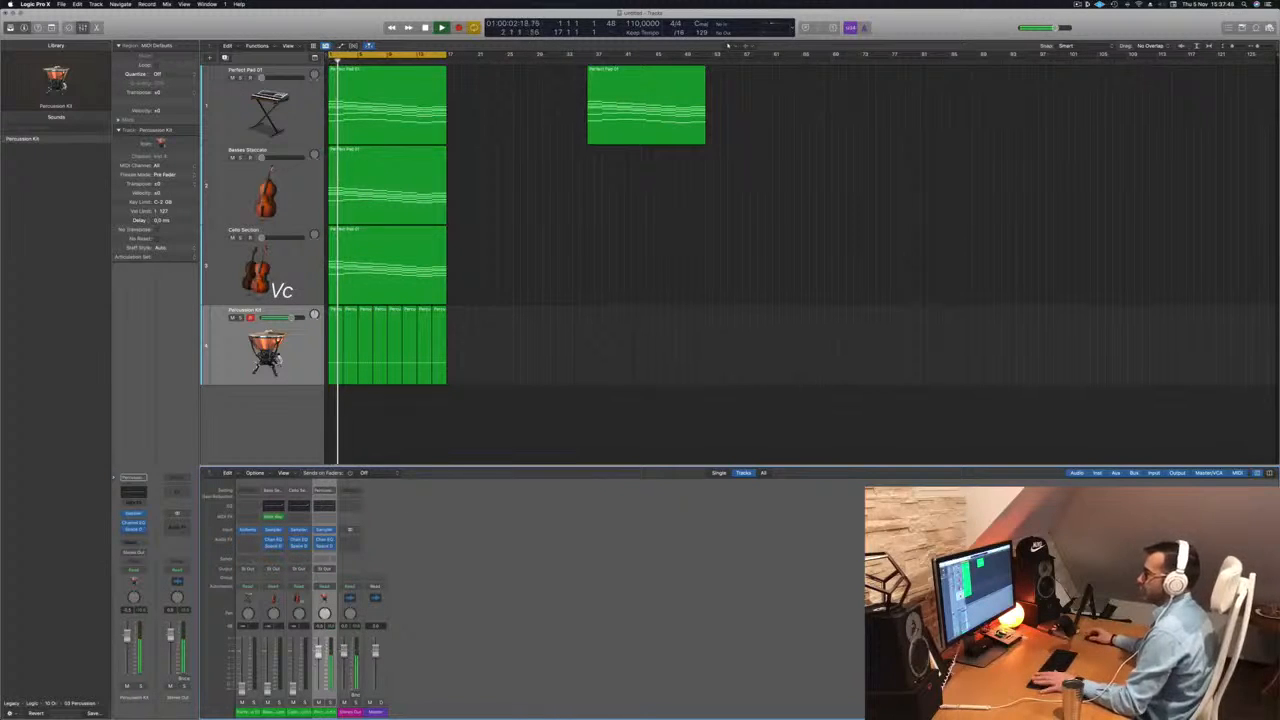
# - Rebalance the volumes of the pad, basses and cello tracks during playback and lower the Percussion Kit level slightly
pyautogui.click(306, 236)
pyautogui.press('space')
pyautogui.press('space')
pyautogui.click(304, 199)
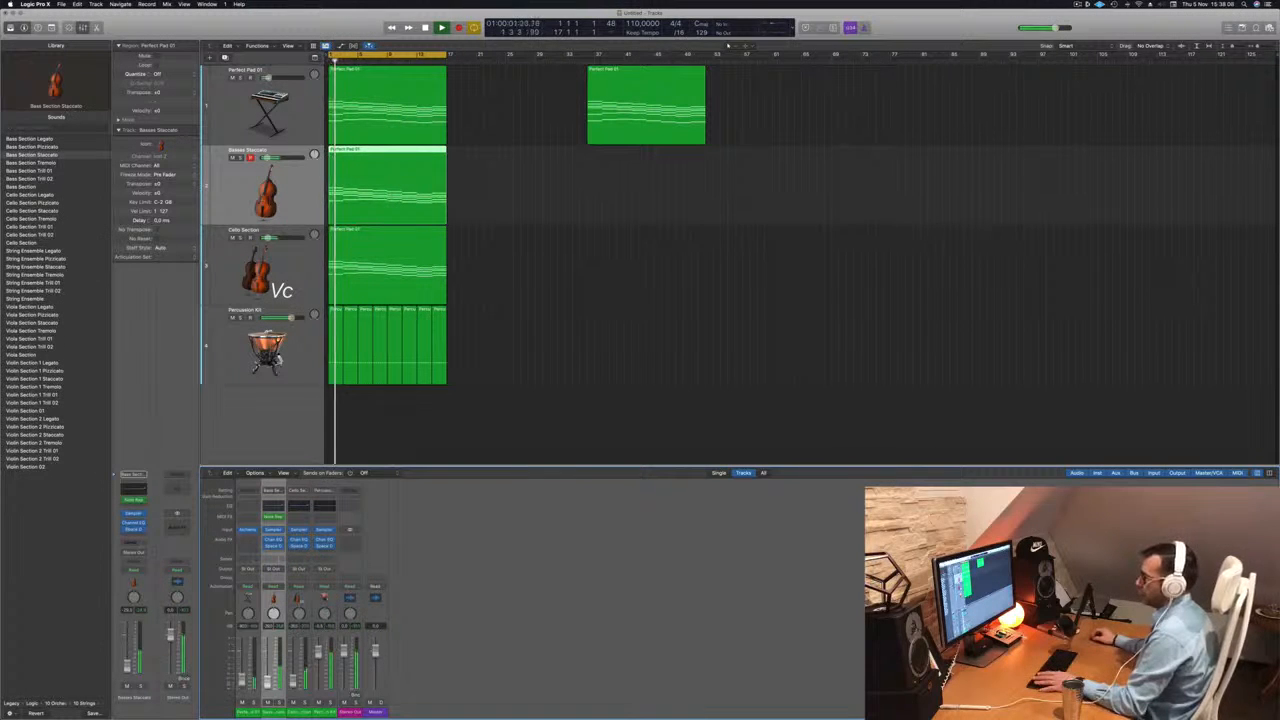
pyautogui.press('Up')
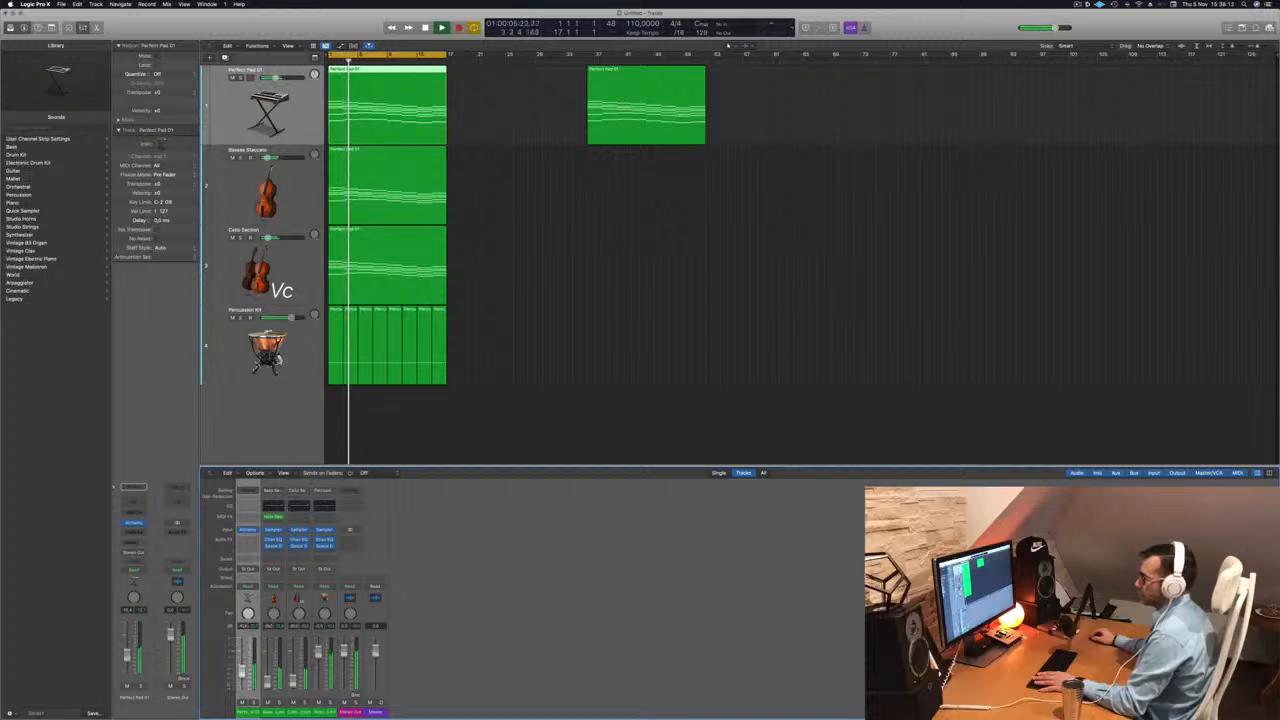
pyautogui.moveTo(291, 318); pyautogui.dragTo(287, 318)
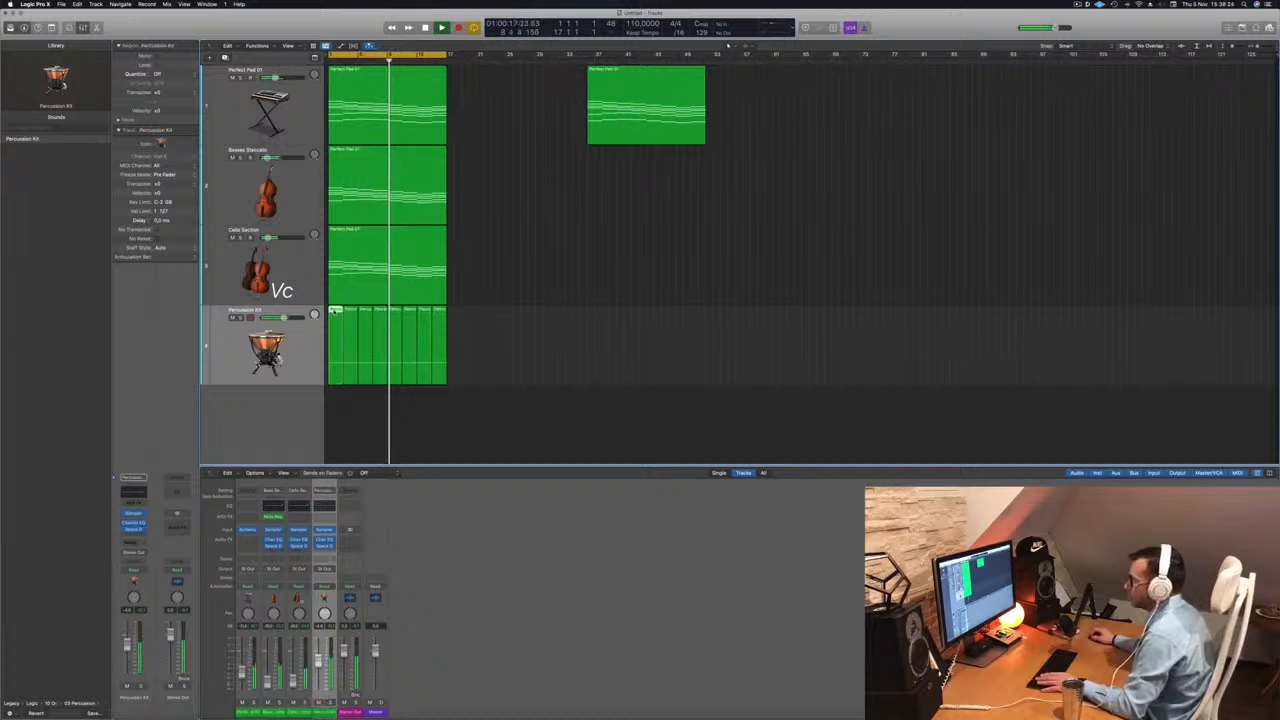
# - Open the first percussion region in the Piano Roll and replay the arrangement from the start
pyautogui.doubleClick(334, 311)
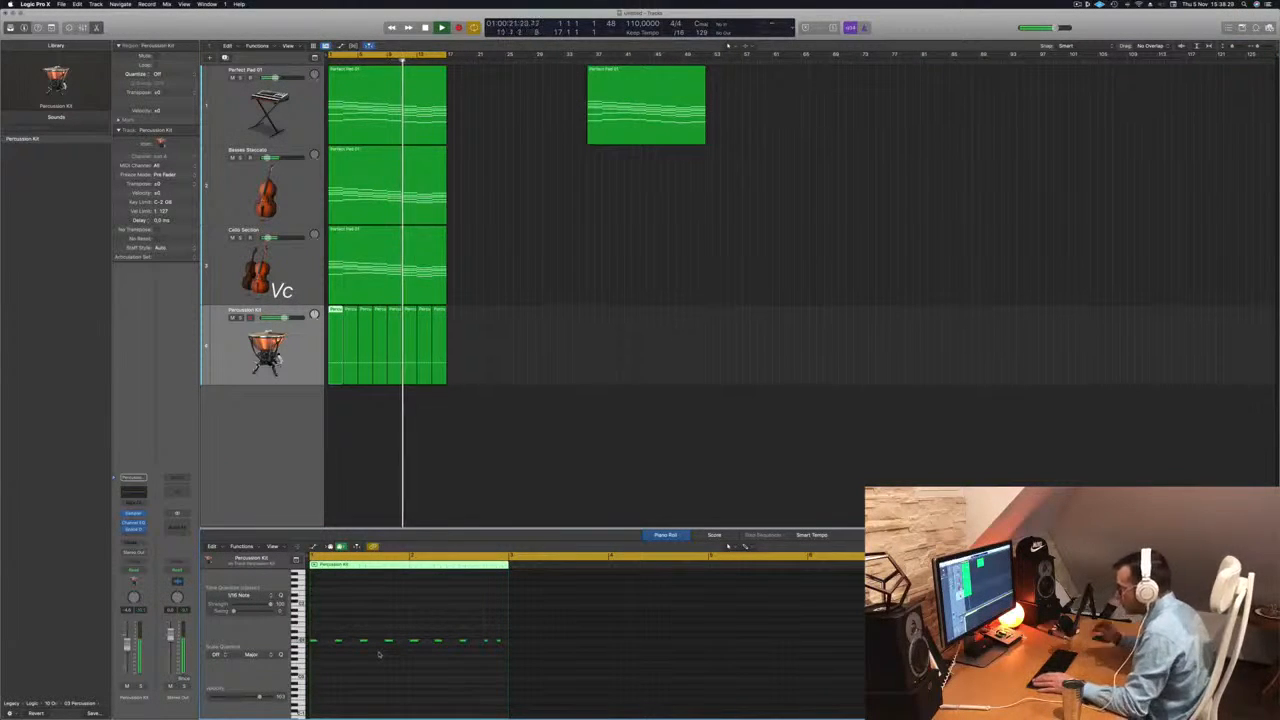
pyautogui.press('space')
pyautogui.press('space')
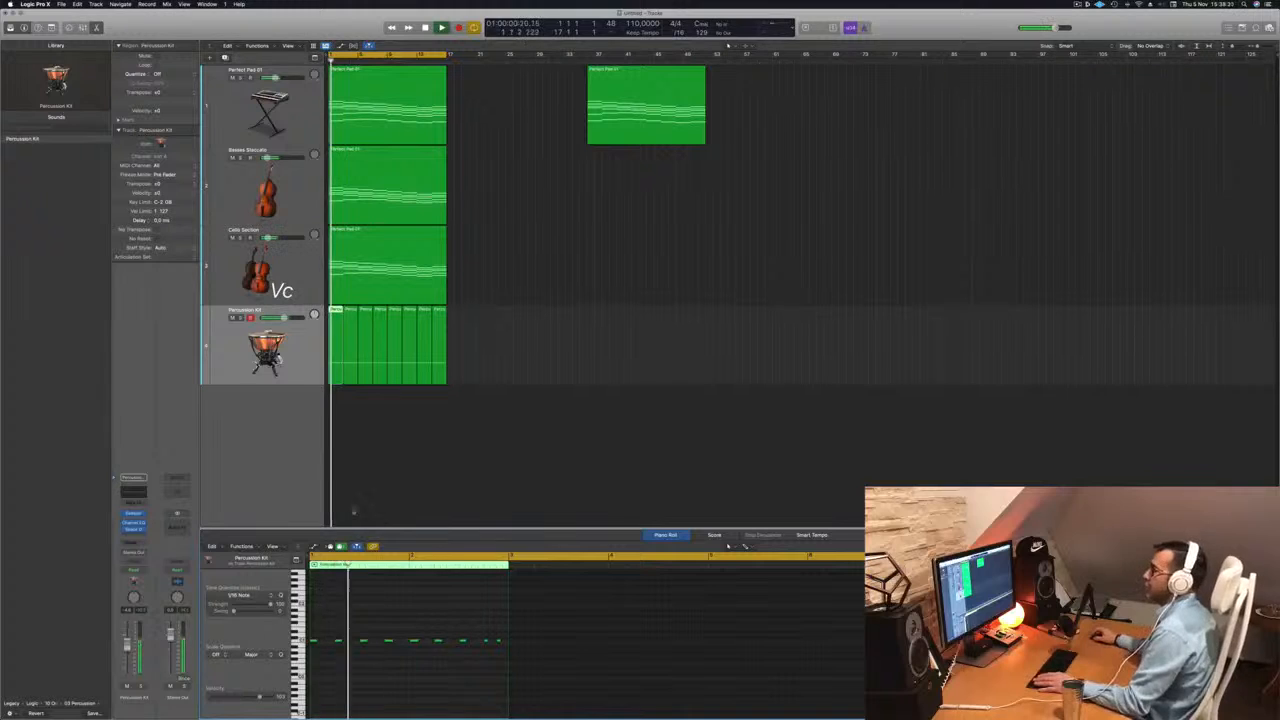
# - Duplicate the Percussion Kit track to get an empty track beneath it
pyautogui.click(280, 358)
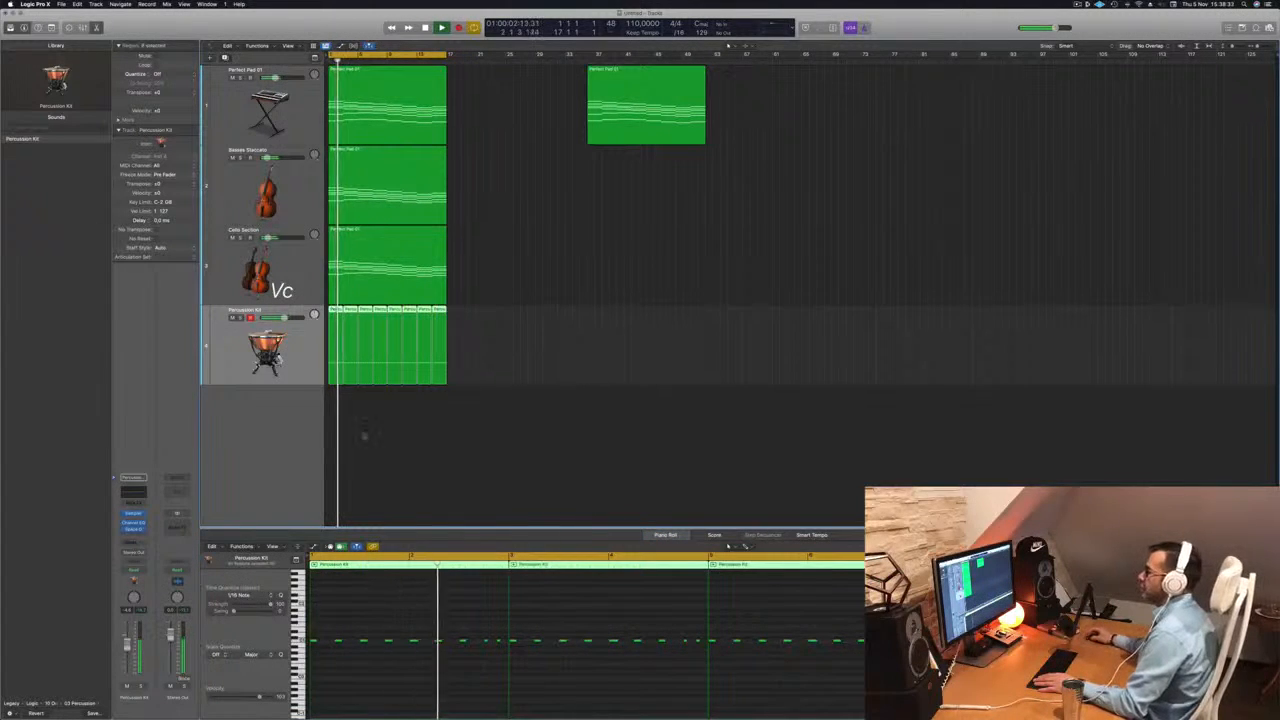
pyautogui.press('super+d')
pyautogui.press('space')
pyautogui.press('space')
pyautogui.click(338, 371)
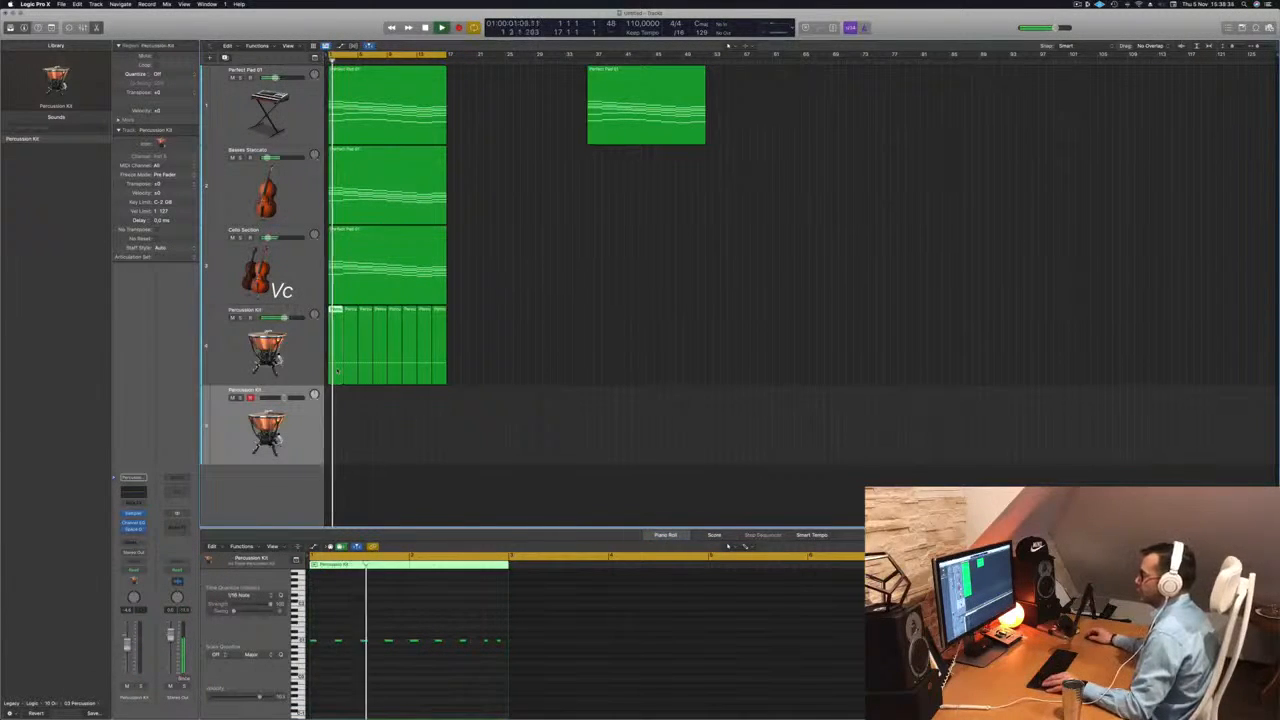
pyautogui.click(342, 418)
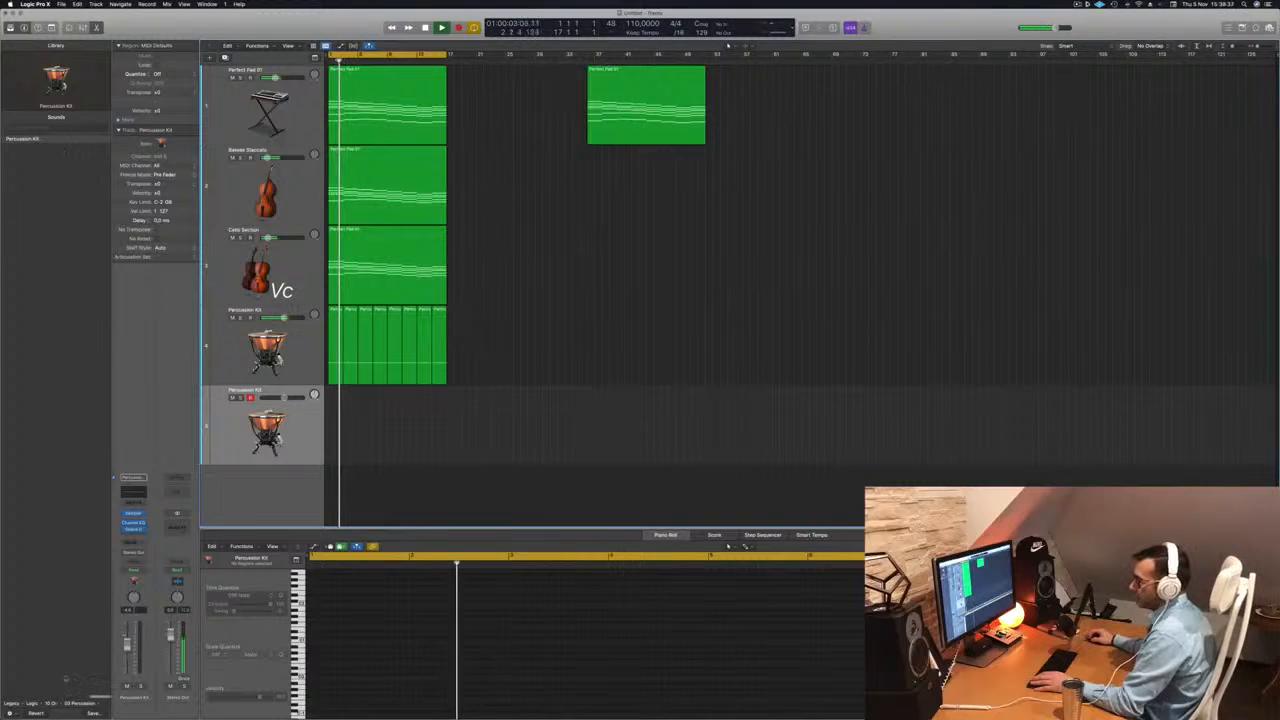
# - Load the Timpani Tremolo Crescendo sound on the new track and copy the first percussion region onto it
pyautogui.click(52, 703)
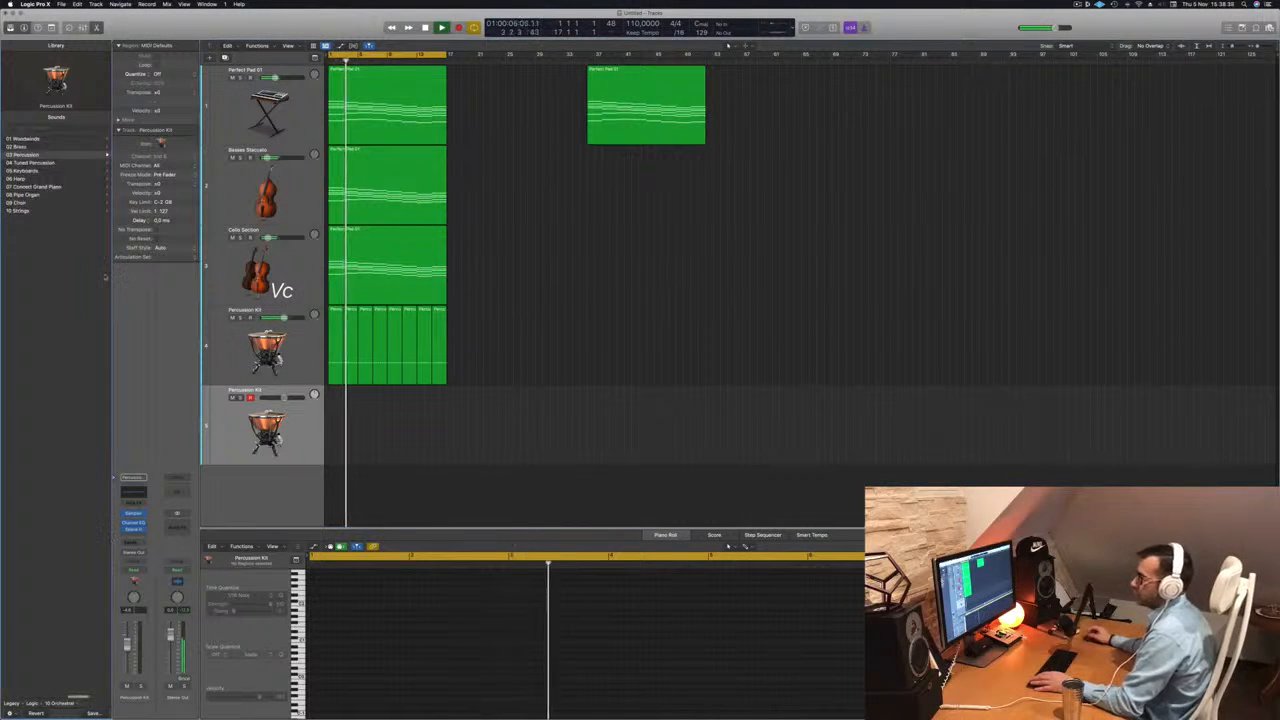
pyautogui.click(80, 161)
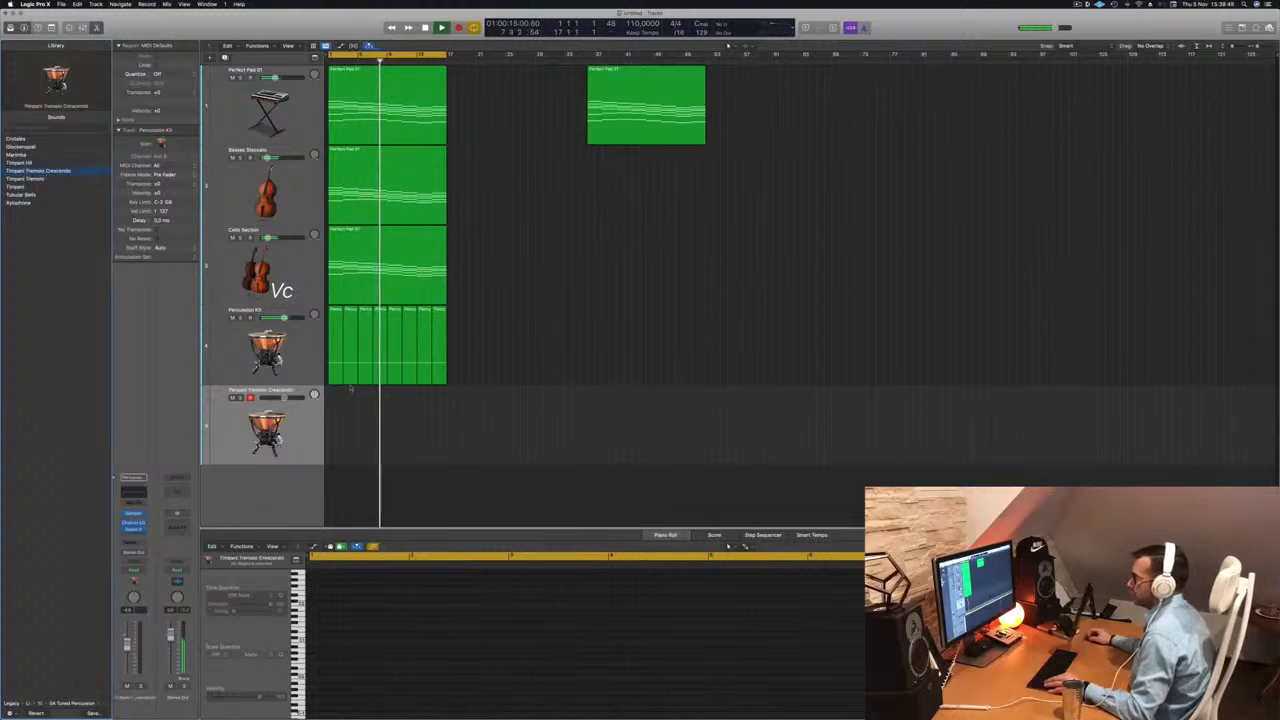
pyautogui.moveTo(339, 351); pyautogui.dragTo(337, 416)
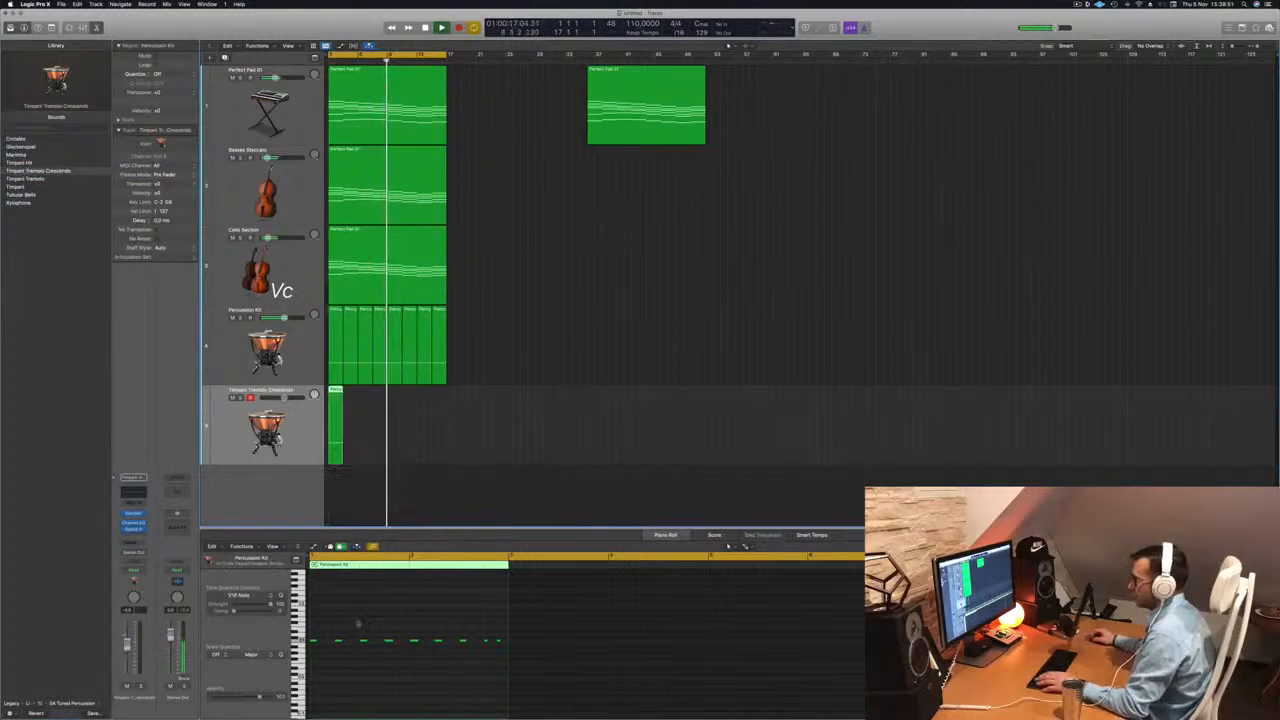
# - Reduce the timpani region to a single note stretched across nearly its full two bars, and play it from the start
pyautogui.press('Return')
pyautogui.press('space')
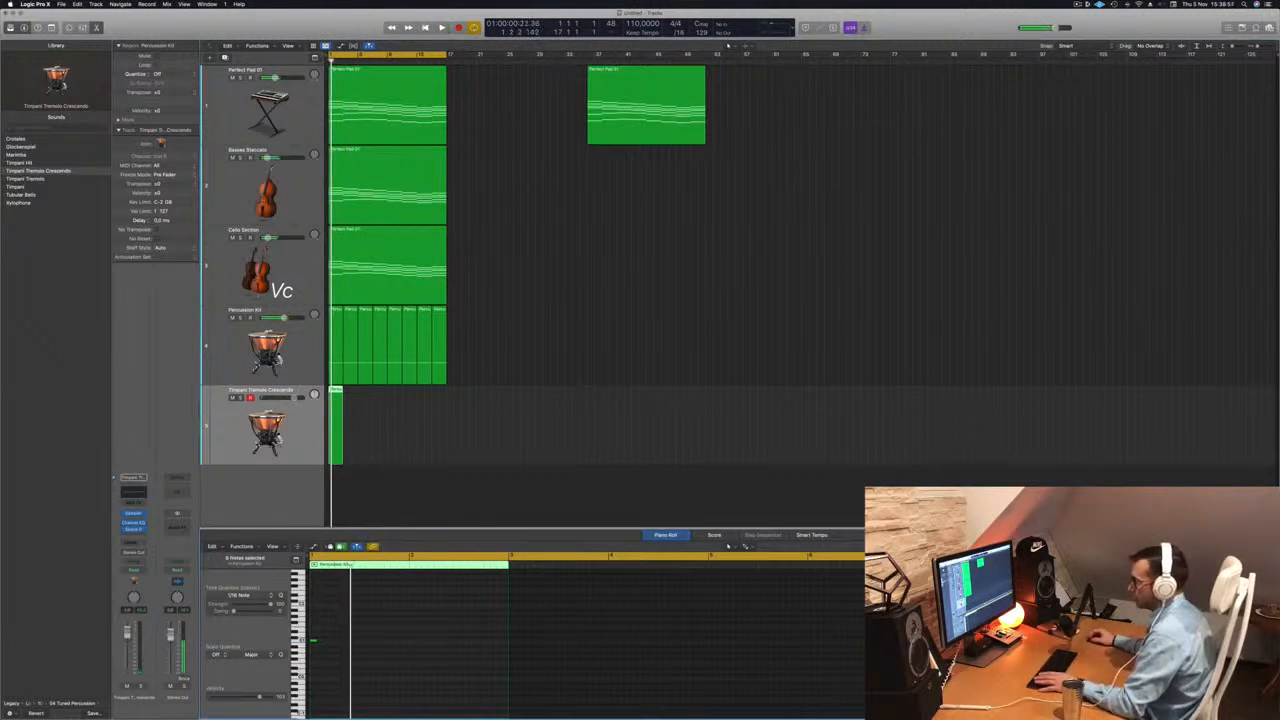
pyautogui.moveTo(313, 640); pyautogui.dragTo(501, 646)
pyautogui.press('Return')
pyautogui.press('space')
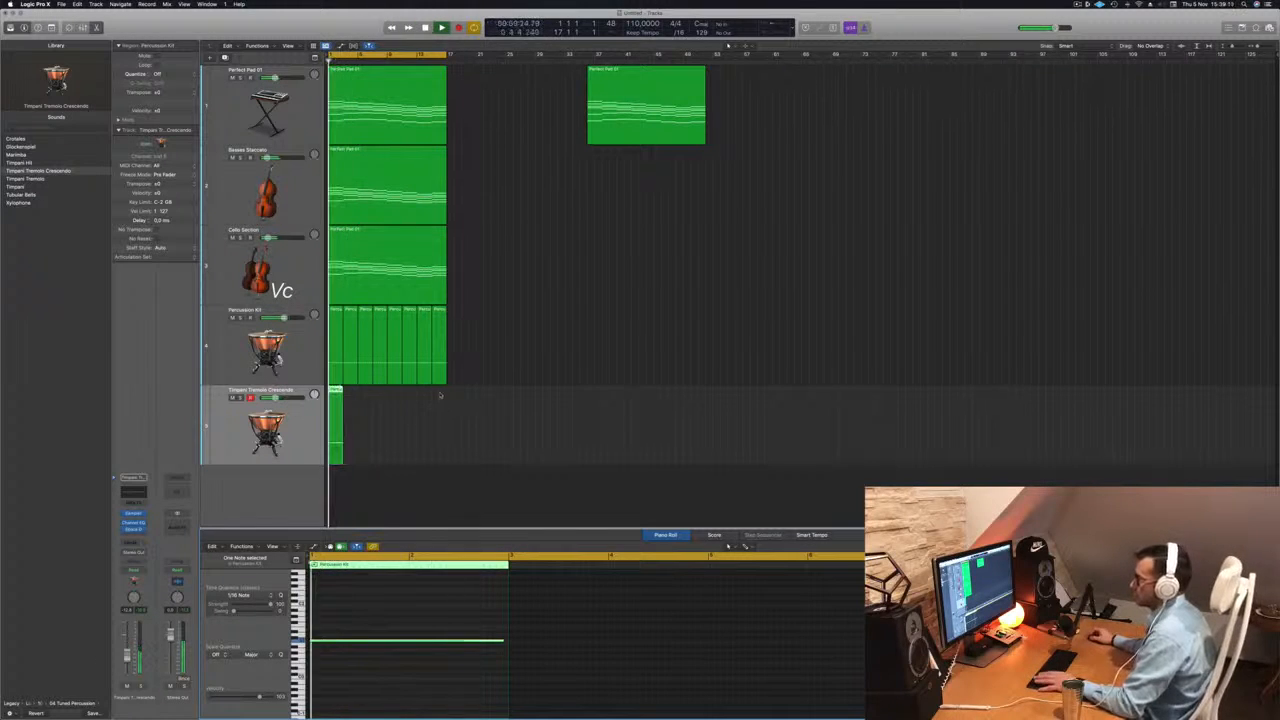
# - Repeat the two-bar timpani tremolo region end to end up to bar 17 and select the track's regions
pyautogui.hscroll(3, 428, 416)
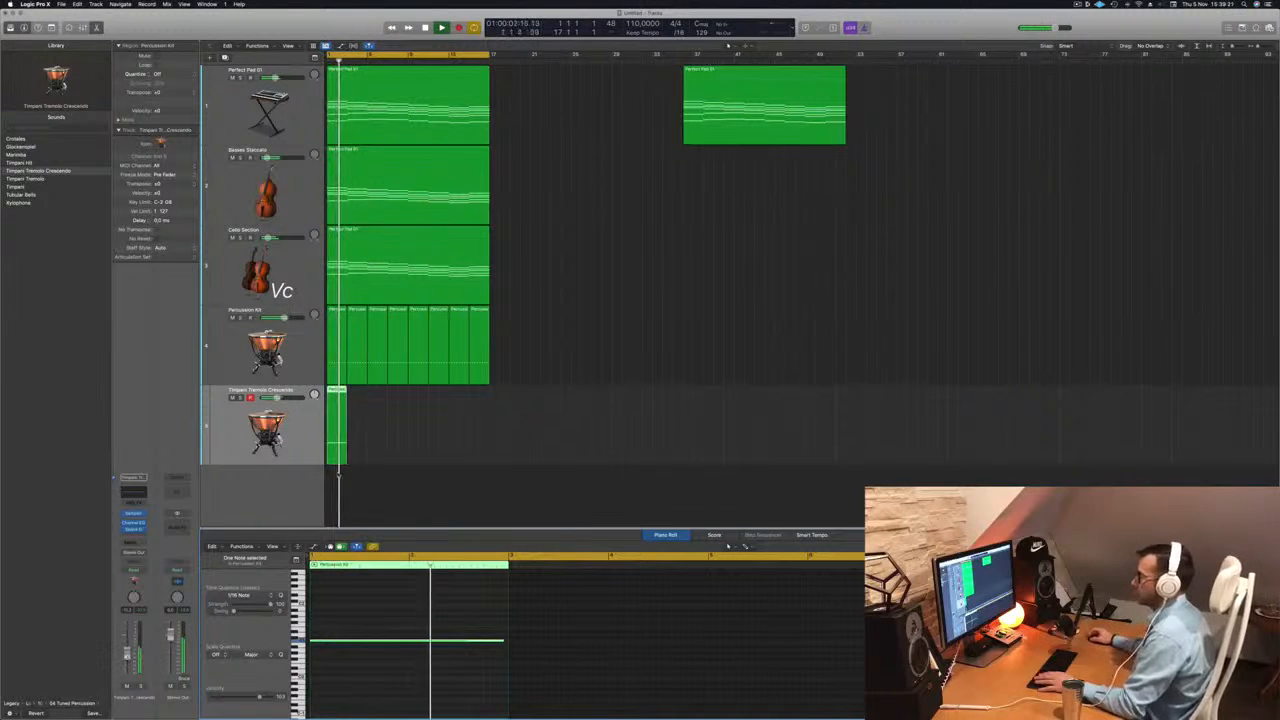
pyautogui.moveTo(338, 398); pyautogui.dragTo(426, 402)
pyautogui.click(292, 432)
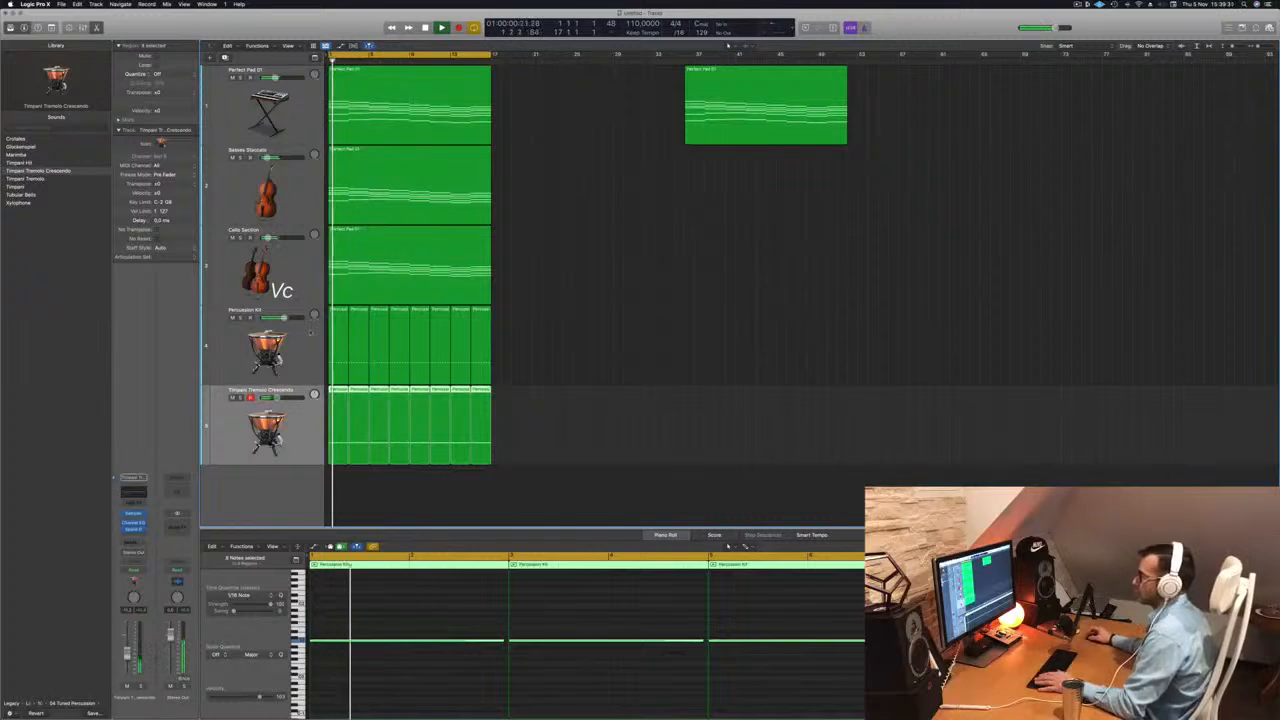
# - Duplicate the Timpani Tremolo Crescendo track and copy its first region to the start of the new track
pyautogui.press('super+d')
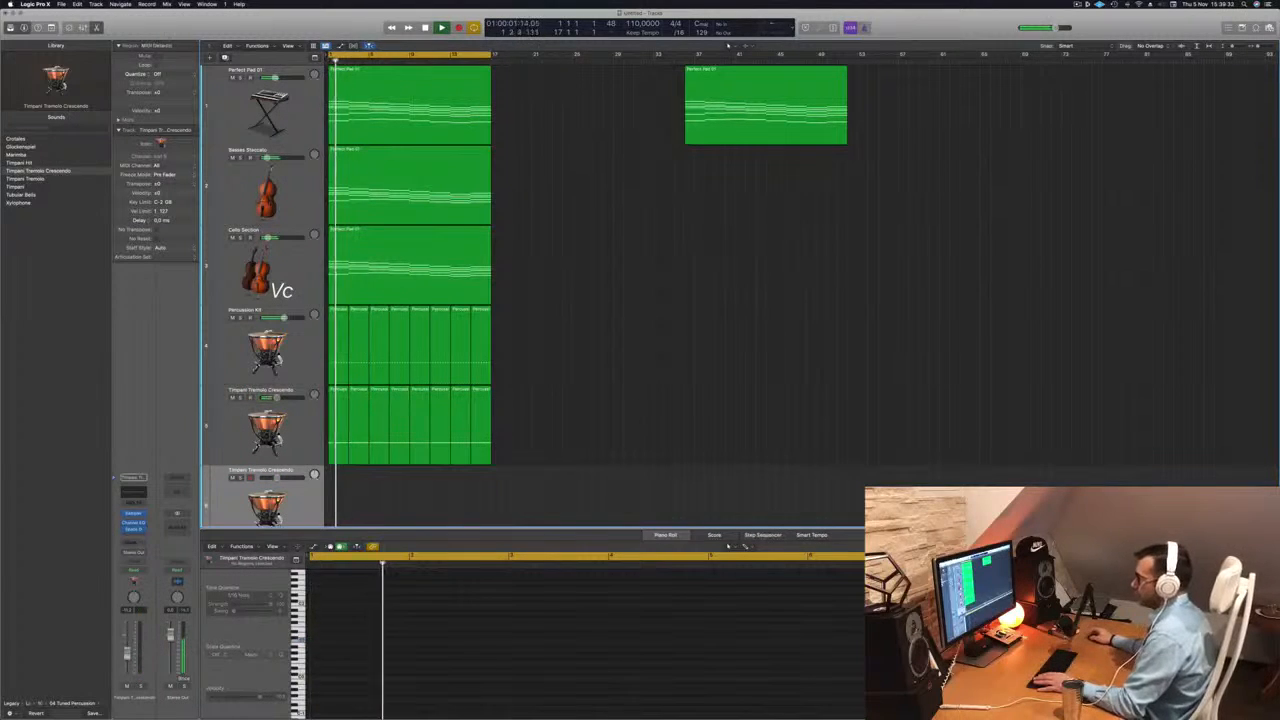
pyautogui.click(333, 416)
pyautogui.scroll(-1, 505, 425)
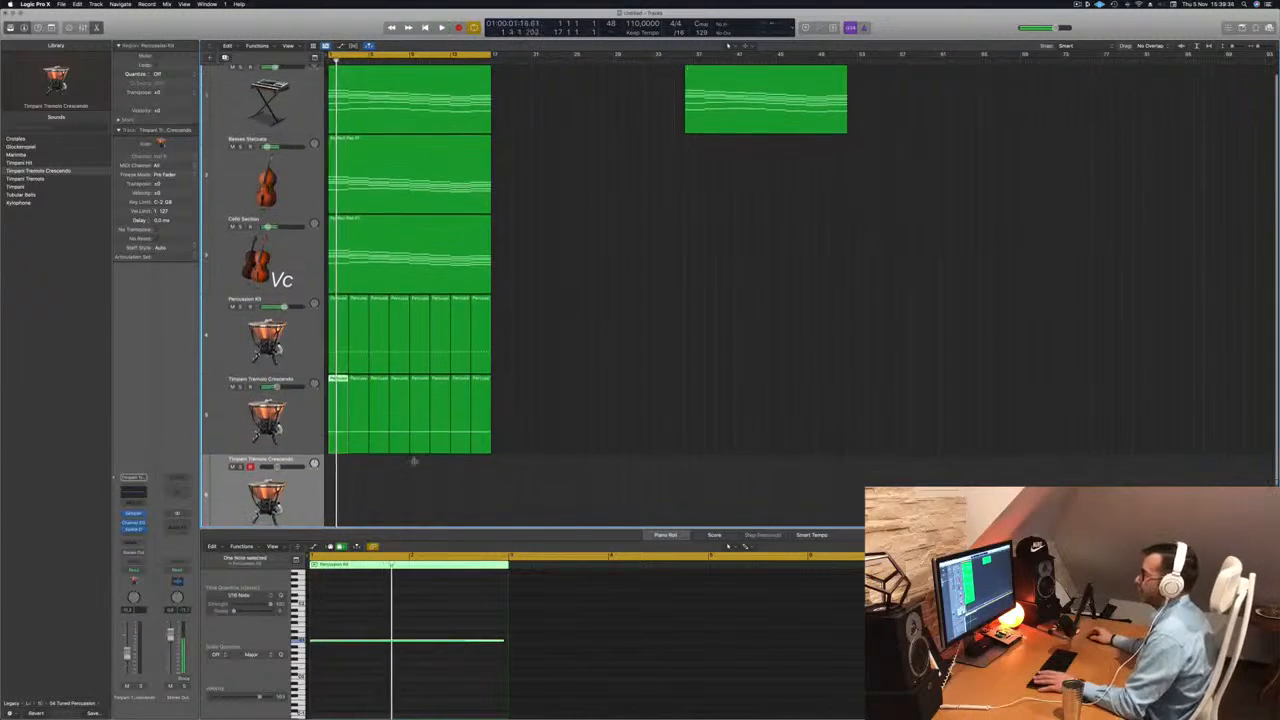
pyautogui.moveTo(334, 408); pyautogui.dragTo(331, 485)
pyautogui.scroll(-1, 314, 485)
pyautogui.press('Return')
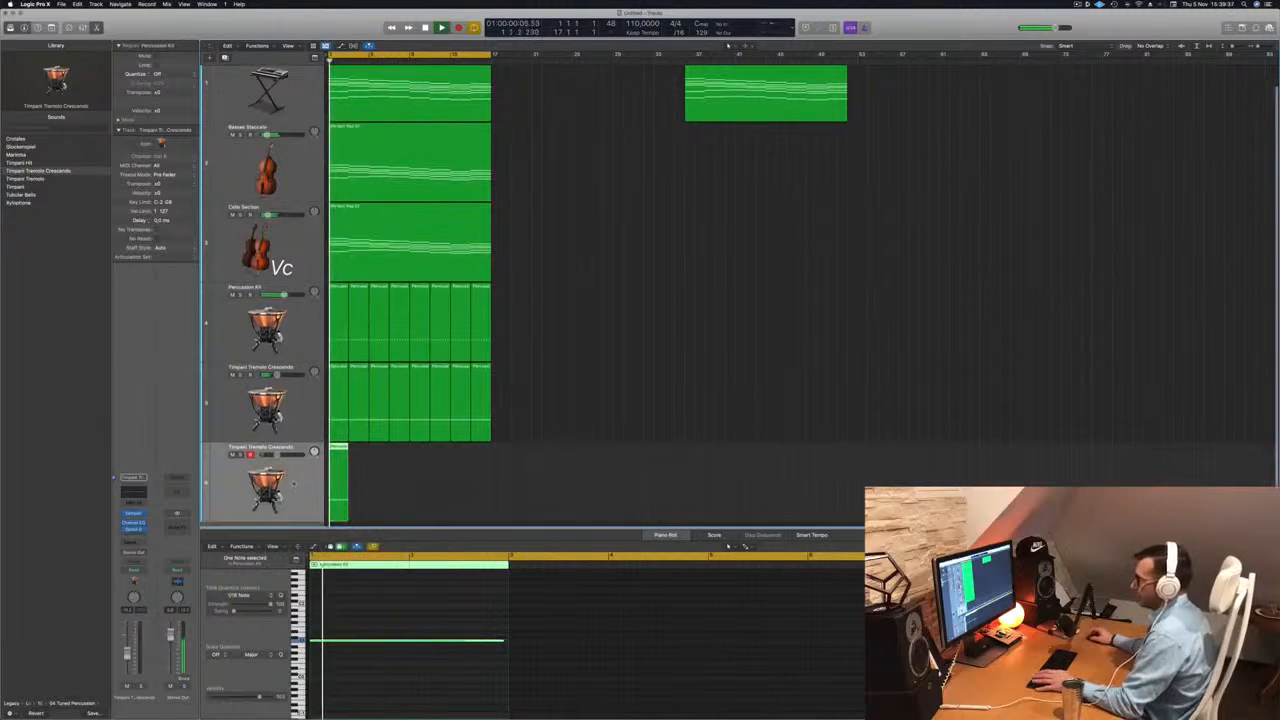
# - Load the Crotales sound on the new track and transpose its sustained note down one octave
pyautogui.press('Return')
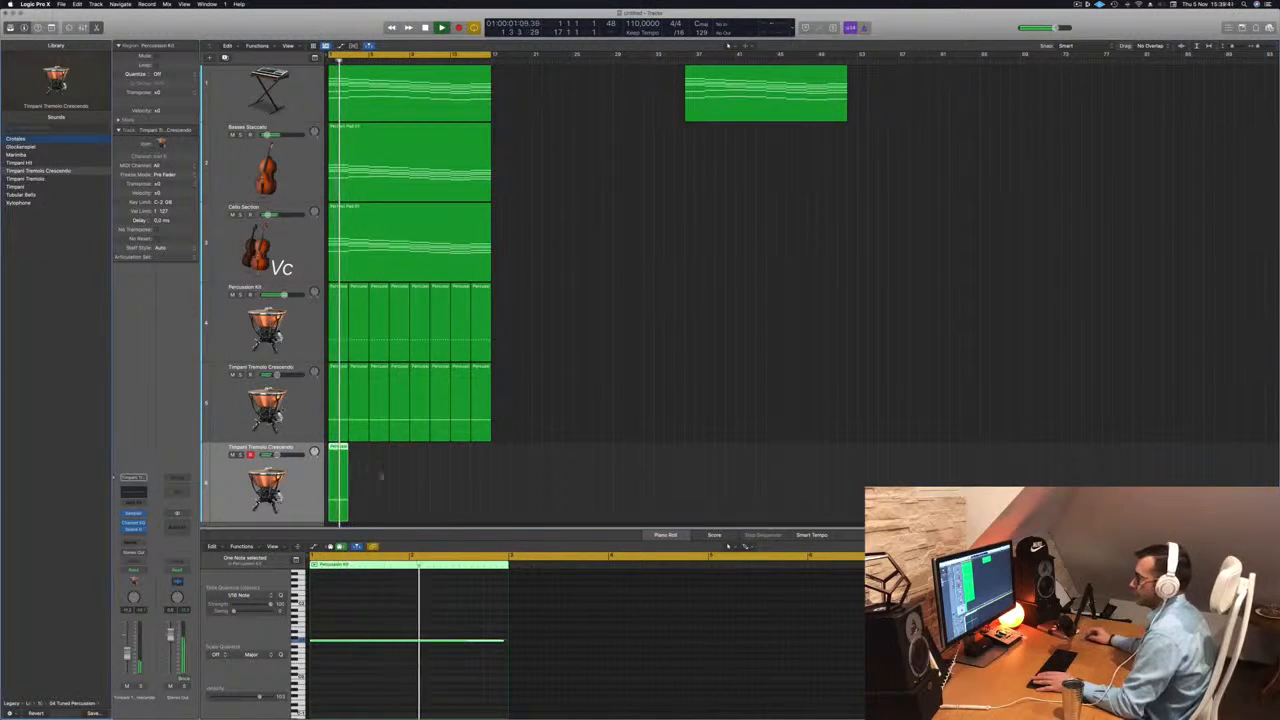
pyautogui.press('Return')
pyautogui.press('Return')
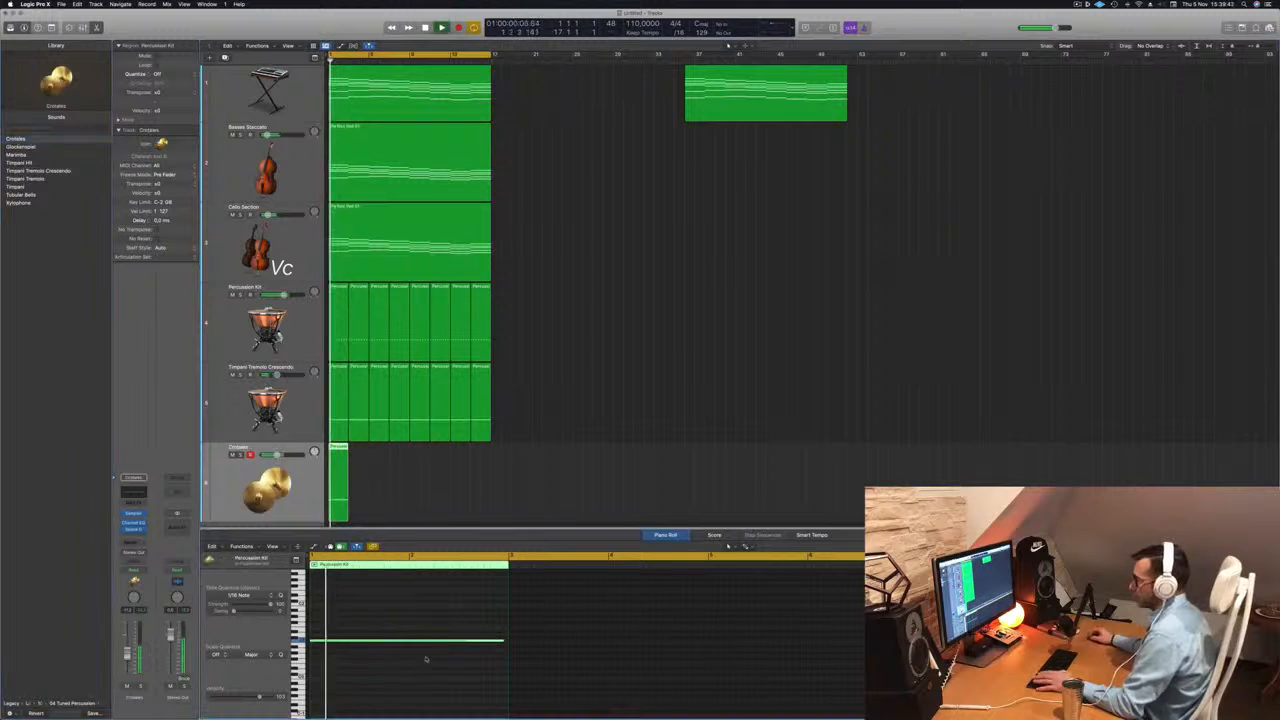
pyautogui.hotkey('alt', 'shift', 'Down')
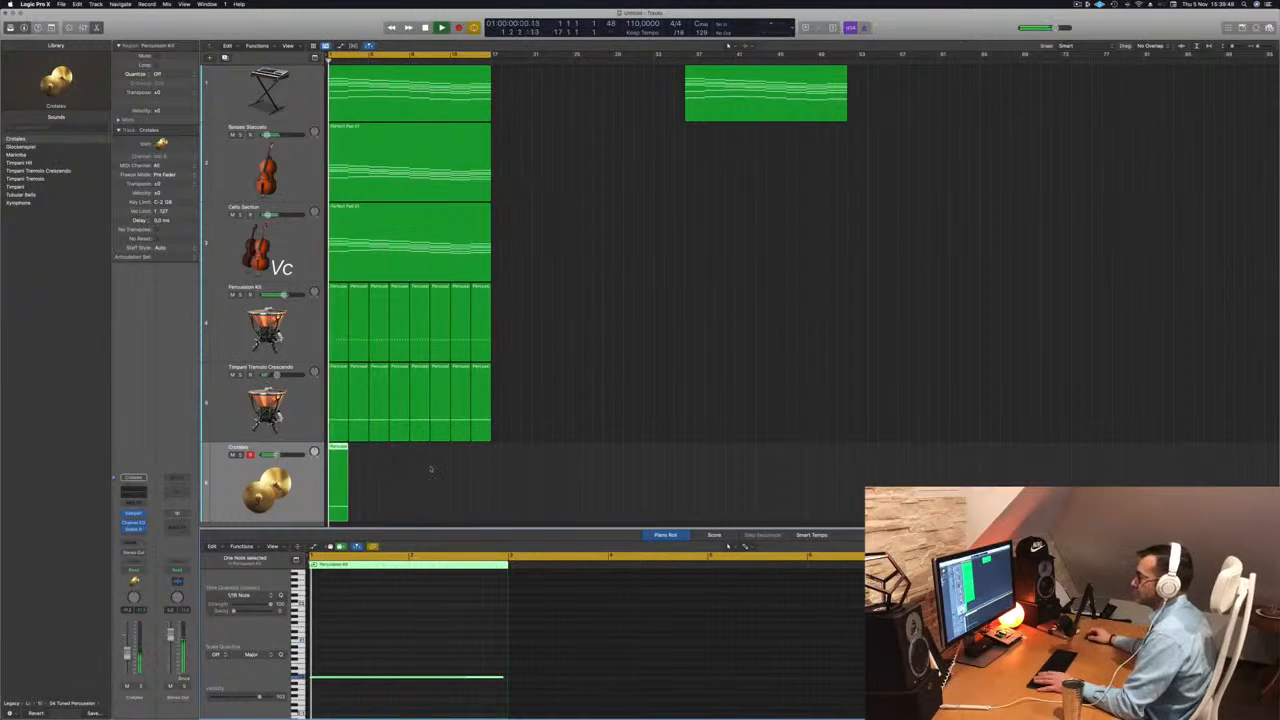
# - Move the Crotales region to start halfway through bar 2 and replay from the beginning
pyautogui.moveTo(342, 449); pyautogui.dragTo(354, 450)
pyautogui.scroll(5, 403, 458)
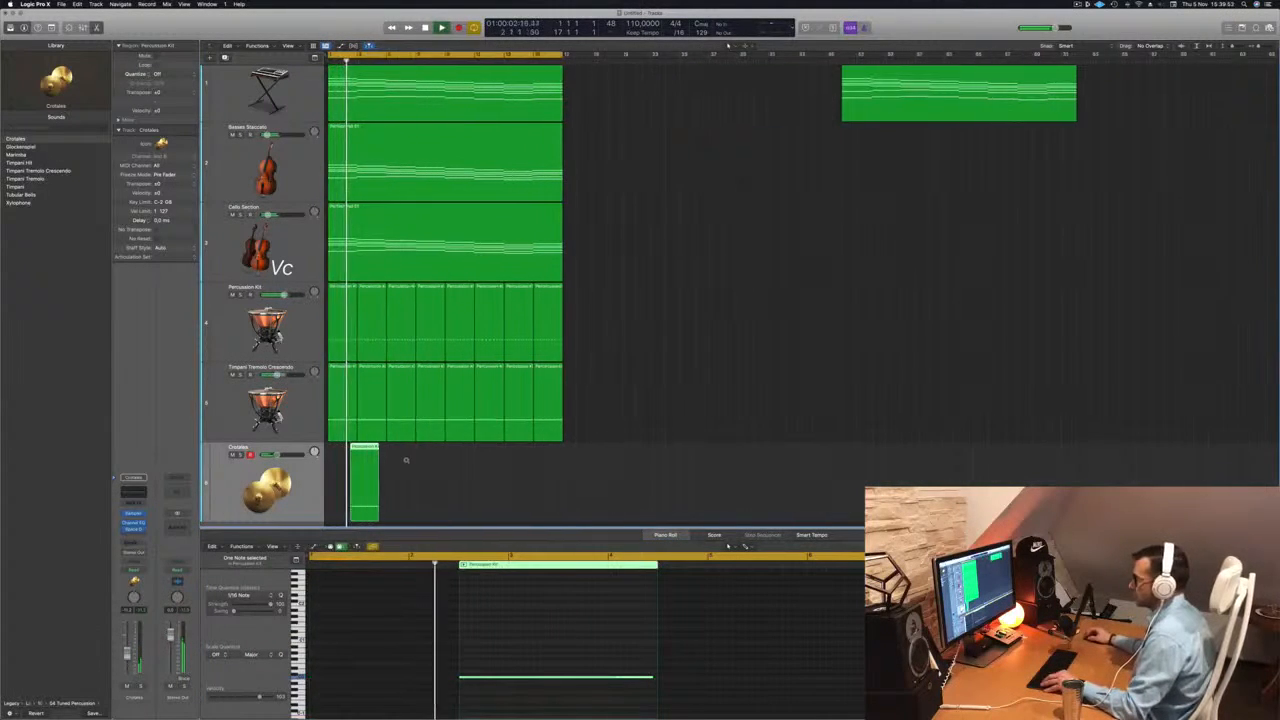
pyautogui.hscroll(-1, 416, 460)
pyautogui.press('Return')
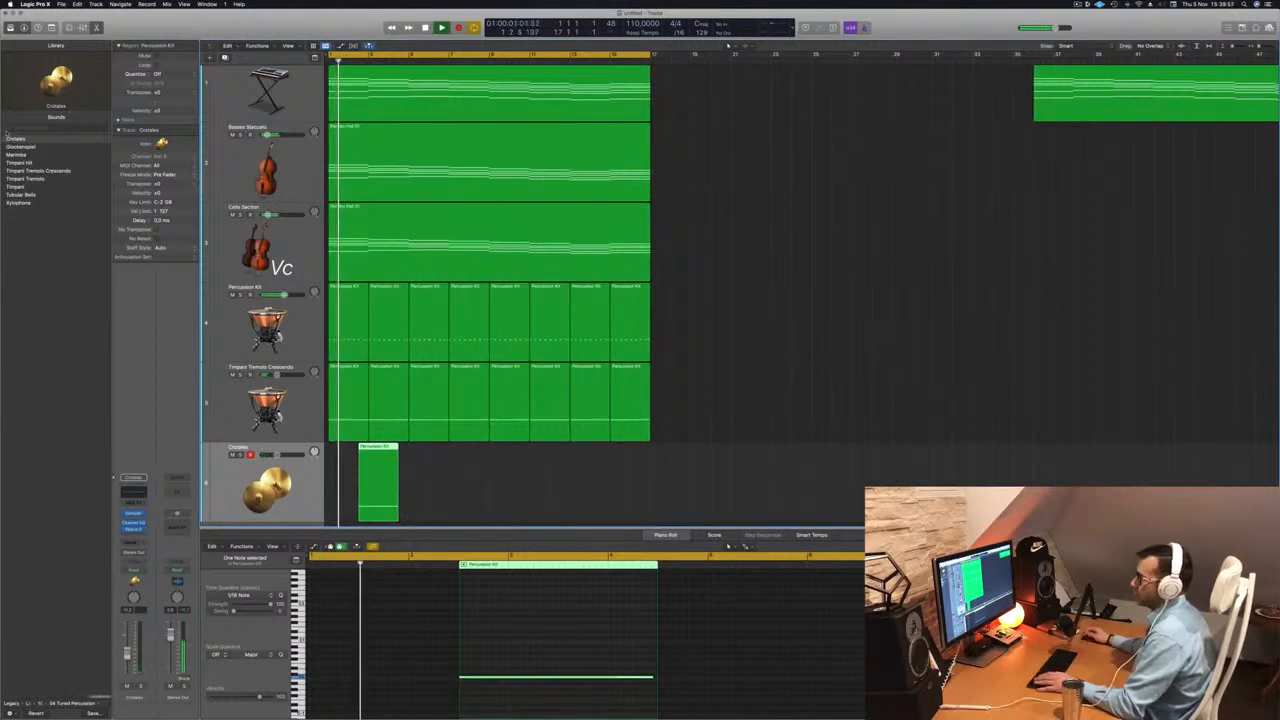
# - Audition Tubular Bells and Xylophone on the bottom track, and settle on the Timpani sound
pyautogui.click(20, 194)
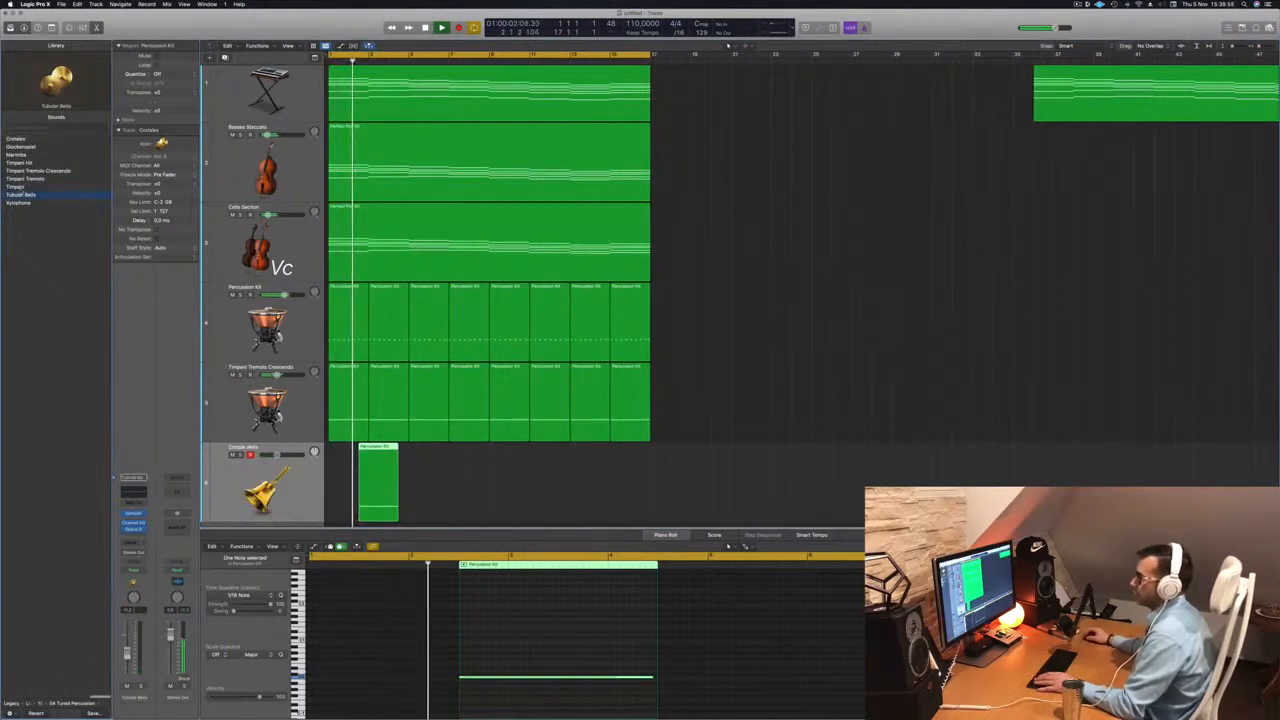
pyautogui.click(20, 203)
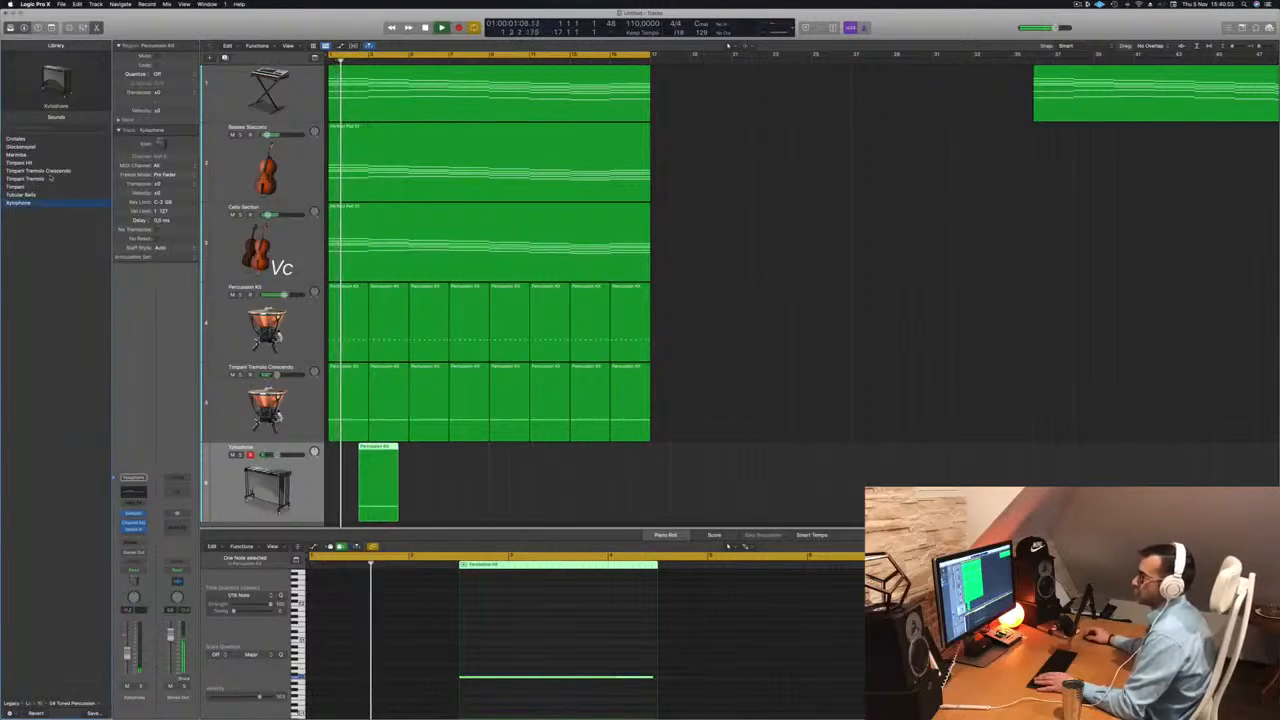
pyautogui.click(15, 187)
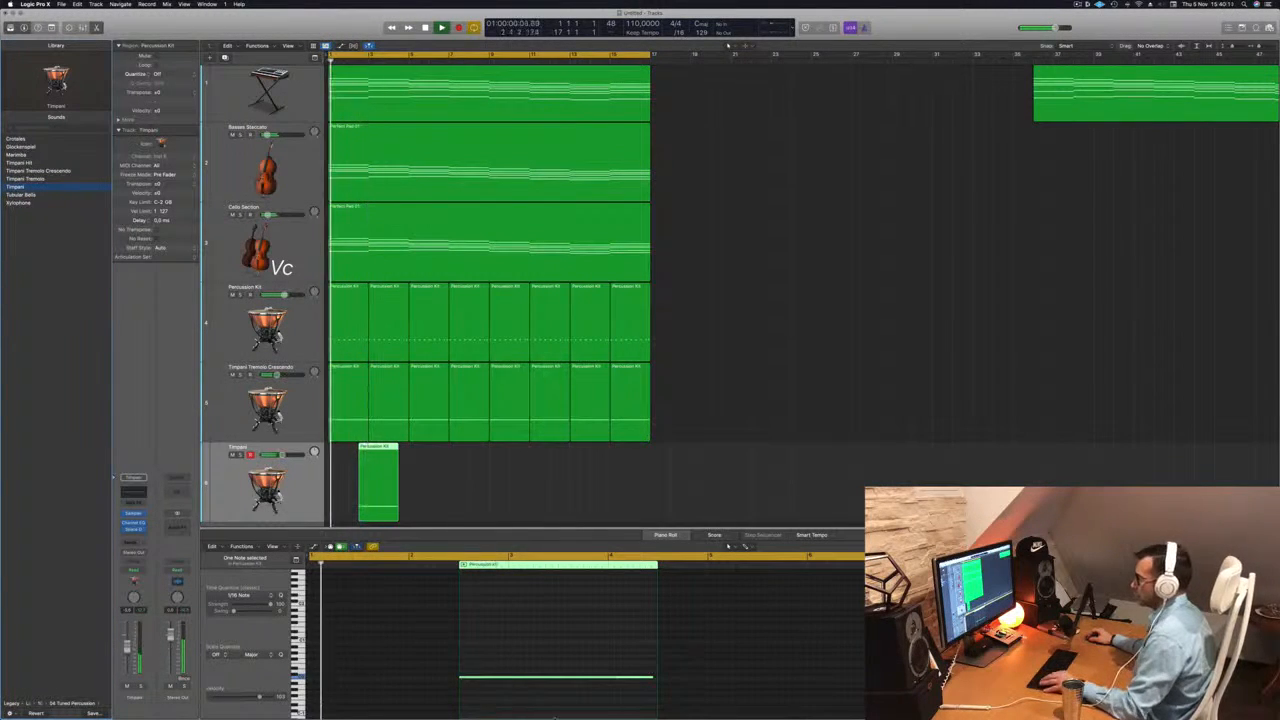
# - Shorten the Timpani note and copy it into a run of four evenly spaced short notes at the region's start
pyautogui.moveTo(651, 678); pyautogui.dragTo(465, 684)
pyautogui.press('super+Right')
pyautogui.press('Return')
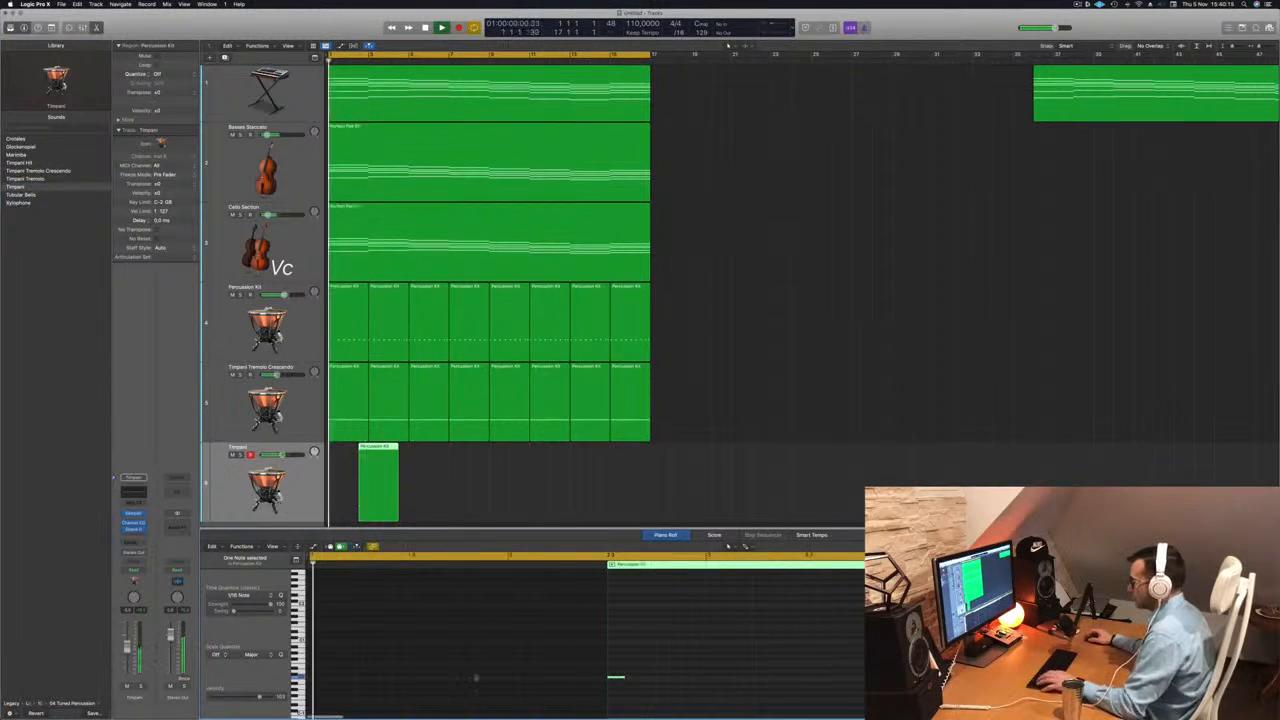
pyautogui.moveTo(617, 679); pyautogui.dragTo(645, 682)
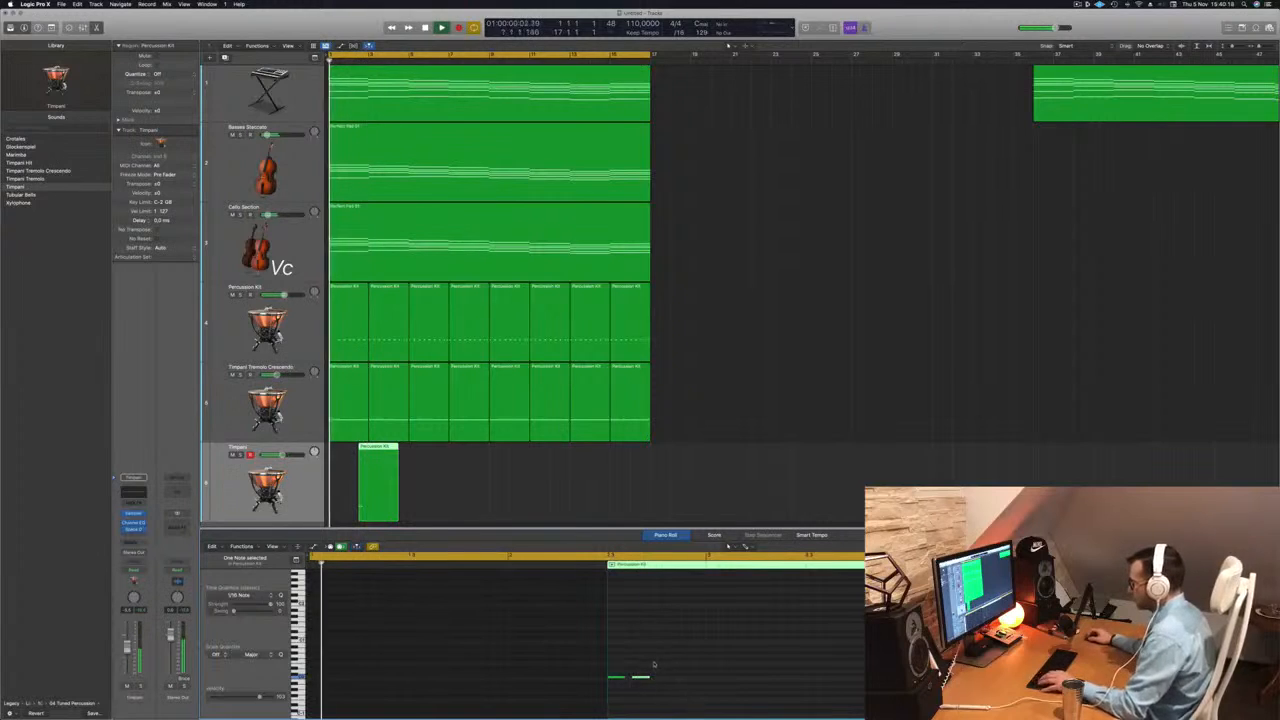
pyautogui.moveTo(656, 661); pyautogui.dragTo(669, 685)
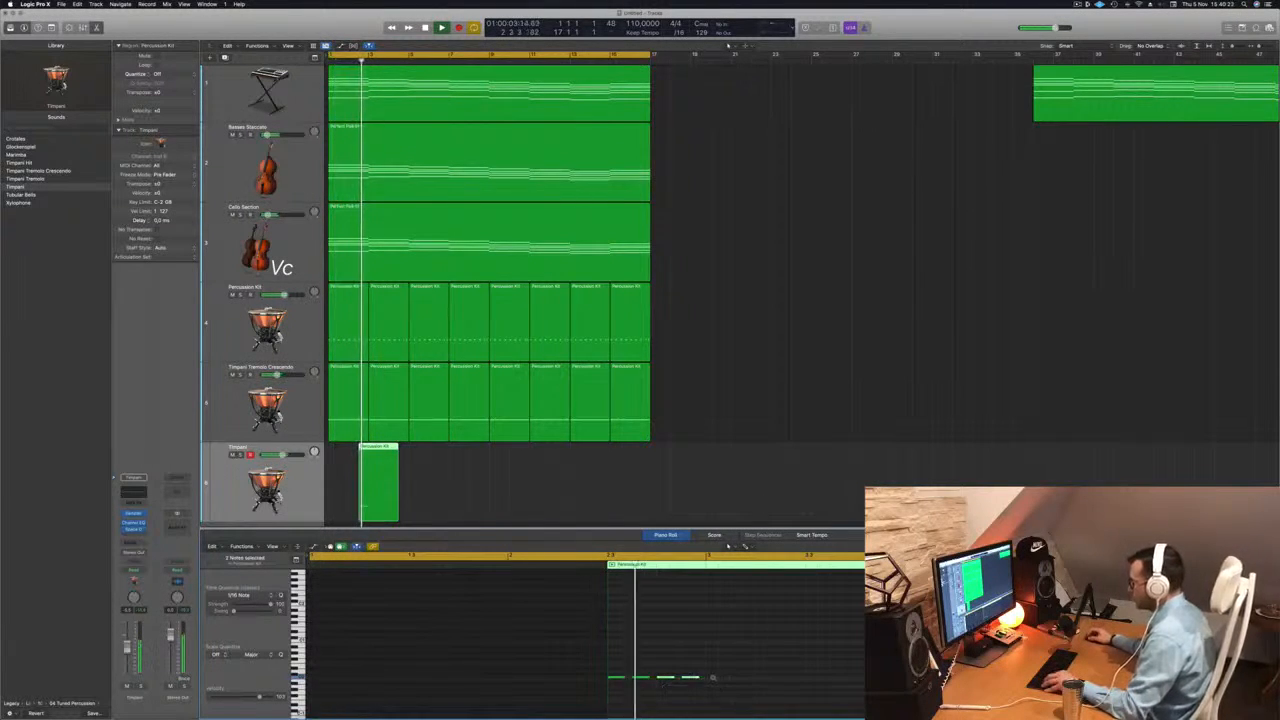
pyautogui.press('super+Left')
pyautogui.press('Return')
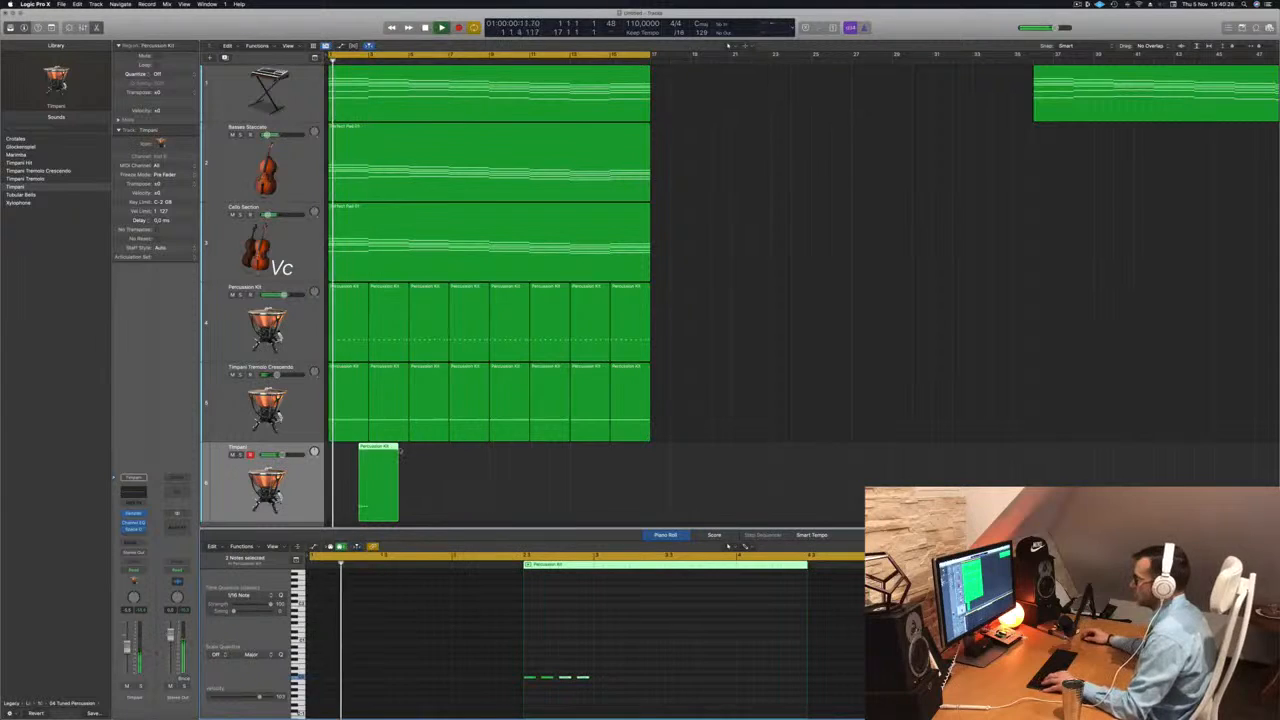
# - Repeat the Timpani region end to end, split the last copy at bar 17 and delete the excess, then select the track's regions
pyautogui.moveTo(375, 447); pyautogui.dragTo(555, 457)
pyautogui.keyDown('shift'); pyautogui.click(378, 470); pyautogui.keyUp('shift')
pyautogui.keyDown('super'); pyautogui.doubleClick(650, 449); pyautogui.keyUp('super')
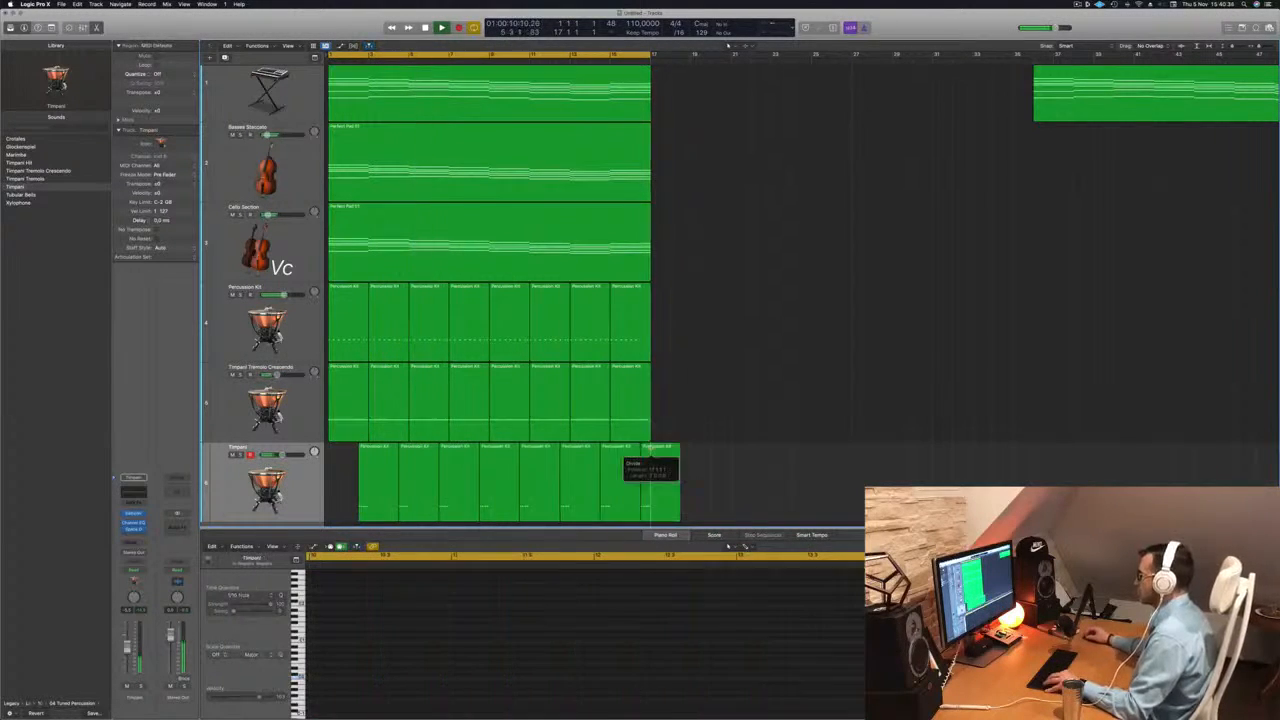
pyautogui.press('Delete')
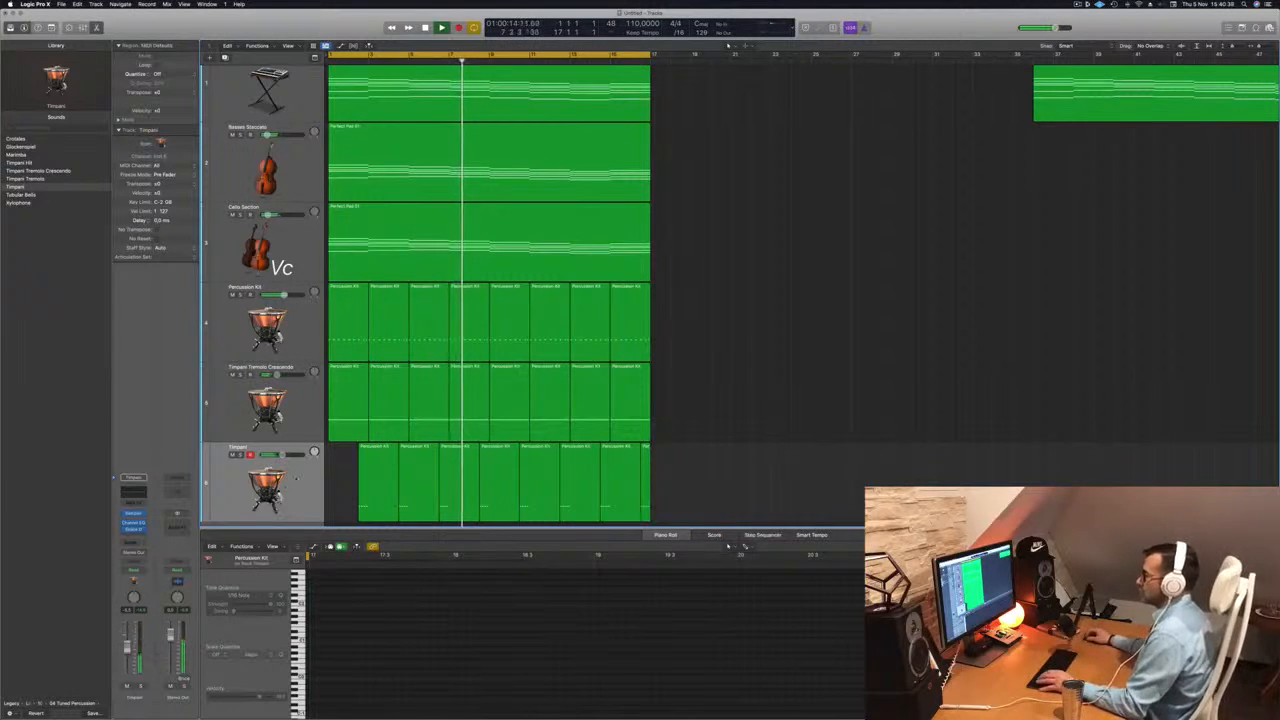
pyautogui.click(264, 484)
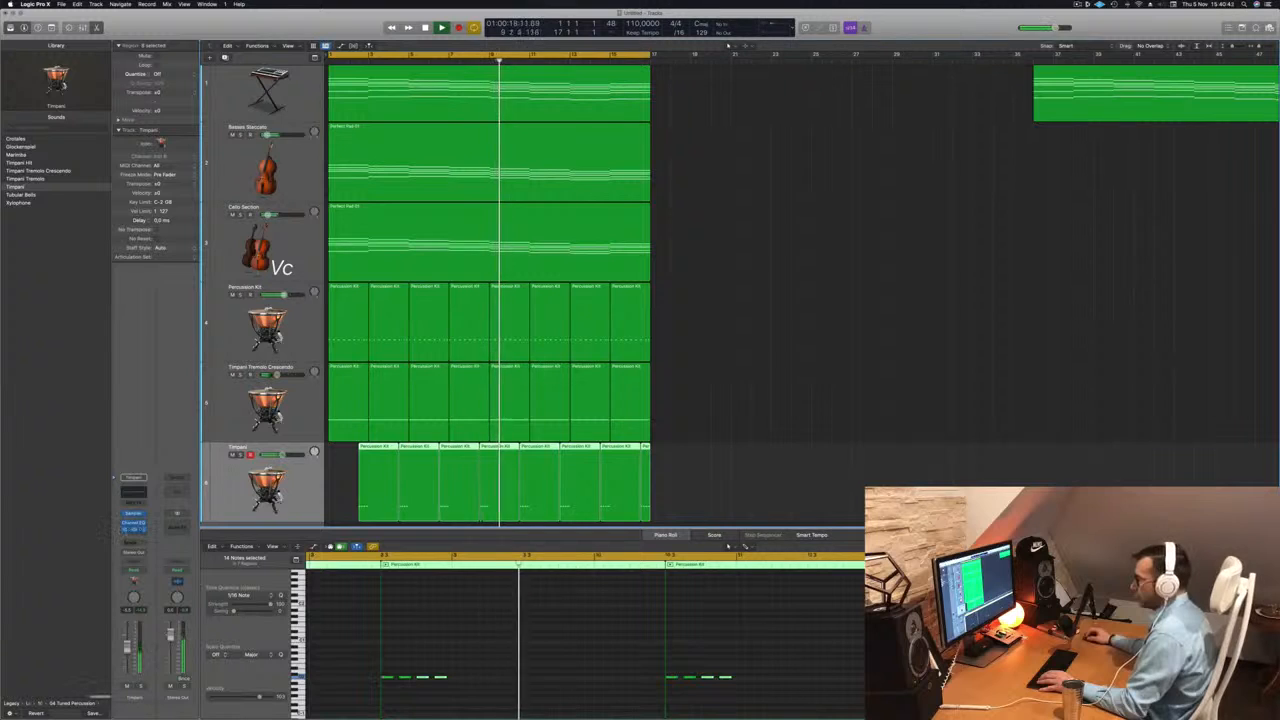
pyautogui.click(218, 420)
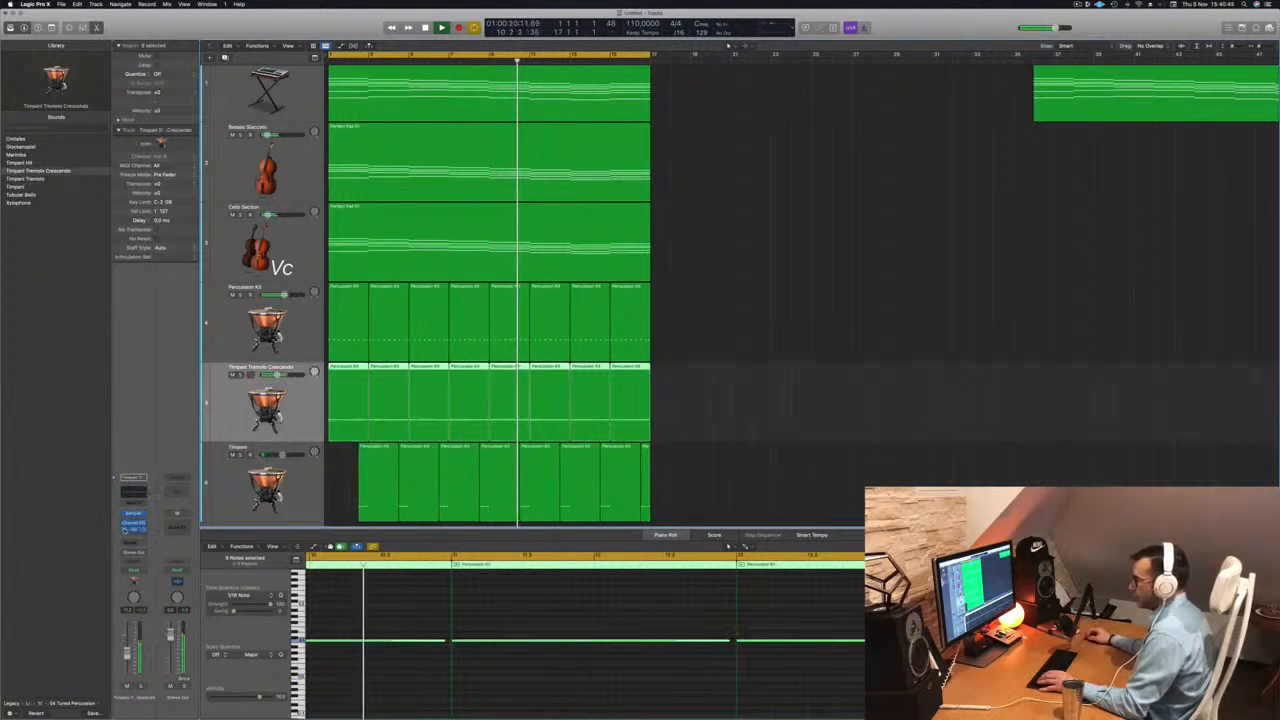
pyautogui.click(230, 338)
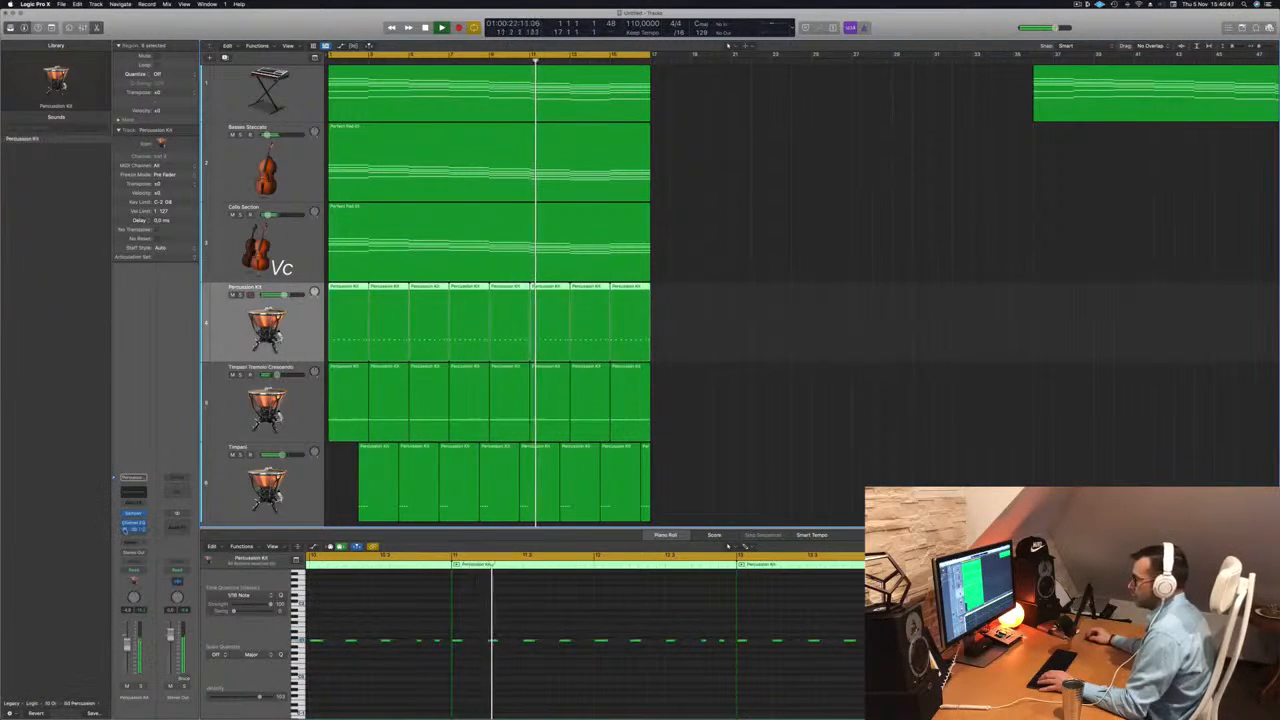
pyautogui.click(670, 405)
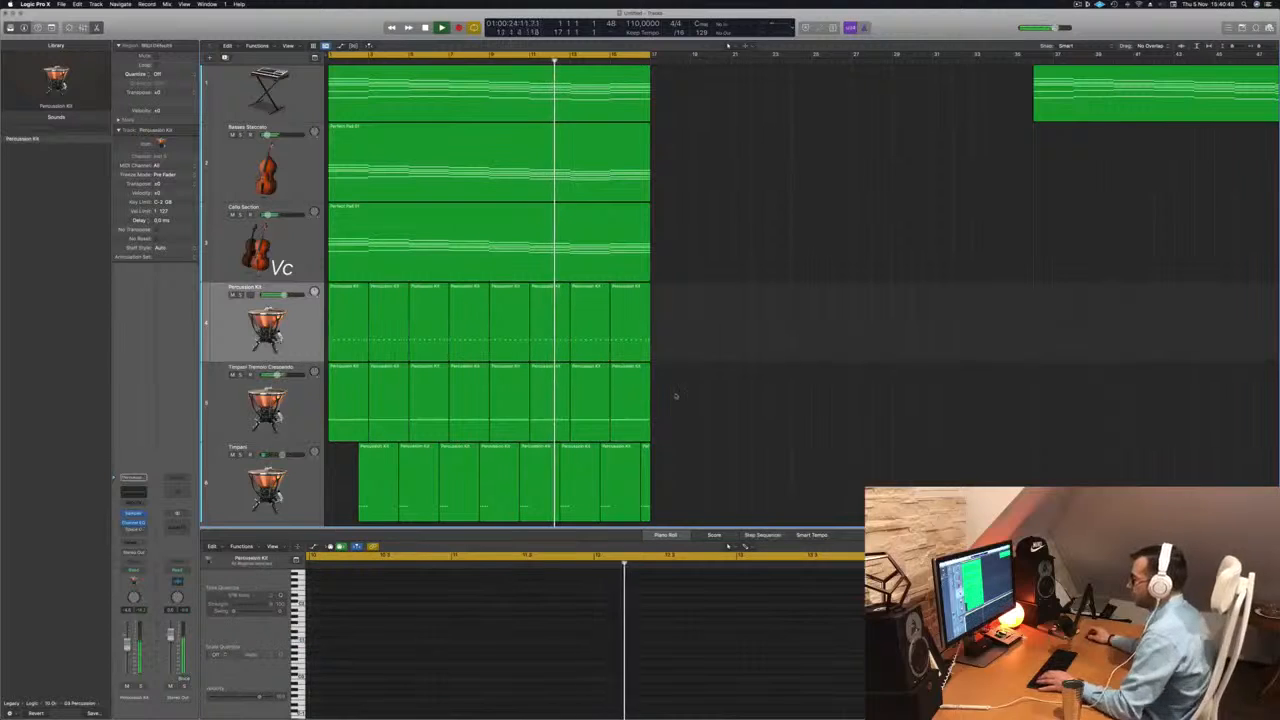
pyautogui.click(302, 490)
pyautogui.scroll(-2, 310, 485)
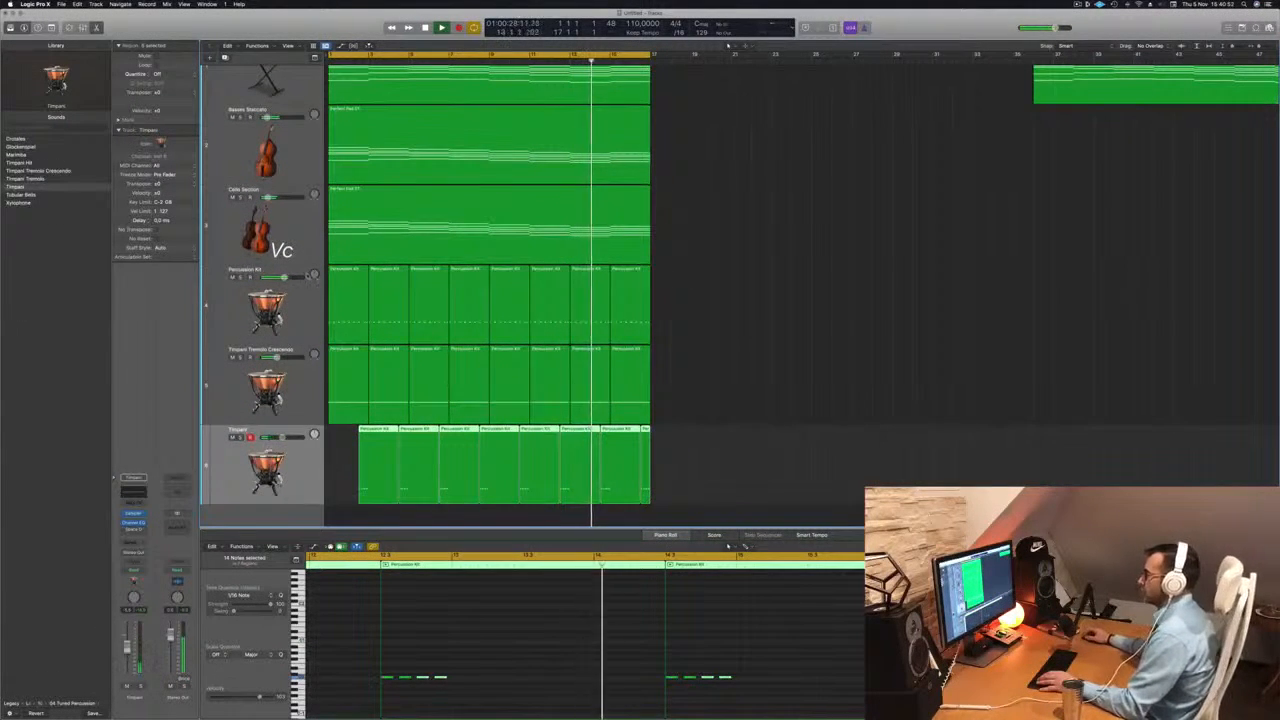
# - Duplicate the upper Percussion Kit track and copy its first region onto the new track
pyautogui.click(304, 312)
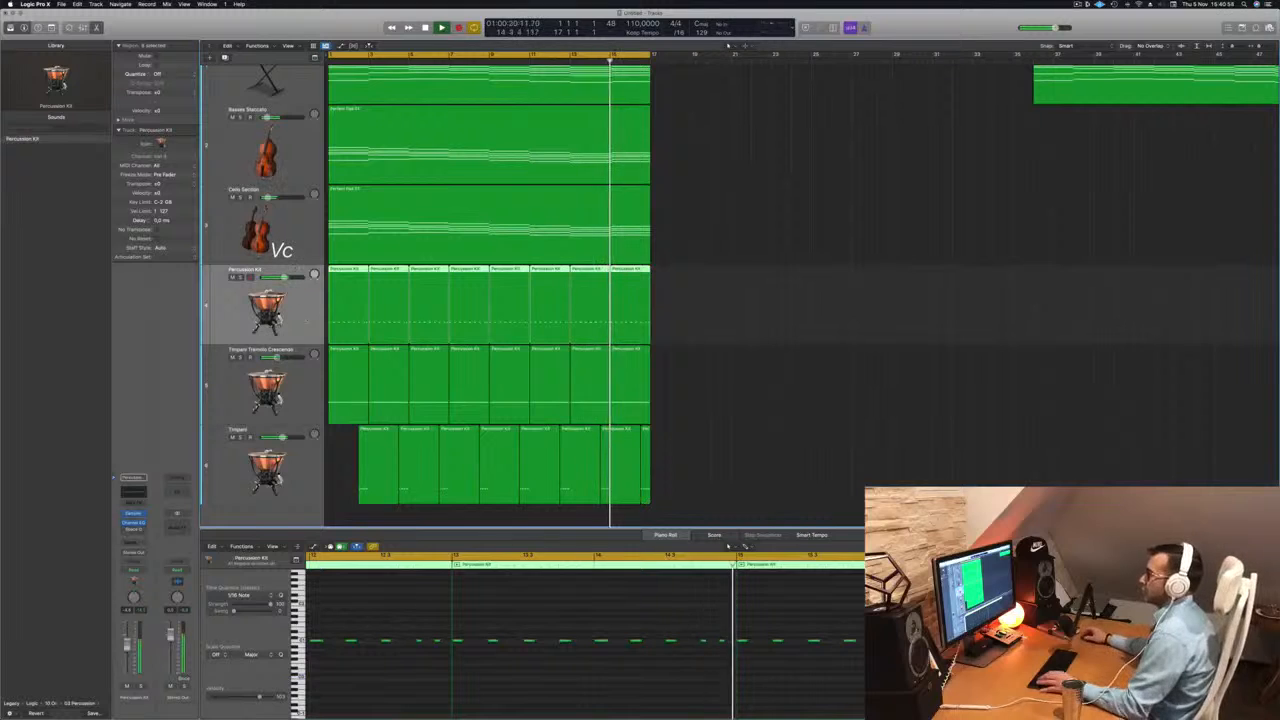
pyautogui.press('super+d')
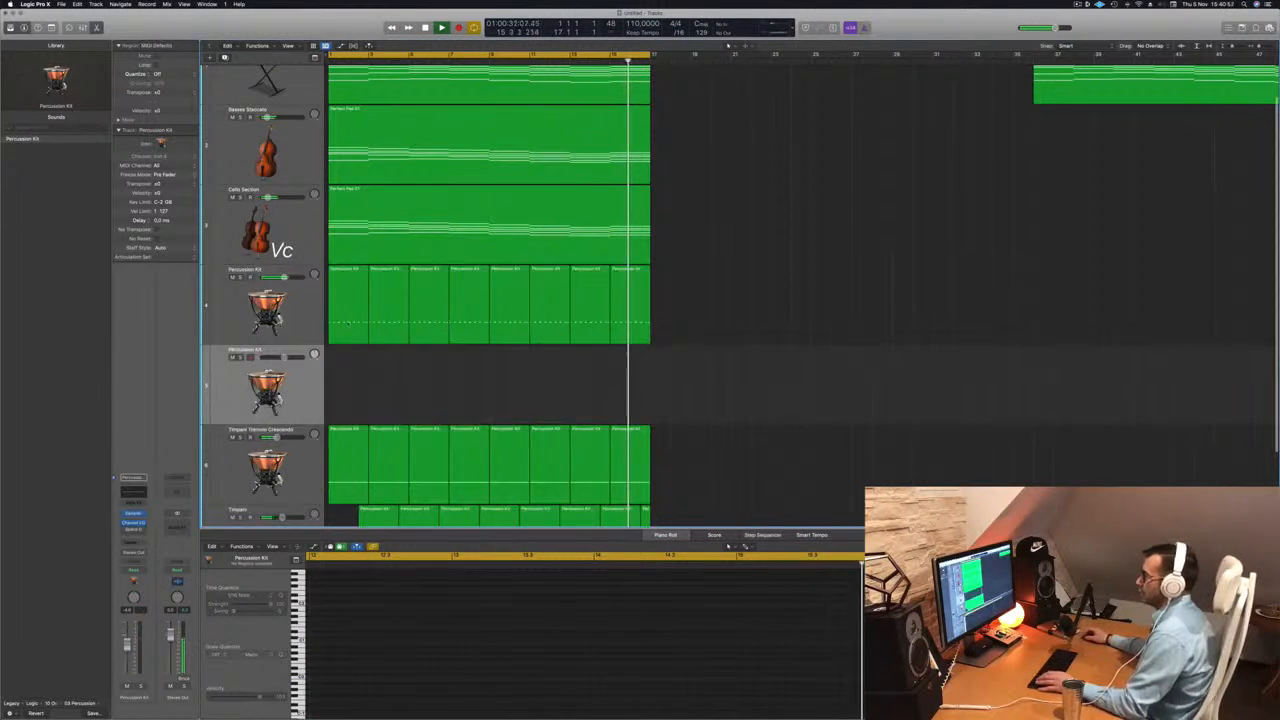
pyautogui.moveTo(347, 296); pyautogui.dragTo(347, 378)
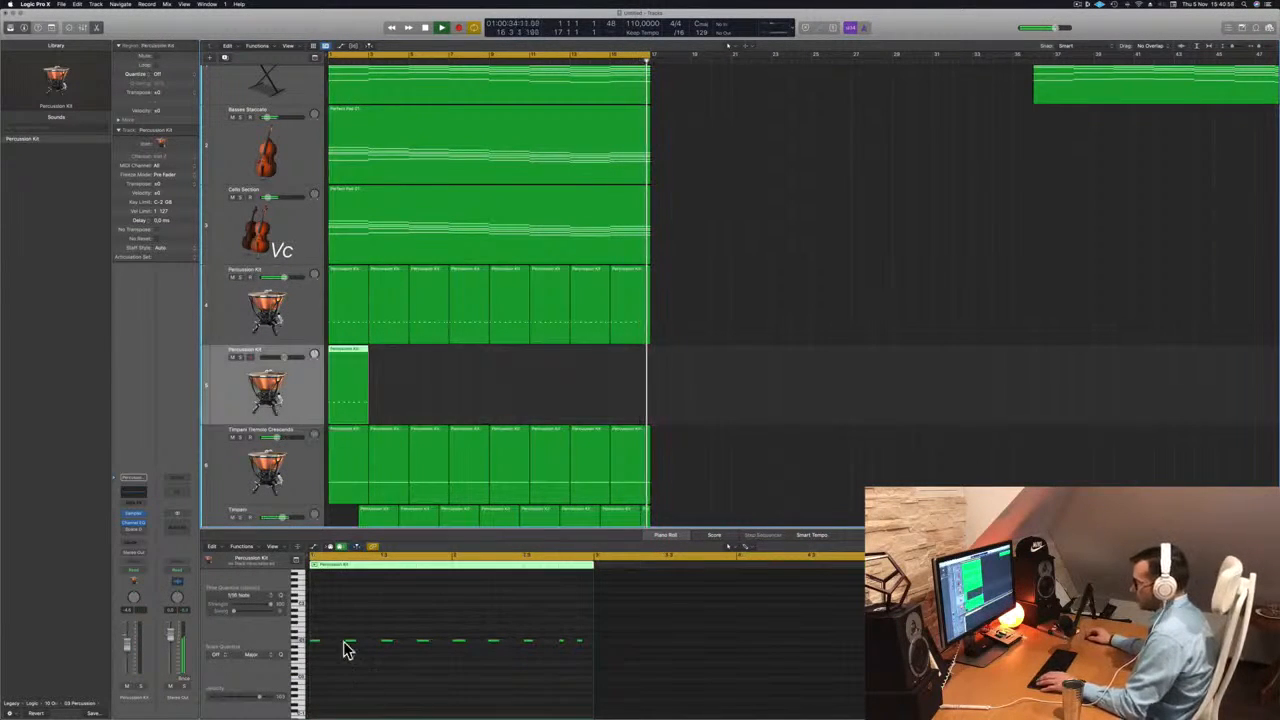
# - Shift the copied region's notes an eighth note later so they fall off the beat, and transpose them up slightly
pyautogui.moveTo(317, 636); pyautogui.dragTo(531, 656)
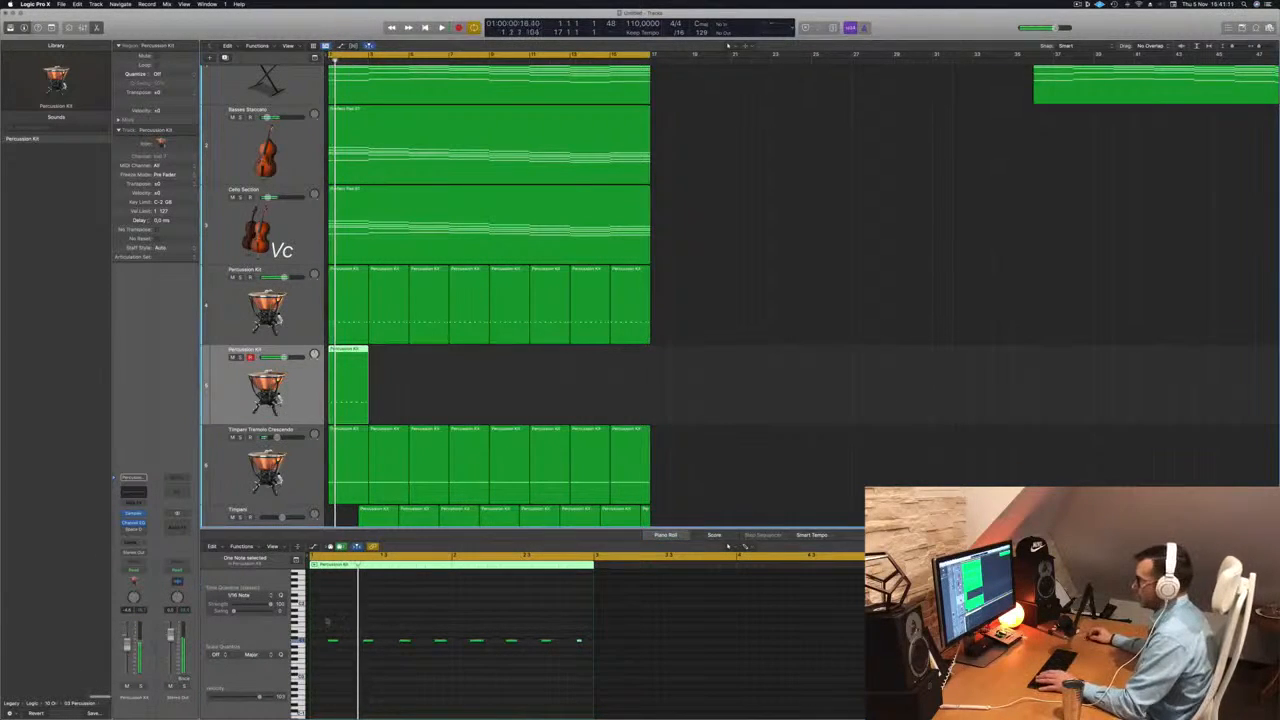
pyautogui.moveTo(326, 621); pyautogui.dragTo(691, 684)
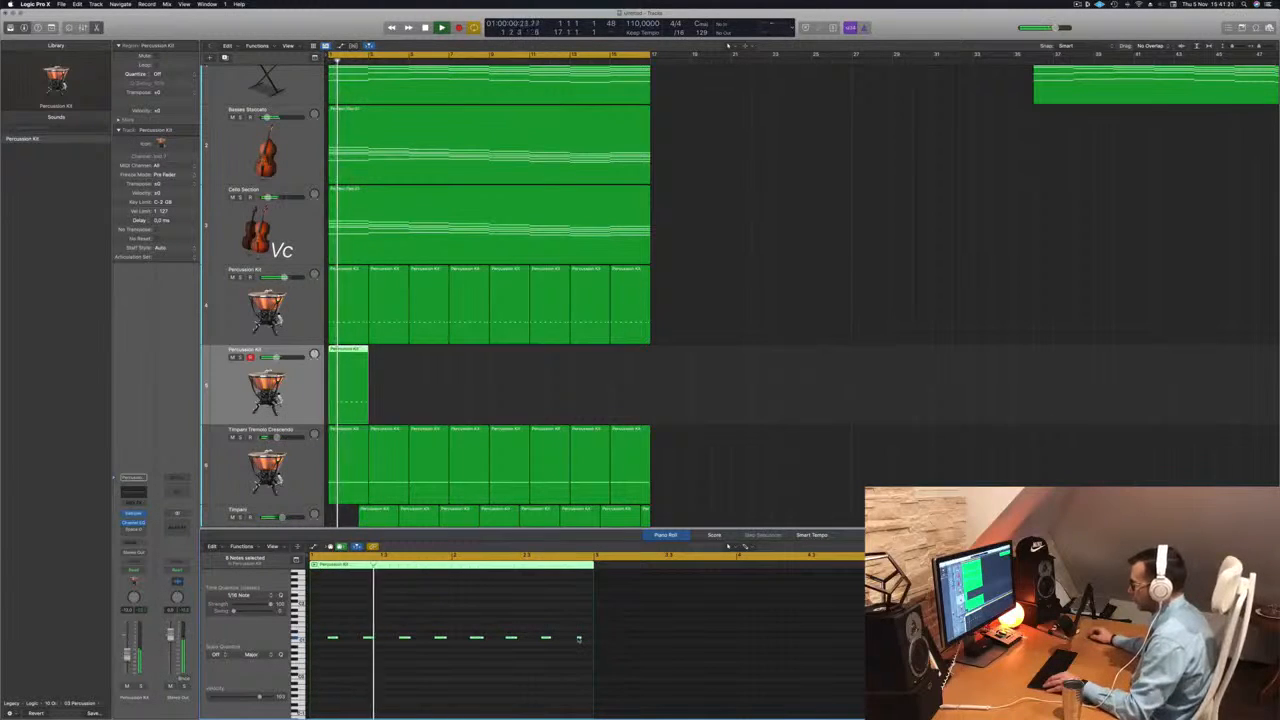
pyautogui.press('space')
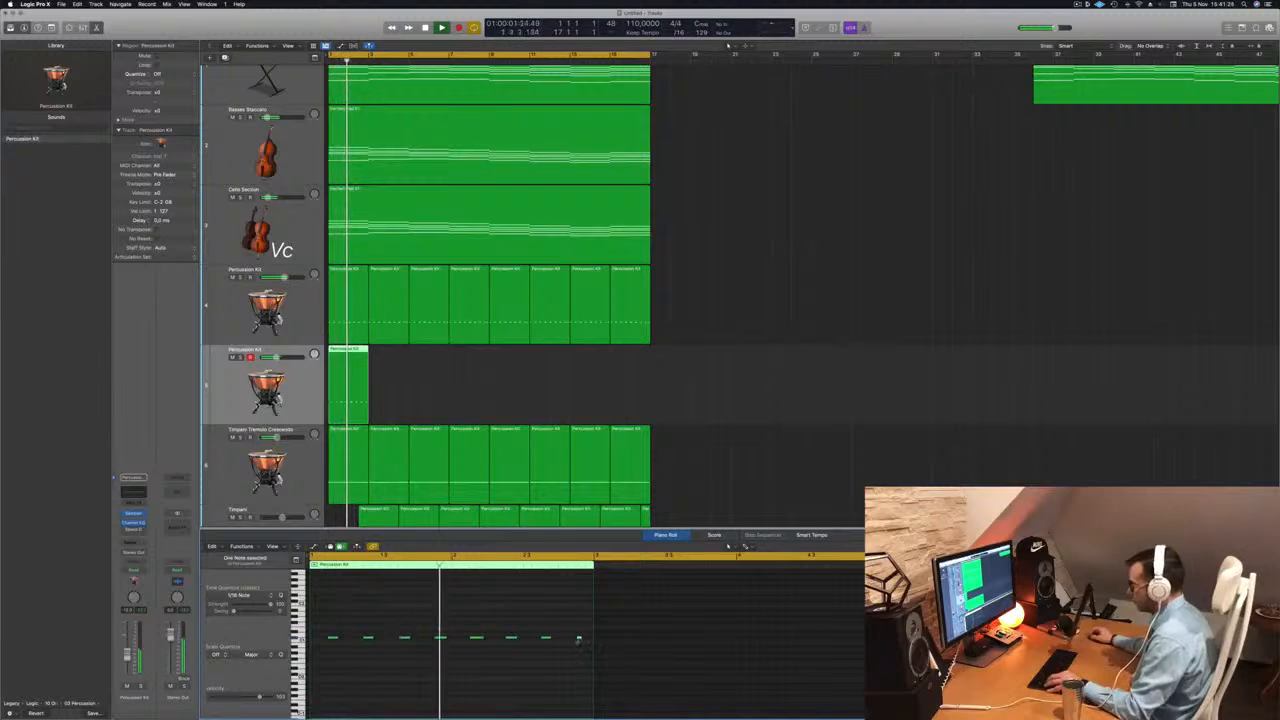
# - Copy the region's last note to an eighth note earlier and check the rhythm in playback
pyautogui.moveTo(578, 640); pyautogui.dragTo(562, 641)
pyautogui.press('super+Left')
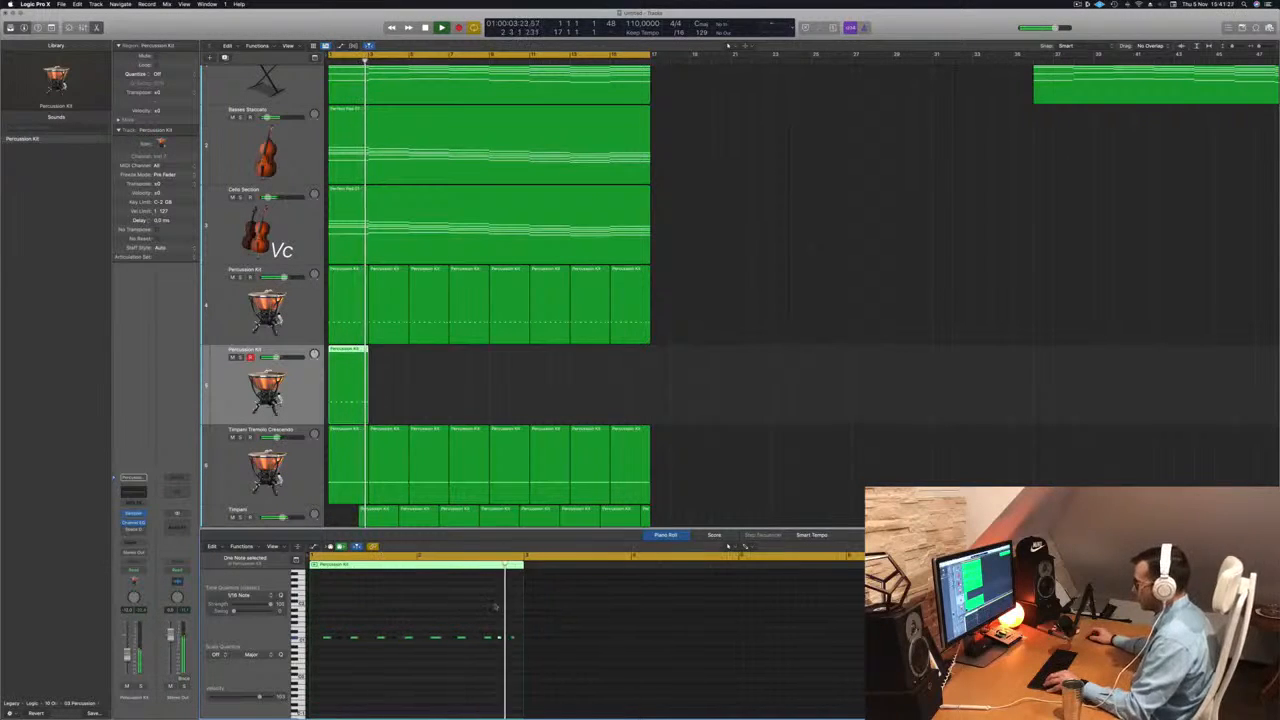
pyautogui.press('space')
# - Repeat the edited off-beat region end to end along its track up to bar 17
pyautogui.moveTo(351, 361); pyautogui.dragTo(420, 362)
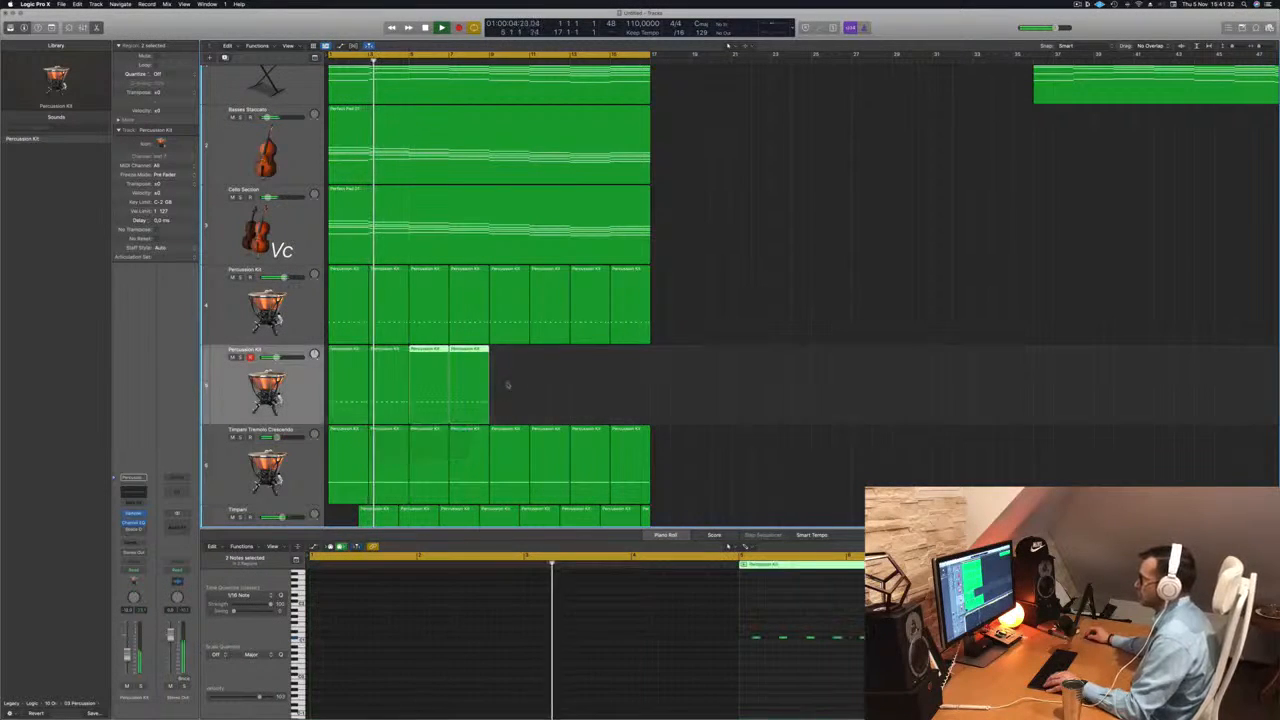
pyautogui.moveTo(344, 350); pyautogui.dragTo(489, 372)
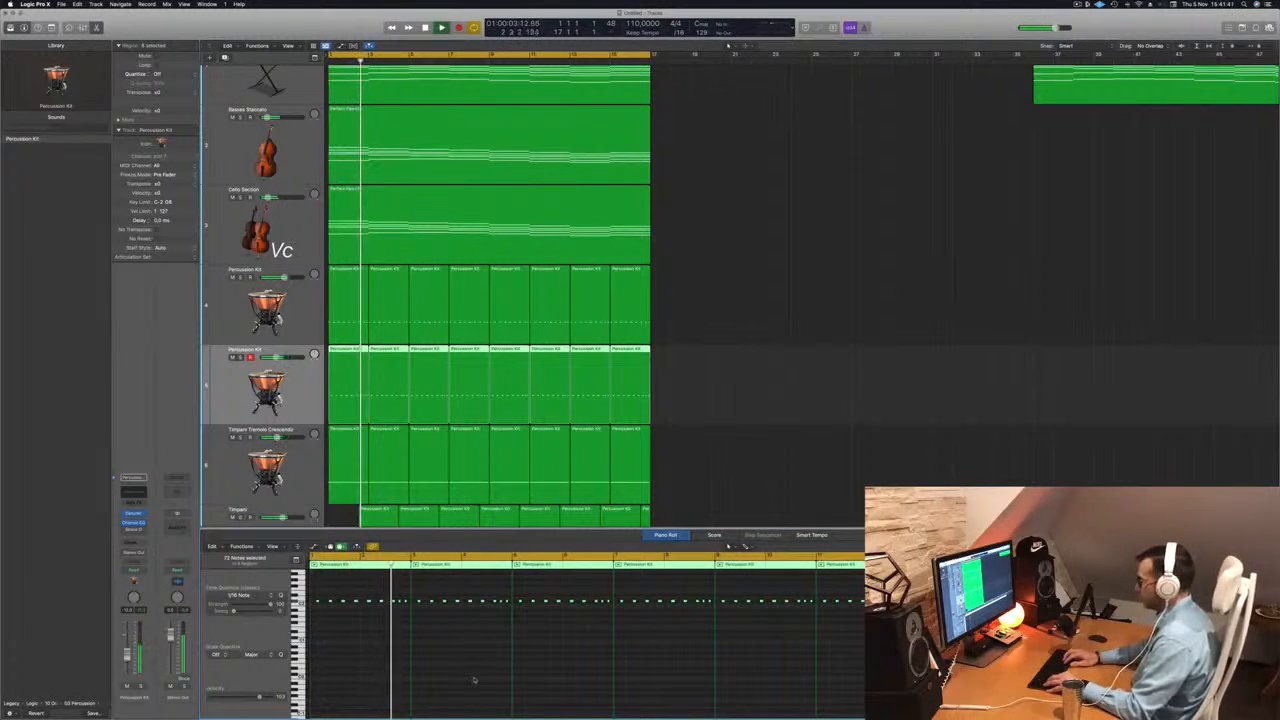
# - Transpose the notes in all regions of the duplicated Percussion Kit track upwards and raise its level while replaying from the start
pyautogui.scroll(2, 474, 680)
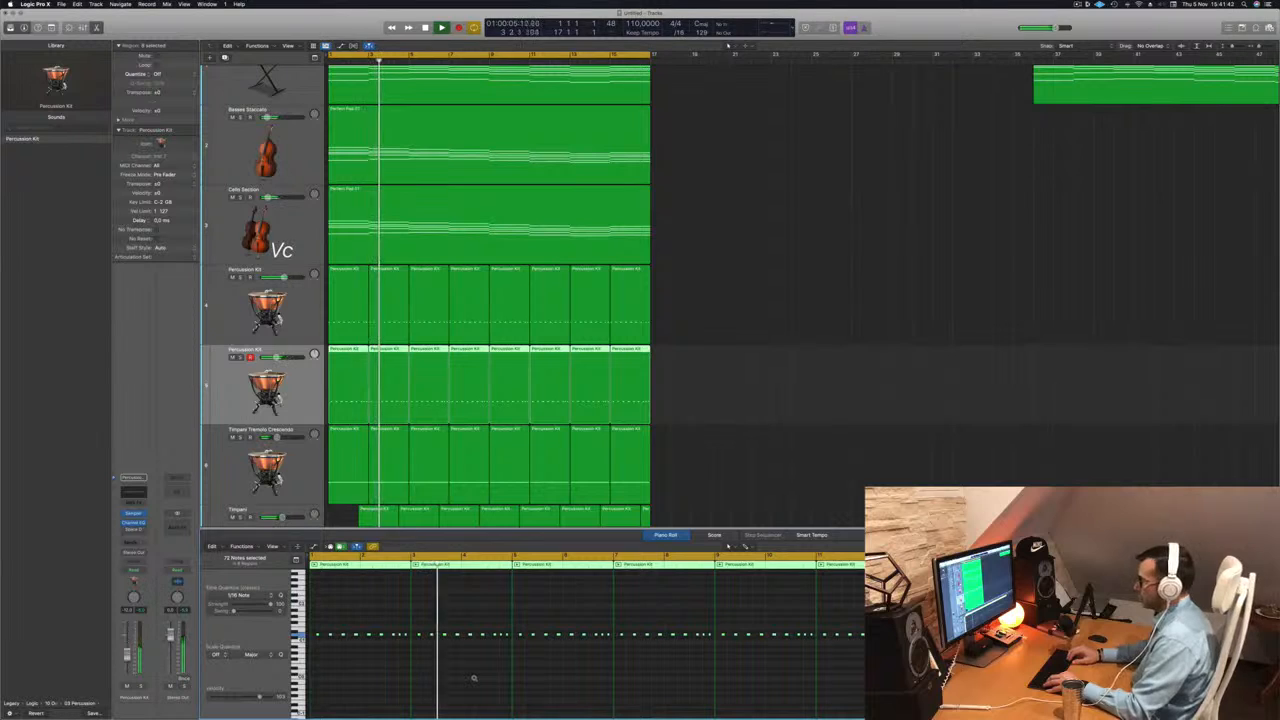
pyautogui.hotkey('alt', 'Up')
pyautogui.hotkey('alt', 'Up')
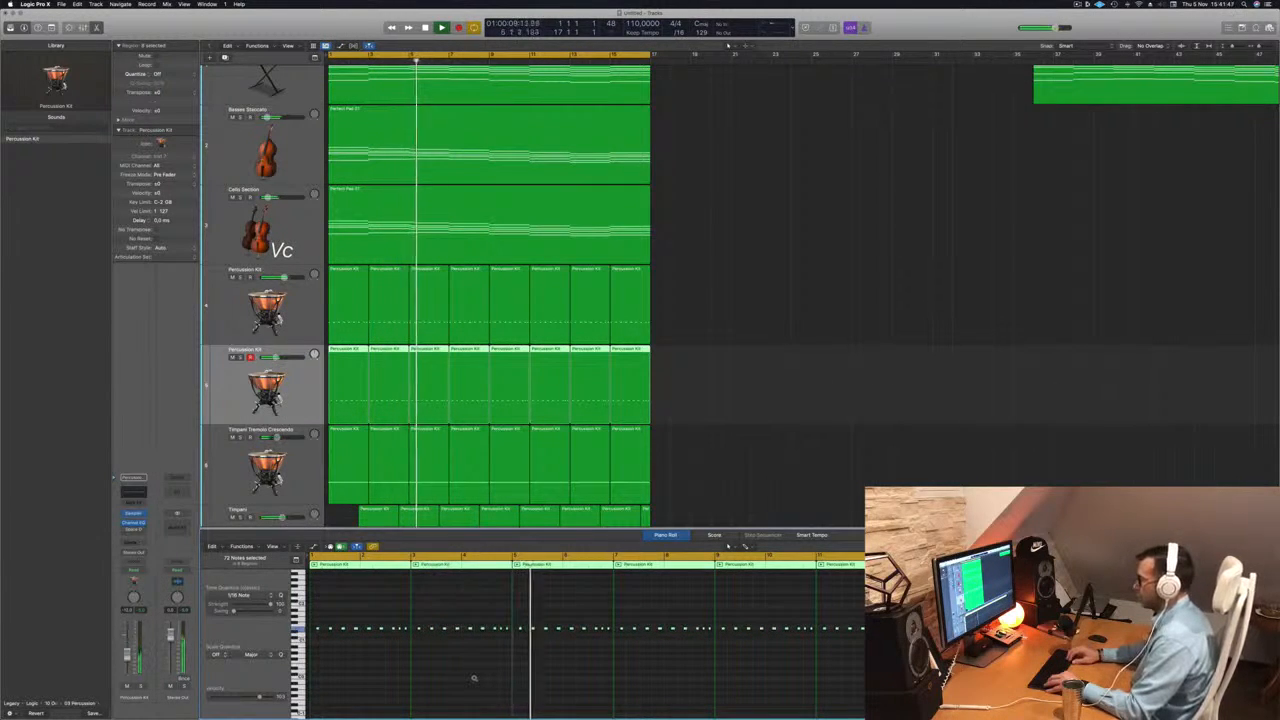
pyautogui.press('Return')
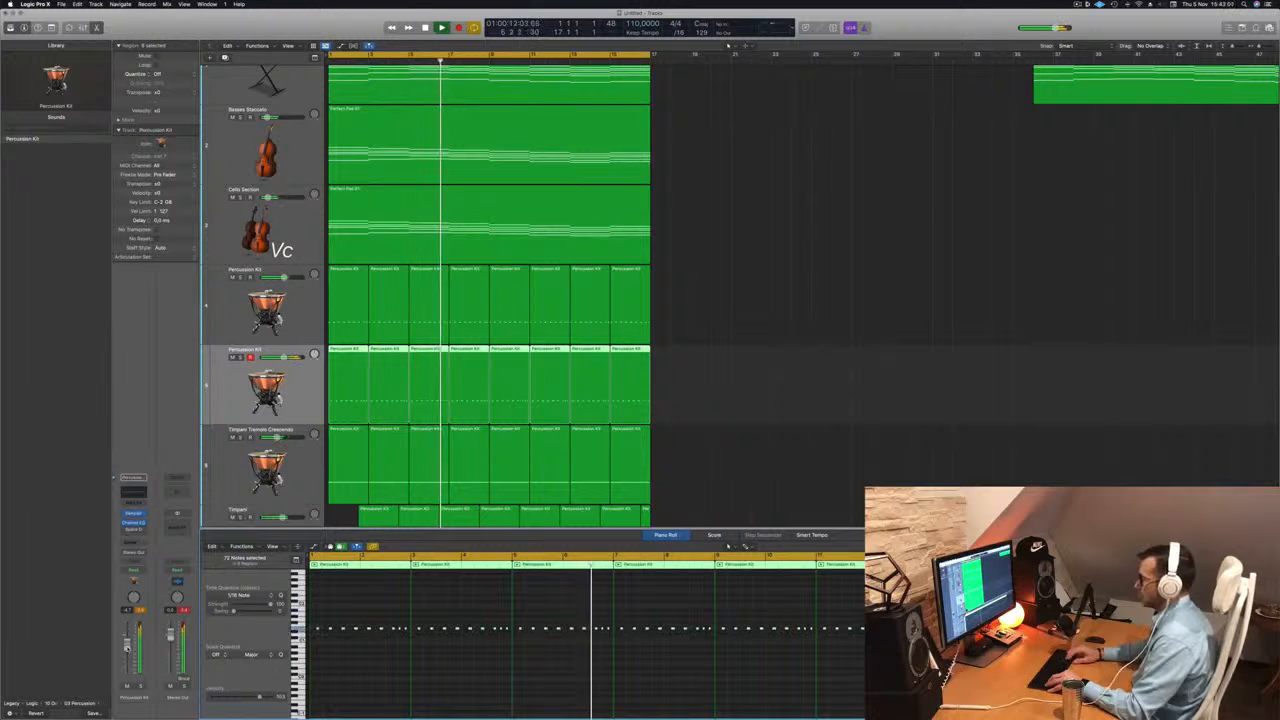
pyautogui.press('Return')
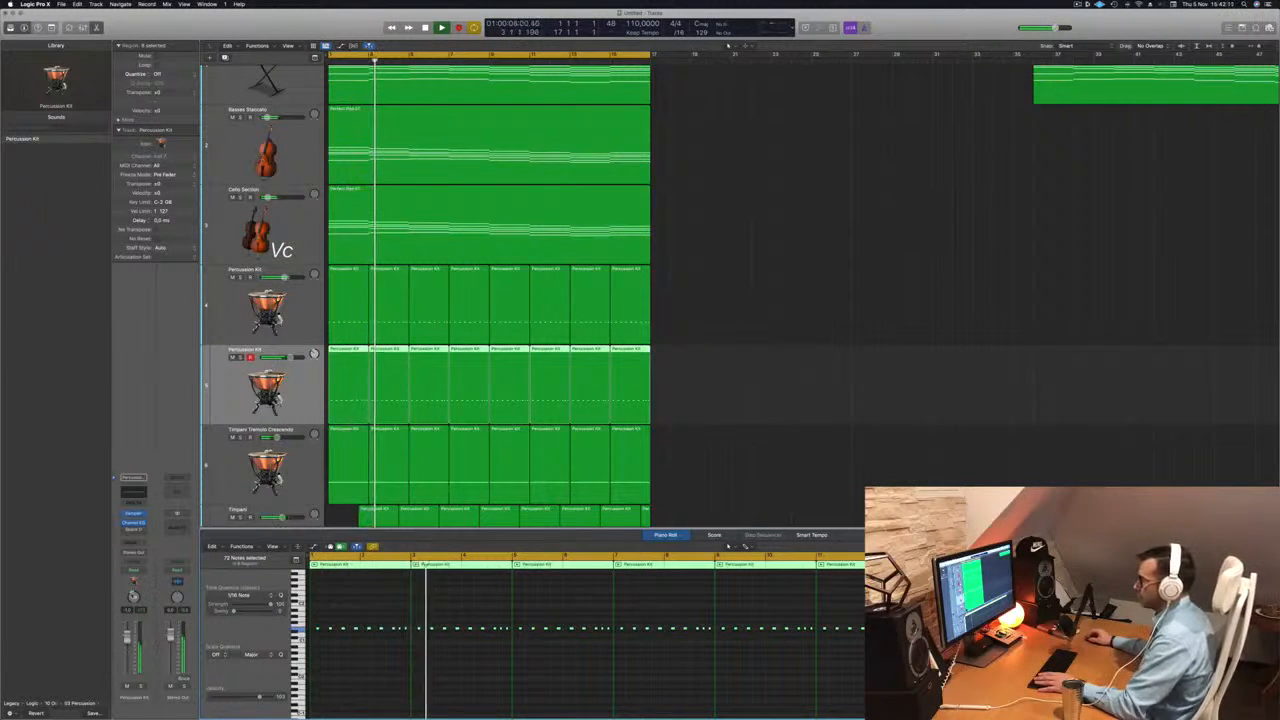
# - Mute the Cello Section track, replay from the start to compare the mix without it, and unmute the track
pyautogui.click(680, 313)
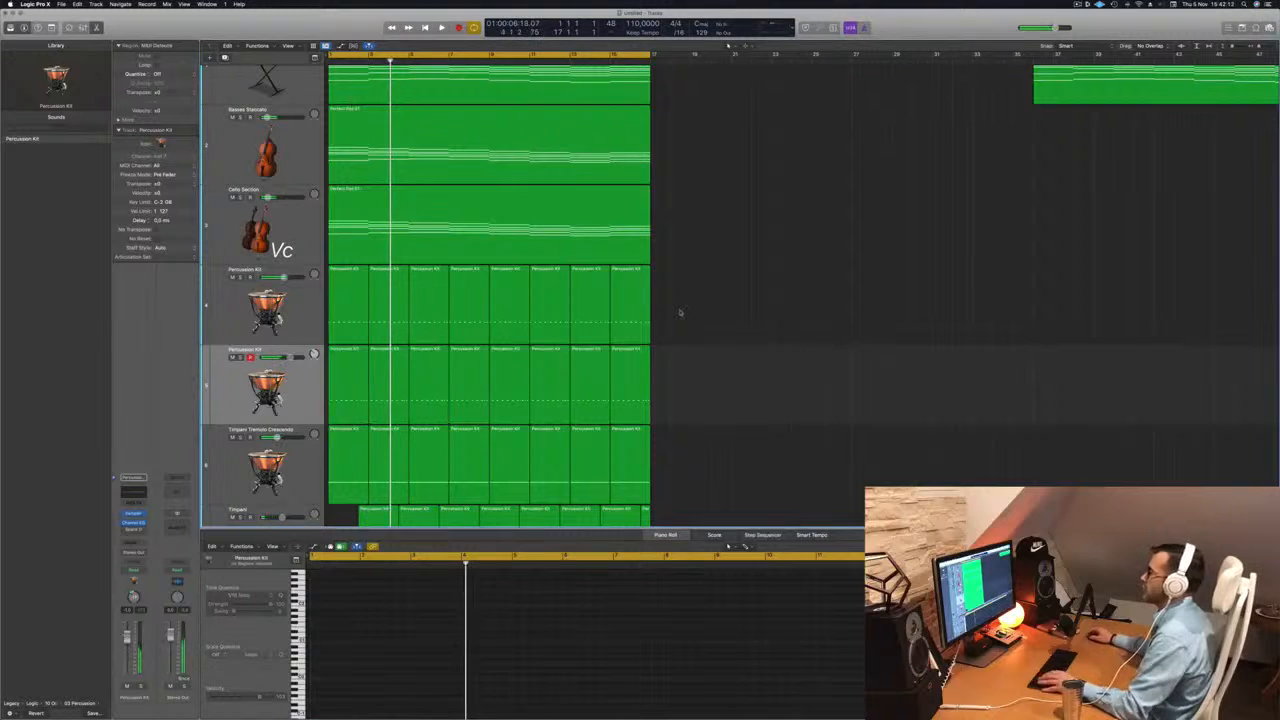
pyautogui.scroll(-8, 723, 308)
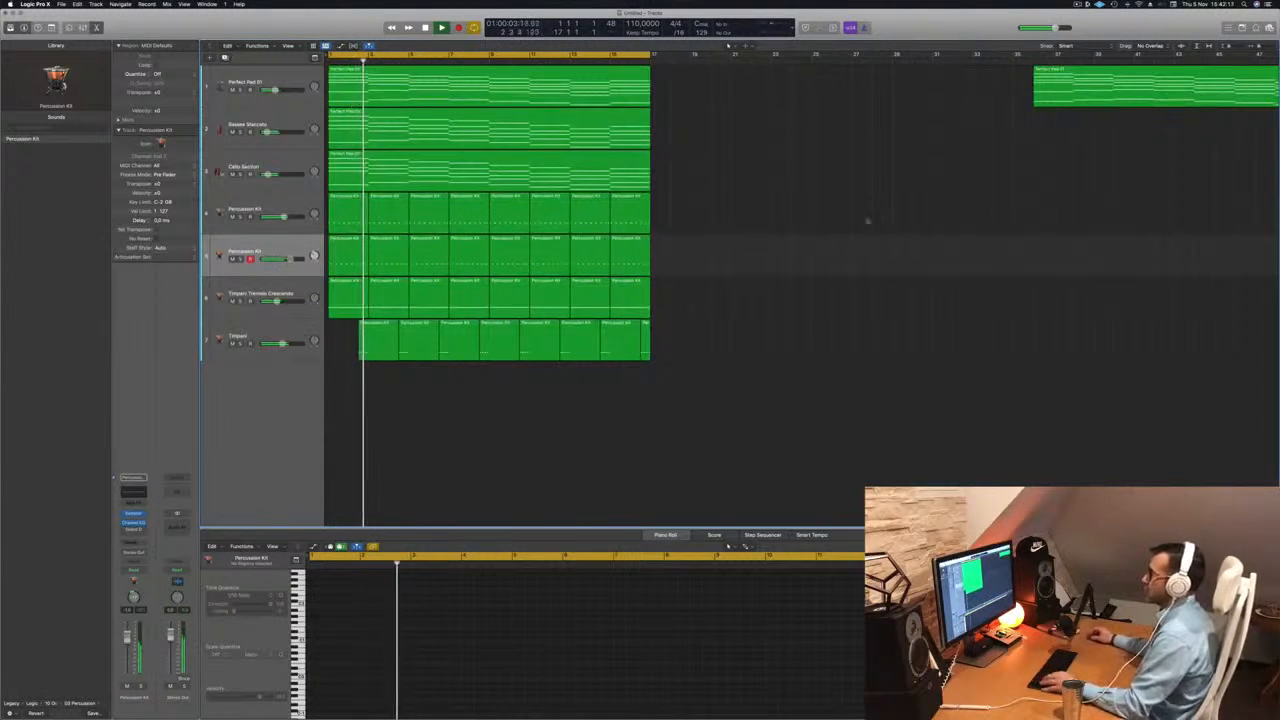
pyautogui.hscroll(3, 791, 314)
pyautogui.hscroll(-3, 820, 311)
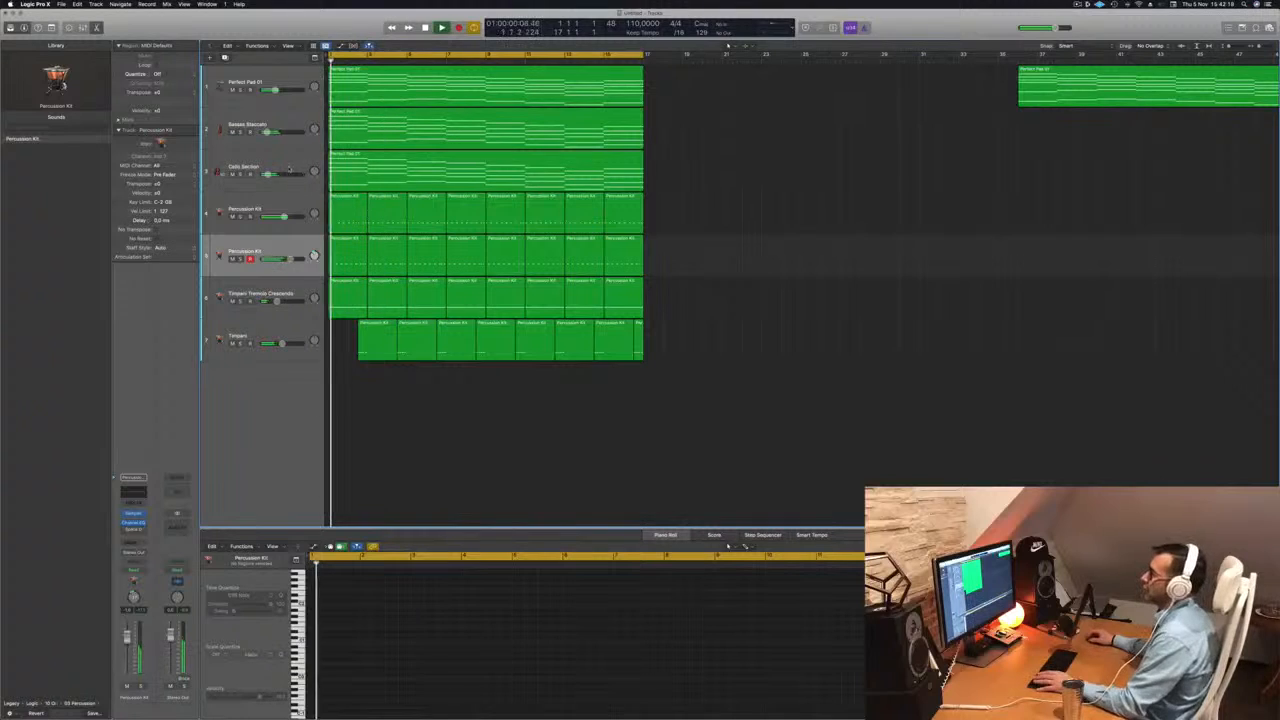
pyautogui.click(234, 175)
pyautogui.click(262, 162)
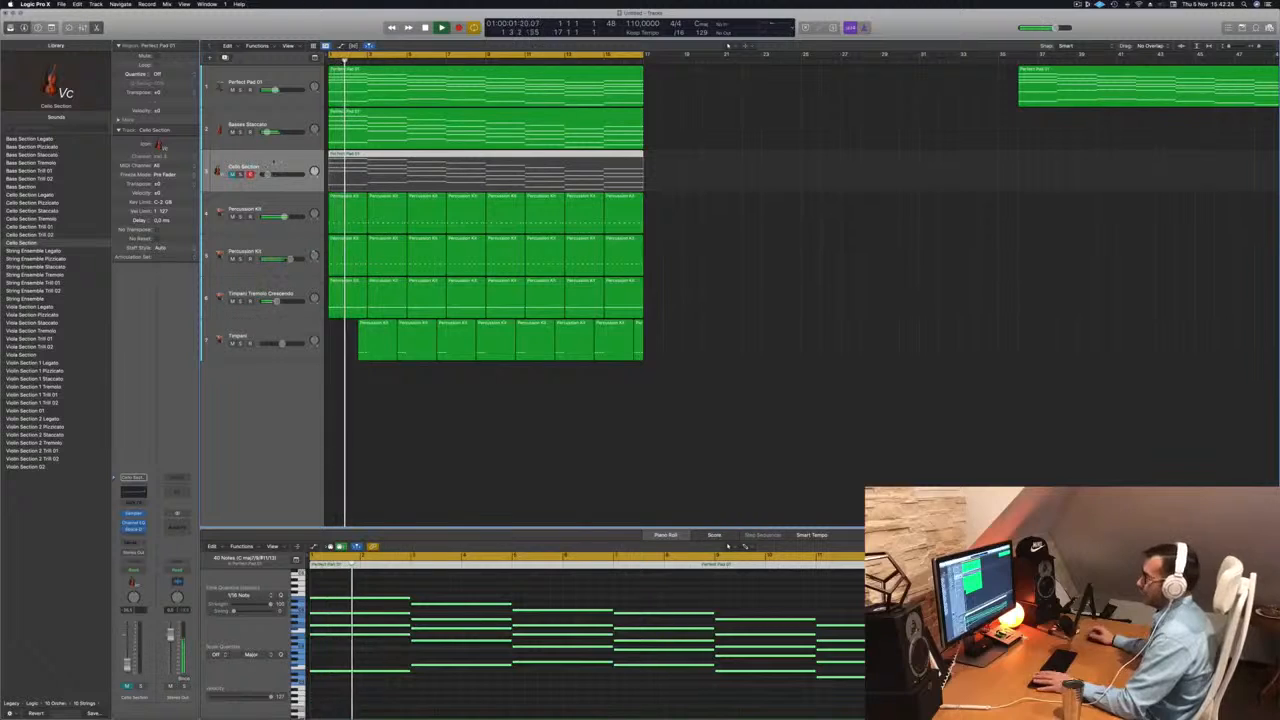
pyautogui.press('Return')
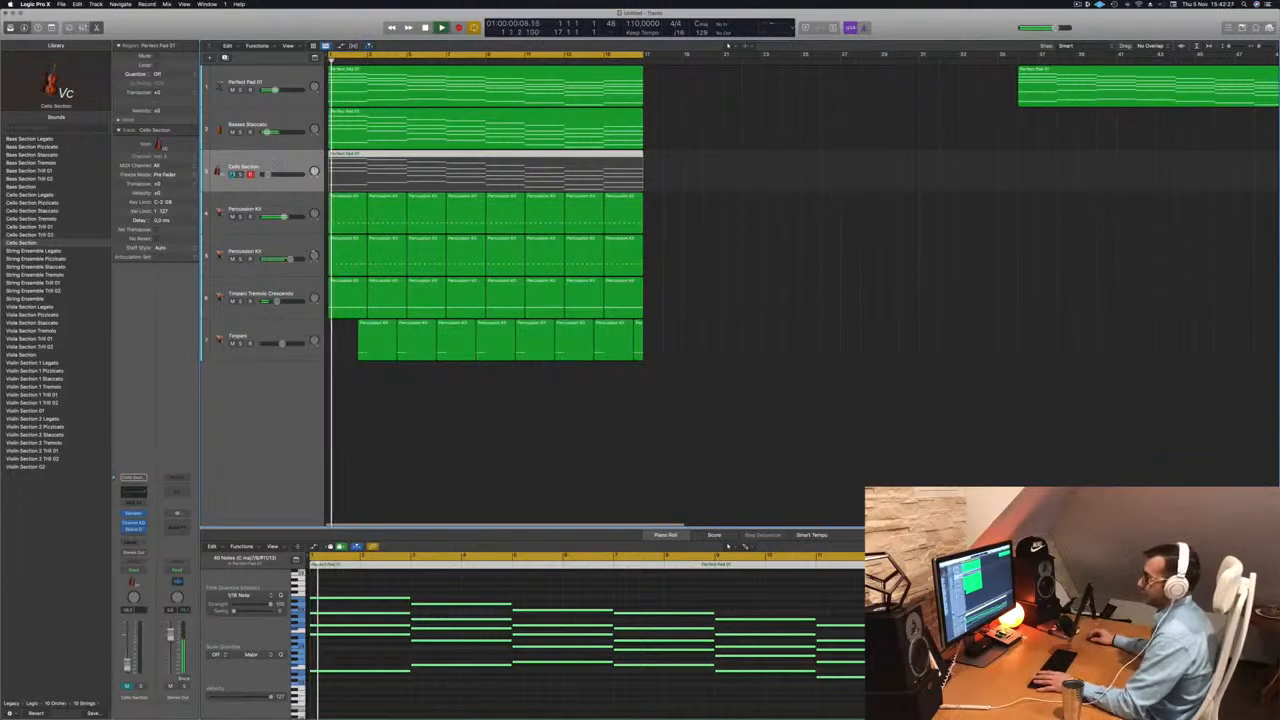
pyautogui.click(233, 175)
pyautogui.press('space')
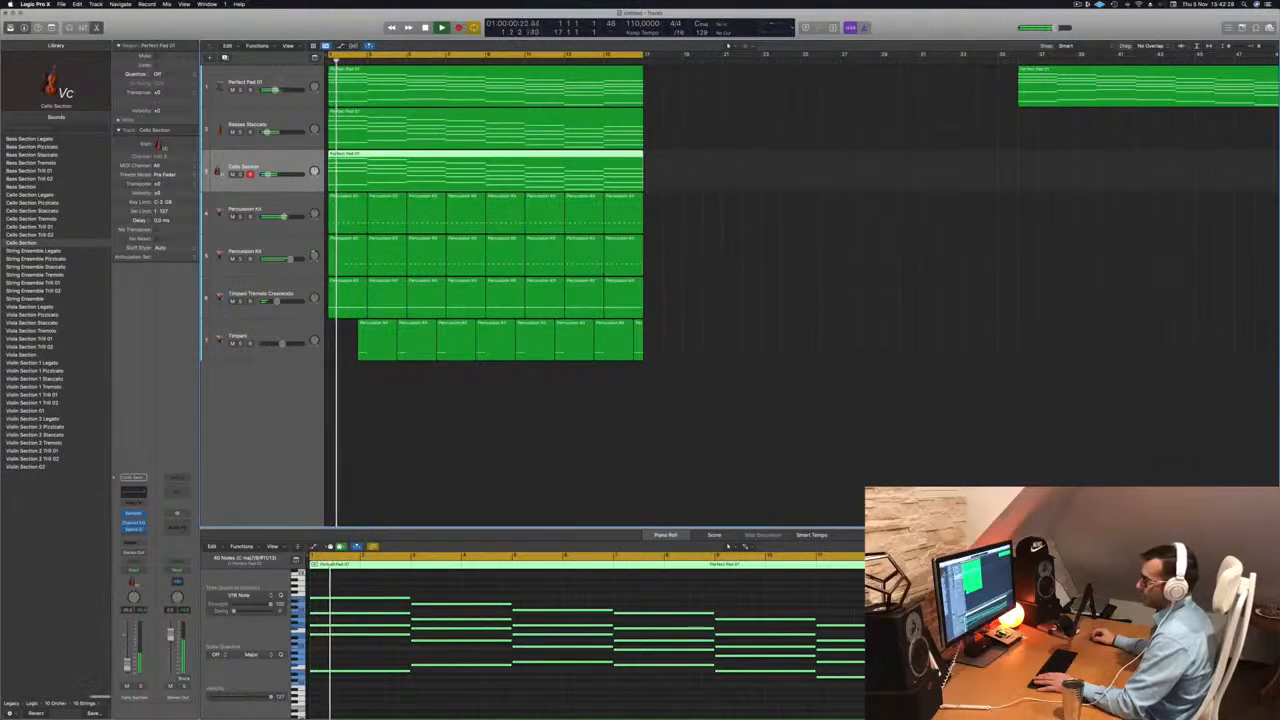
# - Add a send from the Cello Section channel to Bus 1
pyautogui.click(133, 540)
pyautogui.moveTo(135, 553)
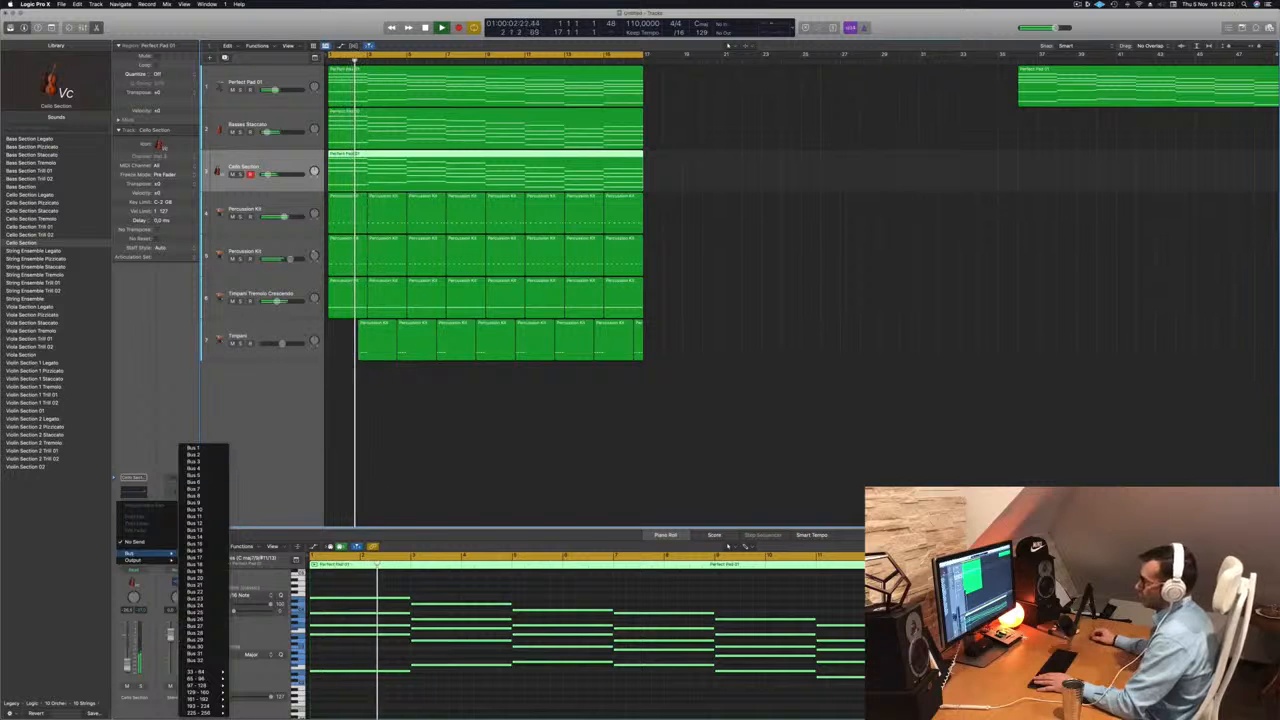
pyautogui.click(196, 448)
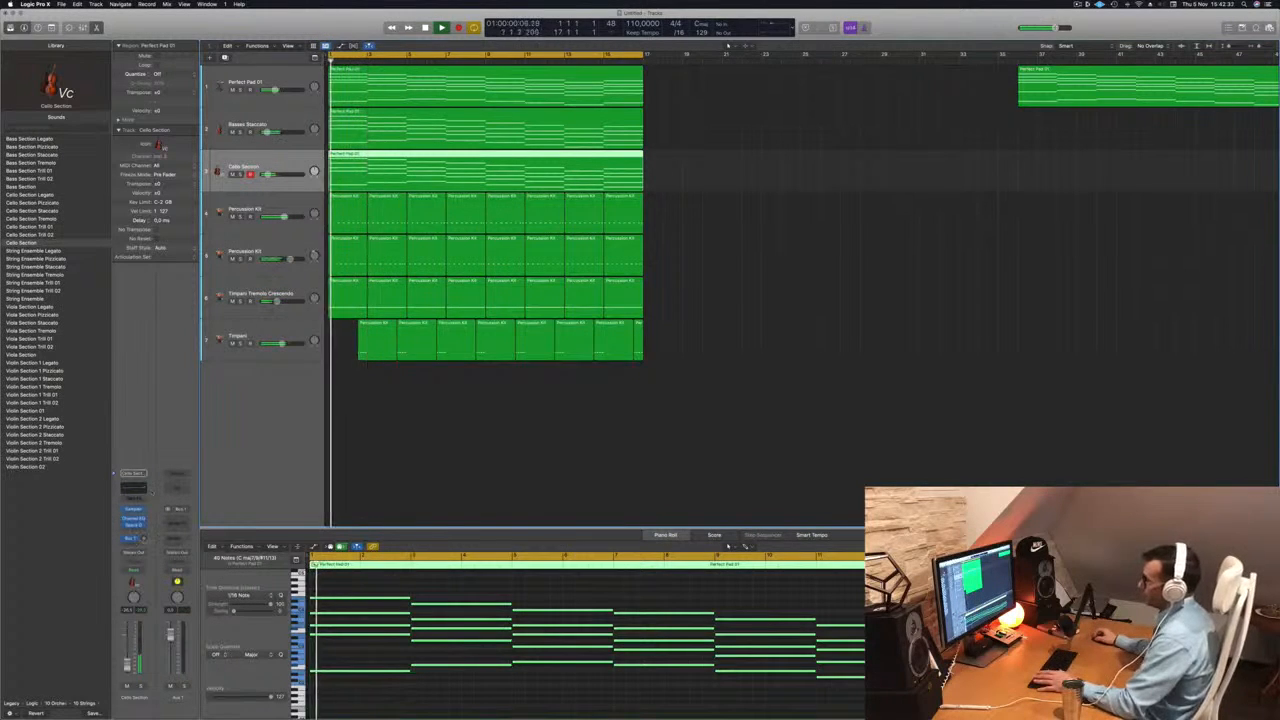
# - Insert a stereo SilverVerb reverb on the Aux 1 channel
pyautogui.click(179, 518)
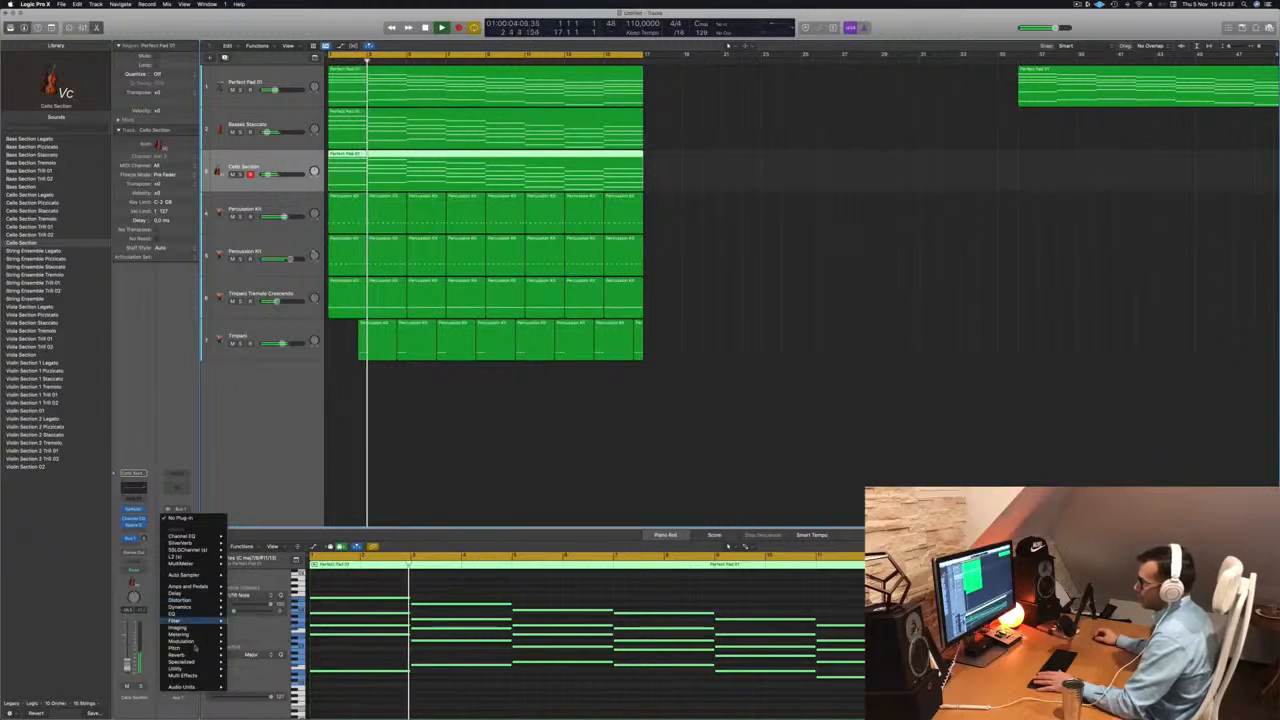
pyautogui.moveTo(200, 656)
pyautogui.moveTo(250, 668)
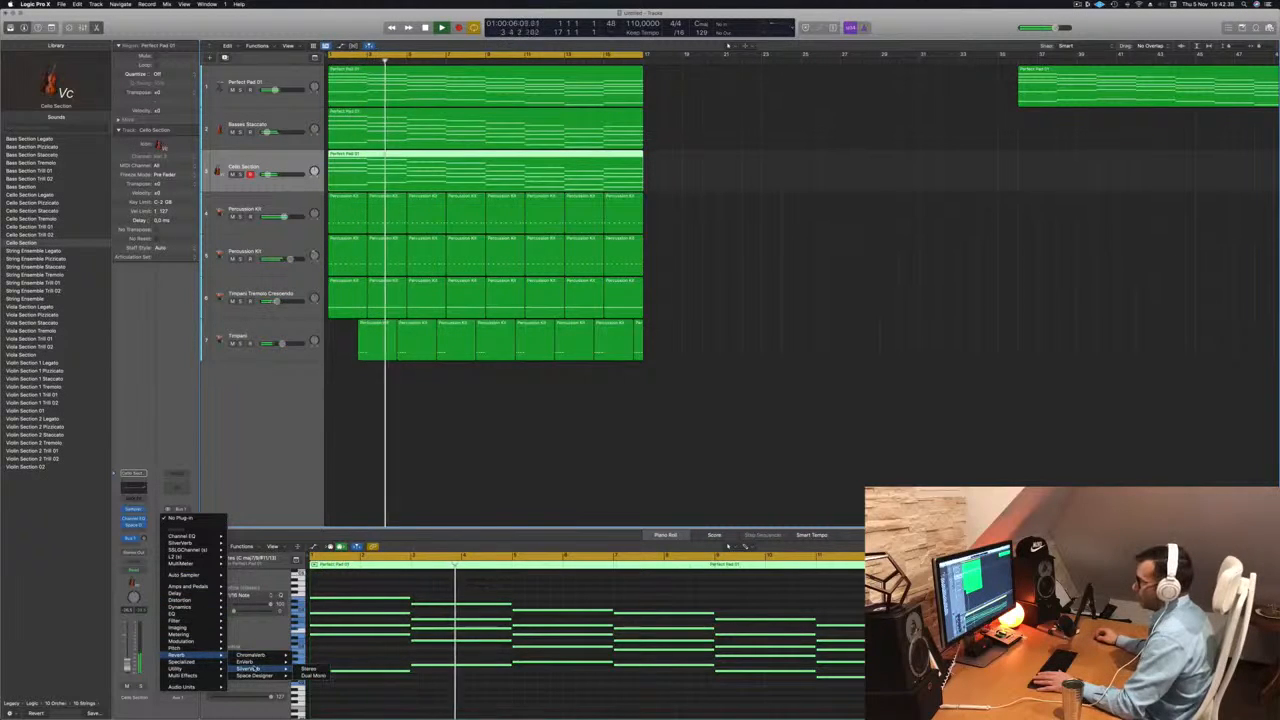
pyautogui.click(306, 668)
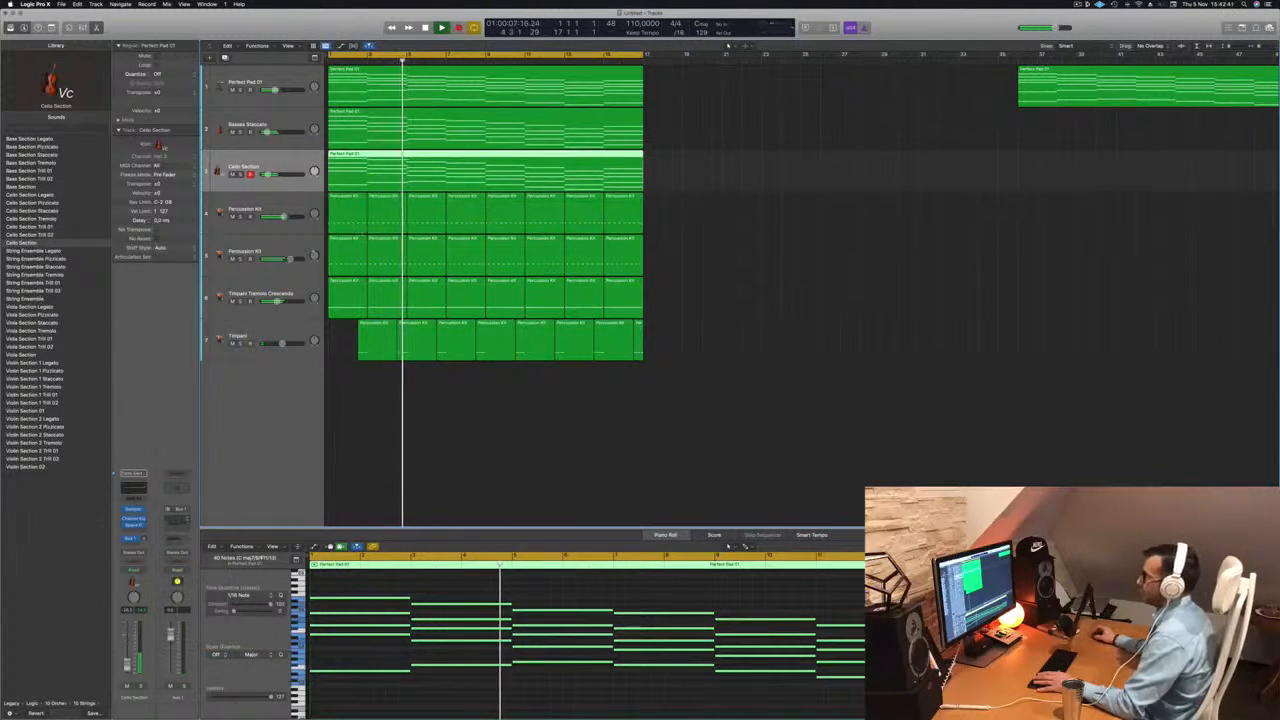
# - Load the grandiose preset in SilverVerb, listen from the start and close the plug-in window
pyautogui.moveTo(833, 128); pyautogui.dragTo(761, 135)
pyautogui.click(380, 125)
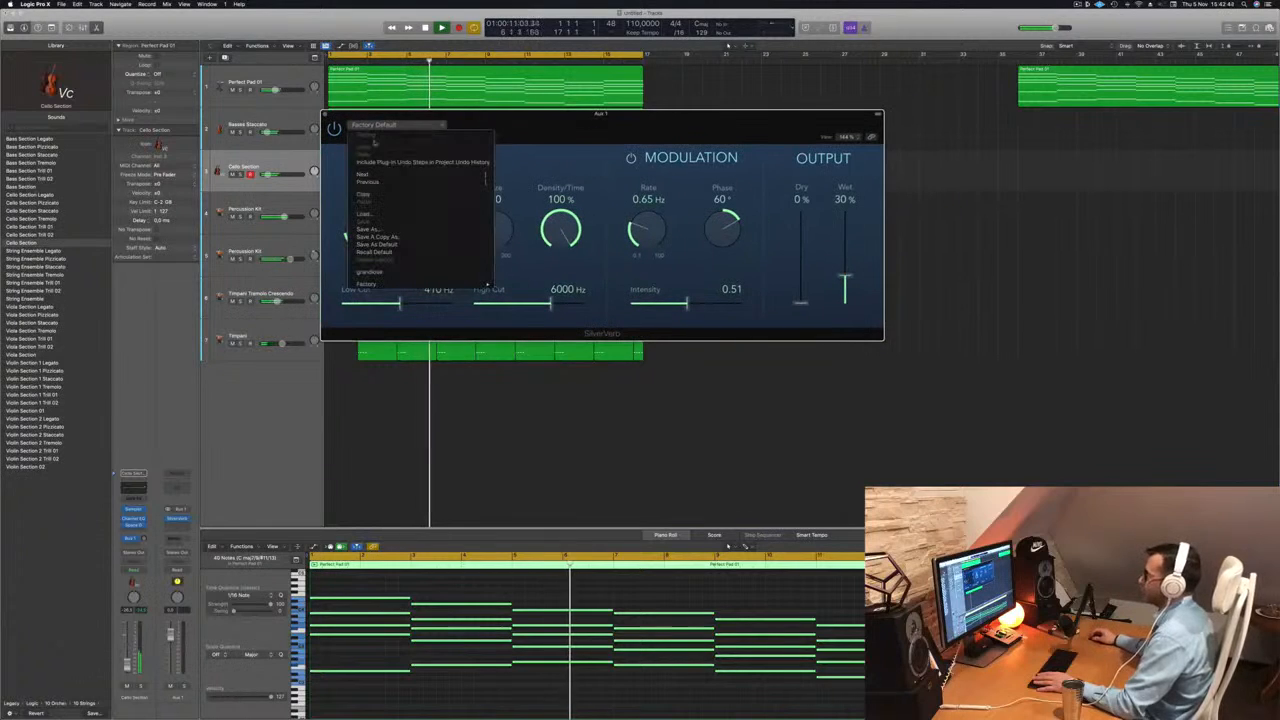
pyautogui.click(370, 271)
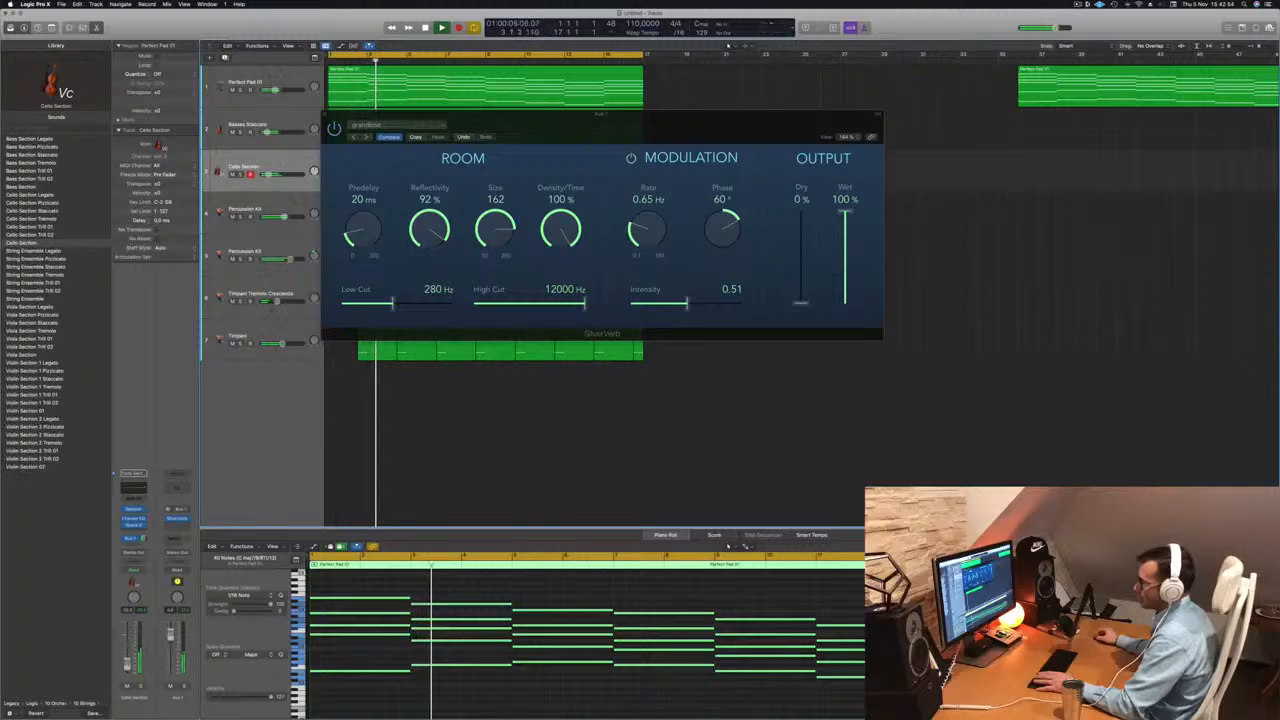
pyautogui.press('Return')
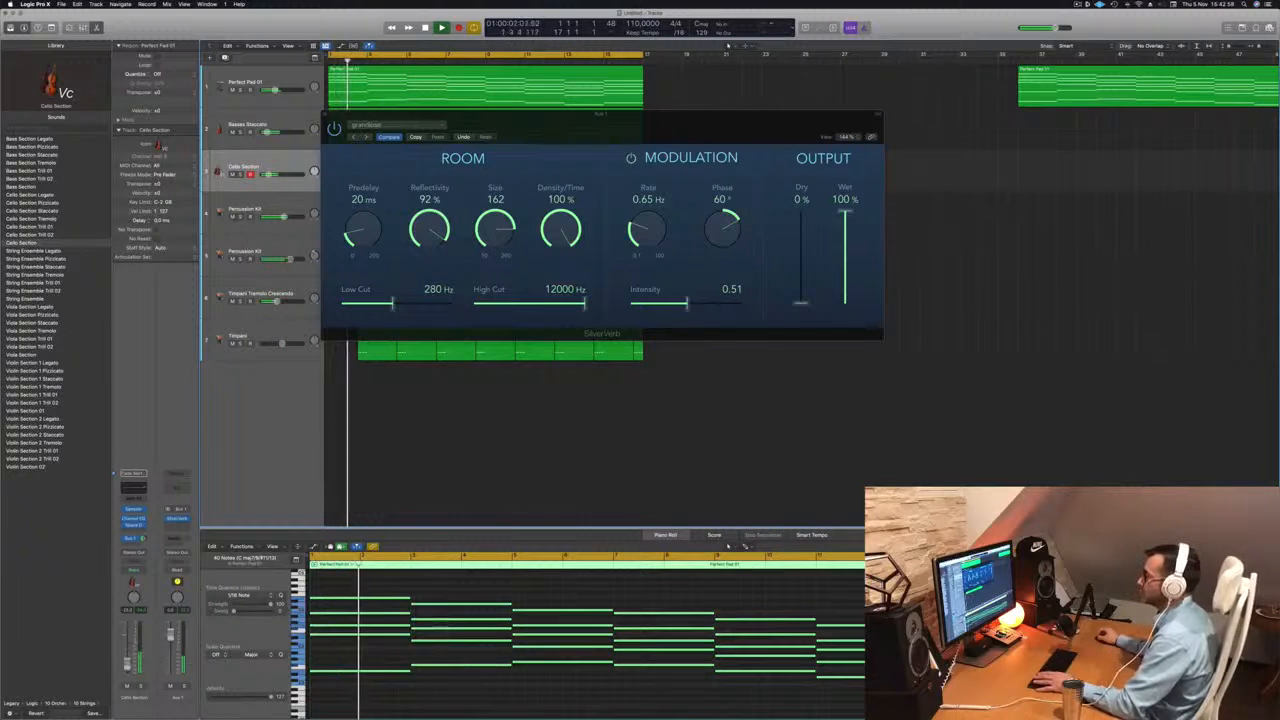
pyautogui.click(323, 115)
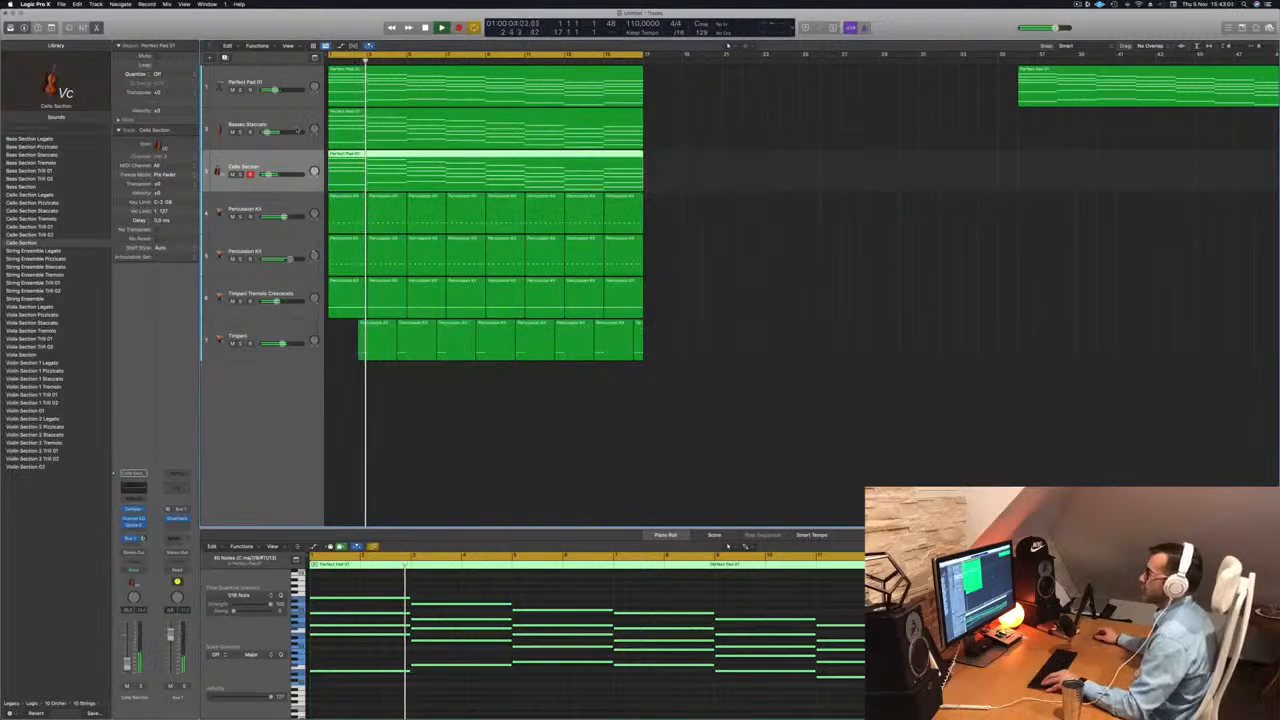
pyautogui.scroll(1, 306, 175)
pyautogui.scroll(-2, 306, 175)
pyautogui.scroll(-2, 306, 175)
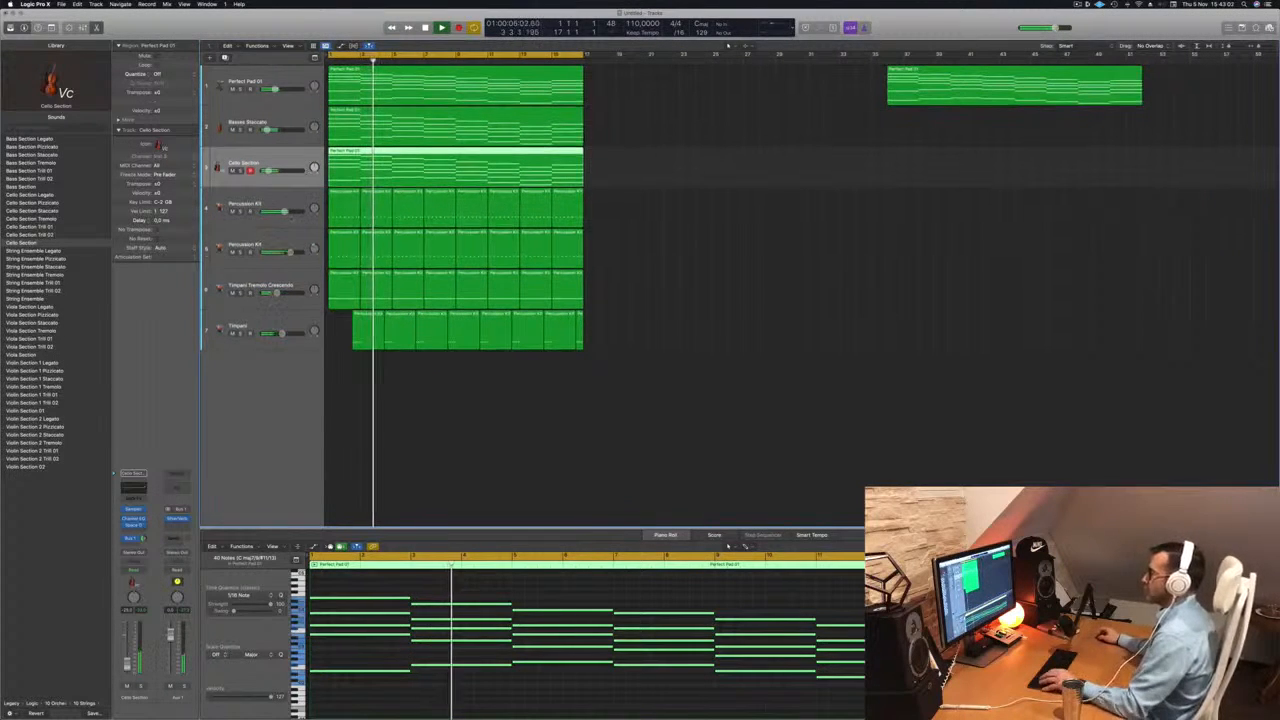
pyautogui.scroll(2, 634, 213)
pyautogui.scroll(3, 635, 213)
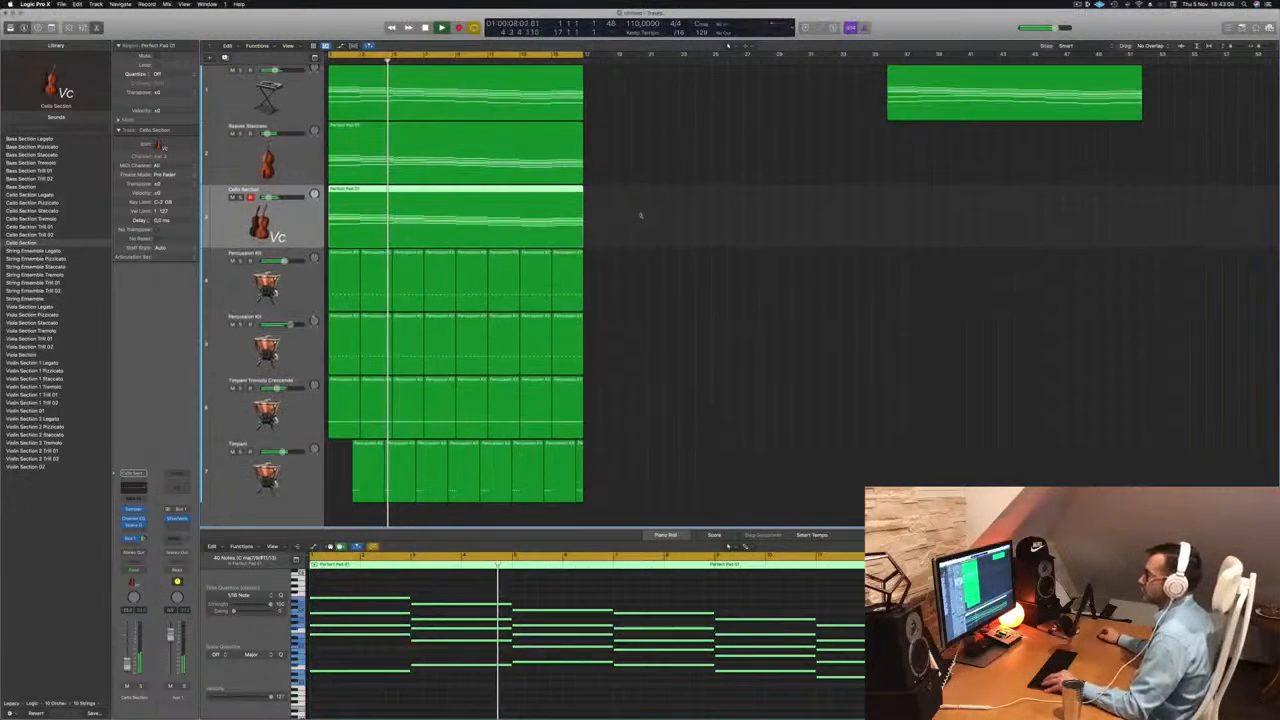
pyautogui.scroll(2, 699, 215)
pyautogui.scroll(-3, 700, 215)
pyautogui.scroll(1, 686, 209)
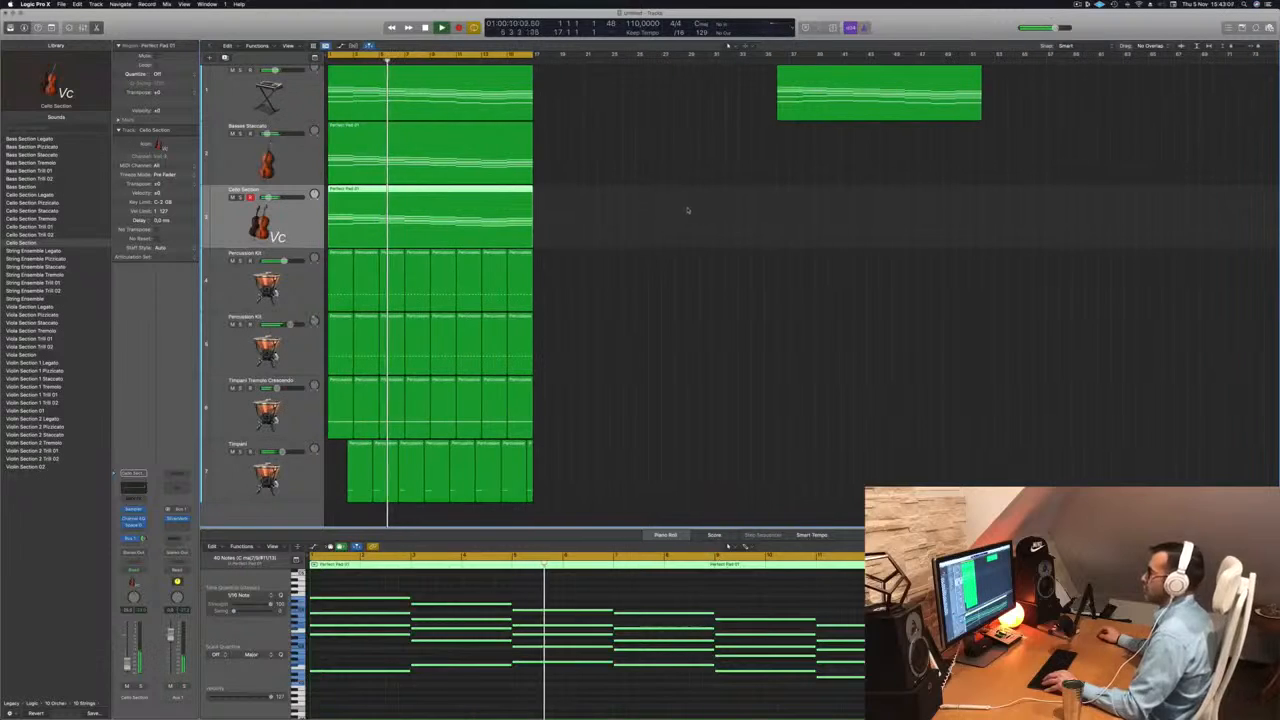
# - Fit all tracks in view, check the Basses Staccato and Cello Section parts during playback and replay from the start
pyautogui.click(663, 189)
pyautogui.scroll(-3, 663, 194)
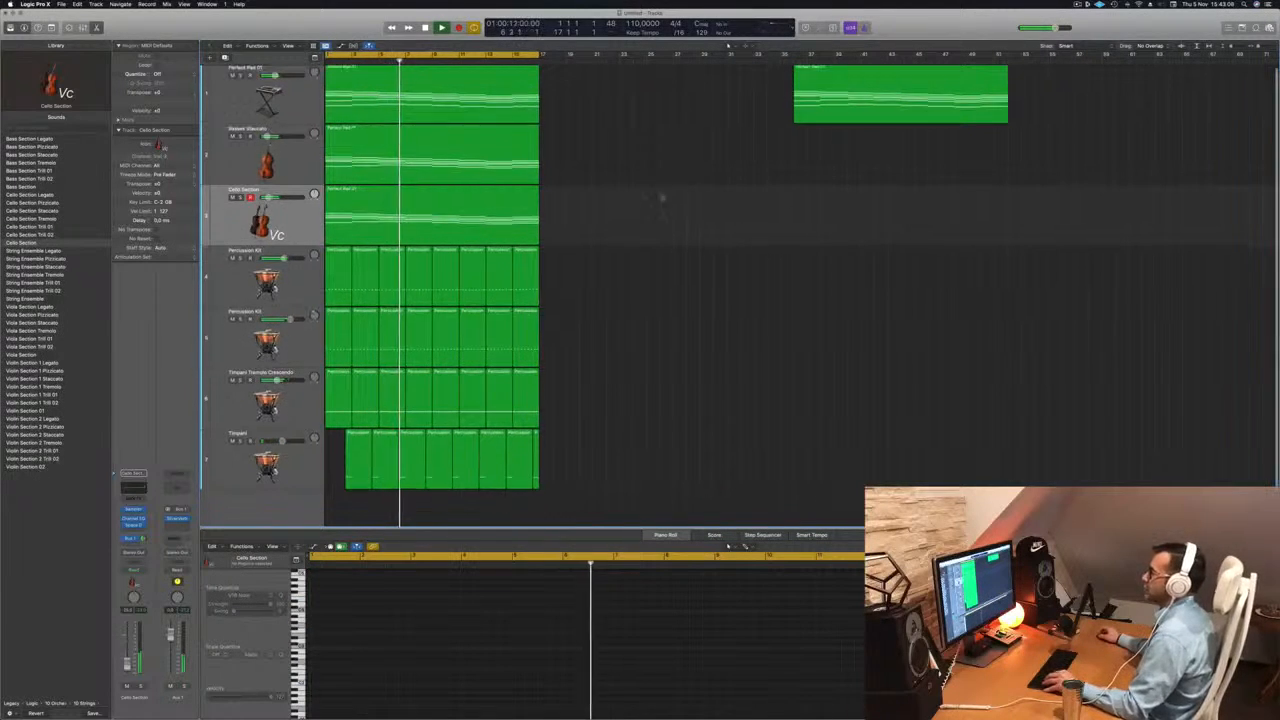
pyautogui.scroll(-1, 640, 174)
pyautogui.scroll(2, 643, 177)
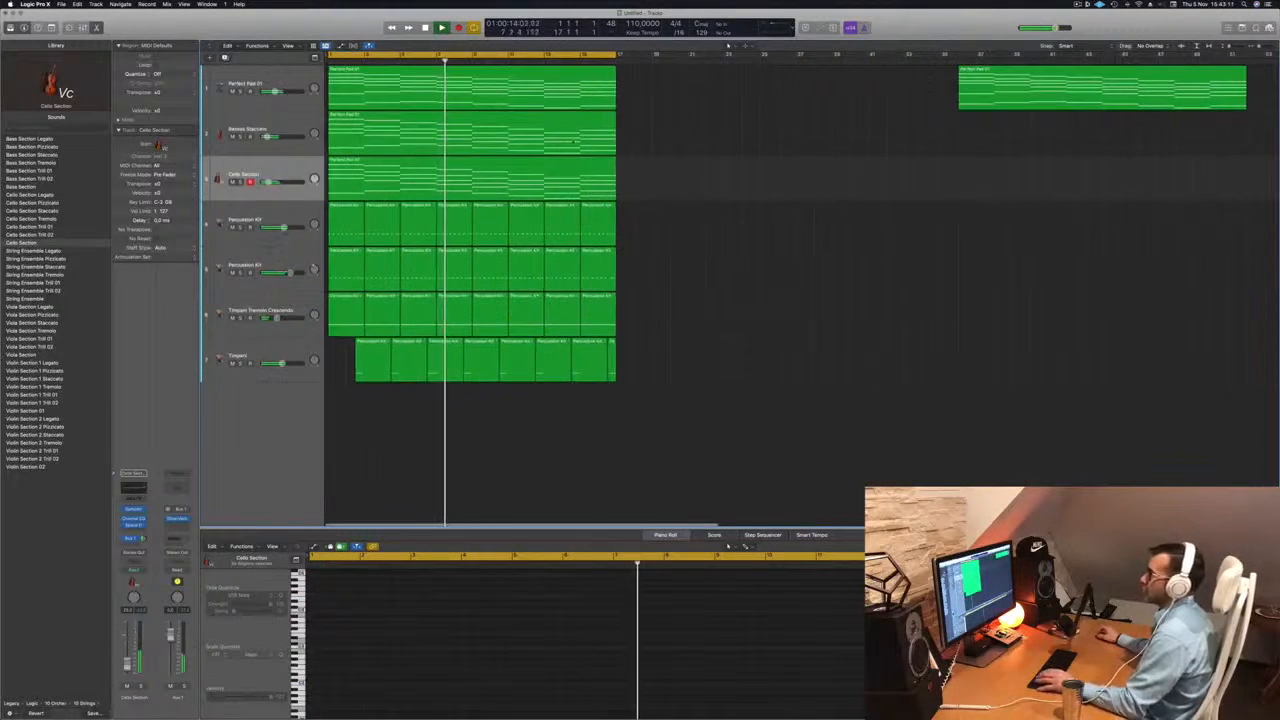
pyautogui.click(275, 118)
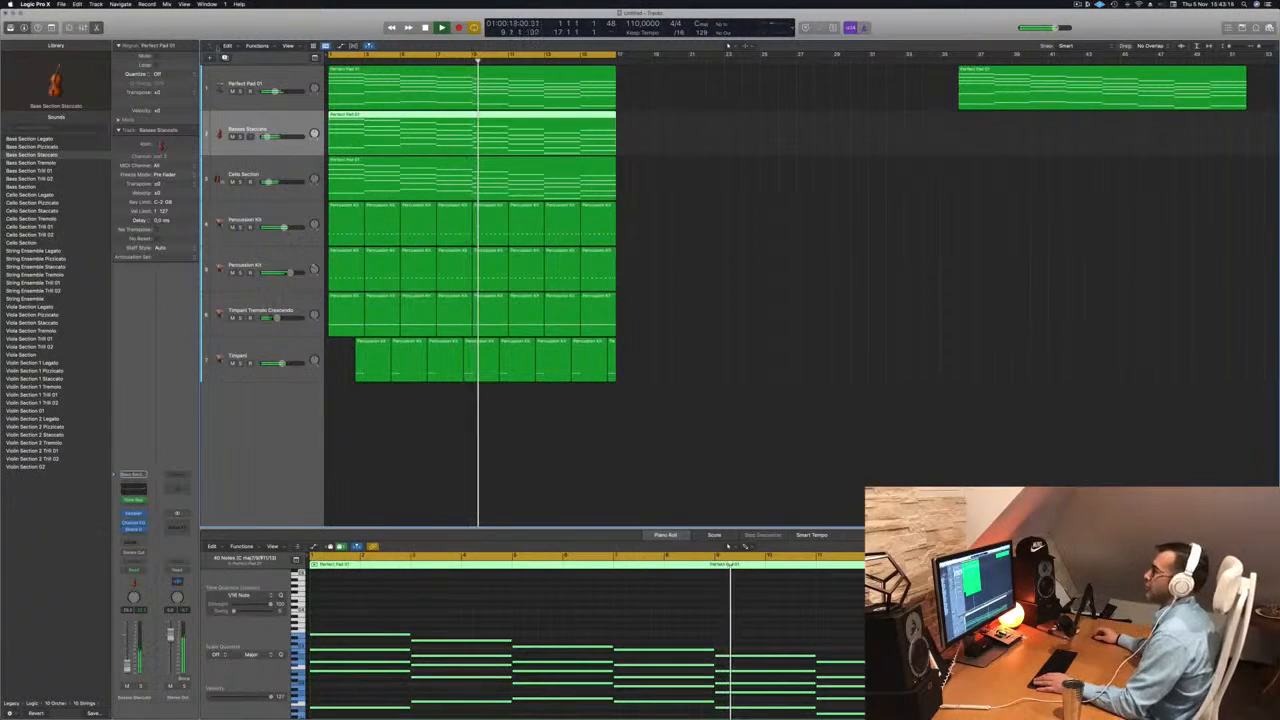
pyautogui.click(267, 170)
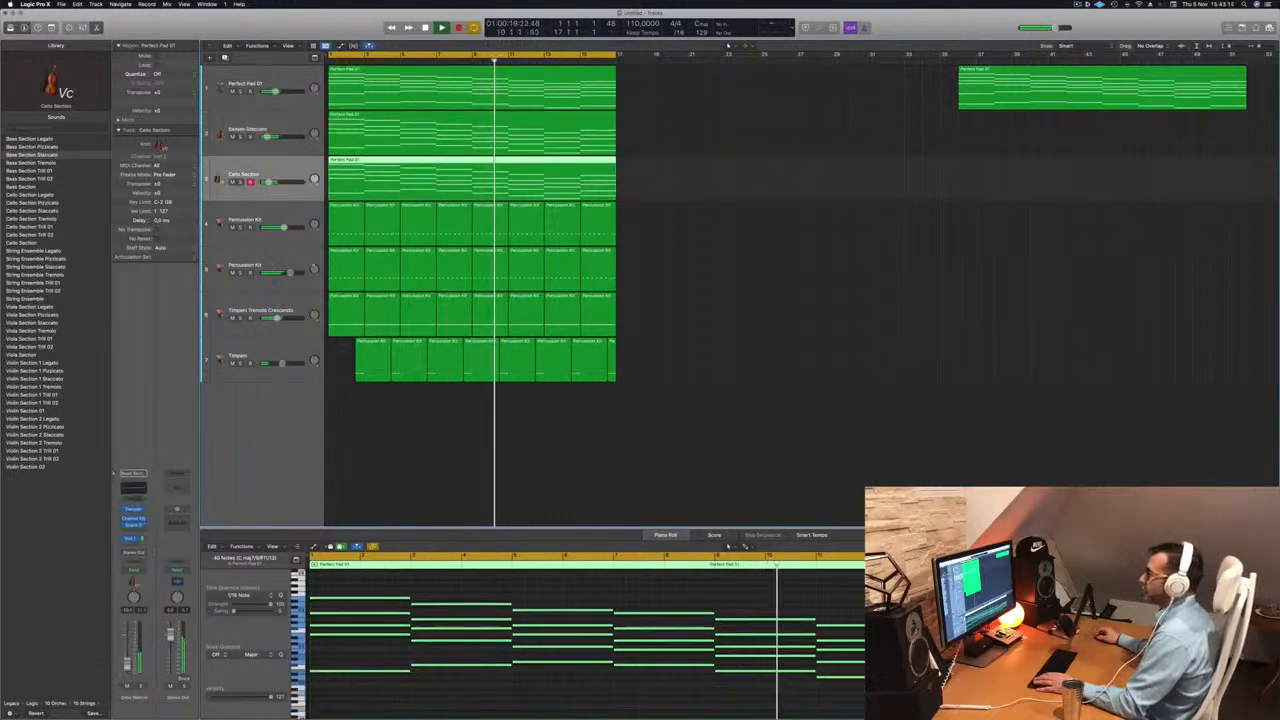
pyautogui.press('Return')
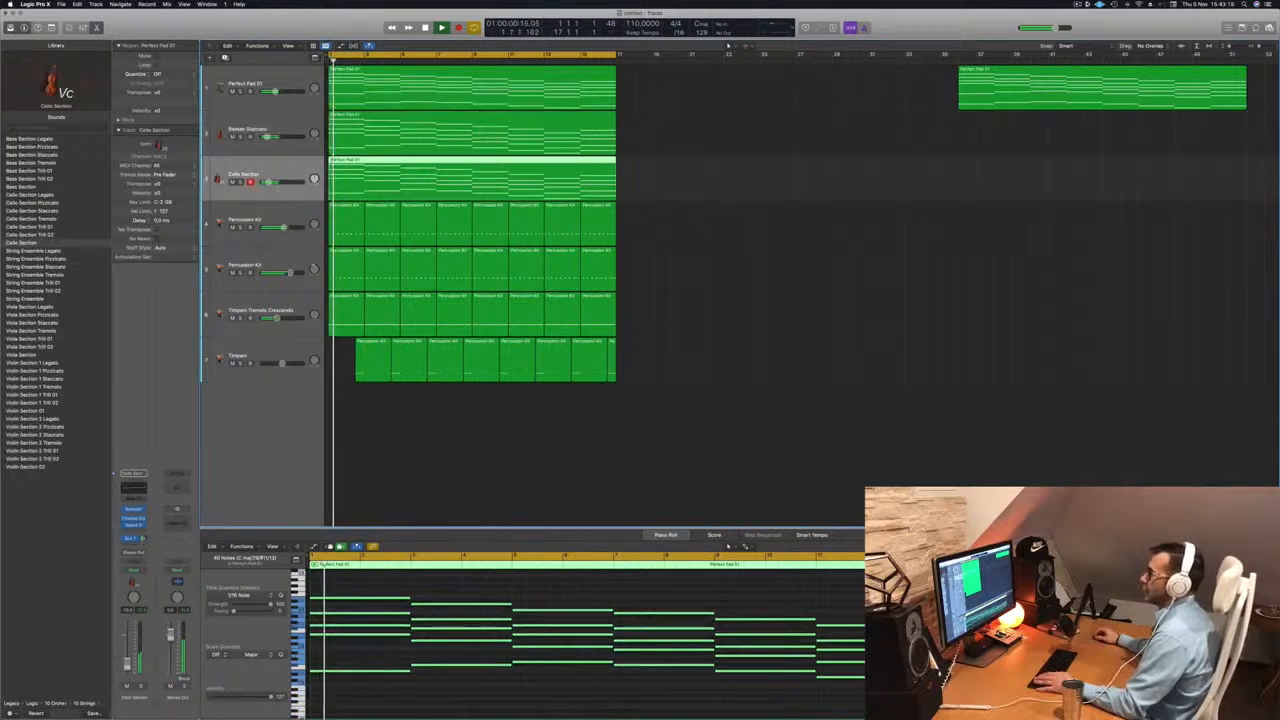
# - Duplicate the Cello Section track, copy its chord region onto the new track and stop playback
pyautogui.press('super+d')
pyautogui.moveTo(346, 180); pyautogui.dragTo(346, 227)
pyautogui.press('space')
# - Delete the lower chord notes in the copied cello region, keeping only the highest note of each chord
pyautogui.scroll(-4, 434, 685)
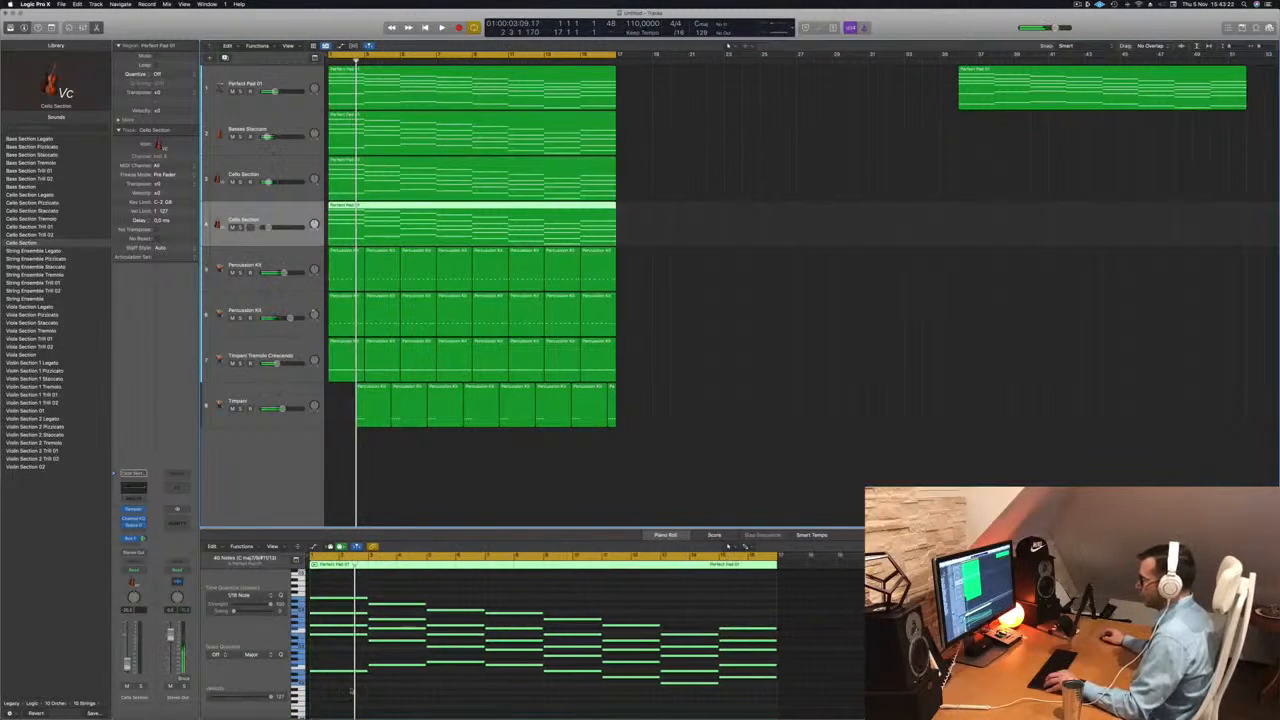
pyautogui.moveTo(355, 689); pyautogui.dragTo(769, 650)
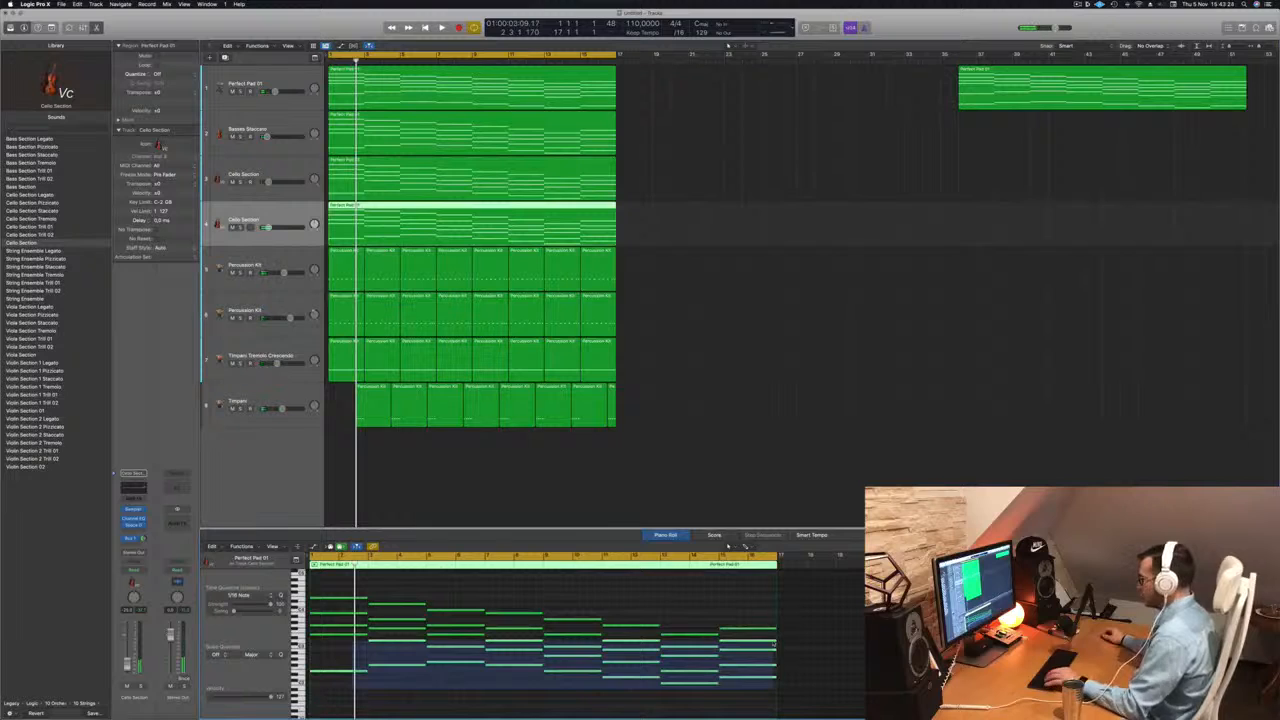
pyautogui.press('Delete')
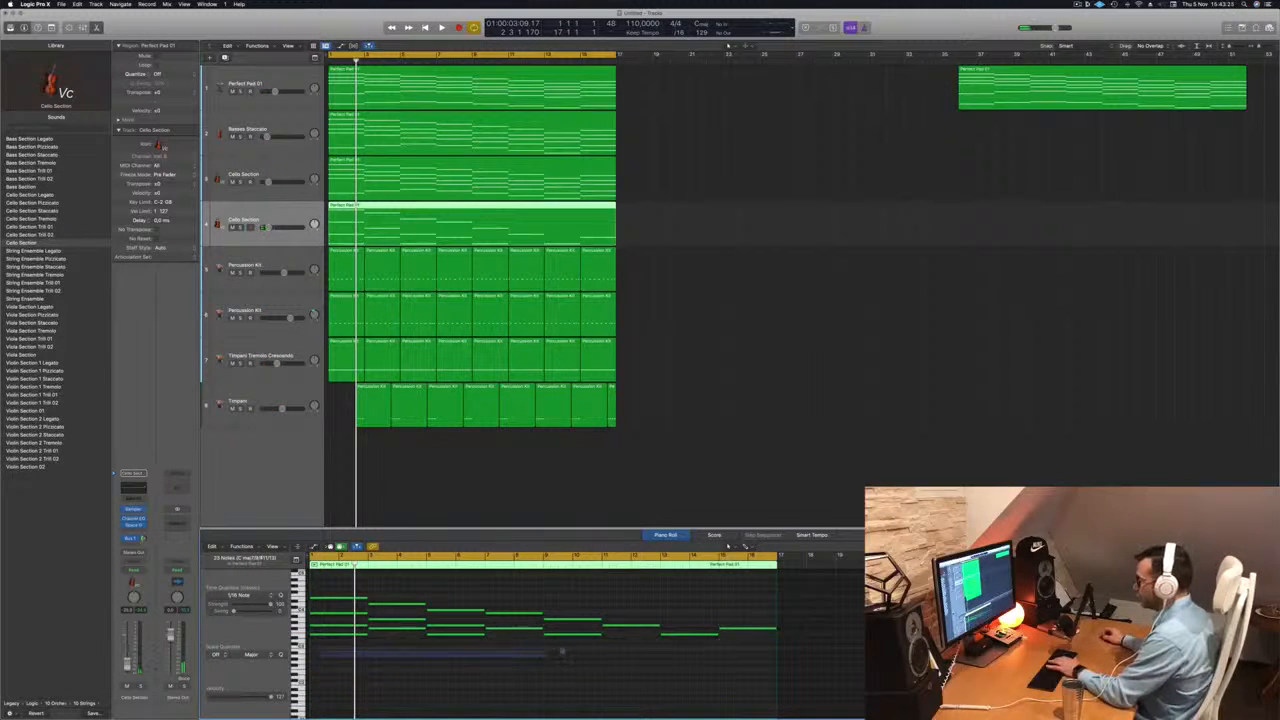
pyautogui.moveTo(562, 652); pyautogui.dragTo(588, 626)
pyautogui.press('Delete')
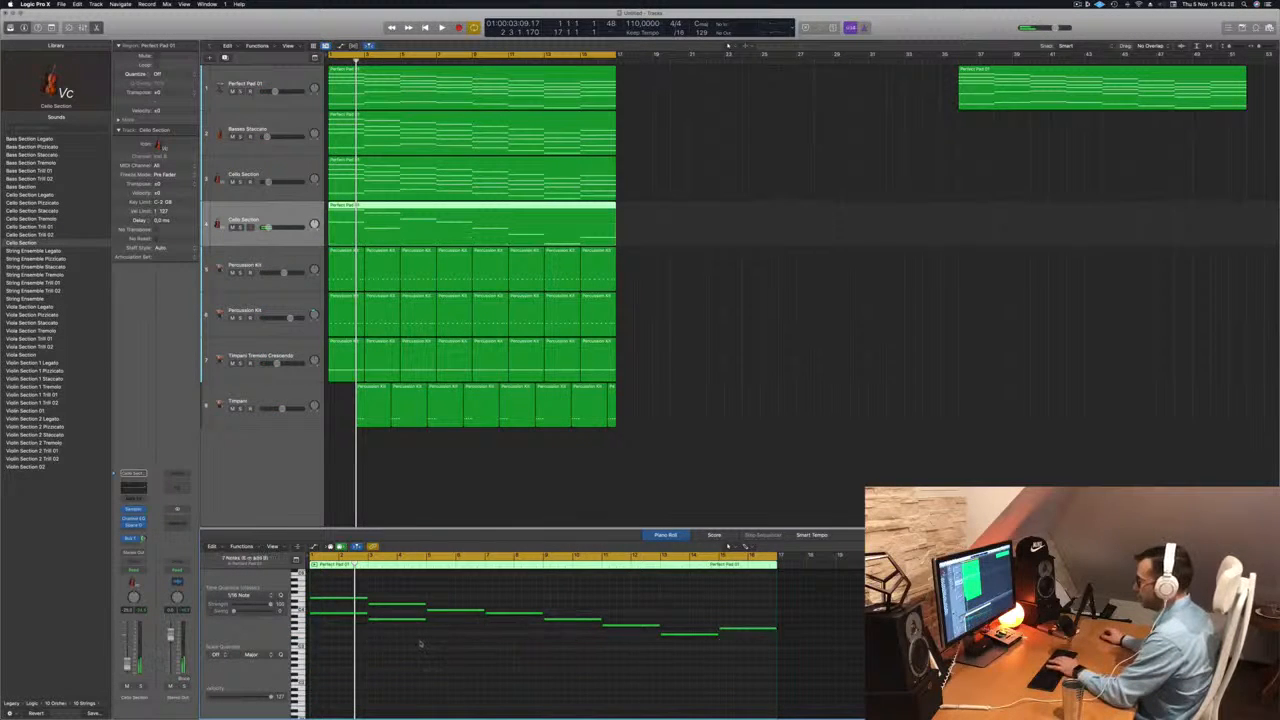
pyautogui.press('Delete')
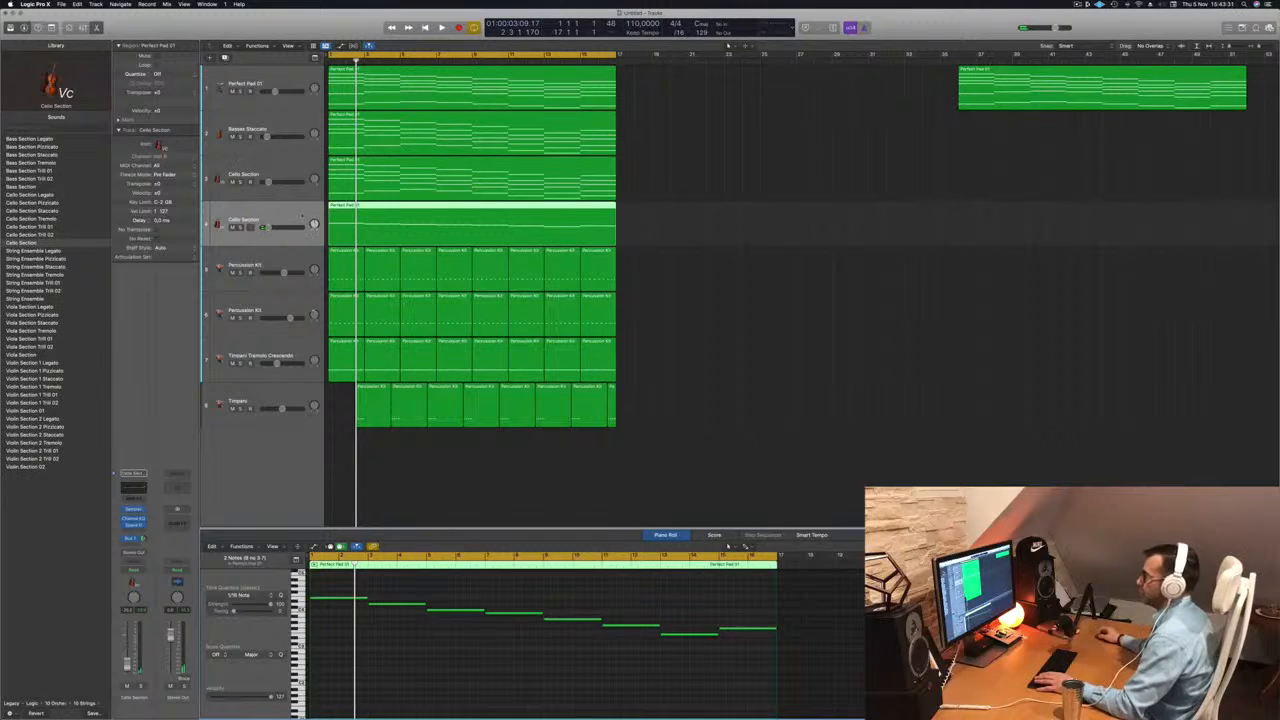
# - Load the French Horn Solo preset from the Orchestral Brass category in the duplicated cello track's Sampler
pyautogui.press('space')
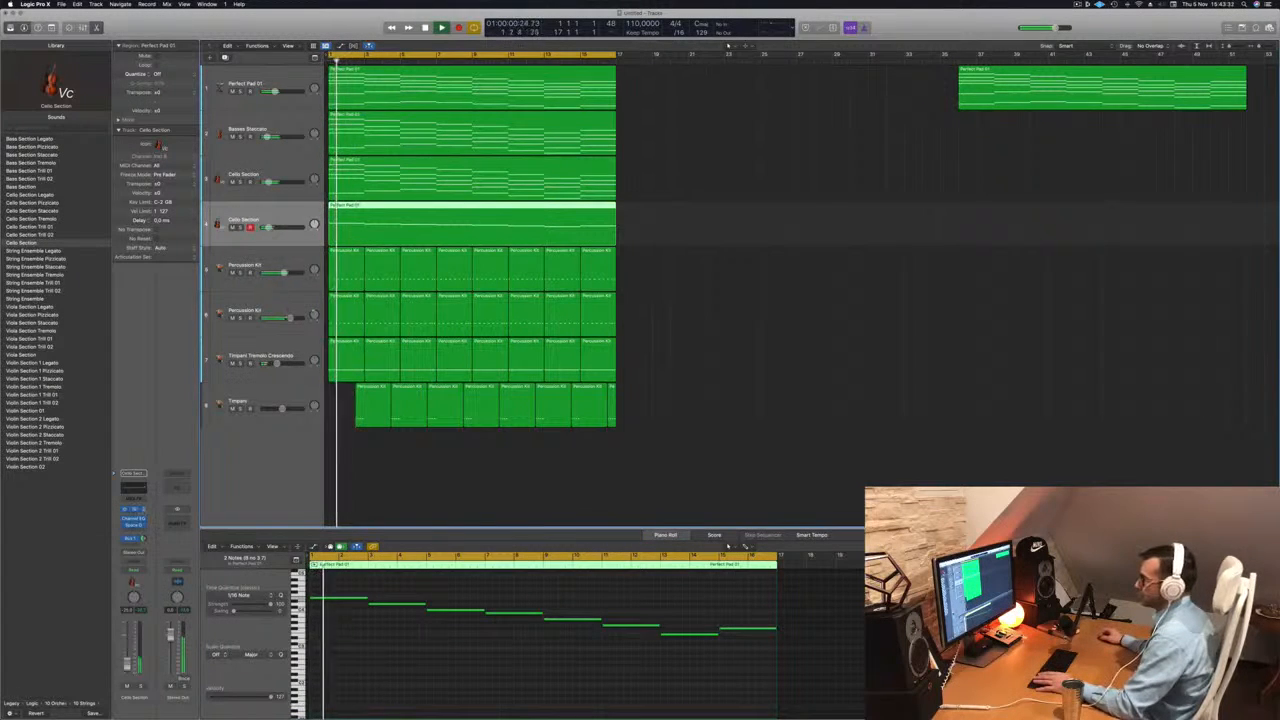
pyautogui.click(134, 511)
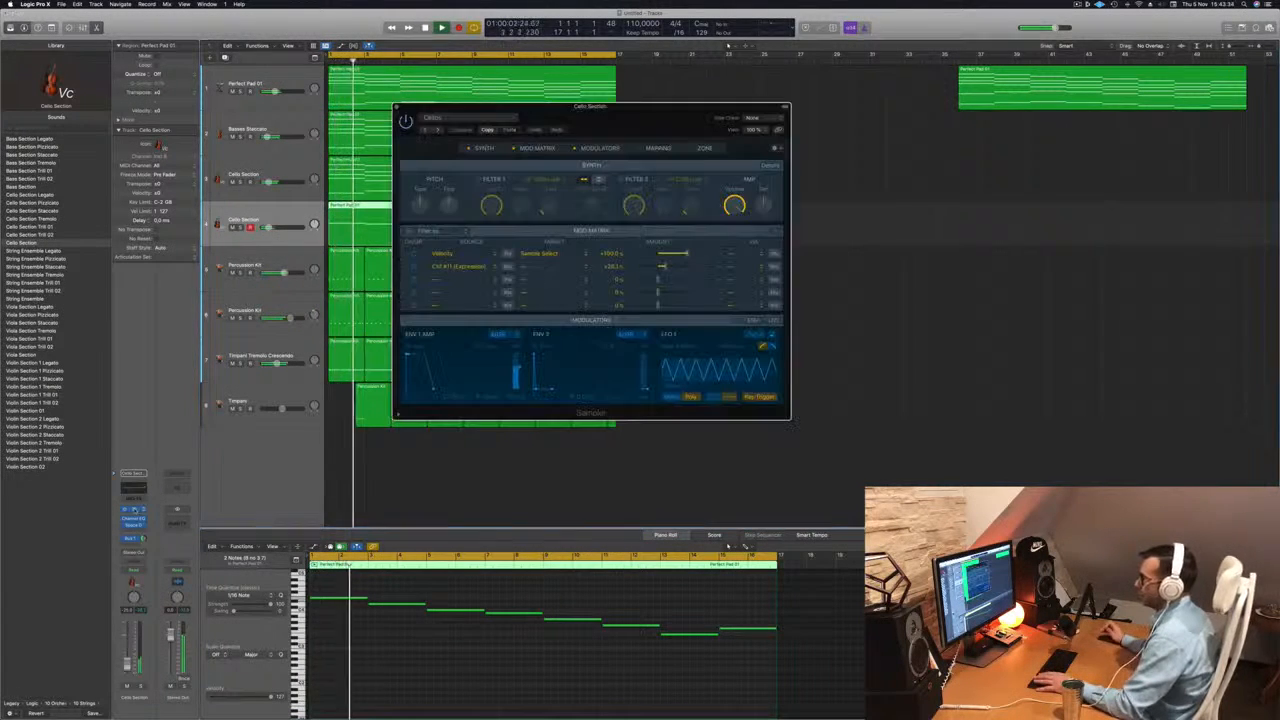
pyautogui.press('space')
pyautogui.press('space')
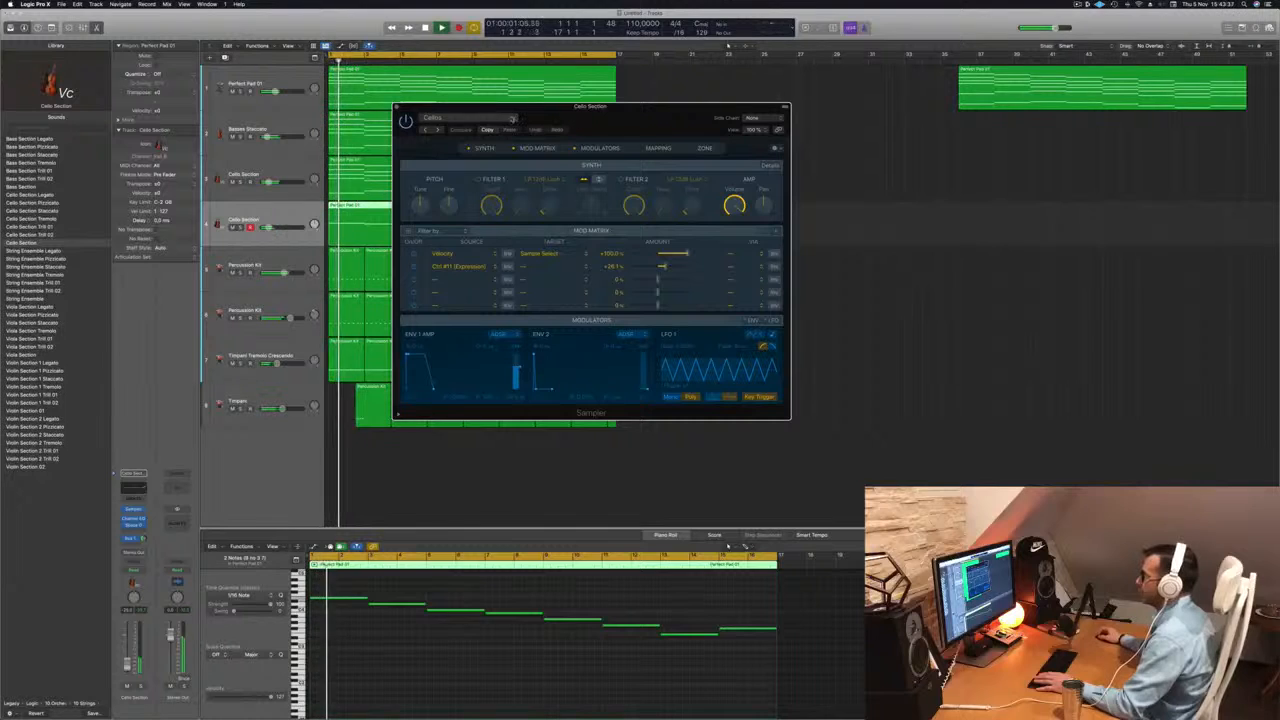
pyautogui.click(514, 117)
pyautogui.moveTo(472, 309)
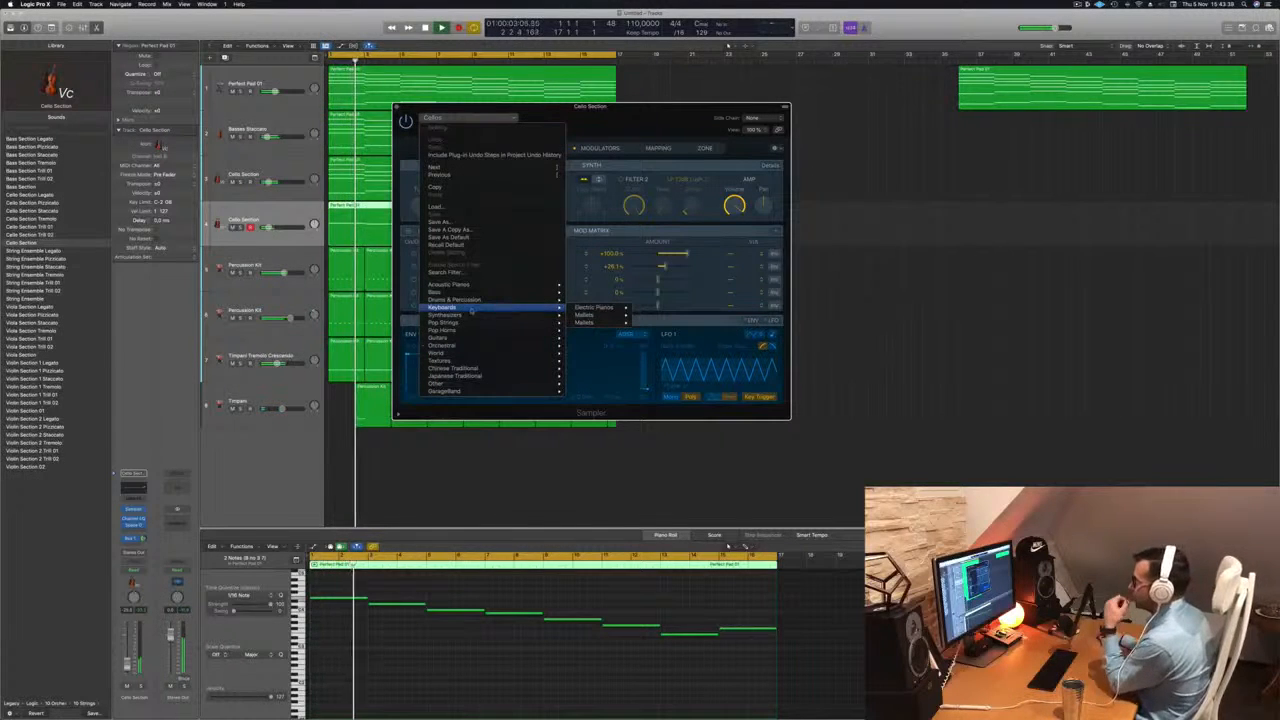
pyautogui.moveTo(450, 345)
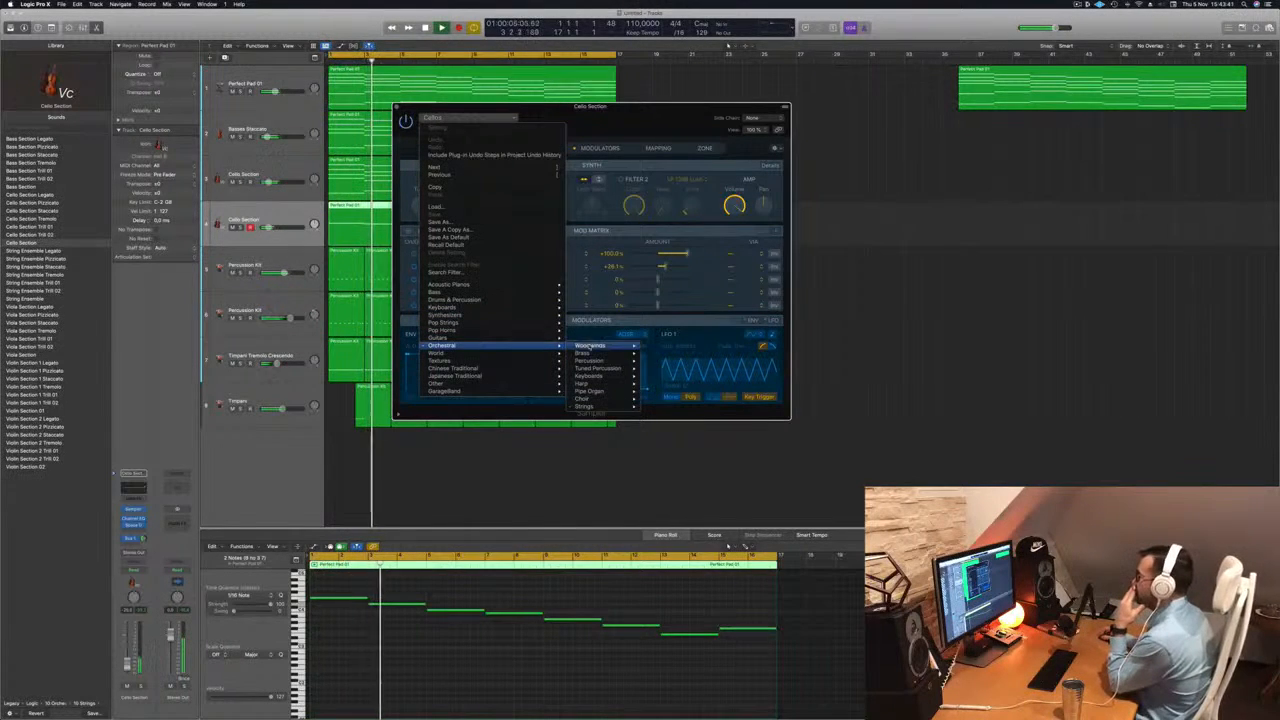
pyautogui.moveTo(600, 369)
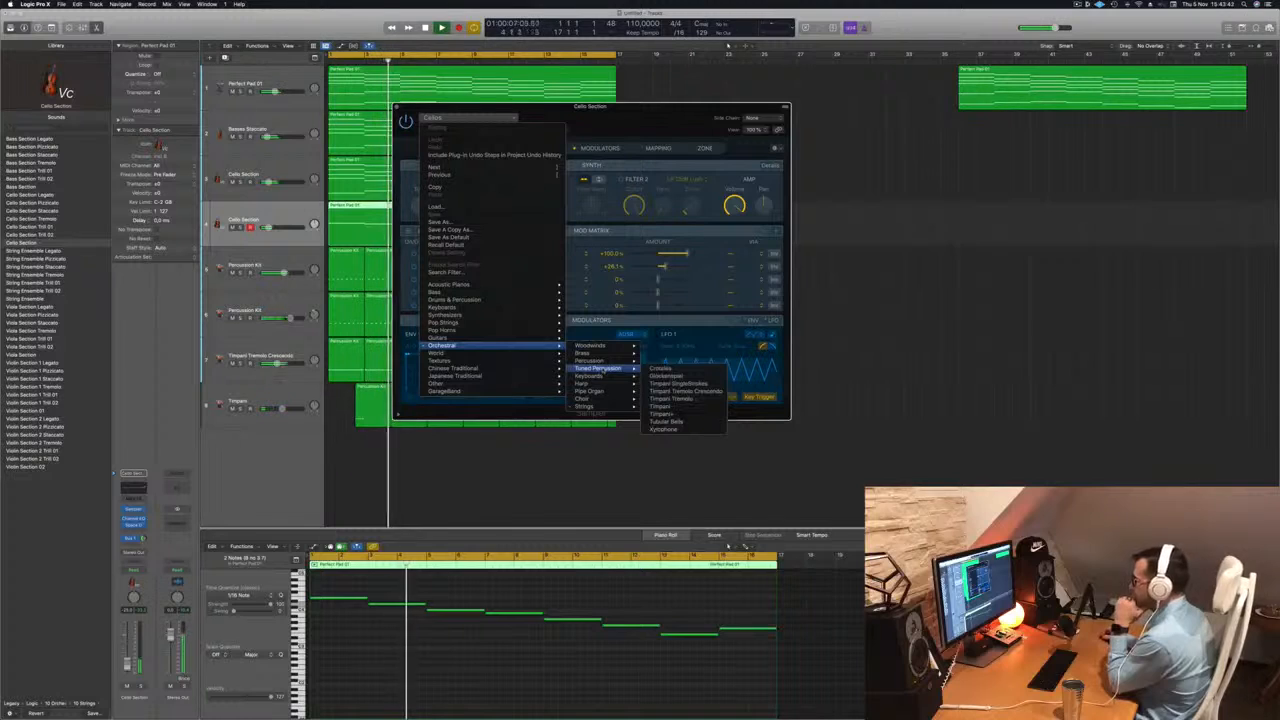
pyautogui.moveTo(603, 407)
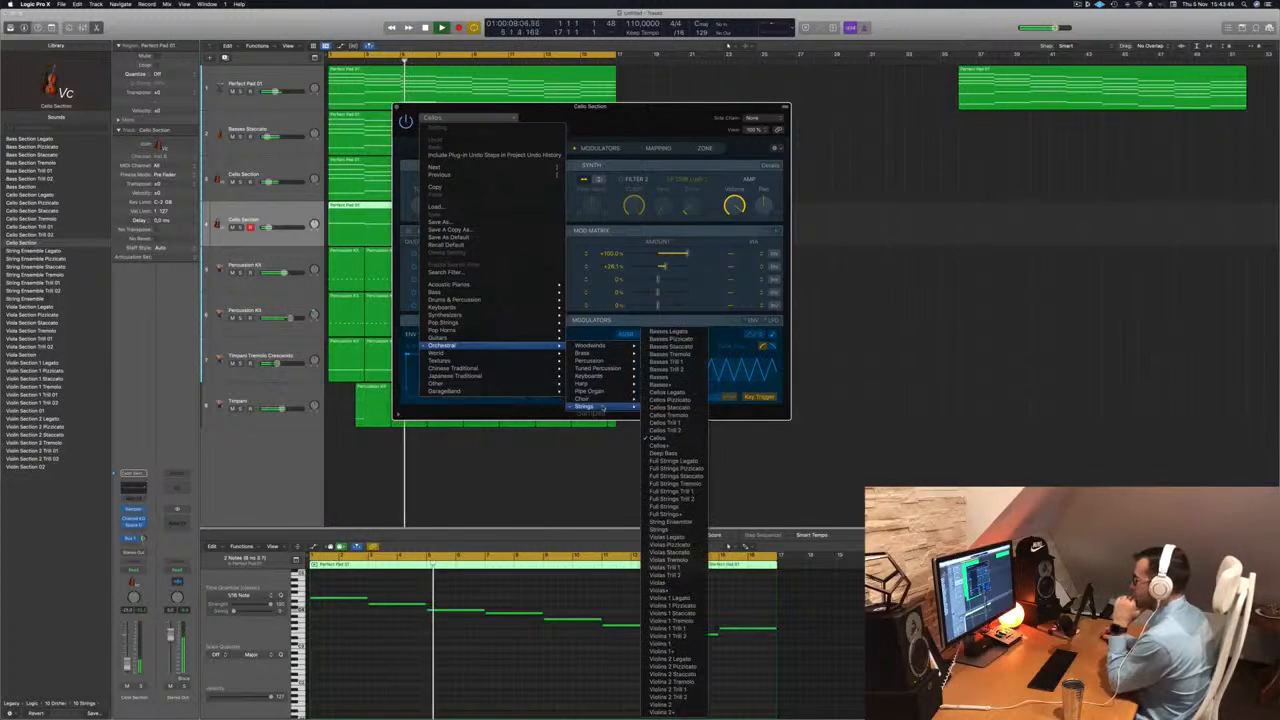
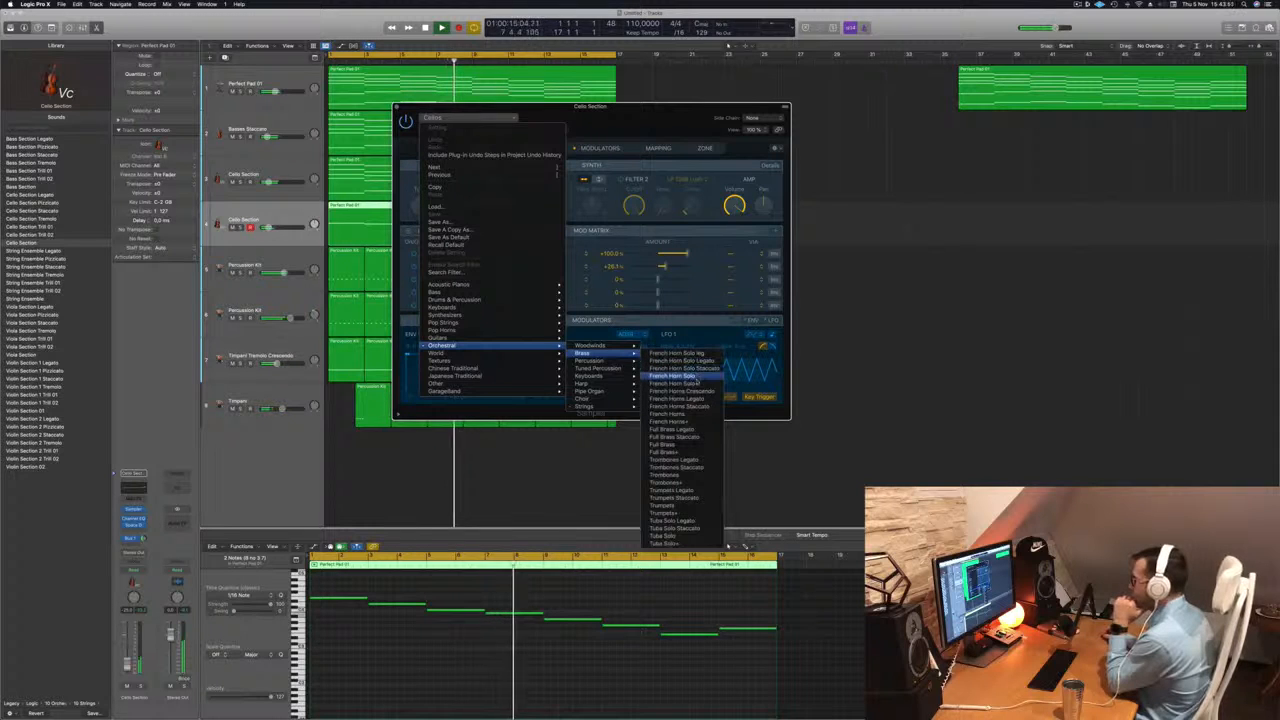
pyautogui.click(698, 376)
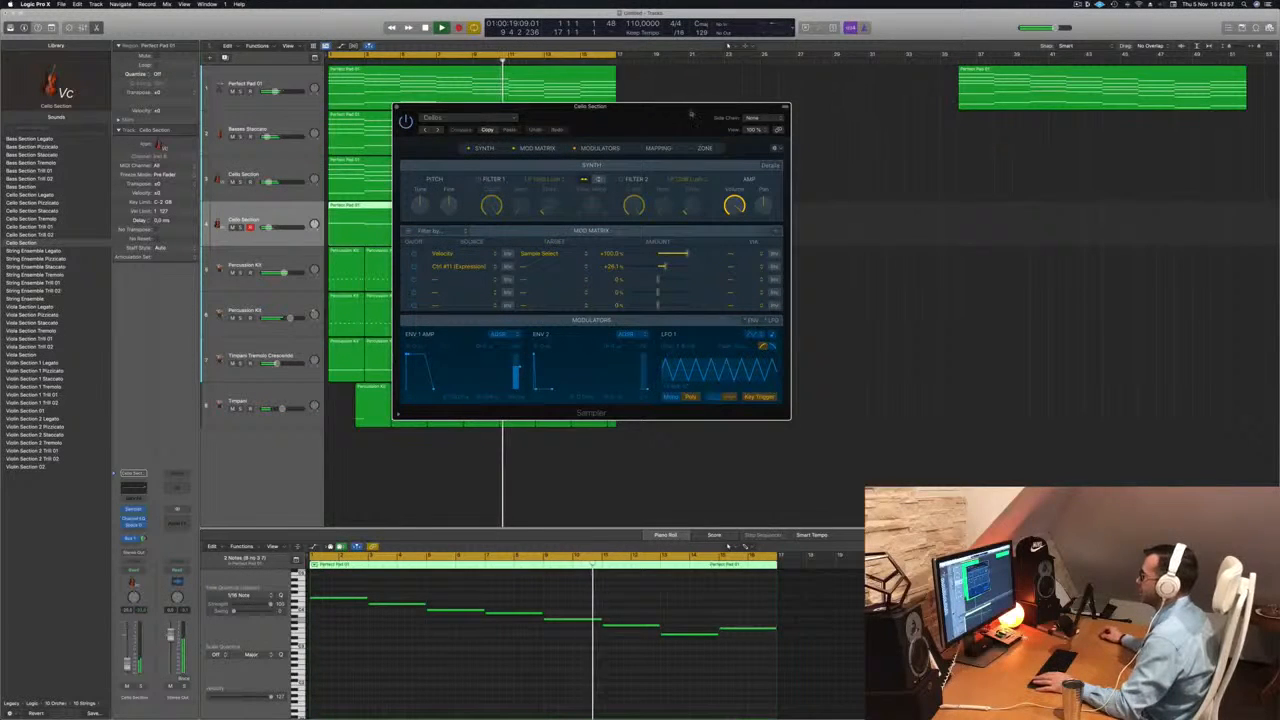
# - Move the Sampler window aside and listen to the French Horn Solo part in the mix from the start
pyautogui.moveTo(691, 113); pyautogui.dragTo(903, 101)
pyautogui.press('Return')
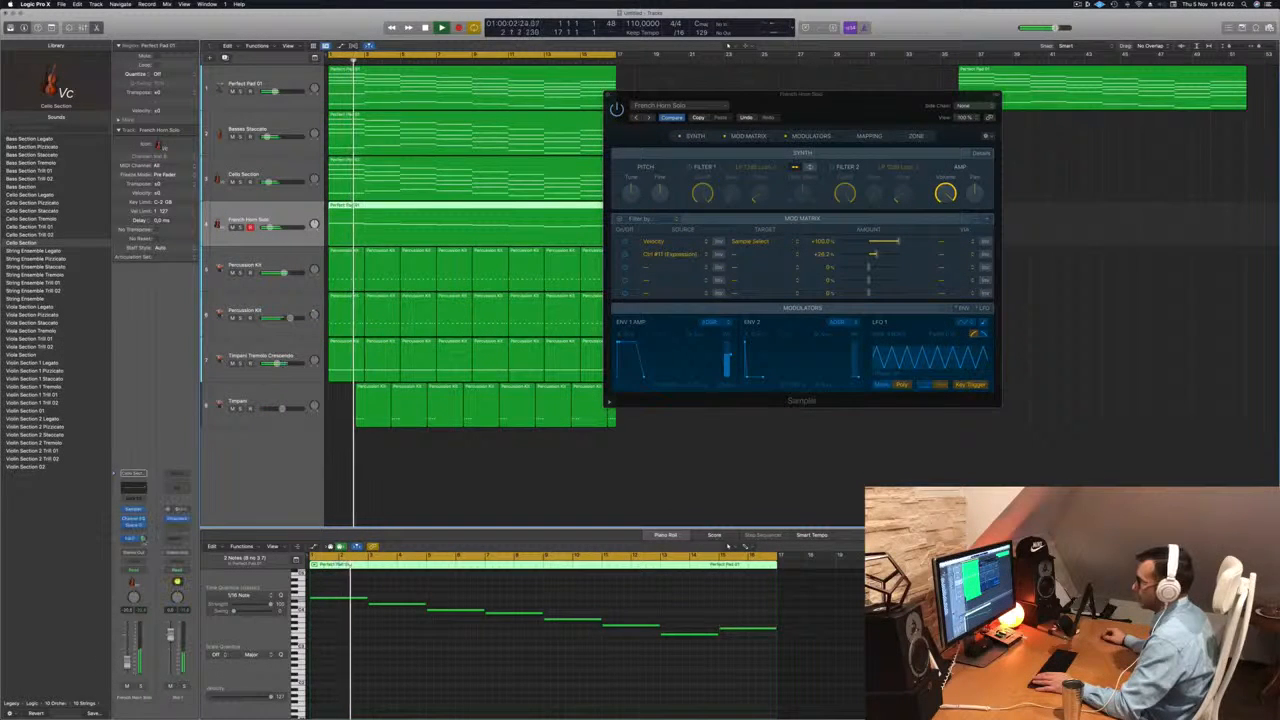
pyautogui.press('Return')
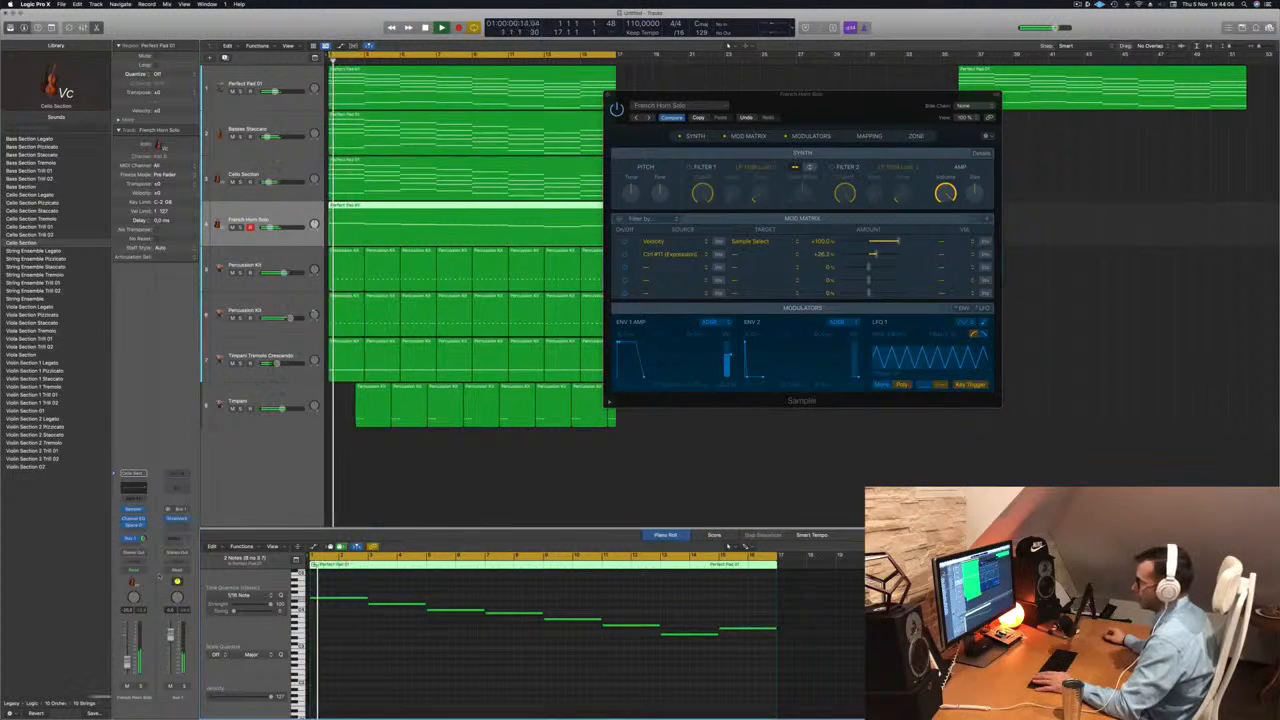
# - Transpose all French Horn Solo notes down one octave while soloed, unsolo the track and close the Sampler window
pyautogui.press('s')
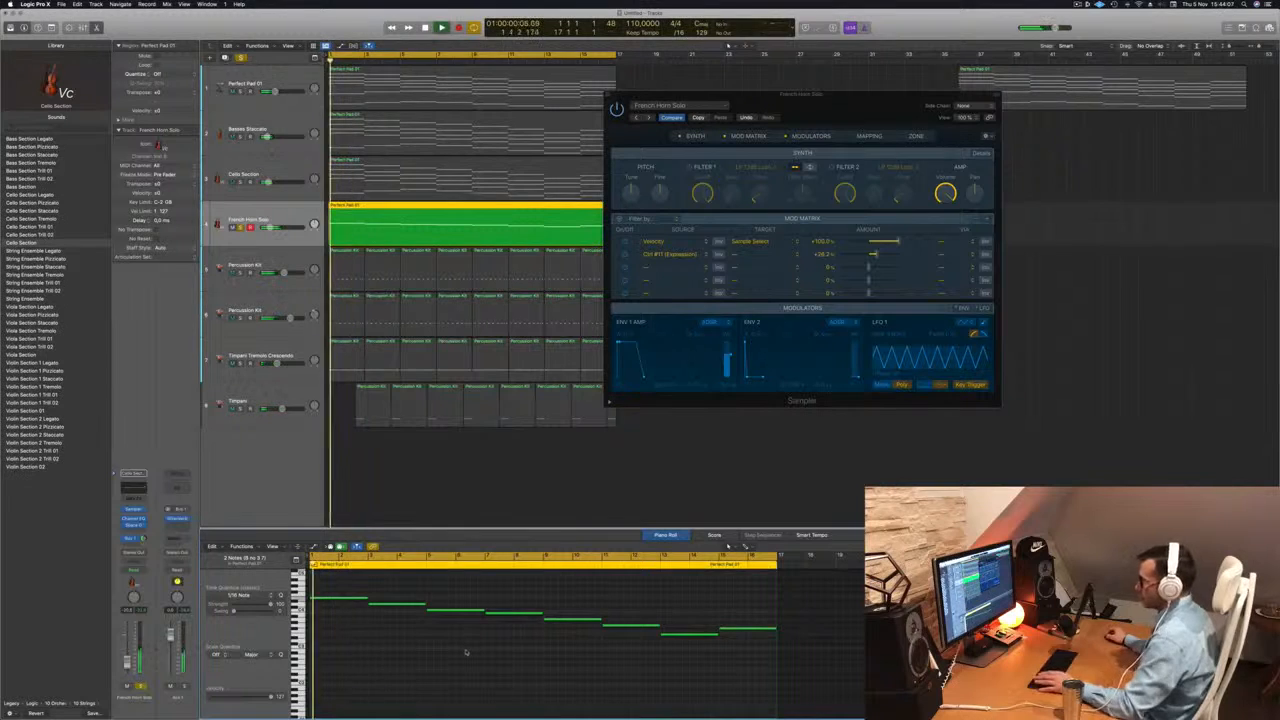
pyautogui.press('super+a')
pyautogui.hotkey('shift', 'alt', 'Down')
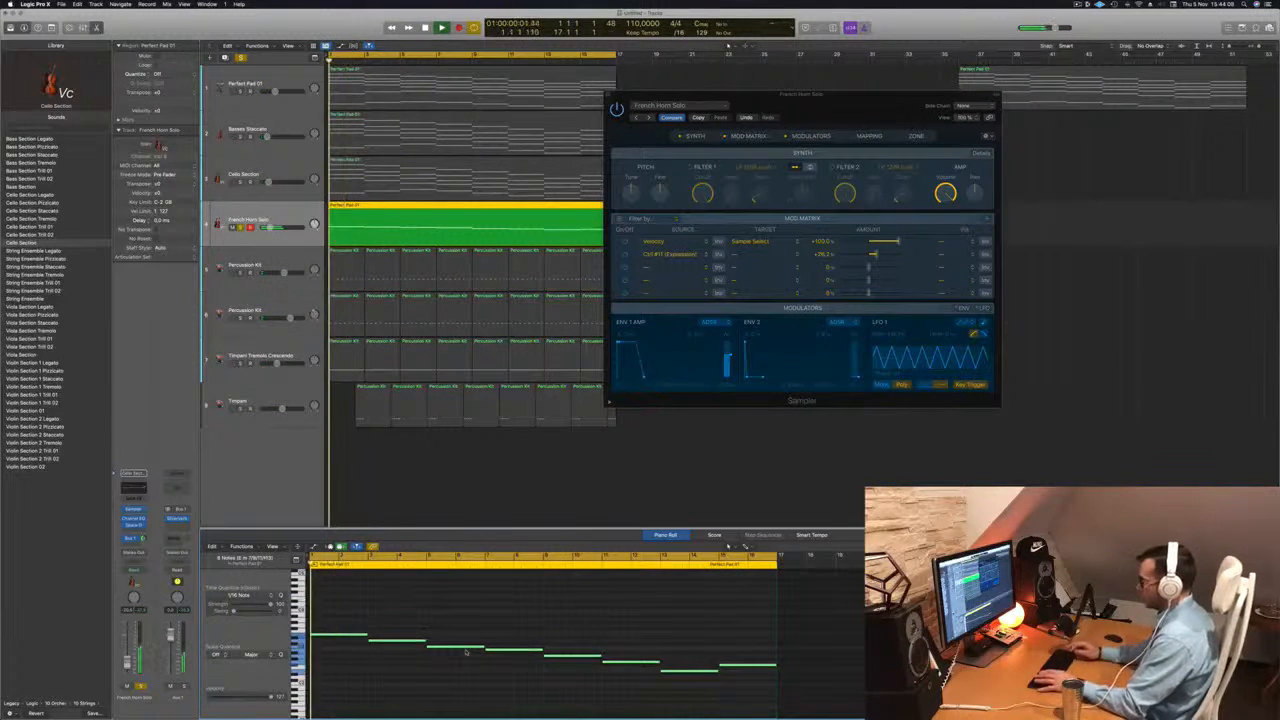
pyautogui.press('s')
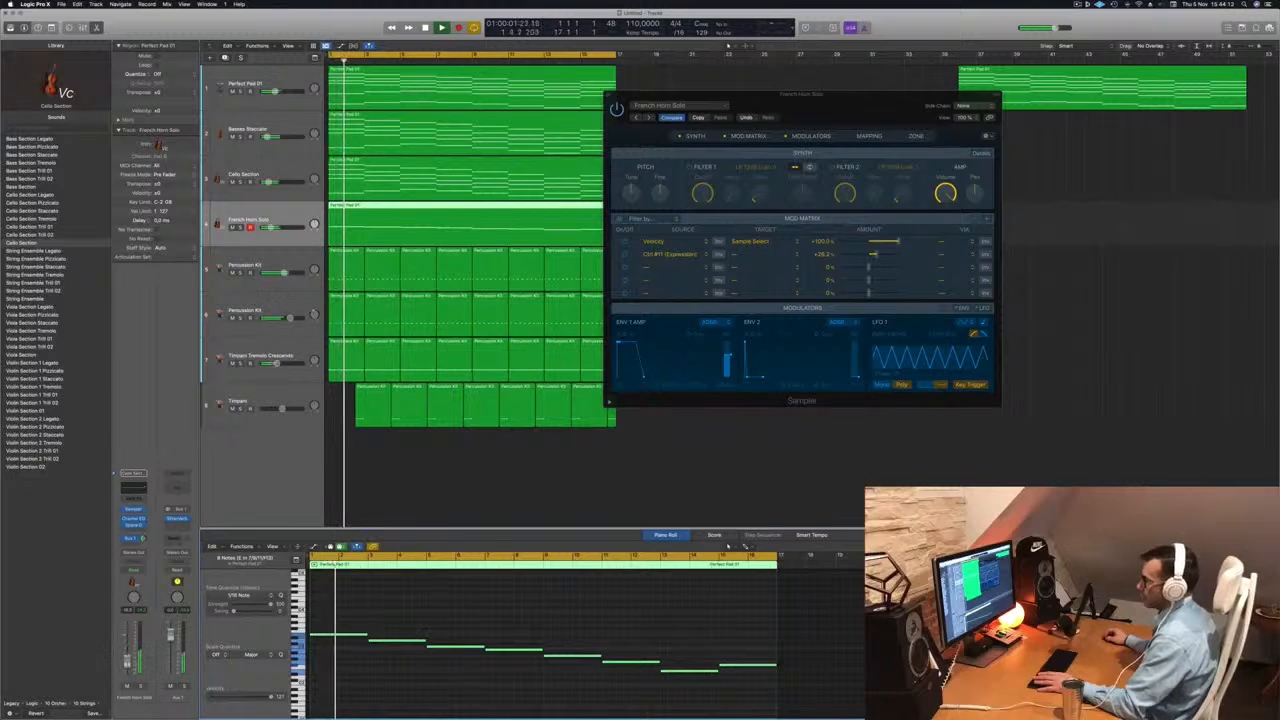
pyautogui.moveTo(834, 105); pyautogui.dragTo(517, 243)
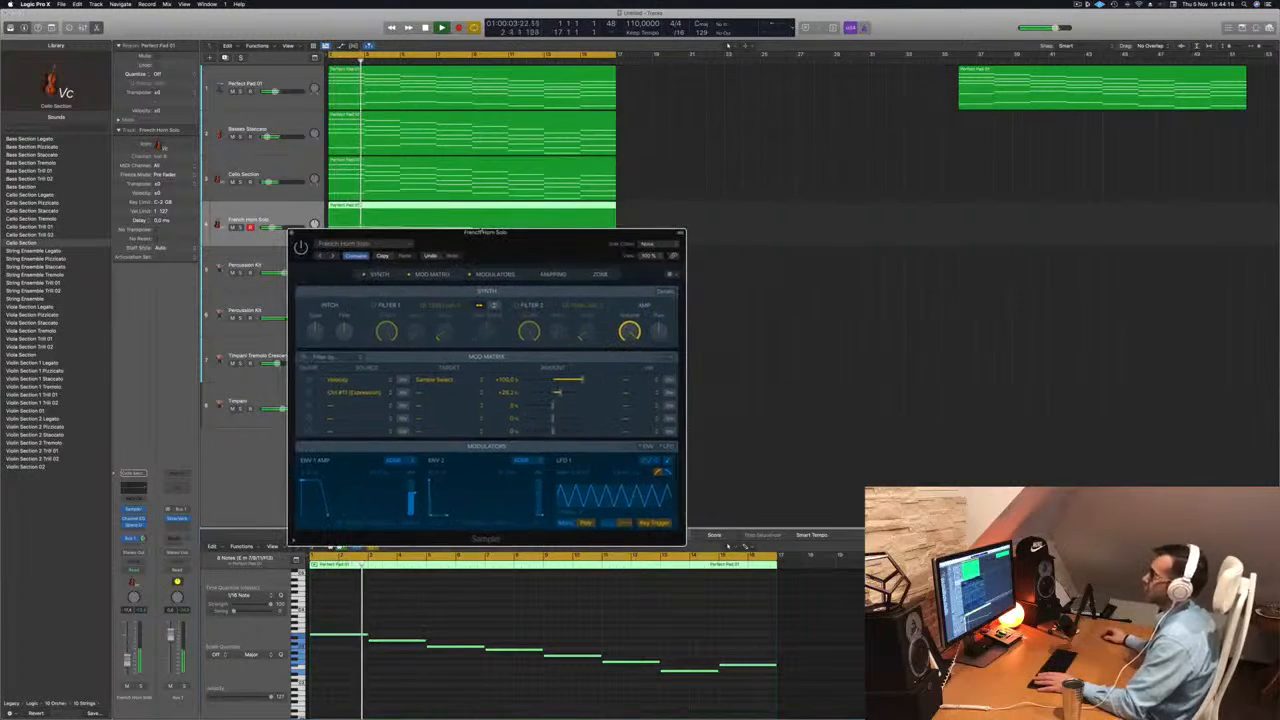
pyautogui.press('super+w')
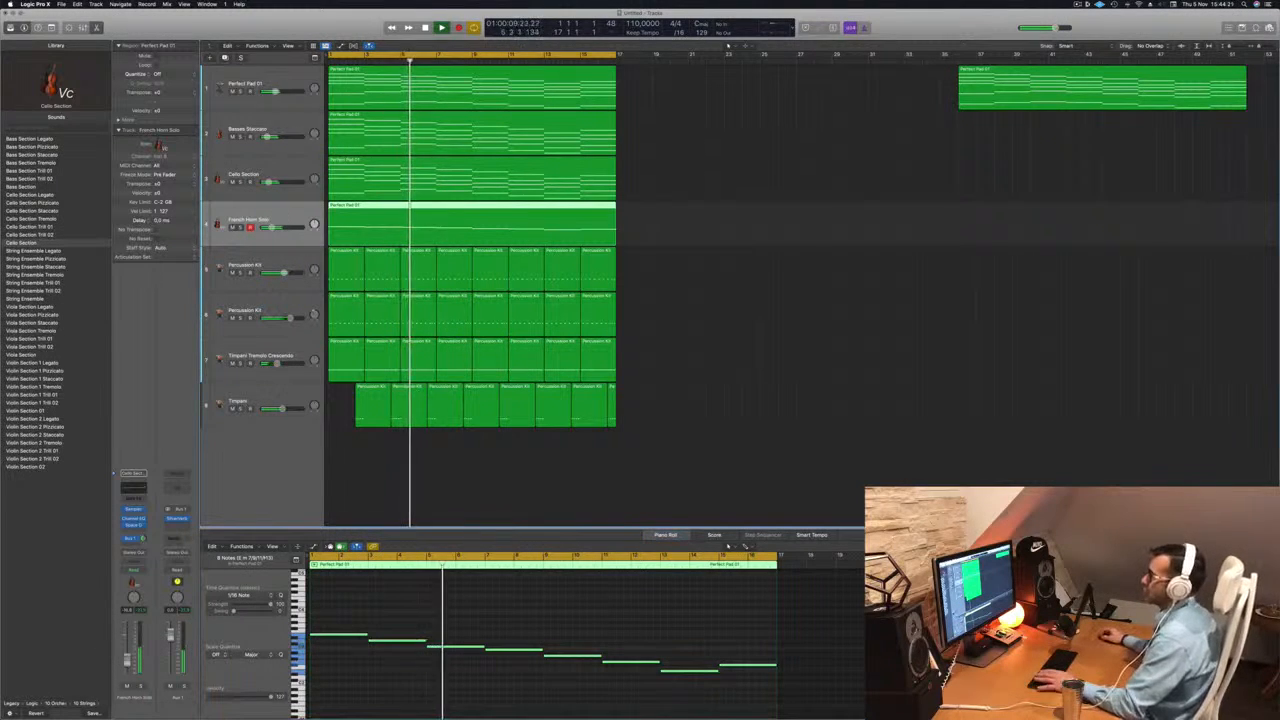
# - Replay from the start, duplicate the French Horn Solo track and copy its melody region onto the new track
pyautogui.press('Return')
pyautogui.click(226, 58)
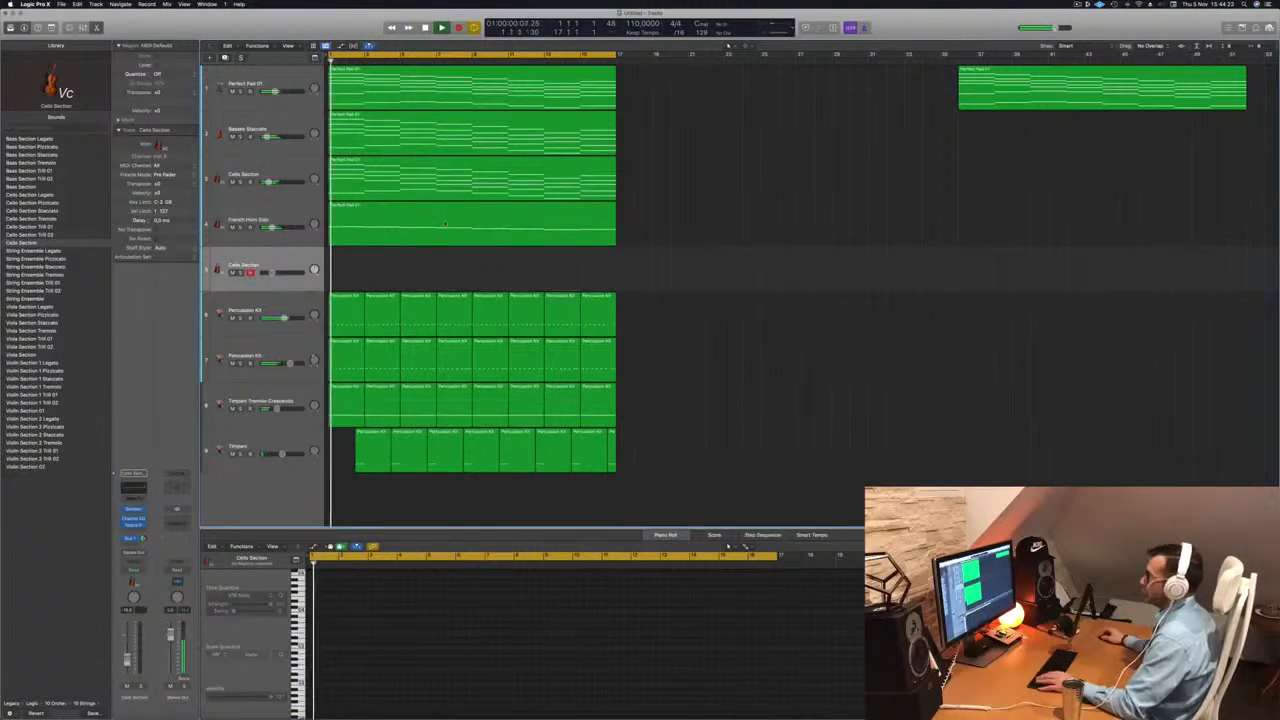
pyautogui.moveTo(429, 265); pyautogui.dragTo(429, 270)
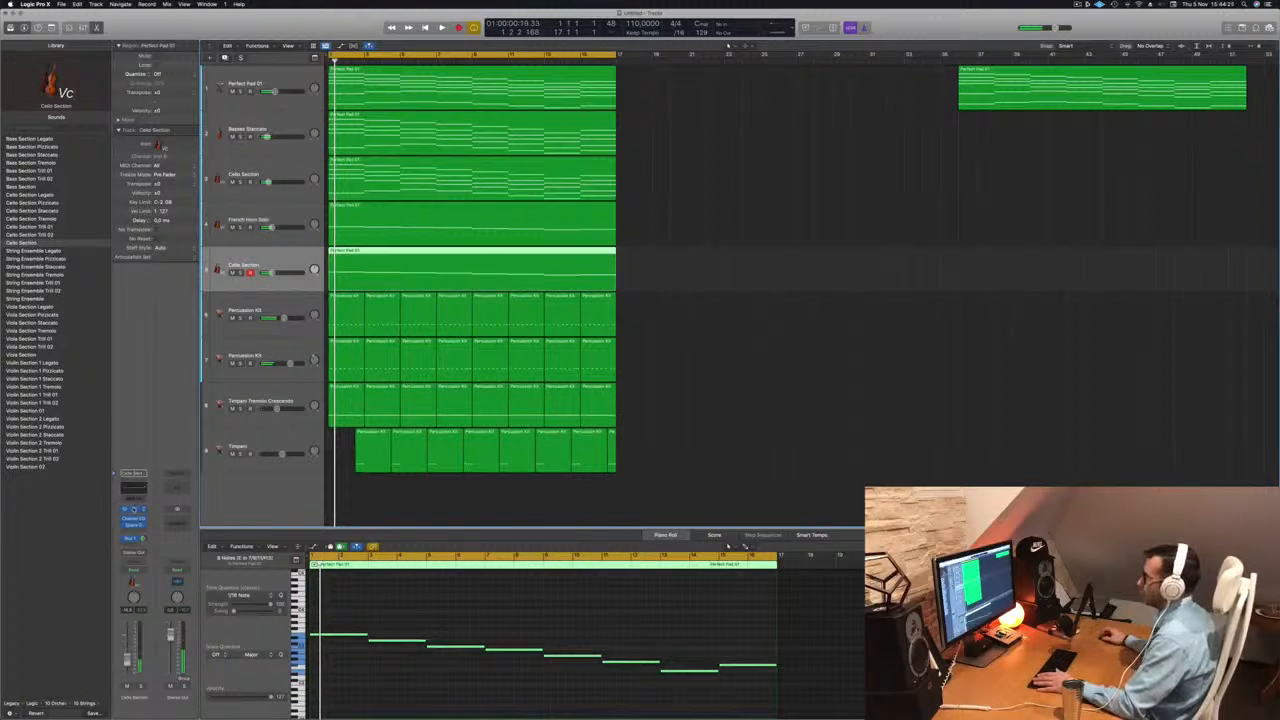
# - Load the French Horns Crescendo preset from the Orchestral Brass category in the new track's Sampler
pyautogui.click(134, 510)
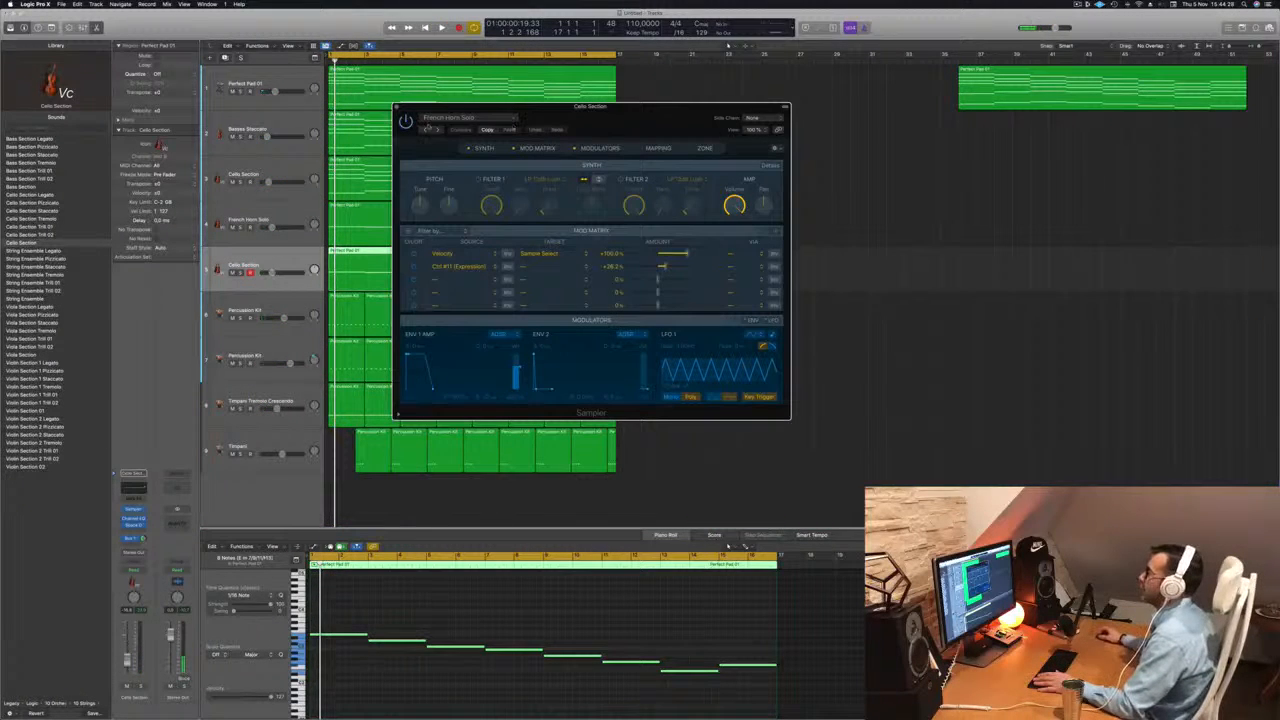
pyautogui.click(506, 119)
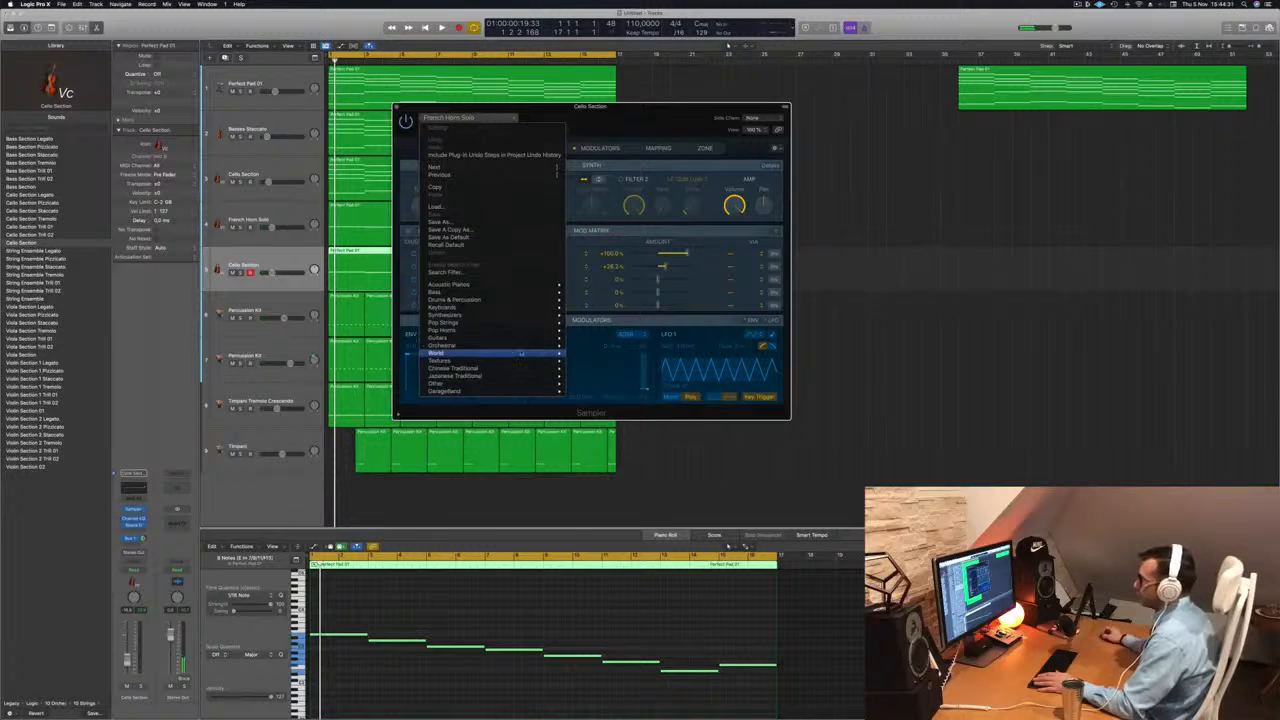
pyautogui.moveTo(523, 348)
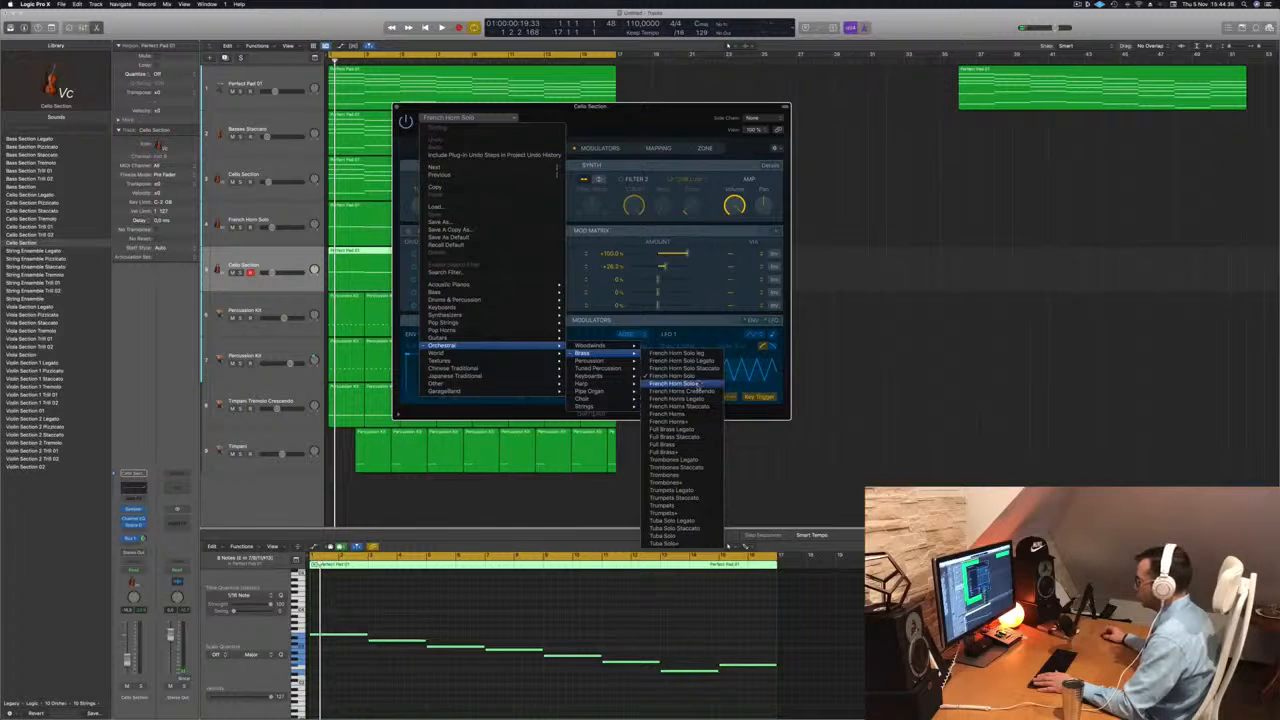
pyautogui.click(683, 391)
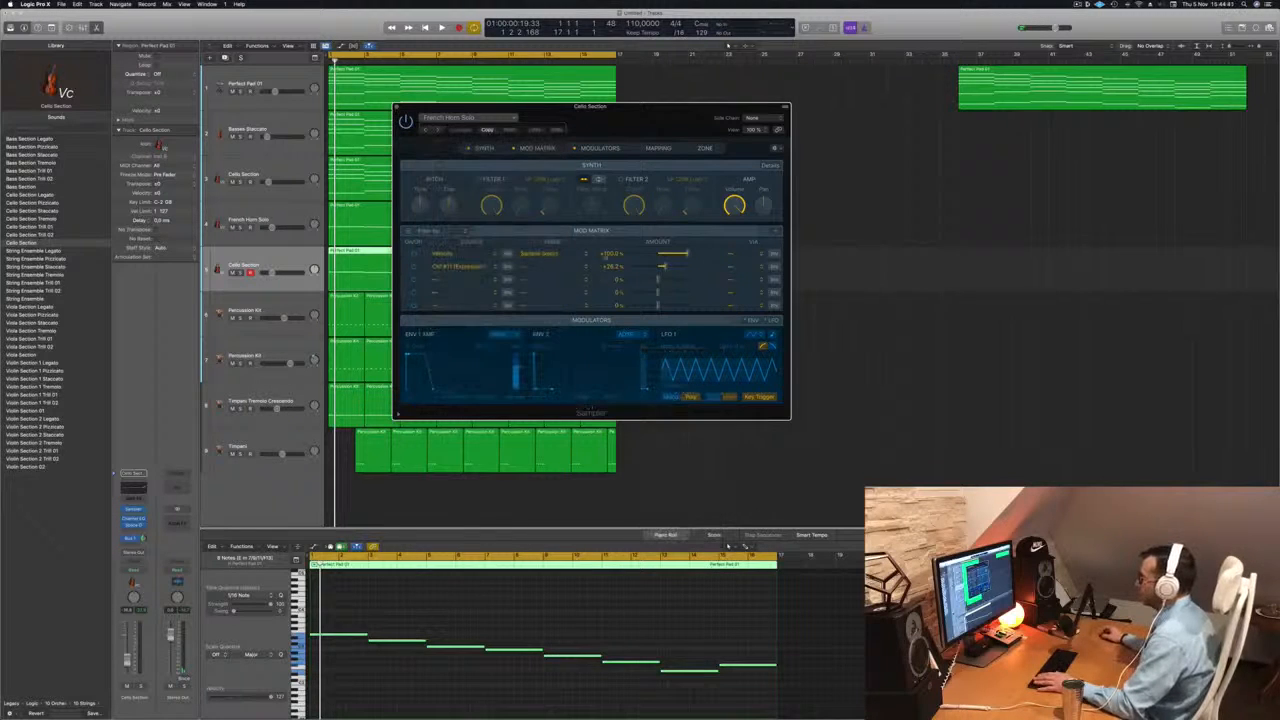
# - Solo the French Horns Crescendo track during playback to audition it, moving the Sampler window aside
pyautogui.moveTo(592, 110); pyautogui.dragTo(621, 108)
pyautogui.press('space')
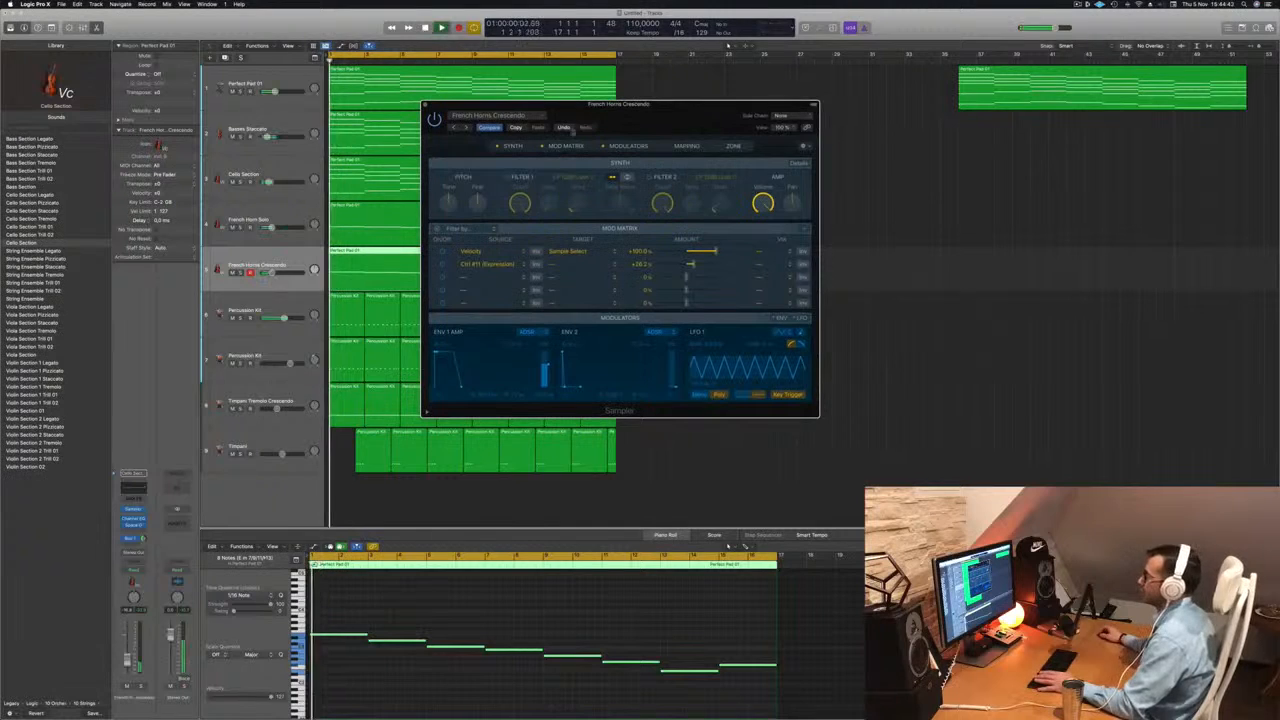
pyautogui.press('s')
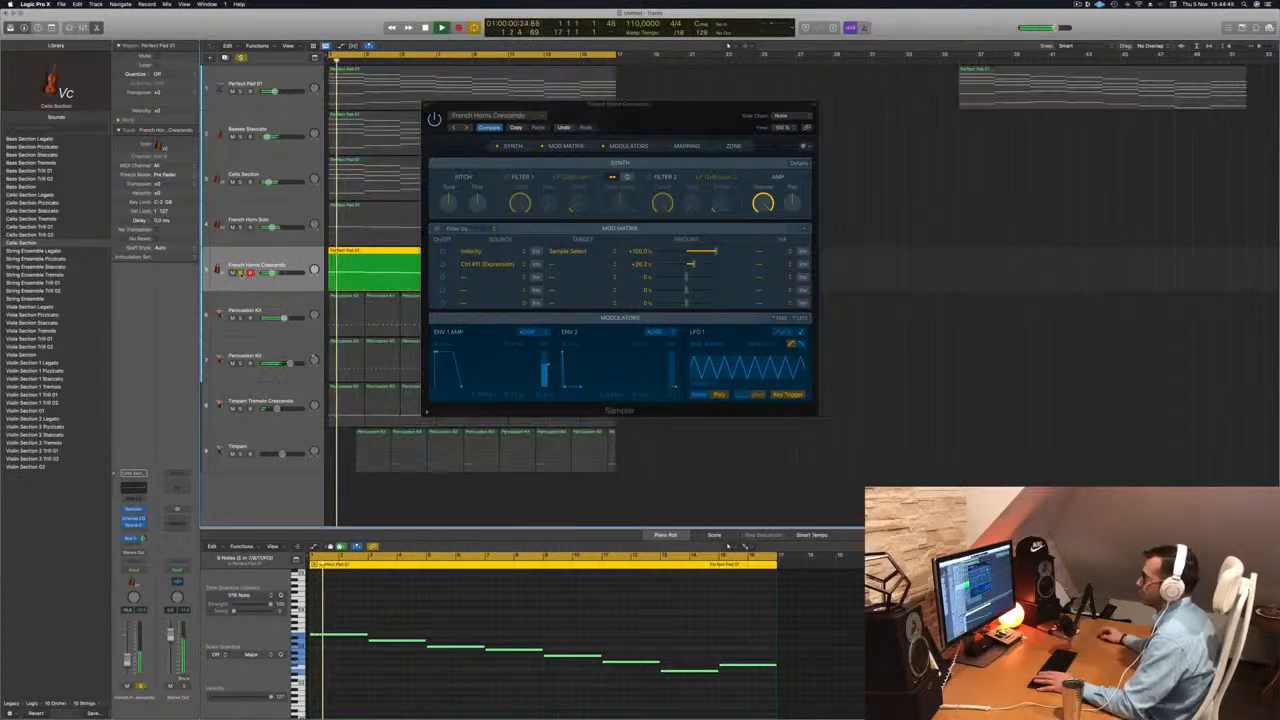
pyautogui.moveTo(715, 116); pyautogui.dragTo(817, 132)
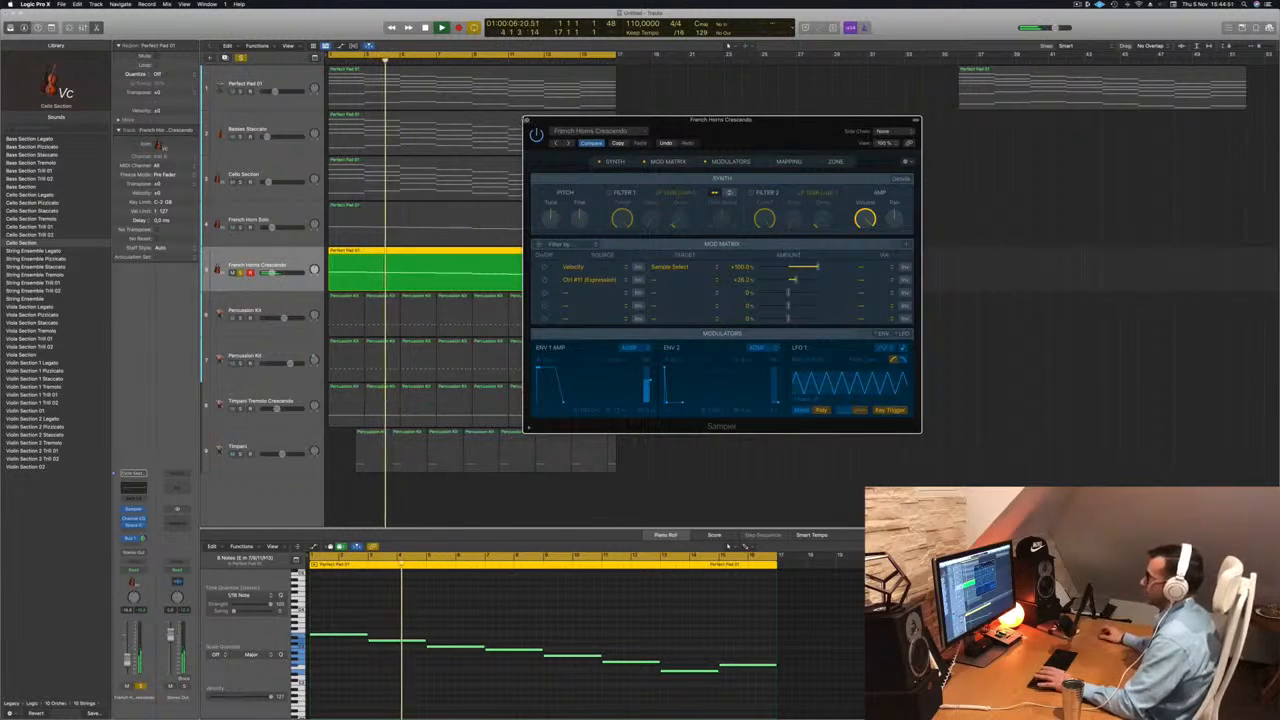
# - Close the Sampler window, audition French Horn Solo and French Horns Crescendo soloed together from the start, and clear the solos
pyautogui.press('space')
pyautogui.click(528, 121)
pyautogui.click(241, 228)
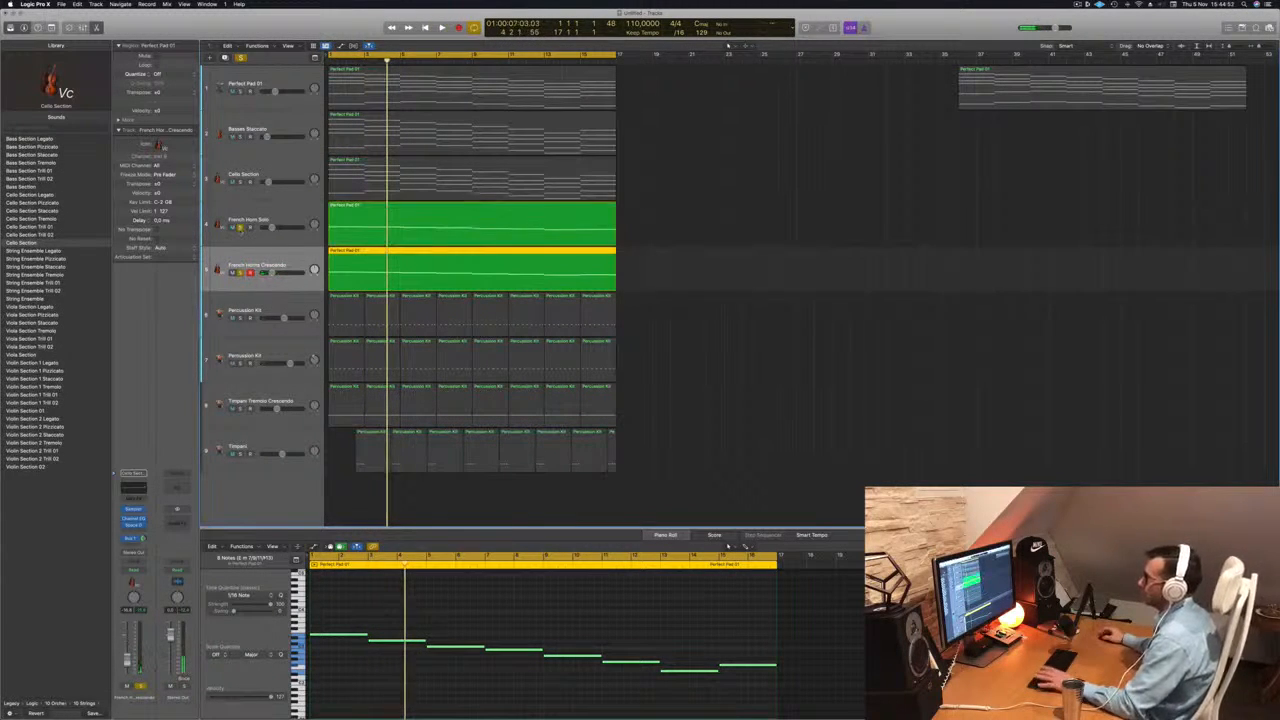
pyautogui.press('space')
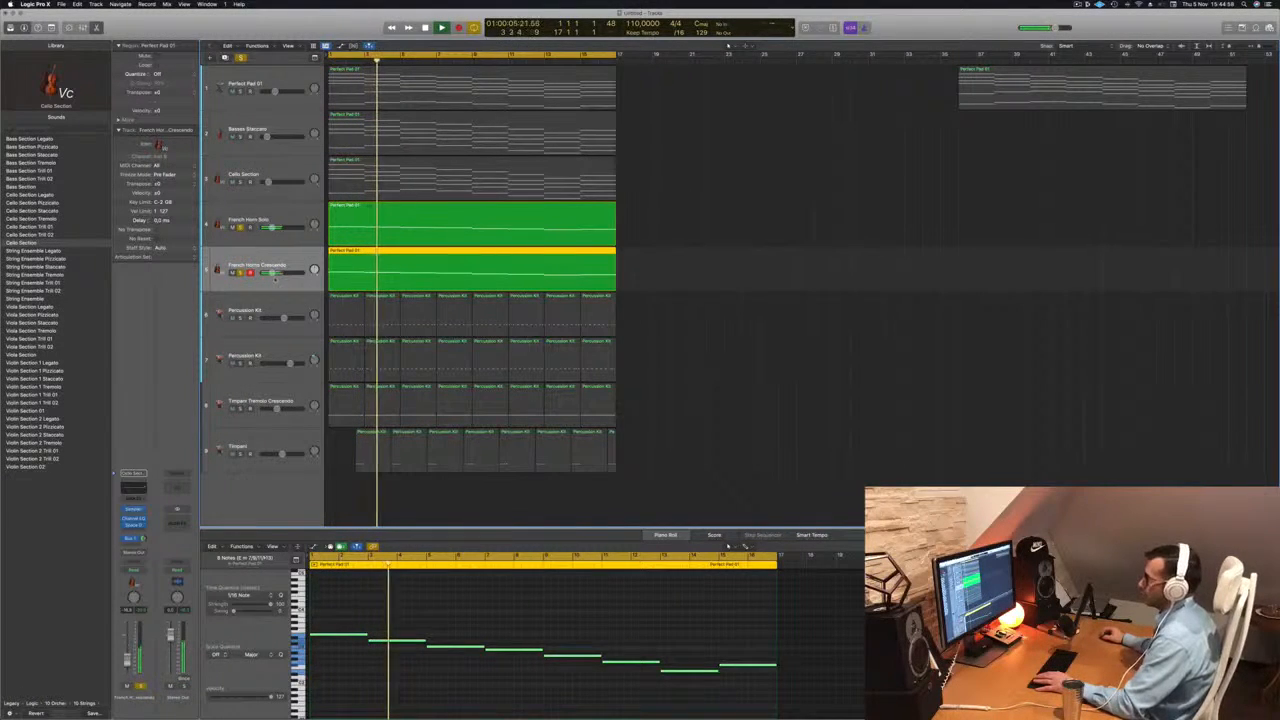
pyautogui.press('Return')
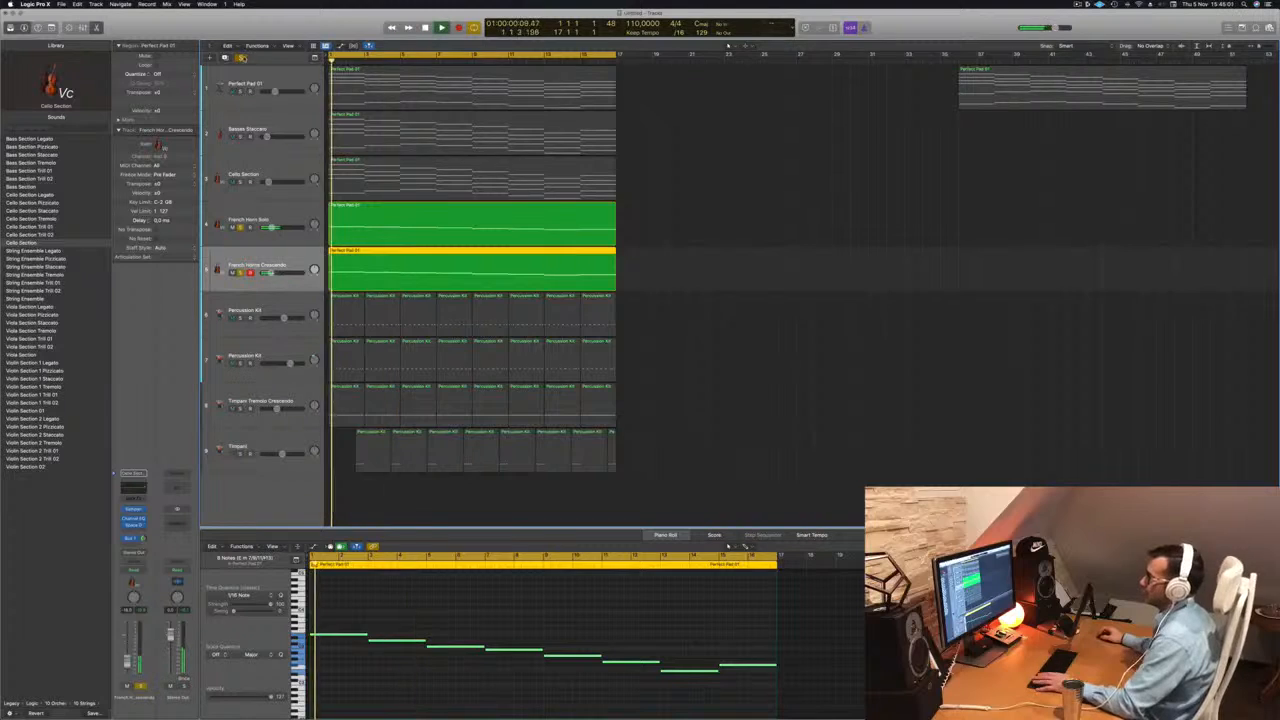
pyautogui.press('super+a')
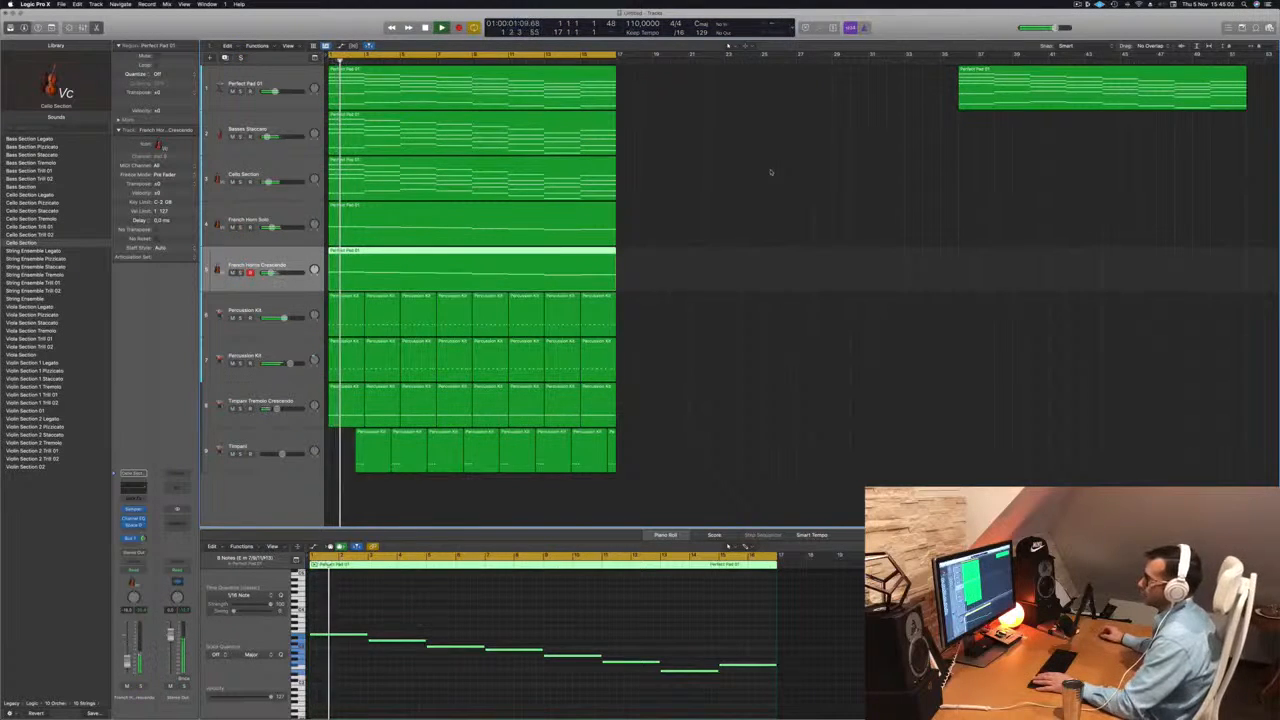
# - Transpose all French Horns Crescendo notes down one octave with playback stopped, resume playback and deselect the region
pyautogui.press('space')
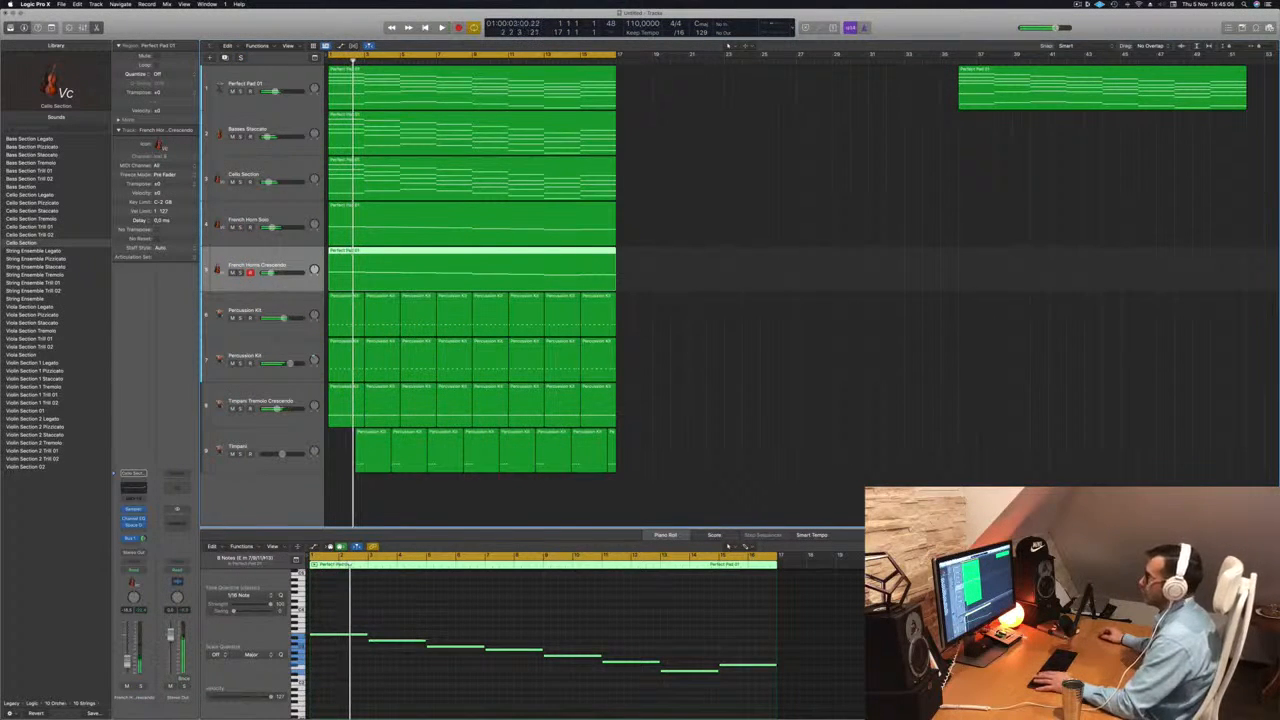
pyautogui.click(568, 607)
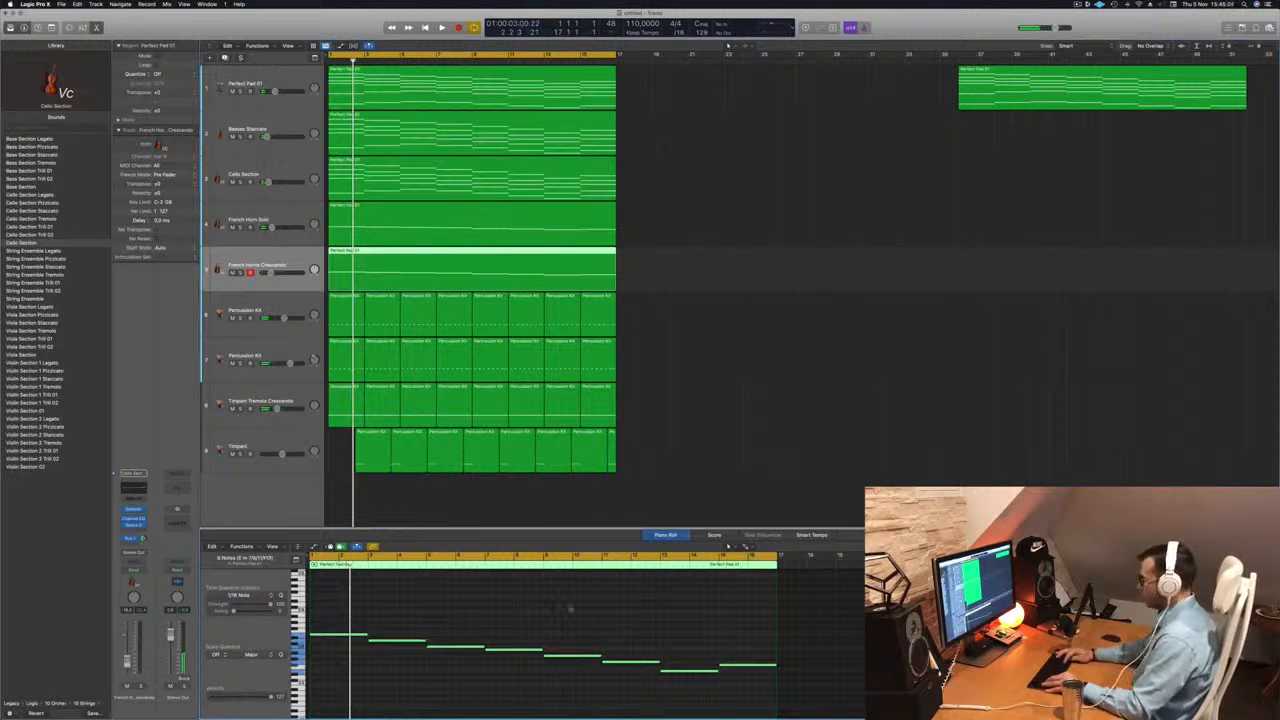
pyautogui.hotkey('alt', 'shift', 'Down')
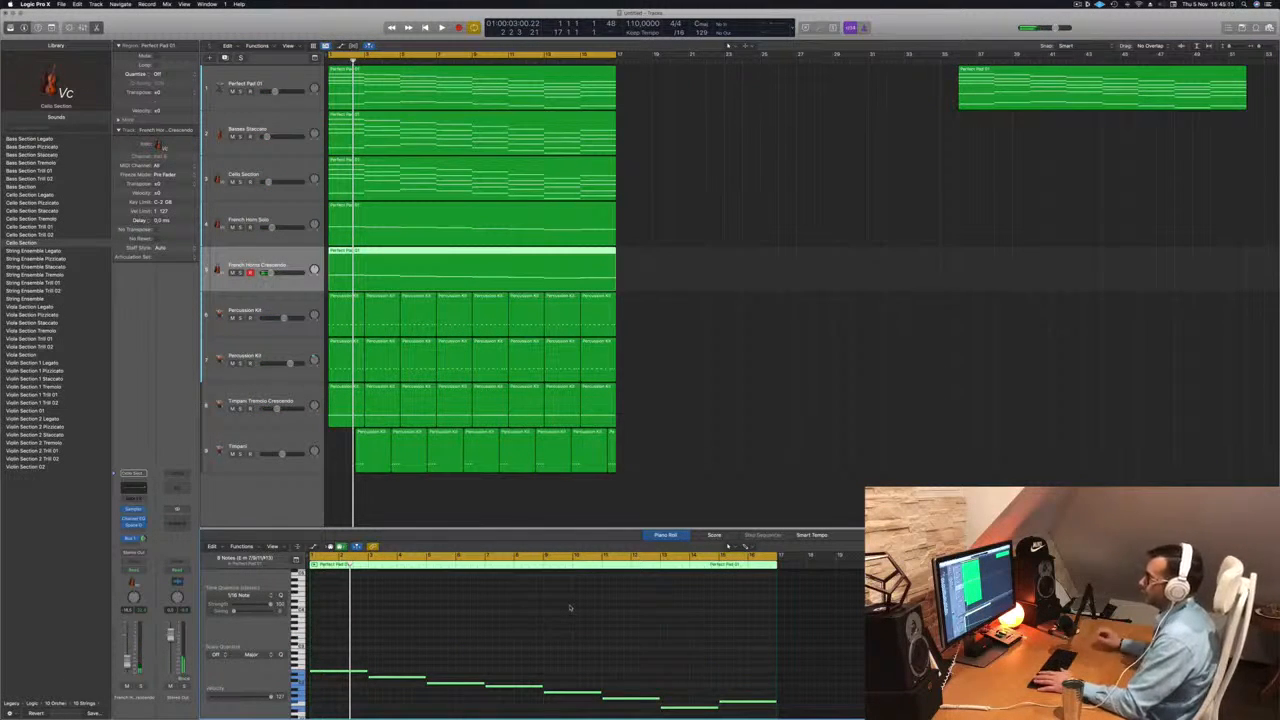
pyautogui.press('space')
pyautogui.click(725, 332)
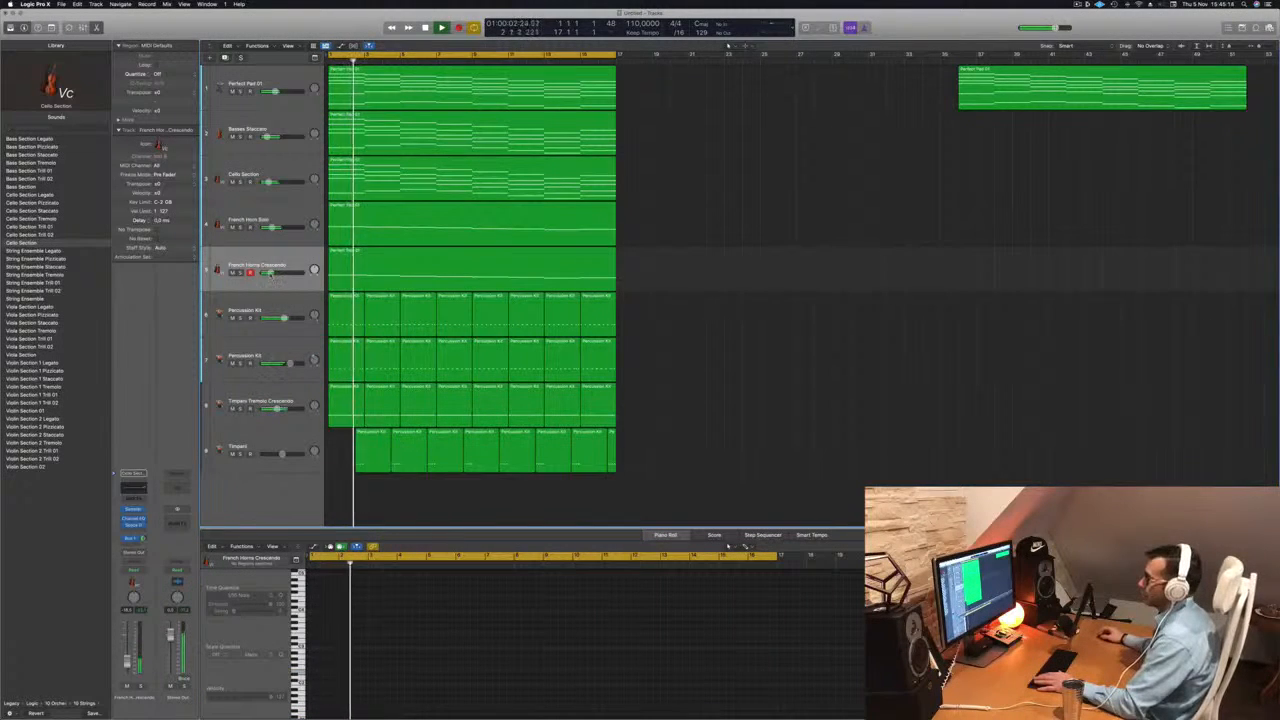
# - Lower the French Horns Crescendo track's volume and adjust its Bus 1 send while the arrangement plays
pyautogui.moveTo(271, 272); pyautogui.dragTo(270, 272)
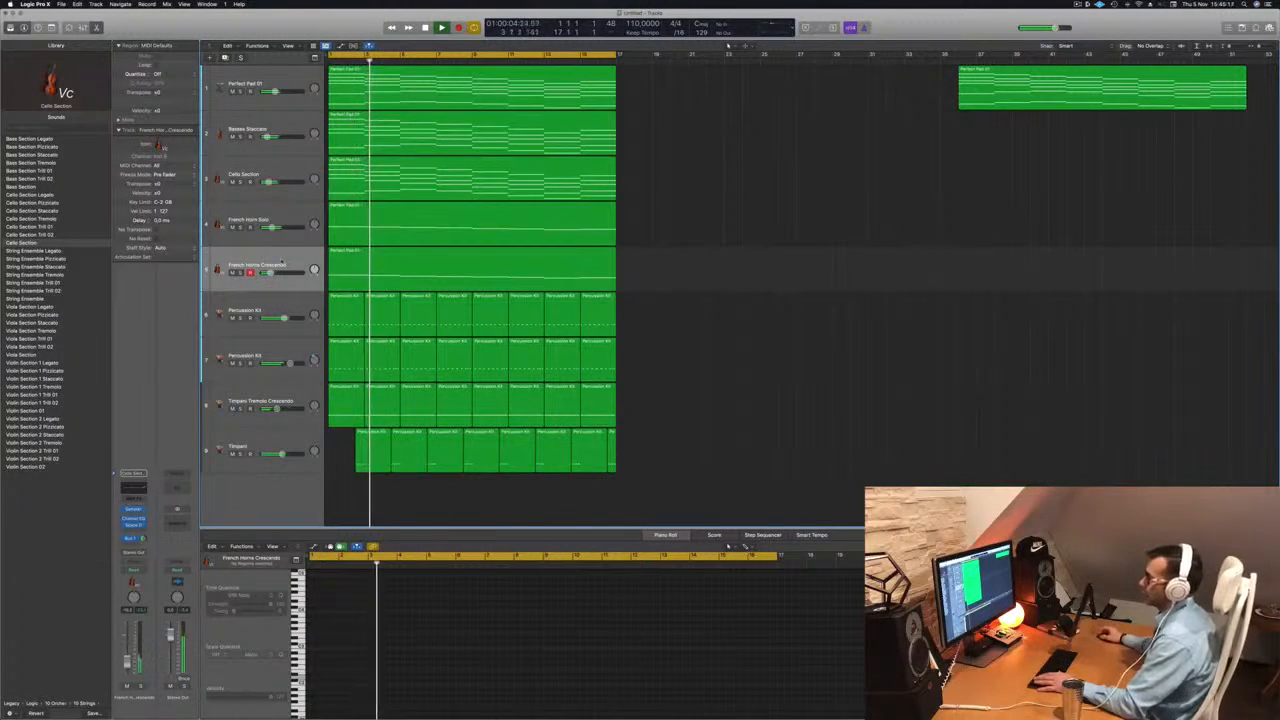
pyautogui.click(283, 263)
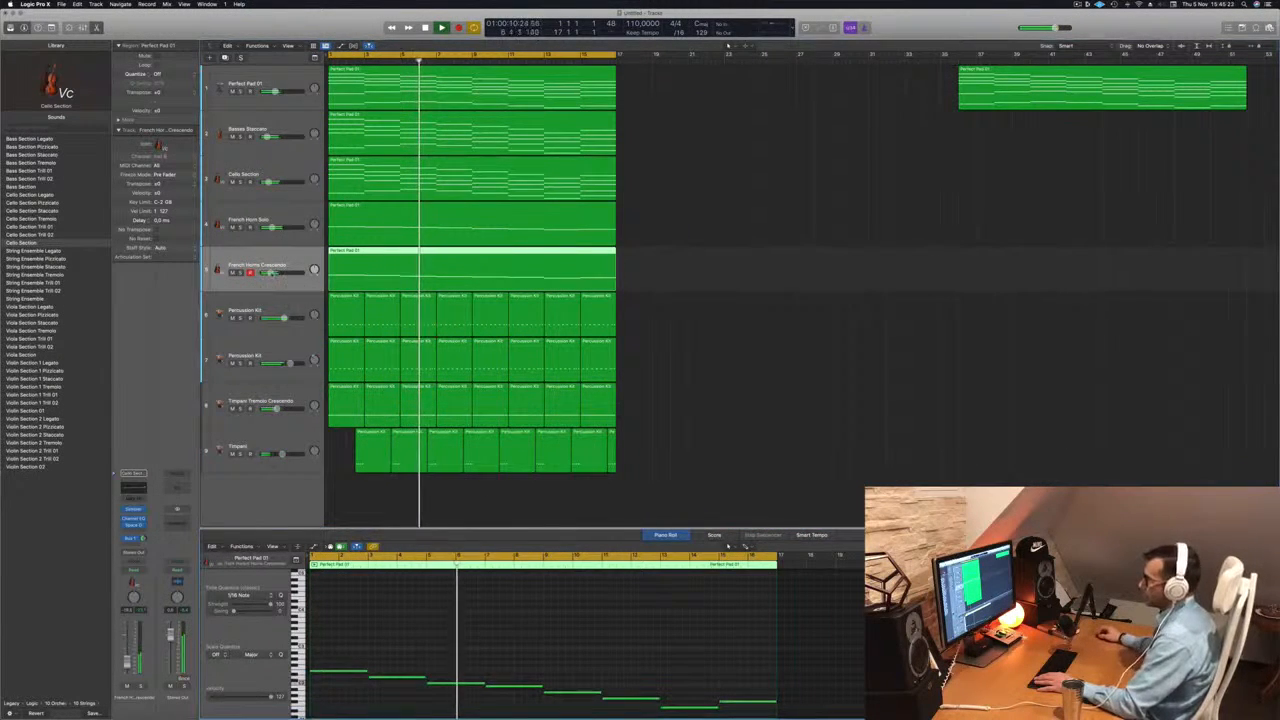
pyautogui.moveTo(271, 273); pyautogui.dragTo(269, 273)
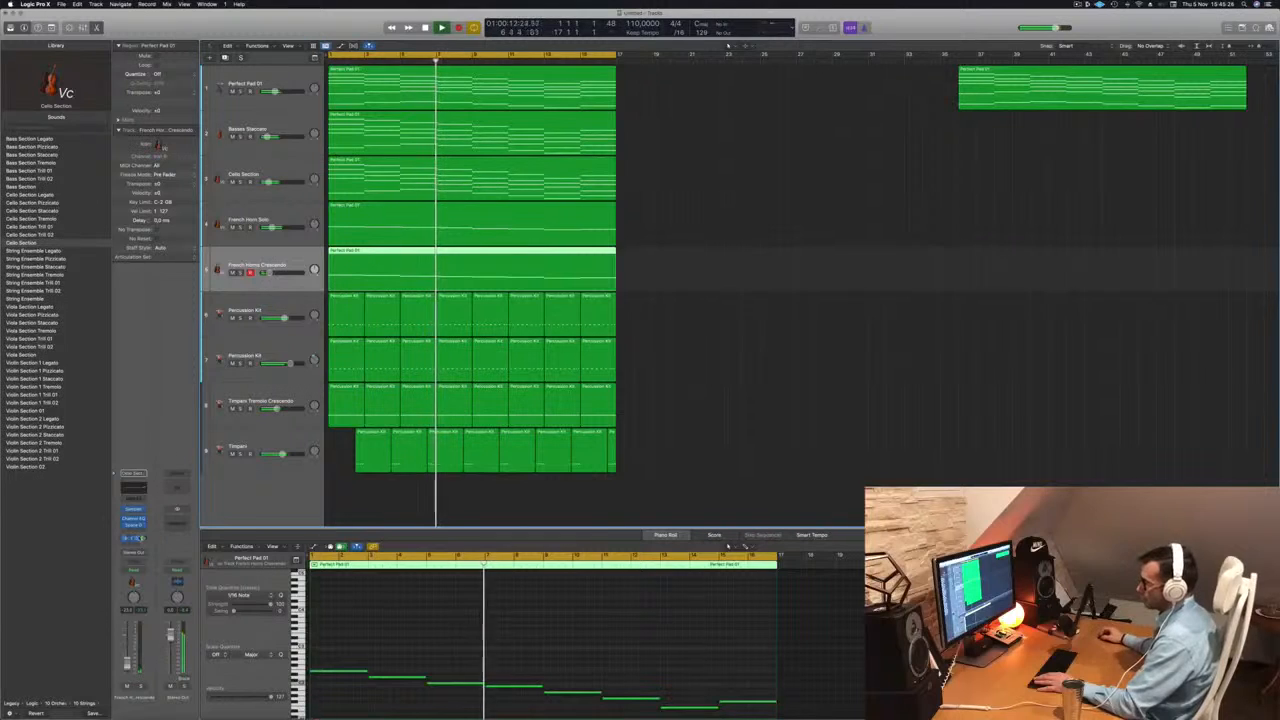
pyautogui.click(679, 399)
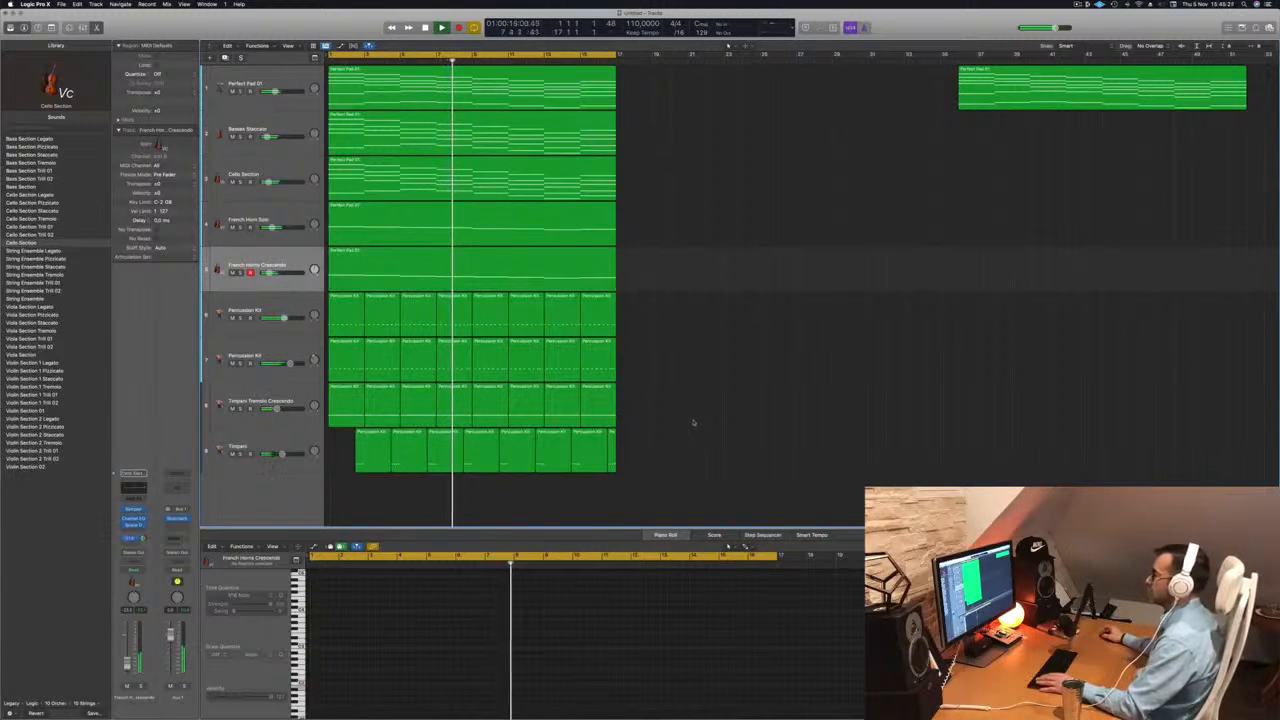
# - Replay from the start, briefly solo each Percussion Kit track in turn and select the second Percussion Kit track
pyautogui.press('Return')
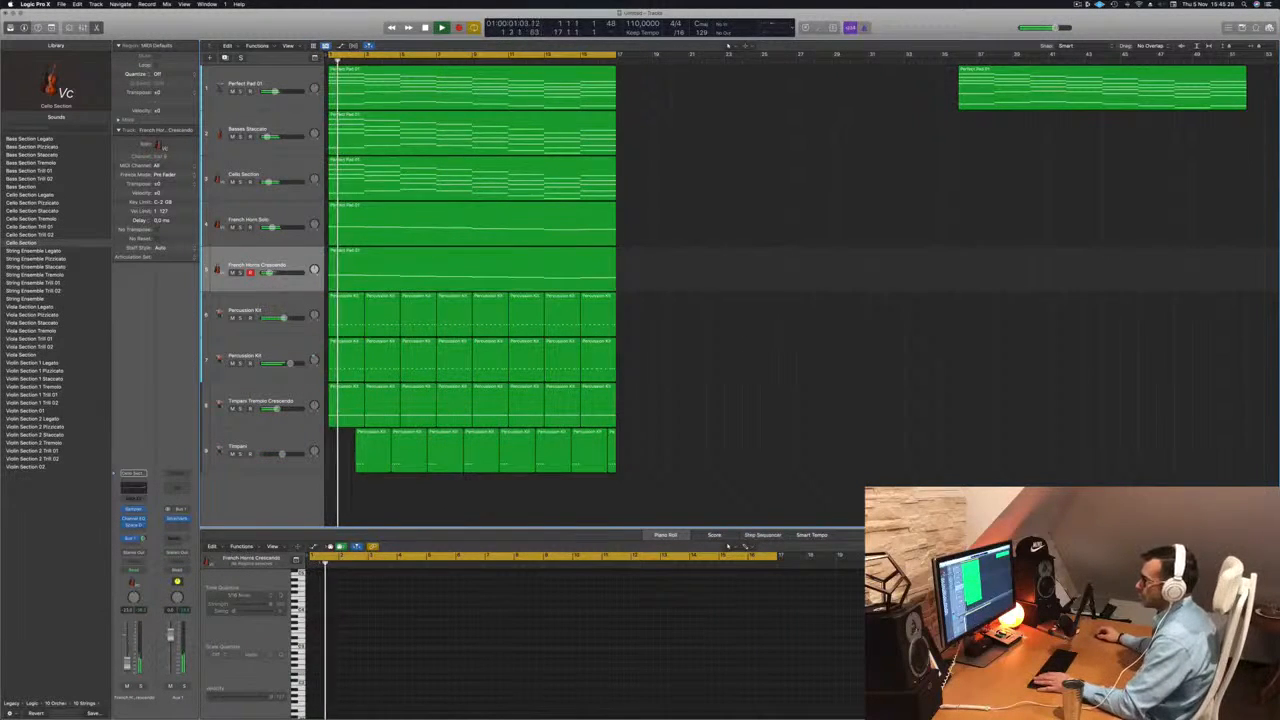
pyautogui.click(241, 318)
pyautogui.click(241, 318)
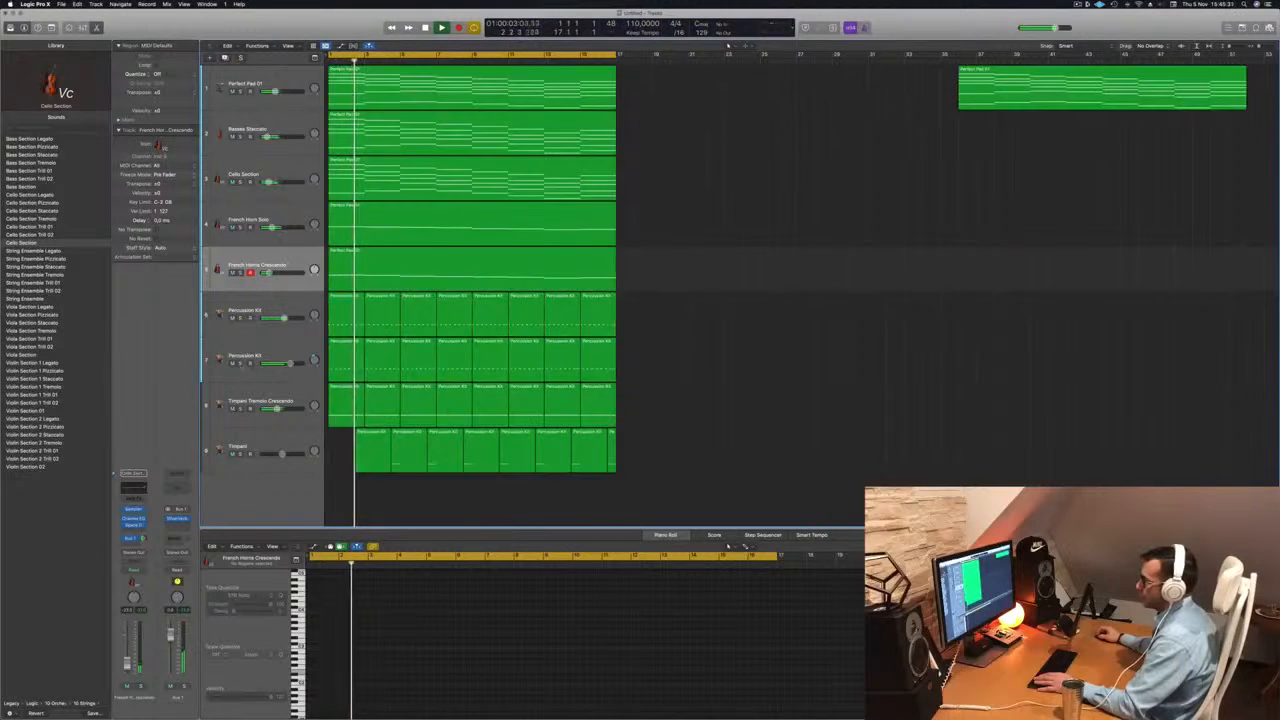
pyautogui.click(240, 363)
pyautogui.click(240, 364)
pyautogui.click(314, 360)
pyautogui.press('Return')
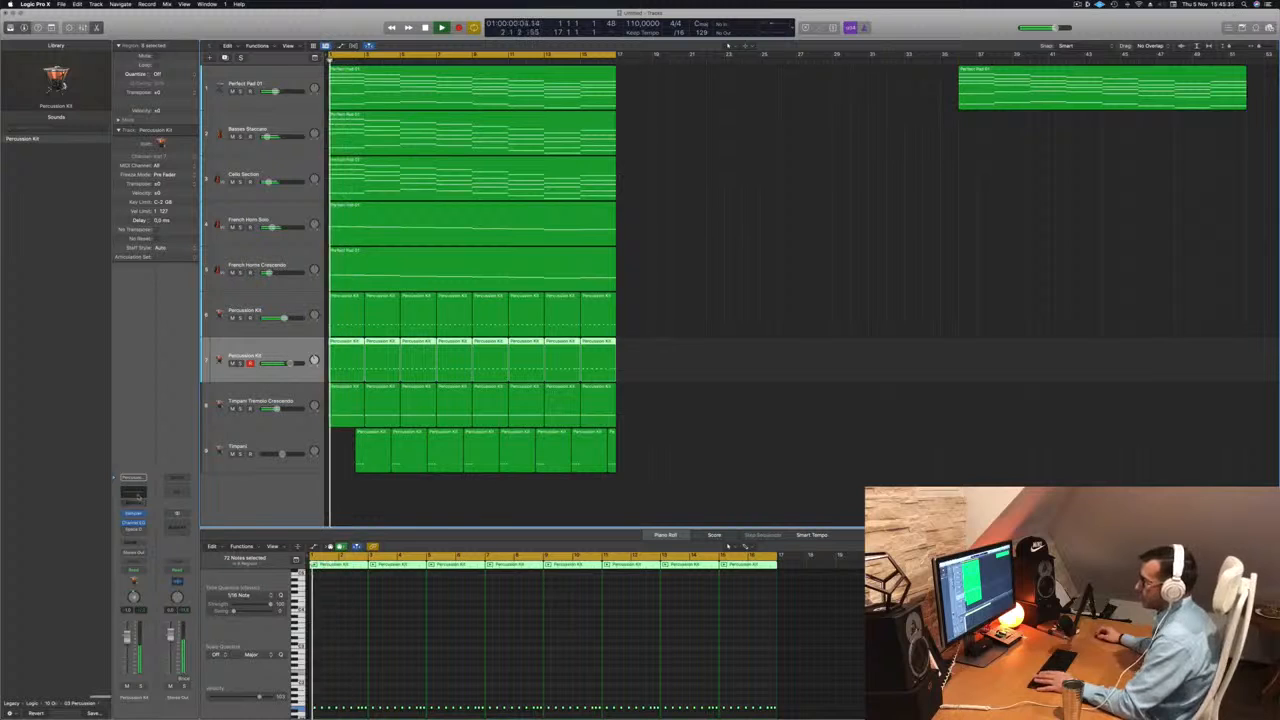
# - Open the Channel EQ on the second Percussion Kit track and apply a high cut at 1890 Hz with a 12 dB/Oct slope
pyautogui.click(139, 497)
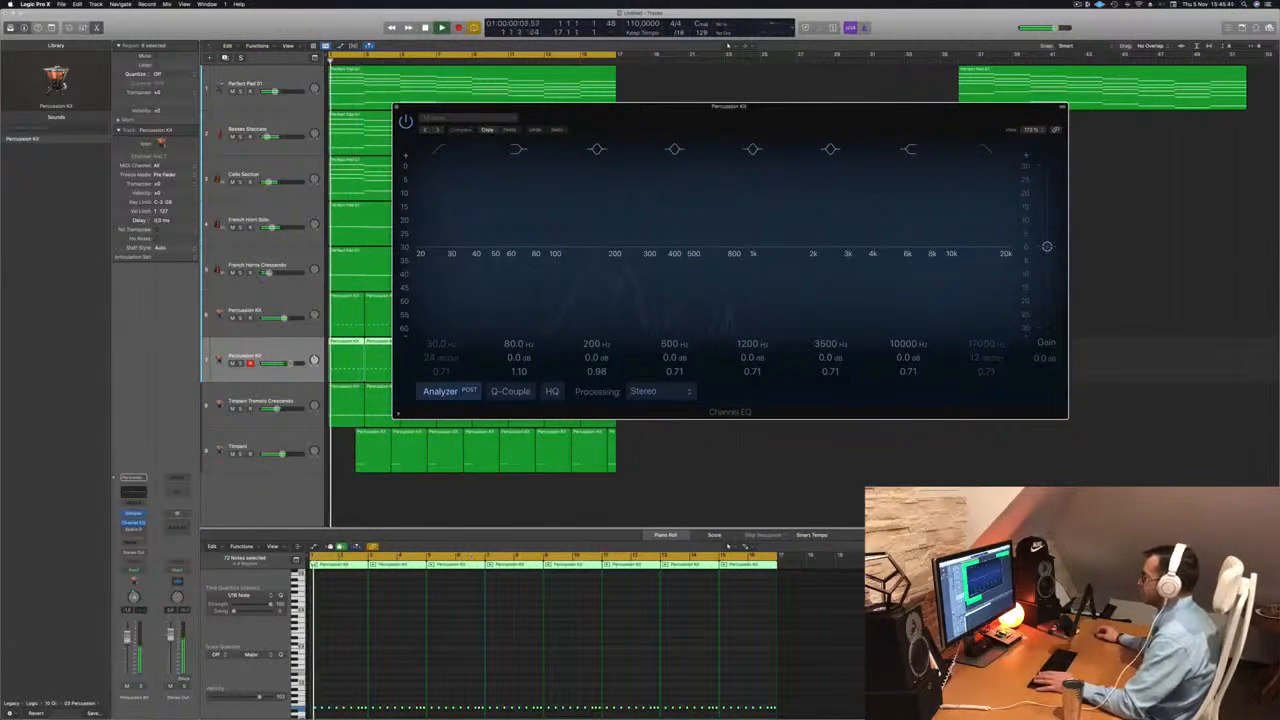
pyautogui.click(986, 150)
pyautogui.moveTo(992, 253); pyautogui.dragTo(801, 255)
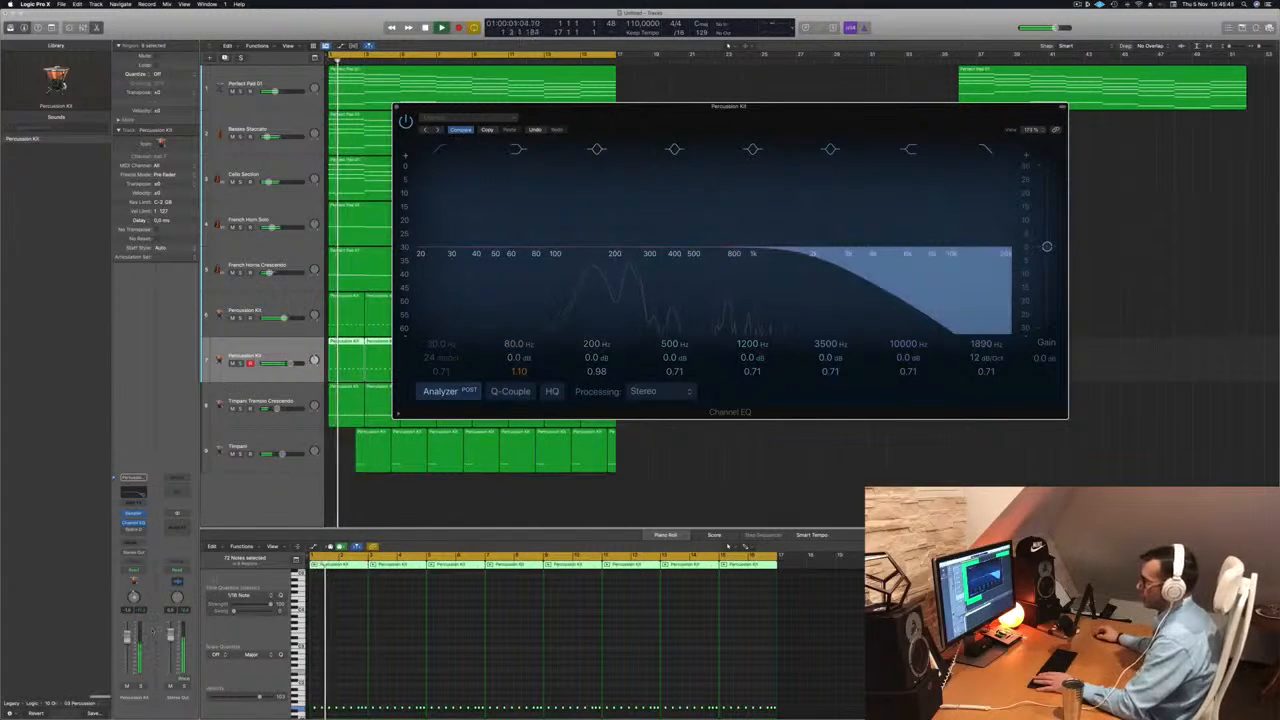
# - Shift the second Percussion Kit track's selected notes to lower pitches in the piano roll, auditioning them from the start
pyautogui.click(386, 674)
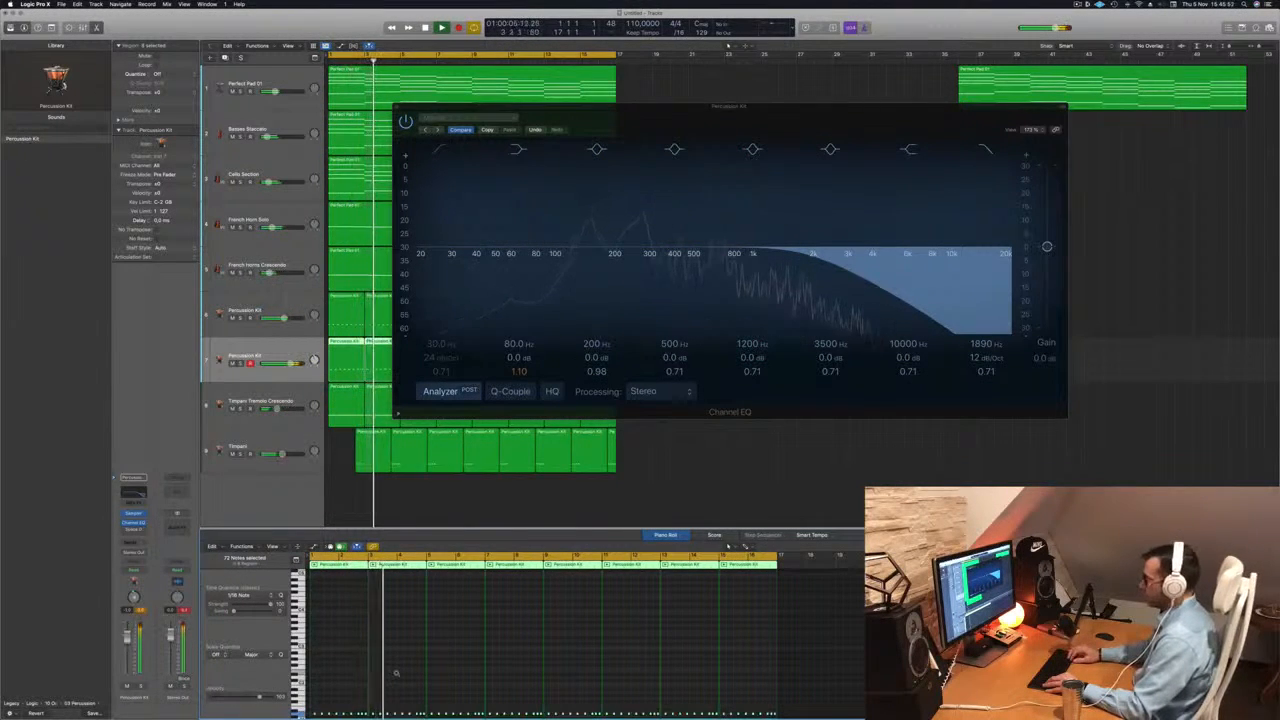
pyautogui.press('Return')
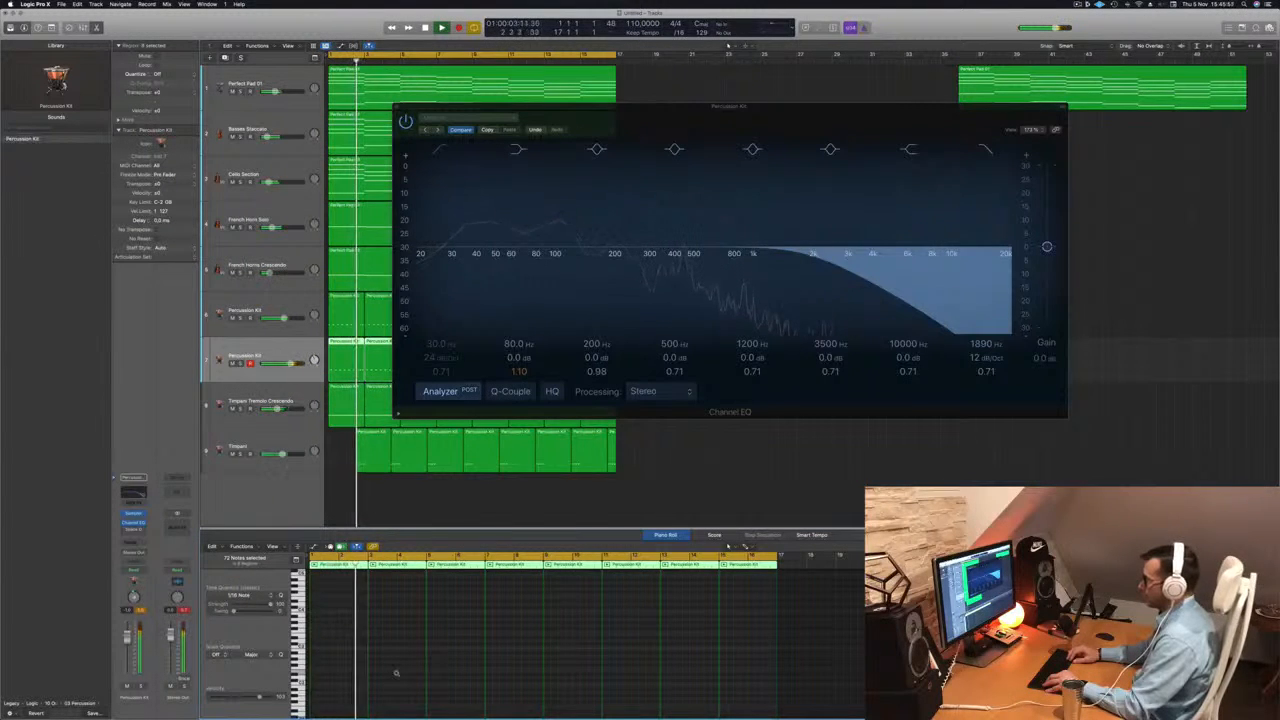
pyautogui.press('Return')
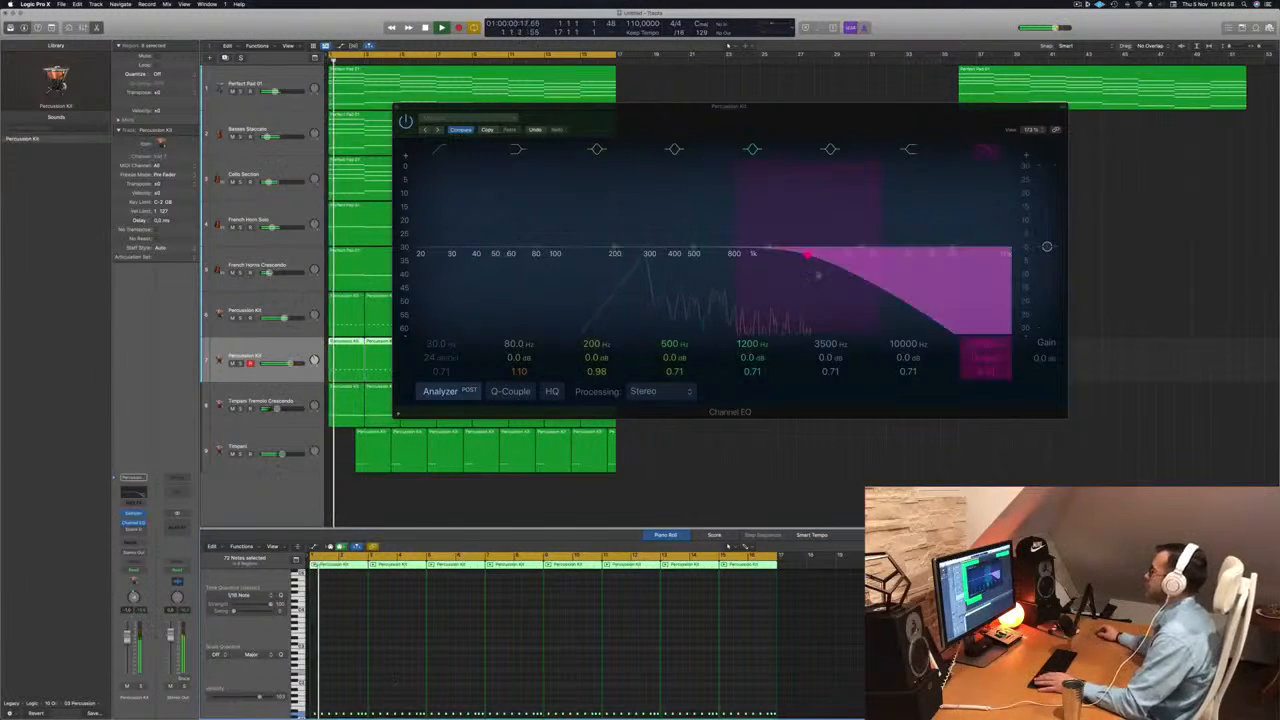
# - Turn off the high cut band in the Percussion Kit's Channel EQ, move its window aside and stop playback
pyautogui.click(986, 149)
pyautogui.moveTo(846, 117); pyautogui.dragTo(1091, 125)
pyautogui.press('space')
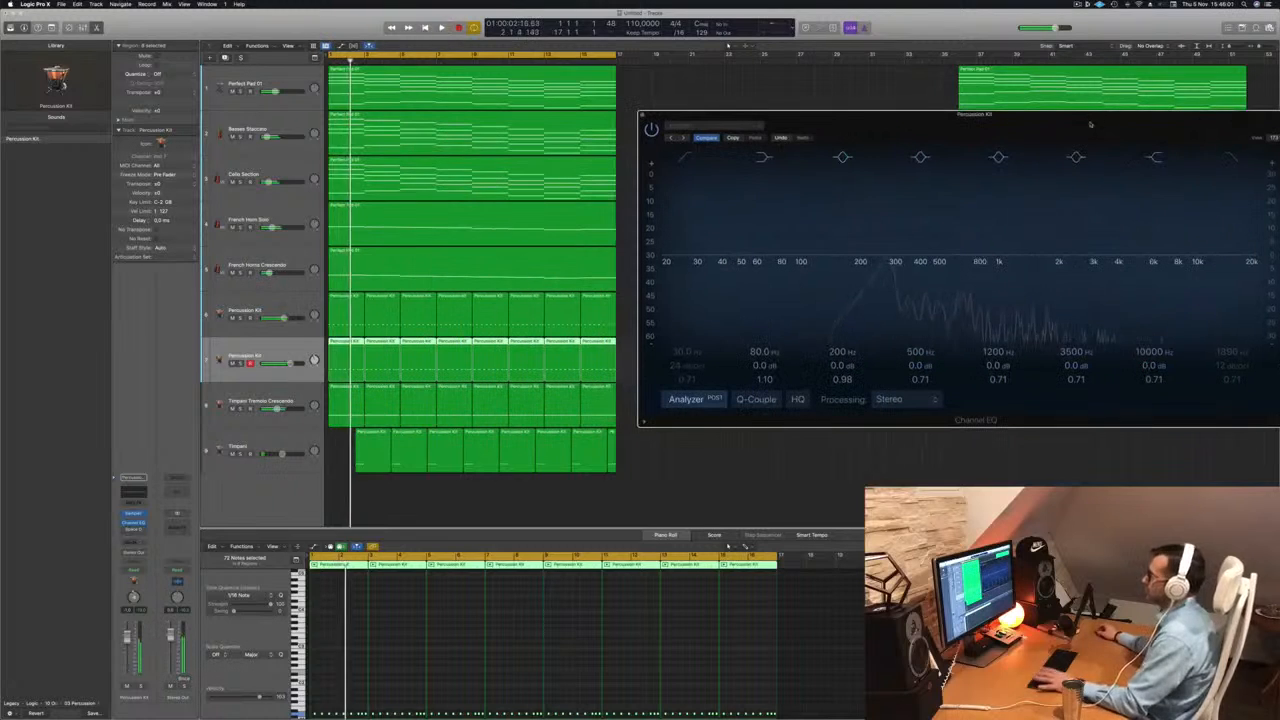
# - Replay from the start, lower the second Percussion Kit track's volume and close the Channel EQ window
pyautogui.press('Return')
pyautogui.press('space')
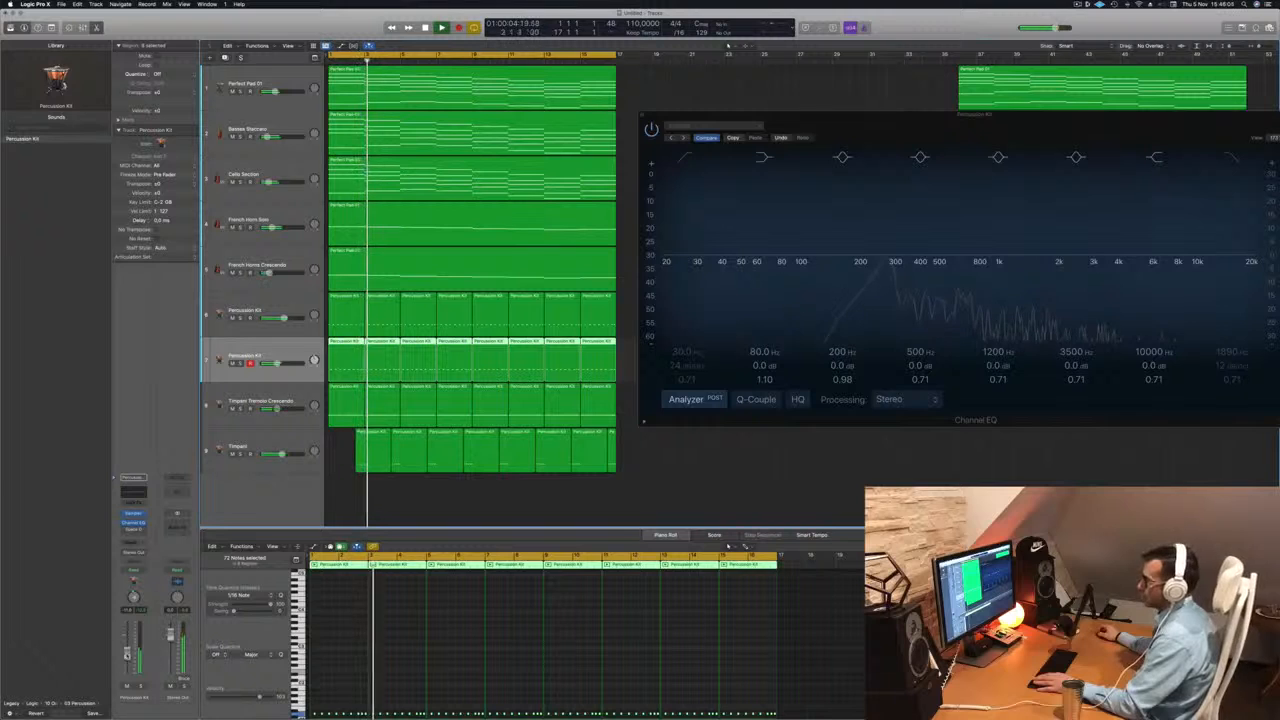
pyautogui.moveTo(1028, 117); pyautogui.dragTo(697, 187)
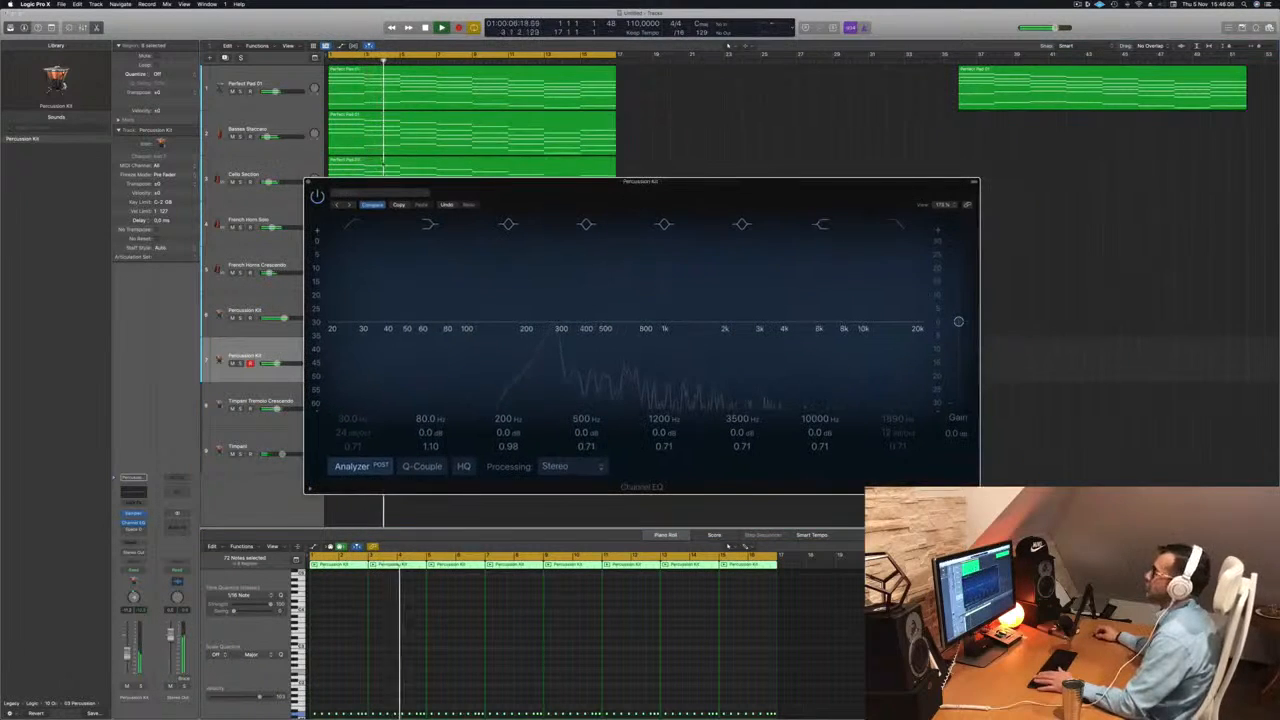
pyautogui.click(310, 183)
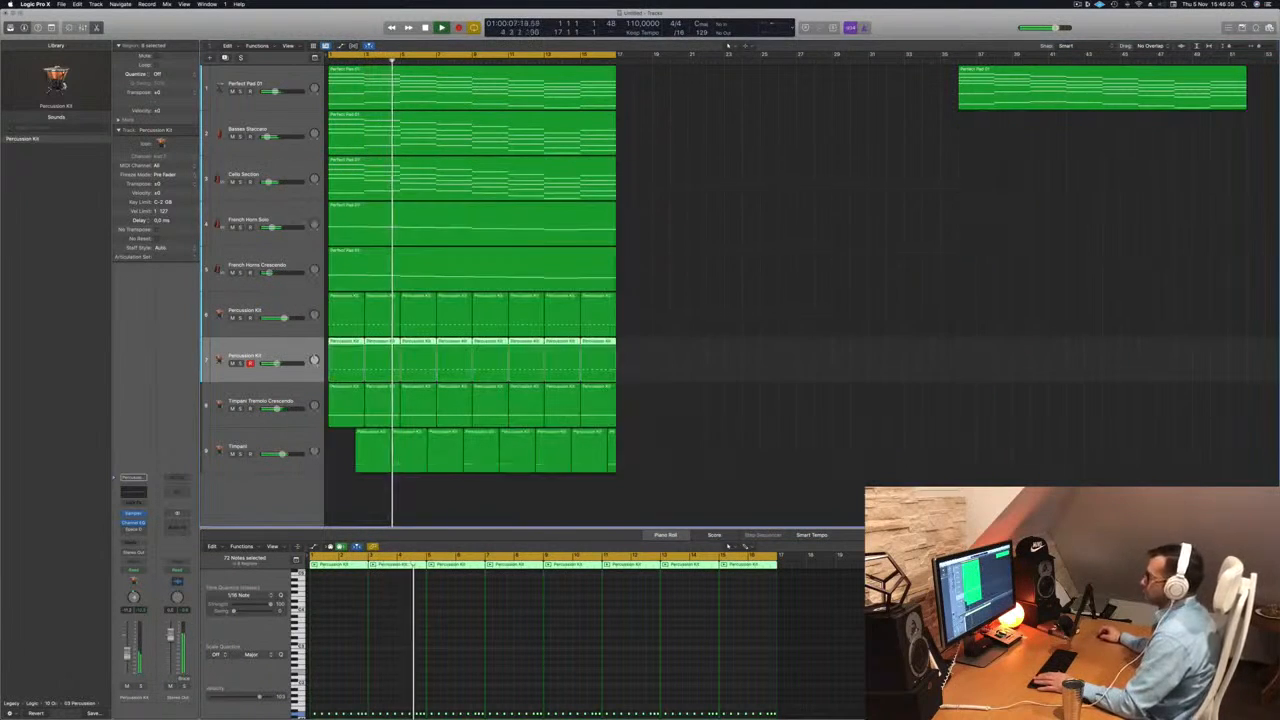
# - Replay from the start and try lengthening all of the second Percussion Kit track's selected notes in the piano roll
pyautogui.click(393, 680)
pyautogui.press('Return')
pyautogui.press('super+Right')
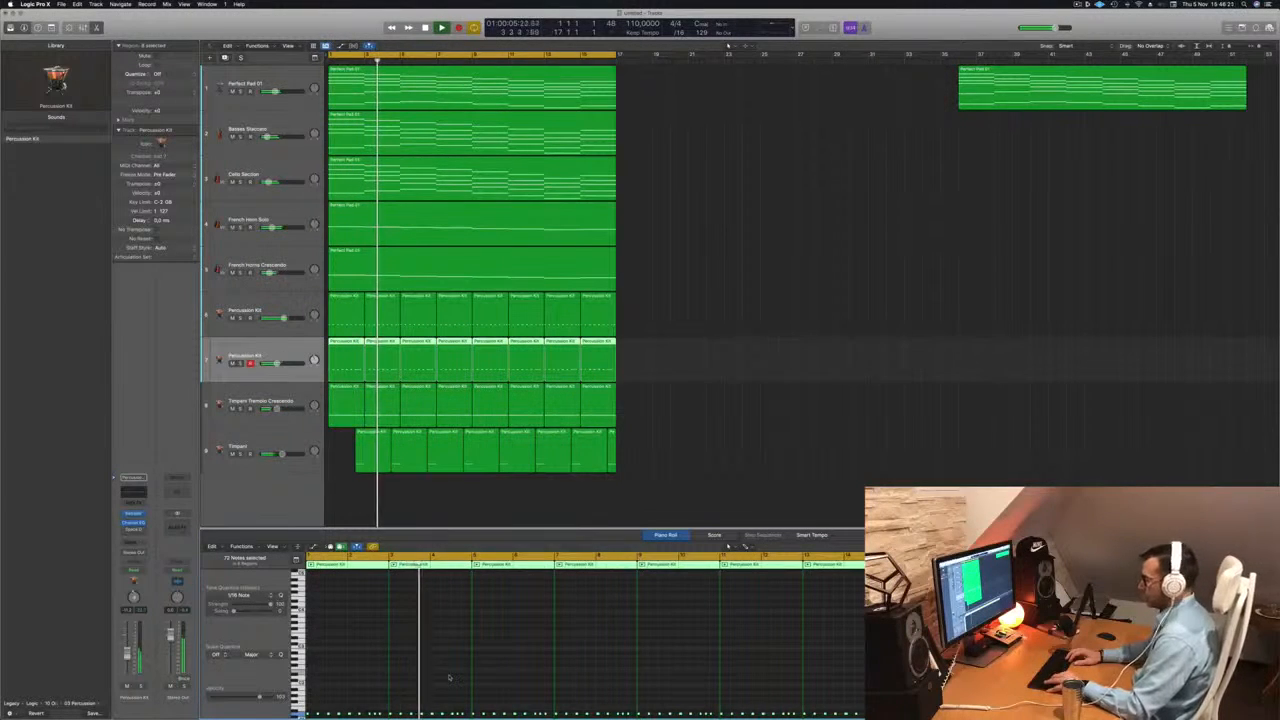
pyautogui.press('Return')
pyautogui.press('super+Right')
pyautogui.press('super+Right')
pyautogui.press('super+Right')
pyautogui.press('super+Right')
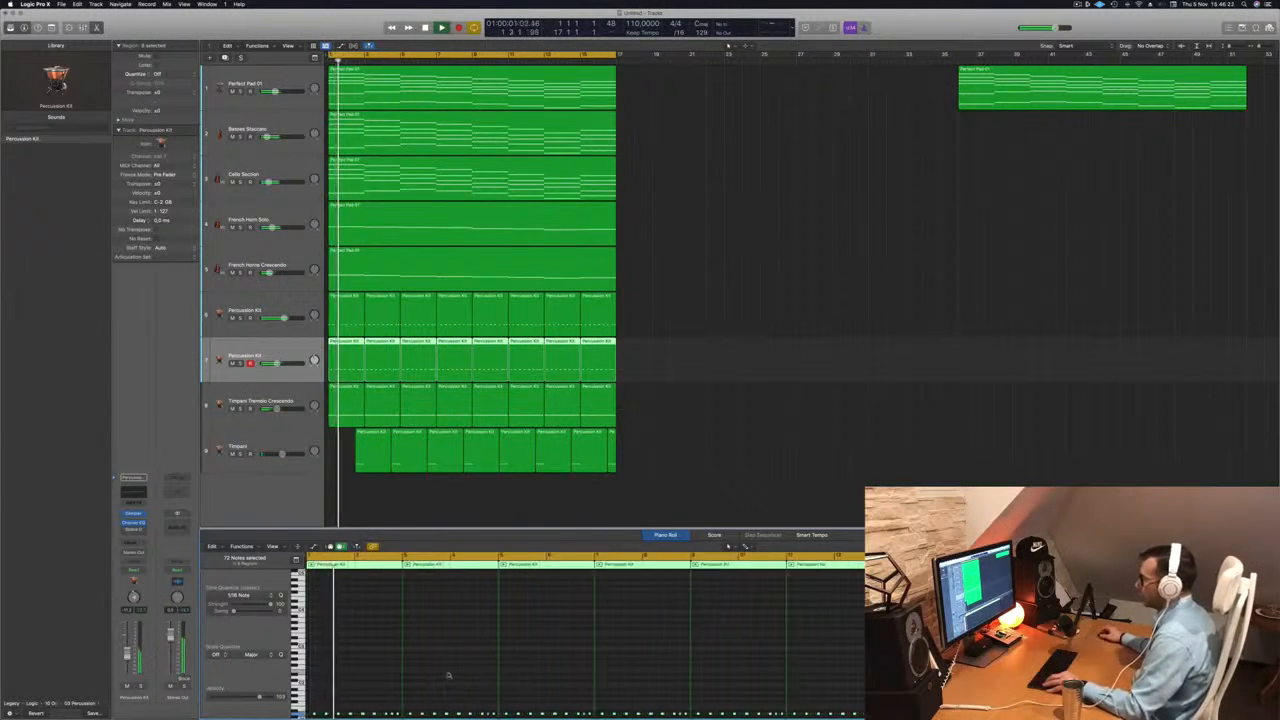
pyautogui.scroll(-3, 494, 684)
pyautogui.scroll(-1, 494, 684)
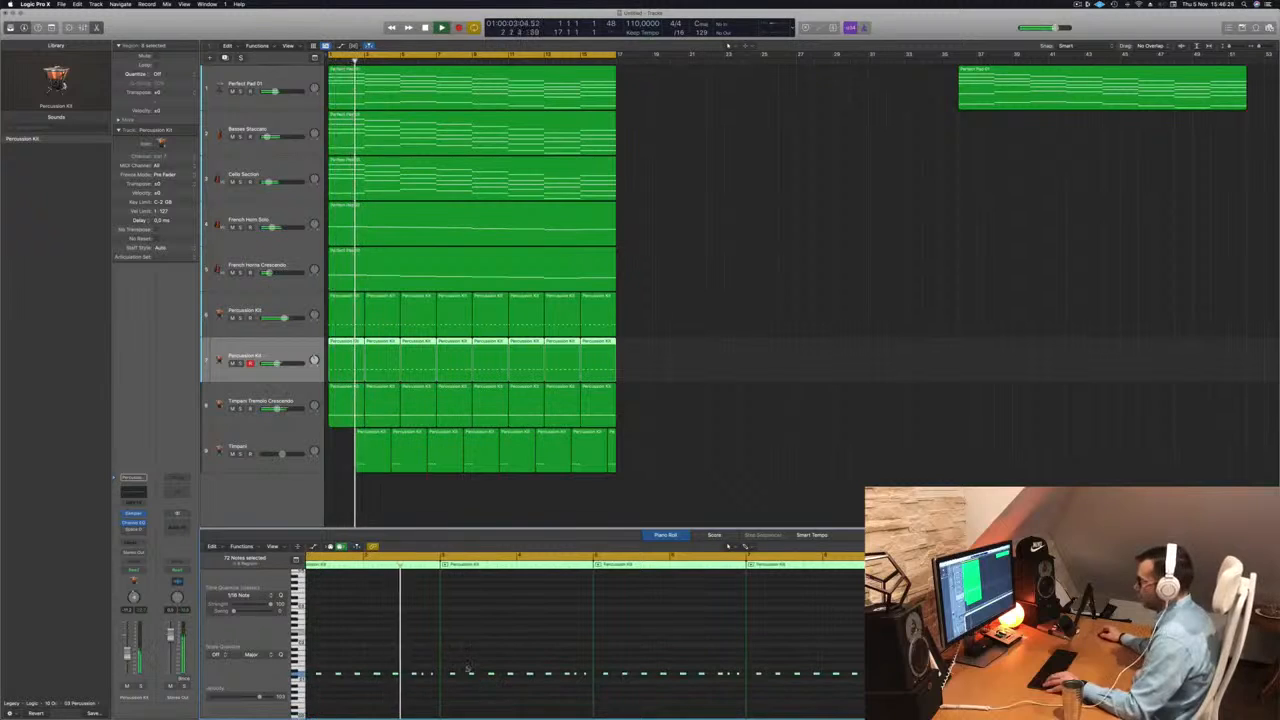
pyautogui.moveTo(452, 674); pyautogui.dragTo(446, 677)
pyautogui.hscroll(-3, 461, 645)
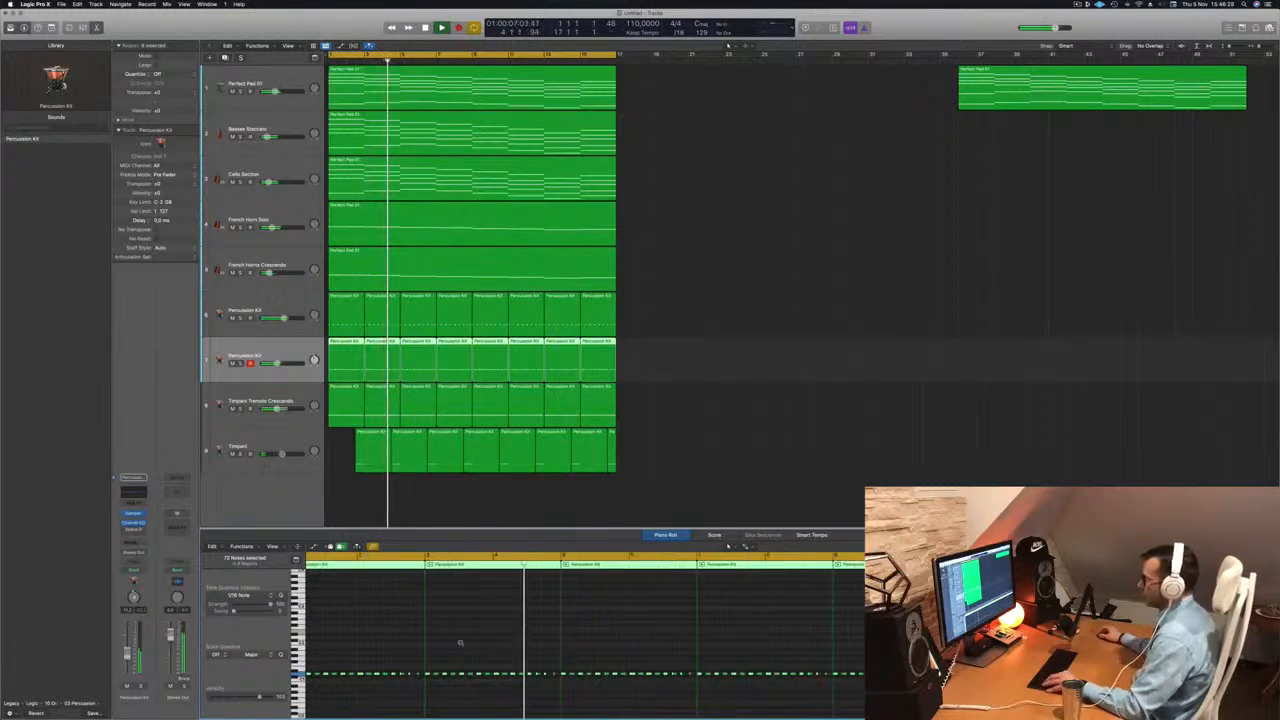
# - Revert the note length change, slightly lower the second Percussion Kit track's volume, and replay the full arrangement
pyautogui.press('space')
pyautogui.press('space')
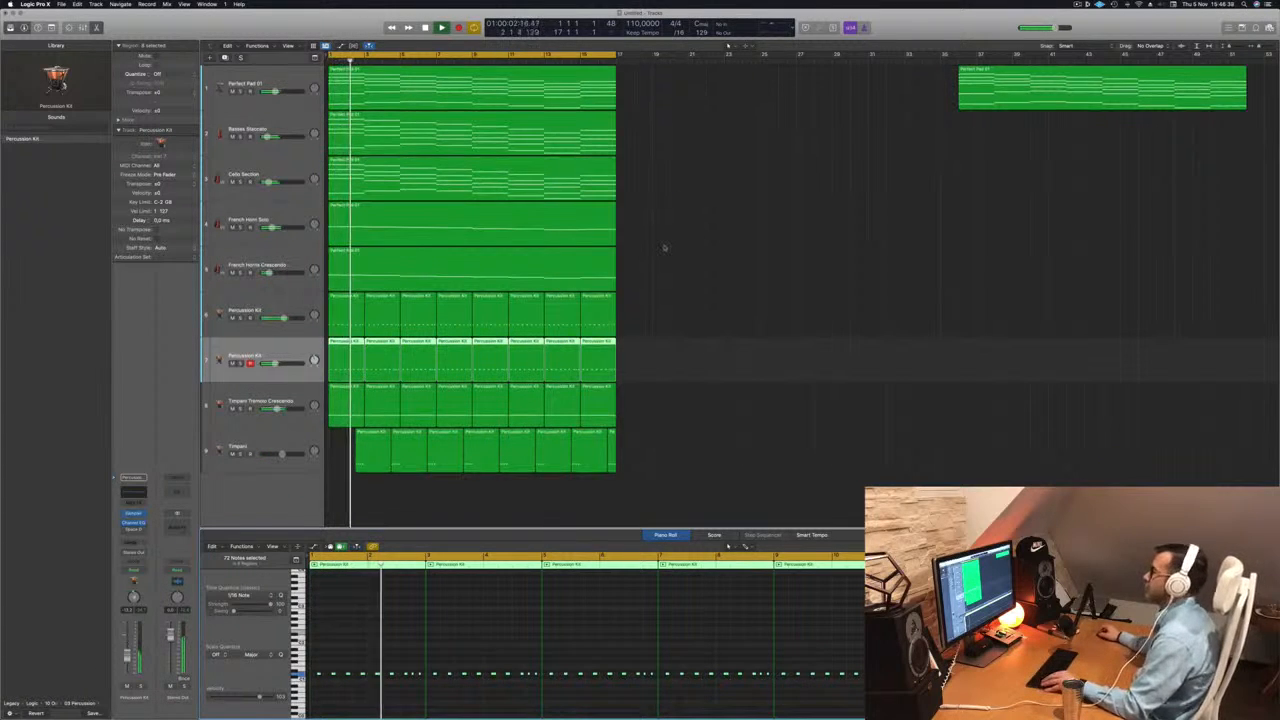
pyautogui.scroll(-5, 664, 247)
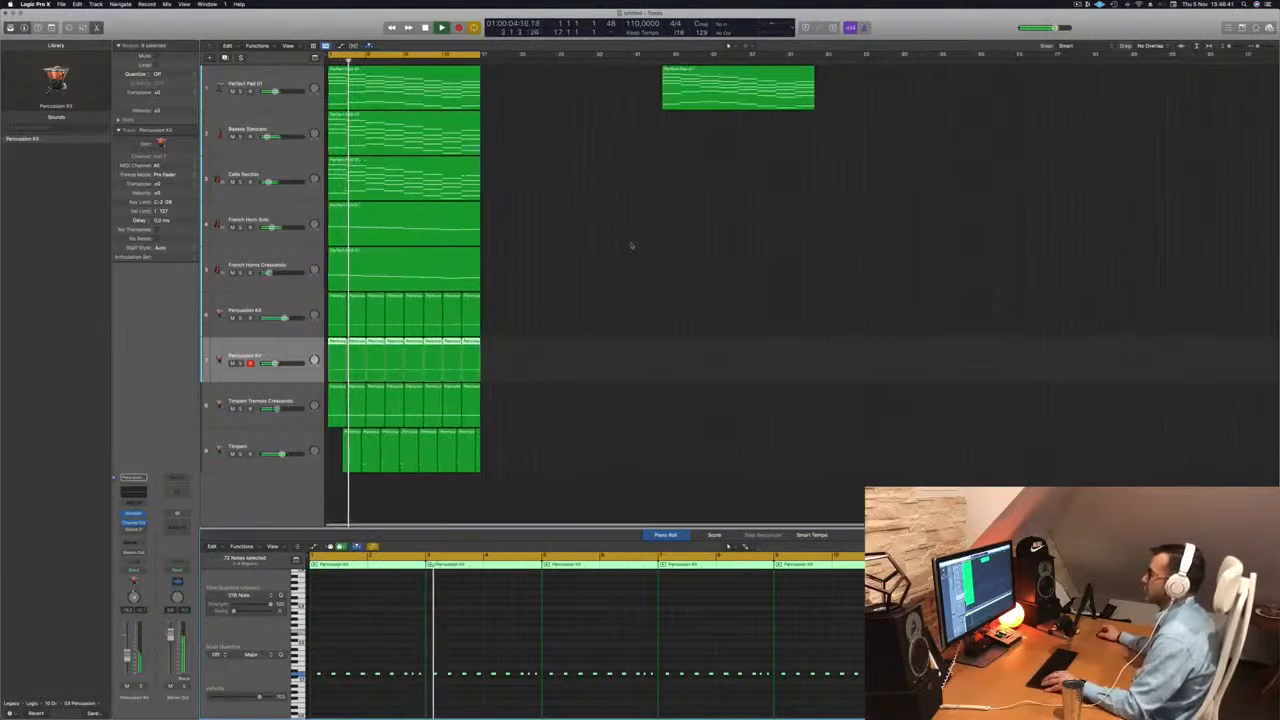
pyautogui.scroll(1, 640, 246)
pyautogui.click(617, 237)
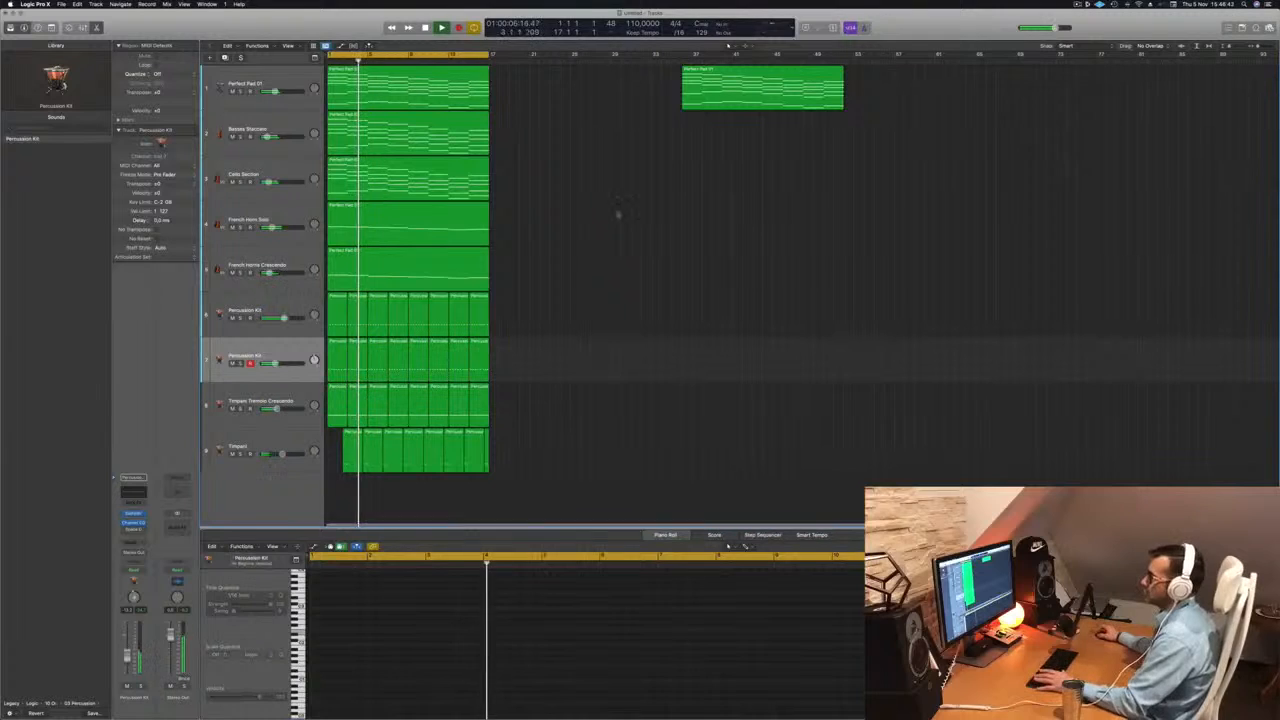
# - Solo the Basses Staccato track briefly, unsolo it and slightly raise its volume in the full mix
pyautogui.click(250, 129)
pyautogui.click(240, 137)
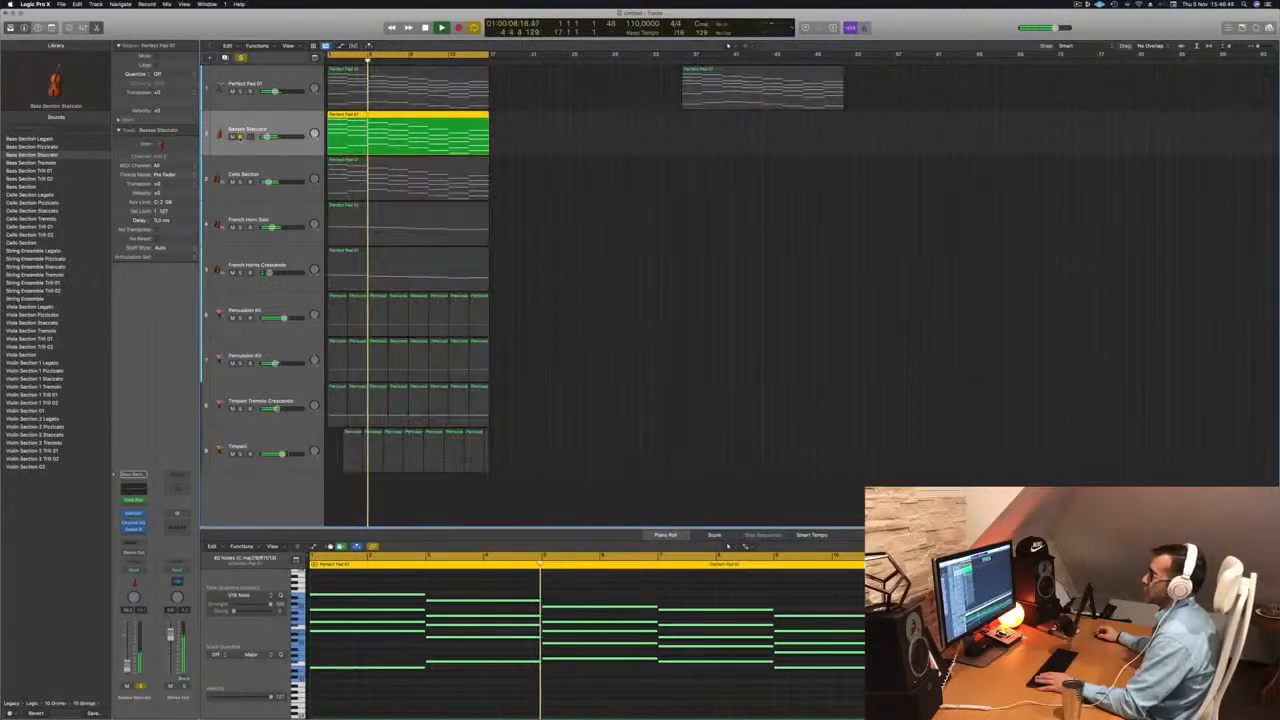
pyautogui.click(240, 137)
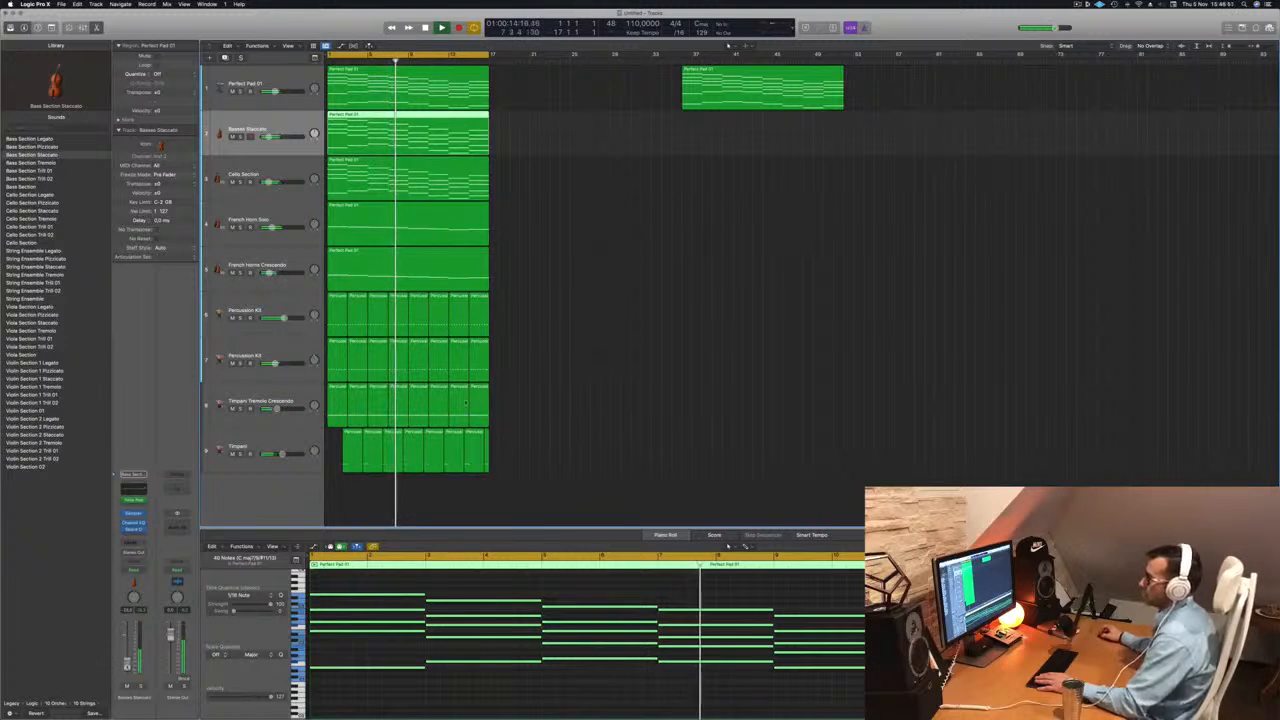
pyautogui.click(771, 171)
pyautogui.scroll(2, 640, 253)
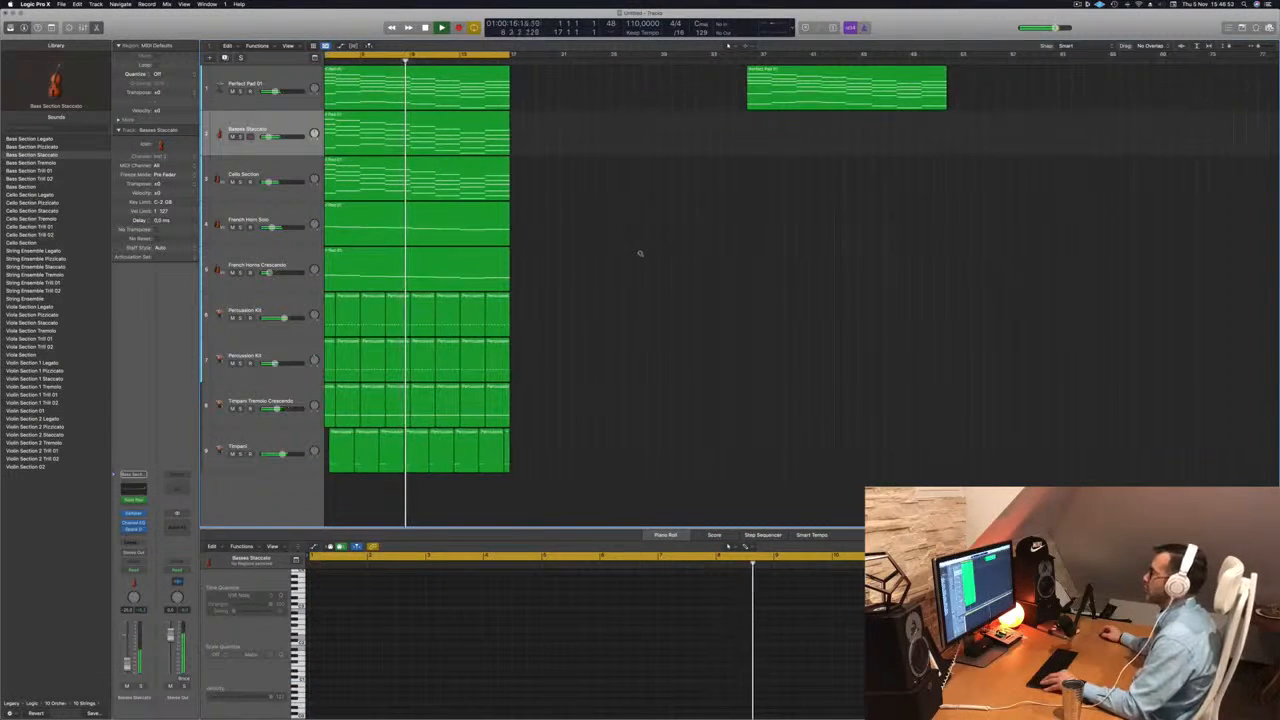
pyautogui.scroll(3, 640, 253)
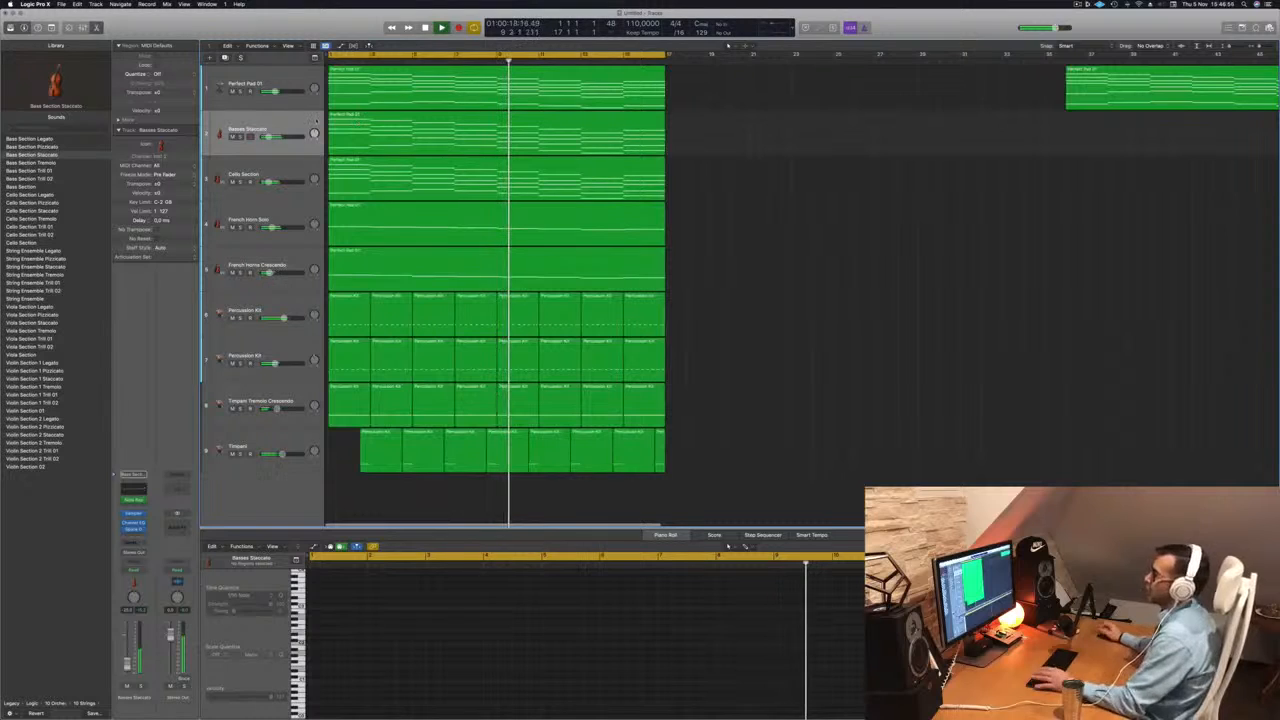
# - Solo the Perfect Pad track briefly, unsolo it and restart playback from the beginning
pyautogui.click(241, 92)
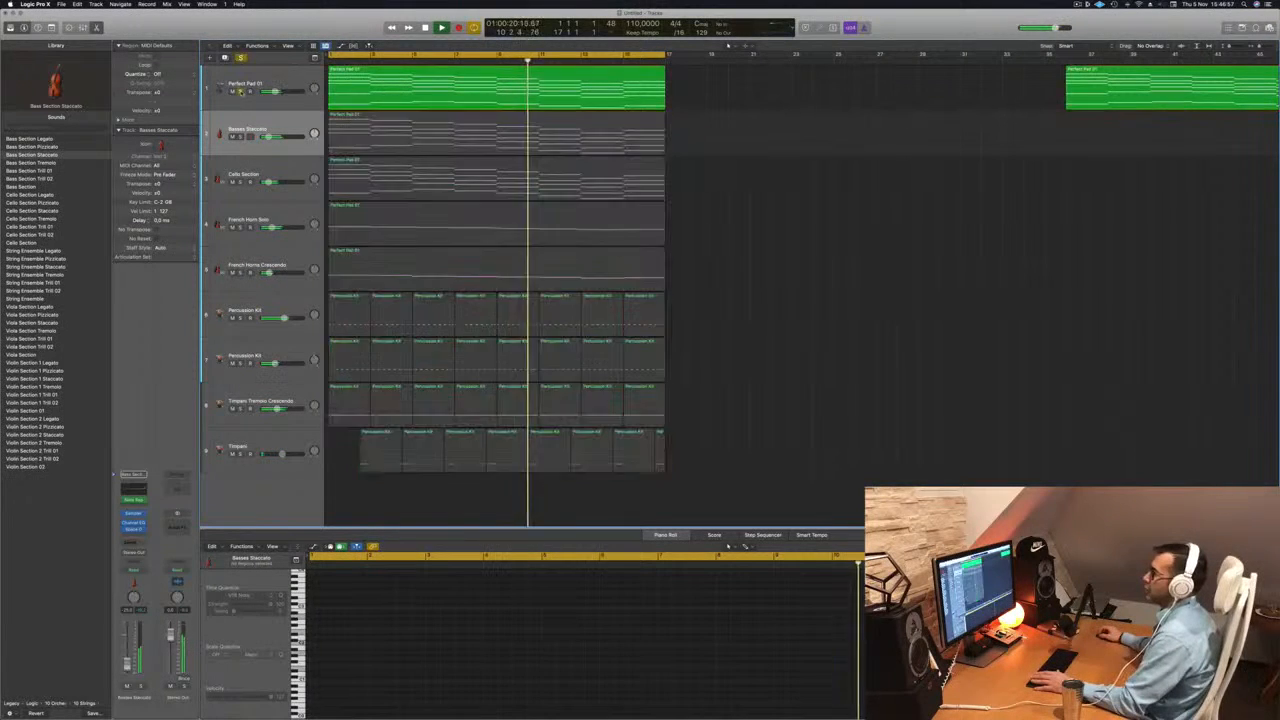
pyautogui.click(241, 92)
pyautogui.press('Return')
# - Duplicate the Basses Staccato track with its settings and copy its chord region onto the new track
pyautogui.click(285, 128)
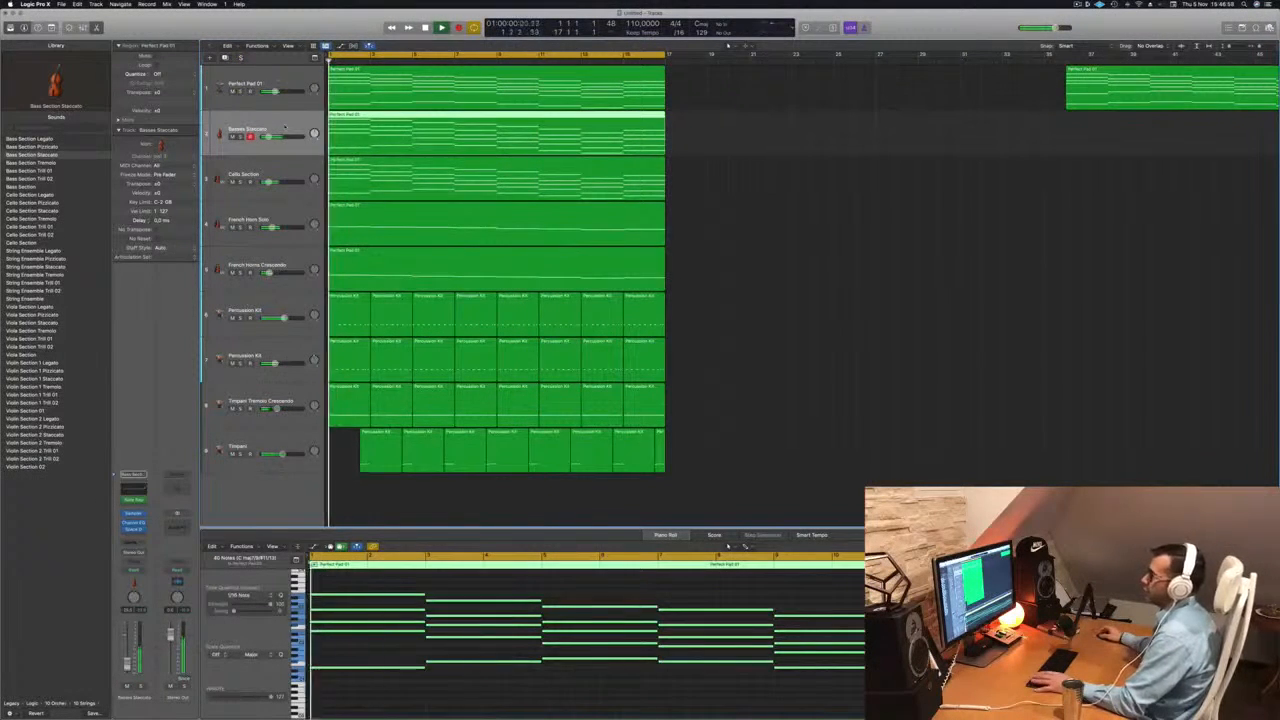
pyautogui.press('super+d')
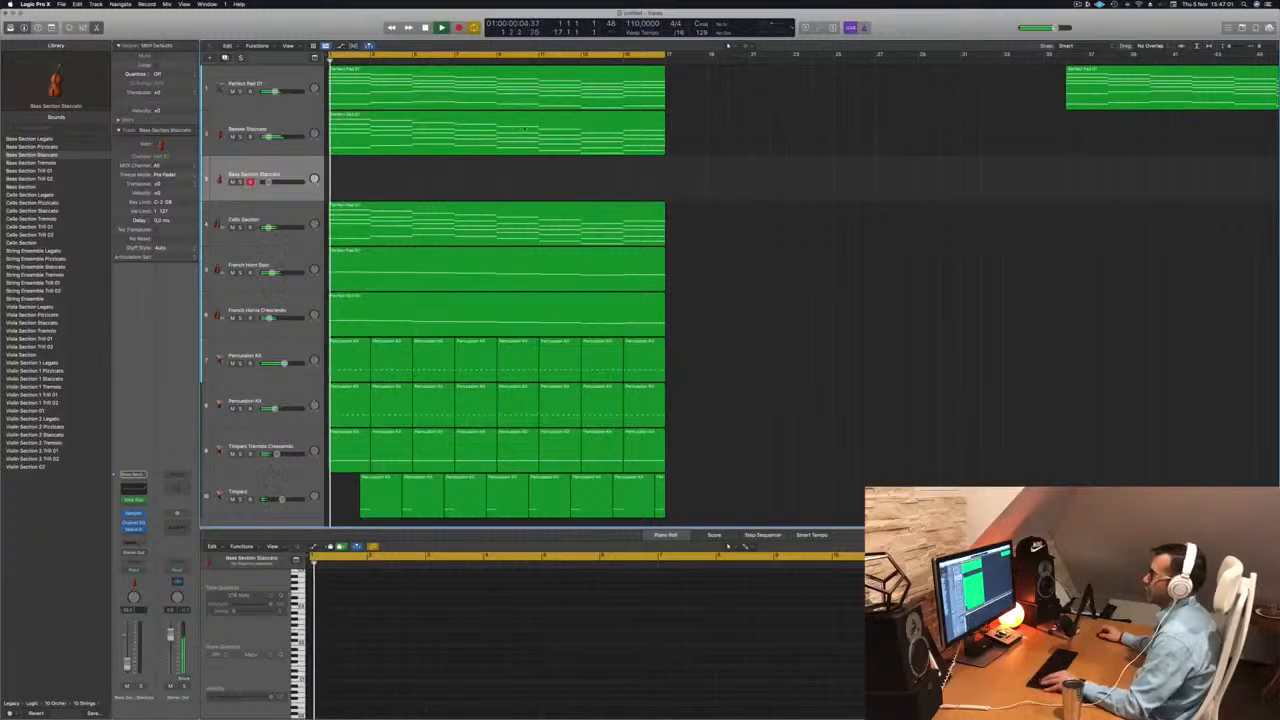
pyautogui.moveTo(416, 140); pyautogui.dragTo(413, 188)
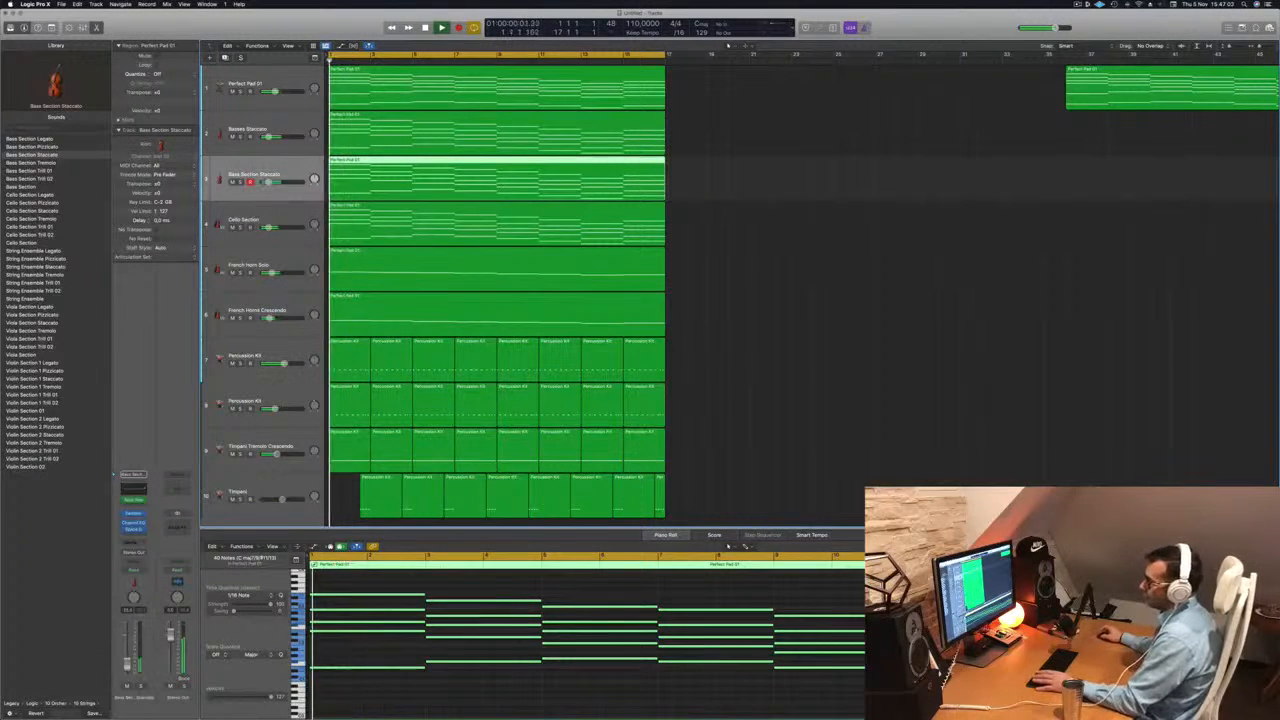
# - On the duplicated bass track, replace the Note Repeater with an Arpeggiator and the Sampler instrument with a stereo Retro Synth
pyautogui.click(148, 490)
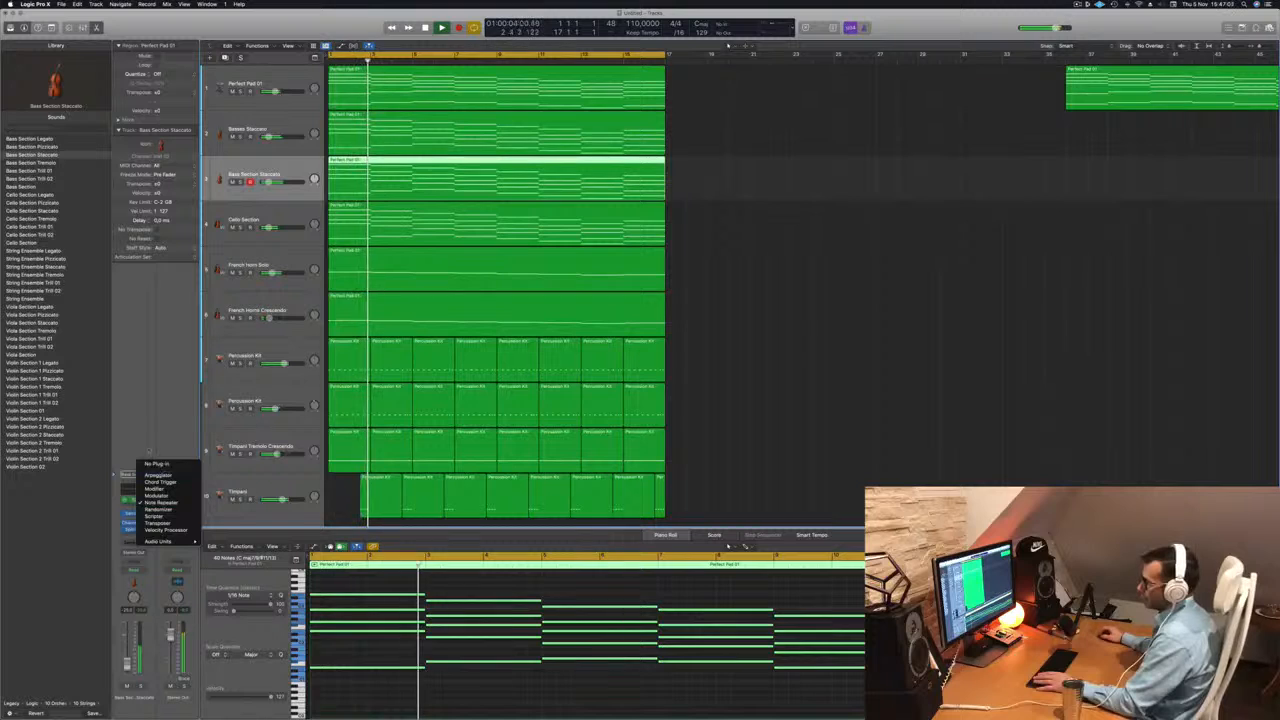
pyautogui.click(158, 476)
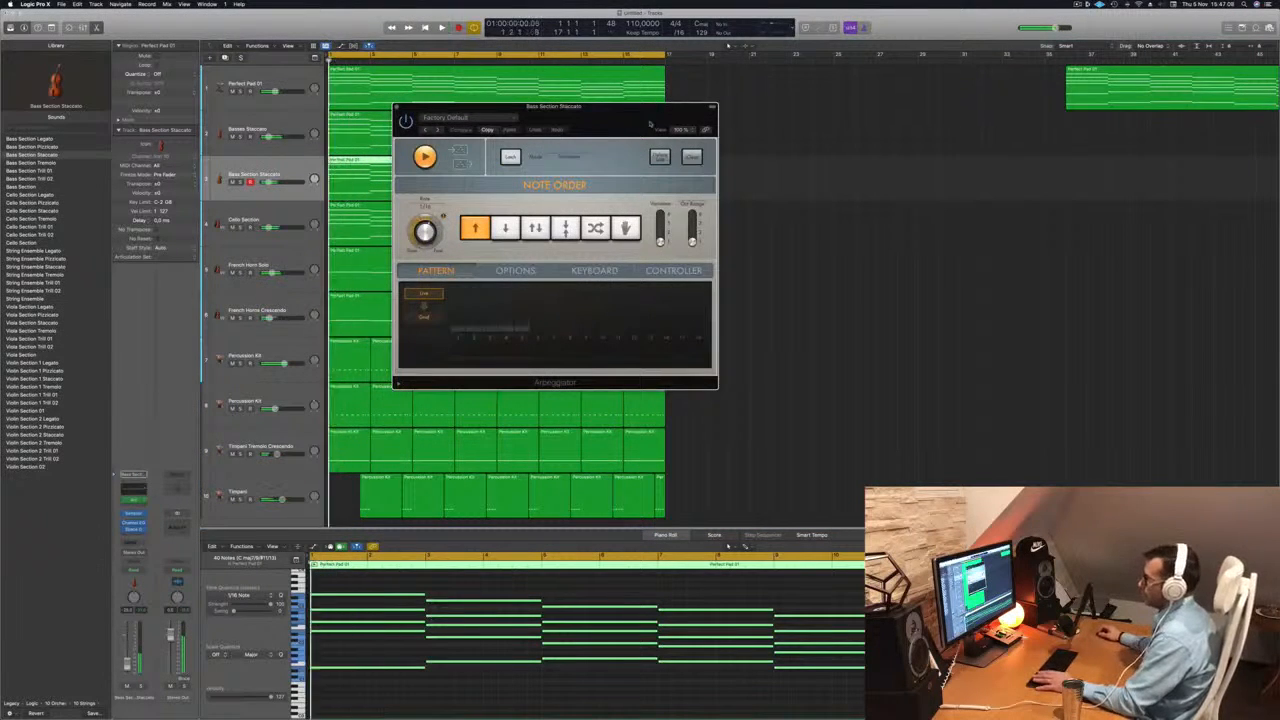
pyautogui.moveTo(555, 106); pyautogui.dragTo(613, 106)
pyautogui.click(133, 514)
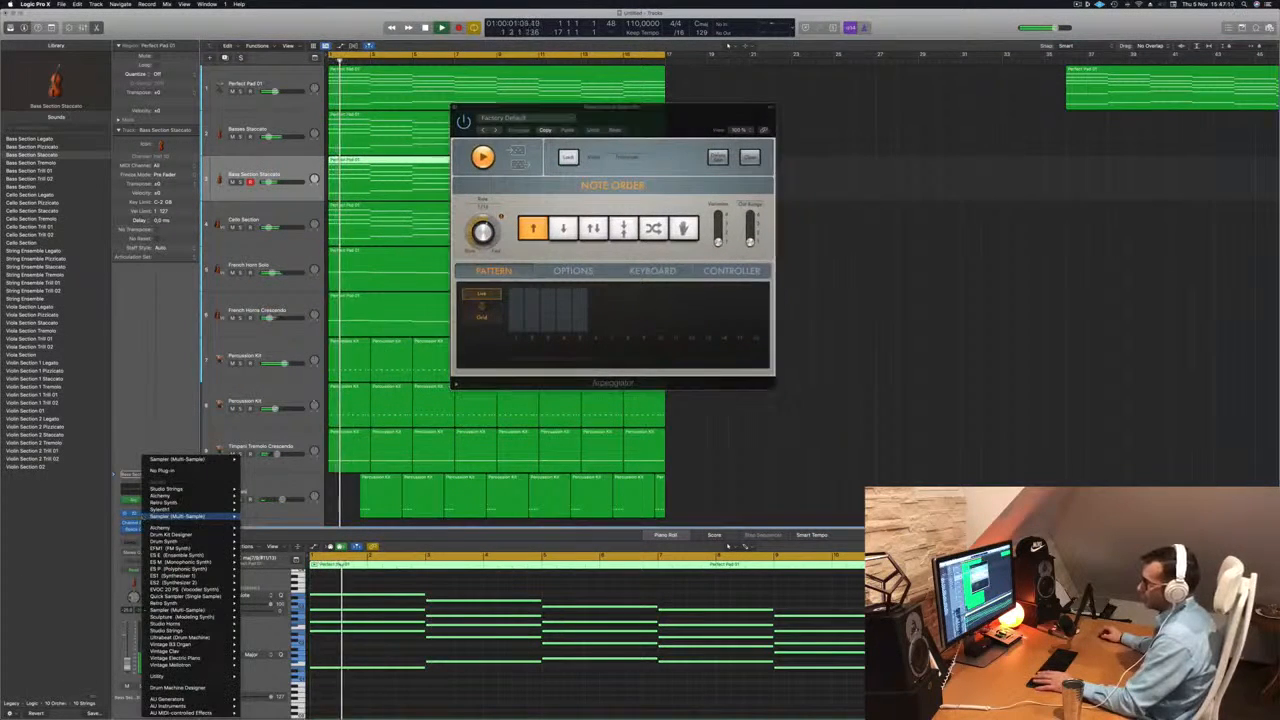
pyautogui.moveTo(187, 503)
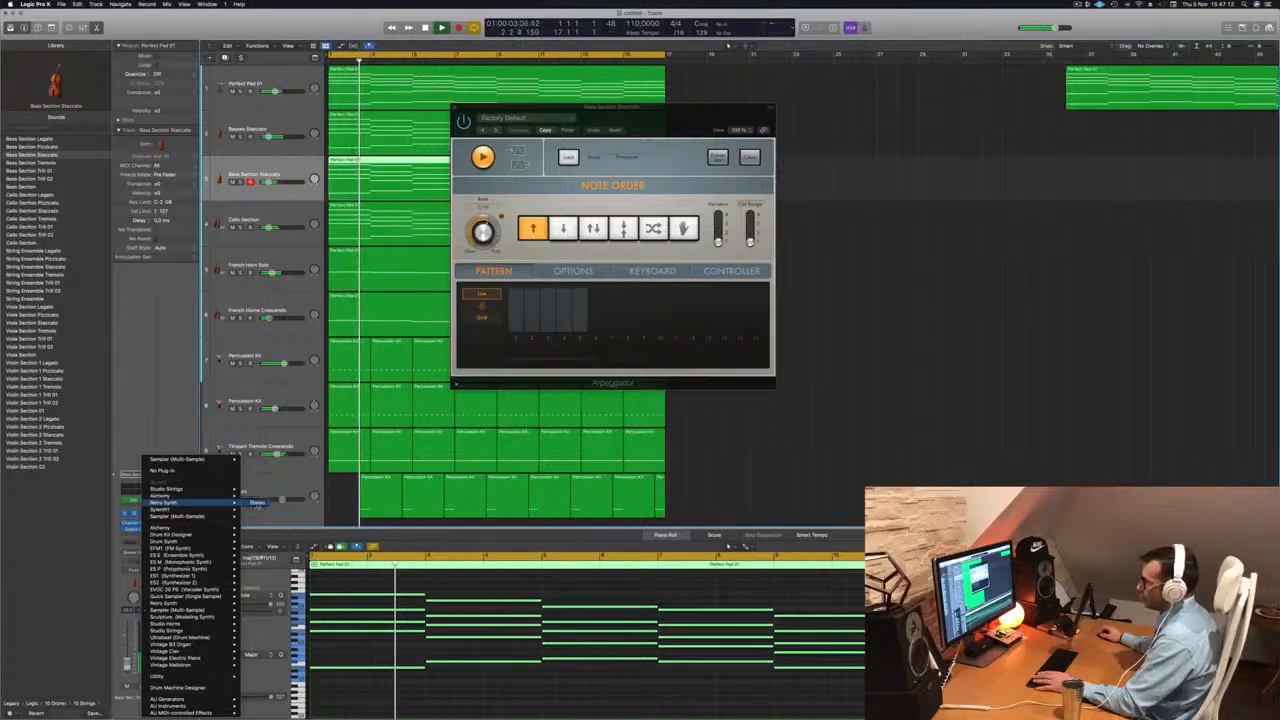
pyautogui.click(257, 503)
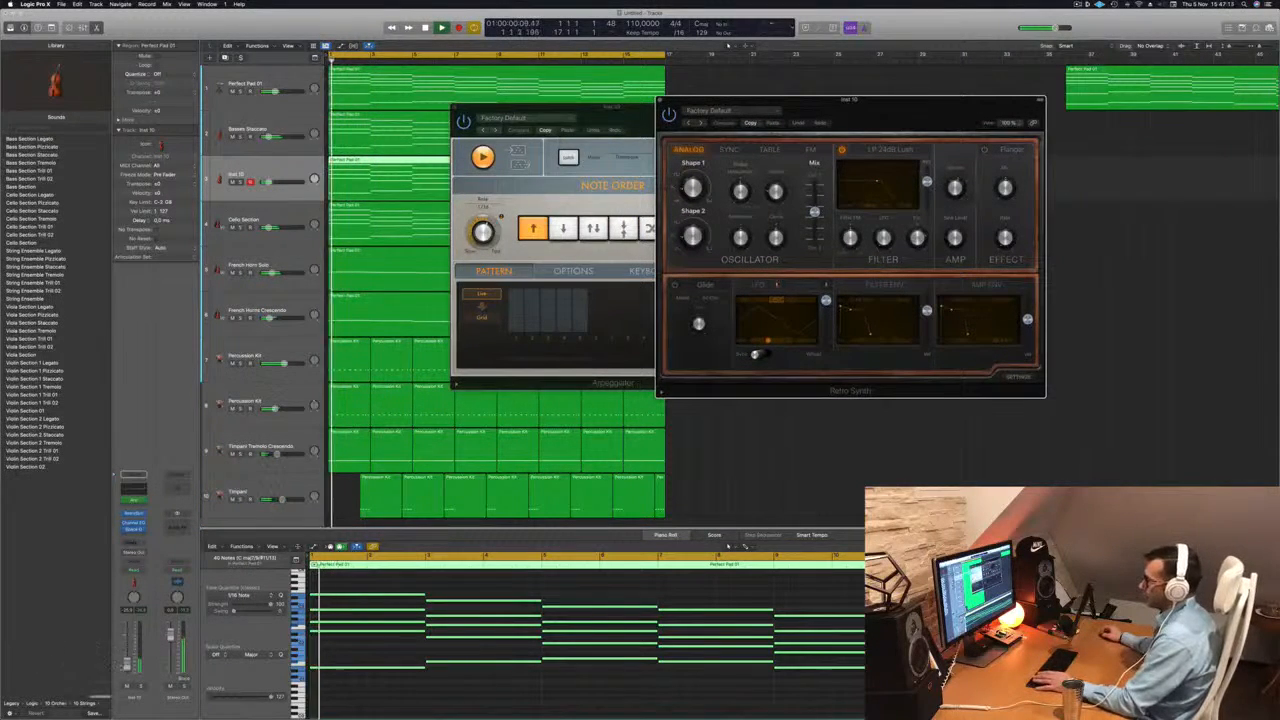
# - Replay the arrangement from the start and lower the Retro Synth filter cutoff on the Inst 10 track
pyautogui.click(506, 703)
pyautogui.click(533, 701)
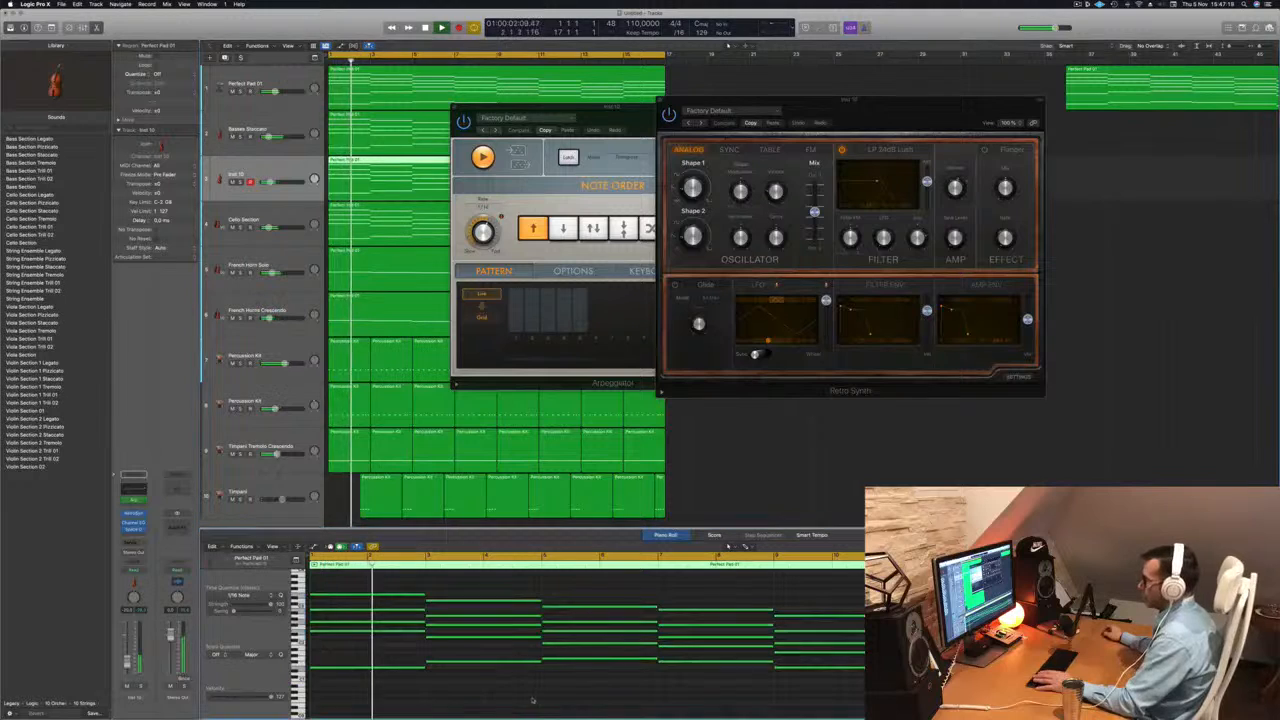
pyautogui.press('space')
pyautogui.press('space')
pyautogui.scroll(1, 491, 702)
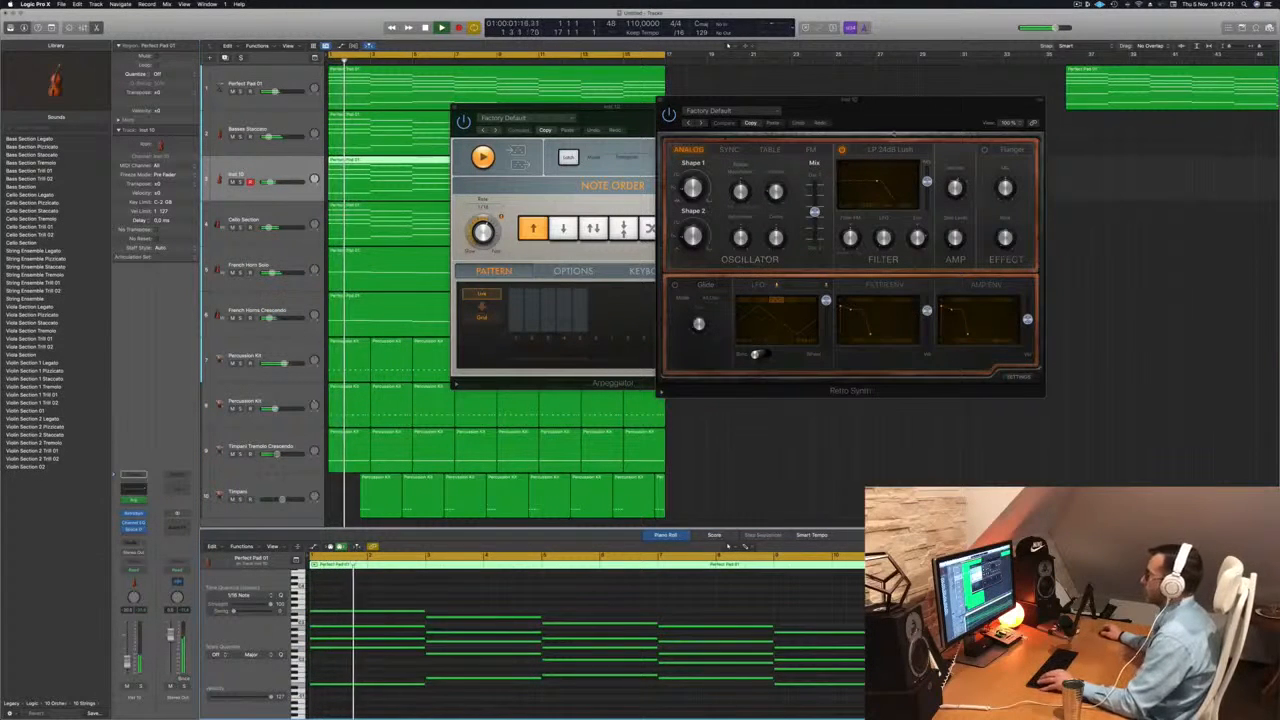
pyautogui.moveTo(916, 102); pyautogui.dragTo(766, 113)
pyautogui.press('space')
pyautogui.press('space')
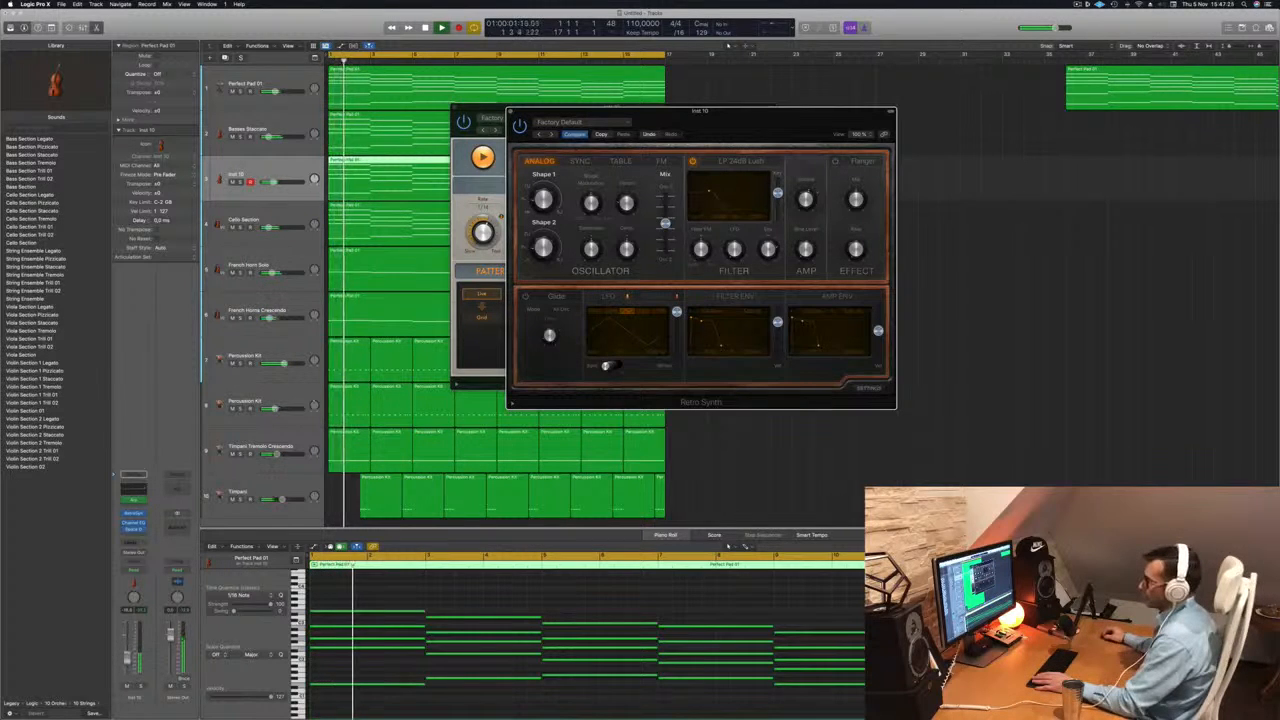
# - In Inst 10's Channel EQ, set the high shelf to 4600 Hz, -0.3 dB and enable the high cut at 17000 Hz, 12 dB/Oct
pyautogui.click(940, 620)
pyautogui.press('e')
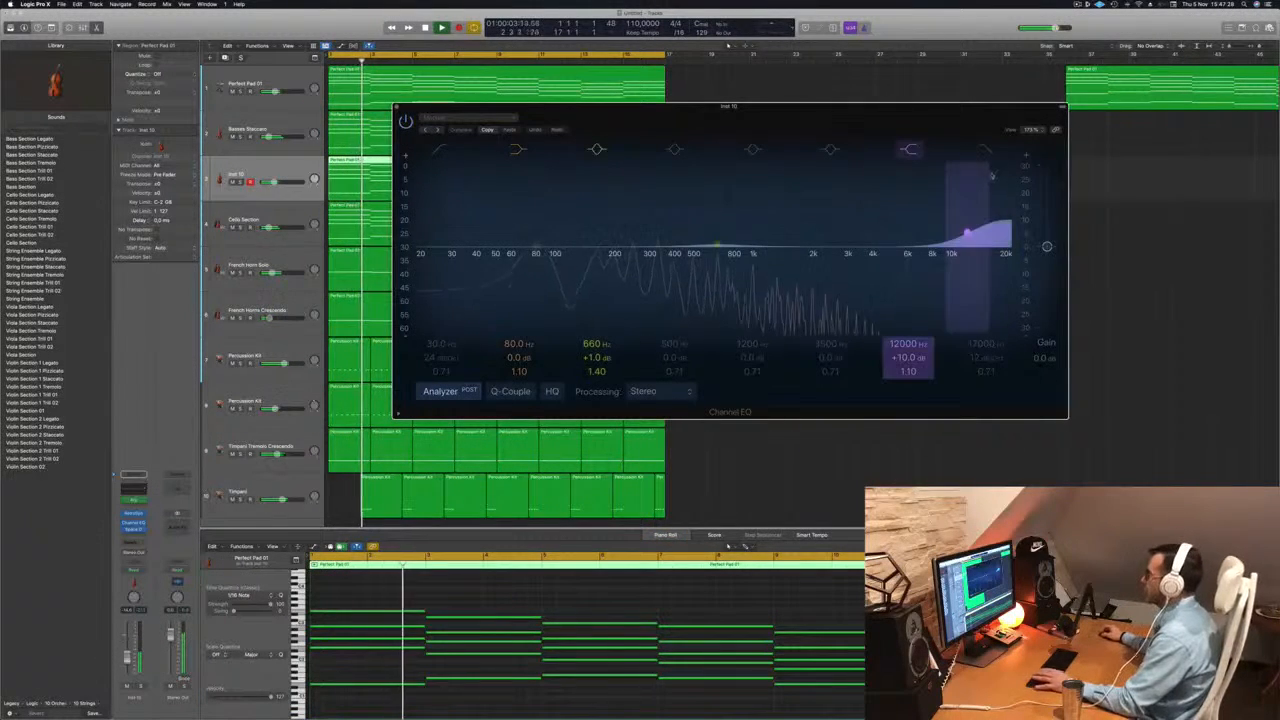
pyautogui.moveTo(993, 163); pyautogui.dragTo(892, 263)
pyautogui.press('Return')
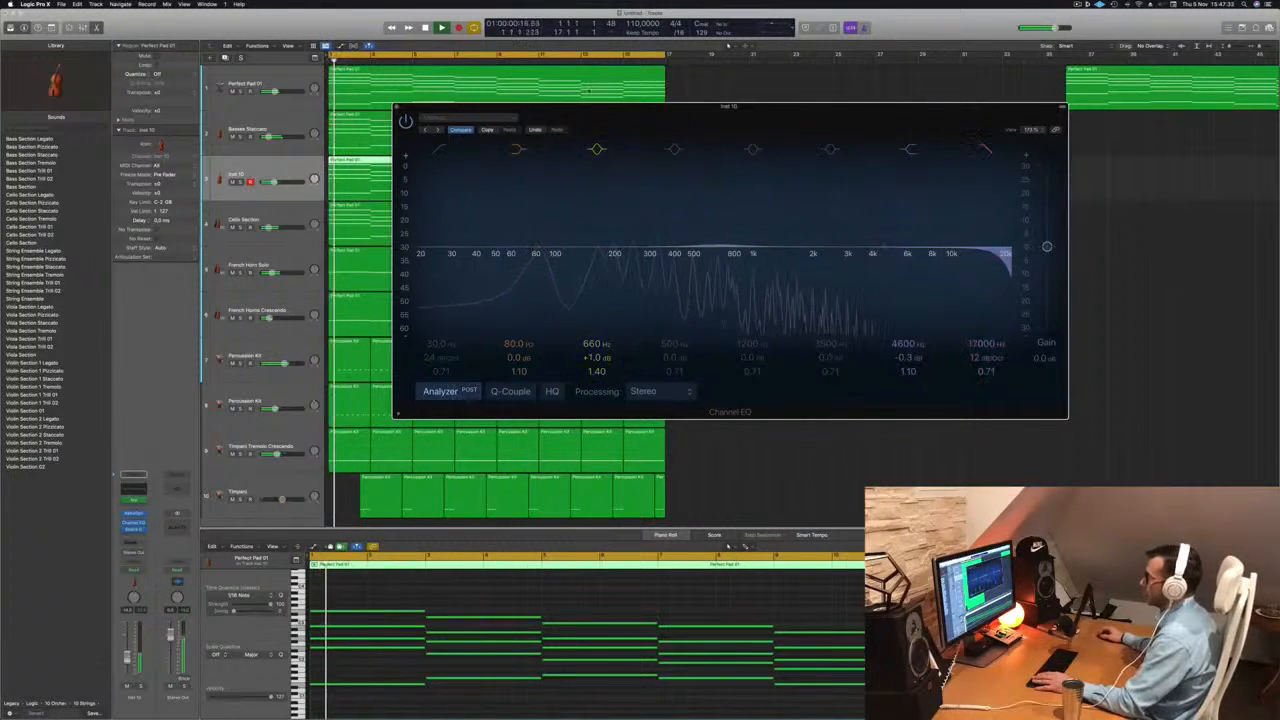
# - Move the Channel EQ aside and lower the Retro Synth filter cutoff further while replaying from the start
pyautogui.moveTo(663, 112); pyautogui.dragTo(953, 107)
pyautogui.press('Return')
pyautogui.moveTo(624, 121); pyautogui.dragTo(580, 142)
pyautogui.press('Return')
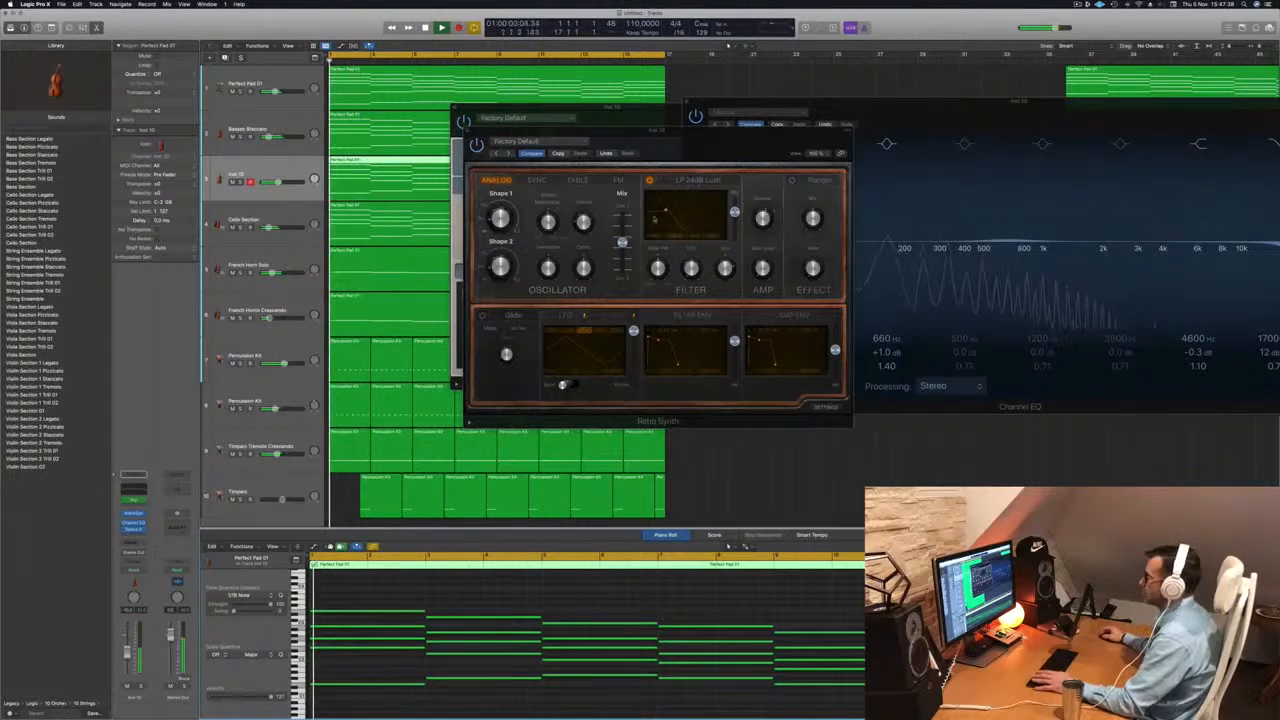
pyautogui.moveTo(667, 212); pyautogui.dragTo(662, 211)
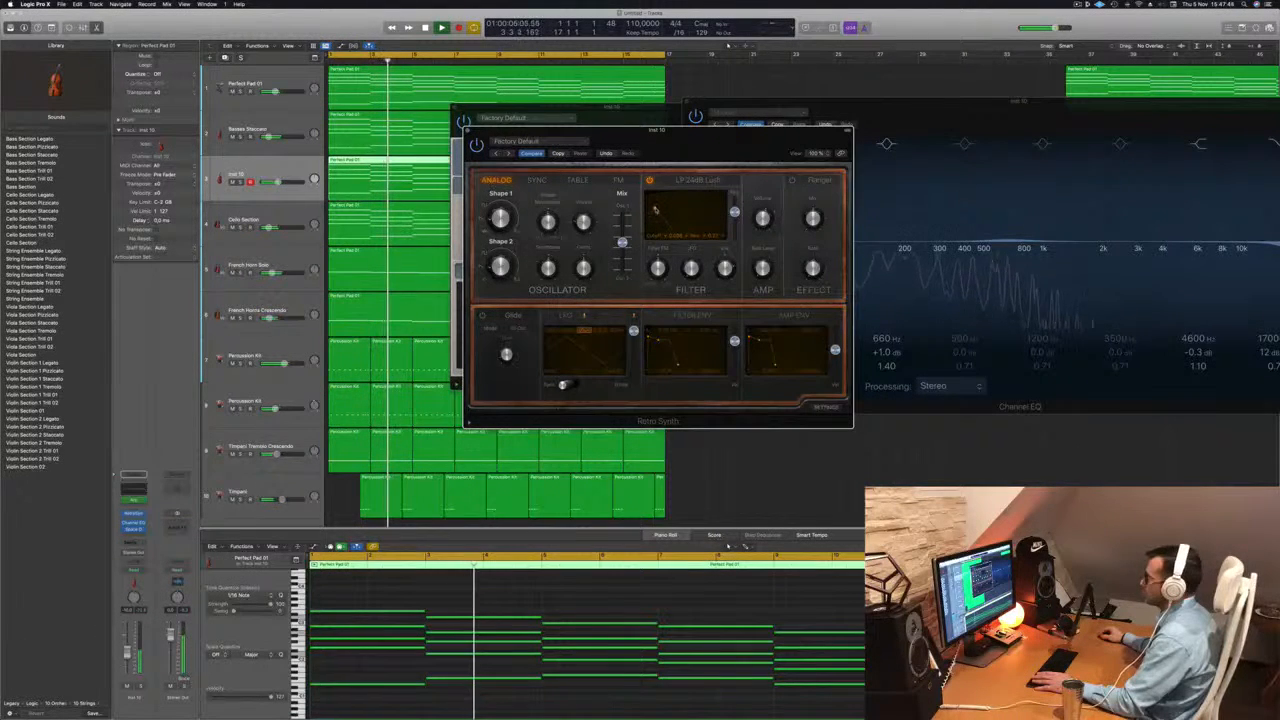
pyautogui.press('Return')
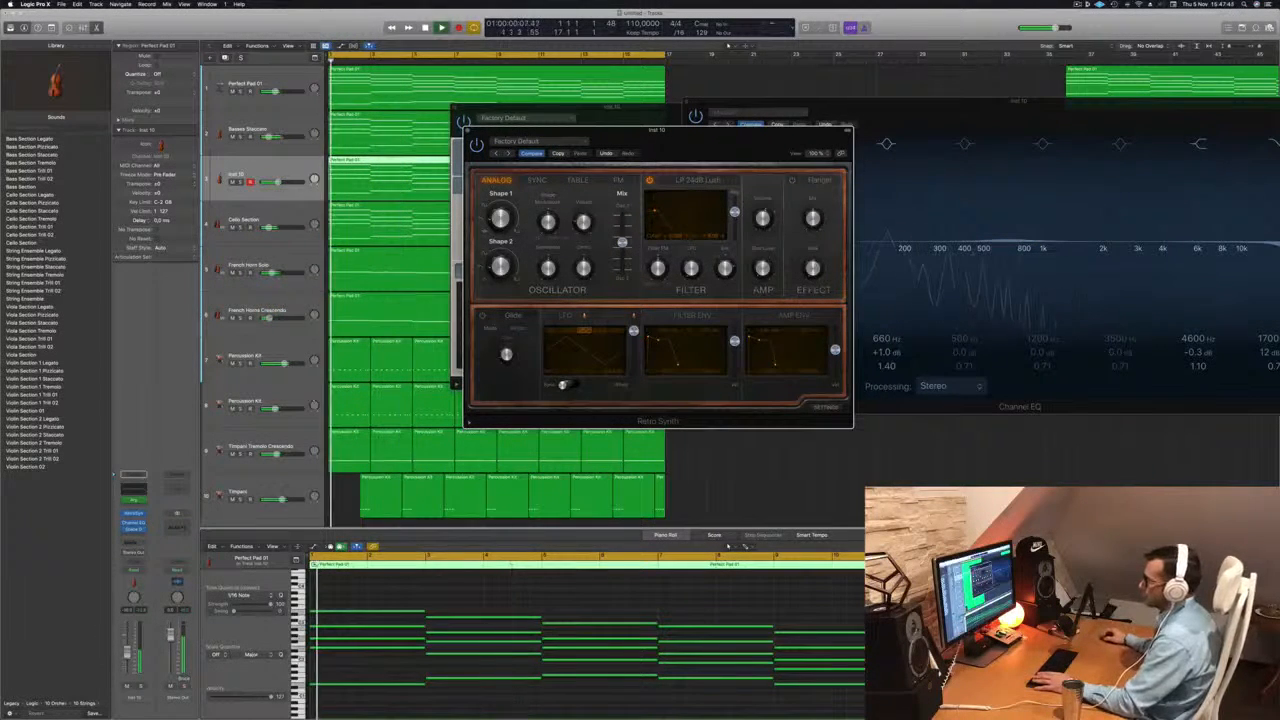
pyautogui.click(590, 600)
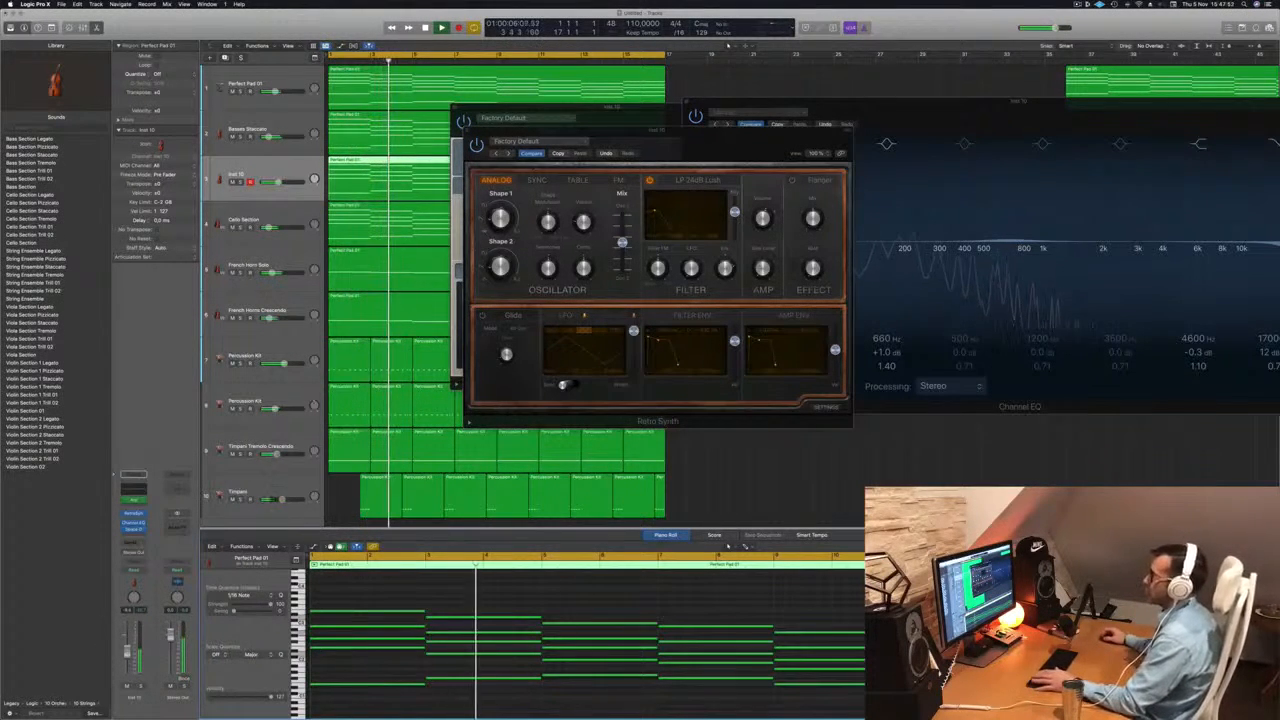
# - Move the Retro Synth window down, close the Channel EQ window and replay the arrangement from the start
pyautogui.moveTo(737, 135); pyautogui.dragTo(785, 250)
pyautogui.moveTo(698, 105); pyautogui.dragTo(372, 113)
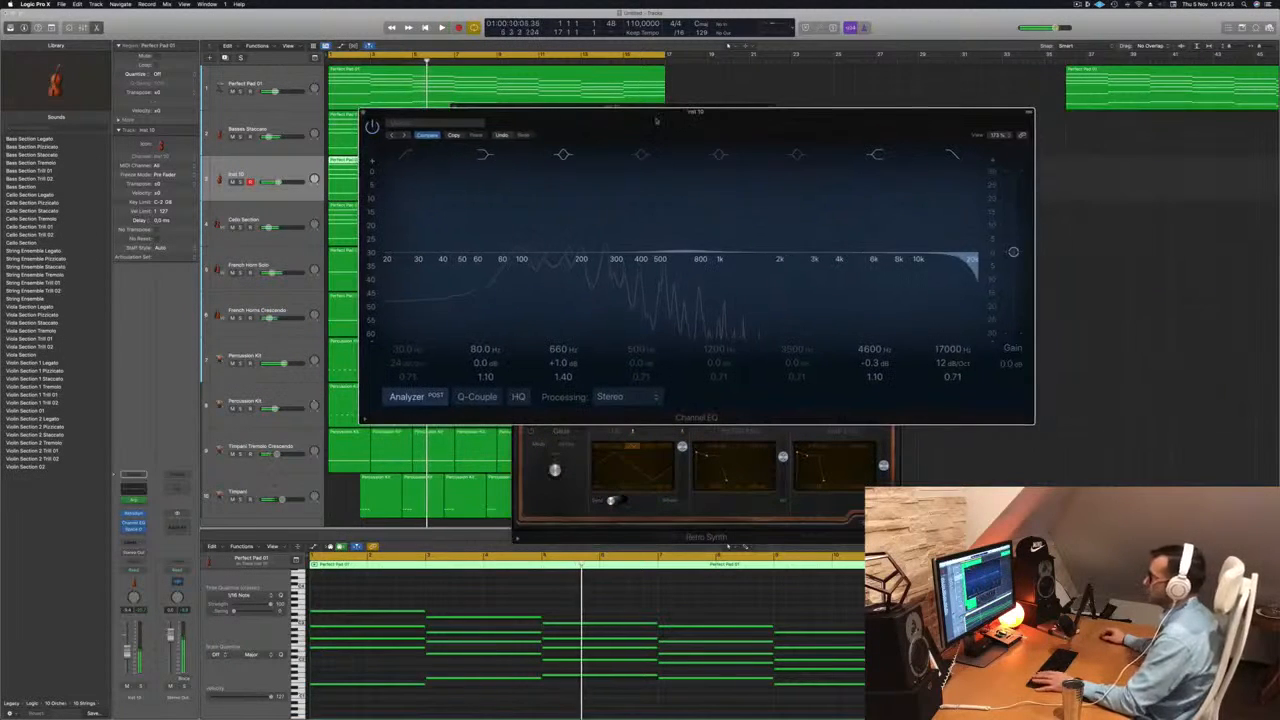
pyautogui.click(366, 112)
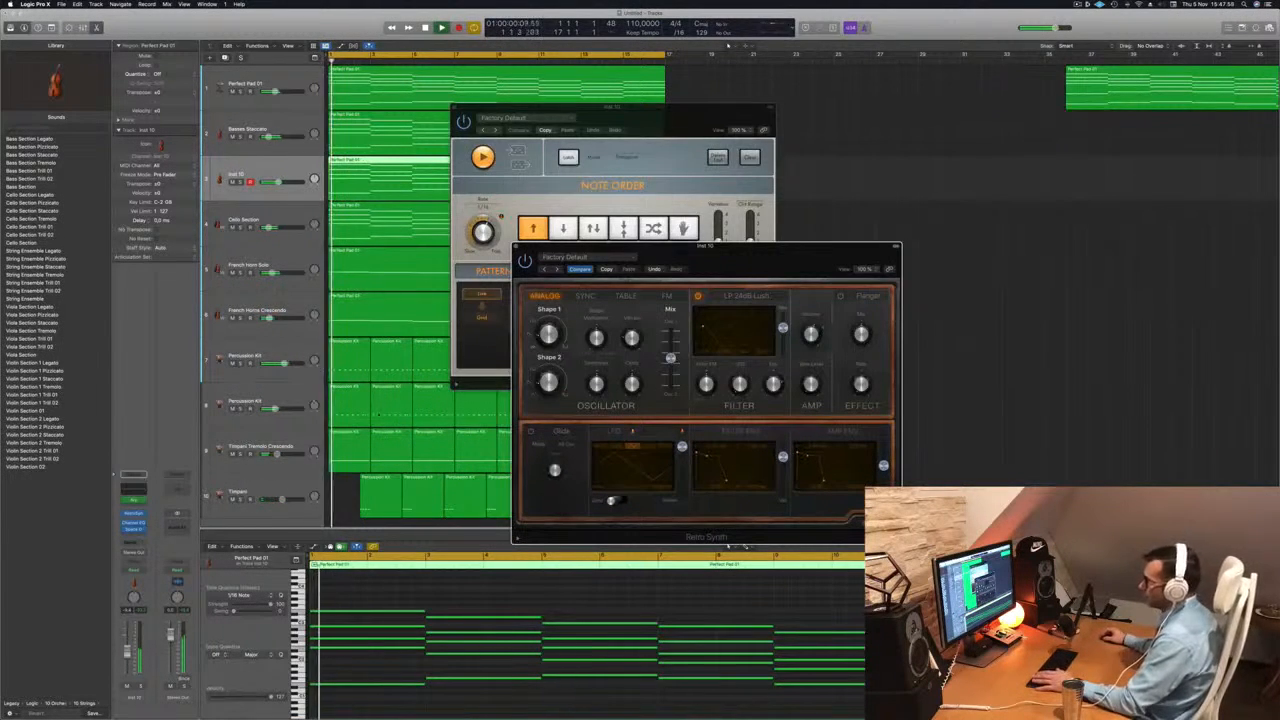
pyautogui.press('space')
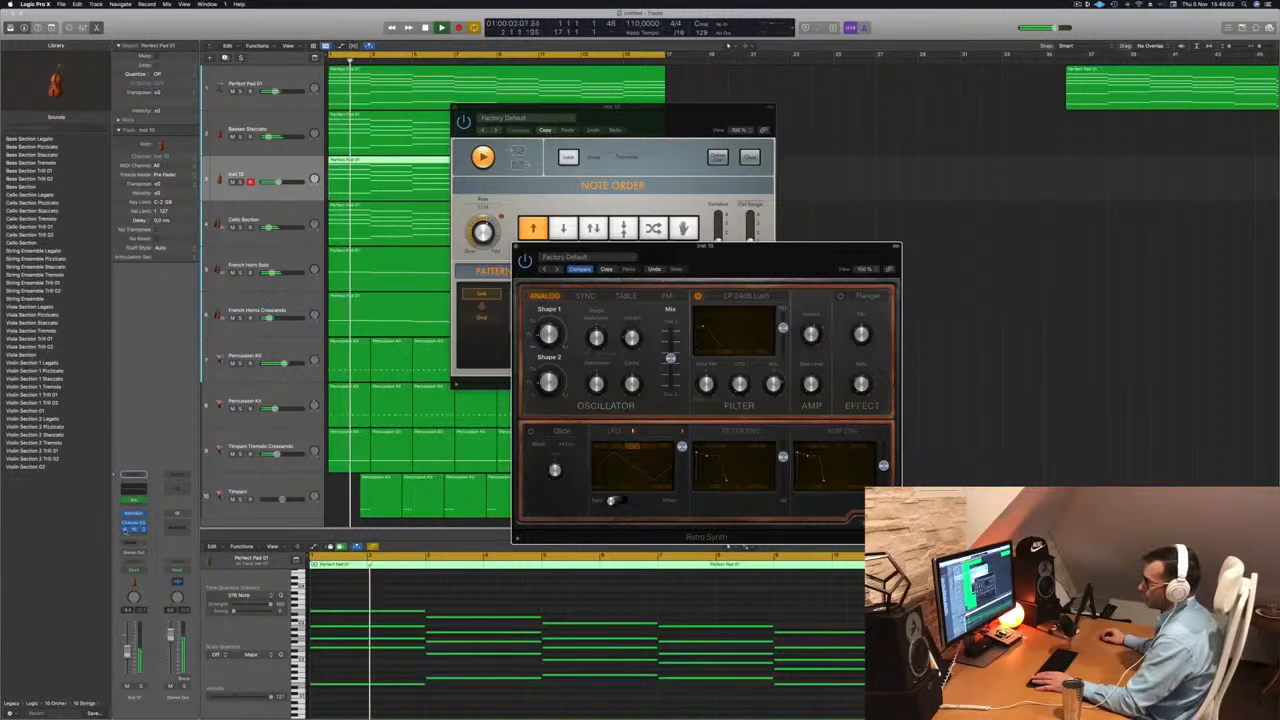
# - Replace the Space Designer effect on the Inst 10 track with a stereo Vintage Tube EQ
pyautogui.click(126, 531)
pyautogui.press('space')
pyautogui.press('space')
pyautogui.click(143, 531)
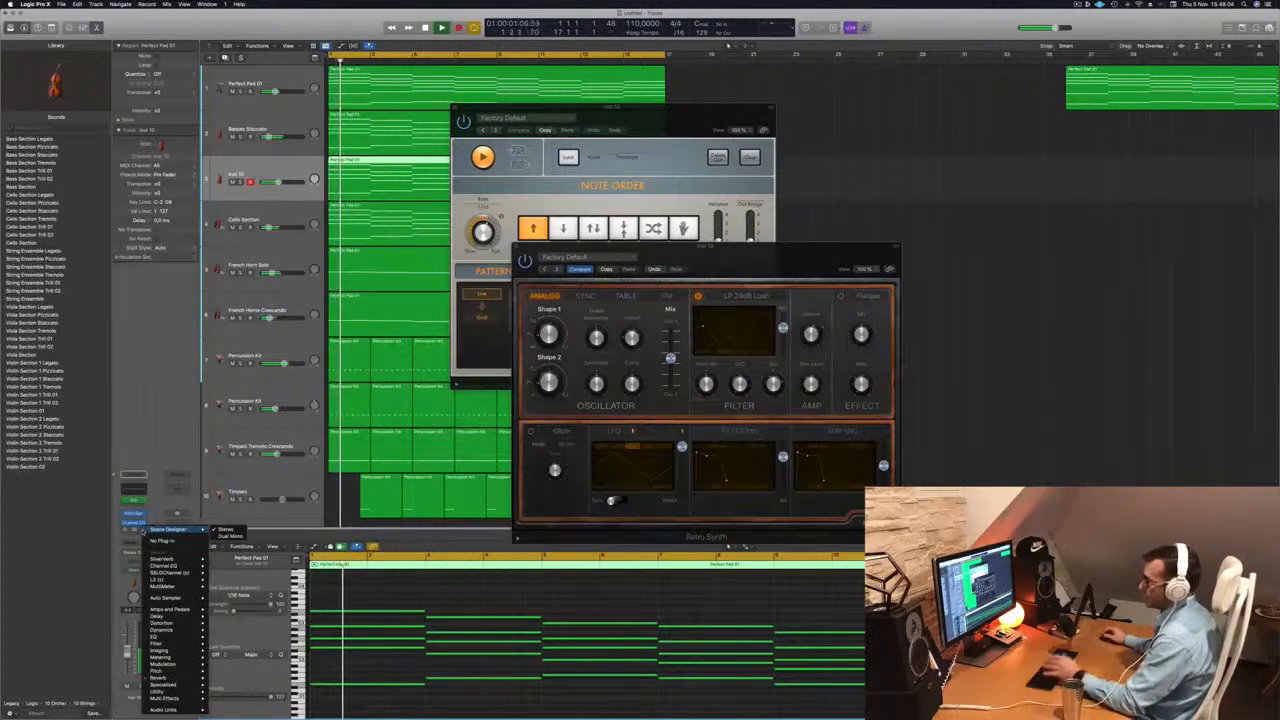
pyautogui.moveTo(185, 624)
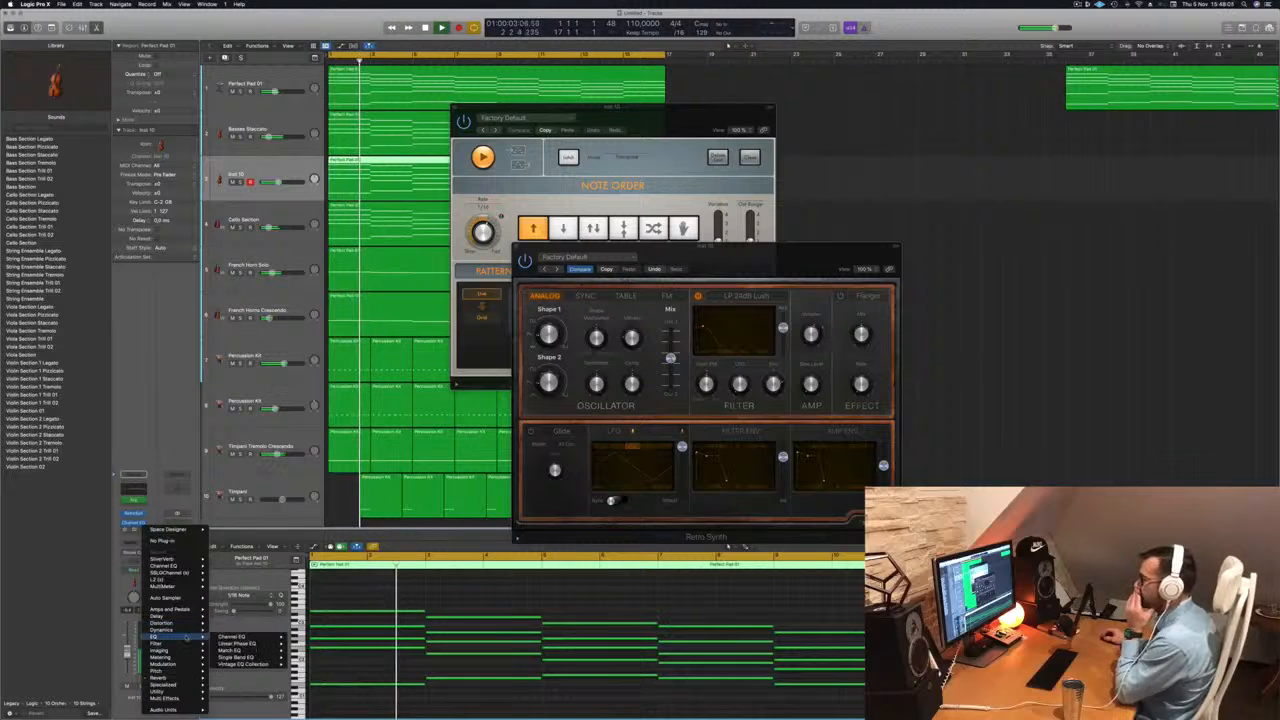
pyautogui.moveTo(255, 664)
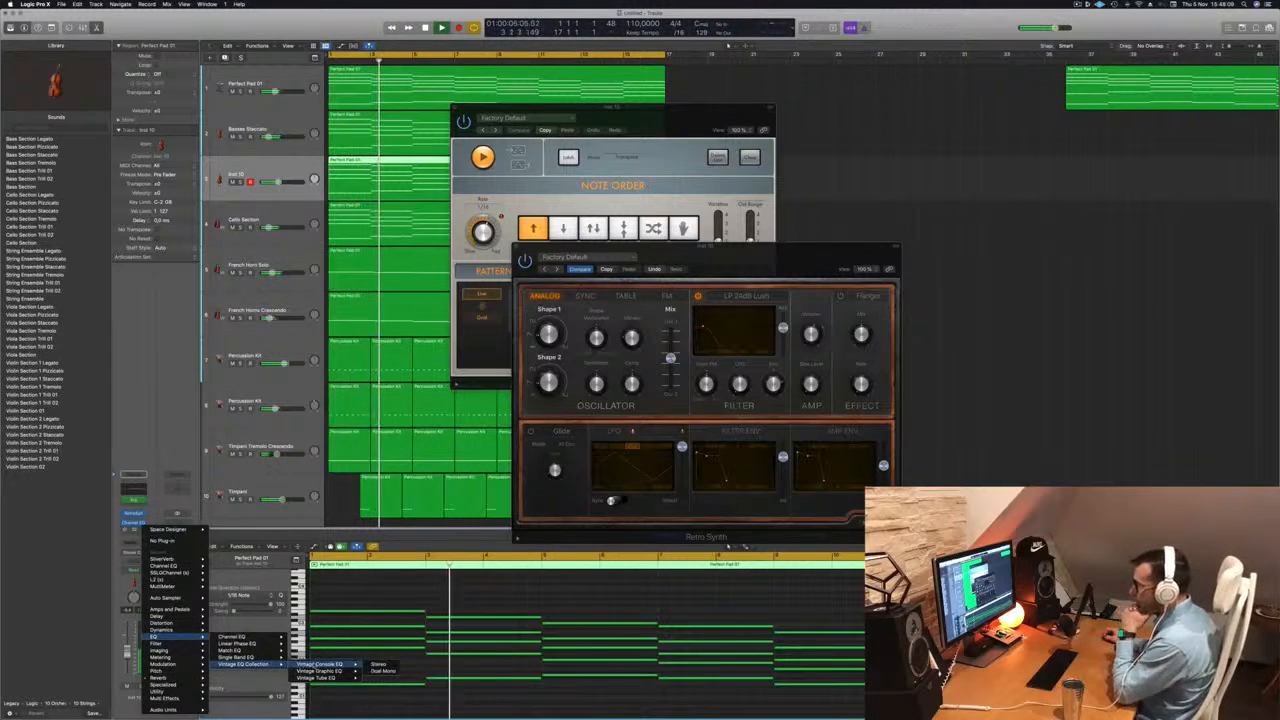
pyautogui.moveTo(322, 678)
pyautogui.click(378, 678)
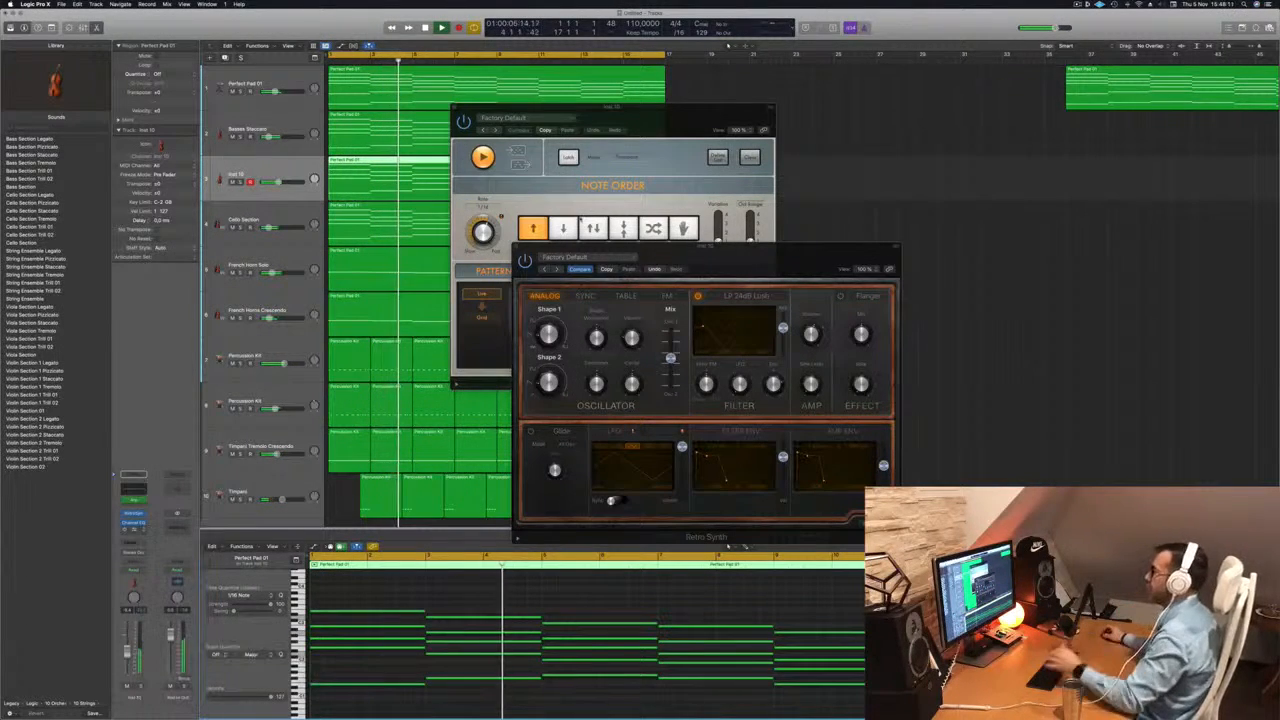
# - Load the Fat Organ preset in the Vintage Tube EQ and replay the arrangement from the start
pyautogui.click(533, 123)
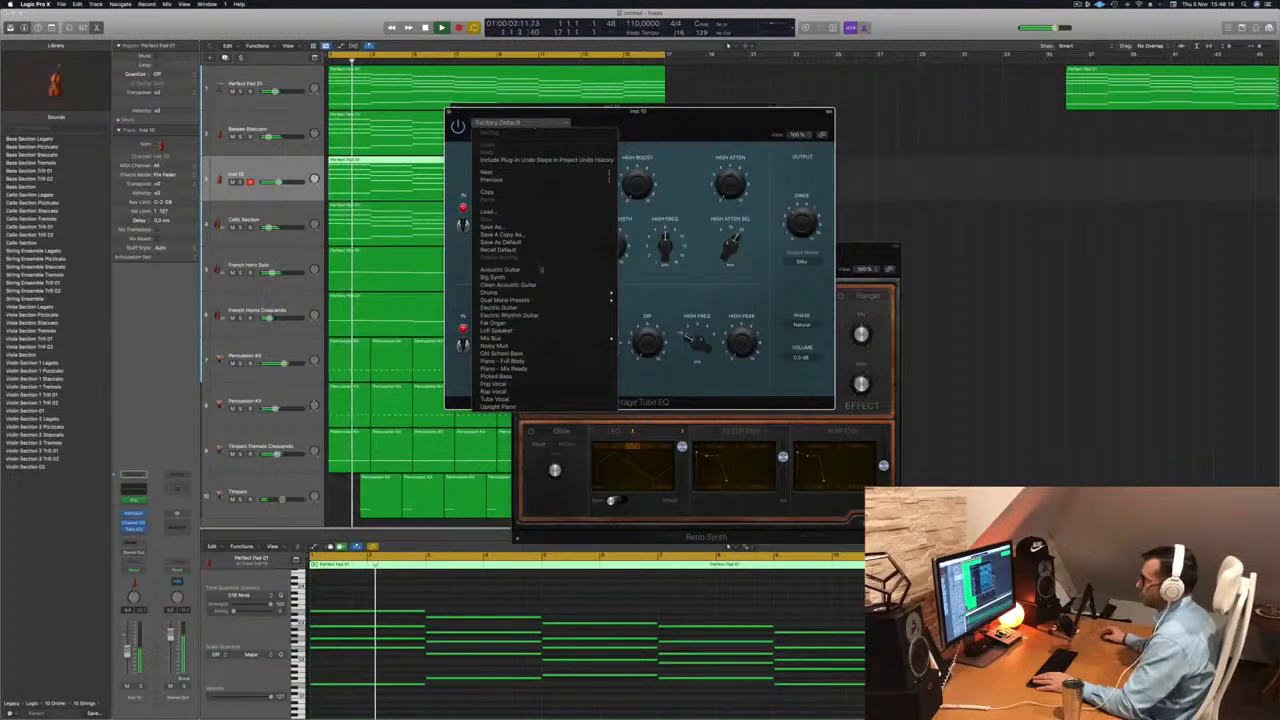
pyautogui.click(495, 323)
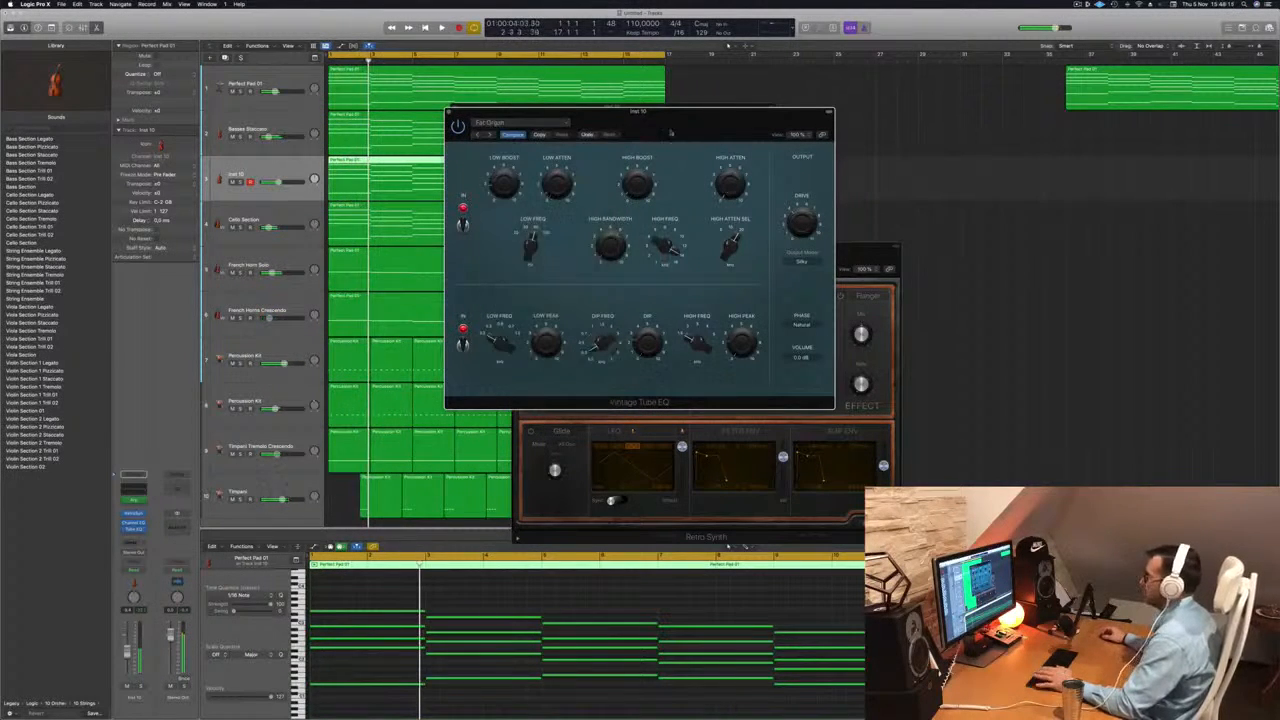
pyautogui.press('space')
pyautogui.moveTo(671, 133); pyautogui.dragTo(909, 158)
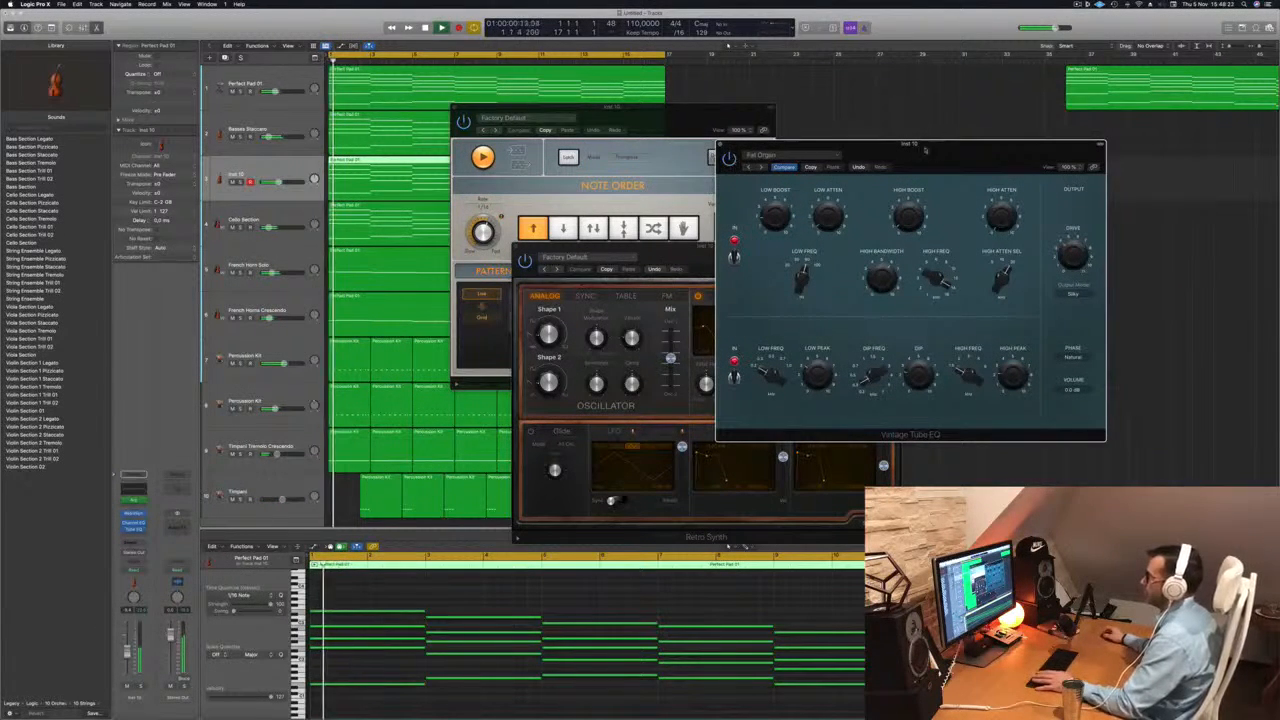
# - Close the Vintage Tube EQ, Retro Synth and Arpeggiator windows of the Inst 10 track
pyautogui.click(722, 146)
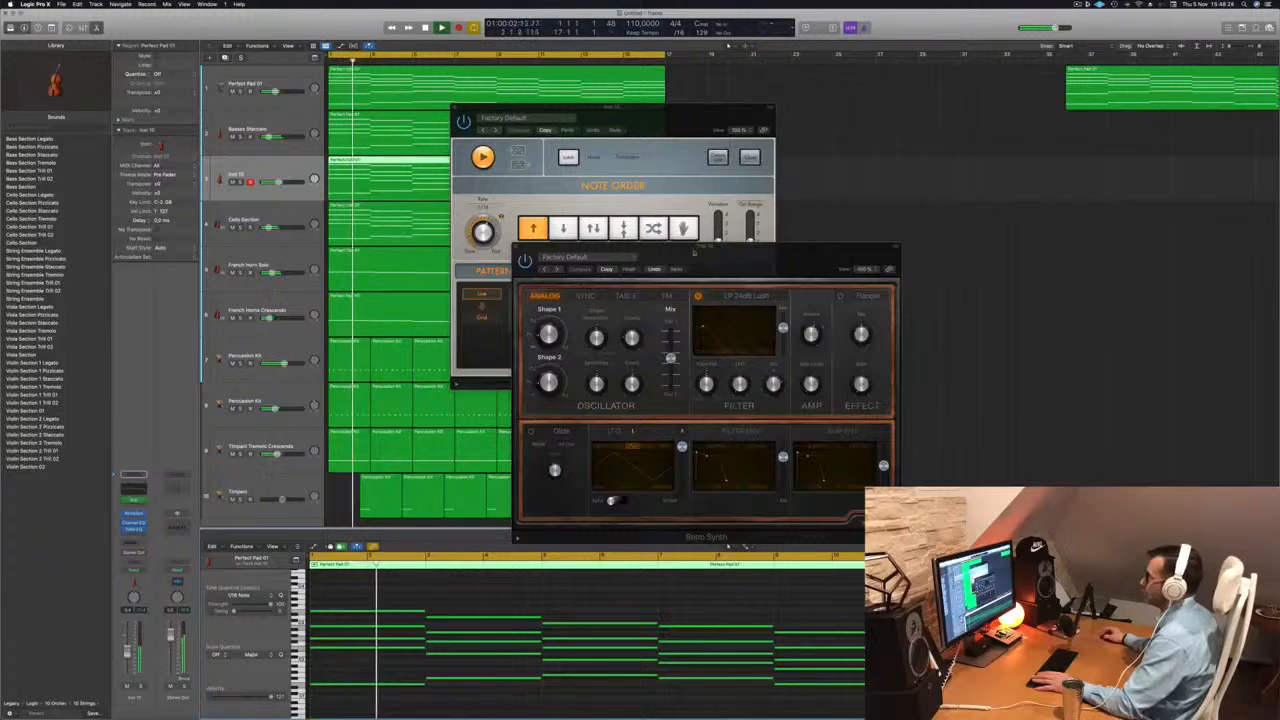
pyautogui.moveTo(694, 252); pyautogui.dragTo(826, 192)
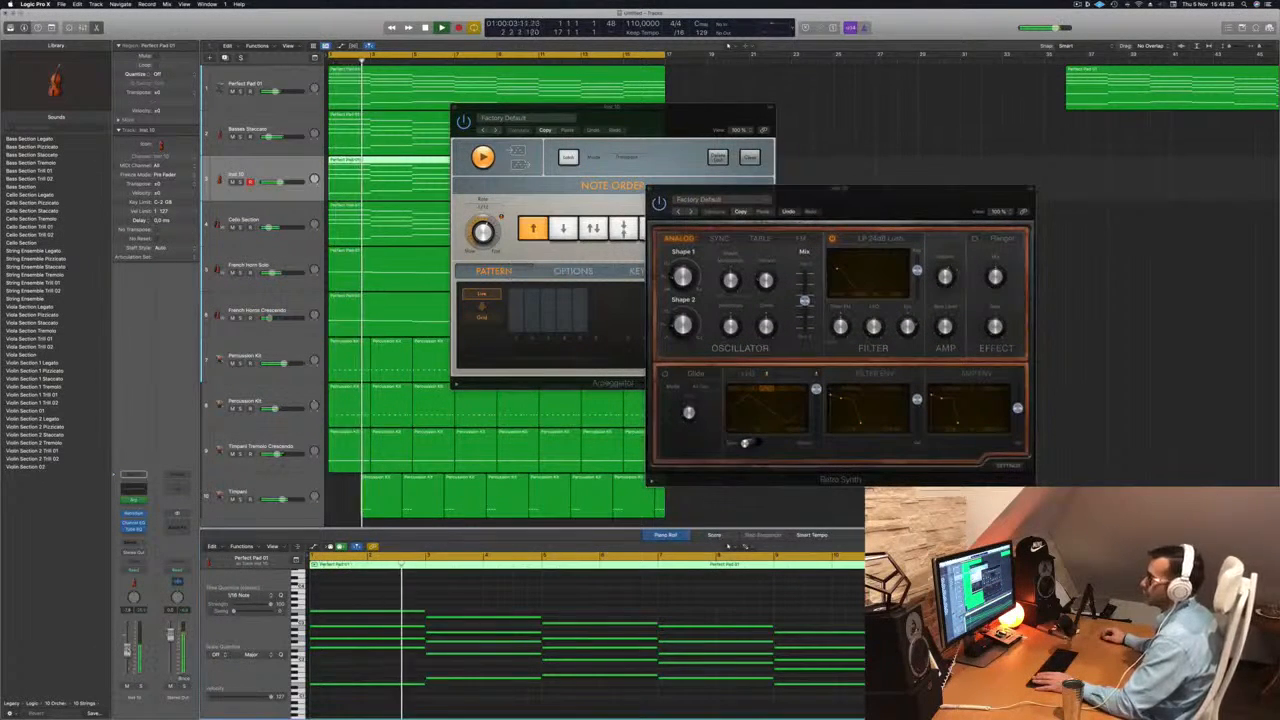
pyautogui.moveTo(817, 206); pyautogui.dragTo(771, 211)
pyautogui.click(605, 193)
pyautogui.moveTo(472, 104); pyautogui.dragTo(482, 103)
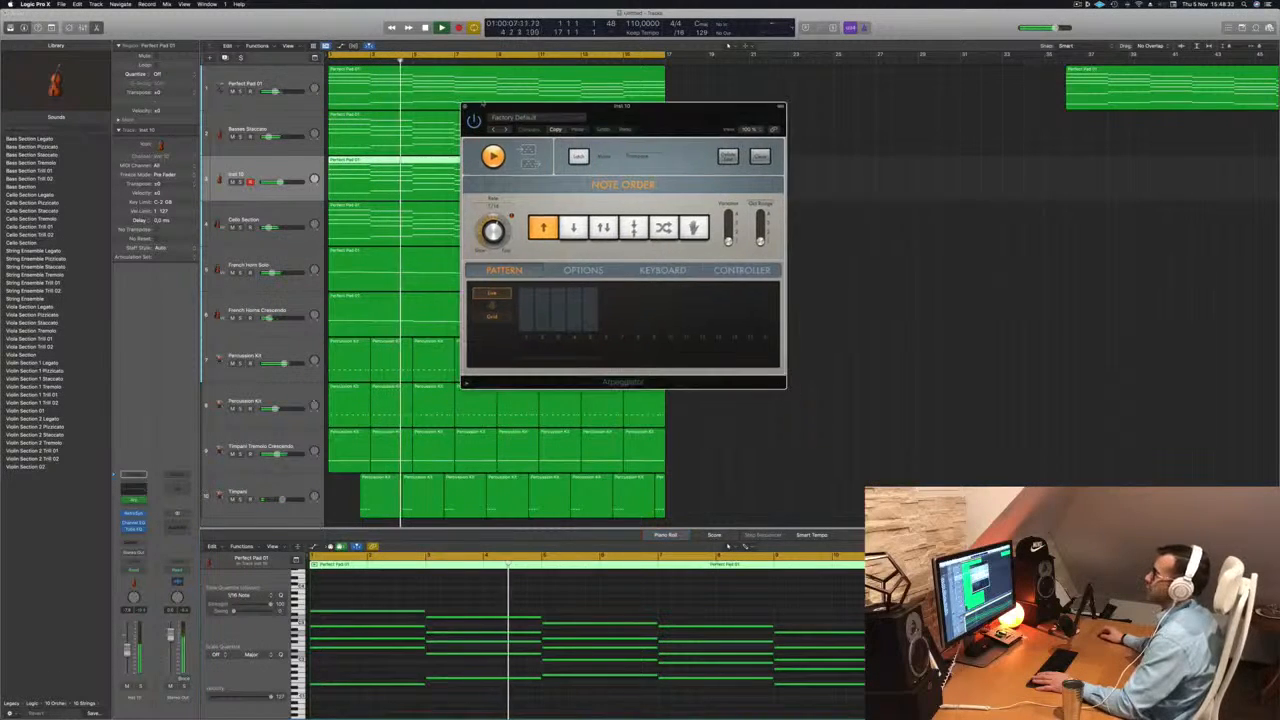
pyautogui.click(465, 106)
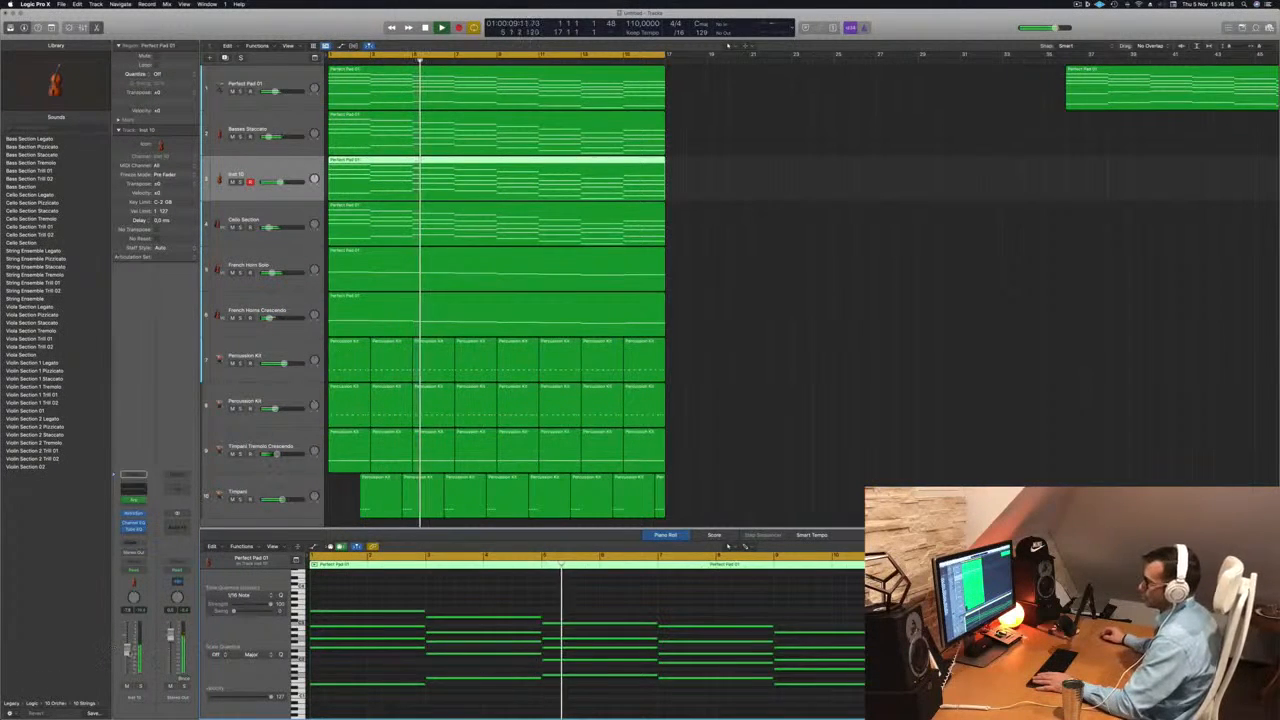
# - Deselect the Inst 10 region and play the whole arrangement from the beginning to check the mix
pyautogui.click(668, 306)
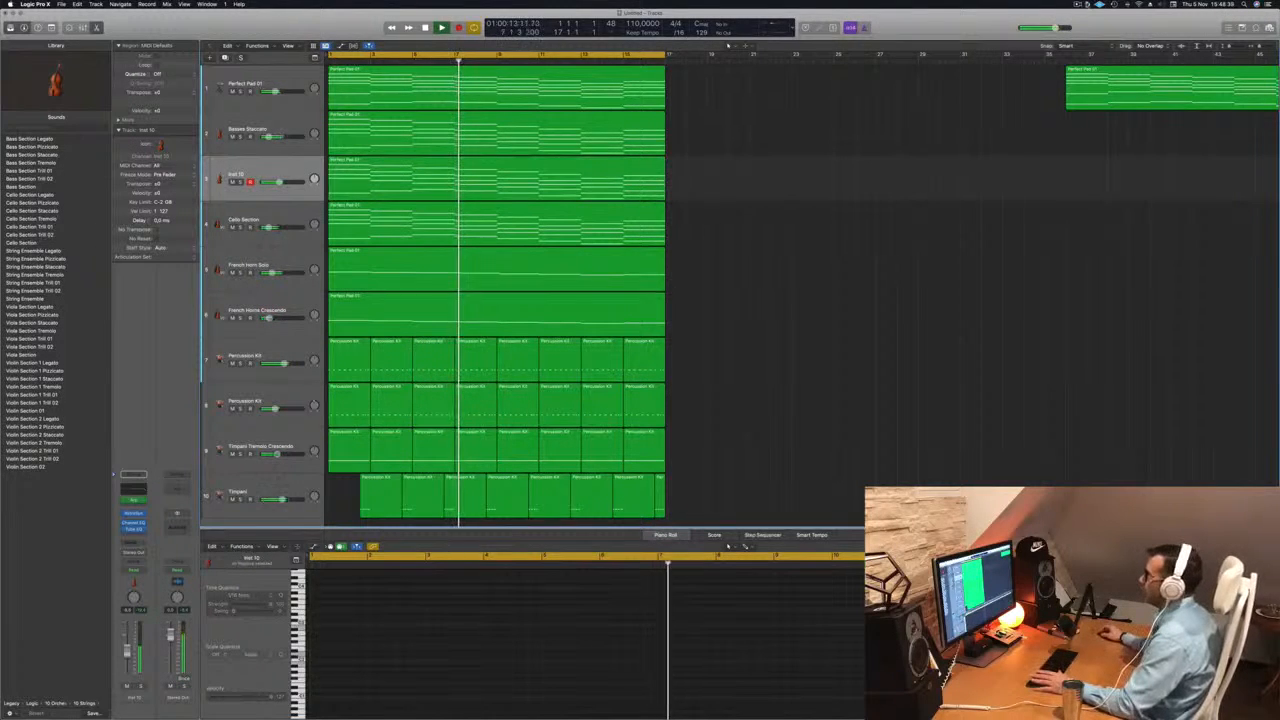
pyautogui.click(1077, 4)
pyautogui.click(862, 140)
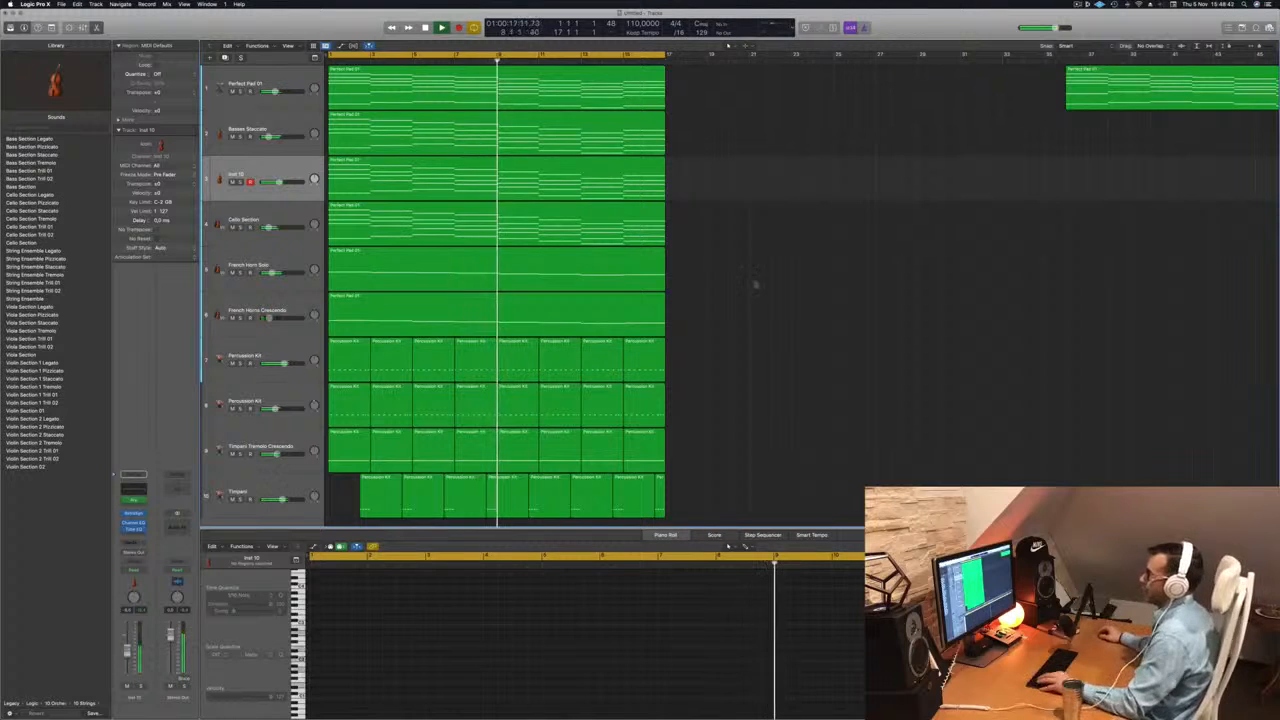
pyautogui.scroll(-3, 752, 283)
pyautogui.press('space')
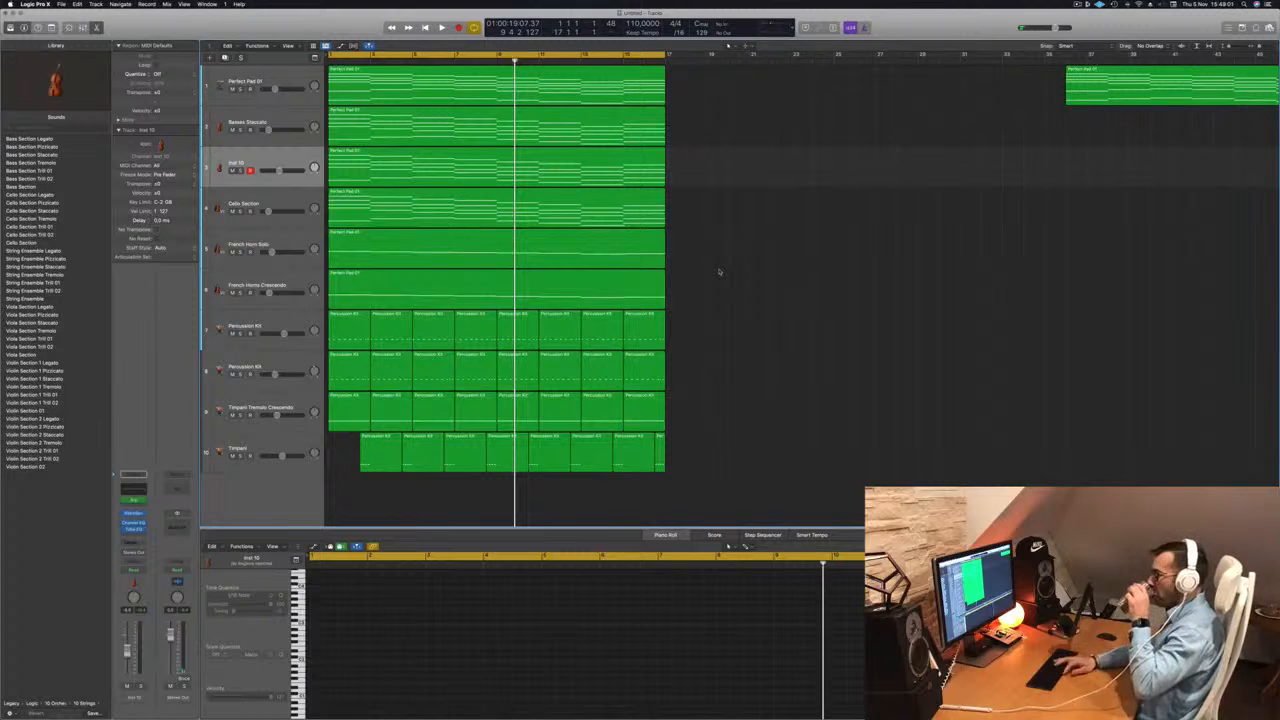
pyautogui.press('Return')
pyautogui.press('space')
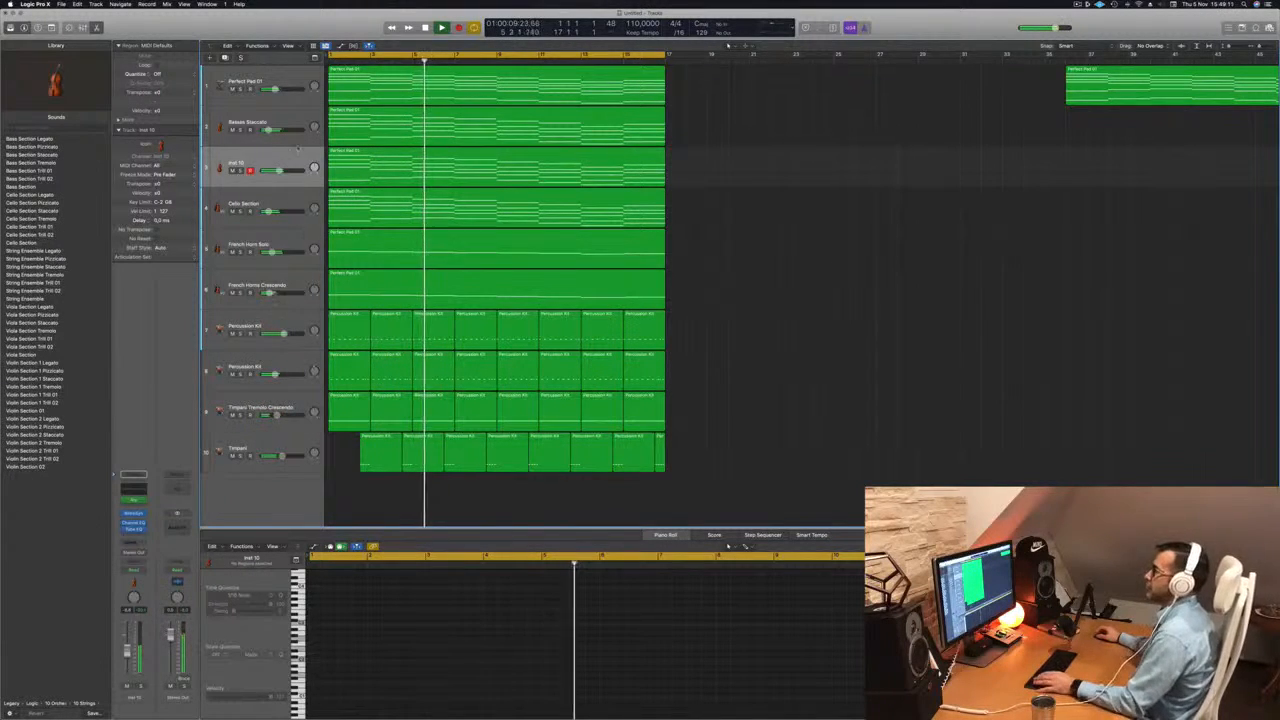
# - Toggle solo on the Inst 10 track on and off to compare it with the full mix, leaving it unsoloed
pyautogui.press('s')
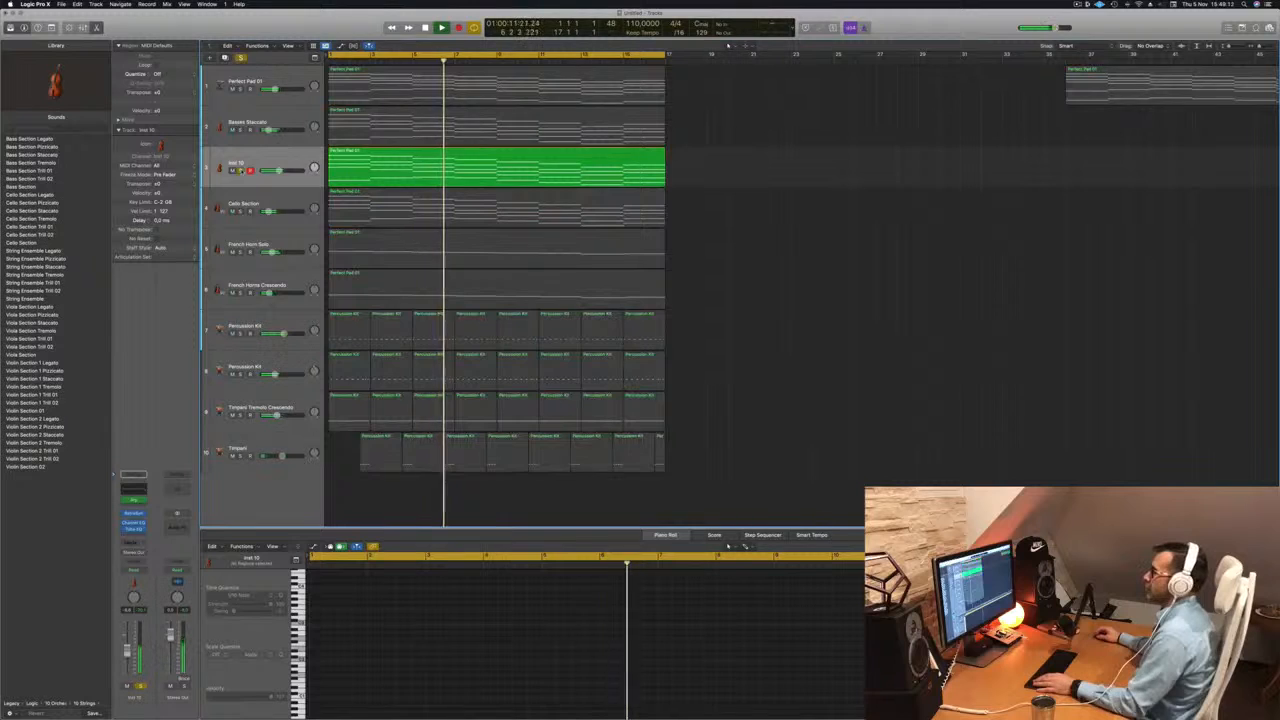
pyautogui.press('s')
pyautogui.press('s')
pyautogui.press('s')
pyautogui.press('Return')
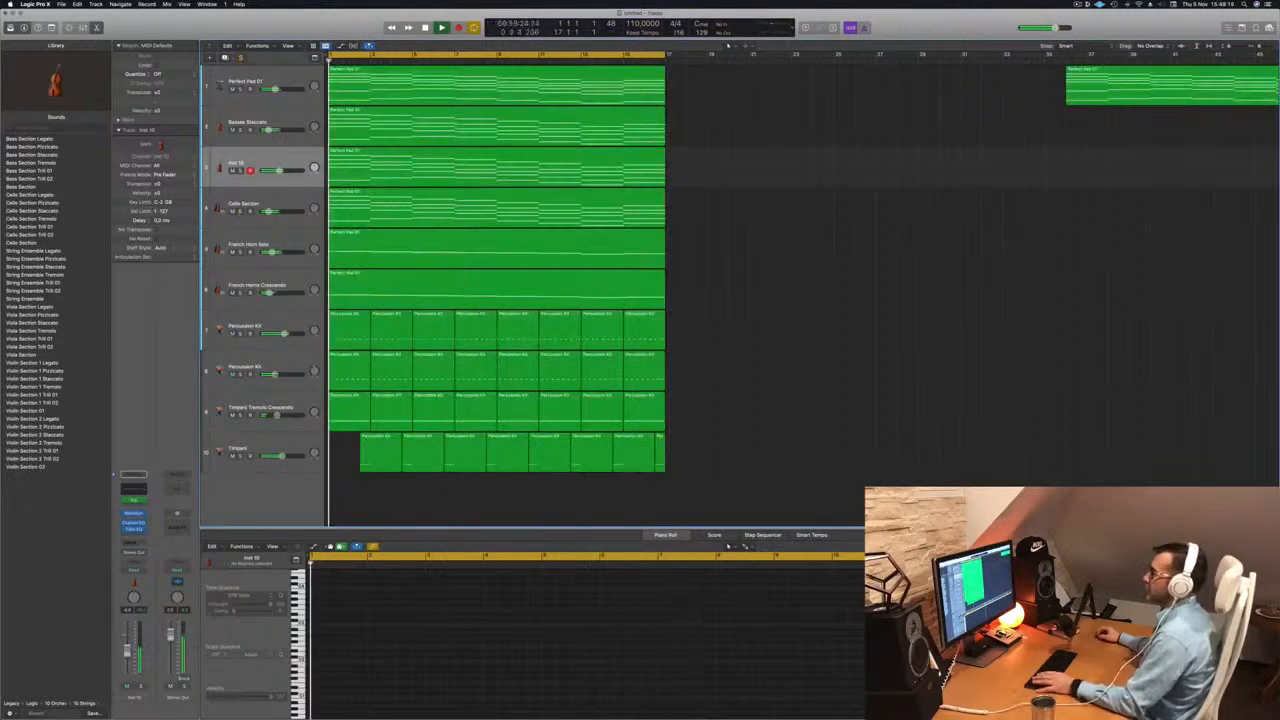
# - Replace the Sampler instrument on the Cello Section track with Studio Strings
pyautogui.press('Down')
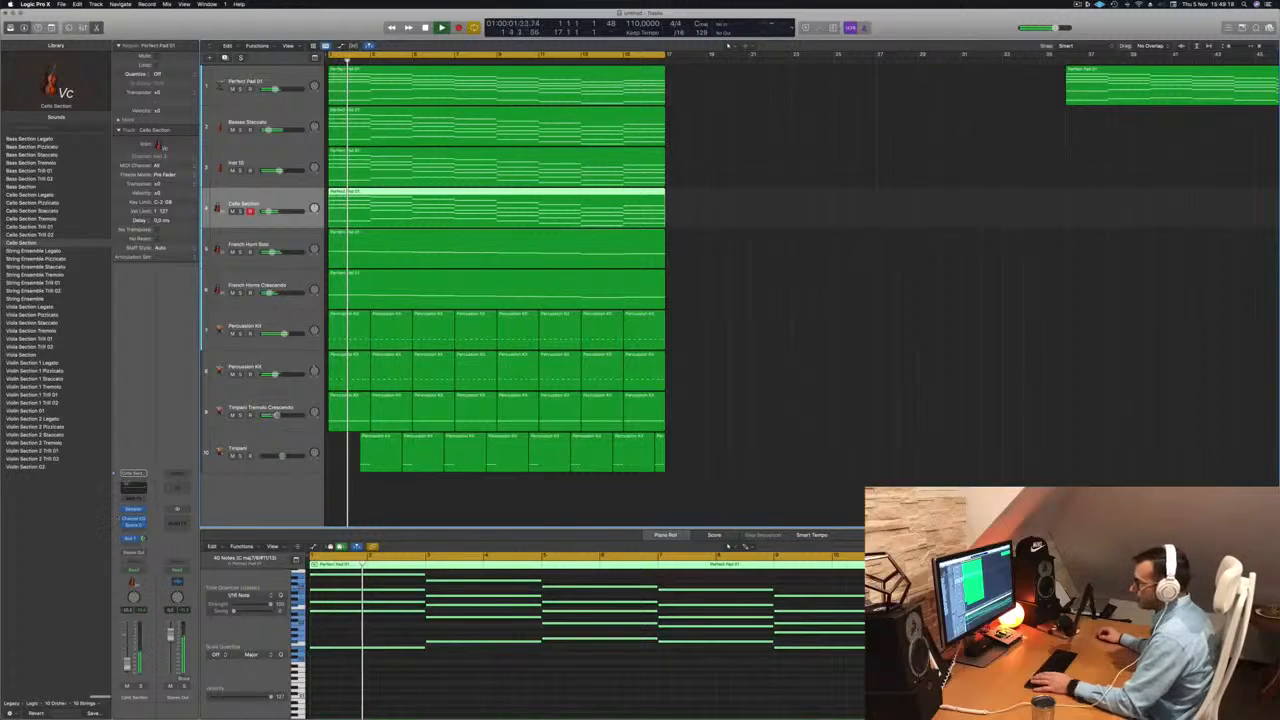
pyautogui.click(141, 510)
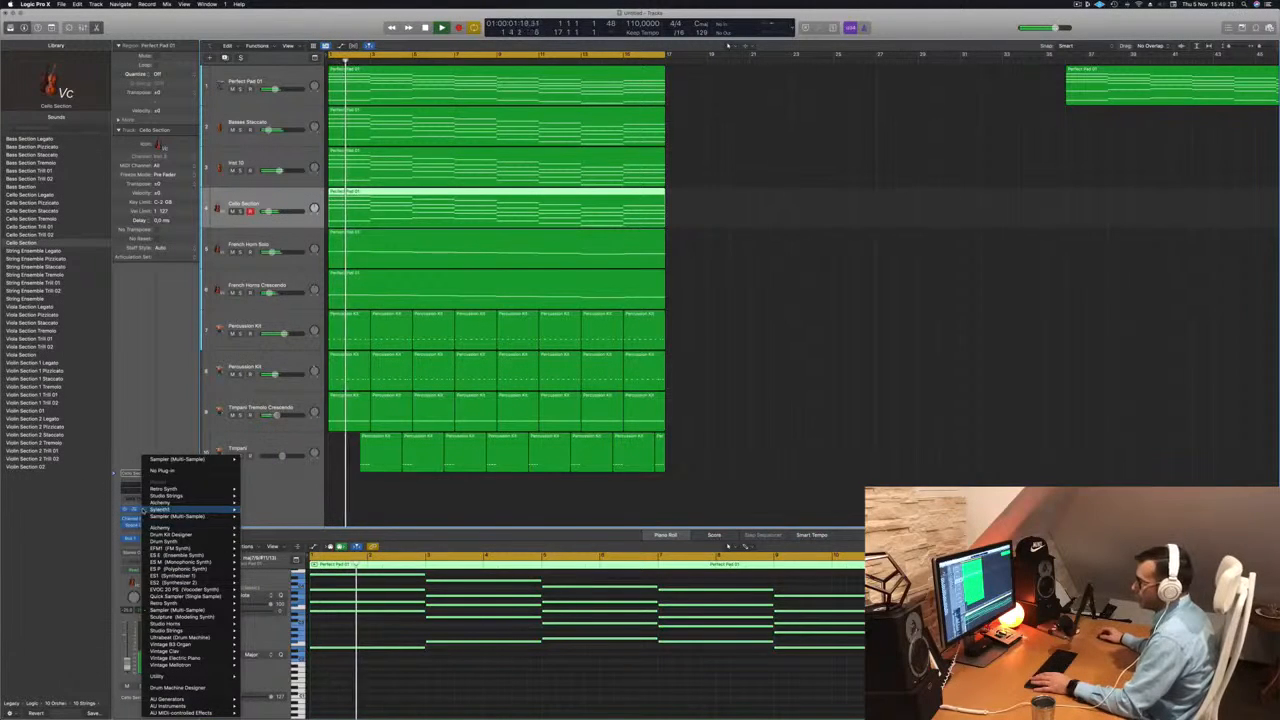
pyautogui.moveTo(170, 631)
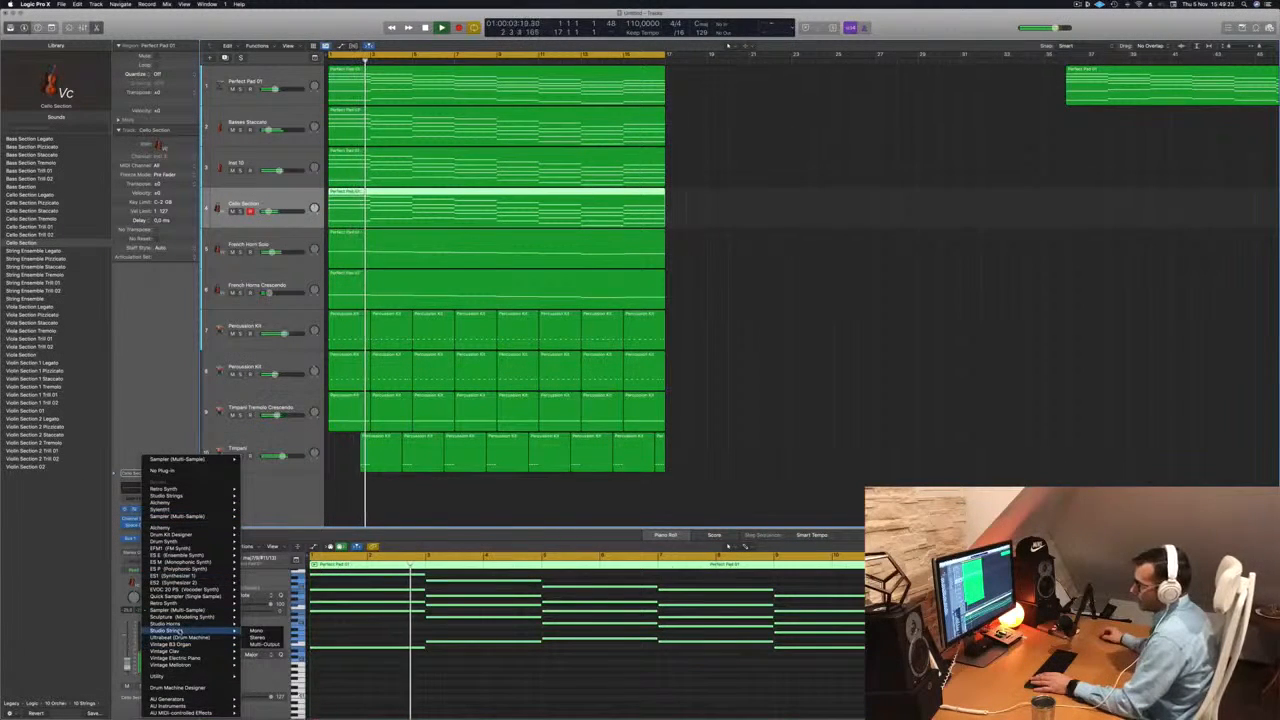
pyautogui.click(330, 577)
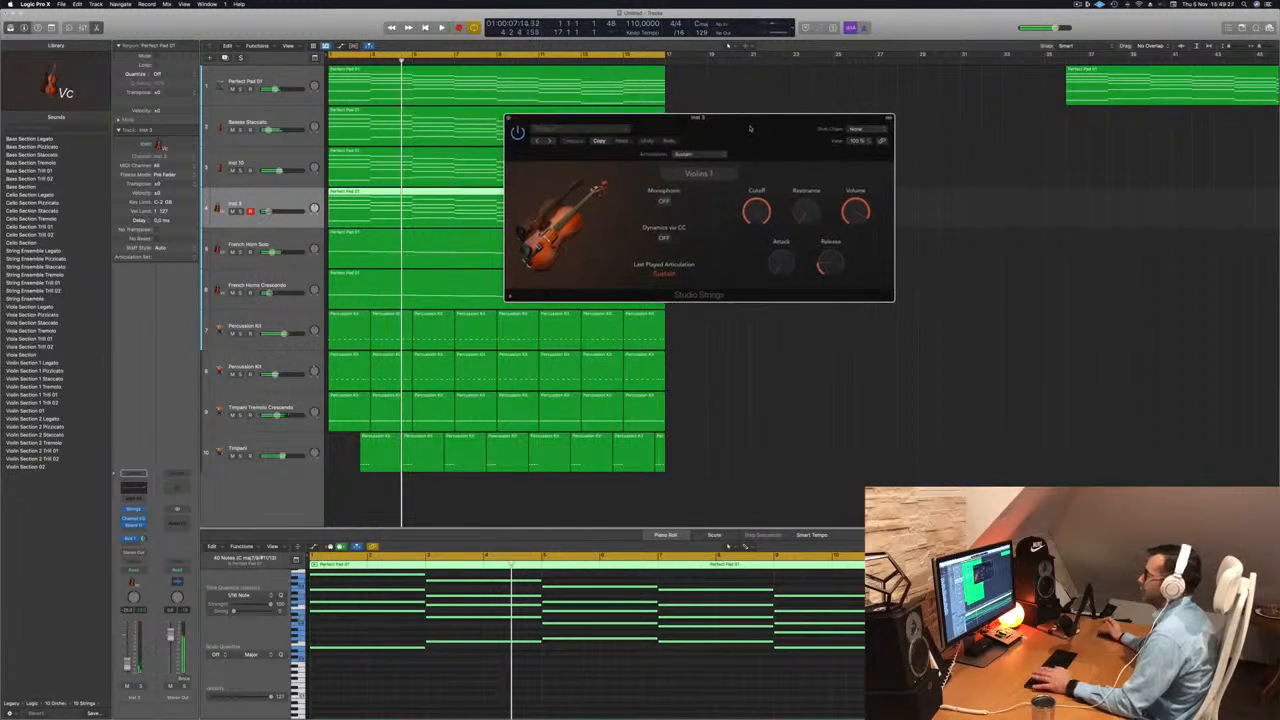
# - Play the arrangement from the start to hear the Studio Strings Violins 1 sound and inspect its notes in the piano roll
pyautogui.moveTo(706, 120); pyautogui.dragTo(735, 128)
pyautogui.press('Return')
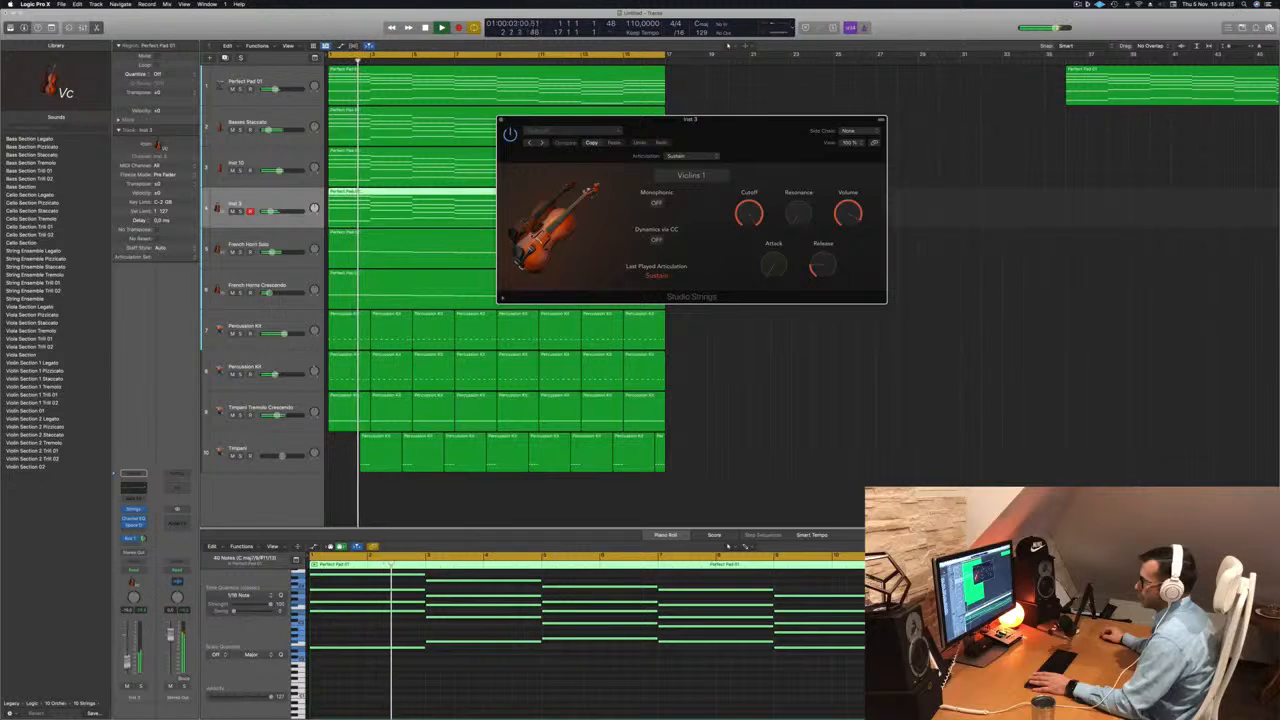
pyautogui.click(471, 686)
pyautogui.press('super+Left')
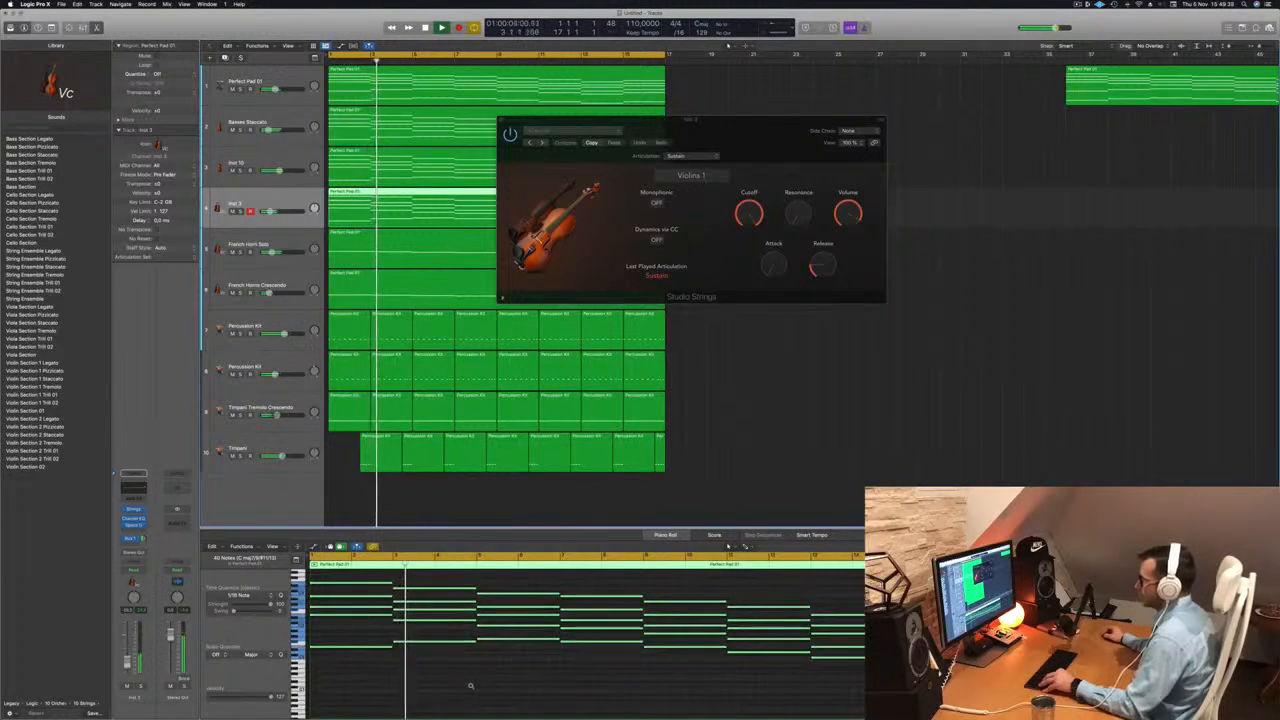
# - Play the arrangement from the start with the Studio Strings window moved clear of the regions
pyautogui.press('super+Up')
pyautogui.press('space')
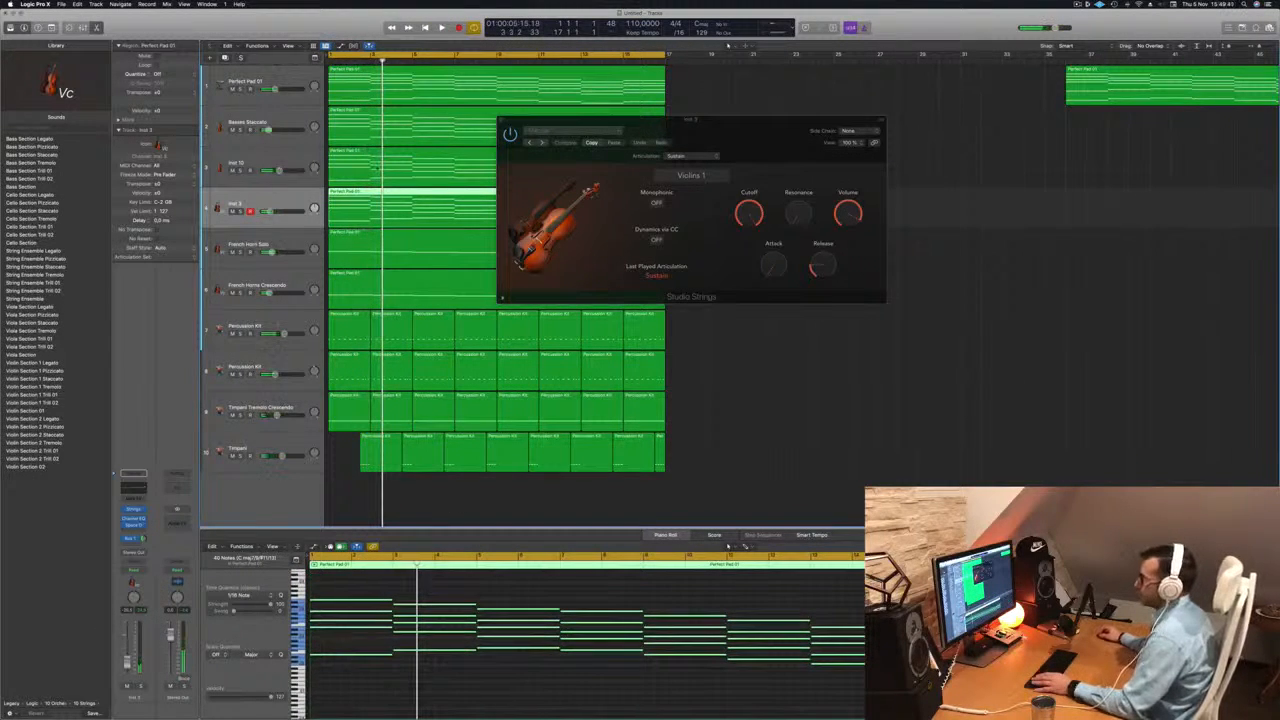
pyautogui.moveTo(755, 127); pyautogui.dragTo(1133, 131)
pyautogui.press('Return')
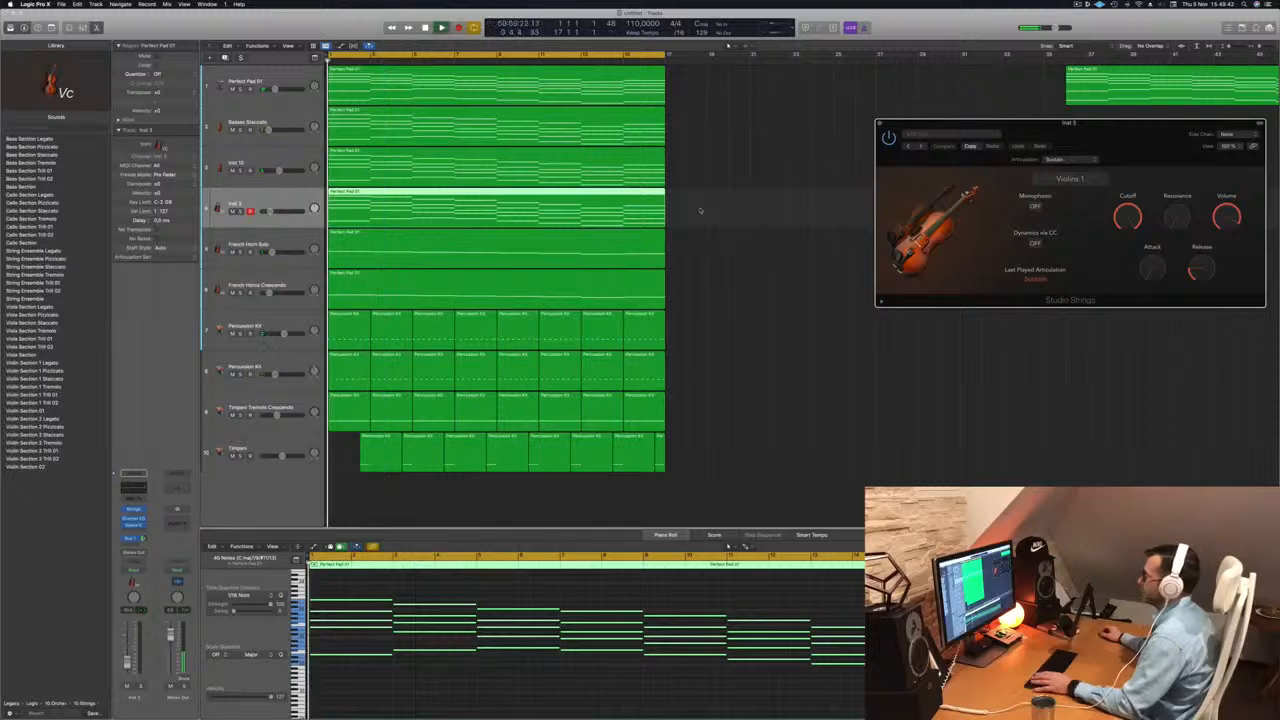
pyautogui.press('space')
# - Replace the region on the Inst 3 track with a copy of the Perfect Pad 01 track's region and play from the start
pyautogui.moveTo(700, 210); pyautogui.dragTo(640, 198)
pyautogui.press('Delete')
pyautogui.press('Return')
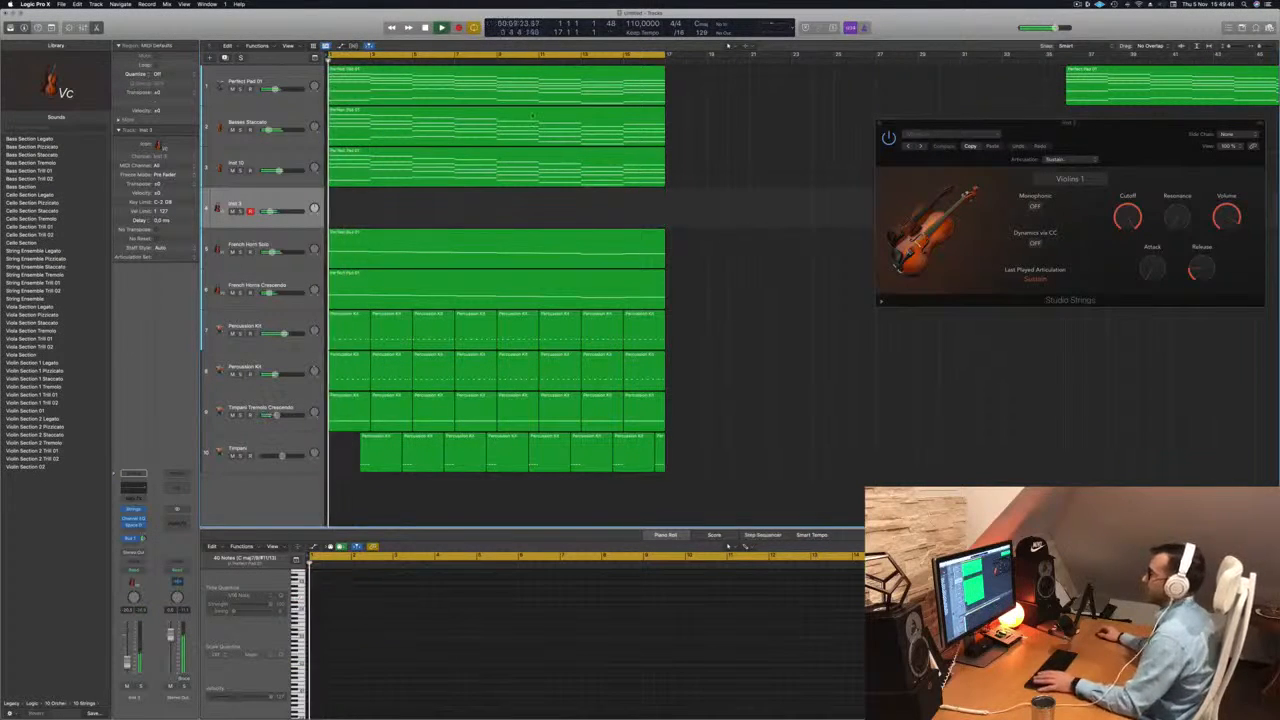
pyautogui.moveTo(522, 93); pyautogui.dragTo(518, 220)
pyautogui.press('Return')
# - Change the Studio Strings instrument on the Inst 3 track from Violins 1 to String Ensemble
pyautogui.press('super+Left')
pyautogui.press('super+Left')
pyautogui.moveTo(1140, 124); pyautogui.dragTo(669, 254)
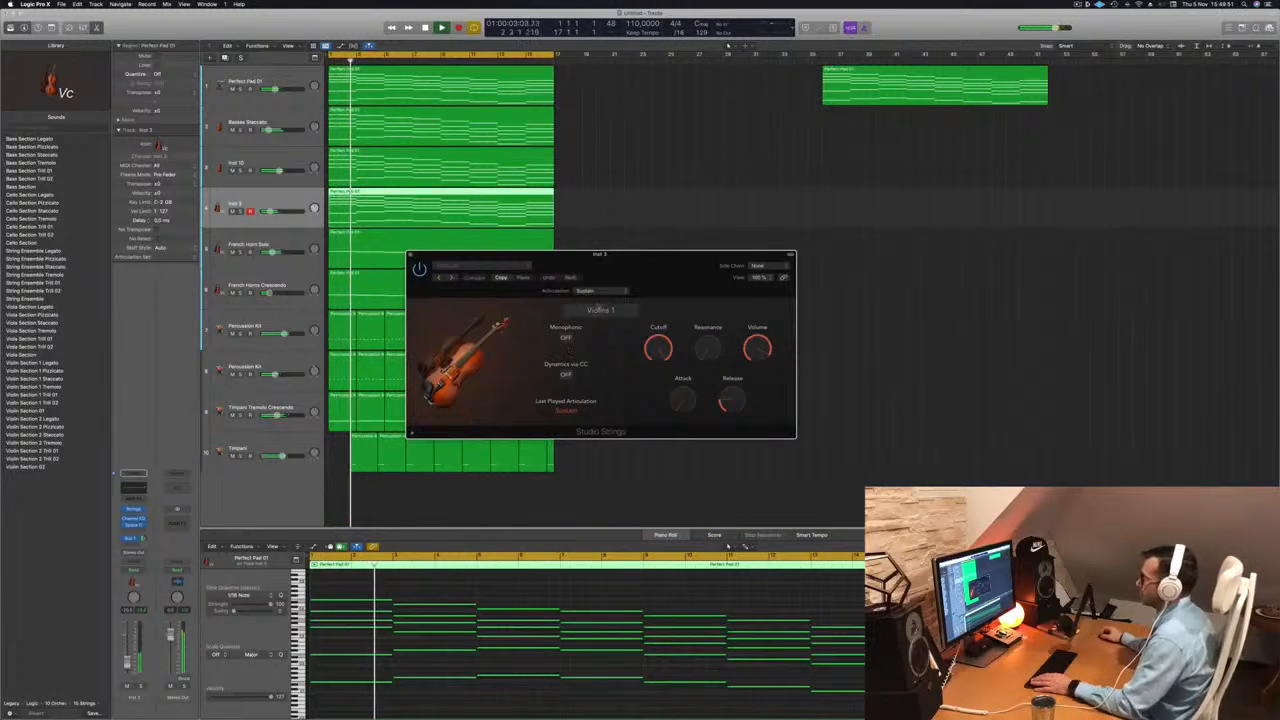
pyautogui.click(600, 310)
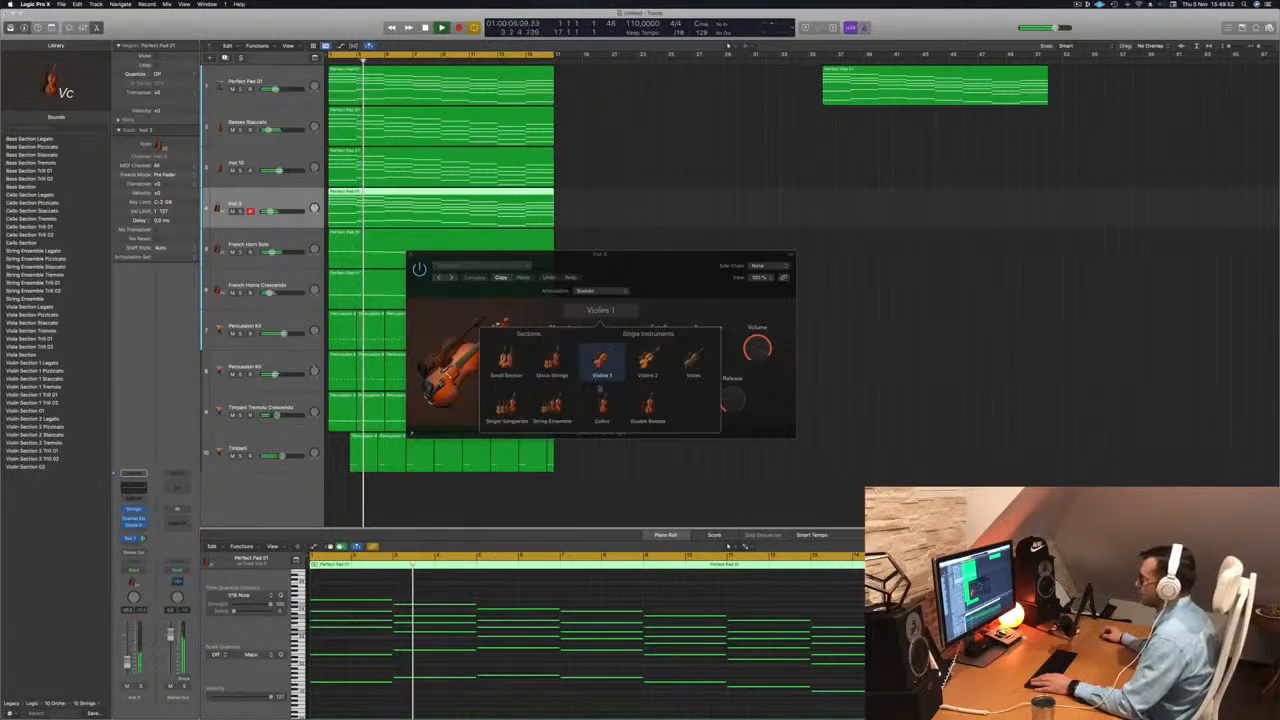
pyautogui.click(551, 405)
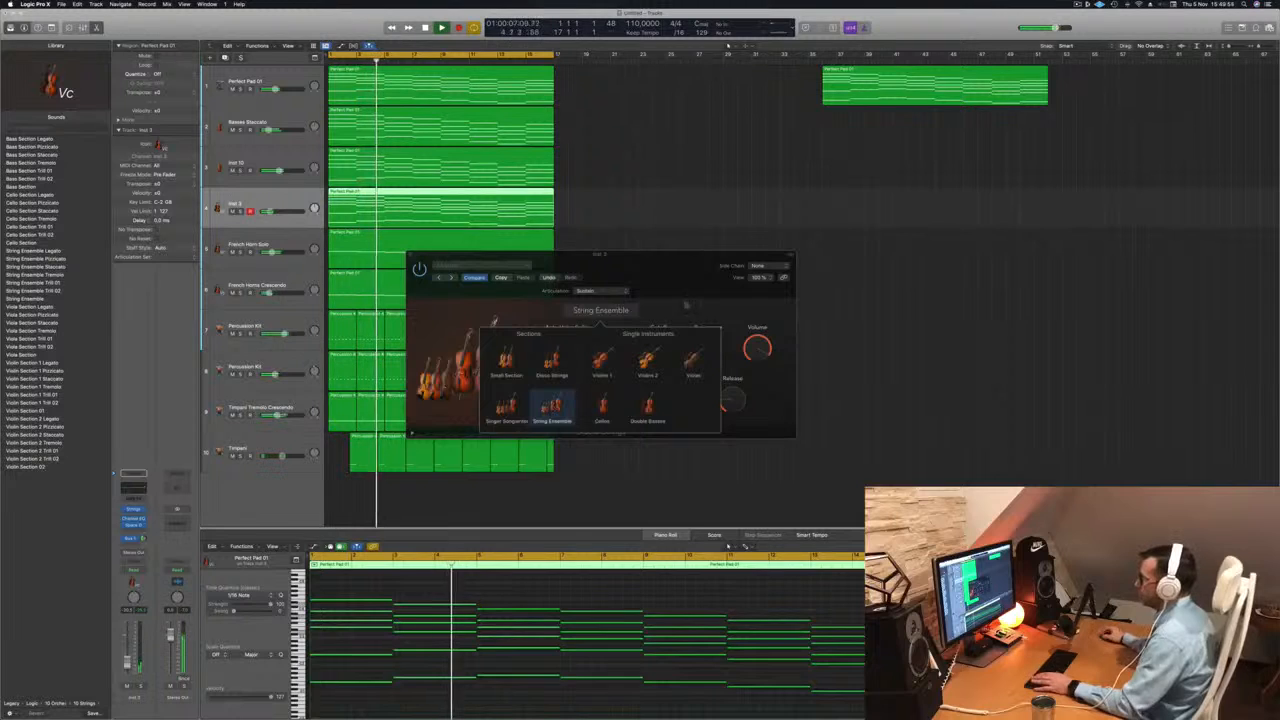
pyautogui.click(685, 304)
pyautogui.moveTo(648, 268); pyautogui.dragTo(702, 259)
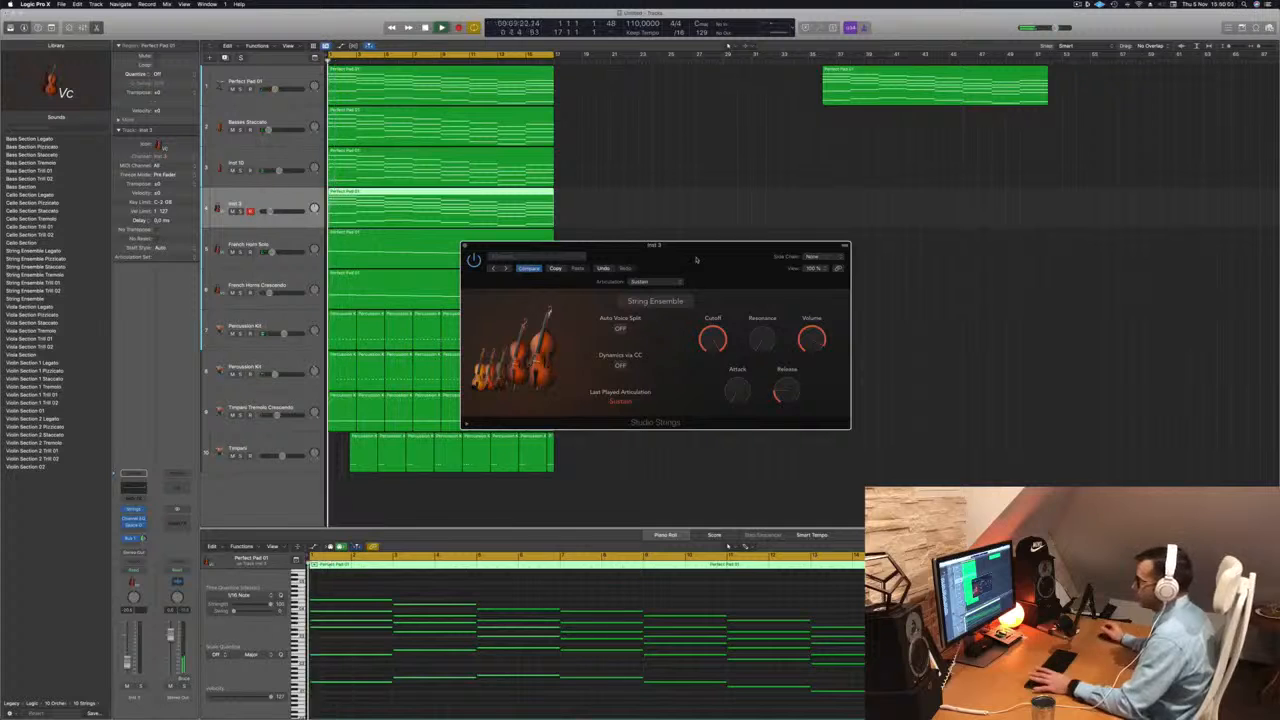
pyautogui.moveTo(696, 260); pyautogui.dragTo(786, 226)
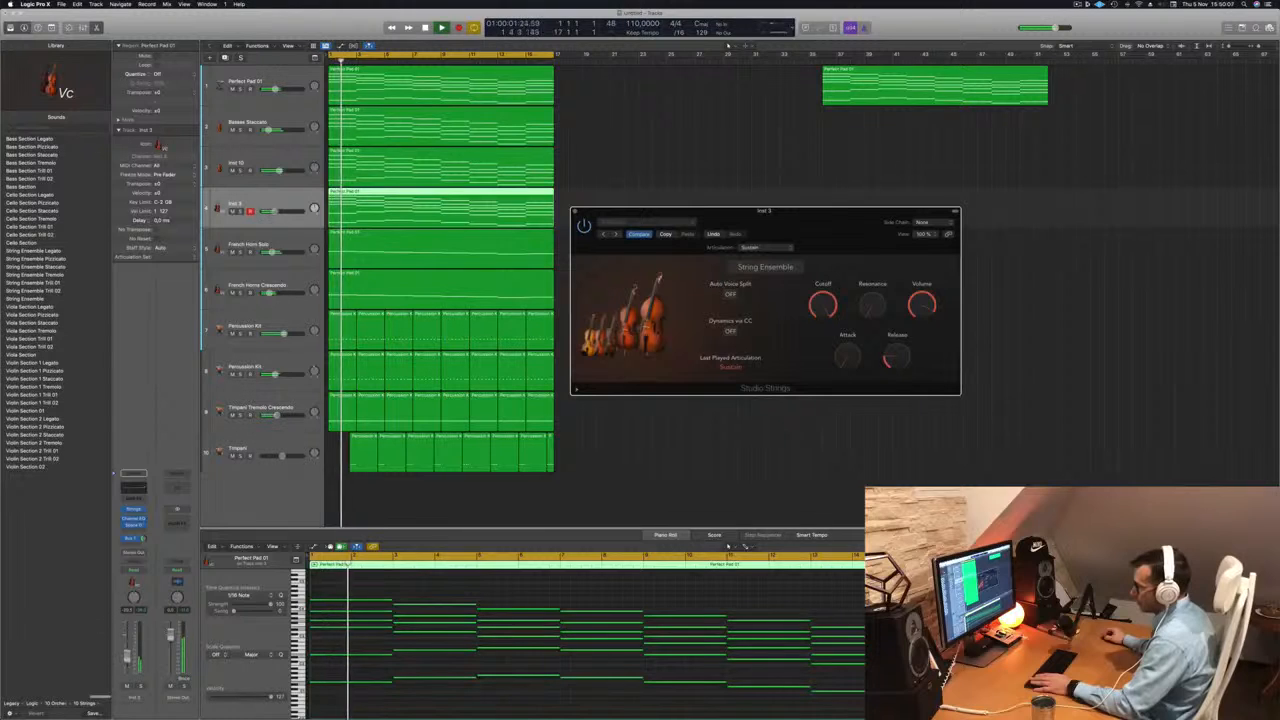
# - Toggle solo on the Inst 3 track to compare it with the full mix, leaving it soloed, and restart playback
pyautogui.click(141, 687)
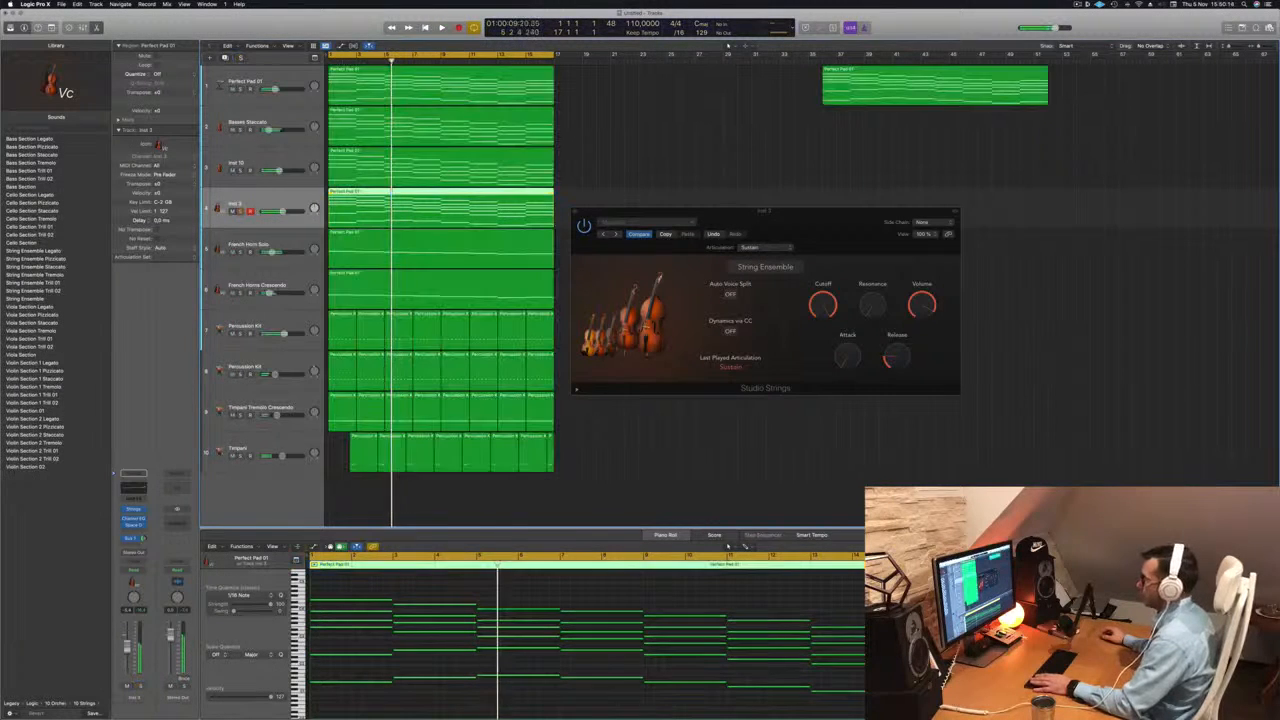
pyautogui.click(139, 687)
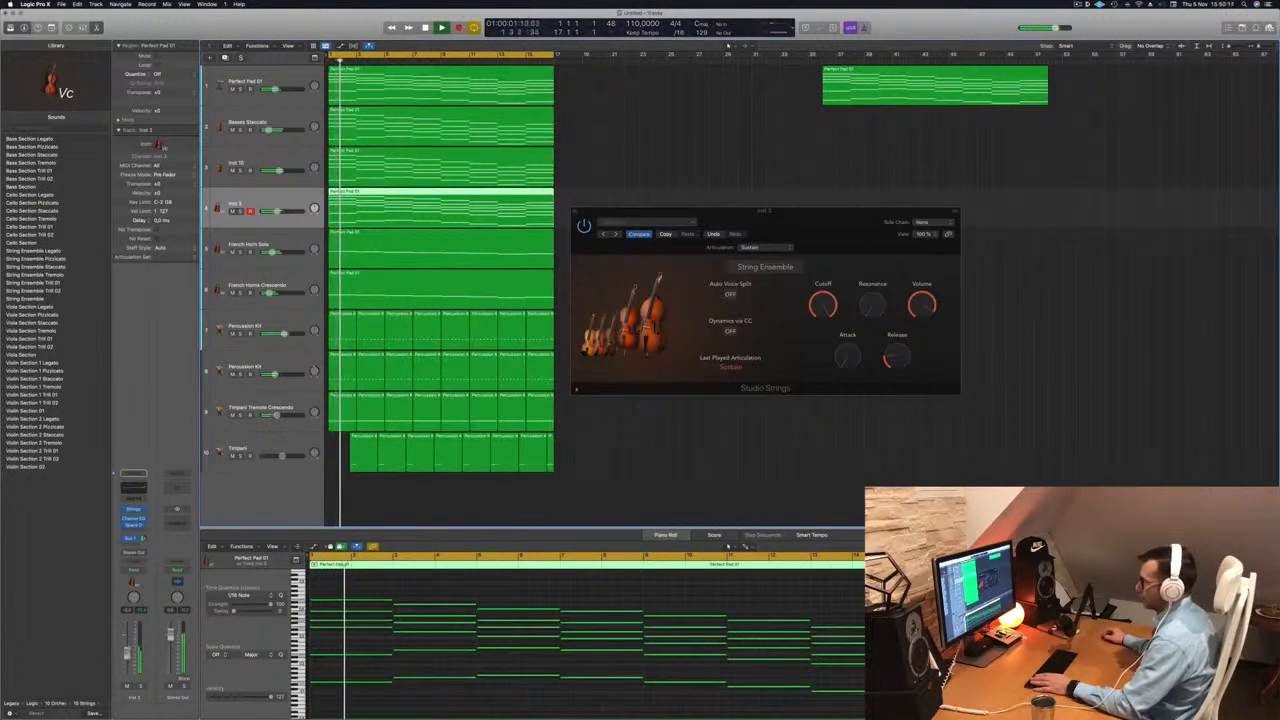
pyautogui.click(139, 687)
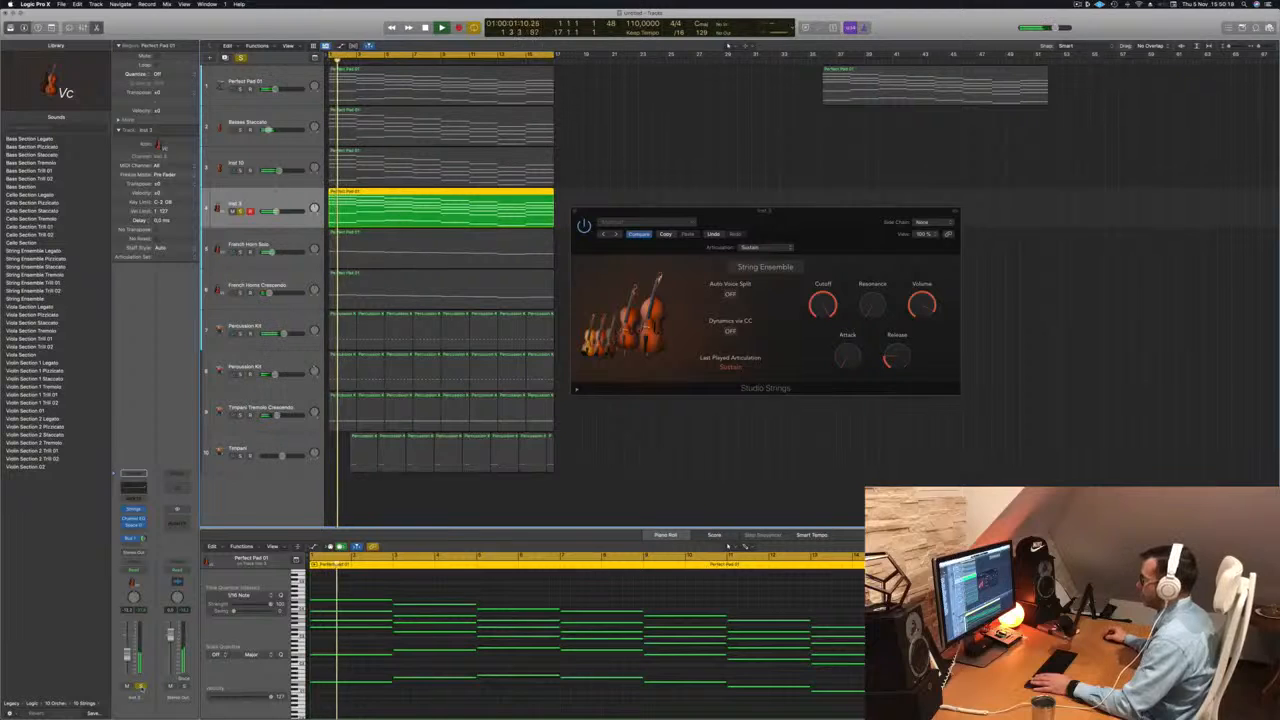
pyautogui.press('Return')
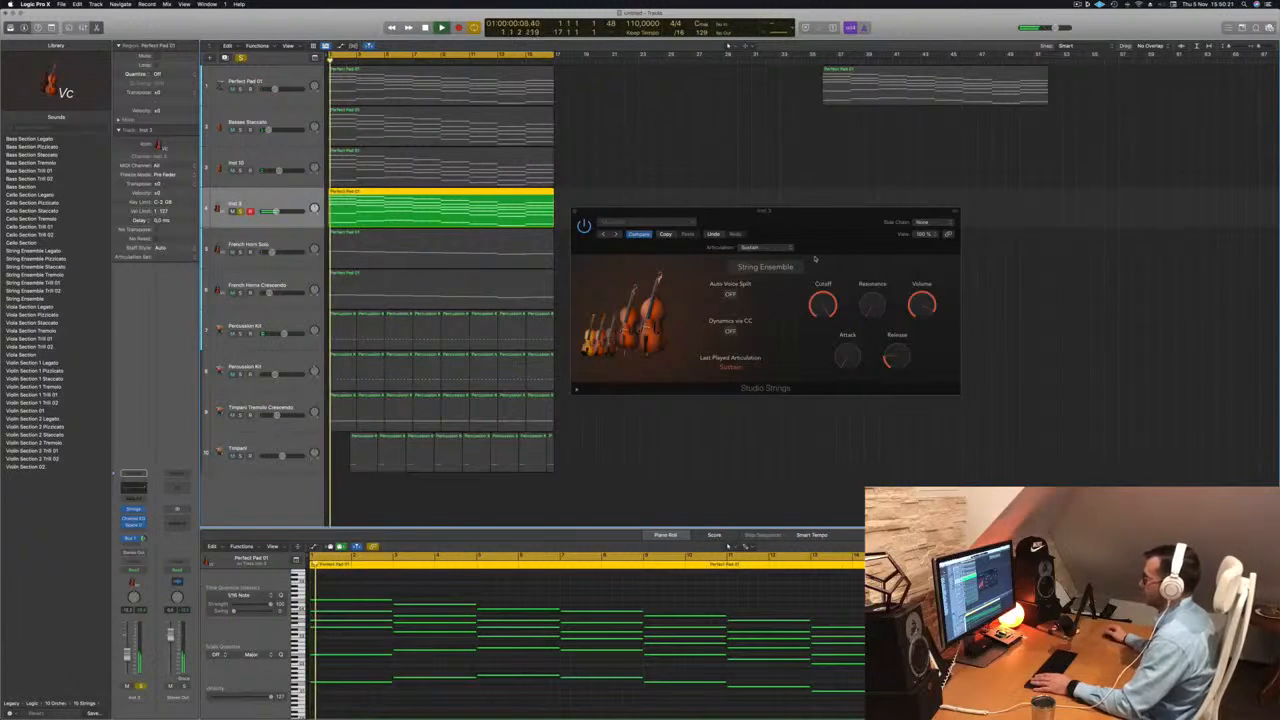
# - Switch the Studio Strings instrument to the Singer Songwriter section and audition the soloed track from the start
pyautogui.click(766, 267)
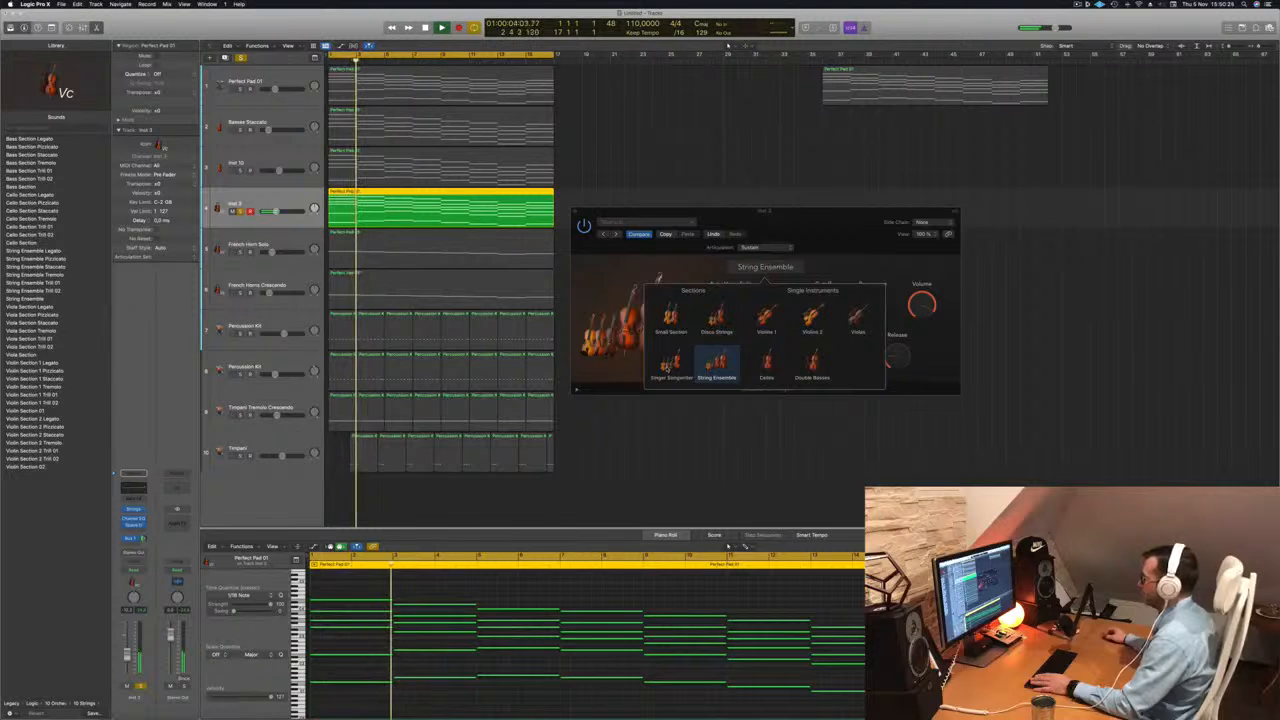
pyautogui.click(670, 366)
pyautogui.click(623, 314)
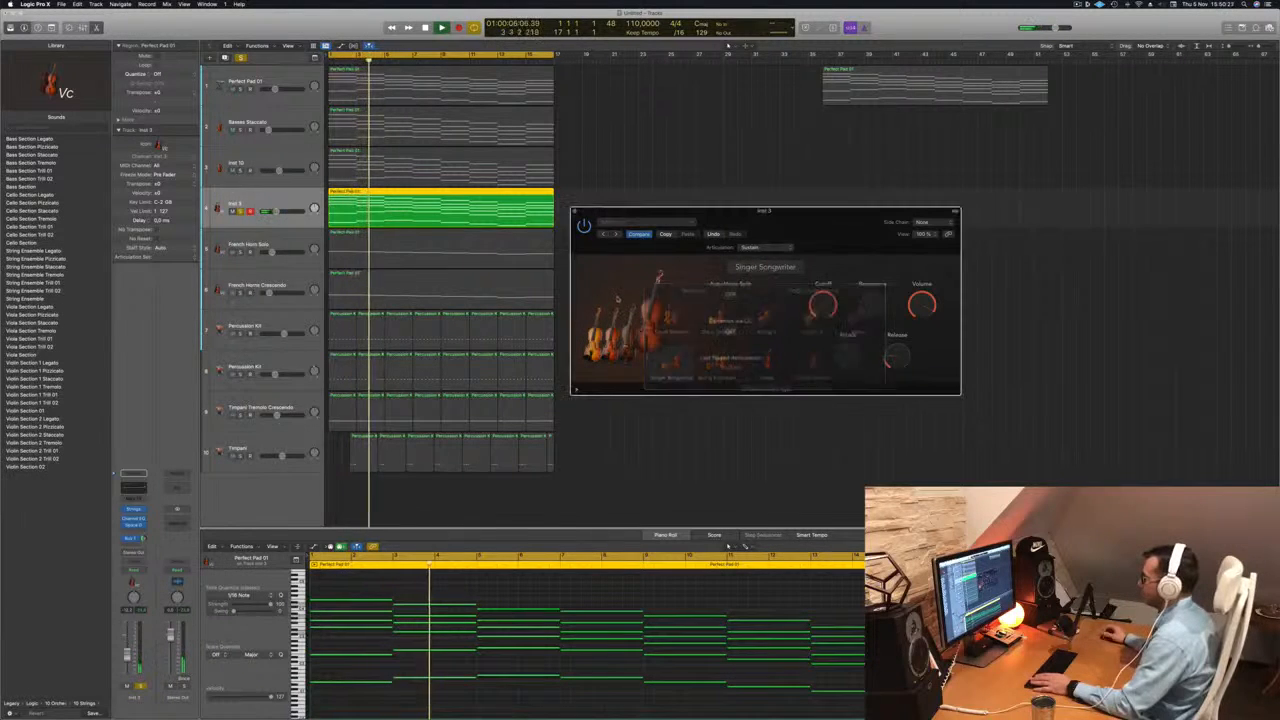
pyautogui.press('Return')
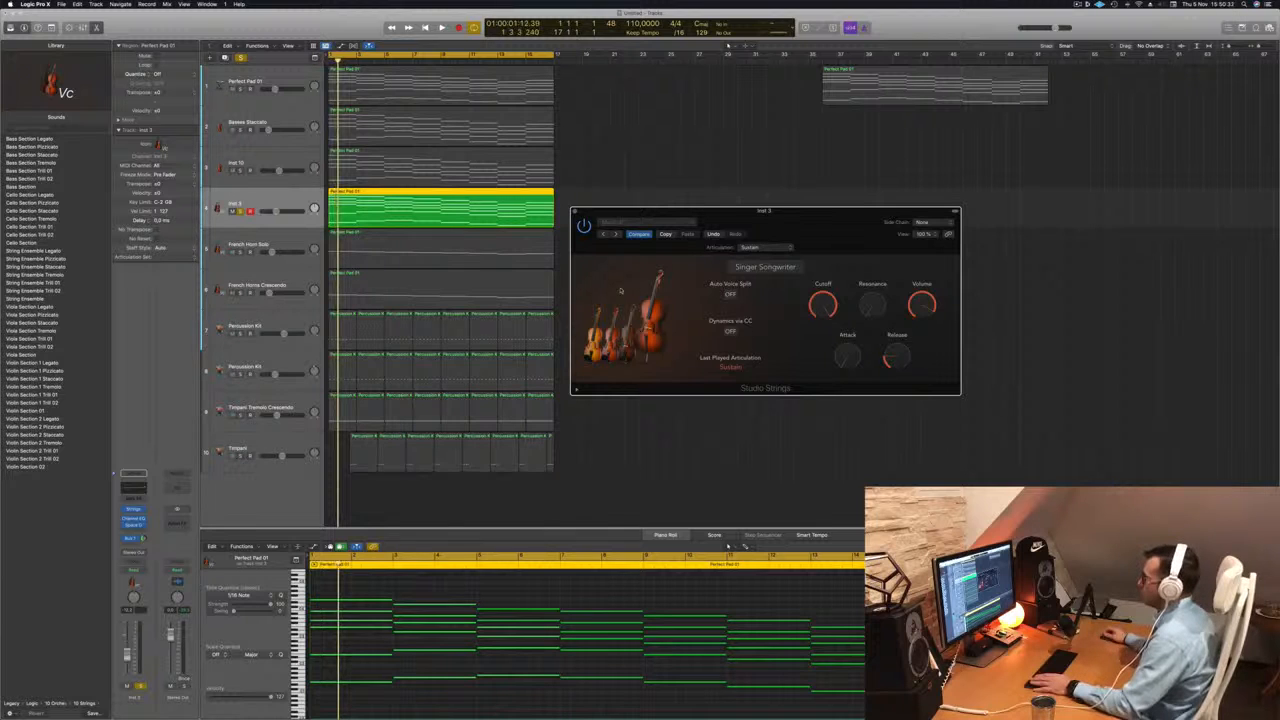
pyautogui.press('space')
pyautogui.press('space')
pyautogui.press('space')
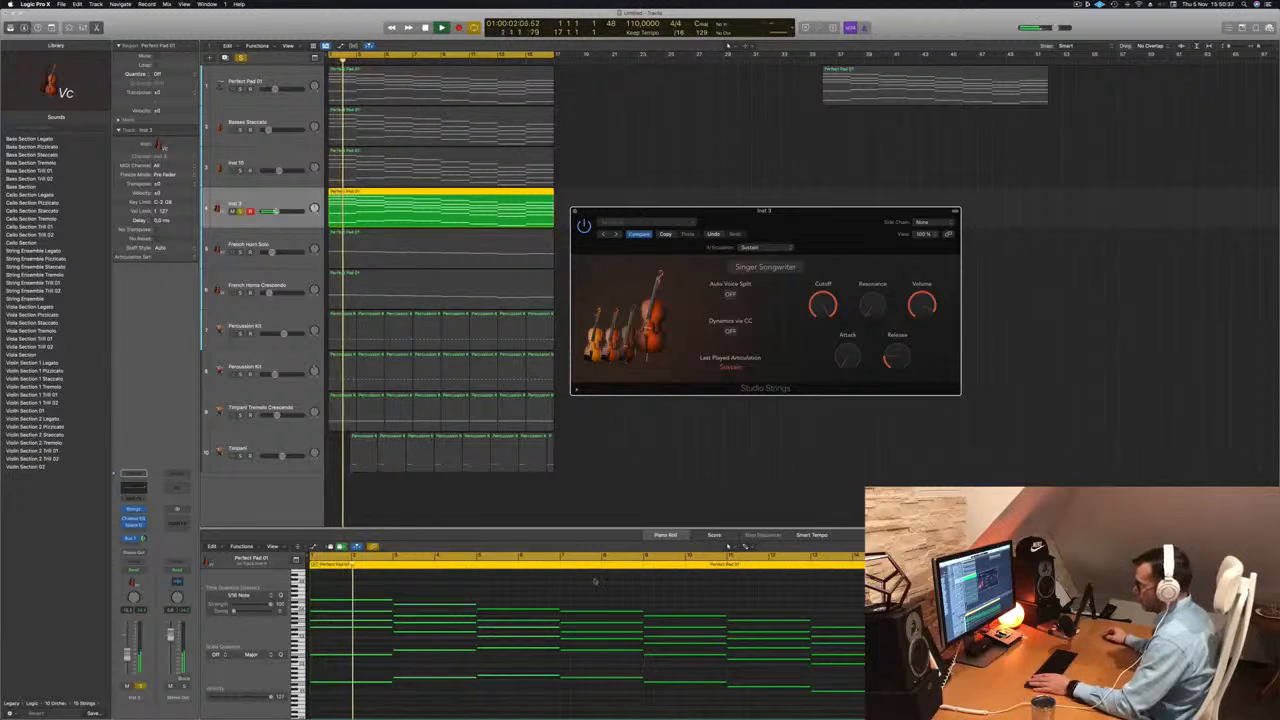
pyautogui.click(509, 595)
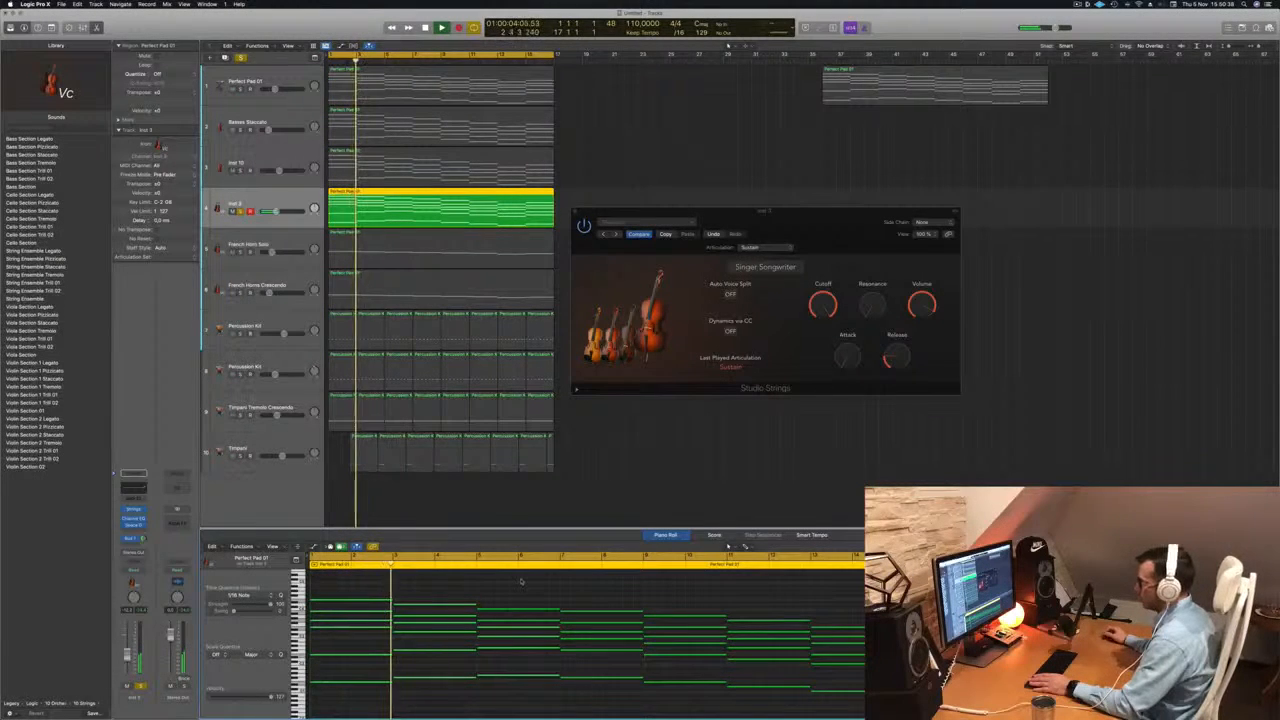
pyautogui.press('Return')
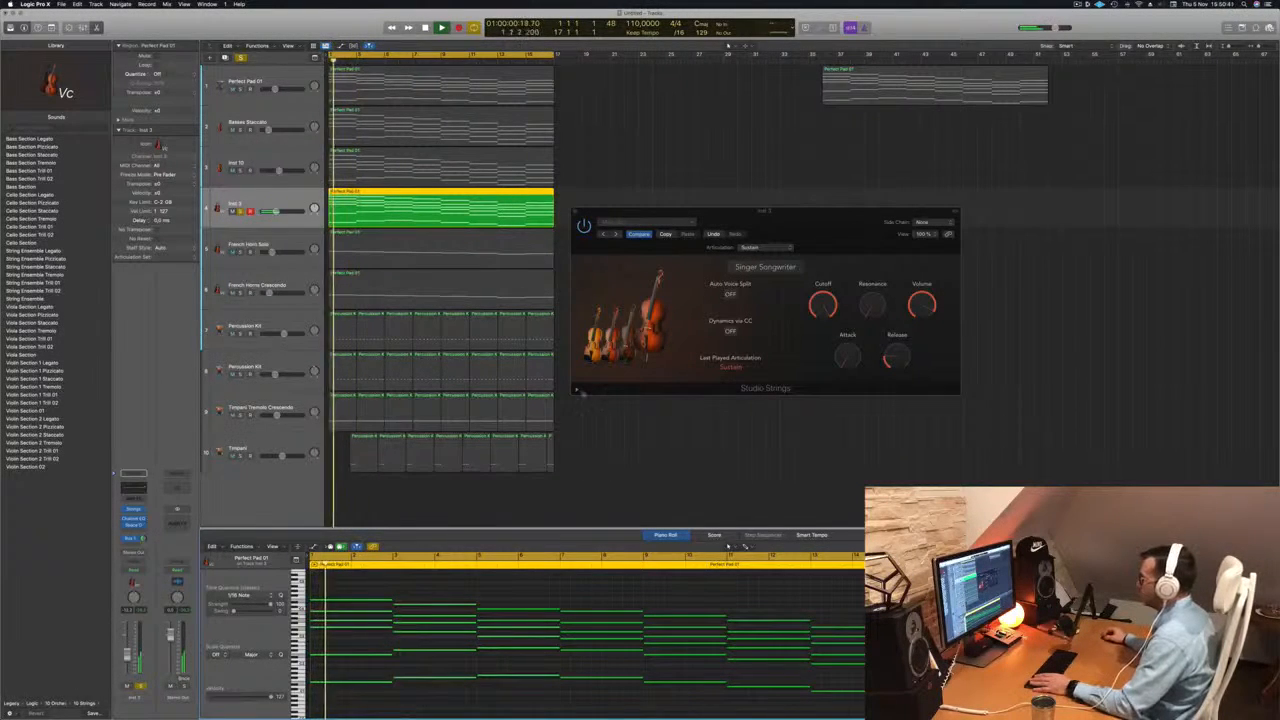
# - Check the extended Studio Strings parameters, turn on Auto Voice Split and replay from the start
pyautogui.click(577, 391)
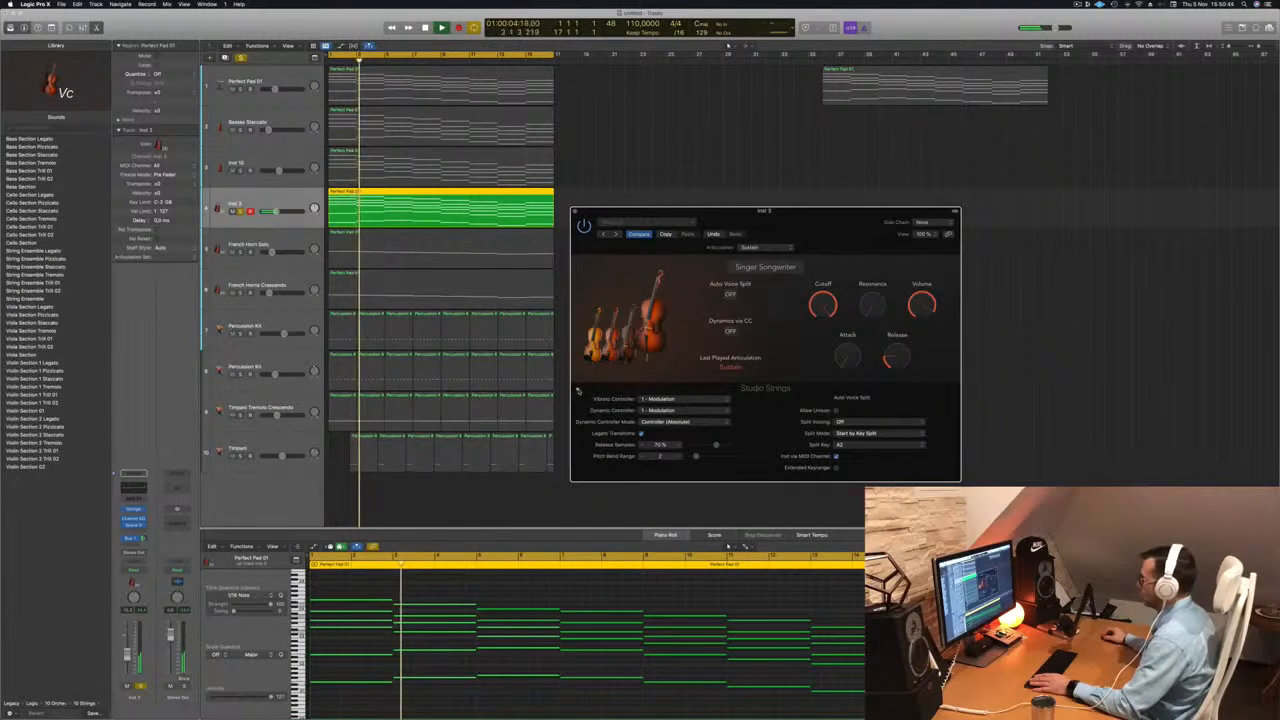
pyautogui.click(577, 391)
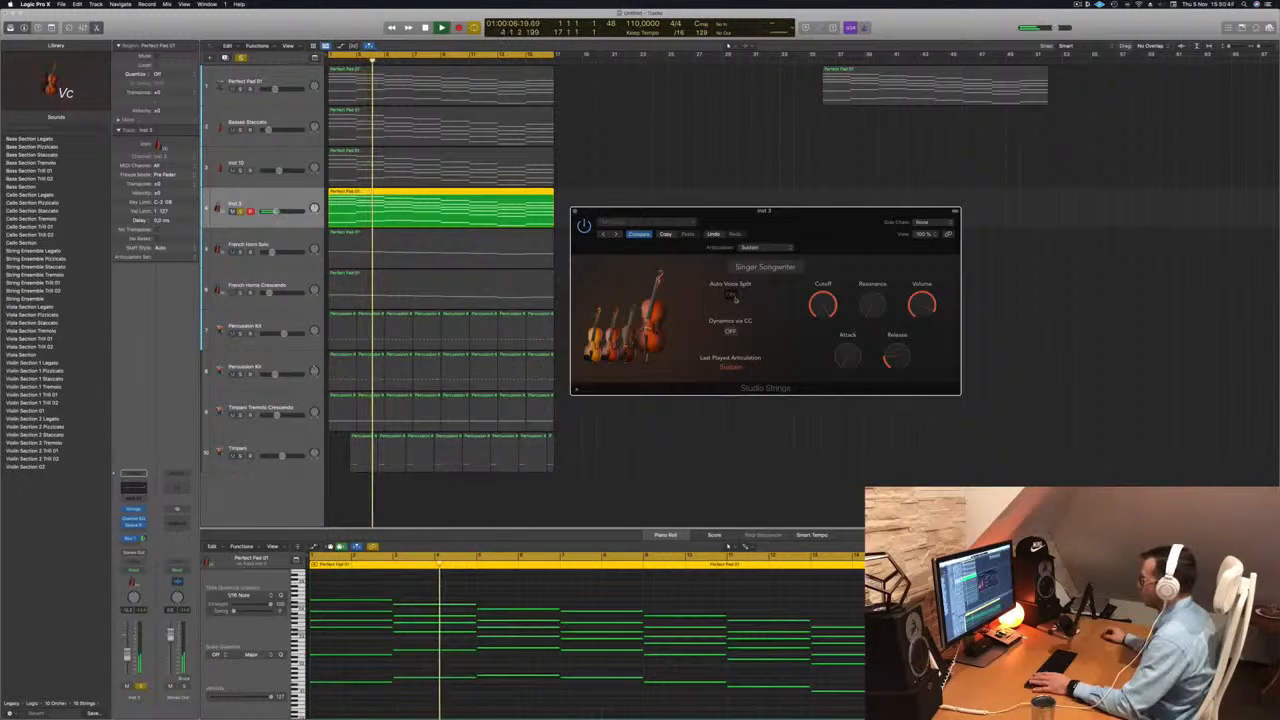
pyautogui.press('Return')
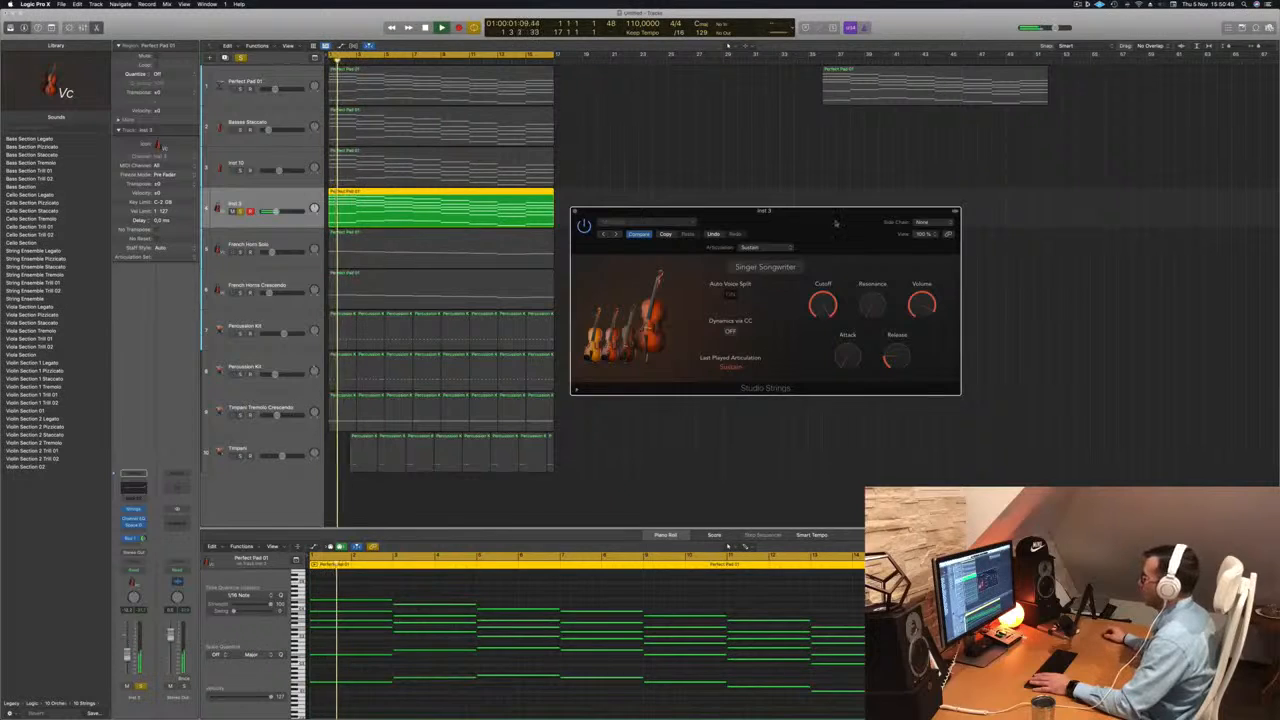
# - Replay the soloed strings to compare Dynamics via CC on and off, leaving it off
pyautogui.moveTo(835, 223); pyautogui.dragTo(808, 187)
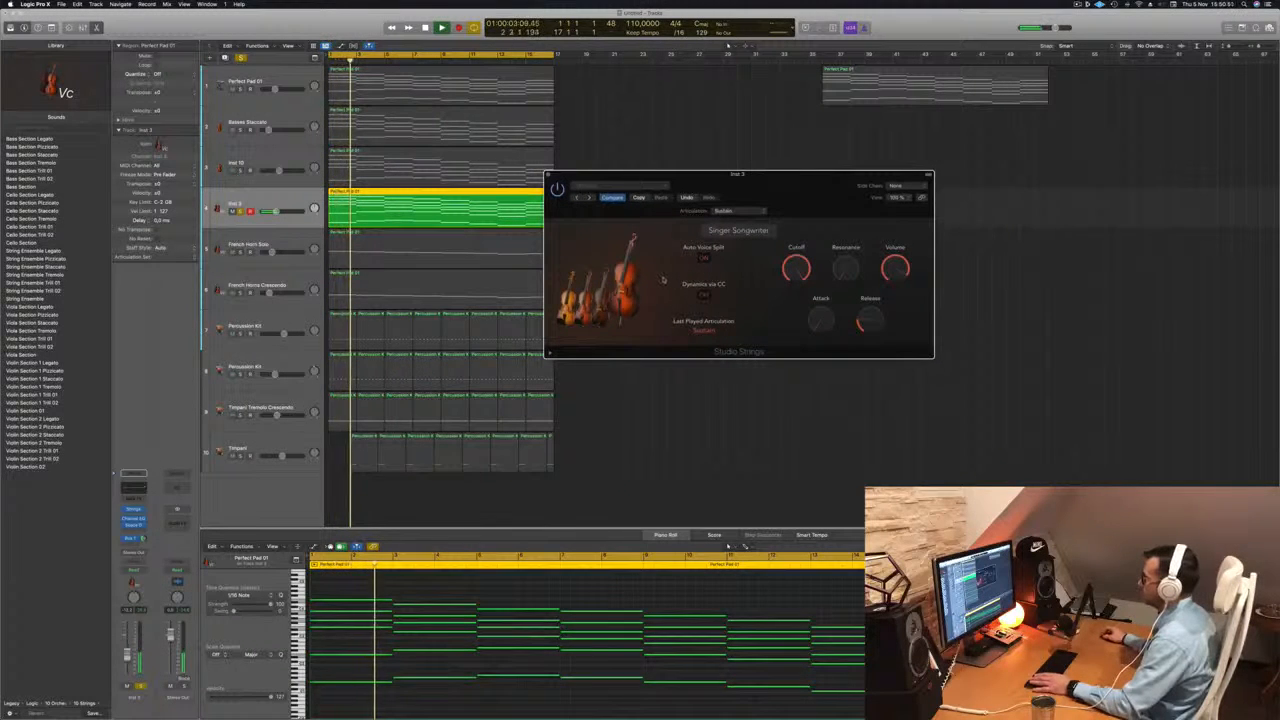
pyautogui.press('Return')
pyautogui.press('Return')
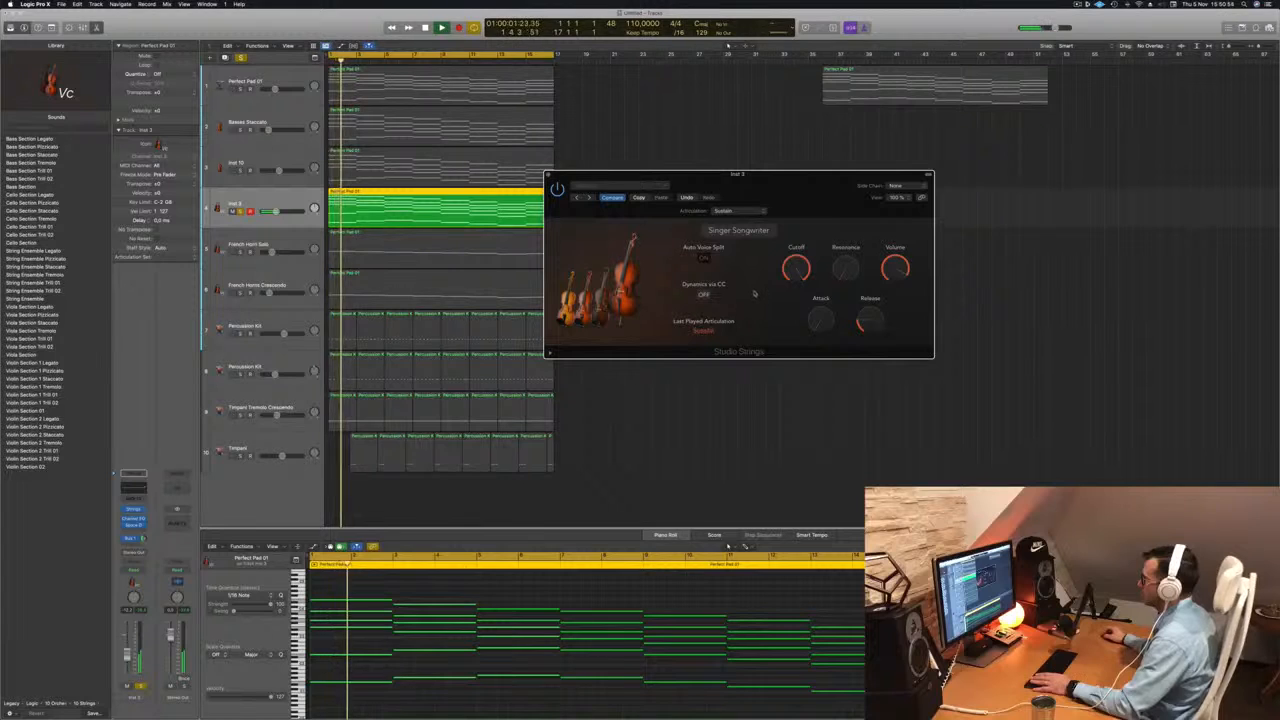
pyautogui.moveTo(841, 187); pyautogui.dragTo(887, 158)
pyautogui.press('Return')
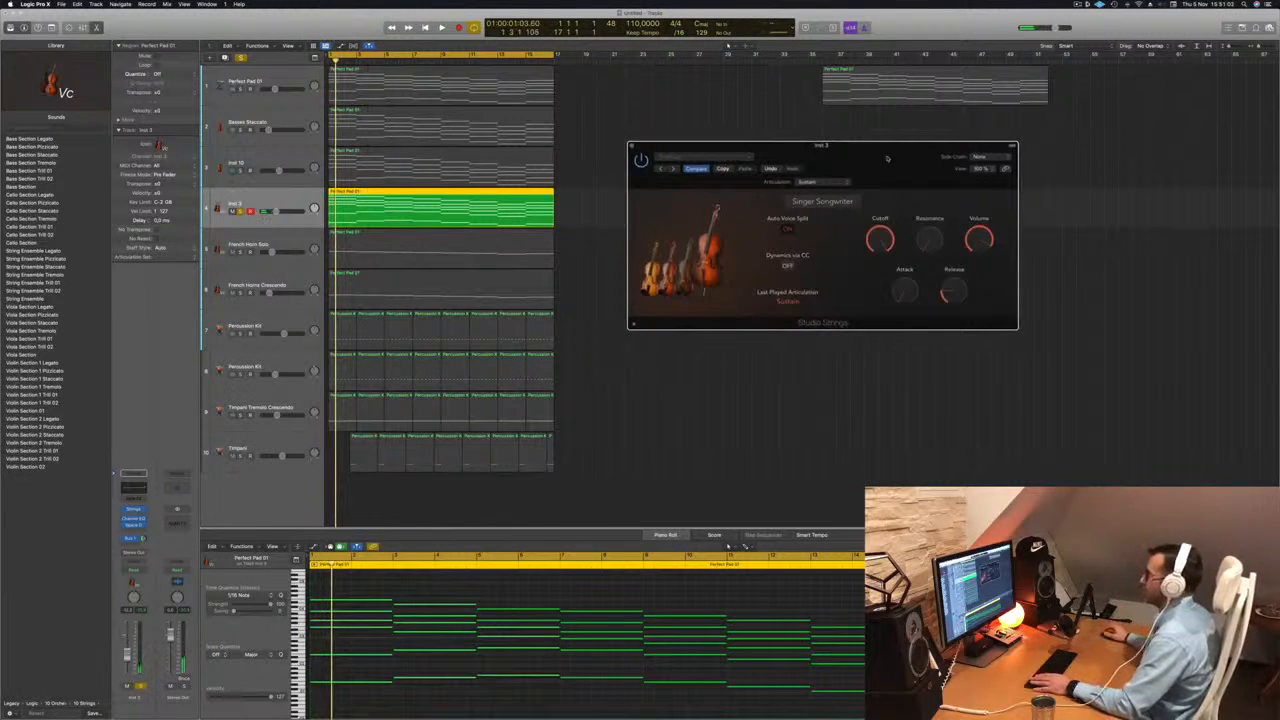
pyautogui.moveTo(887, 158); pyautogui.dragTo(856, 179)
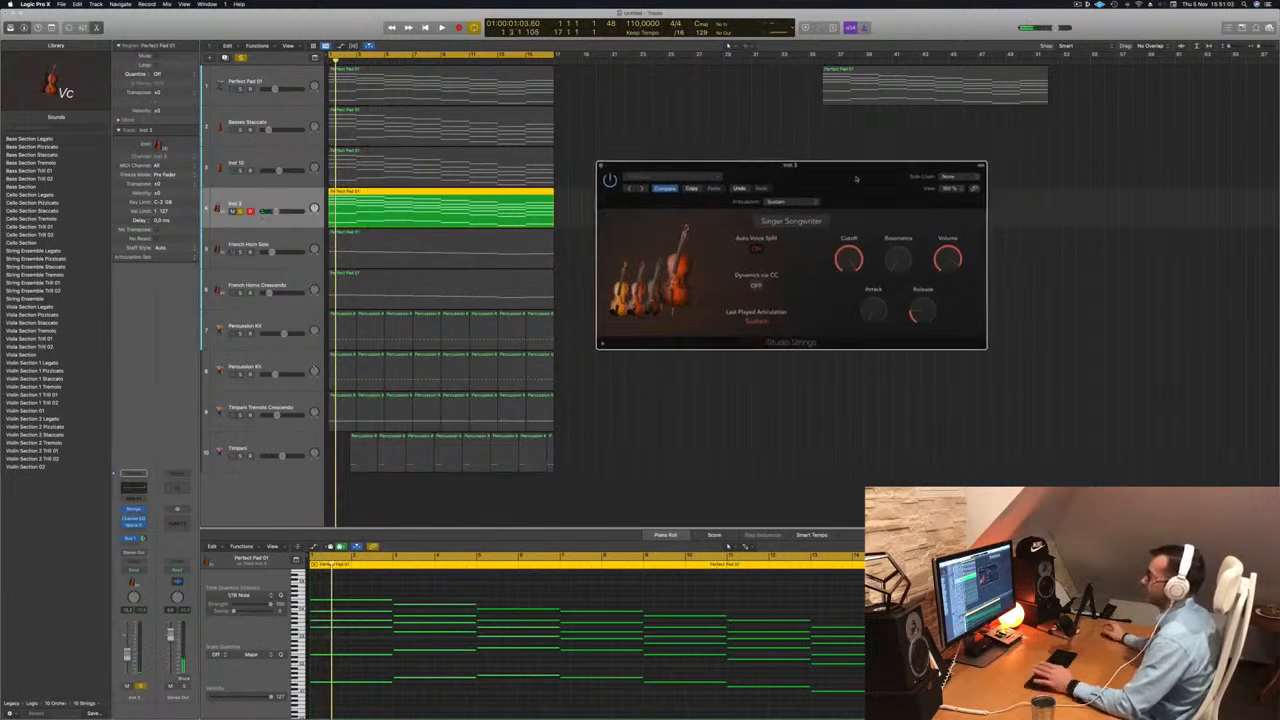
# - Unsolo the Inst 3 track, play it with the full mix and close the Studio Strings window
pyautogui.click(261, 205)
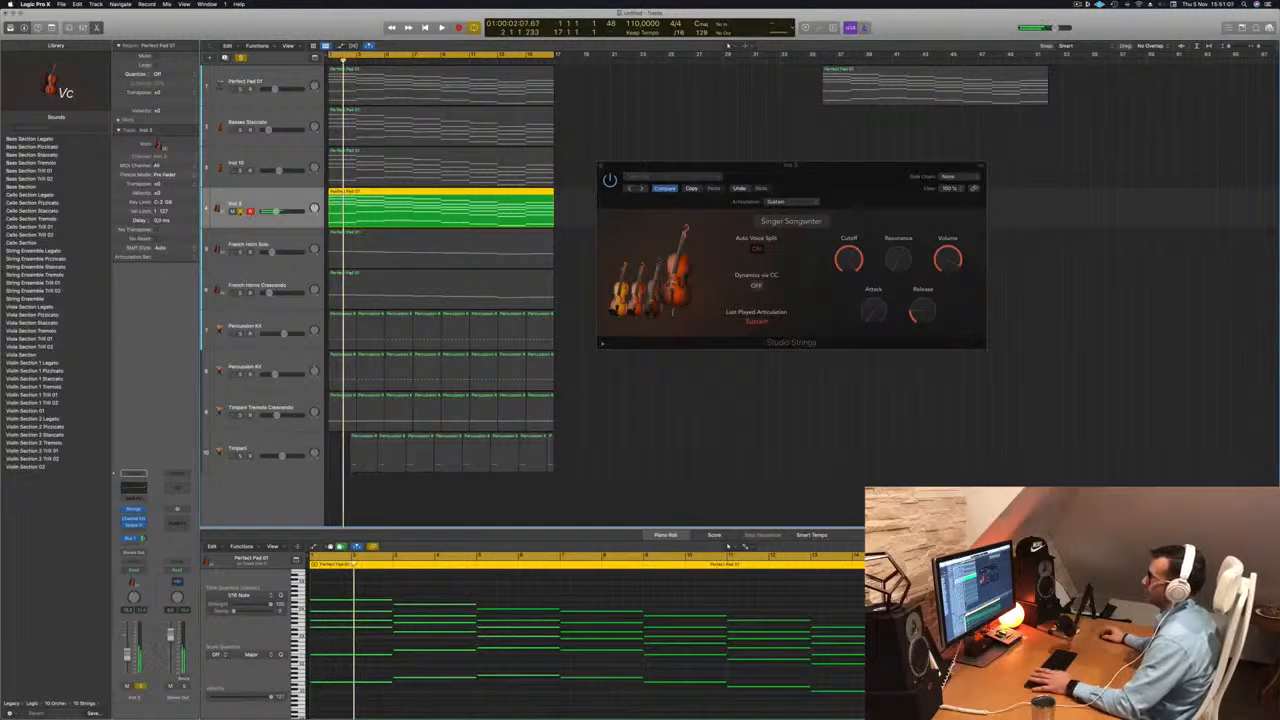
pyautogui.press('super+a')
pyautogui.press('space')
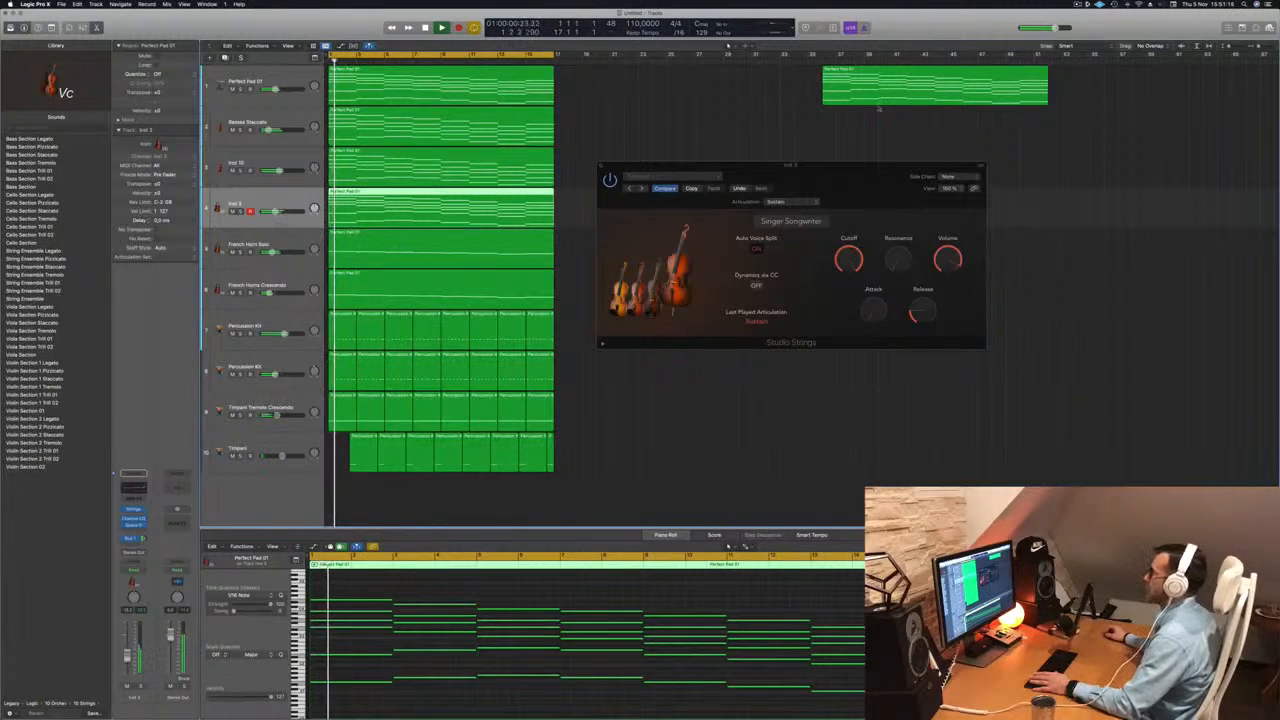
pyautogui.moveTo(807, 166); pyautogui.dragTo(864, 162)
pyautogui.press('space')
pyautogui.press('space')
pyautogui.click(657, 162)
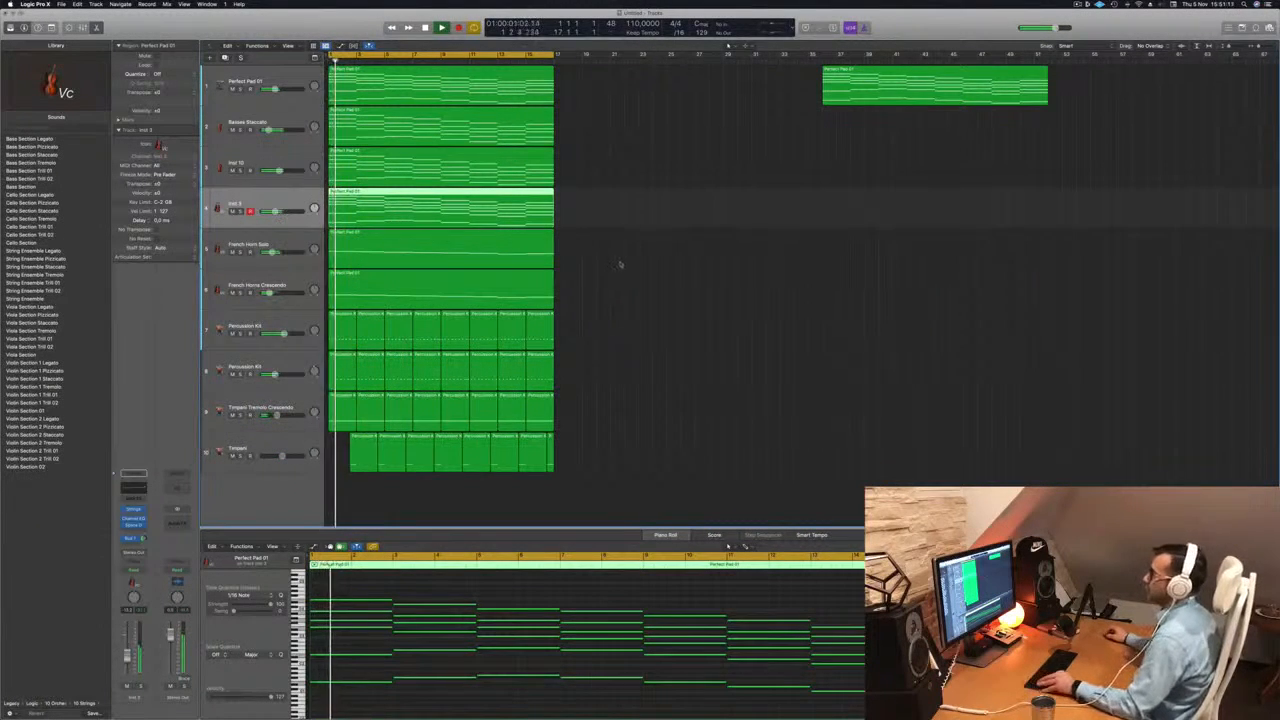
# - Play the full mix from the start while checking the Inst 10 track, and deselect its region
pyautogui.scroll(-5, 620, 265)
pyautogui.press('space')
pyautogui.press('space')
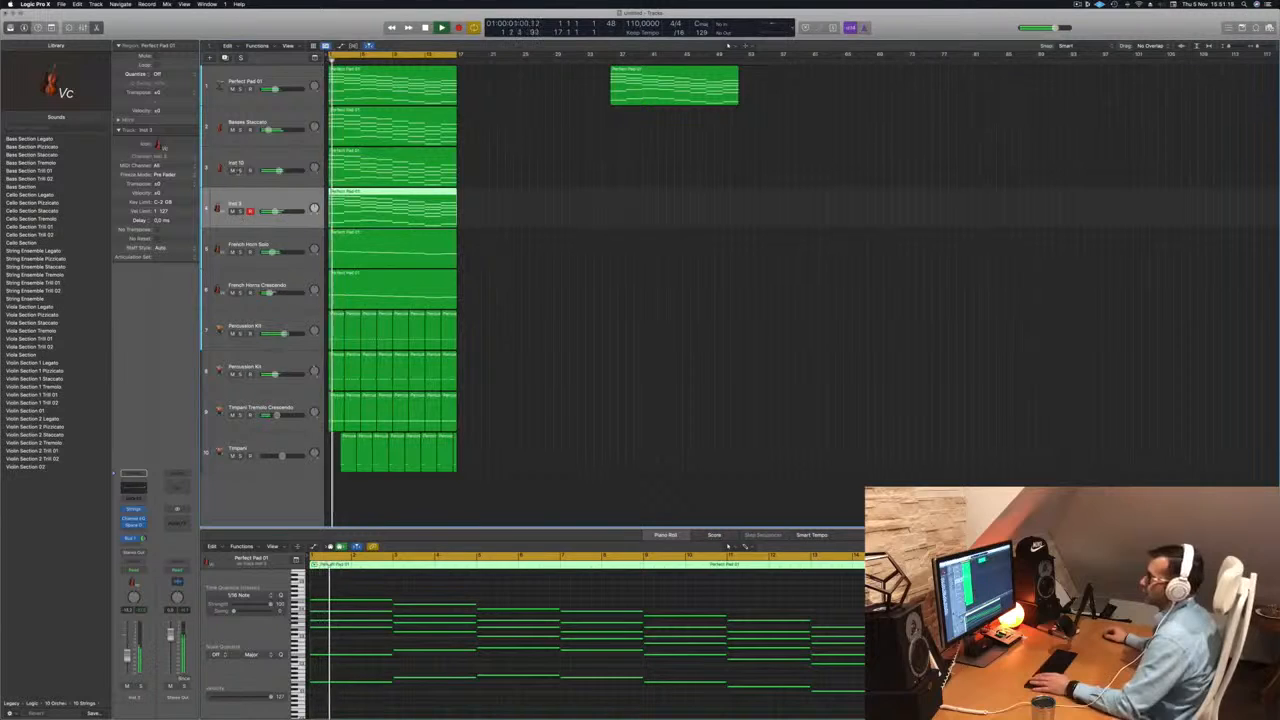
pyautogui.click(11, 703)
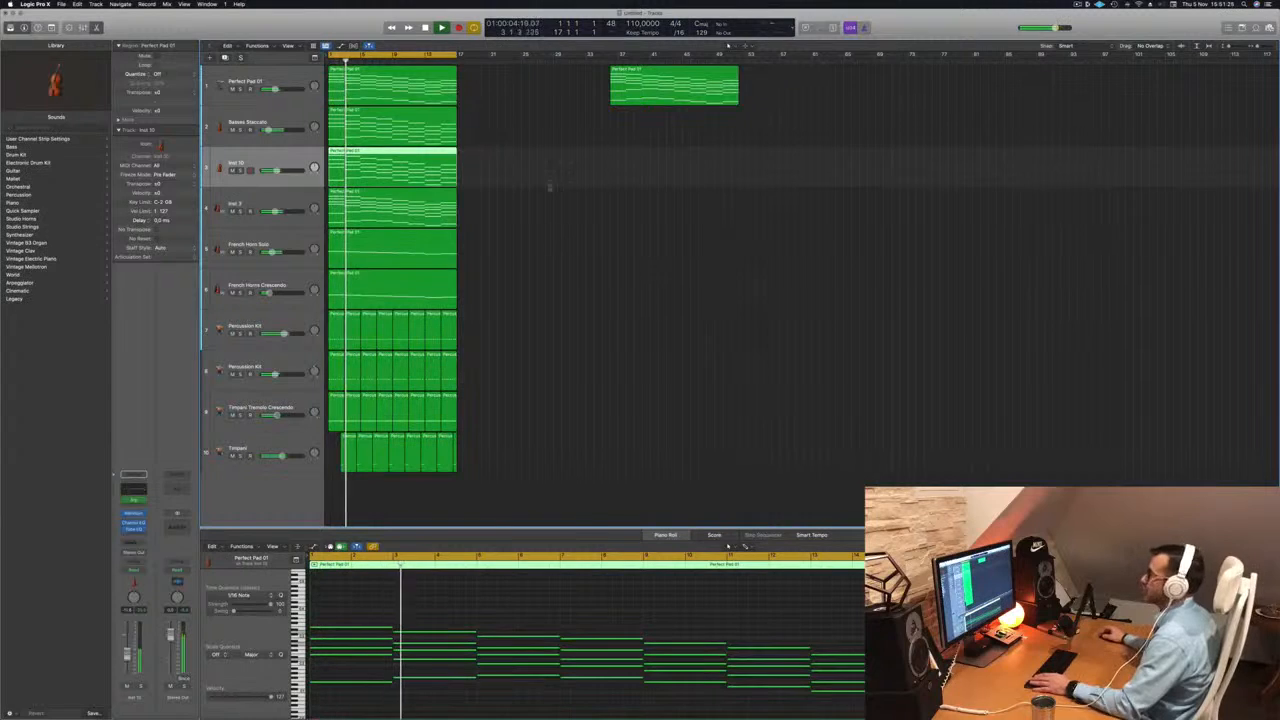
pyautogui.scroll(3, 634, 251)
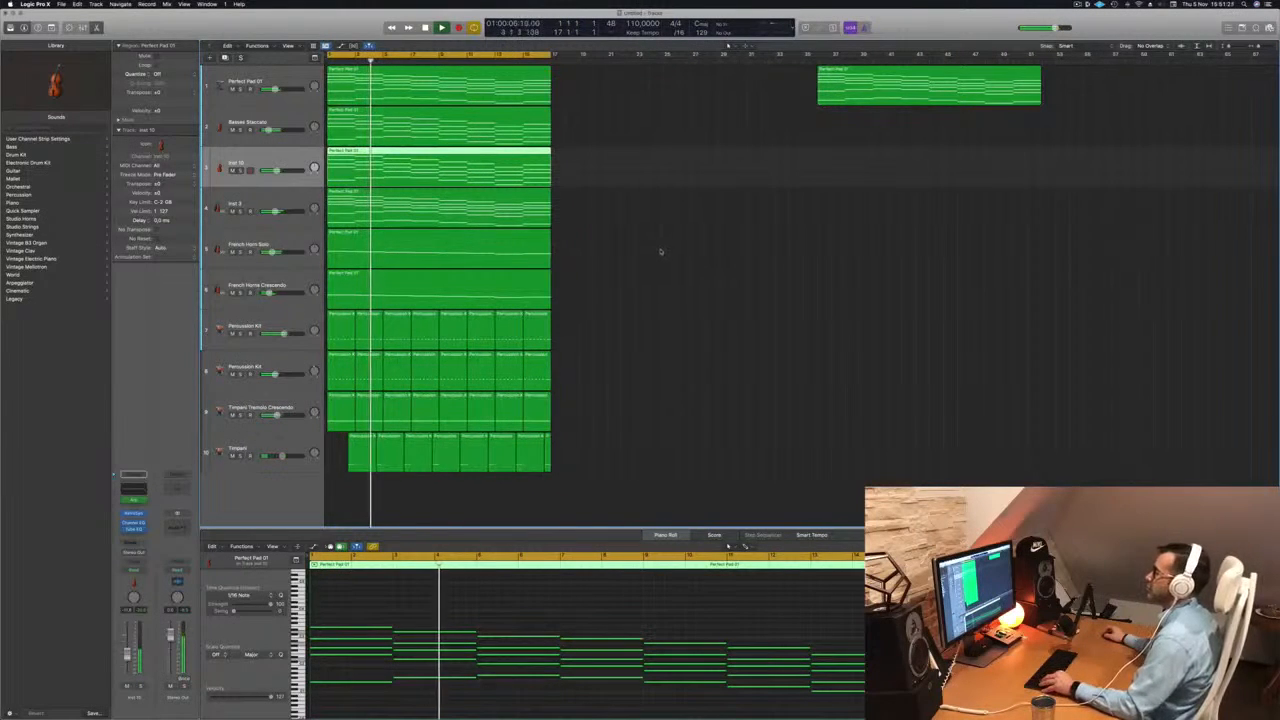
pyautogui.click(643, 300)
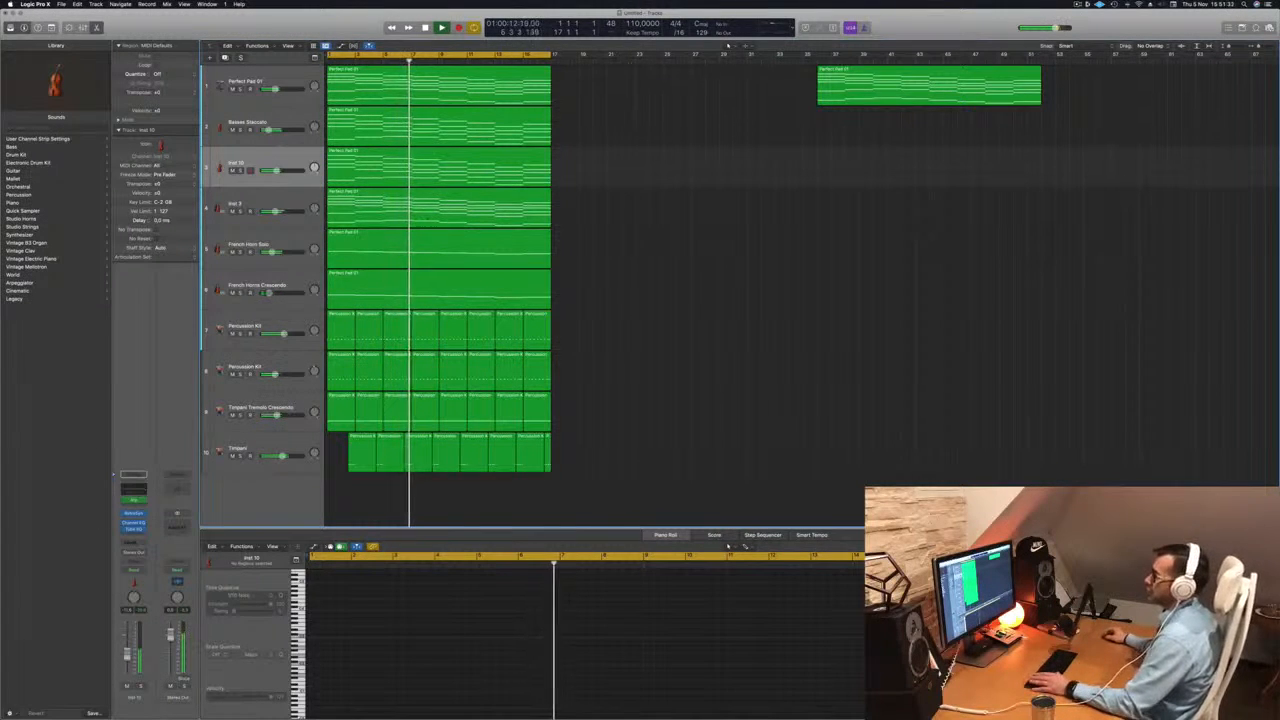
# - Inspect the notes of the French Horns Crescendo and Perfect Pad 01 regions during playback, and clear the region selection
pyautogui.click(440, 290)
pyautogui.press('Return')
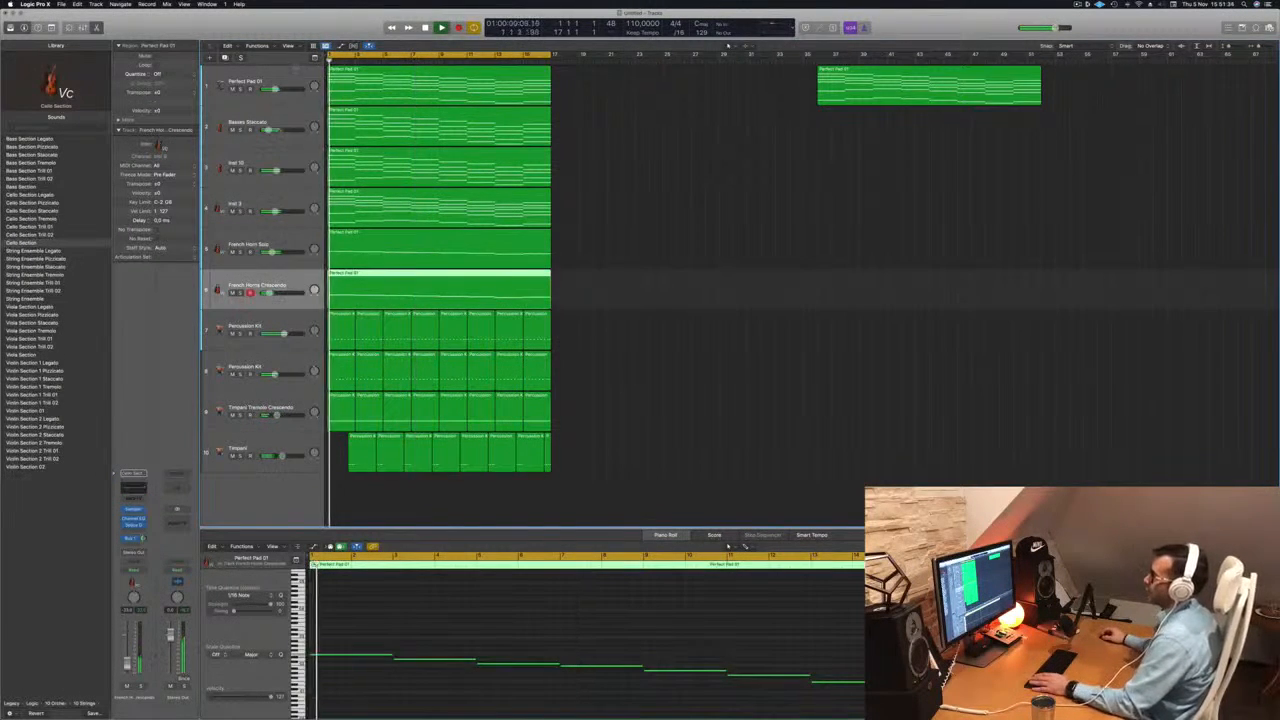
pyautogui.click(440, 85)
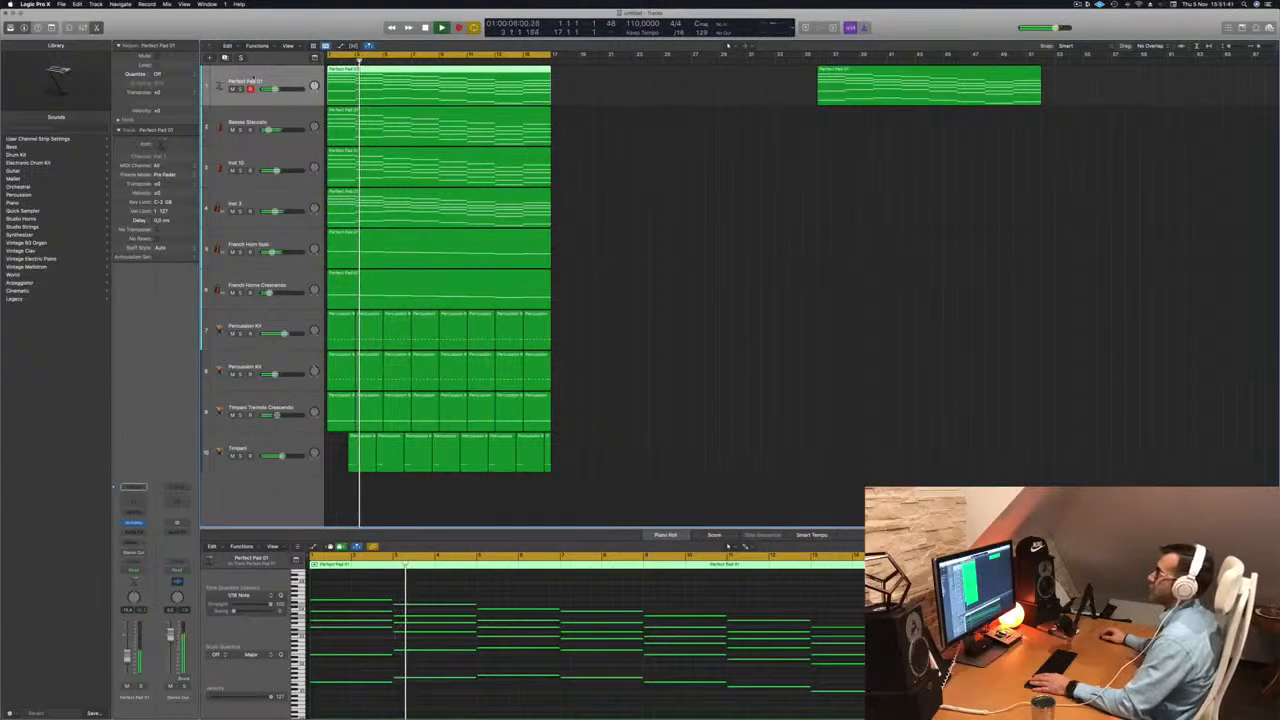
pyautogui.click(647, 153)
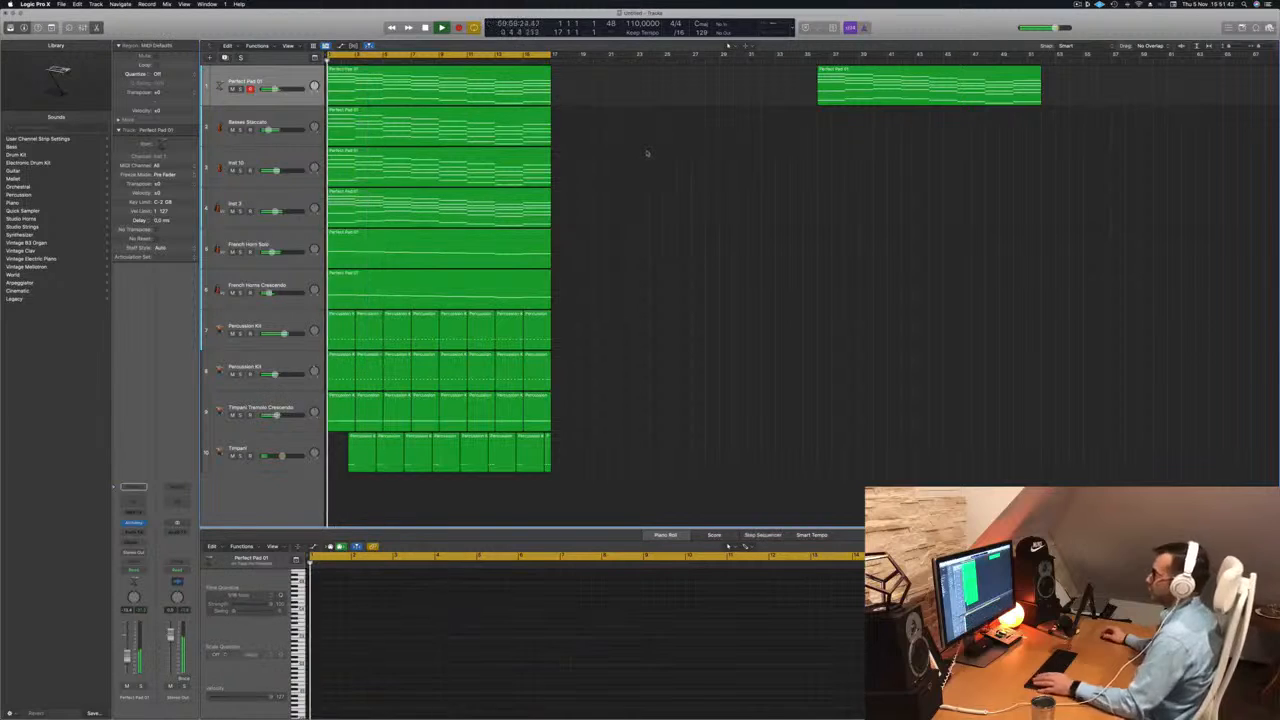
# - Repeat the 16-bar section of all tracks once and duplicate the Perfect Pad 01 track with its sound settings
pyautogui.press('ctrl+super+r')
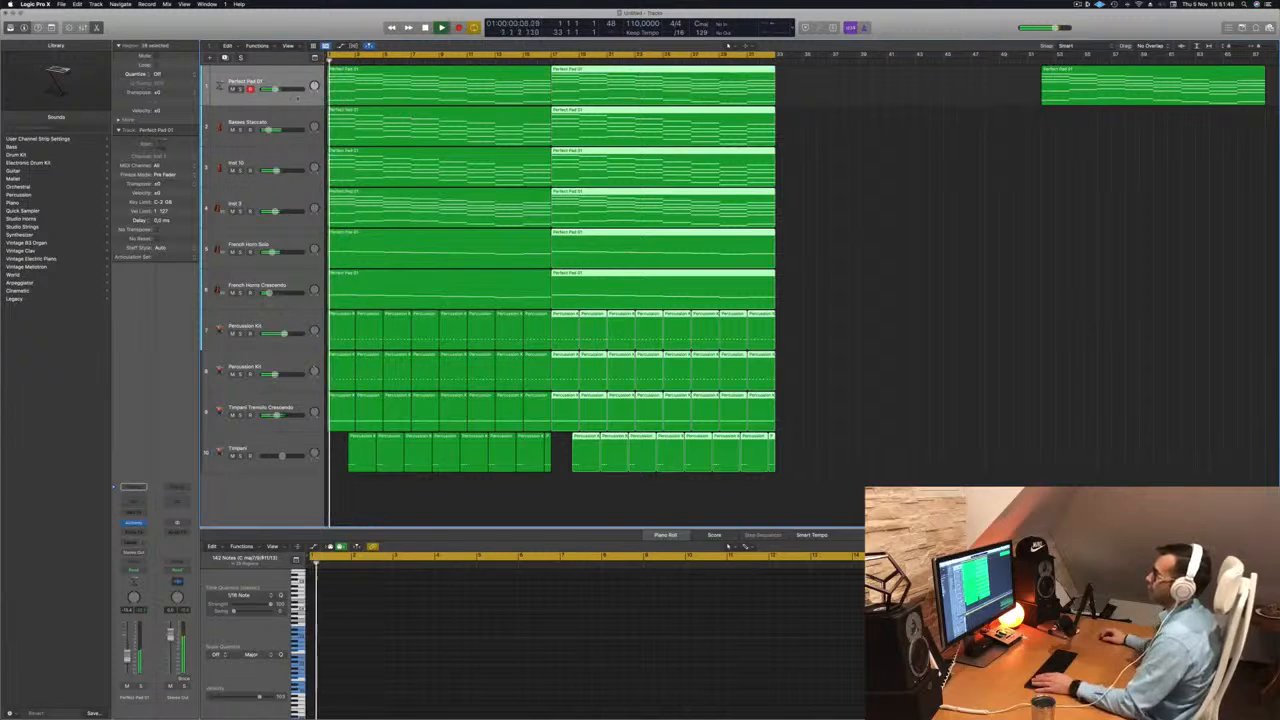
pyautogui.click(297, 98)
pyautogui.press('super+d')
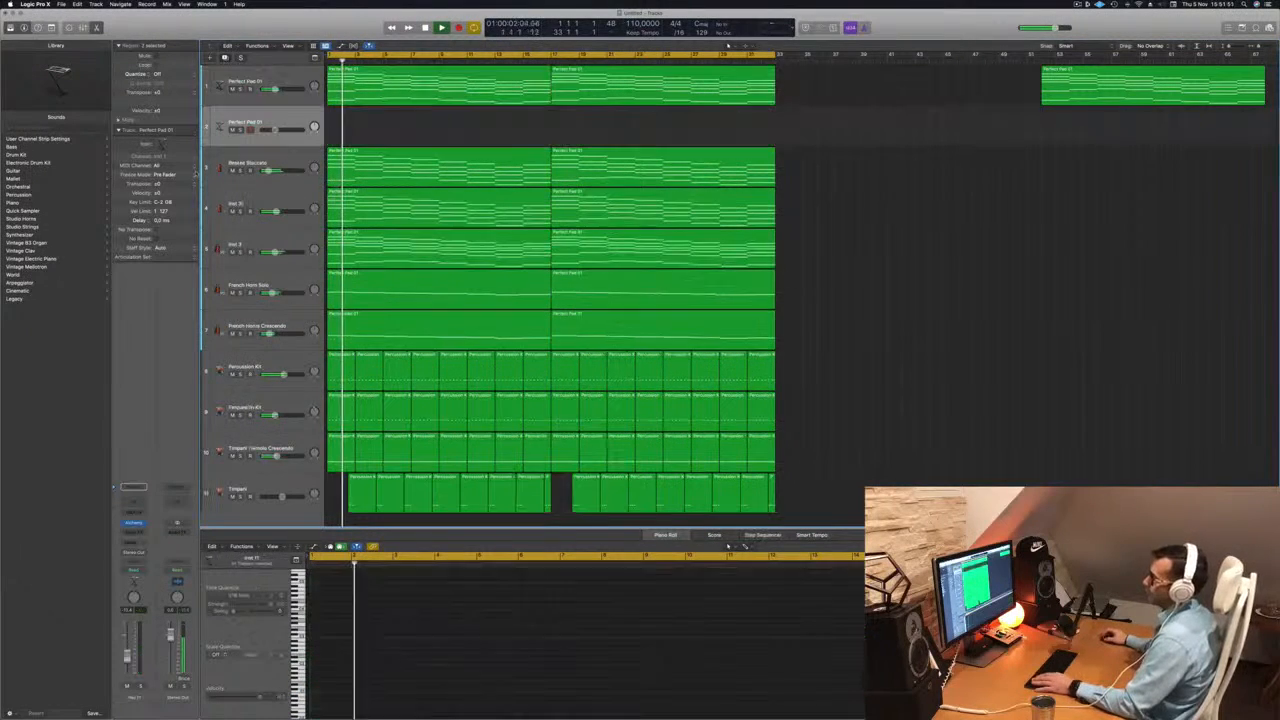
# - Add a Bus 1 send to the duplicated Perfect Pad 01 track
pyautogui.click(127, 542)
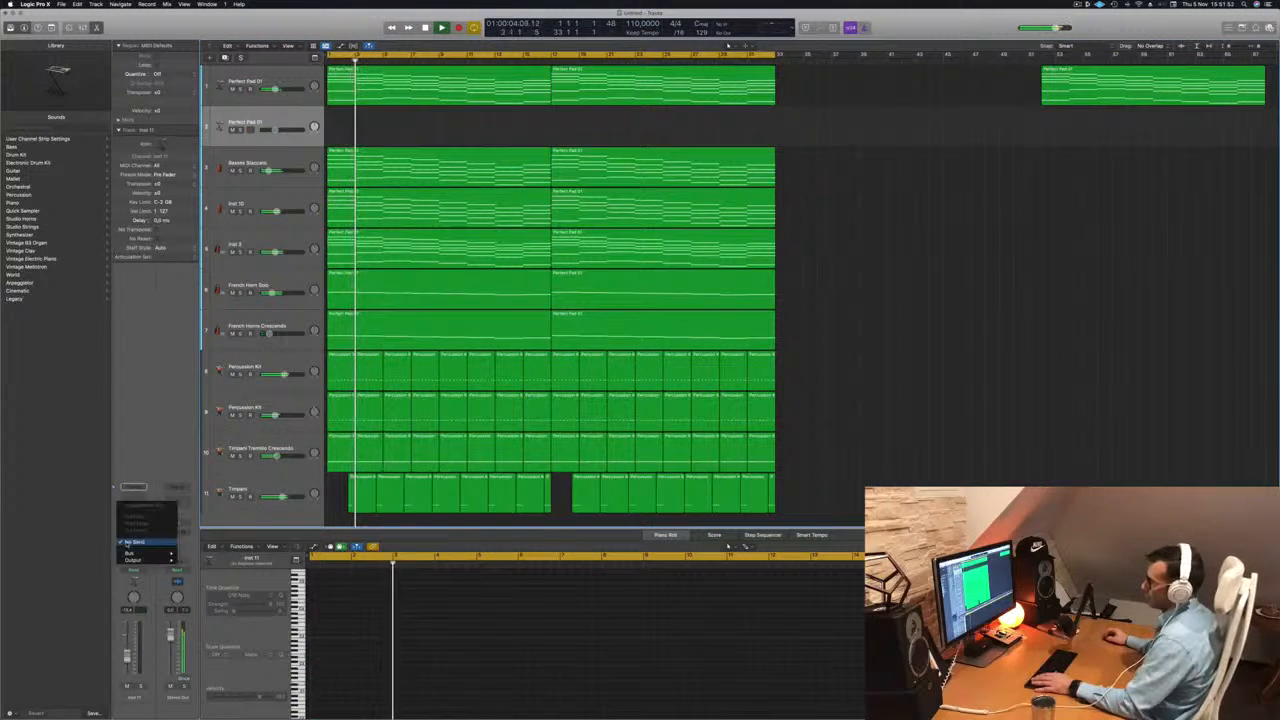
pyautogui.moveTo(141, 556)
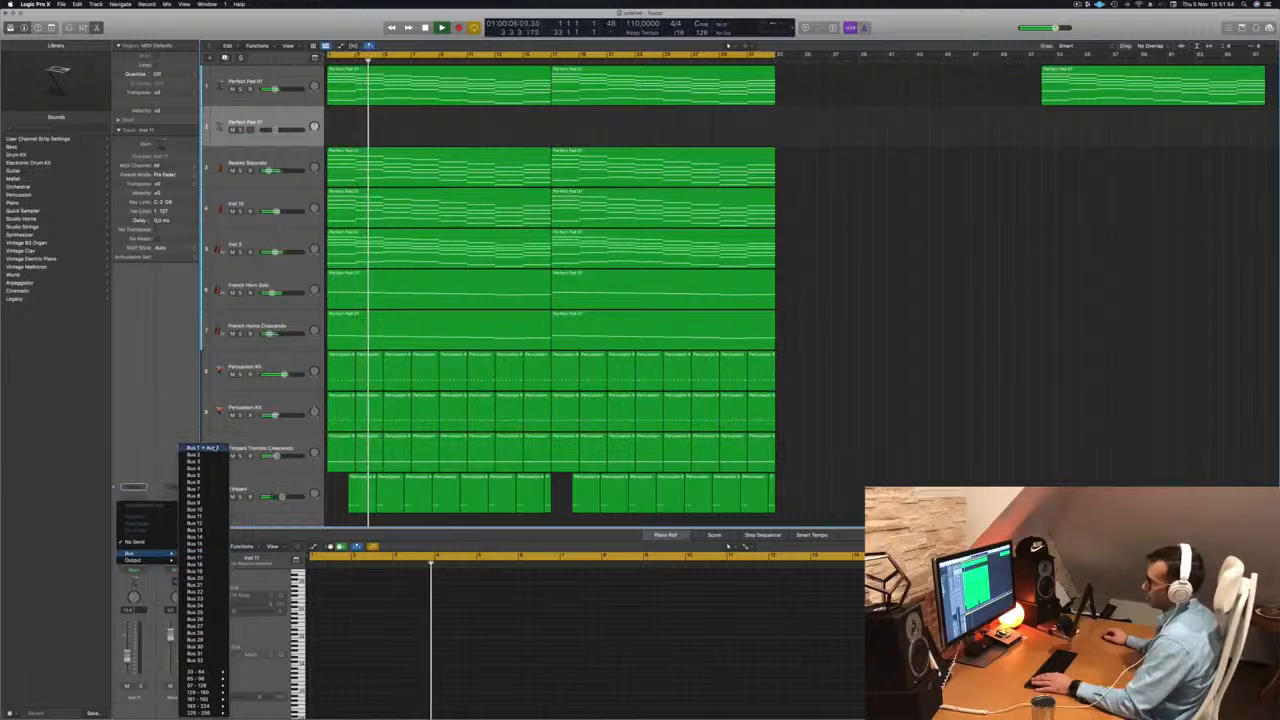
pyautogui.click(203, 447)
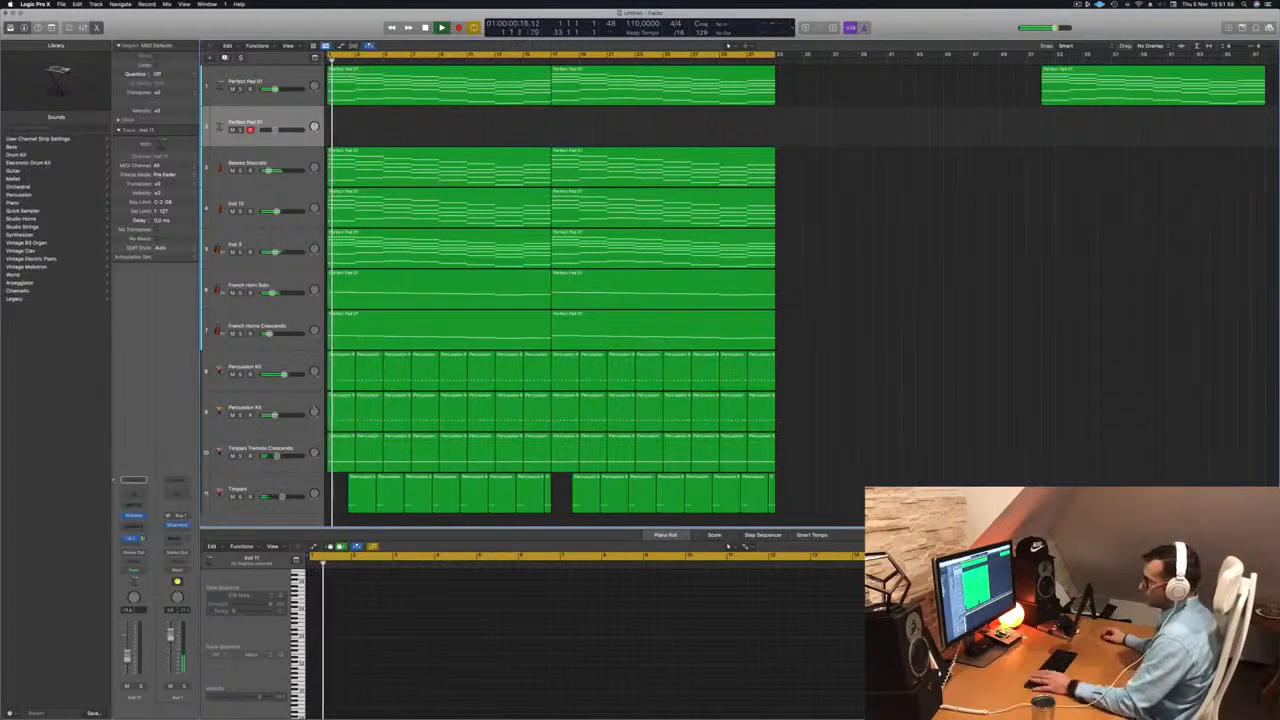
# - Open Alchemy on the duplicated track and filter its presets to the Pads category and Fast Attack subcategory
pyautogui.click(134, 516)
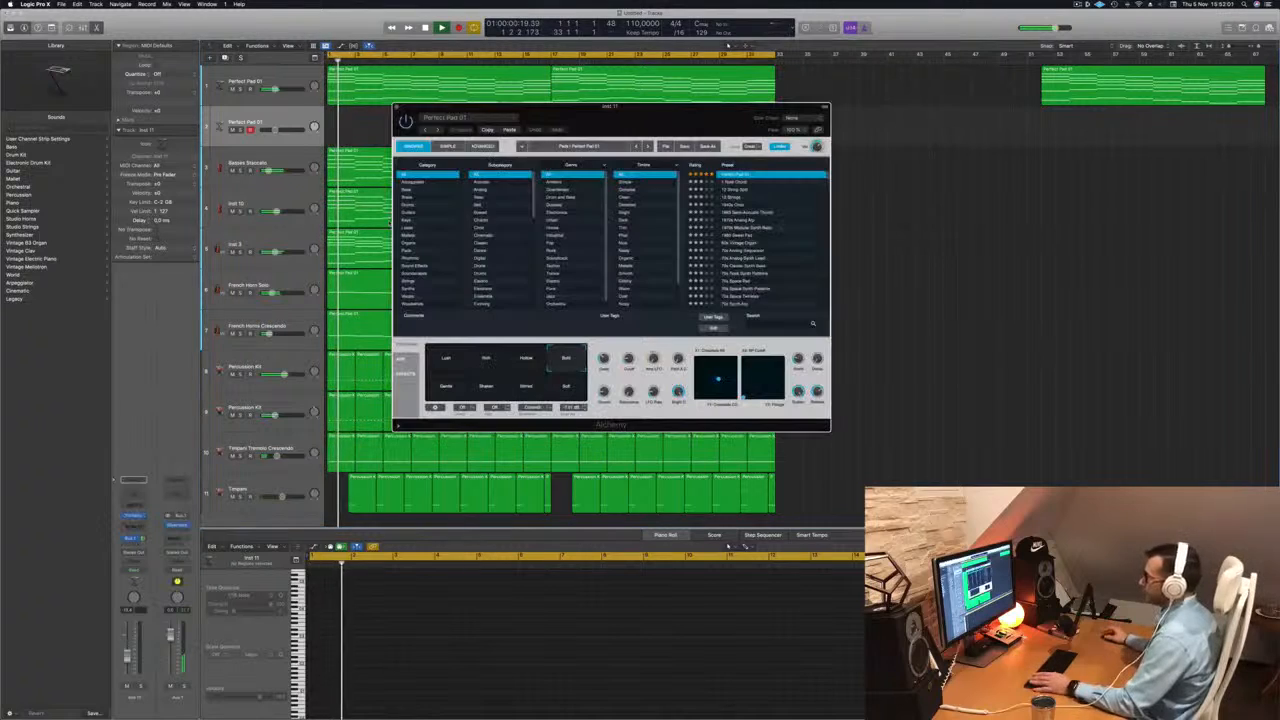
pyautogui.moveTo(593, 124); pyautogui.dragTo(565, 127)
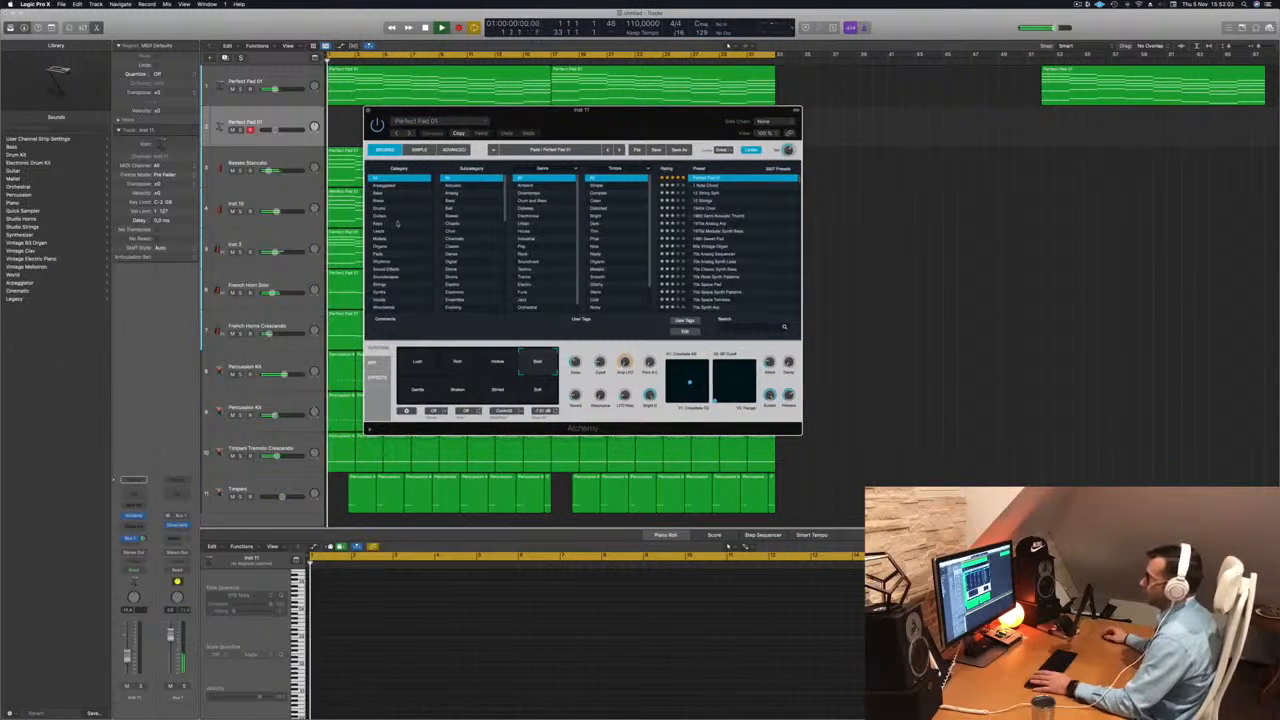
pyautogui.click(390, 254)
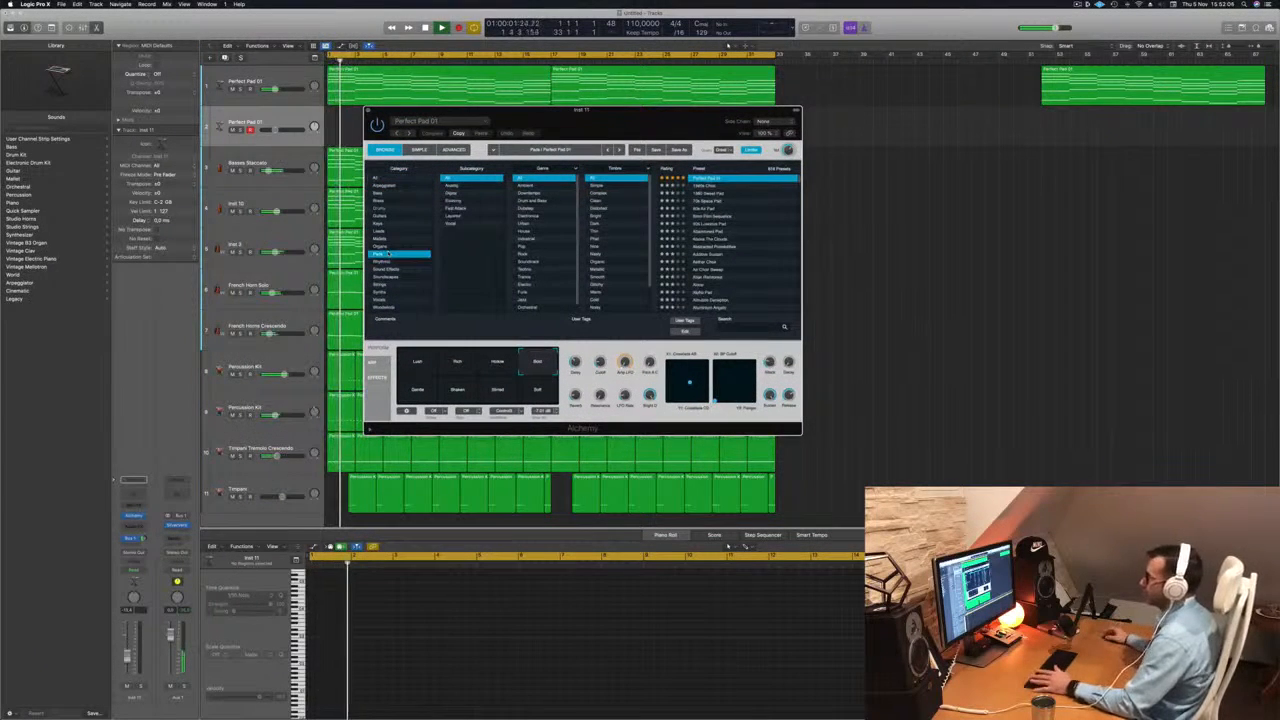
pyautogui.scroll(-2, 600, 250)
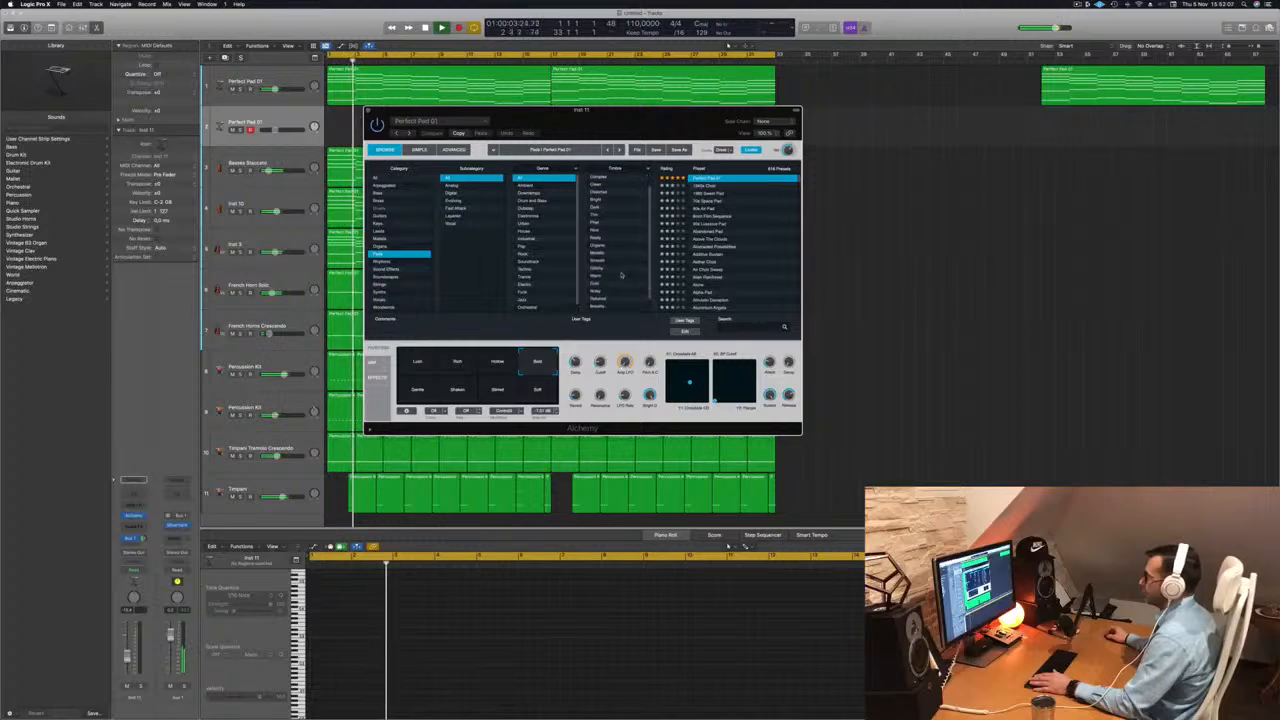
pyautogui.click(455, 208)
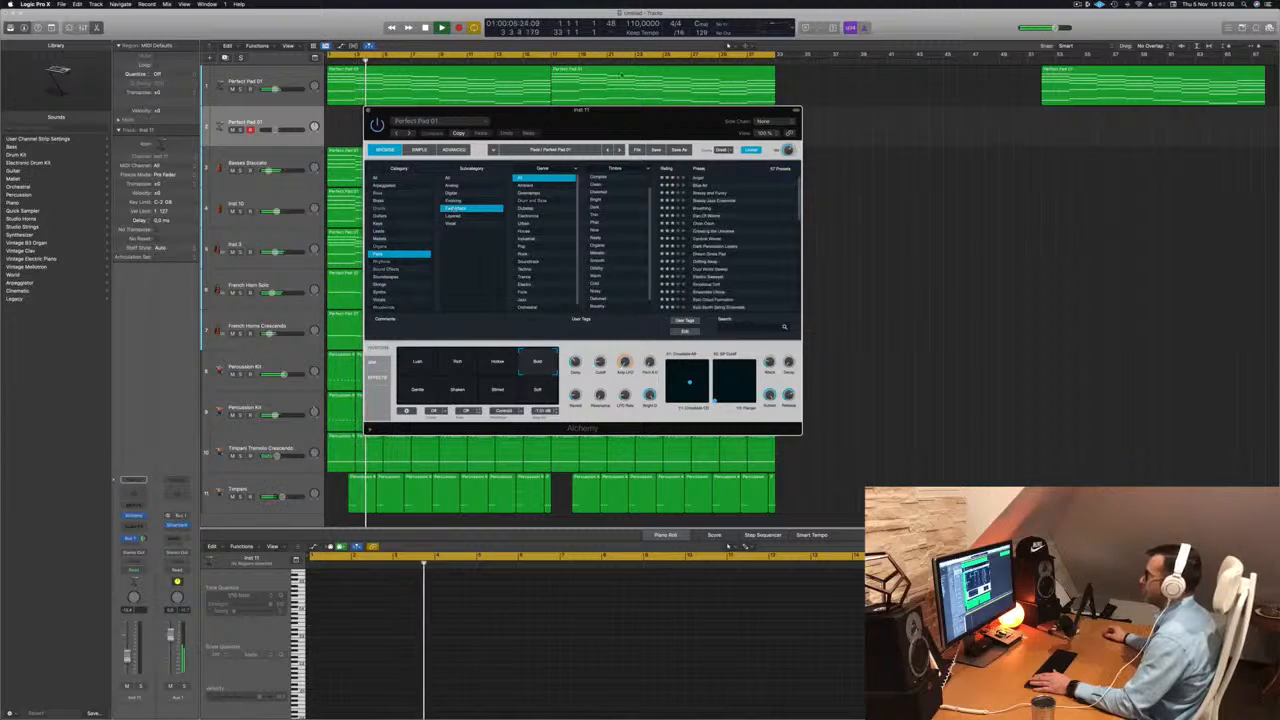
# - Stop playback, load the Breathing preset in Alchemy and show the Musical Typing keyboard beside it
pyautogui.moveTo(586, 125); pyautogui.dragTo(697, 182)
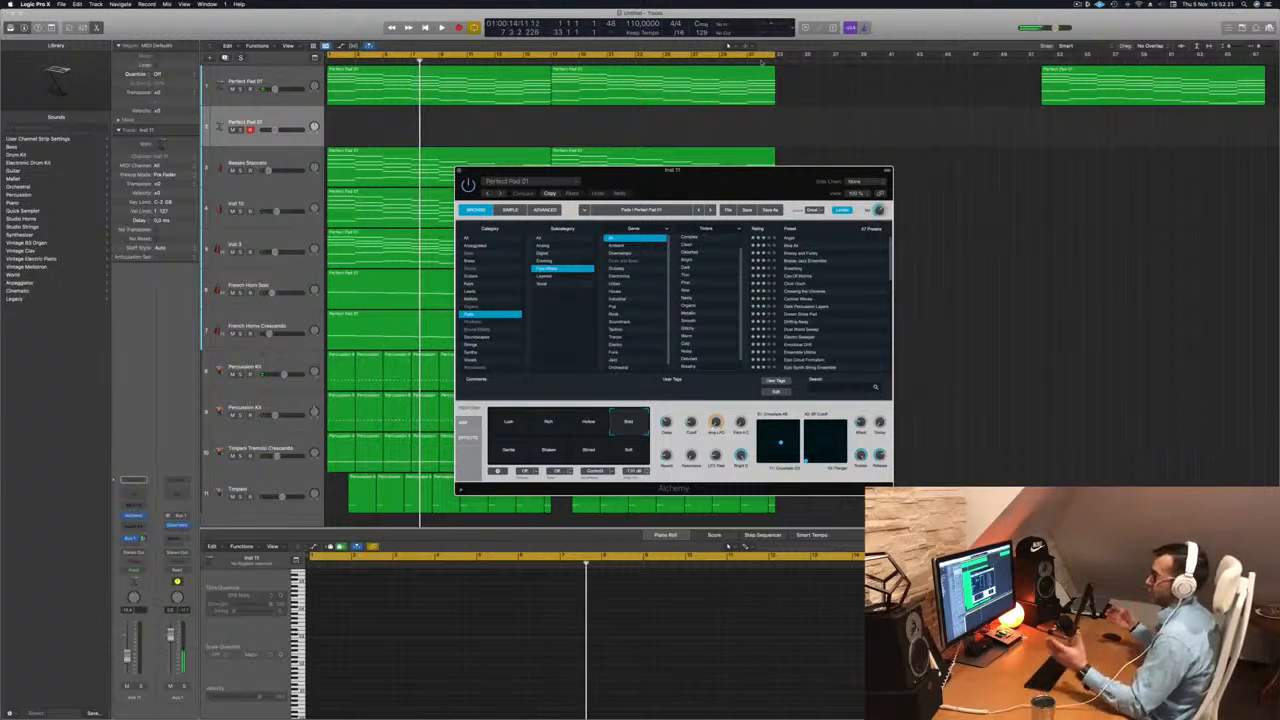
pyautogui.press('space')
pyautogui.moveTo(728, 177); pyautogui.dragTo(628, 189)
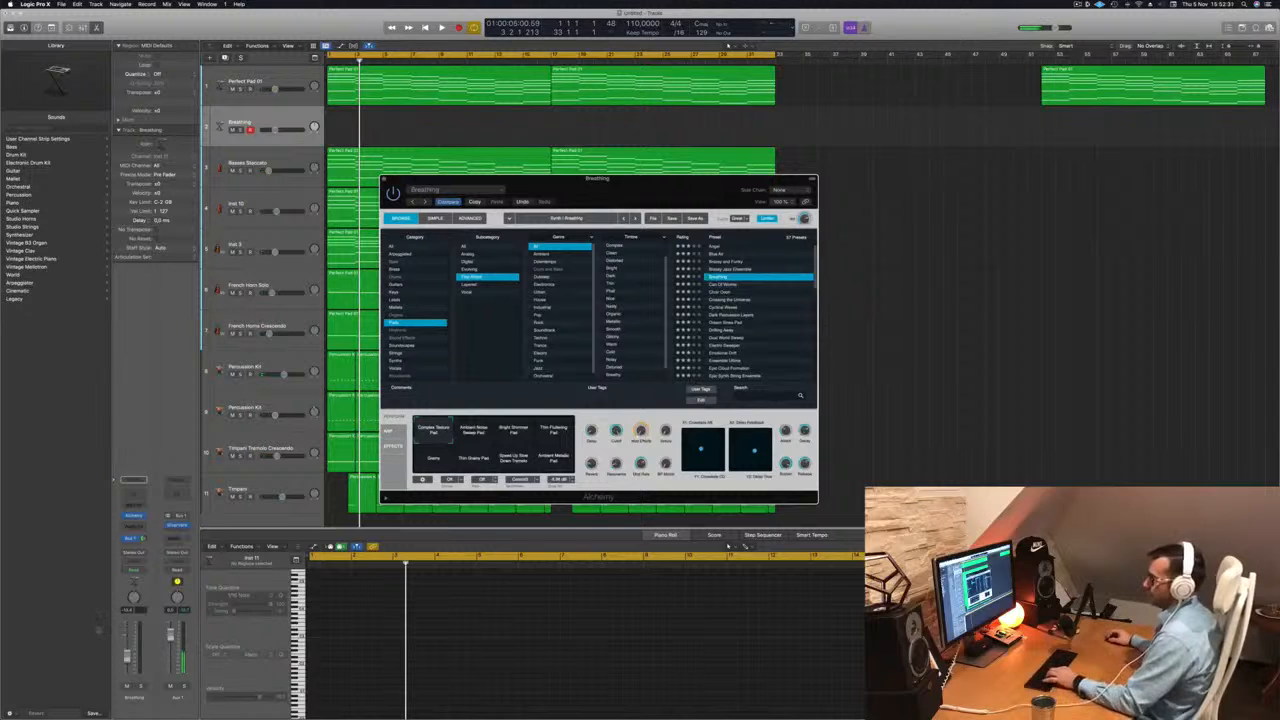
pyautogui.press('f')
pyautogui.press('f')
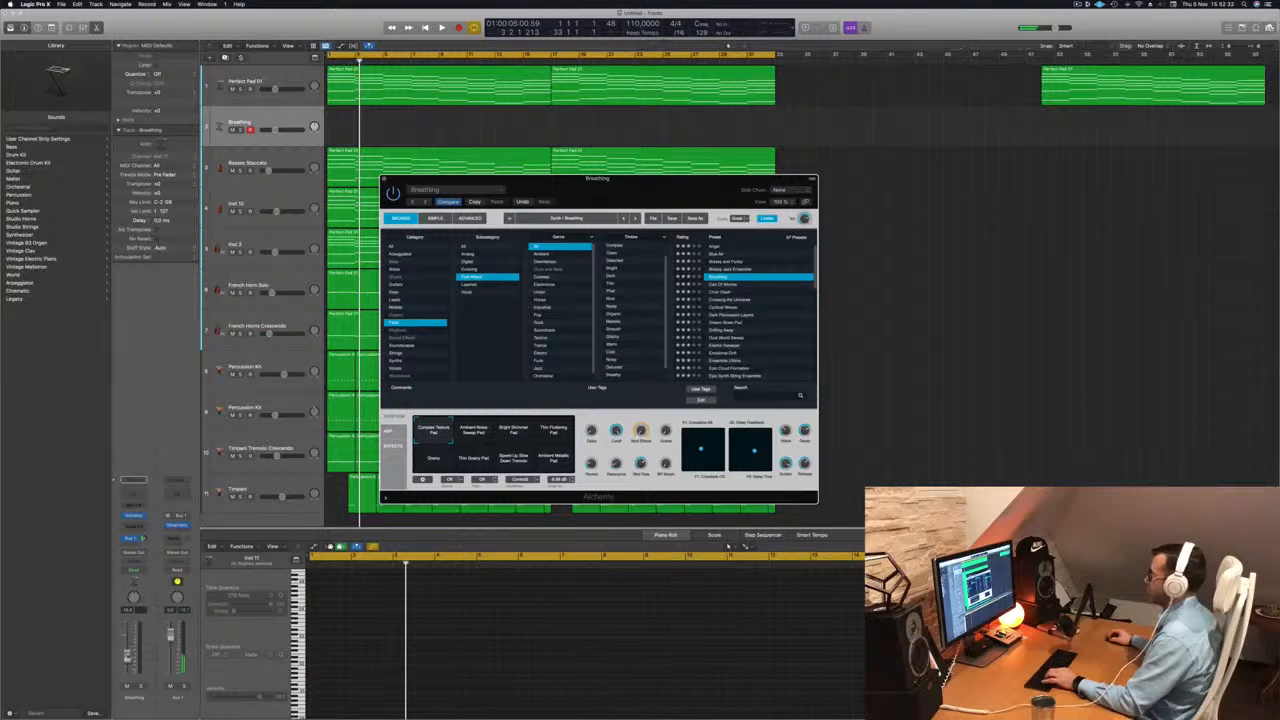
pyautogui.press('super+k')
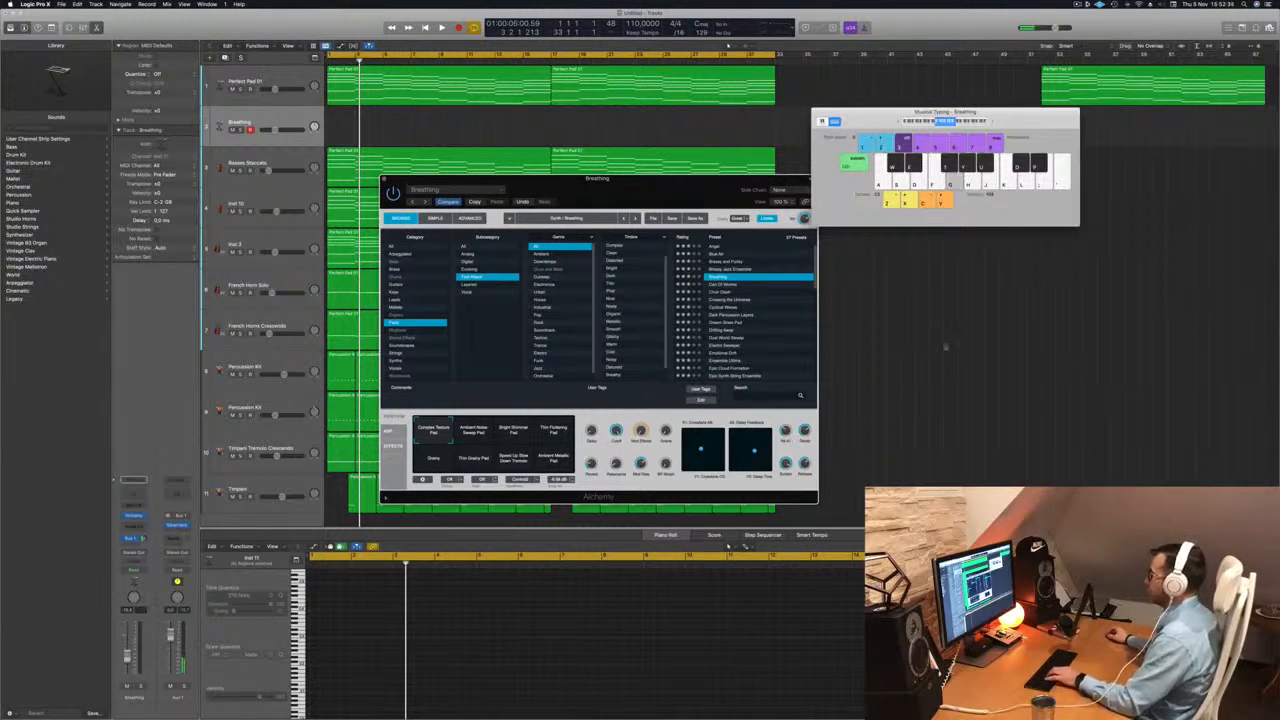
pyautogui.moveTo(716, 183); pyautogui.dragTo(871, 230)
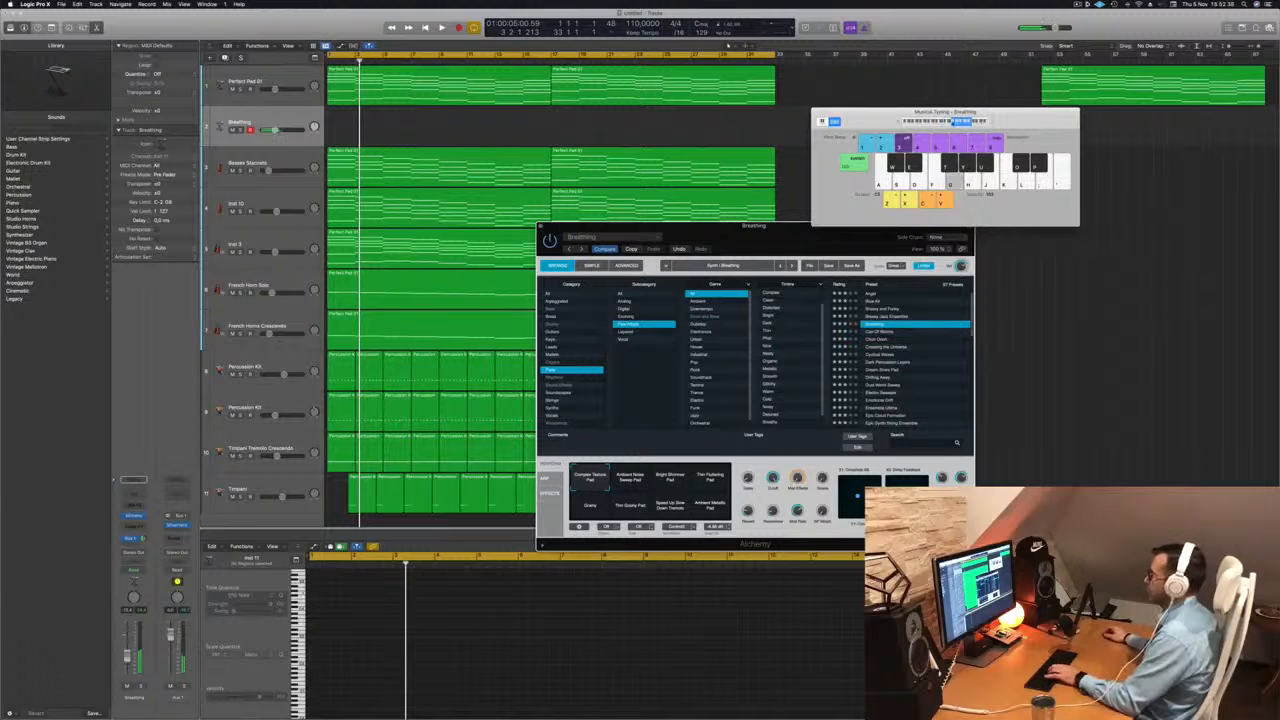
# - Play the mix, raise the Breathing track's level, and audition the Ambient Noise Sweep Pad and Bright Shimmer Pad variations
pyautogui.press('space')
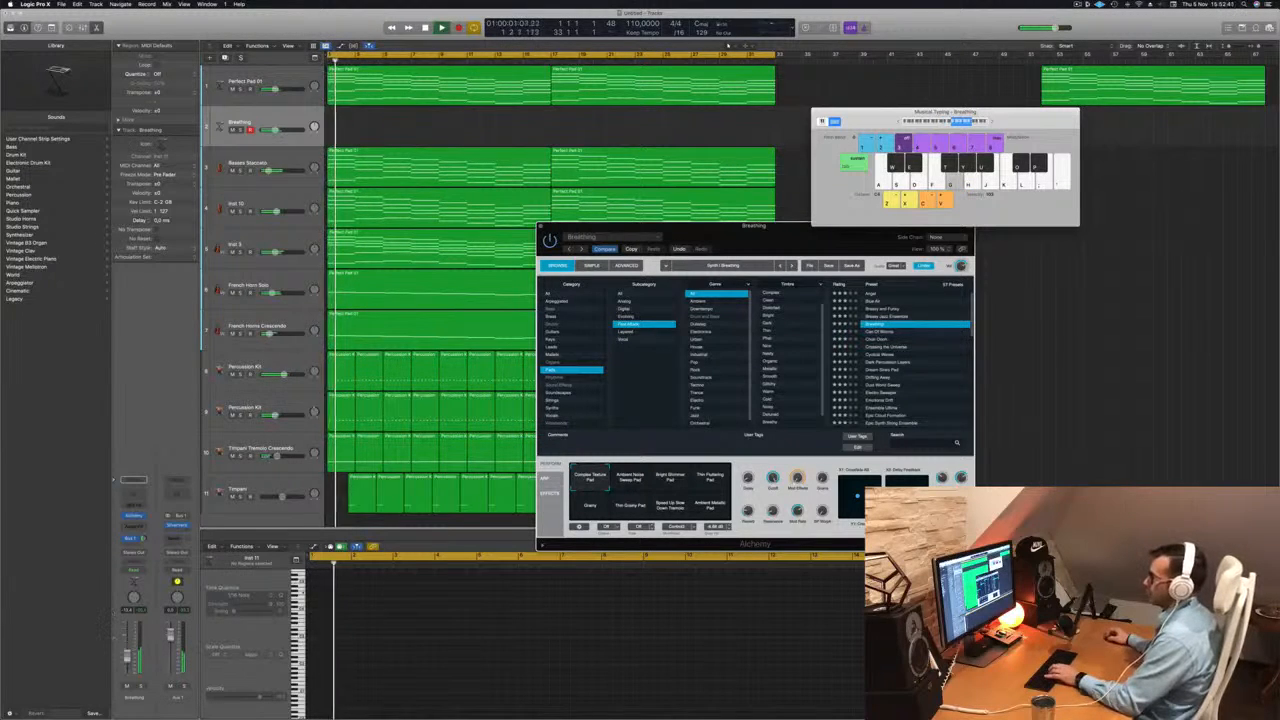
pyautogui.click(127, 653)
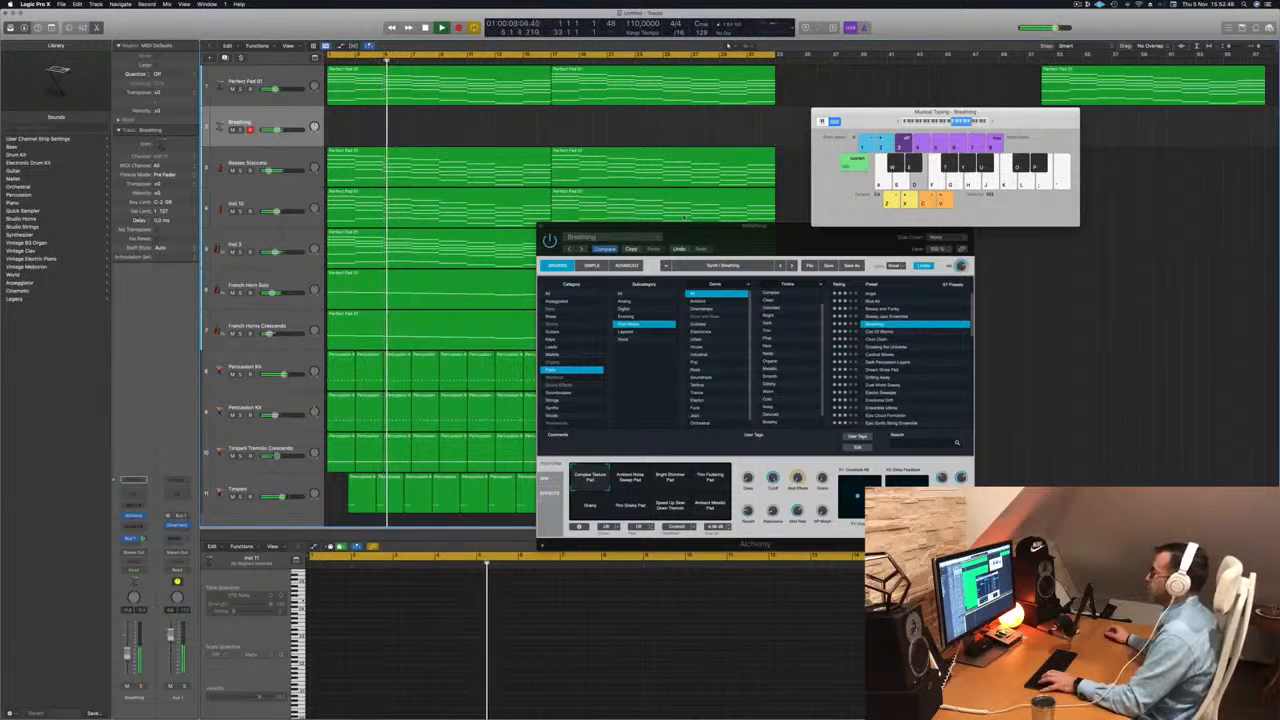
pyautogui.moveTo(700, 226); pyautogui.dragTo(742, 201)
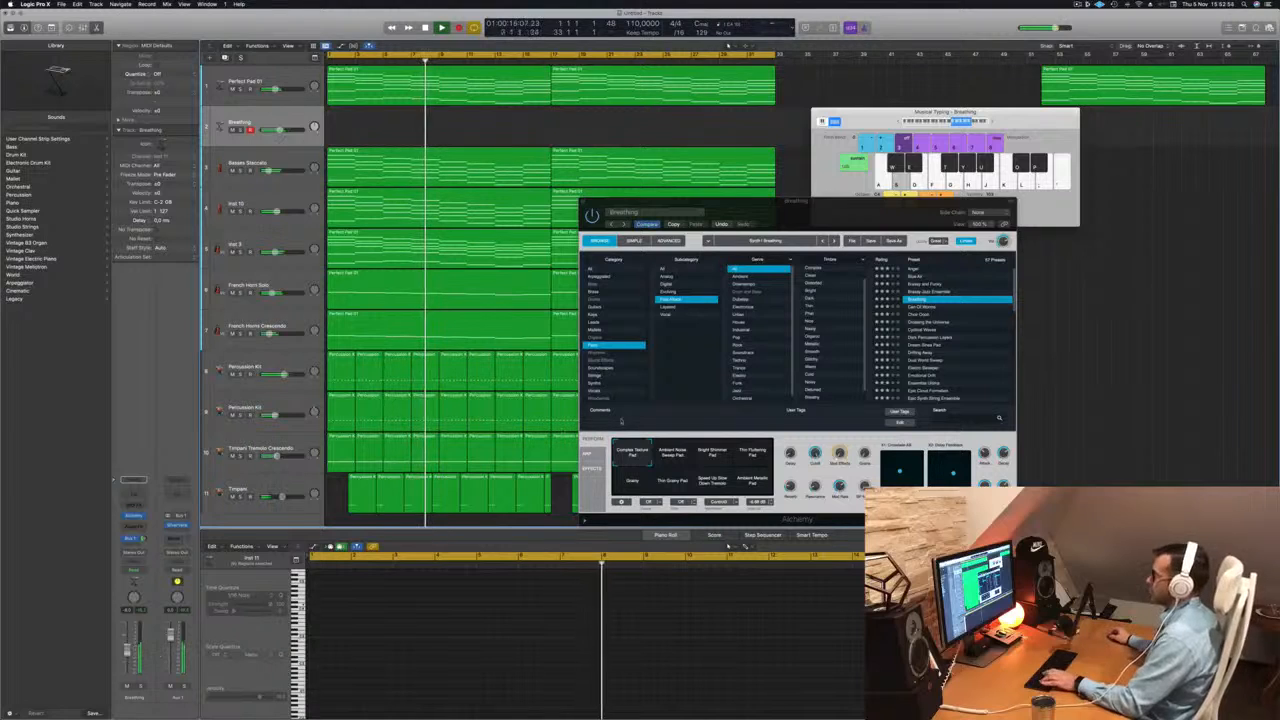
pyautogui.click(676, 460)
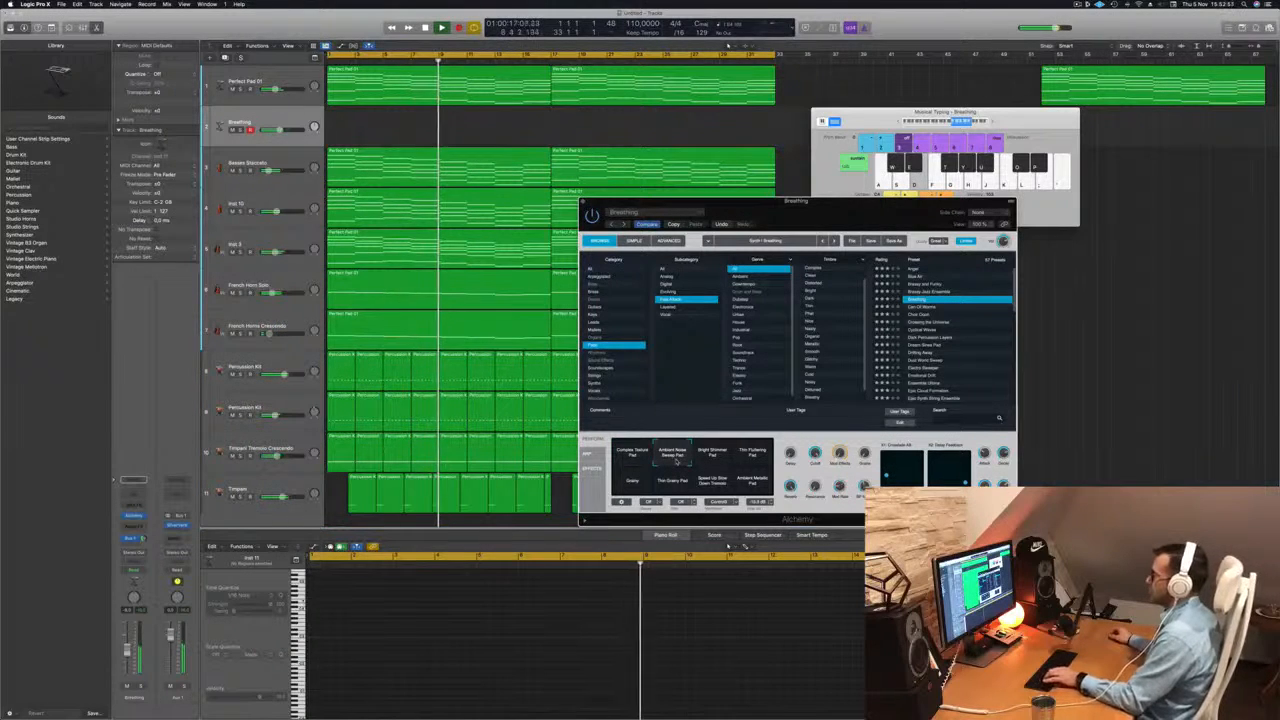
pyautogui.click(713, 455)
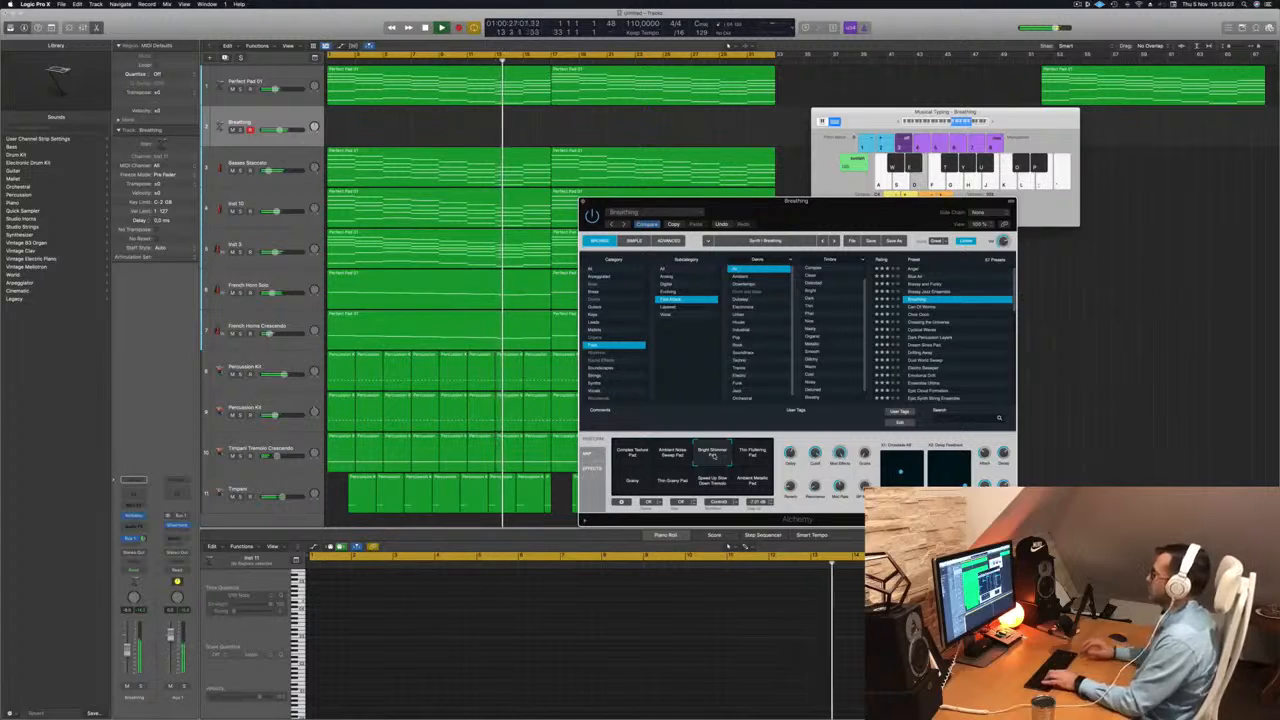
# - Load the 90s Luscious Pad preset in Alchemy and arrange the plug-in window to audition it with the mix
pyautogui.scroll(1, 943, 312)
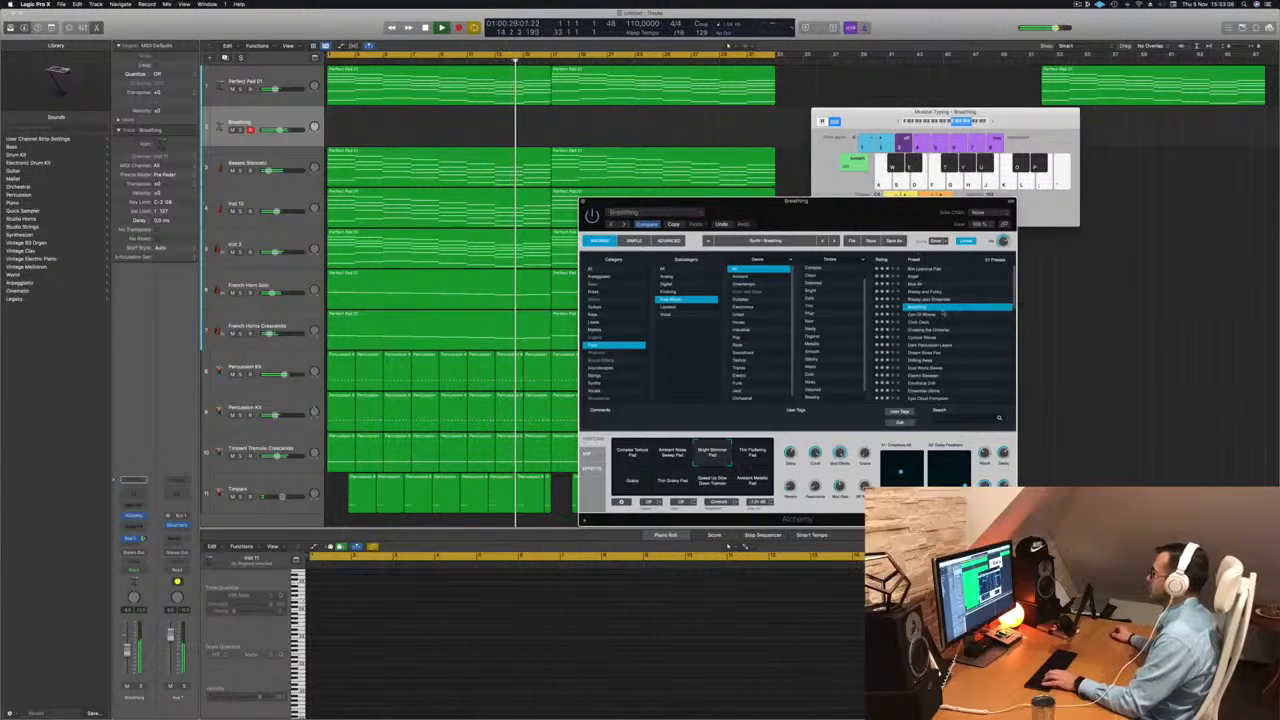
pyautogui.click(925, 269)
pyautogui.moveTo(869, 217); pyautogui.dragTo(813, 108)
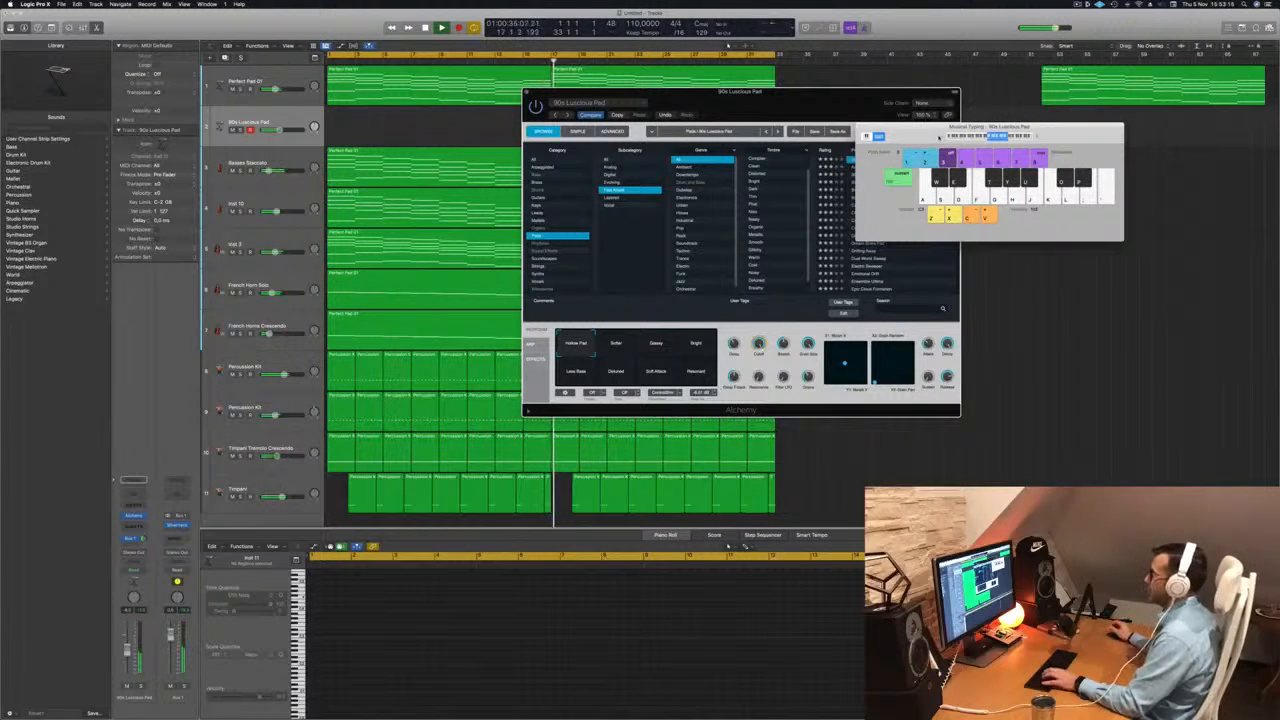
pyautogui.moveTo(826, 105); pyautogui.dragTo(867, 229)
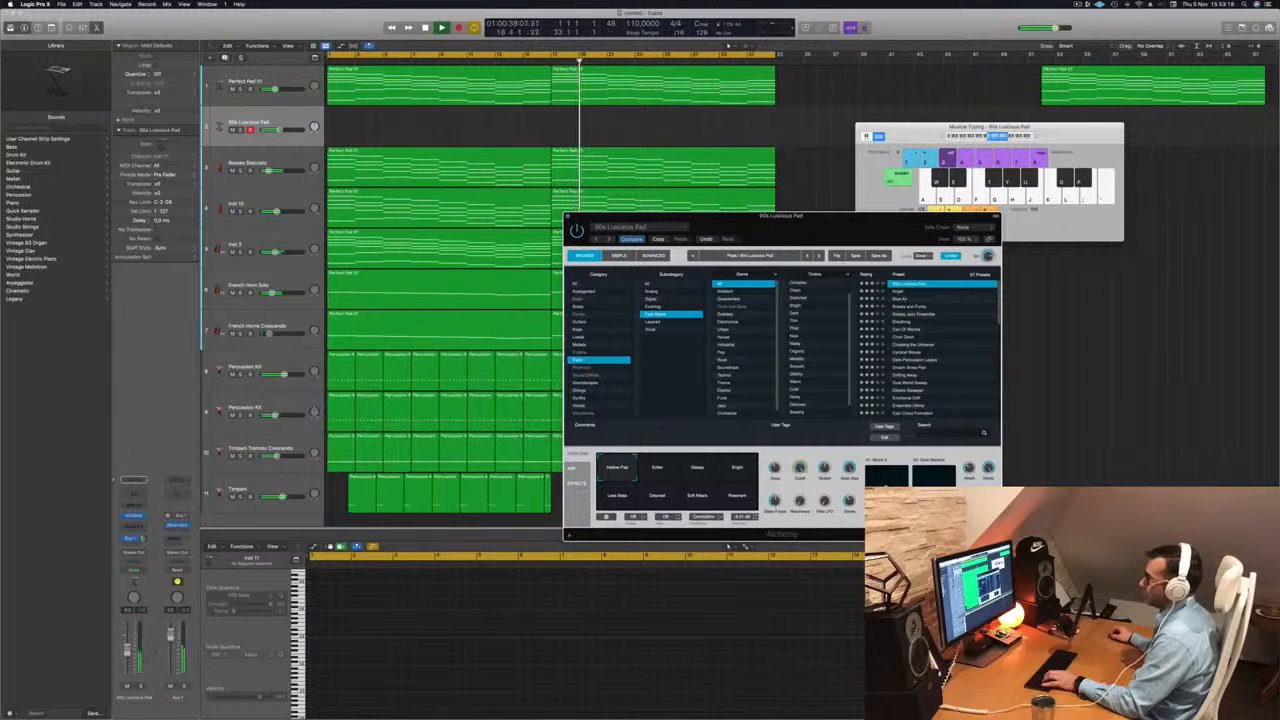
# - Mute the Inst 3 track and try the Angel preset, settling on Blue Air for the second synth track
pyautogui.click(233, 252)
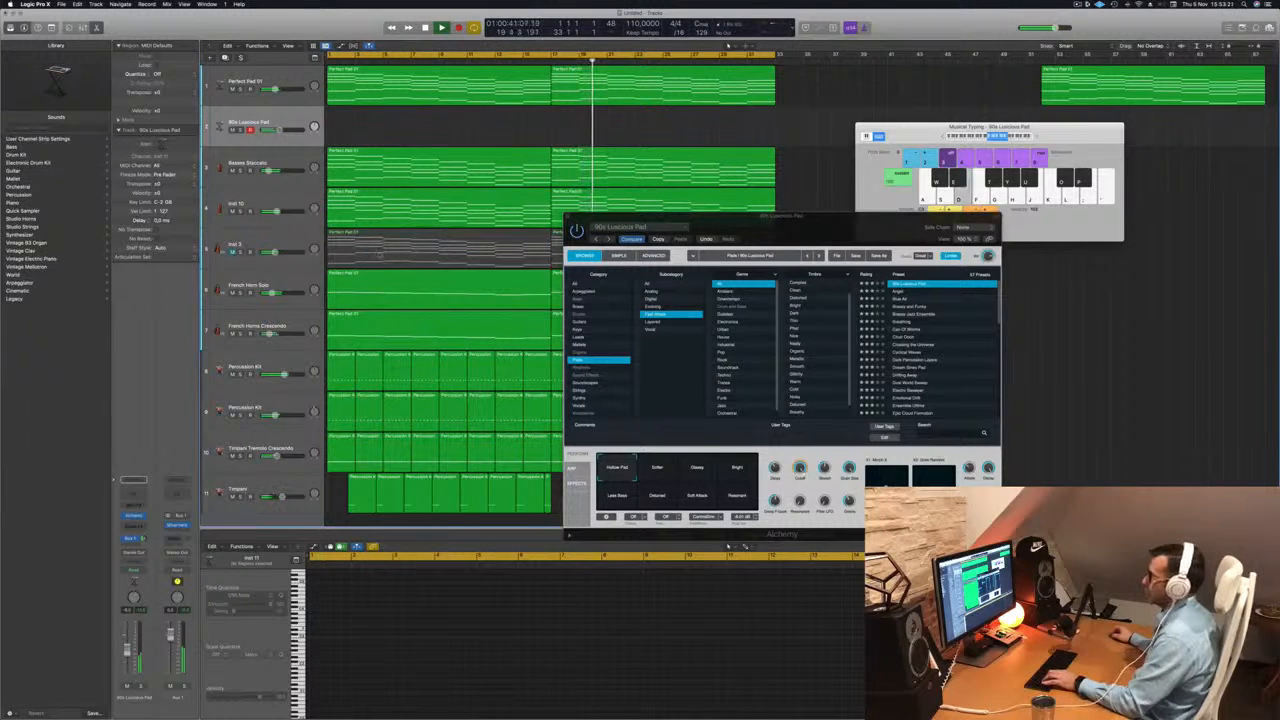
pyautogui.moveTo(788, 232); pyautogui.dragTo(794, 206)
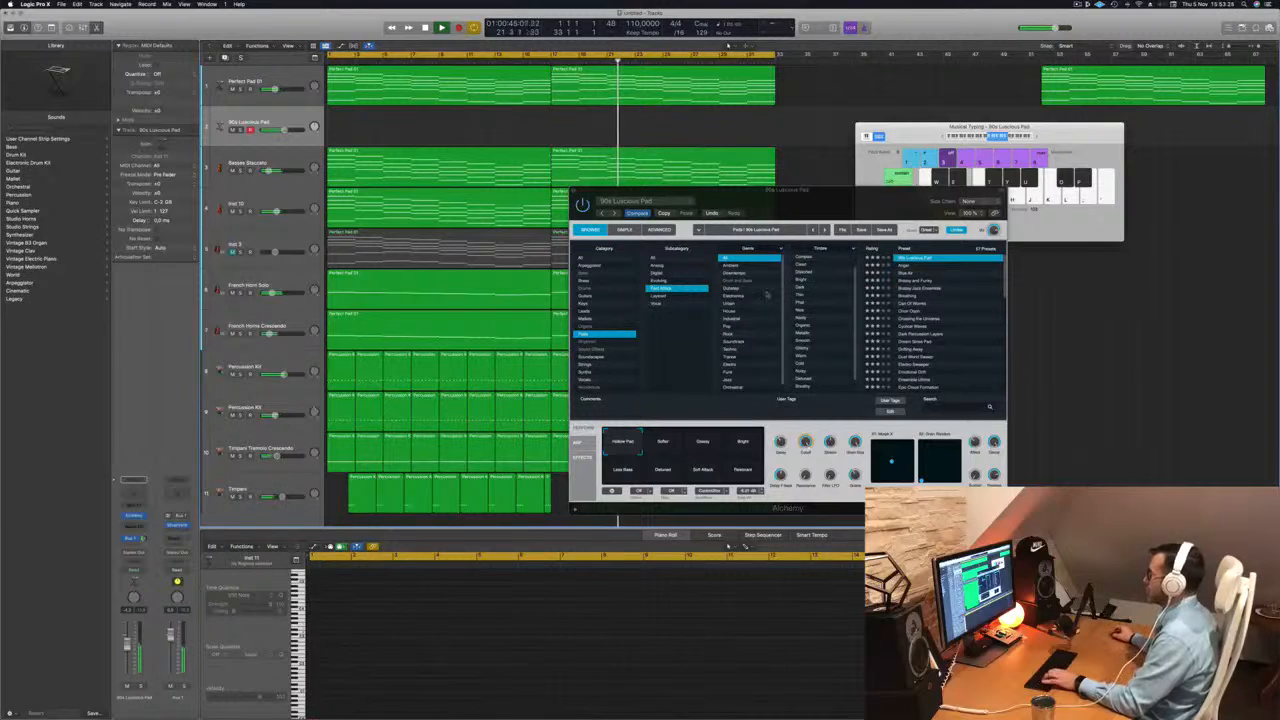
pyautogui.press('Down')
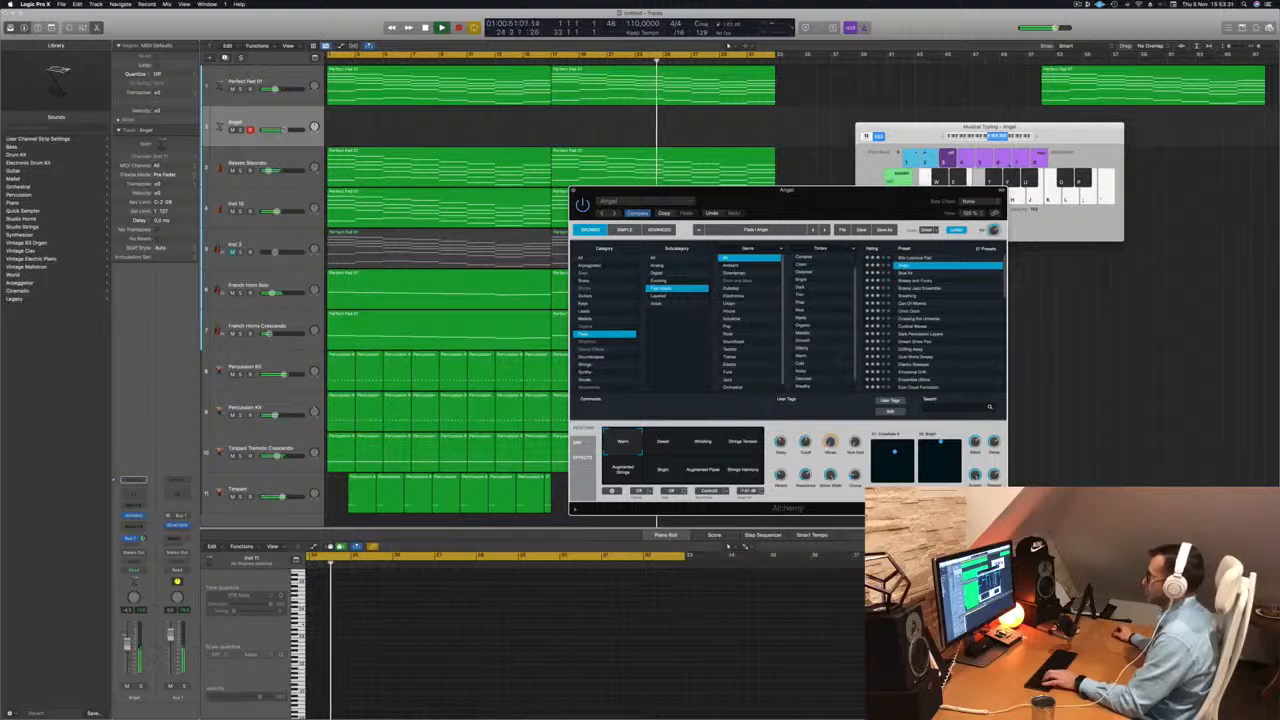
pyautogui.press('Down')
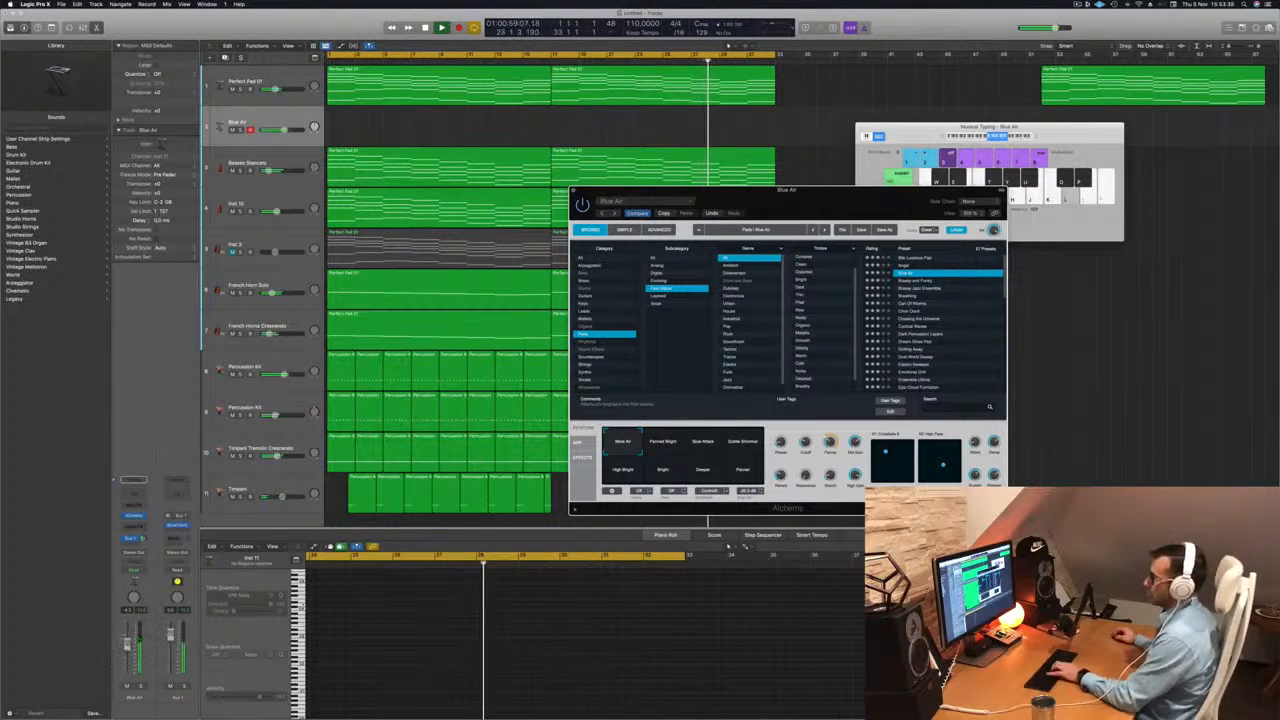
# - Unmute the Inst 3 track and open its Channel EQ, placing the window clear of the track list
pyautogui.click(250, 247)
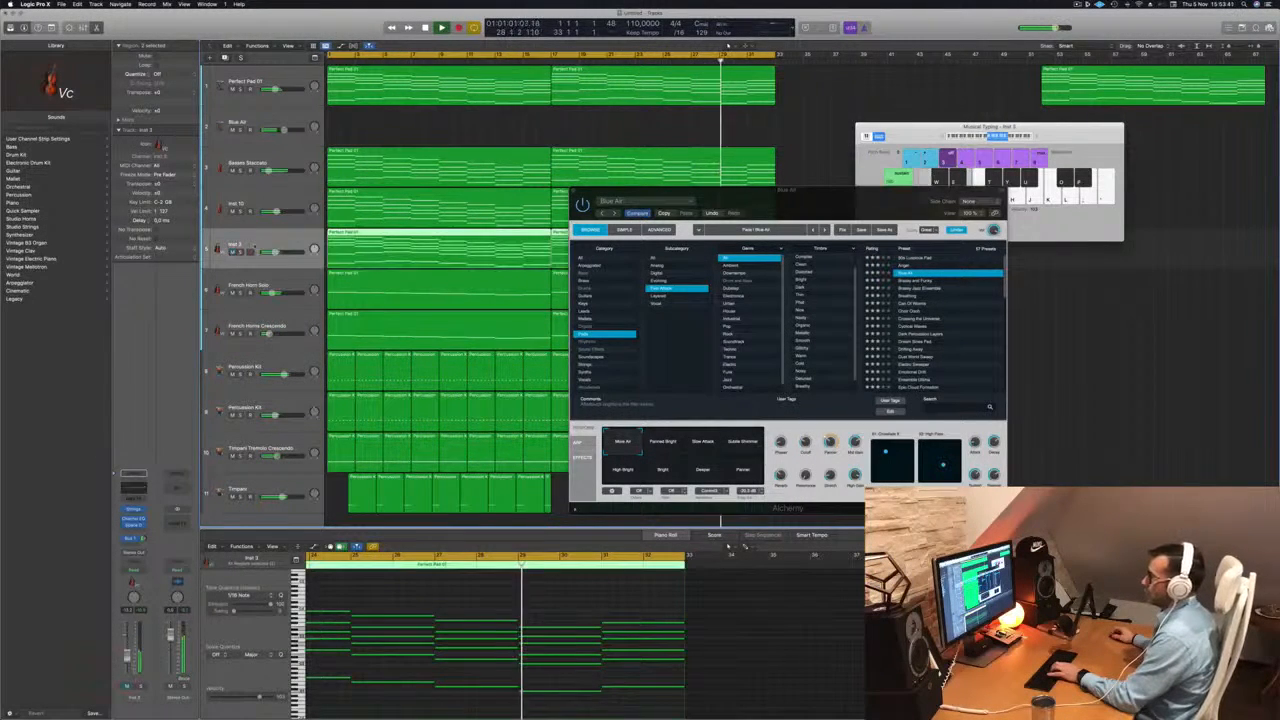
pyautogui.click(138, 488)
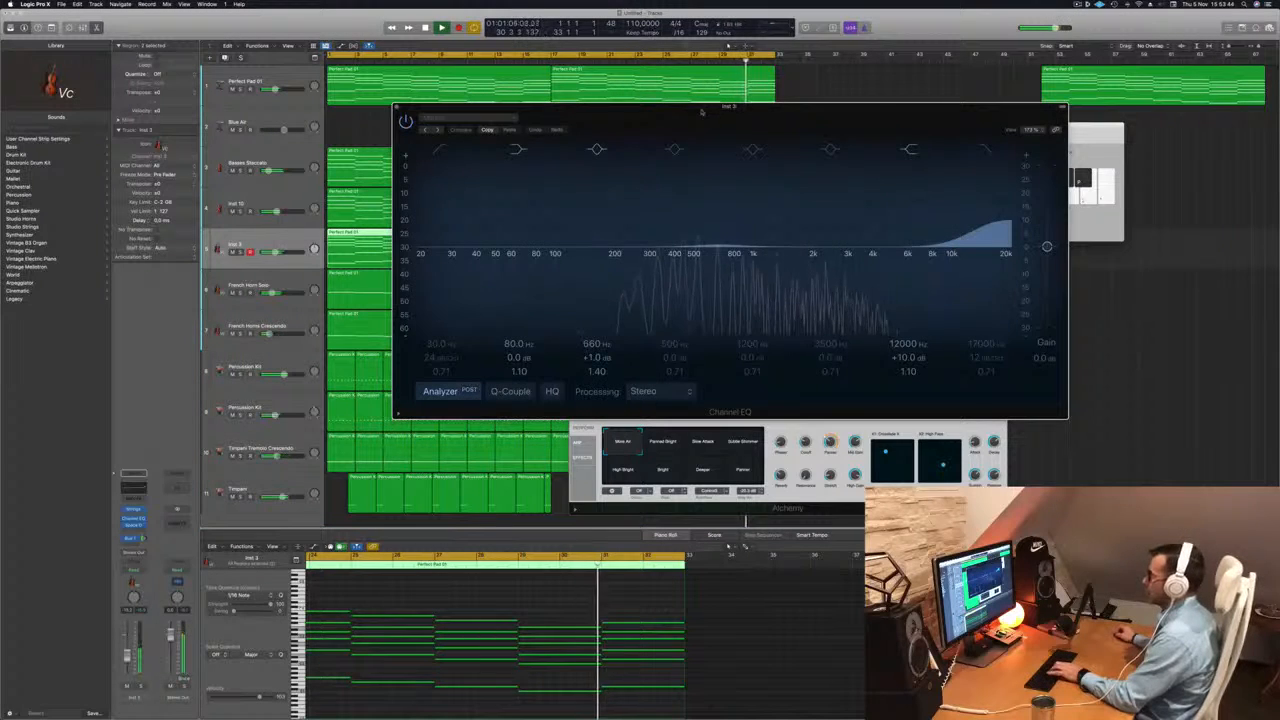
pyautogui.moveTo(701, 112); pyautogui.dragTo(947, 158)
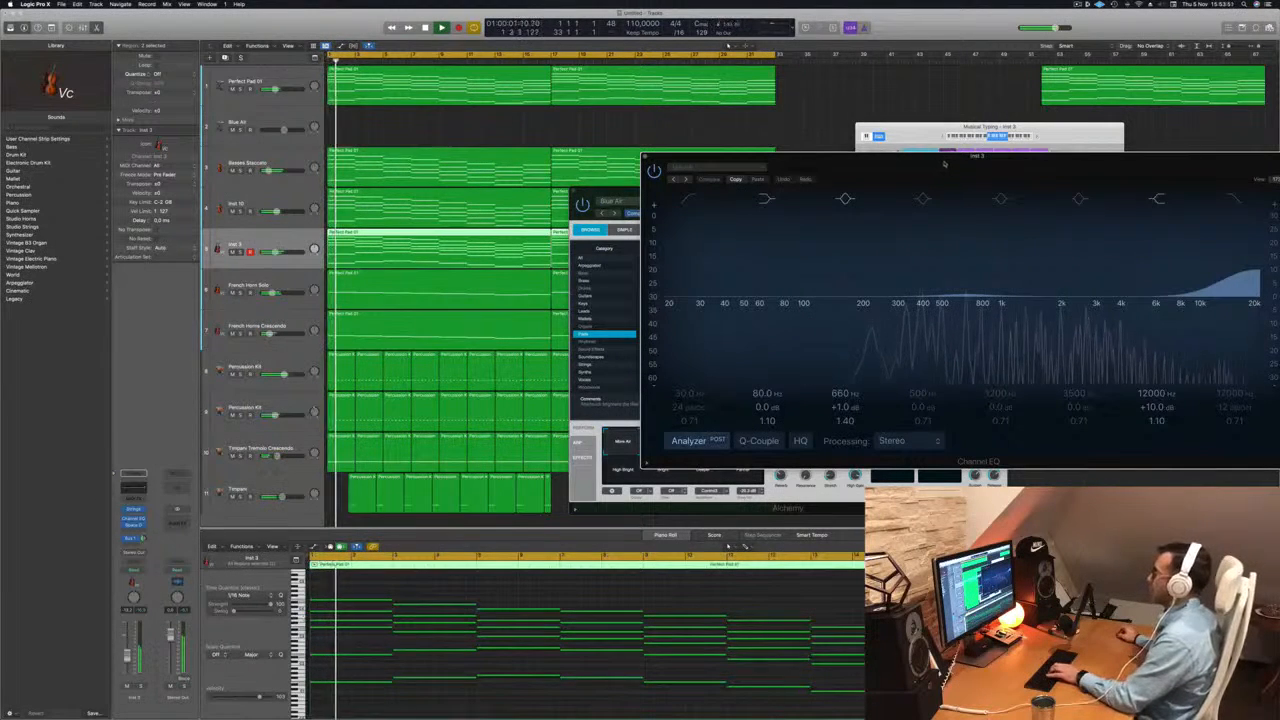
pyautogui.moveTo(944, 163); pyautogui.dragTo(847, 166)
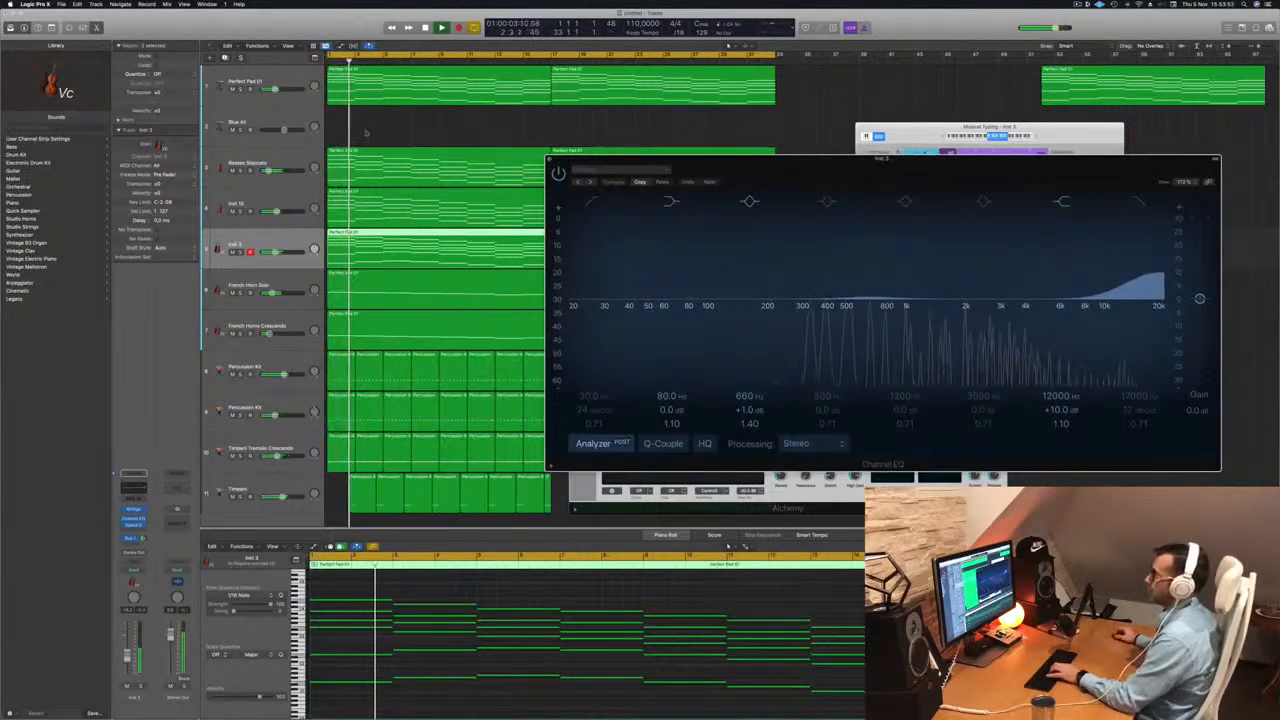
# - Play along on the Blue Air track over the running mix and record a melody from about bar 19 to bar 33
pyautogui.click(293, 120)
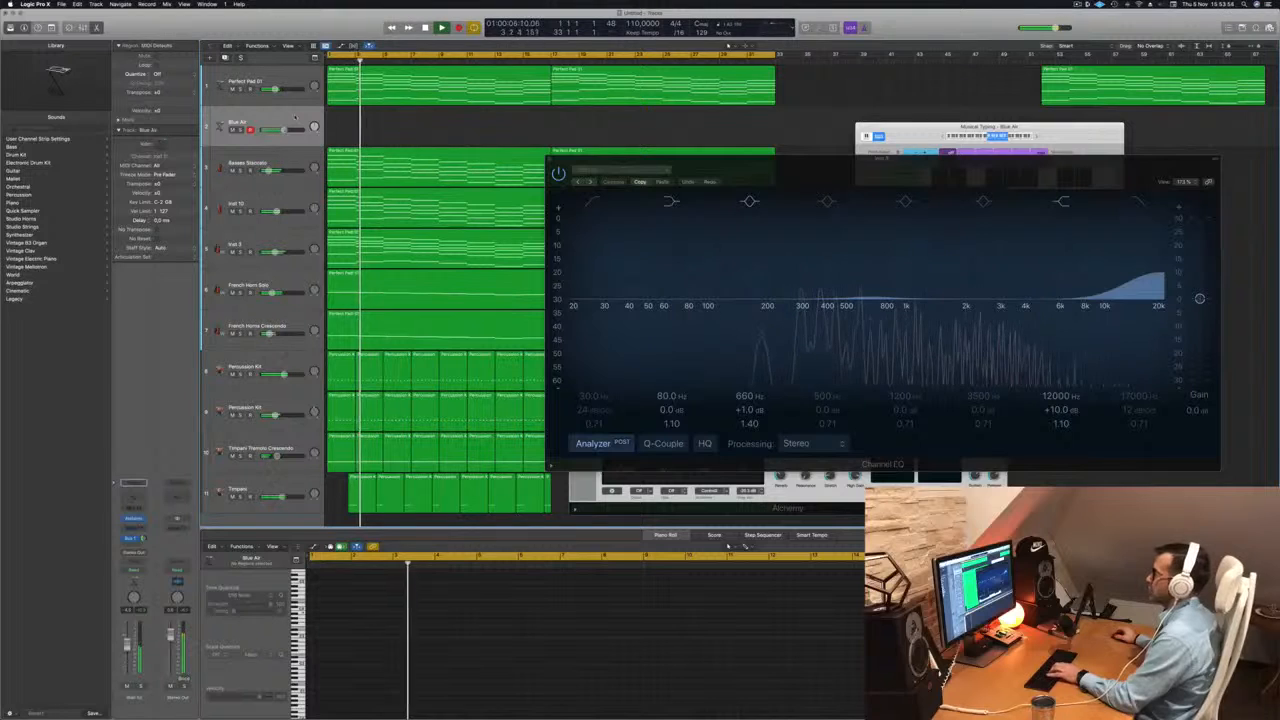
pyautogui.moveTo(696, 160); pyautogui.dragTo(687, 240)
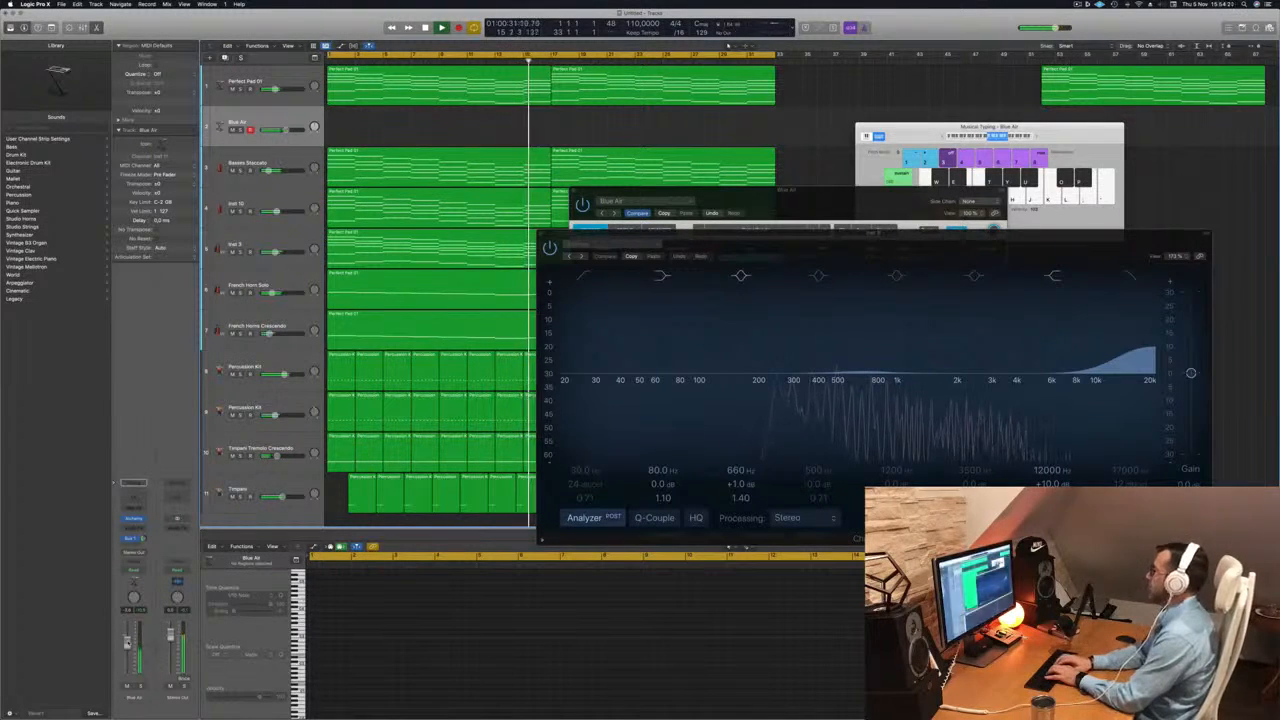
pyautogui.press('j')
pyautogui.press('h')
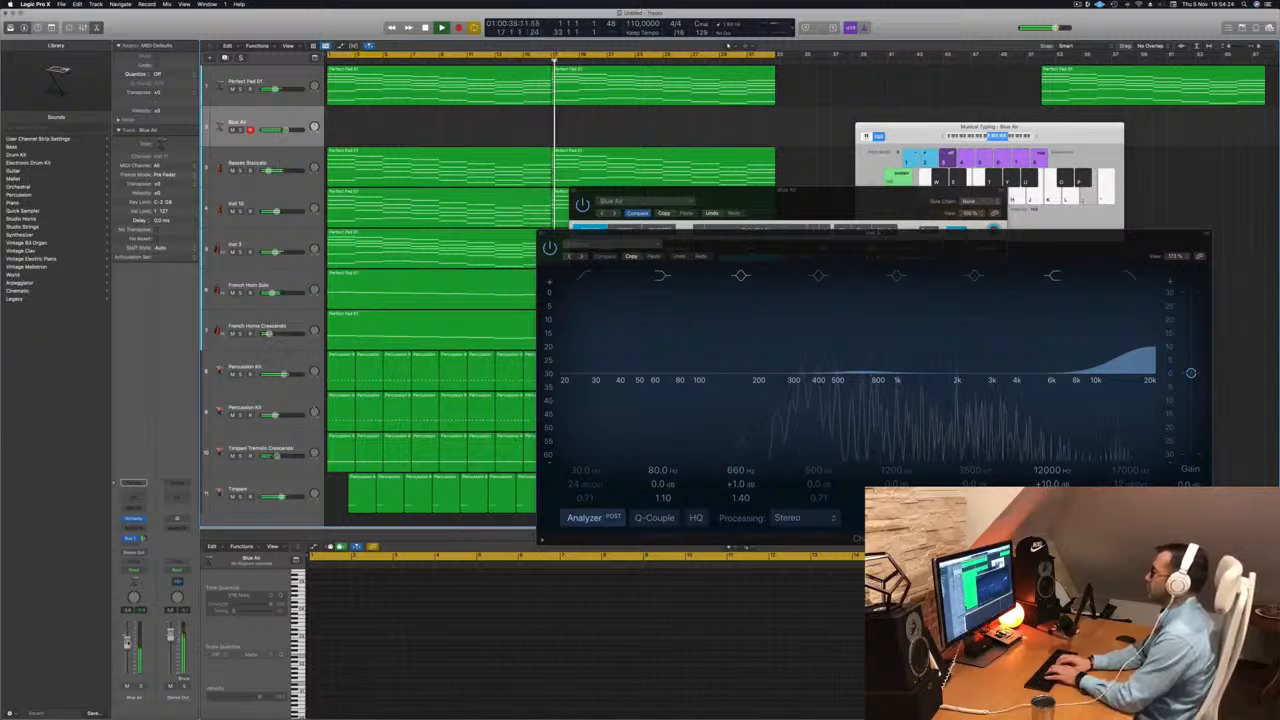
pyautogui.press('j')
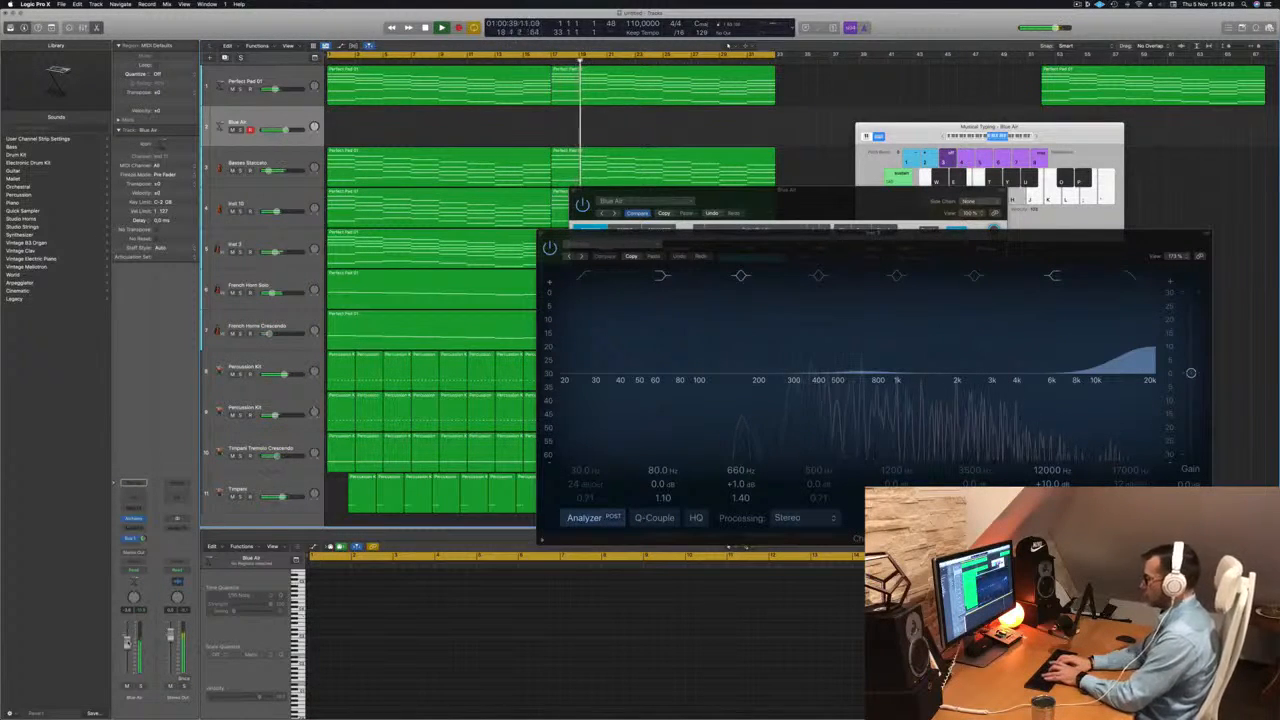
pyautogui.press('r')
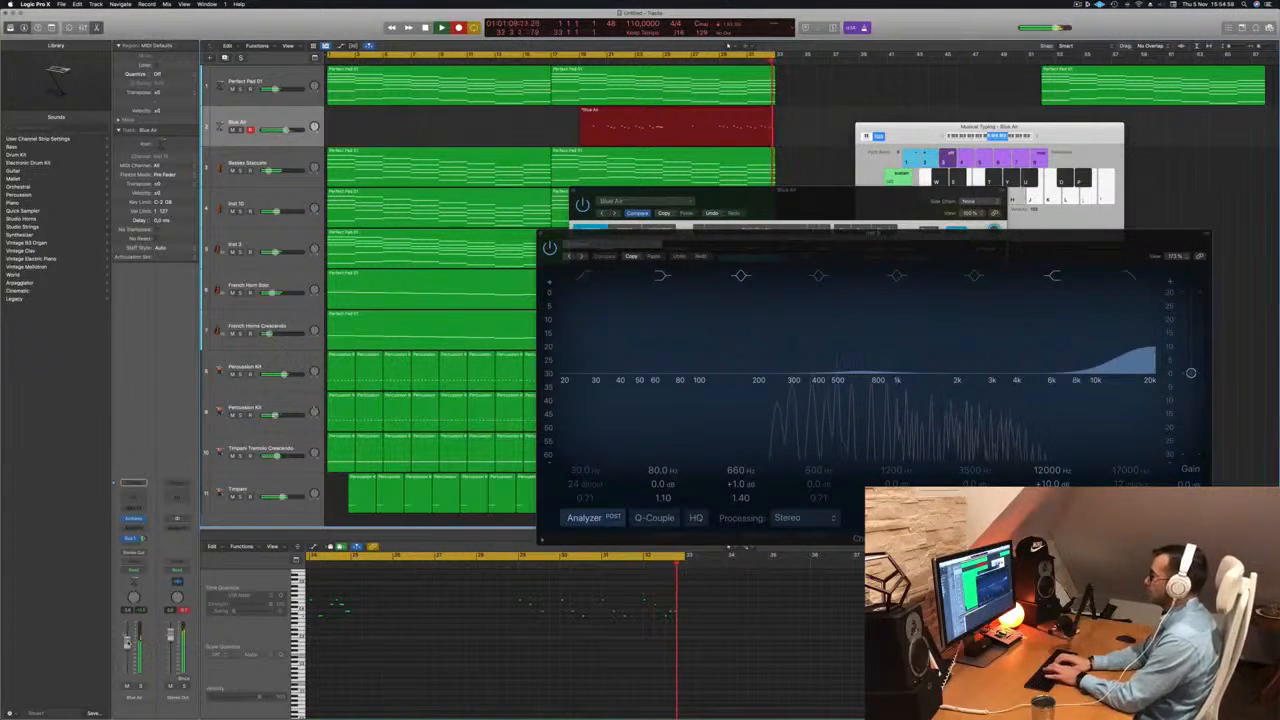
pyautogui.press('space')
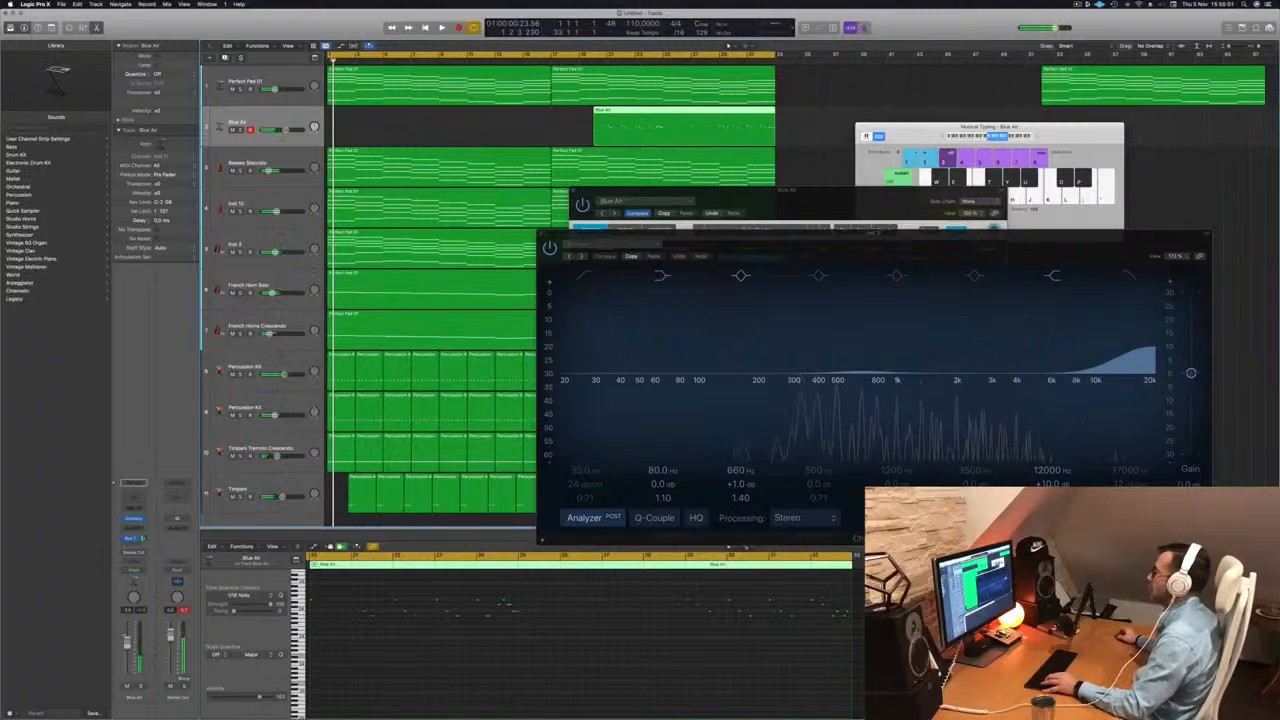
# - Split the Blue Air recording, delete all but its last four bars, and move that region to bar 1 for editing in the Piano Roll
pyautogui.click(694, 110)
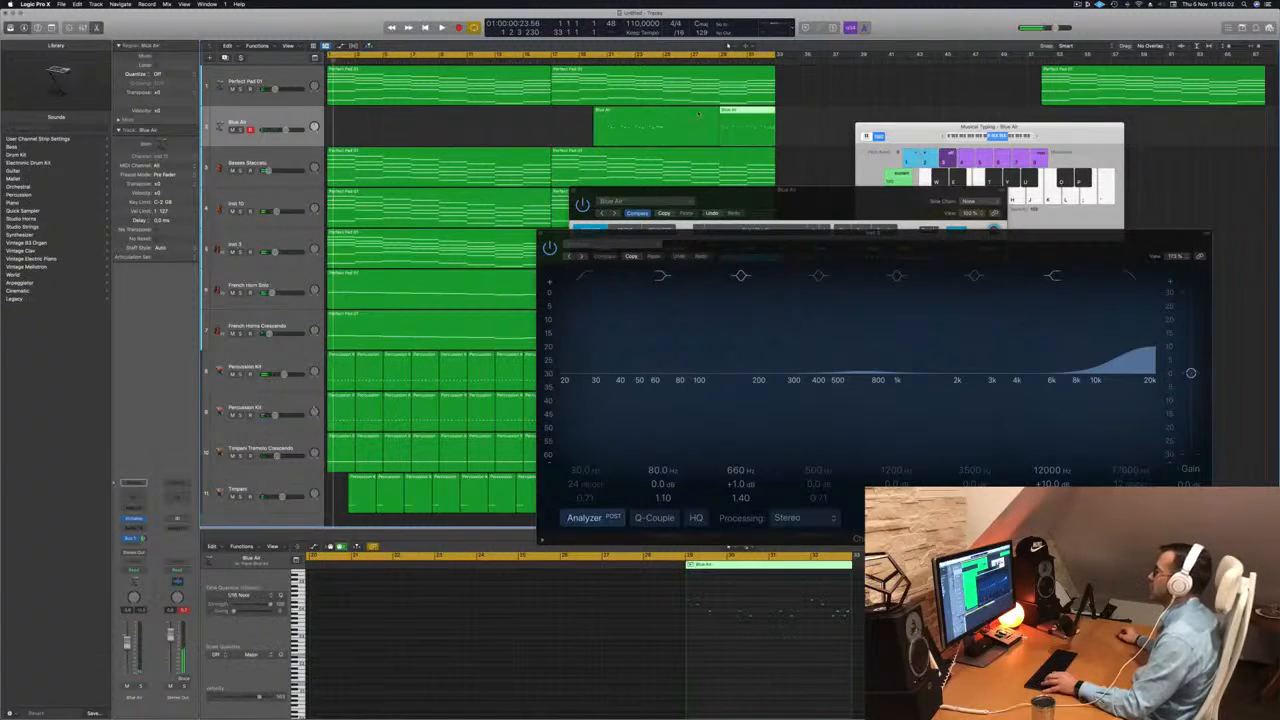
pyautogui.press('Delete')
pyautogui.moveTo(739, 112); pyautogui.dragTo(300, 116)
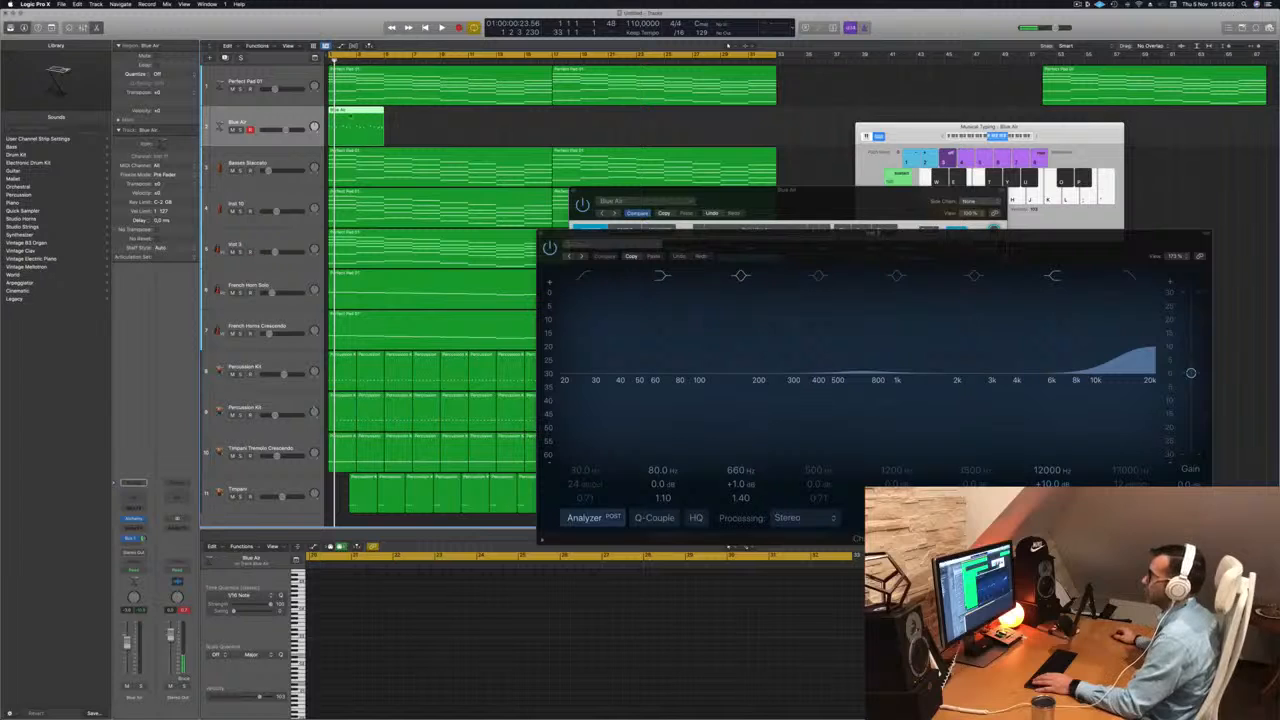
pyautogui.press('e')
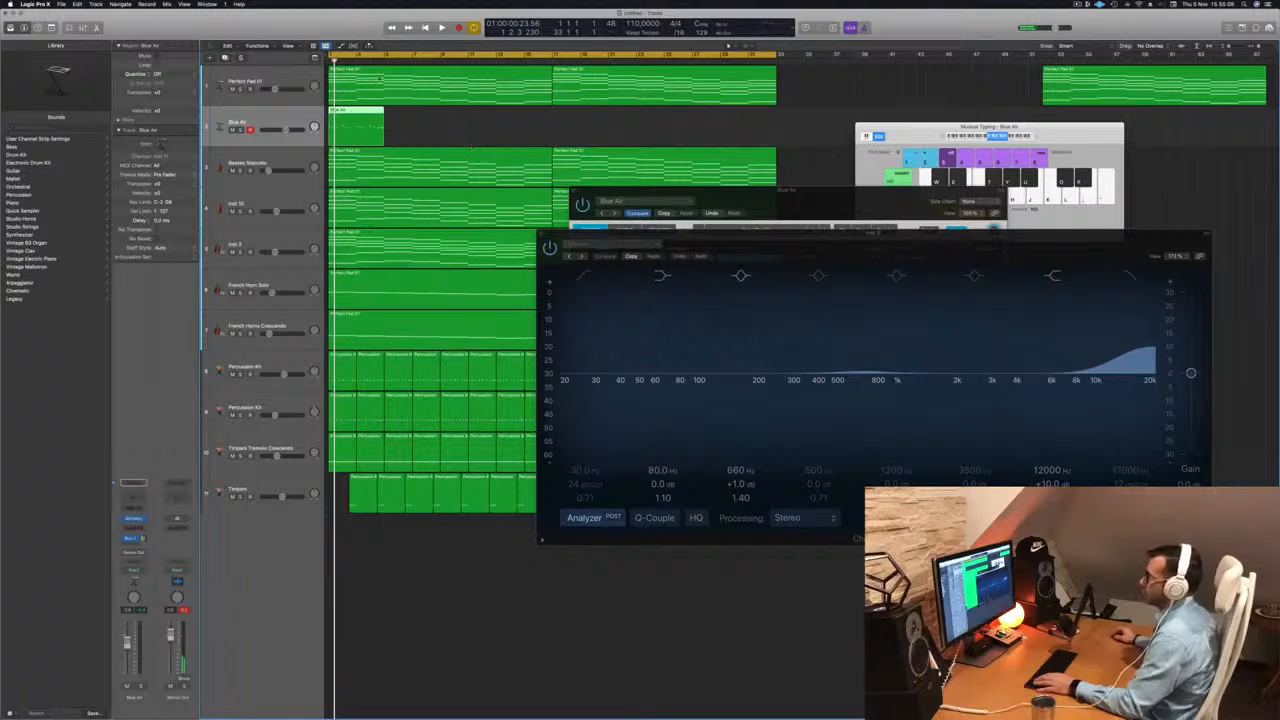
pyautogui.press('e')
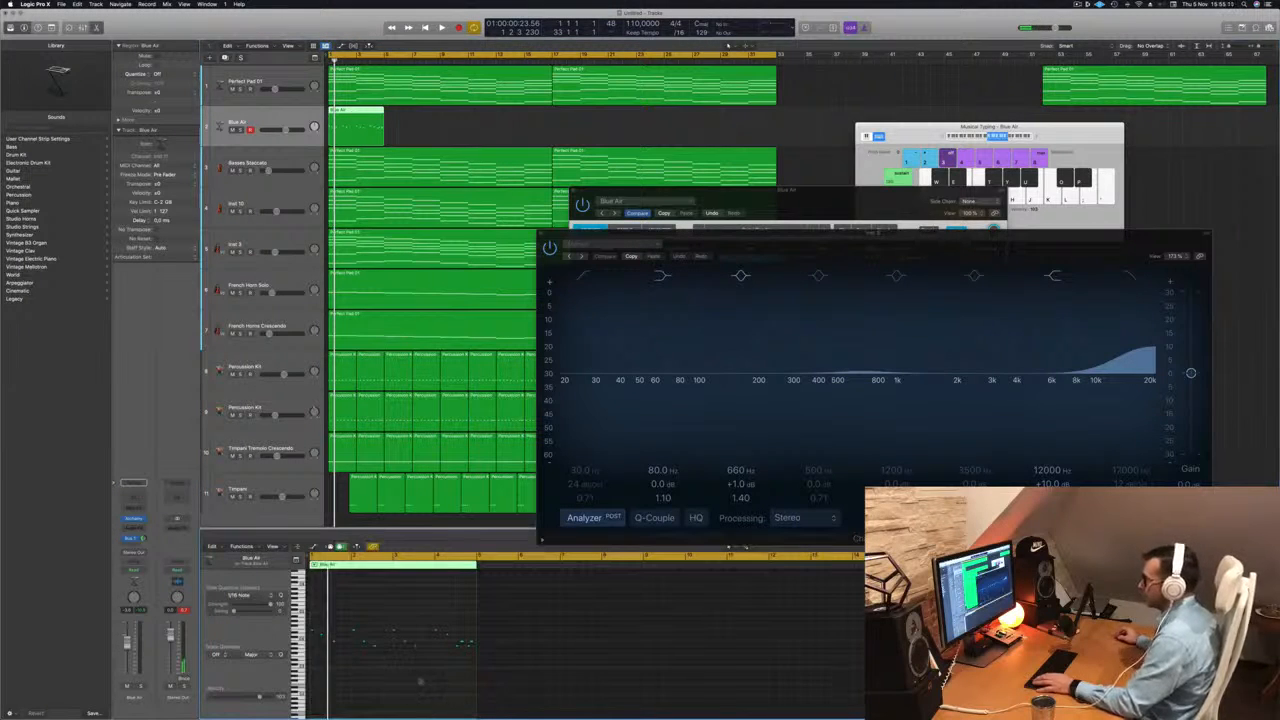
# - Play back the four-bar Blue Air melody and refine its notes in the Piano Roll, including the ending note
pyautogui.press('space')
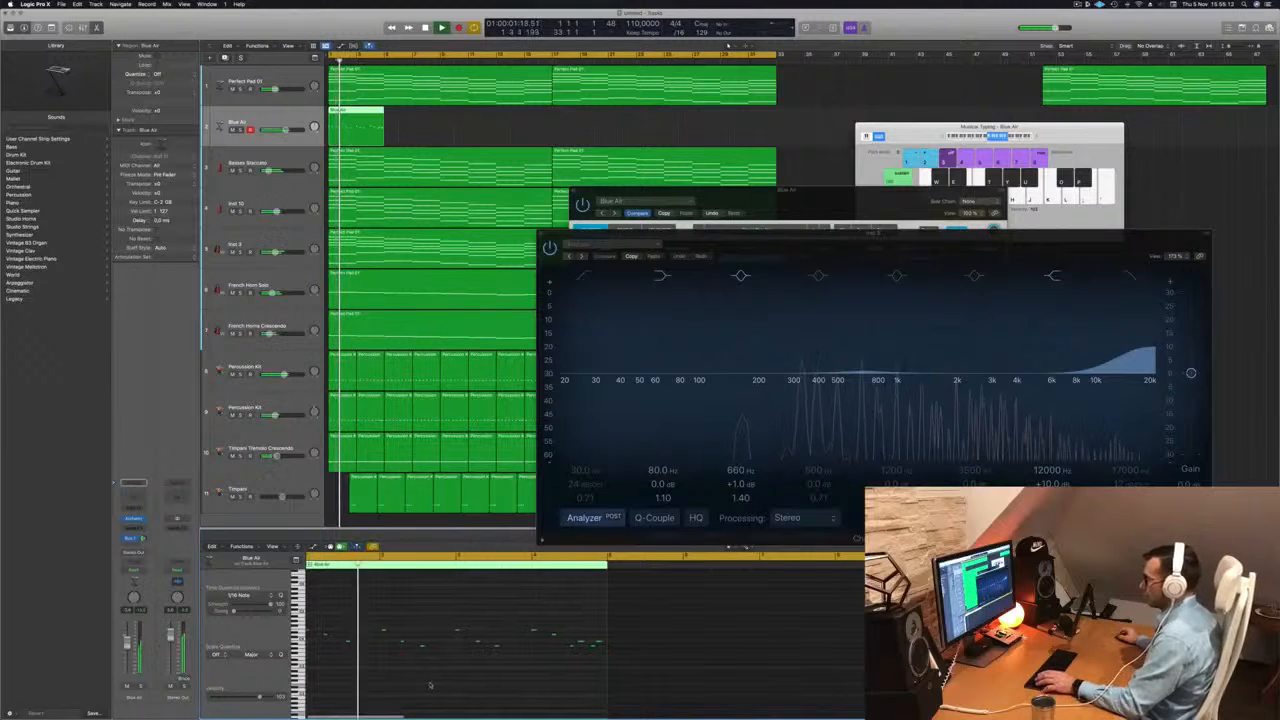
pyautogui.press('space')
pyautogui.scroll(4, 418, 676)
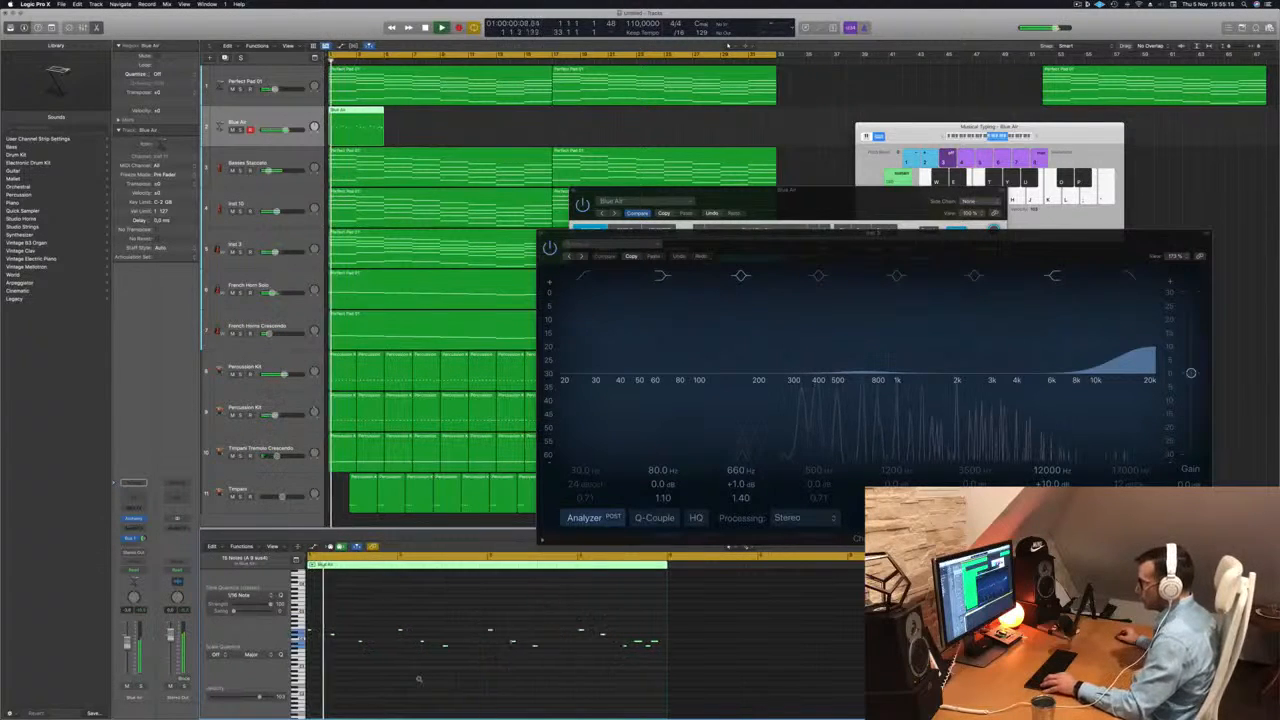
pyautogui.press('space')
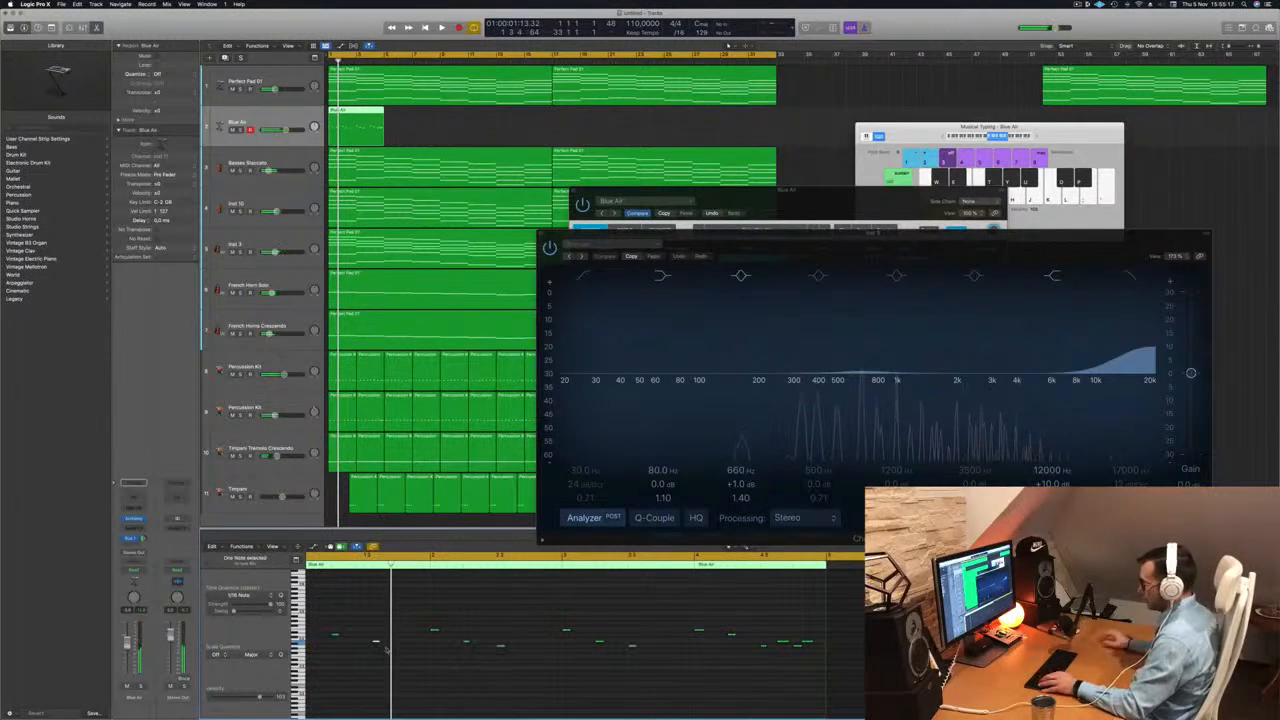
pyautogui.press('space')
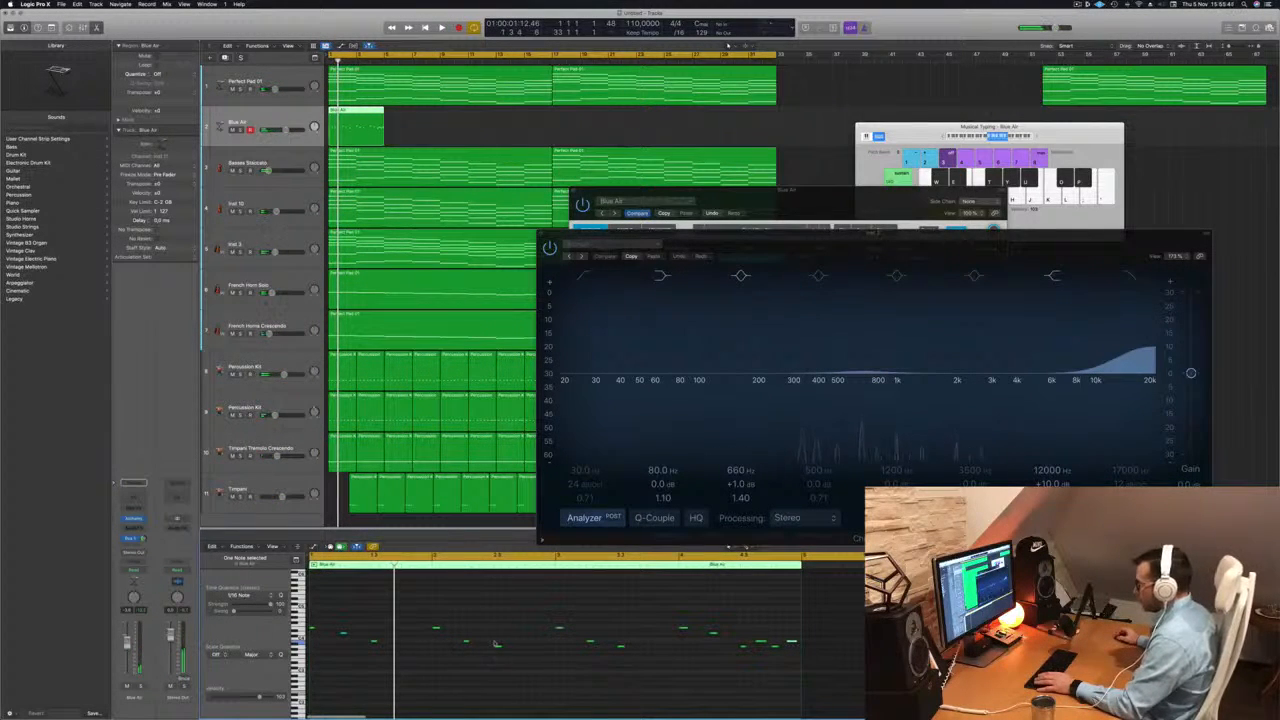
pyautogui.press('space')
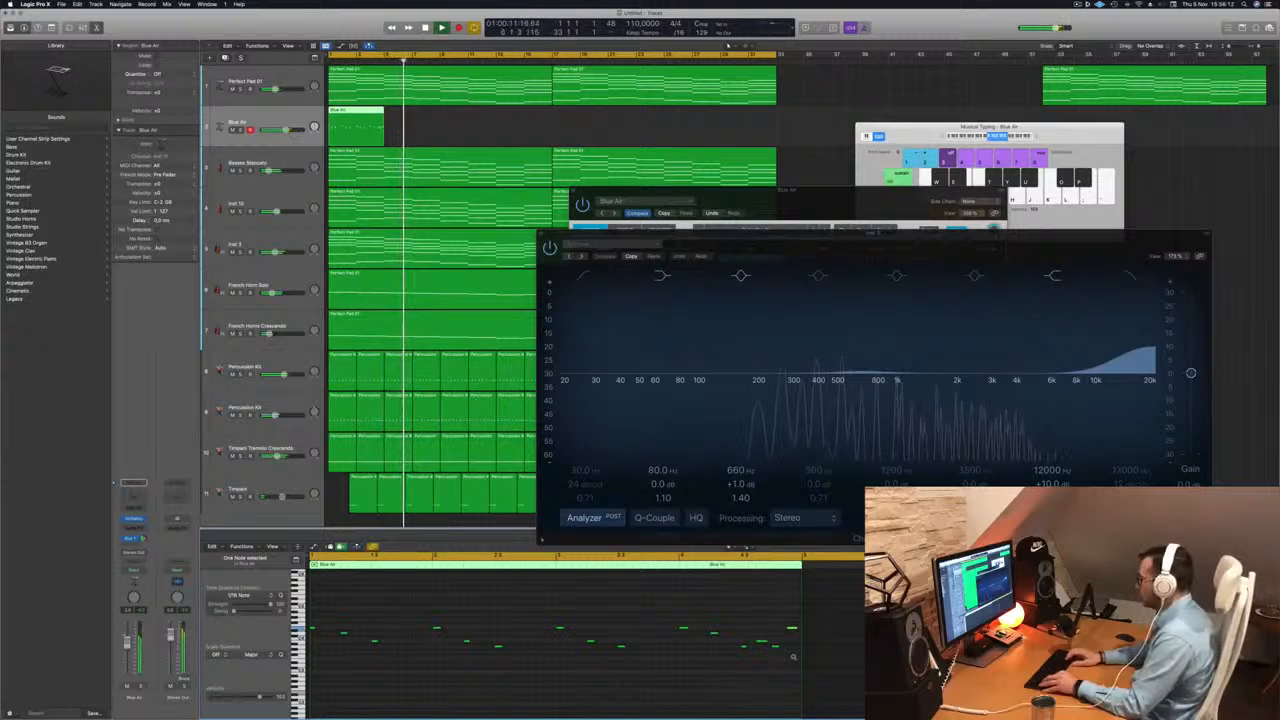
pyautogui.press('Return')
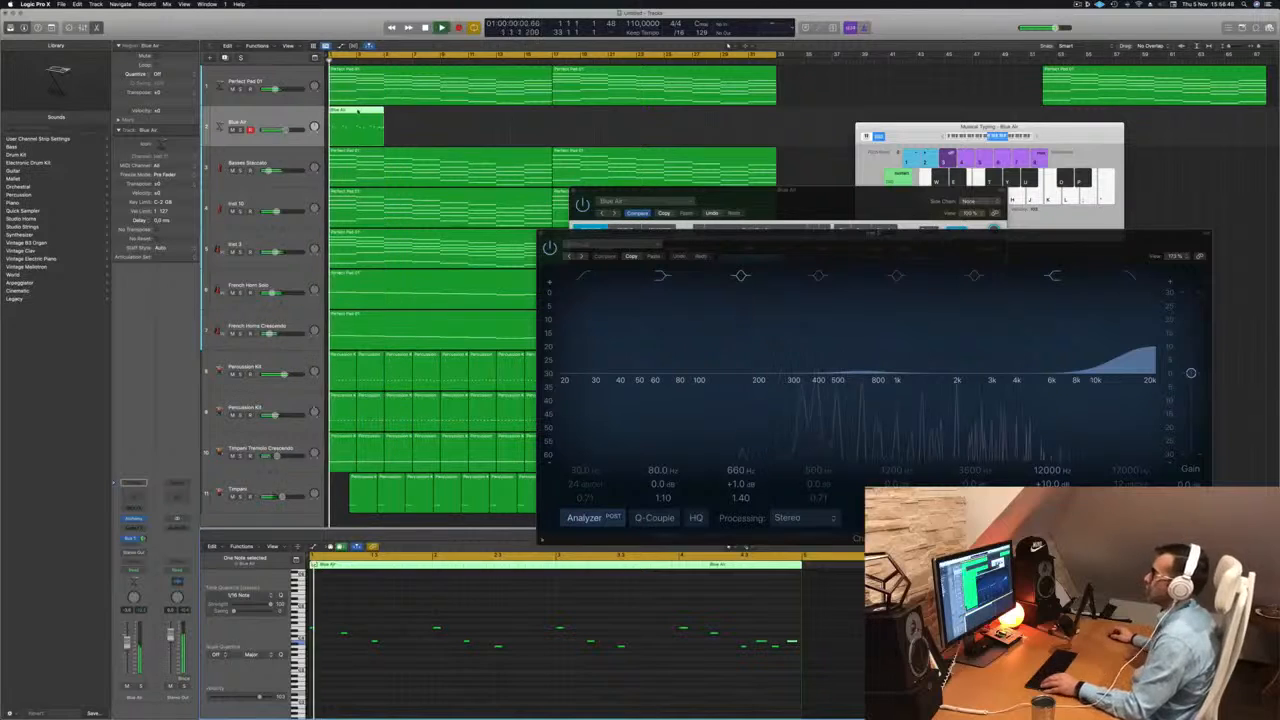
# - Copy the four-bar Blue Air melody region end to end until it fills the arrangement up to bar 33, and play it
pyautogui.moveTo(358, 112); pyautogui.dragTo(486, 121)
pyautogui.keyDown('shift'); pyautogui.click(376, 119); pyautogui.keyUp('shift')
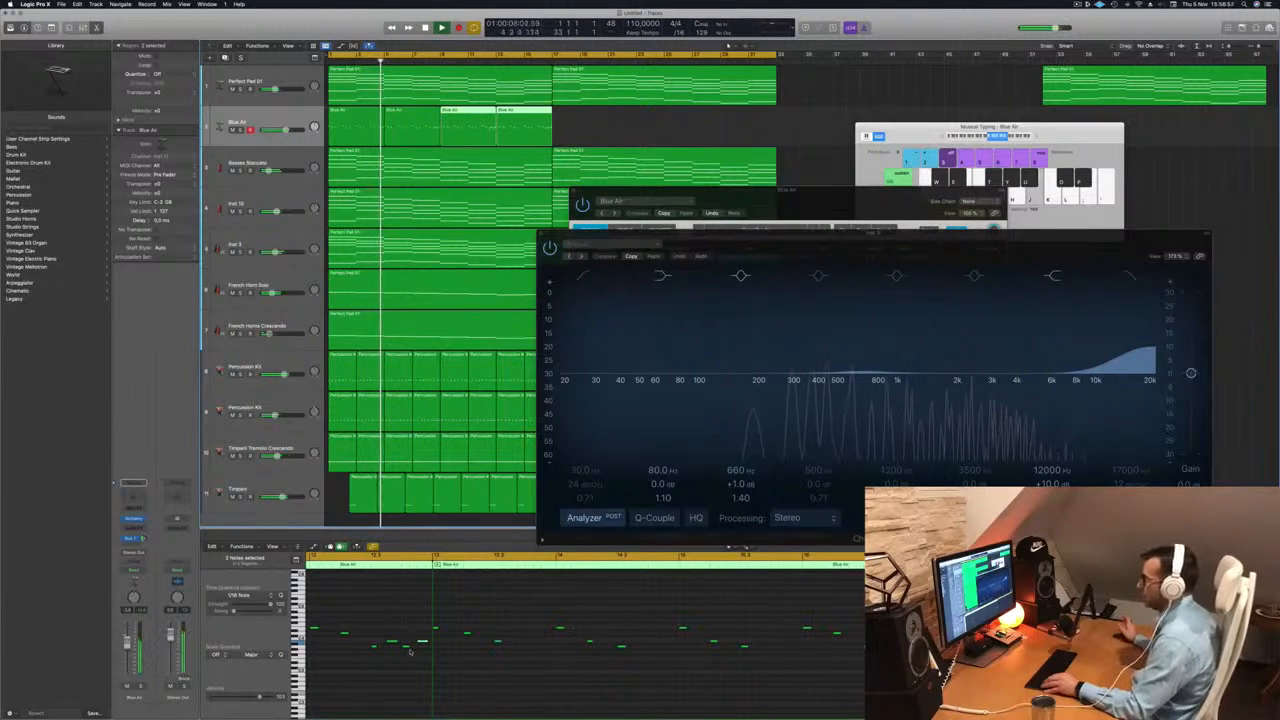
pyautogui.press('Return')
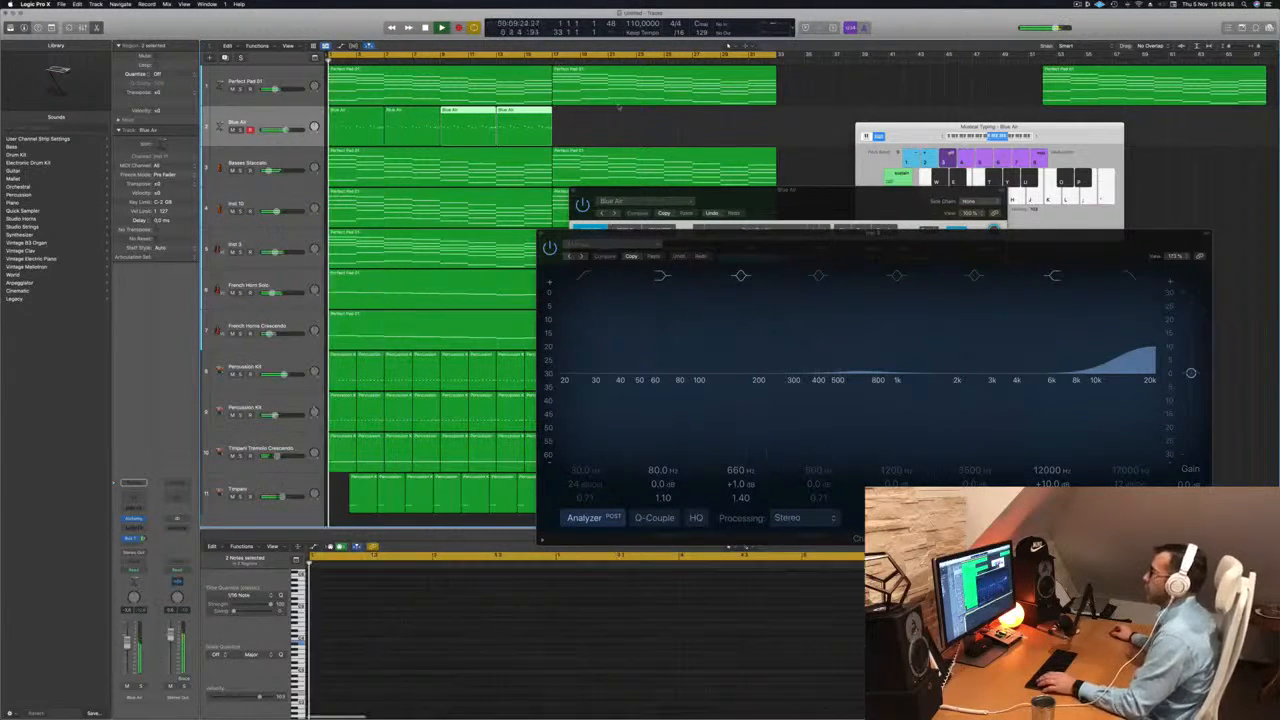
pyautogui.click(357, 110)
pyautogui.moveTo(370, 112); pyautogui.dragTo(587, 124)
pyautogui.press('space')
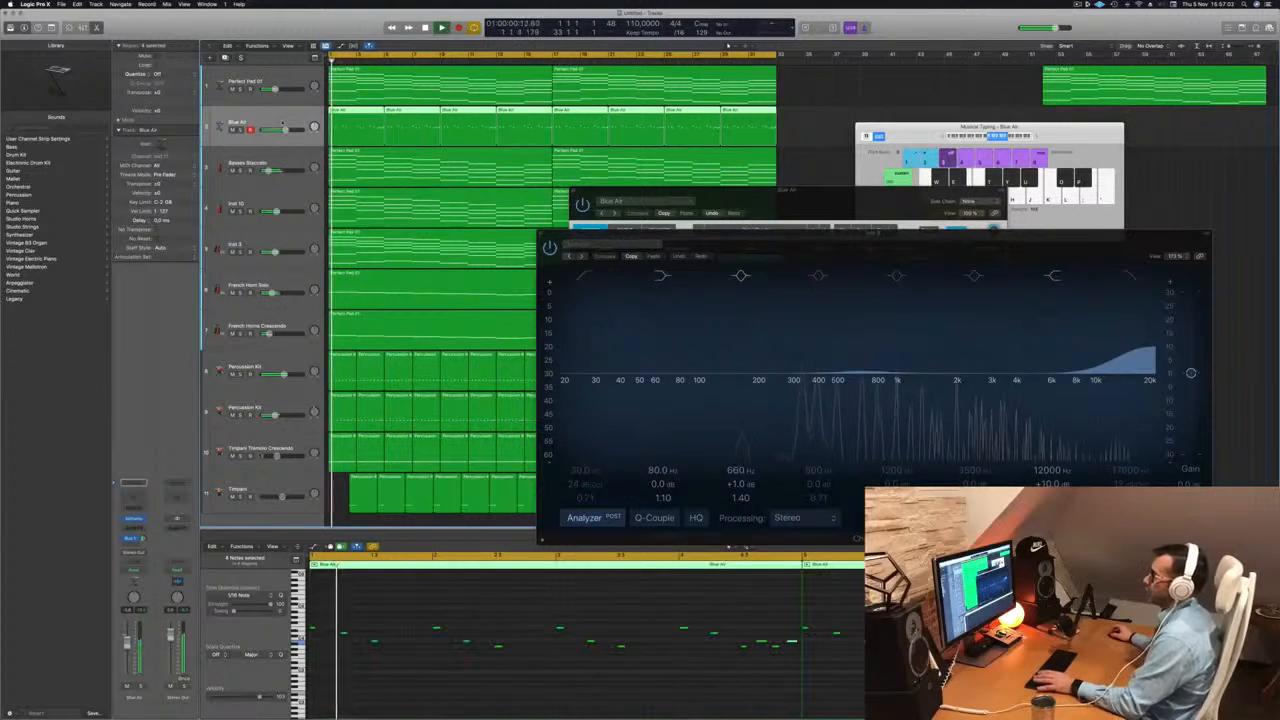
# - Create a new software instrument track below Blue Air, copy all the melody regions onto it, and play it
pyautogui.press('alt+super+s')
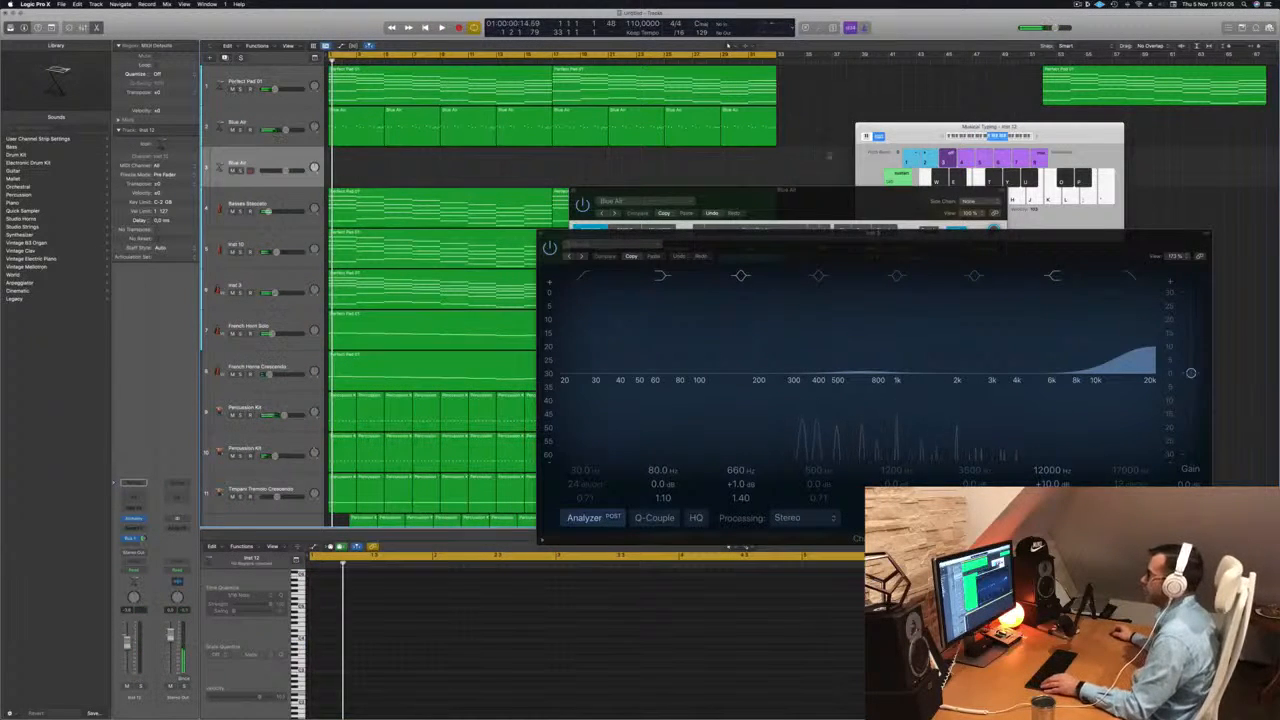
pyautogui.moveTo(795, 125); pyautogui.dragTo(356, 155)
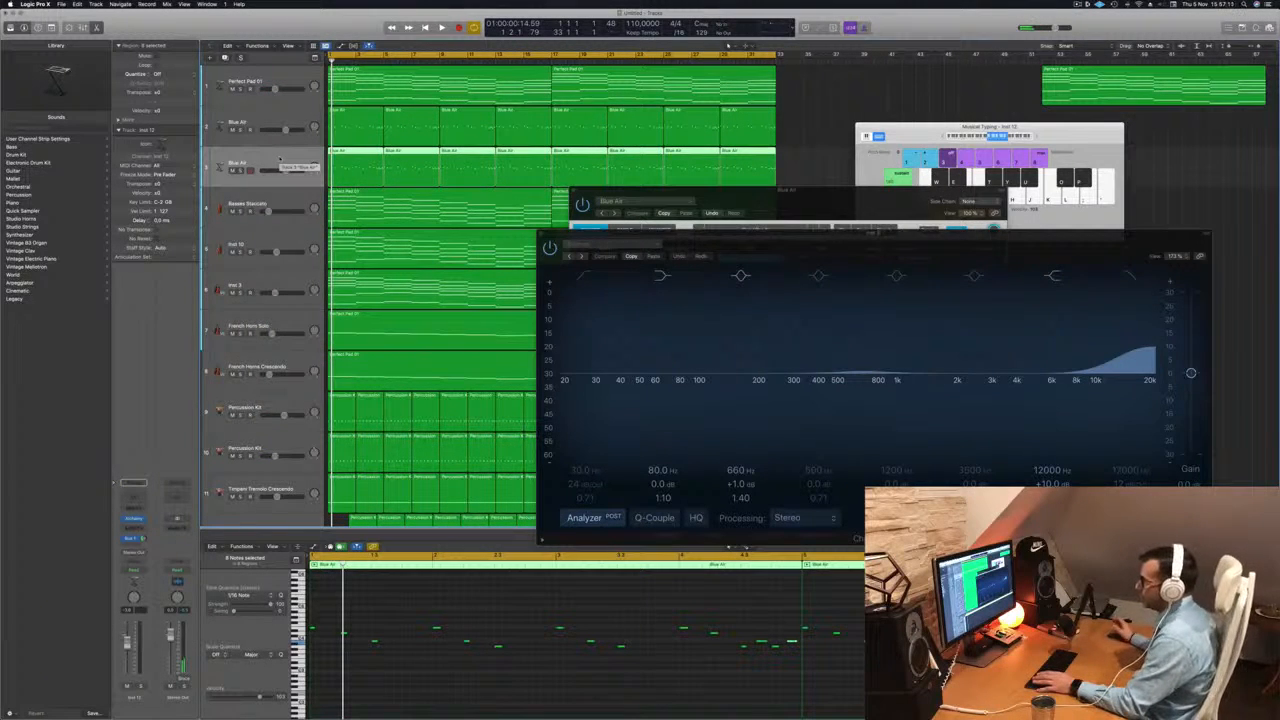
pyautogui.press('space')
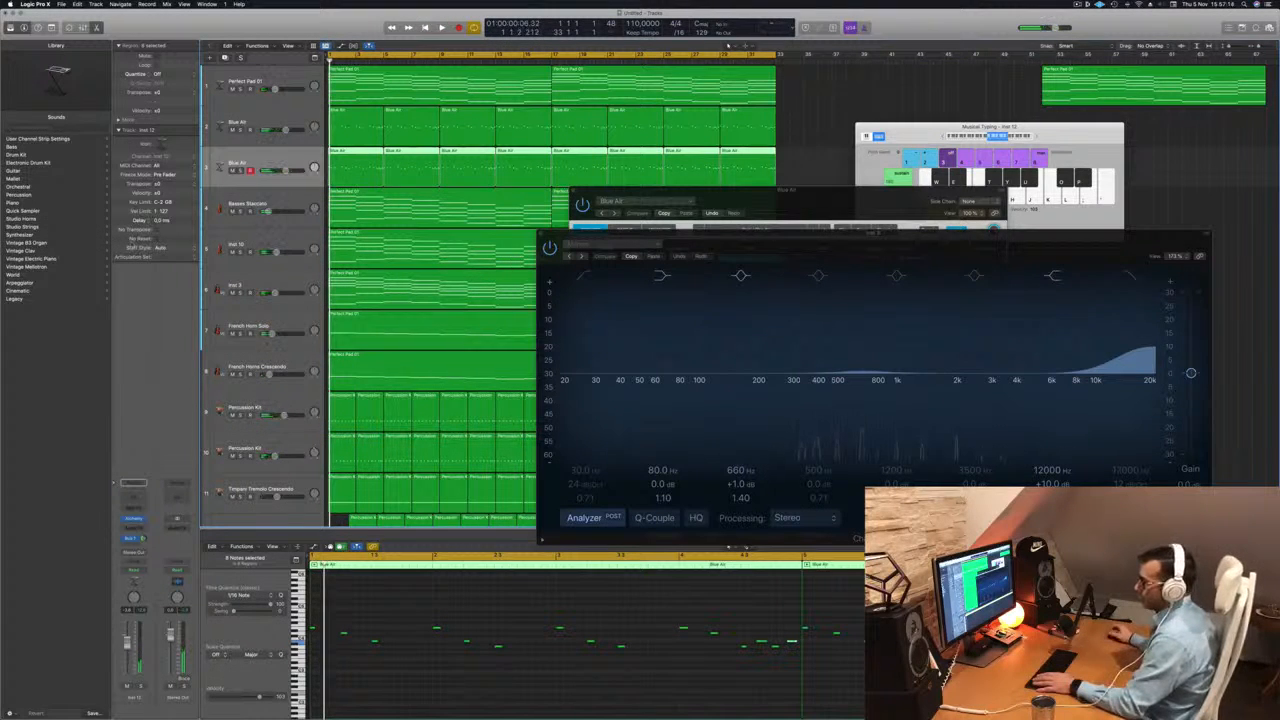
# - Load the Orchestral Strings Cellos patch on the duplicated melody track, set its articulation to Legato, and play it
pyautogui.click(18, 187)
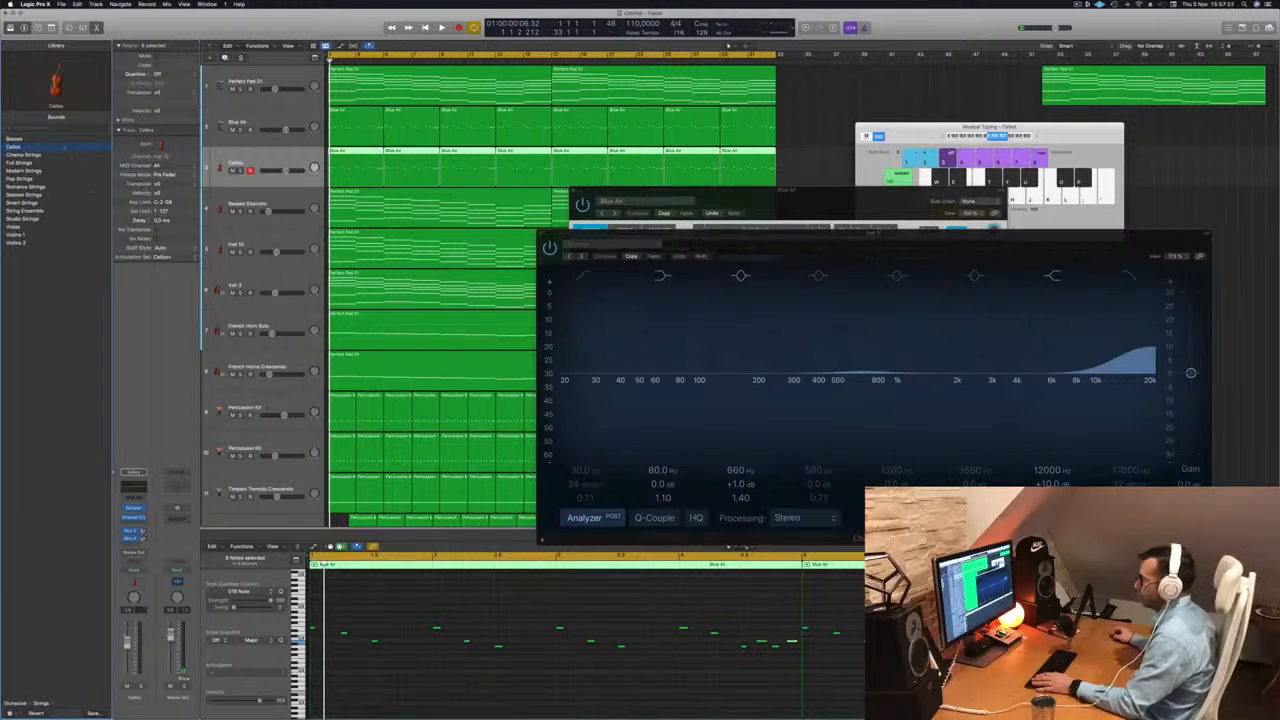
pyautogui.click(480, 667)
pyautogui.press('space')
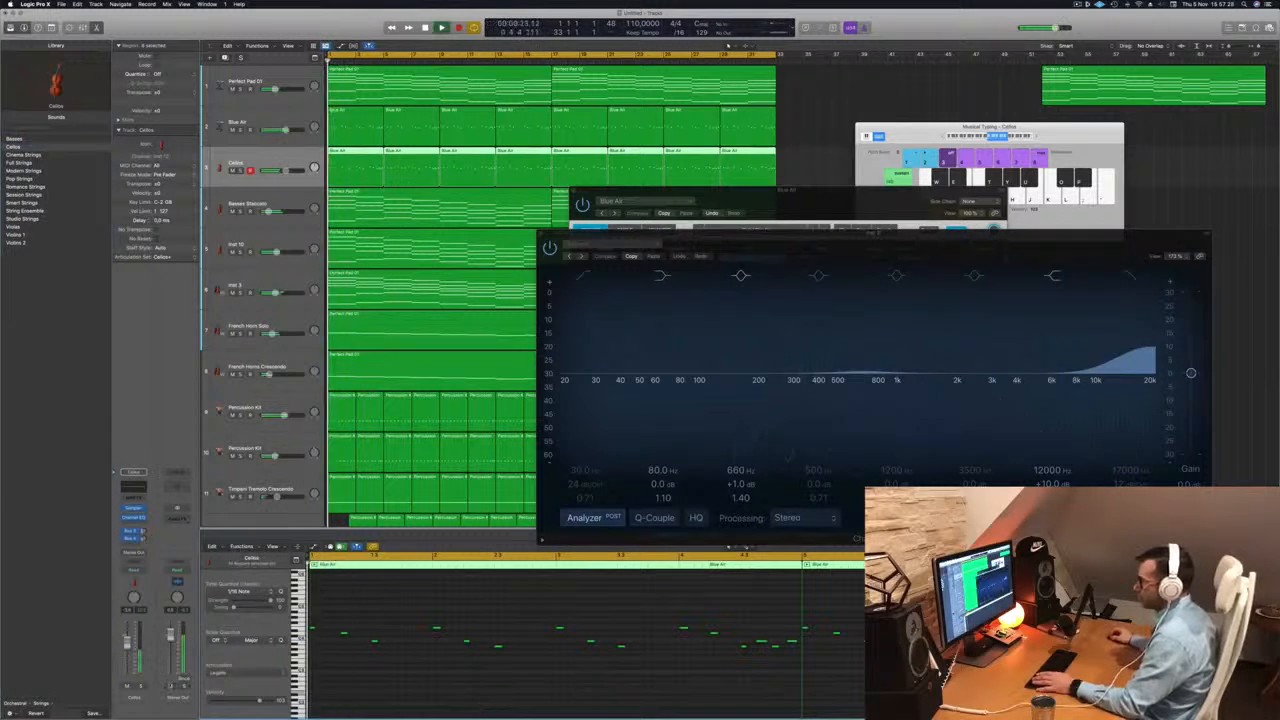
# - Solo the Cellos and Blue Air tracks and play the two melody layers together
pyautogui.hotkey('ctrl', 's')
pyautogui.press('space')
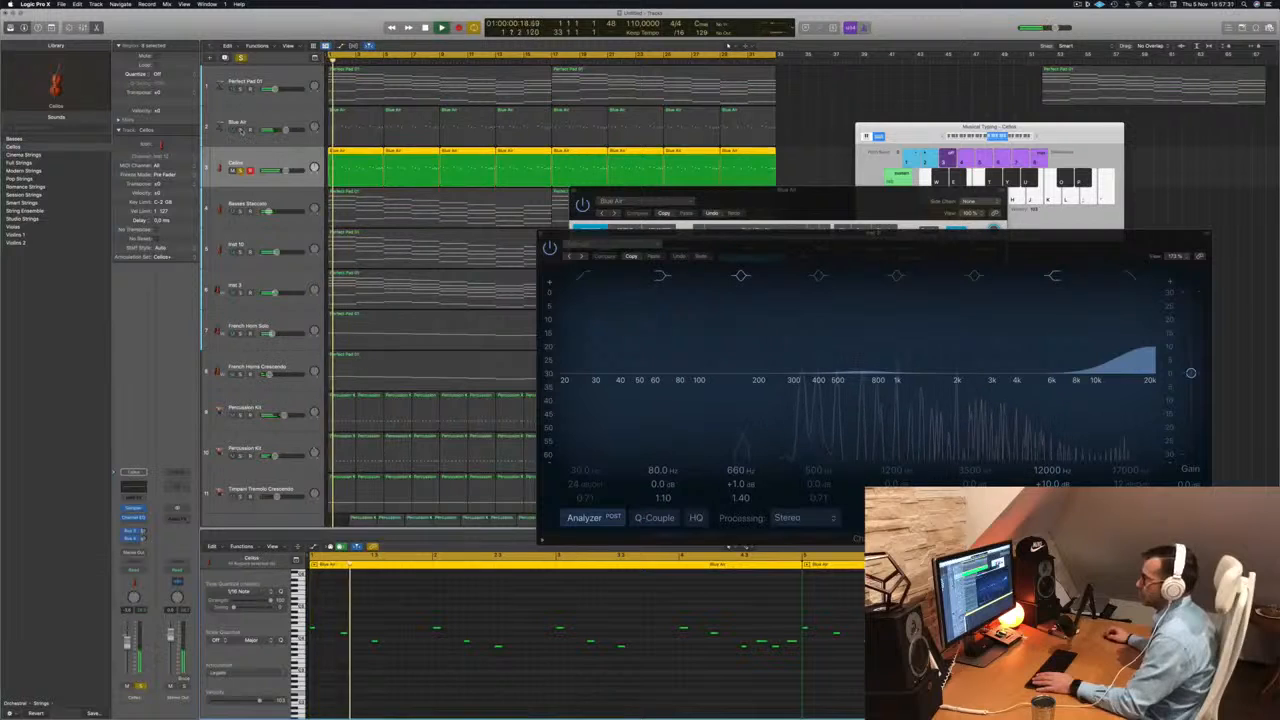
pyautogui.click(240, 130)
pyautogui.press('space')
pyautogui.press('space')
# - Select all notes of the Cellos melody, transpose them down three octaves, and listen from the start
pyautogui.click(560, 651)
pyautogui.press('super+a')
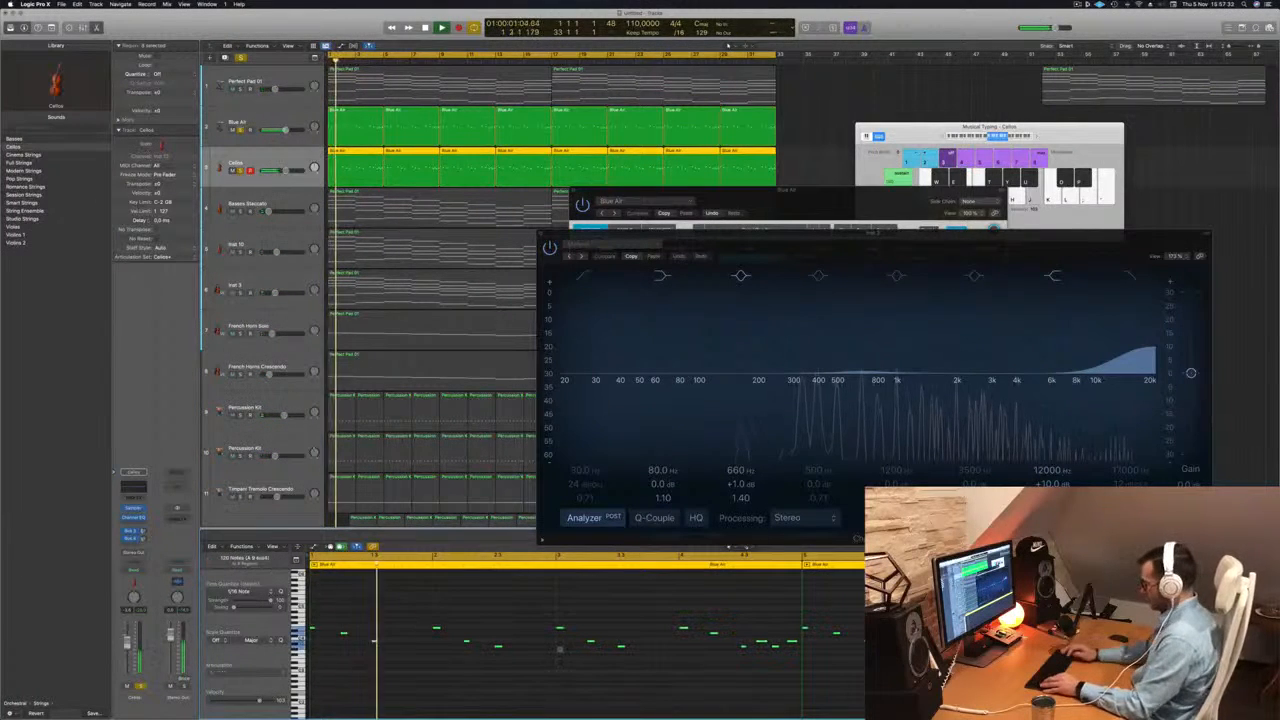
pyautogui.hotkey('shift', 'alt', 'Down')
pyautogui.hotkey('shift', 'alt', 'Down')
pyautogui.hotkey('shift', 'alt', 'Down')
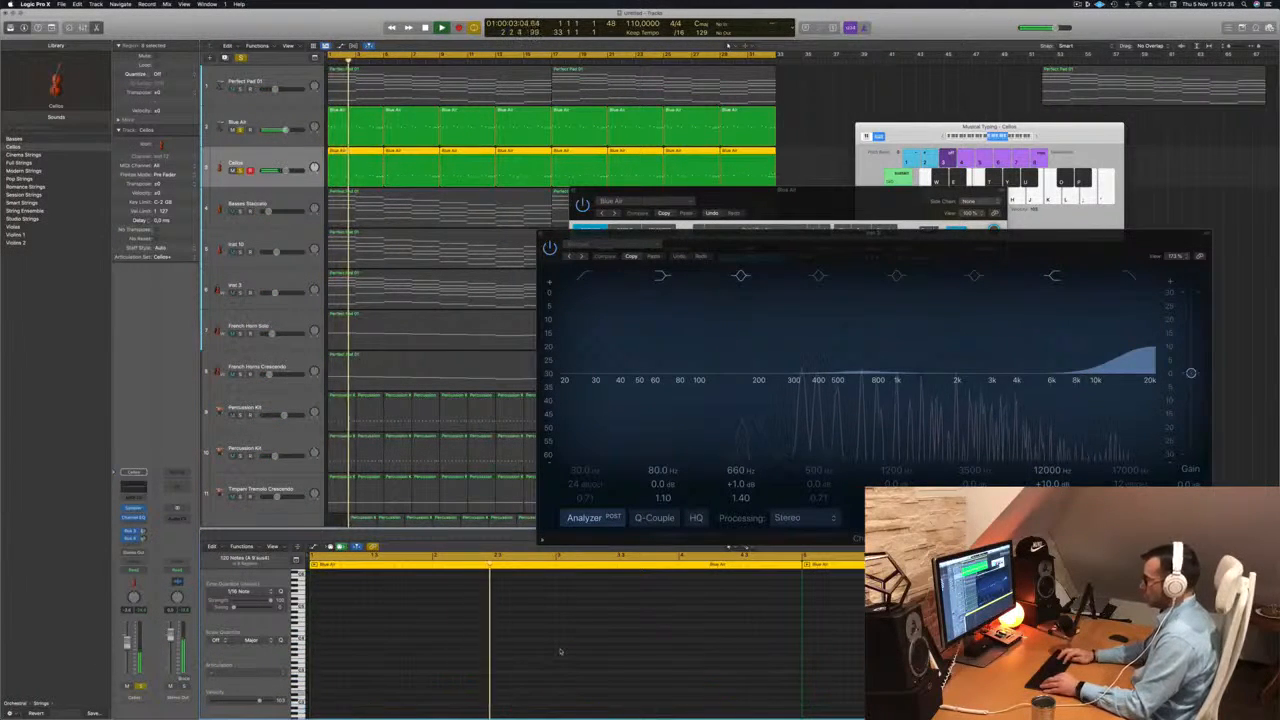
pyautogui.press('space')
pyautogui.press('space')
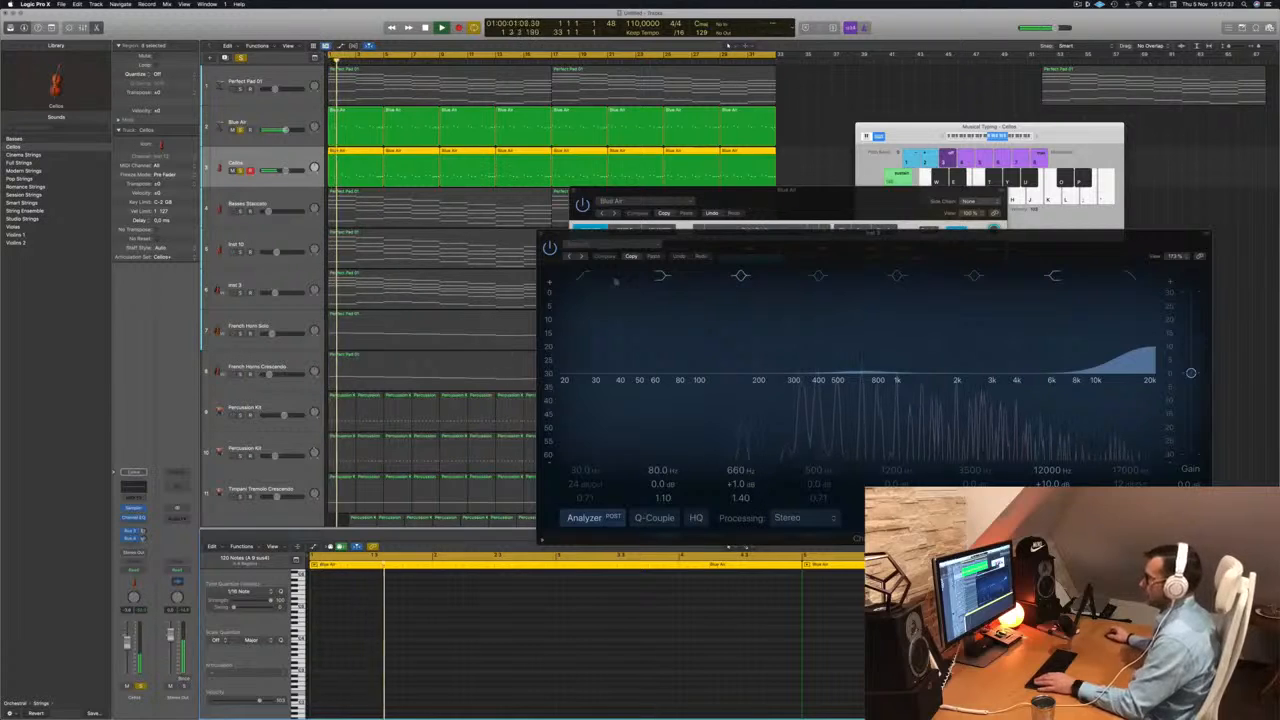
# - Move the EQ window aside and replace the Cellos track's instrument with a stereo Studio Strings plug-in
pyautogui.moveTo(821, 244)
pyautogui.mouseDown()
pyautogui.moveTo(858, 89)
pyautogui.moveTo(907, 111)
pyautogui.moveTo(763, 223)
pyautogui.moveTo(831, 222)
pyautogui.mouseUp()
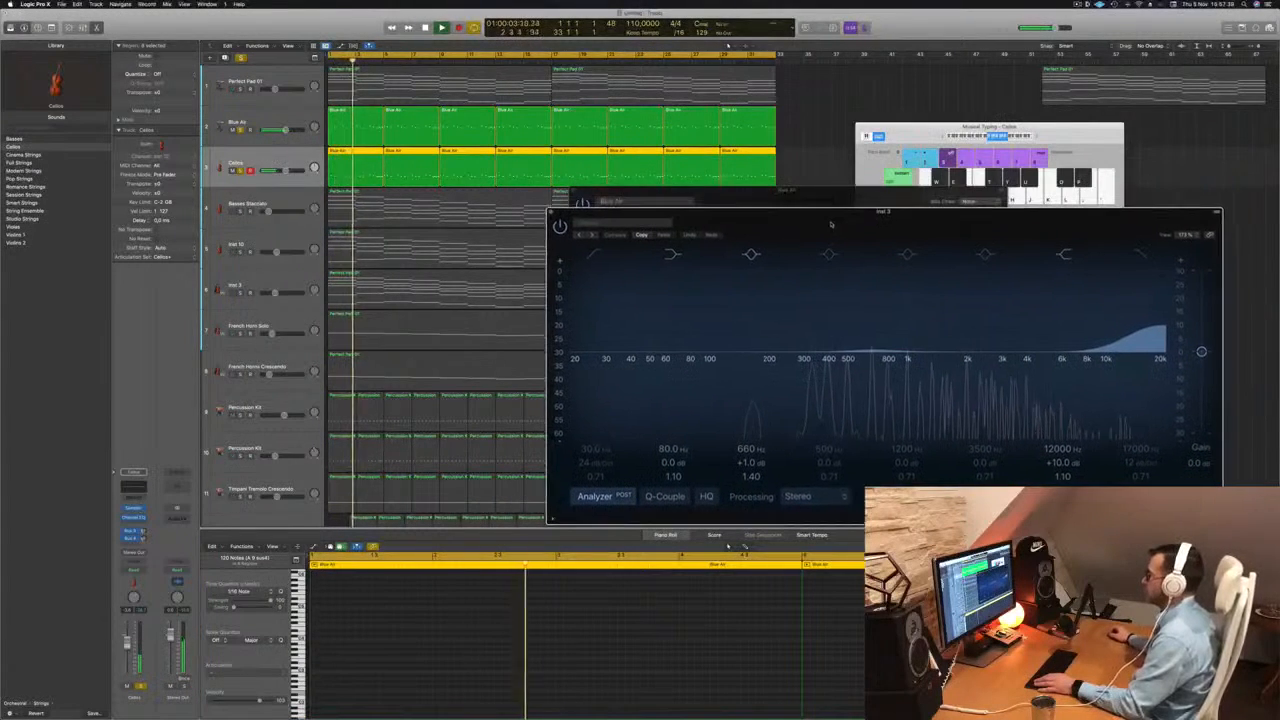
pyautogui.click(278, 157)
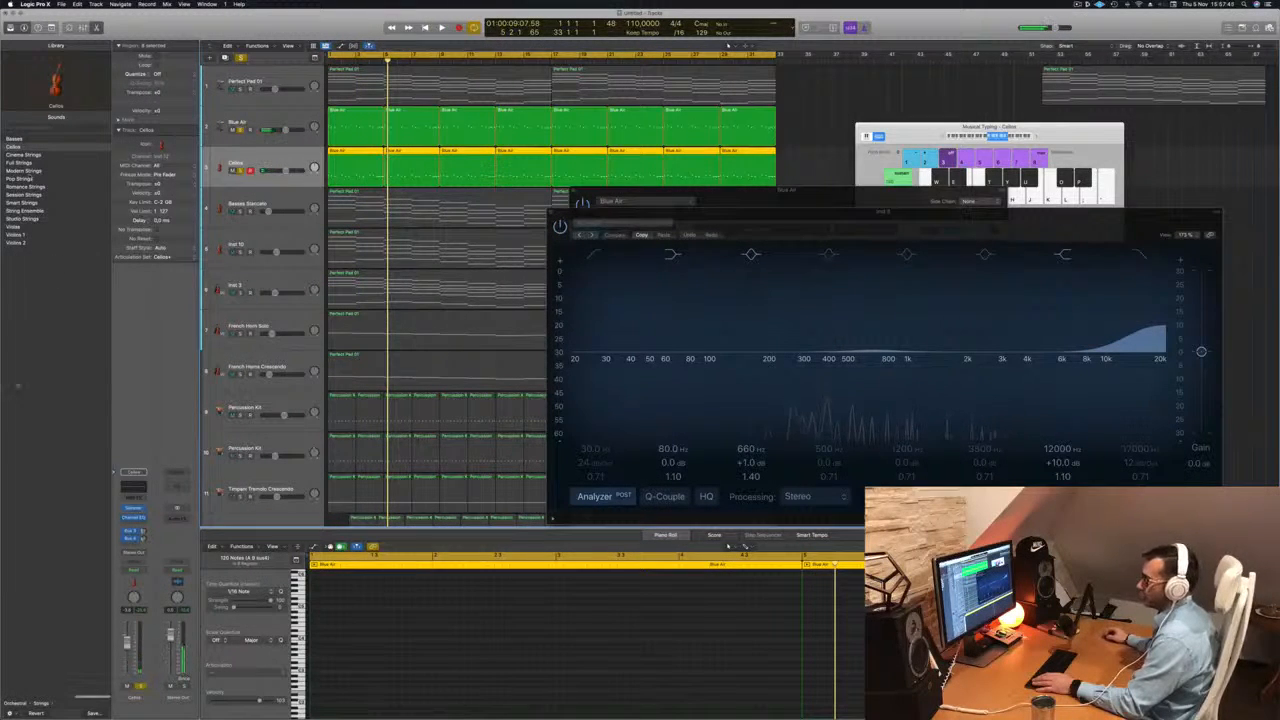
pyautogui.click(17, 704)
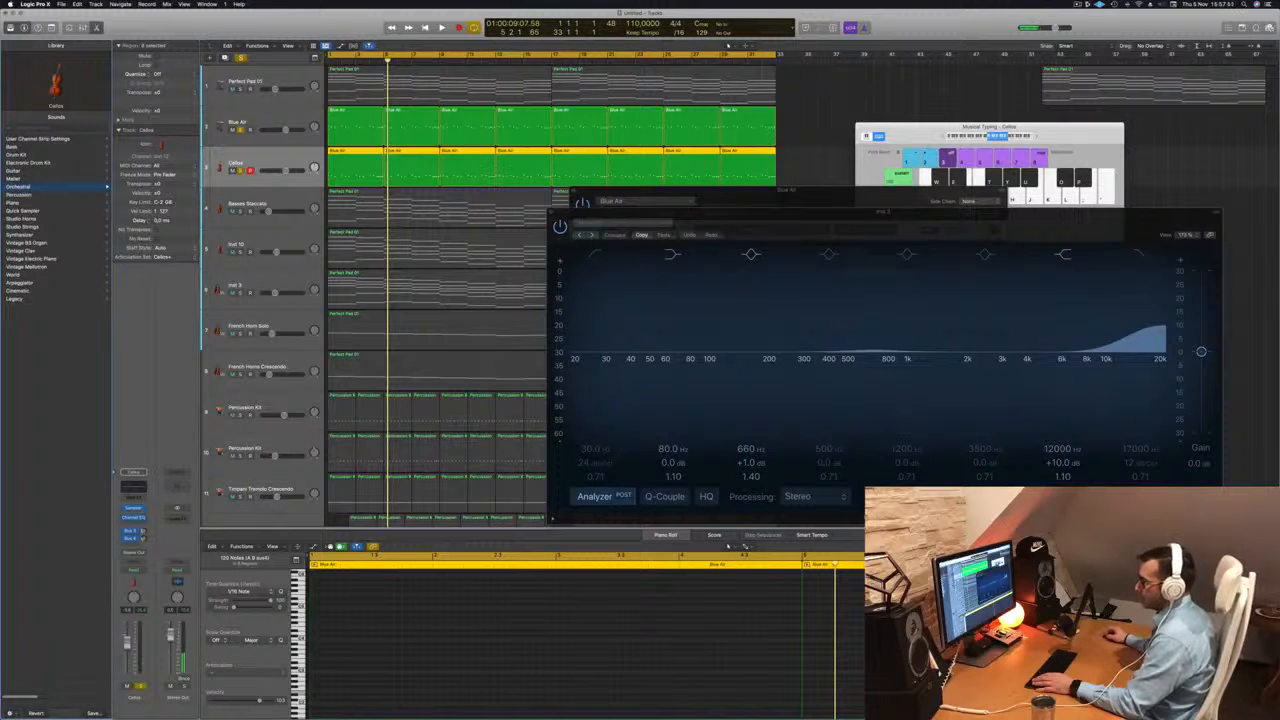
pyautogui.click(134, 508)
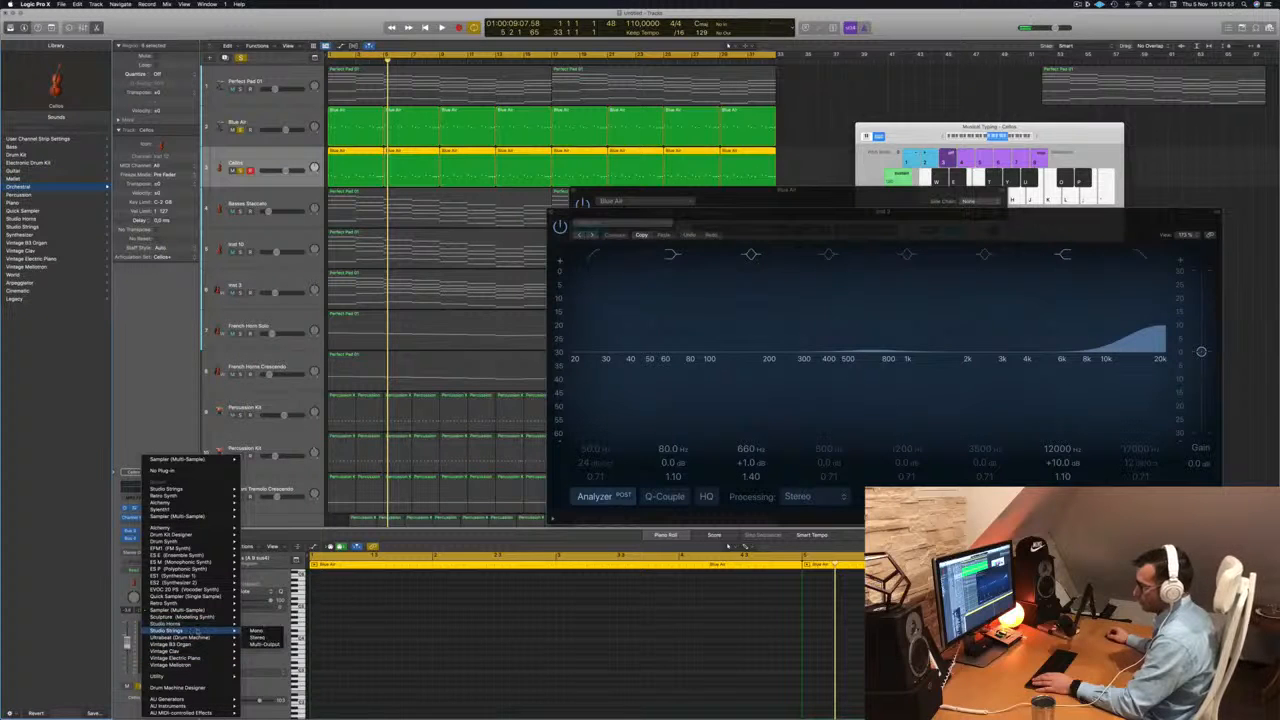
pyautogui.click(257, 637)
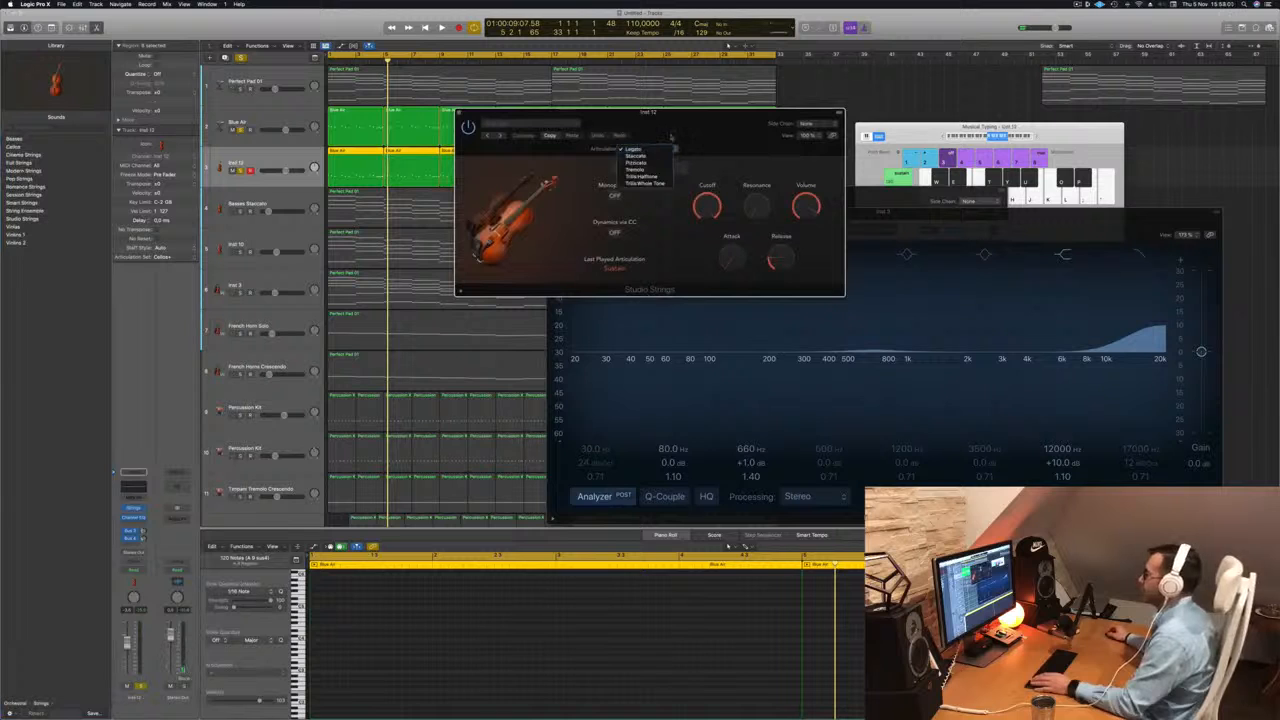
# - Load the Studio Cellos single-instrument preset in the Studio Strings plug-in and check its articulation options
pyautogui.click(671, 137)
pyautogui.click(537, 124)
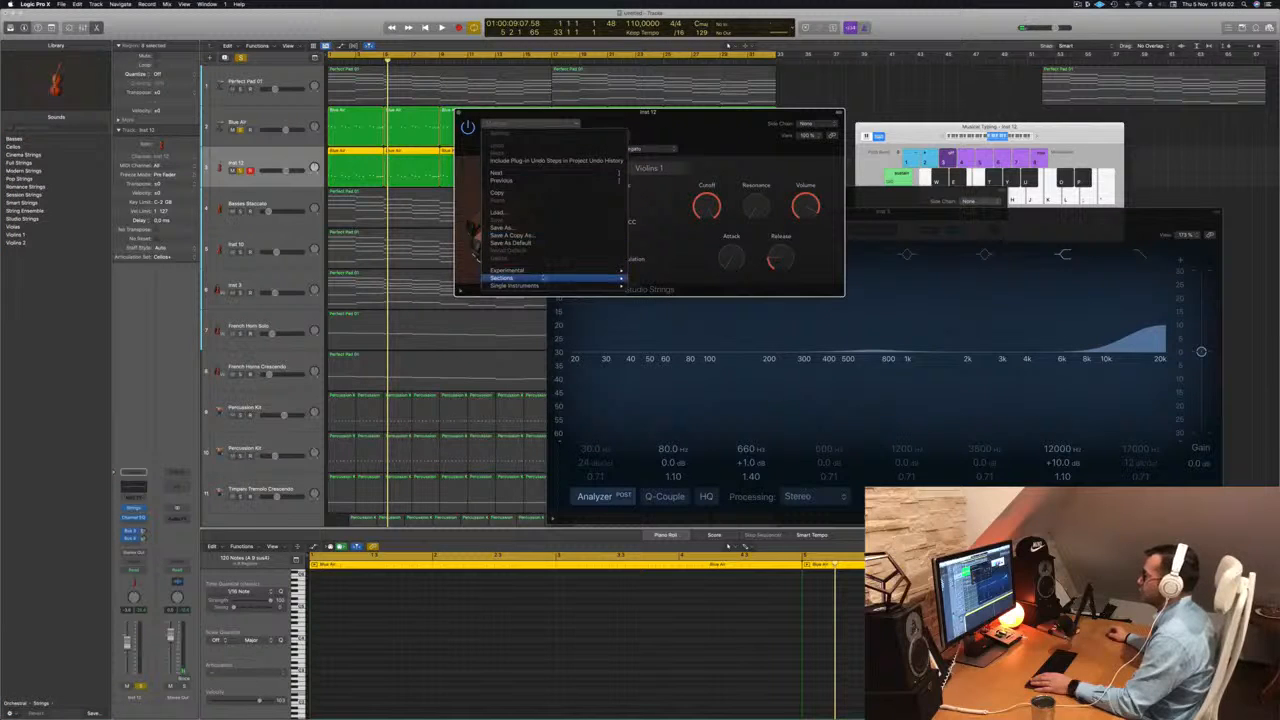
pyautogui.moveTo(555, 271)
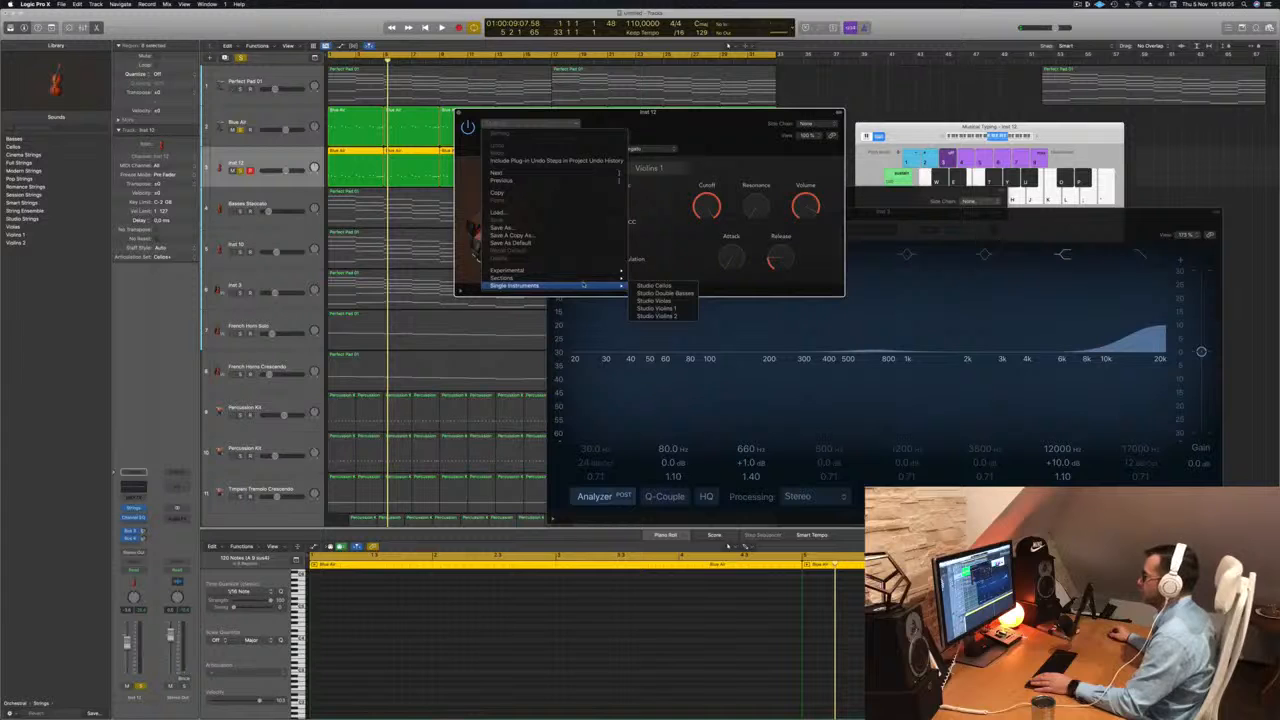
pyautogui.click(643, 286)
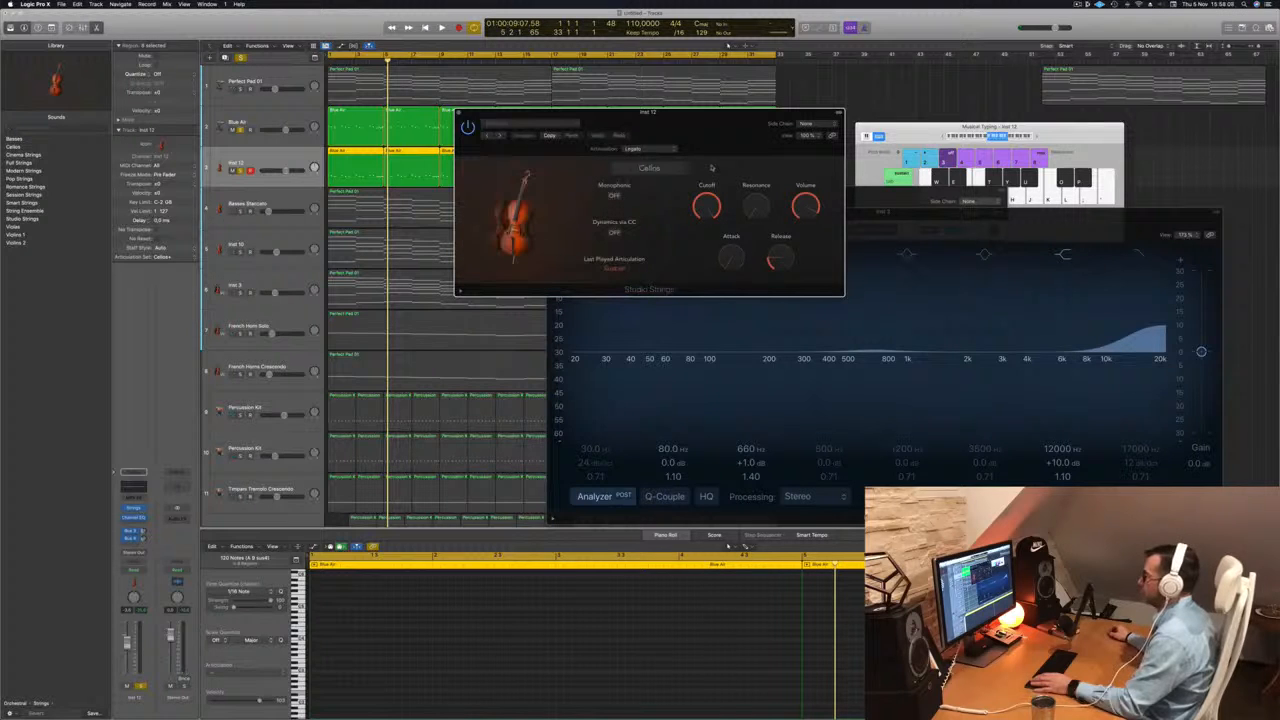
pyautogui.click(663, 149)
pyautogui.click(601, 146)
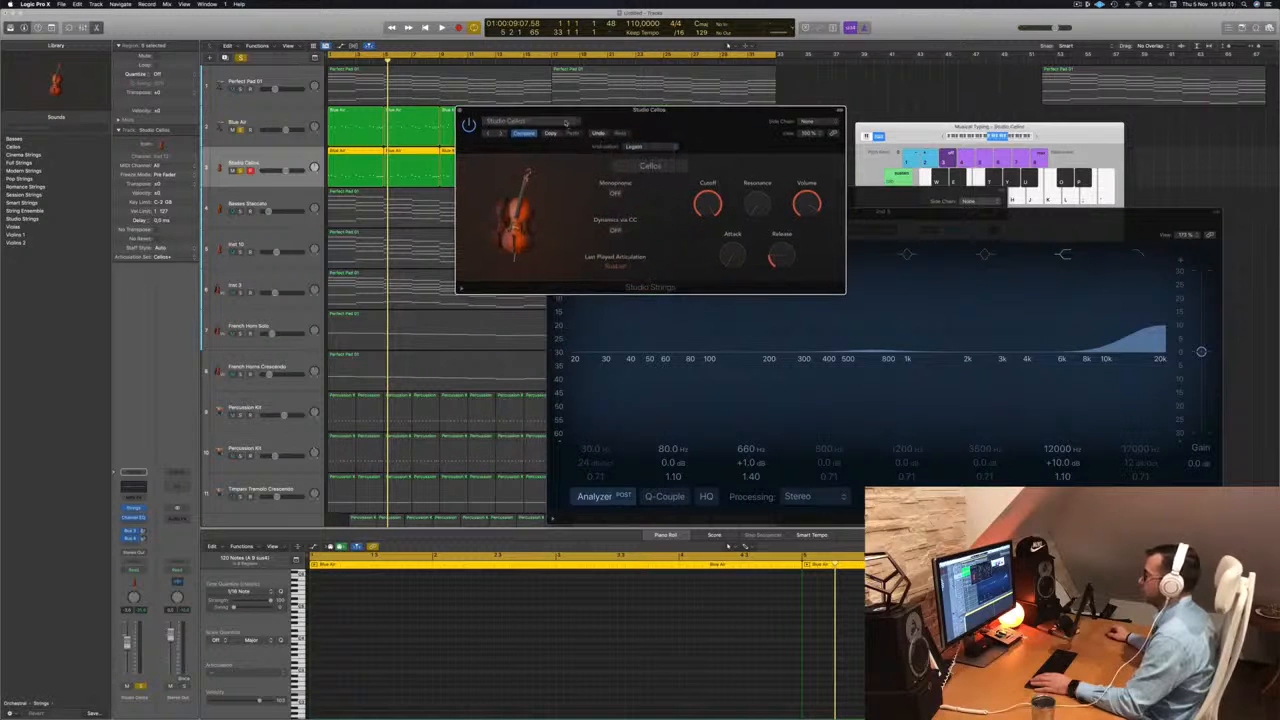
# - Load the Studio Double Basses preset in the Studio Strings plug-in and set its articulation to Pizzicato
pyautogui.click(567, 123)
pyautogui.moveTo(596, 269)
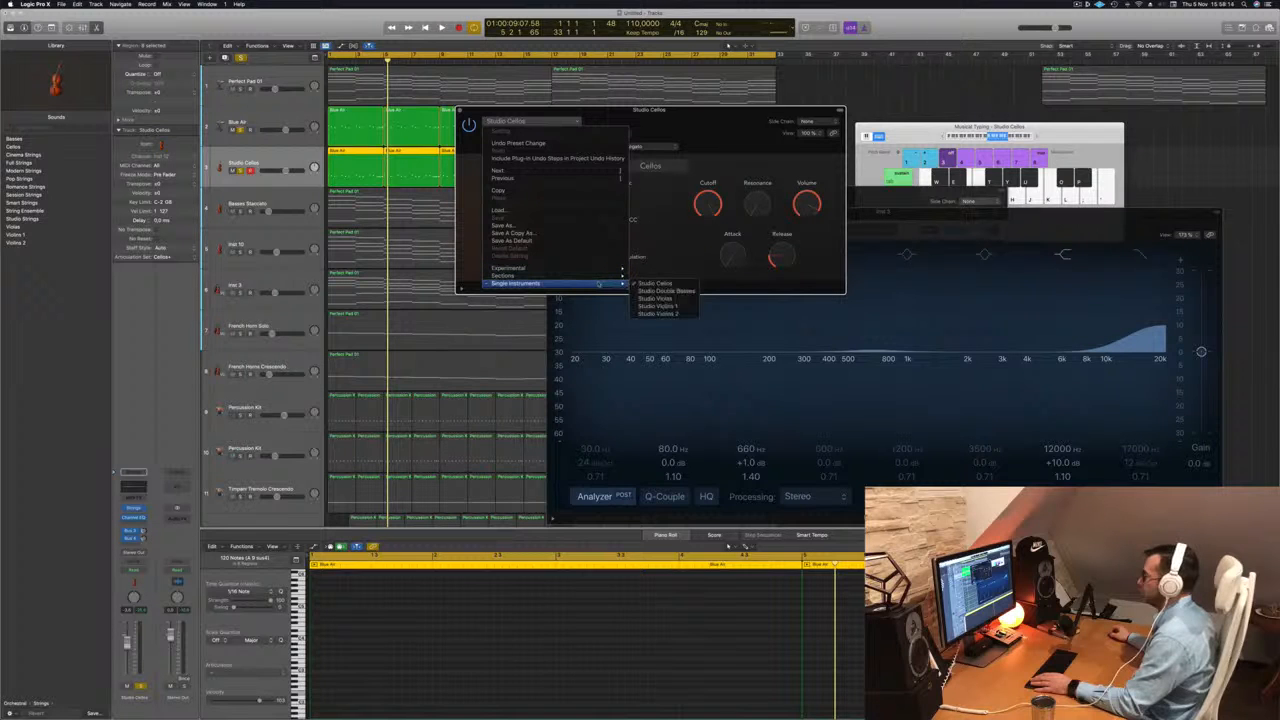
pyautogui.click(683, 293)
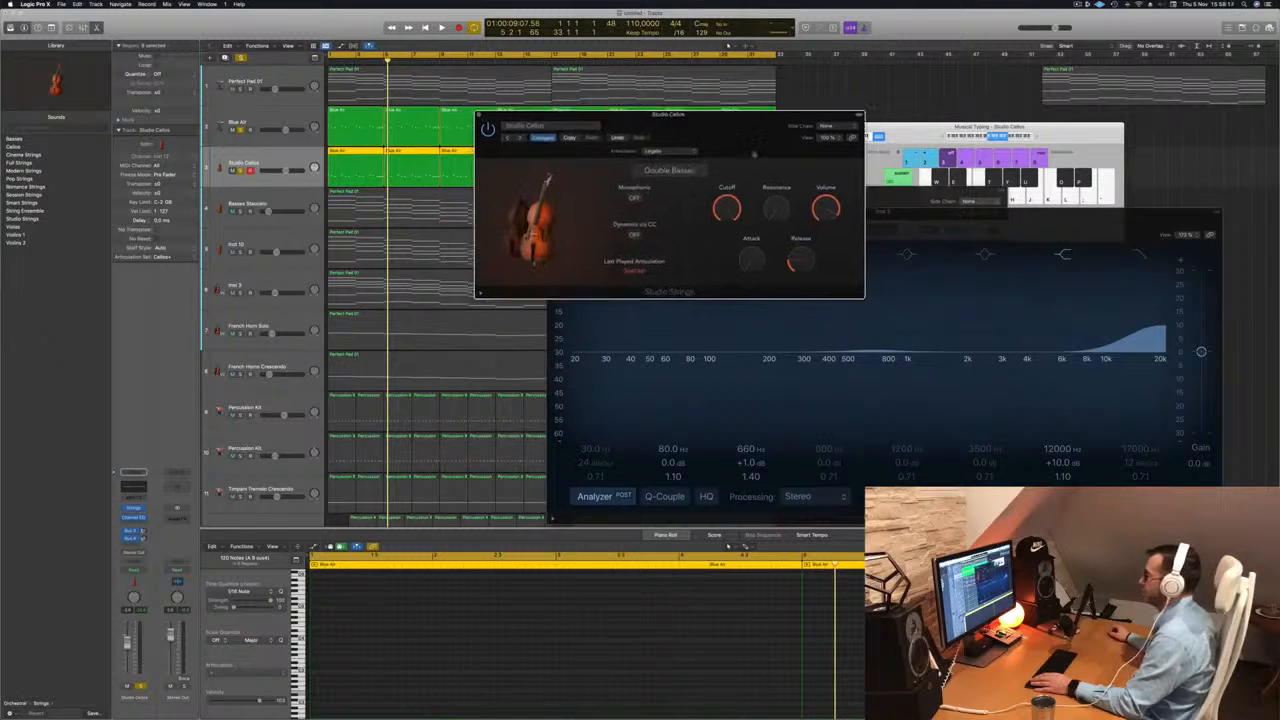
pyautogui.click(758, 218)
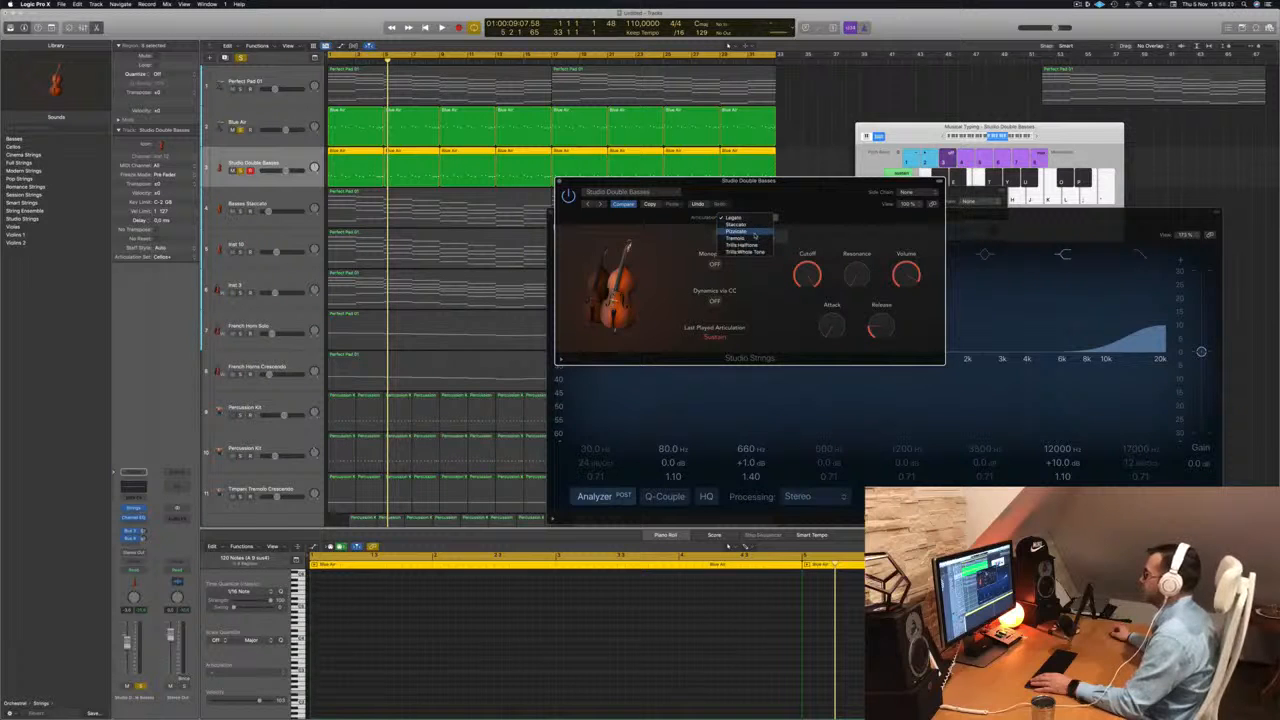
pyautogui.click(754, 234)
# - Move the plug-in window aside and play the soloed Double Basses and Blue Air layers from the start
pyautogui.moveTo(777, 200); pyautogui.dragTo(816, 190)
pyautogui.press('Return')
pyautogui.press('space')
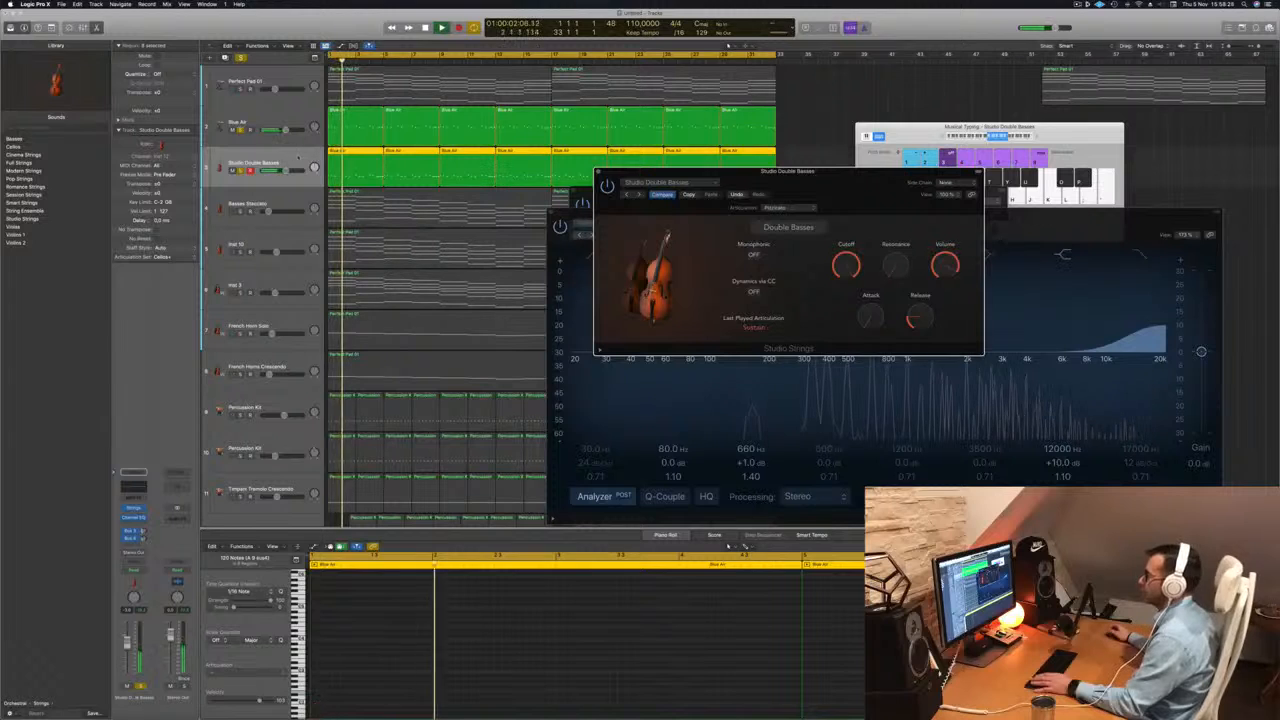
pyautogui.click(830, 181)
pyautogui.moveTo(830, 181); pyautogui.dragTo(805, 239)
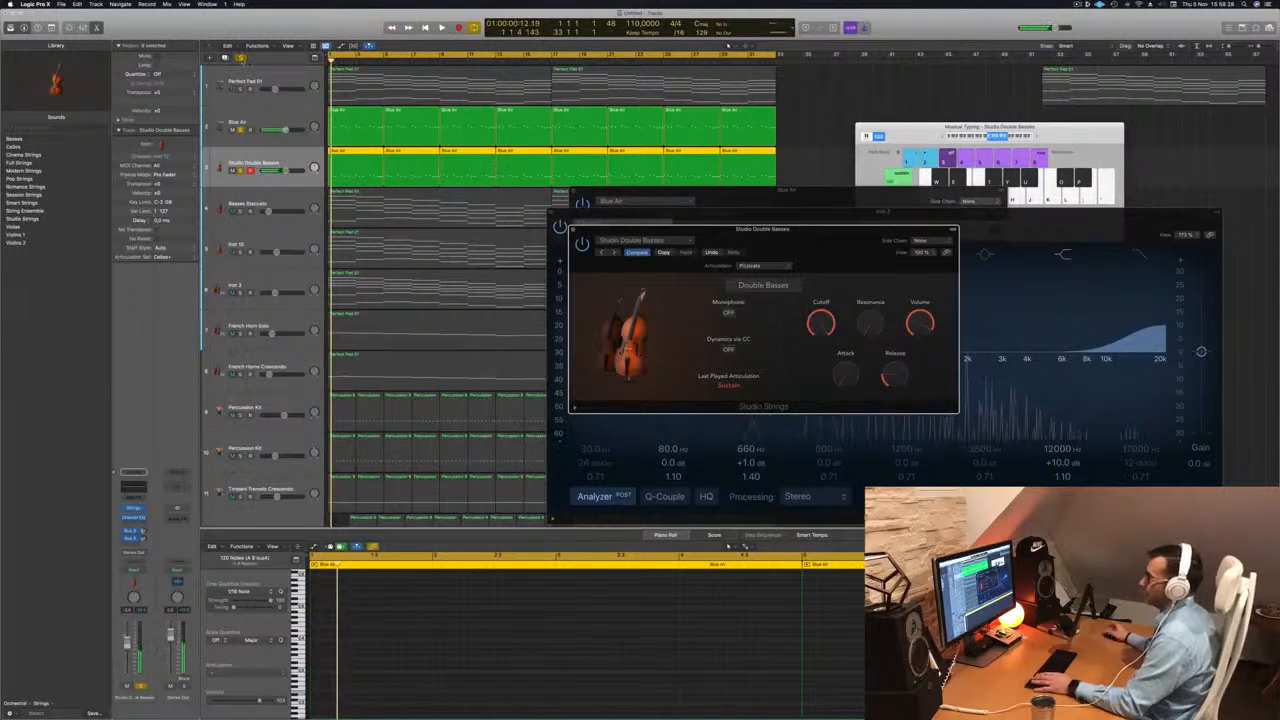
# - Clear all track solos and play the full arrangement with the pizzicato double basses
pyautogui.press('super+a')
pyautogui.press('space')
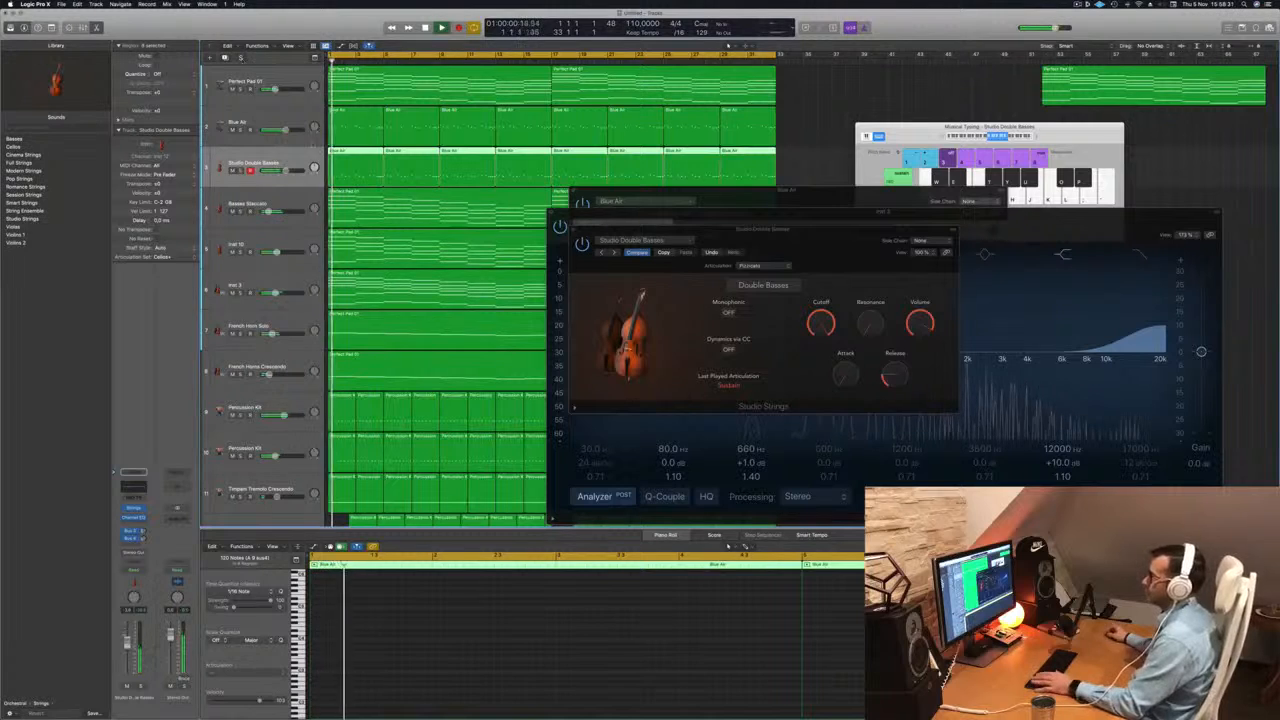
pyautogui.moveTo(756, 241); pyautogui.dragTo(724, 203)
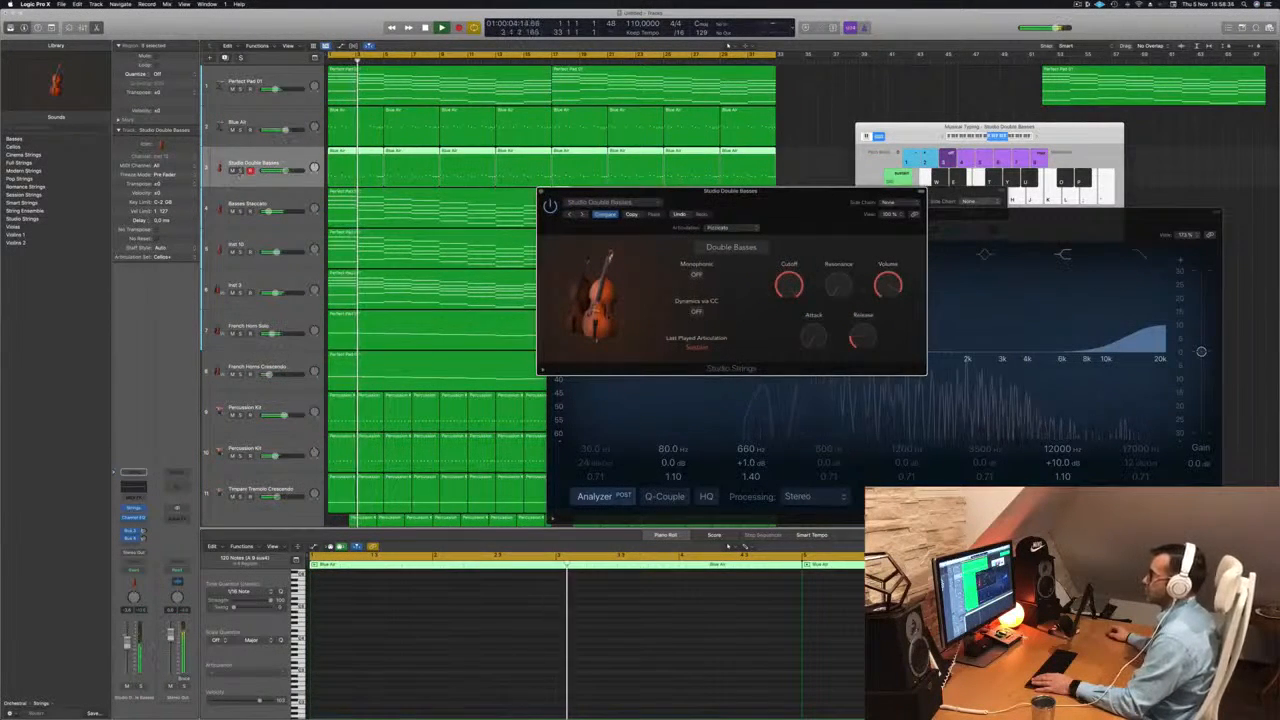
# - Compare the mix with and without the Studio Double Basses, leave that track muted, and close the plug-in windows
pyautogui.click(241, 171)
pyautogui.click(241, 171)
pyautogui.click(233, 171)
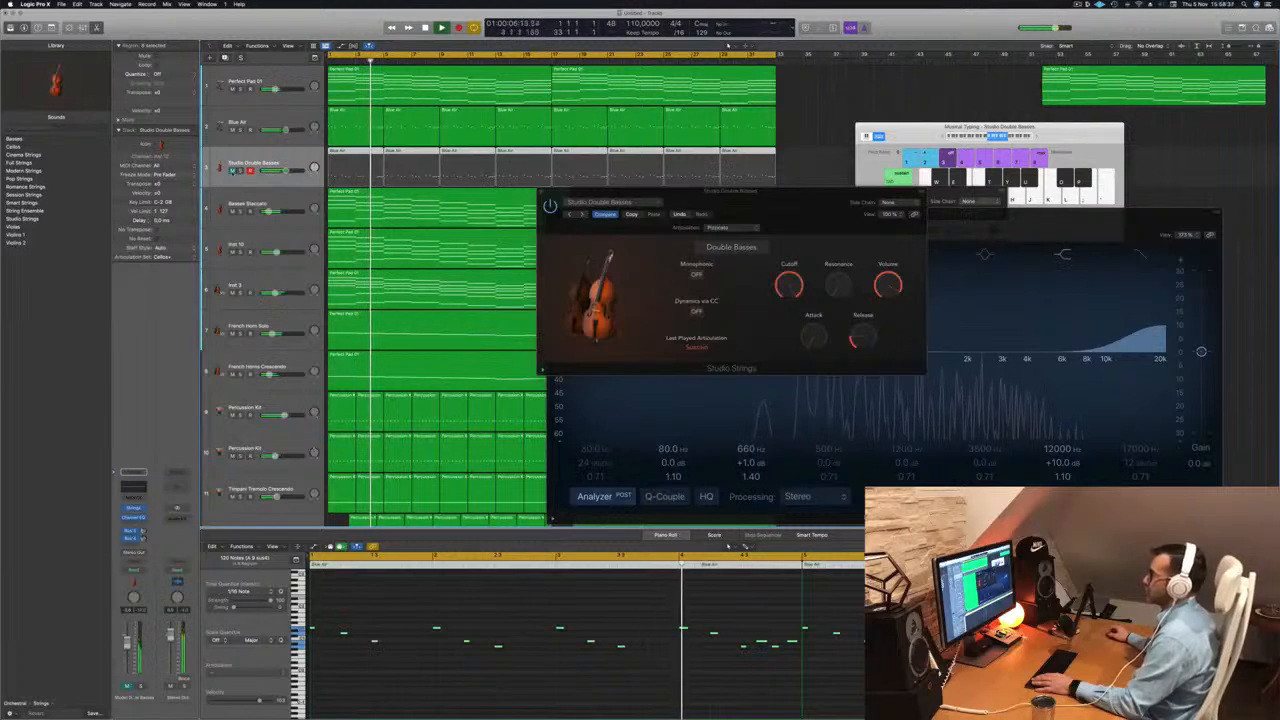
pyautogui.click(233, 171)
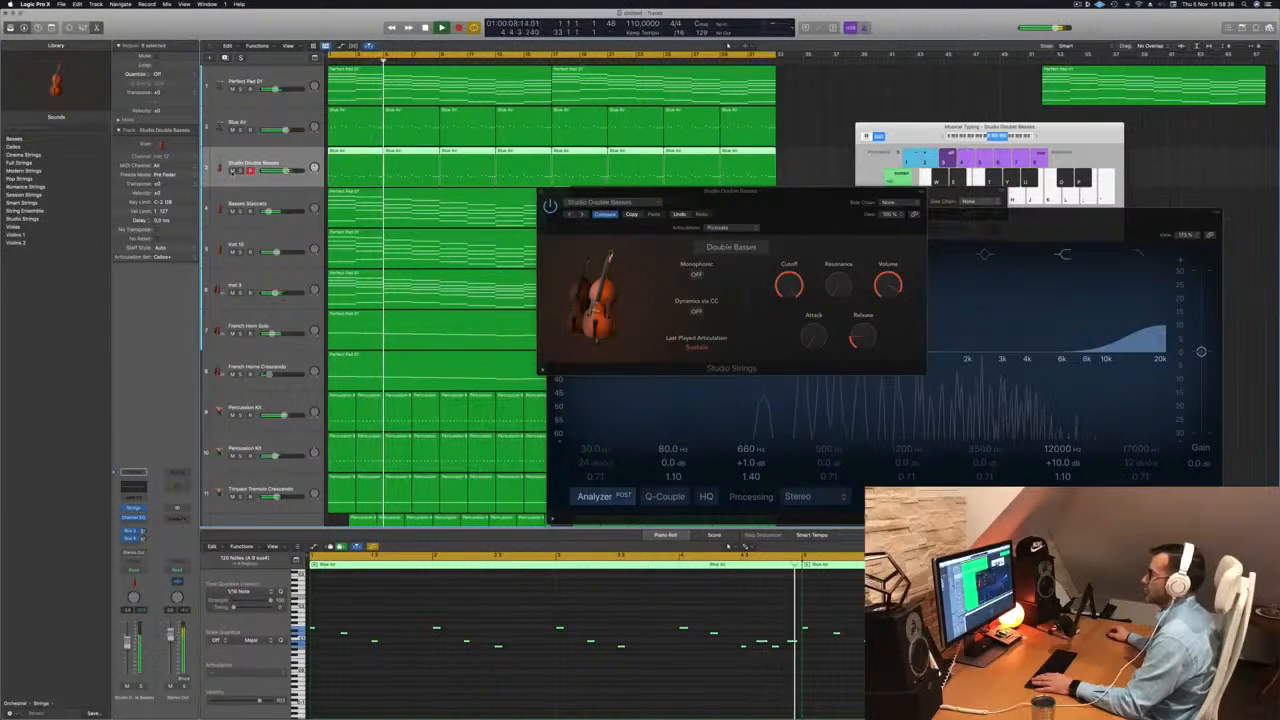
pyautogui.click(233, 171)
pyautogui.click(542, 191)
pyautogui.press('Return')
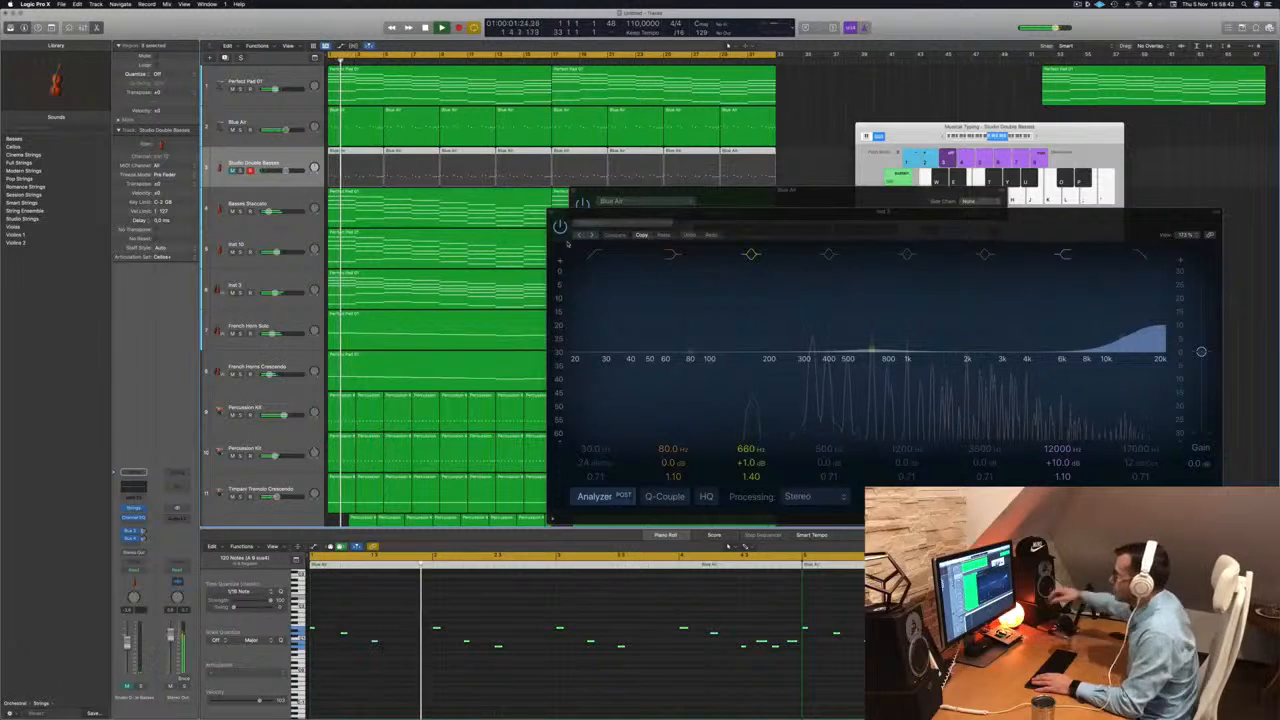
pyautogui.press('Return')
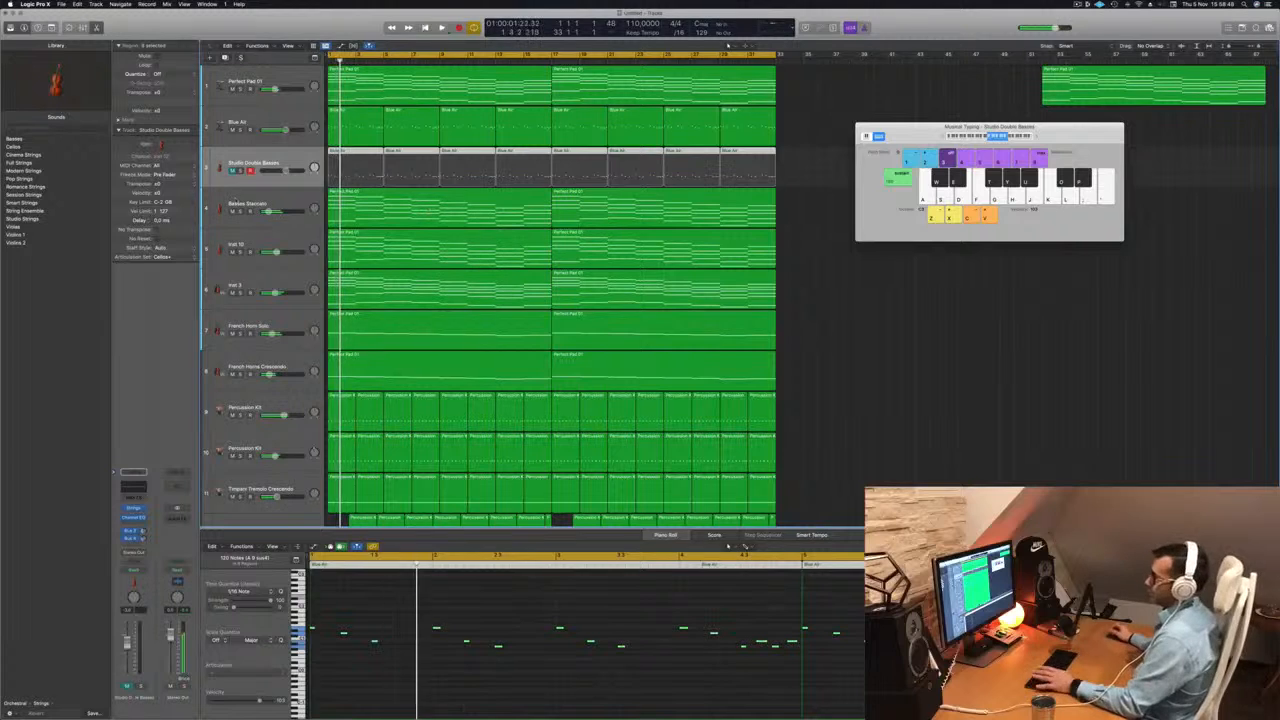
# - Solo the Basses Staccato track to hear it alone, then clear the solo and restart from the beginning
pyautogui.click(258, 203)
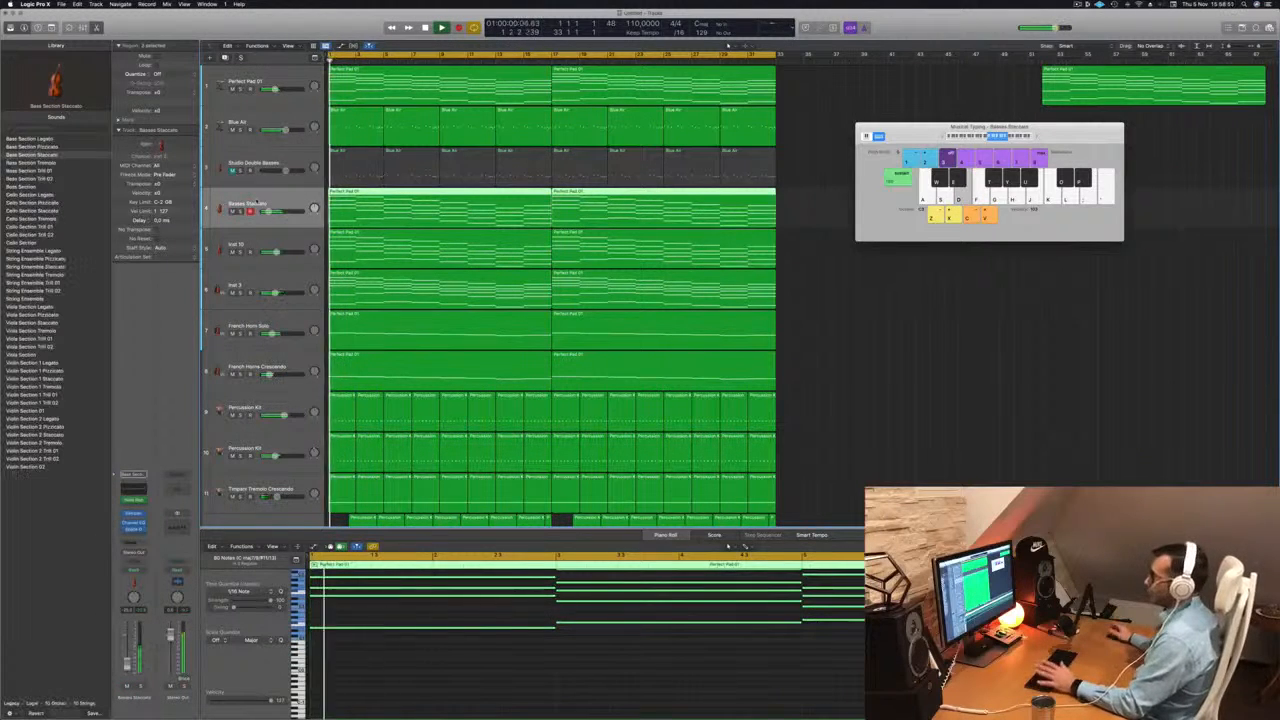
pyautogui.press('s')
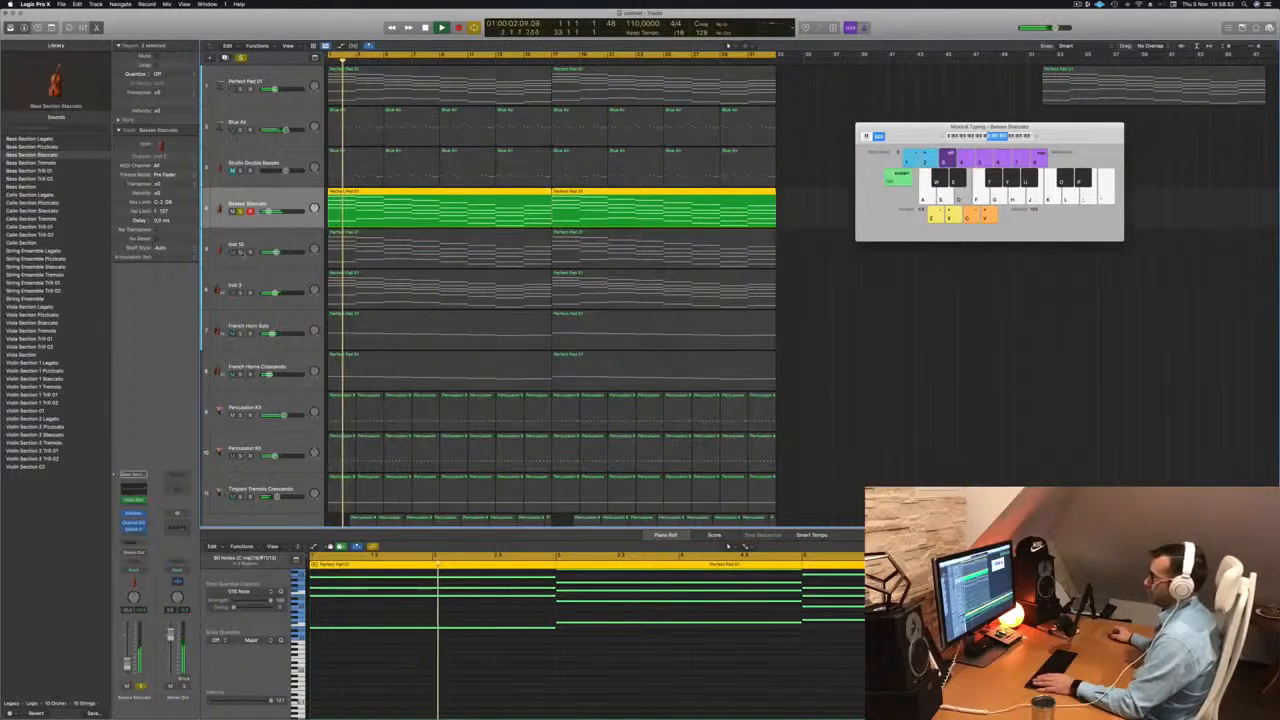
pyautogui.press('s')
pyautogui.press('Return')
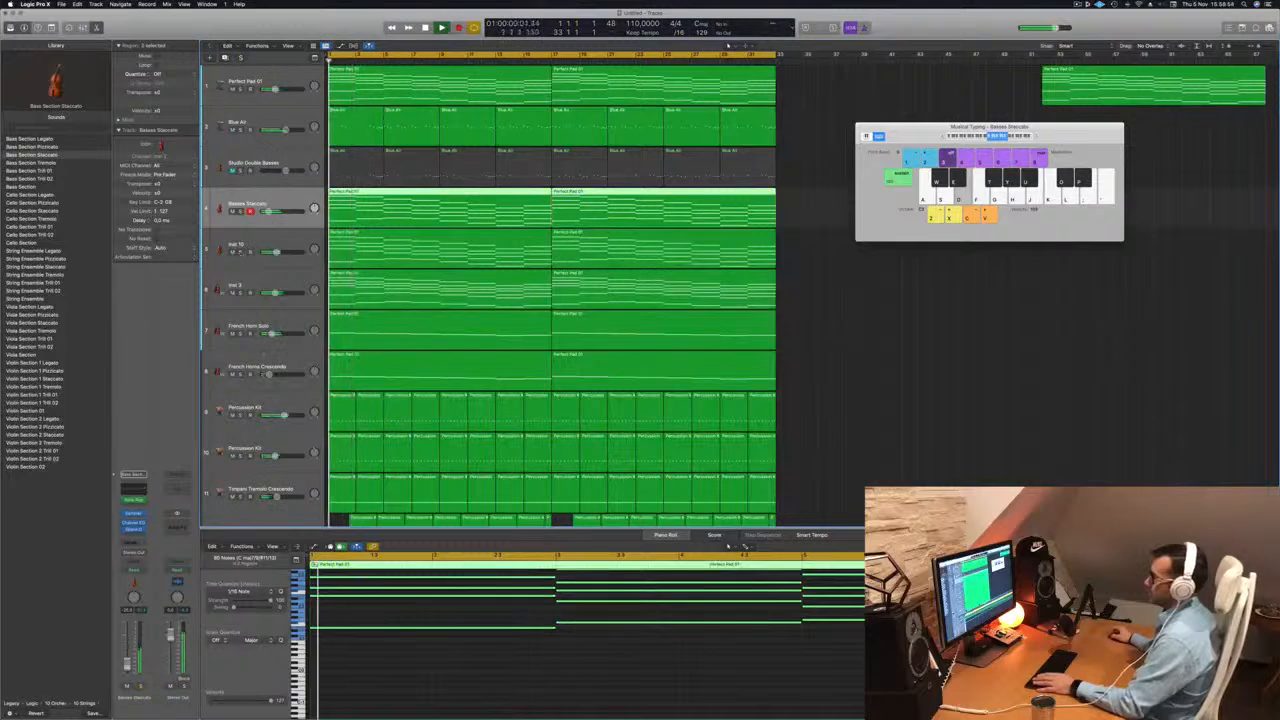
# - Solo the Inst 3, French Horn Solo and French Horns Crescendo tracks during playback, leaving Inst 10 out
pyautogui.press('Down')
pyautogui.press('s')
pyautogui.press('Down')
pyautogui.press('s')
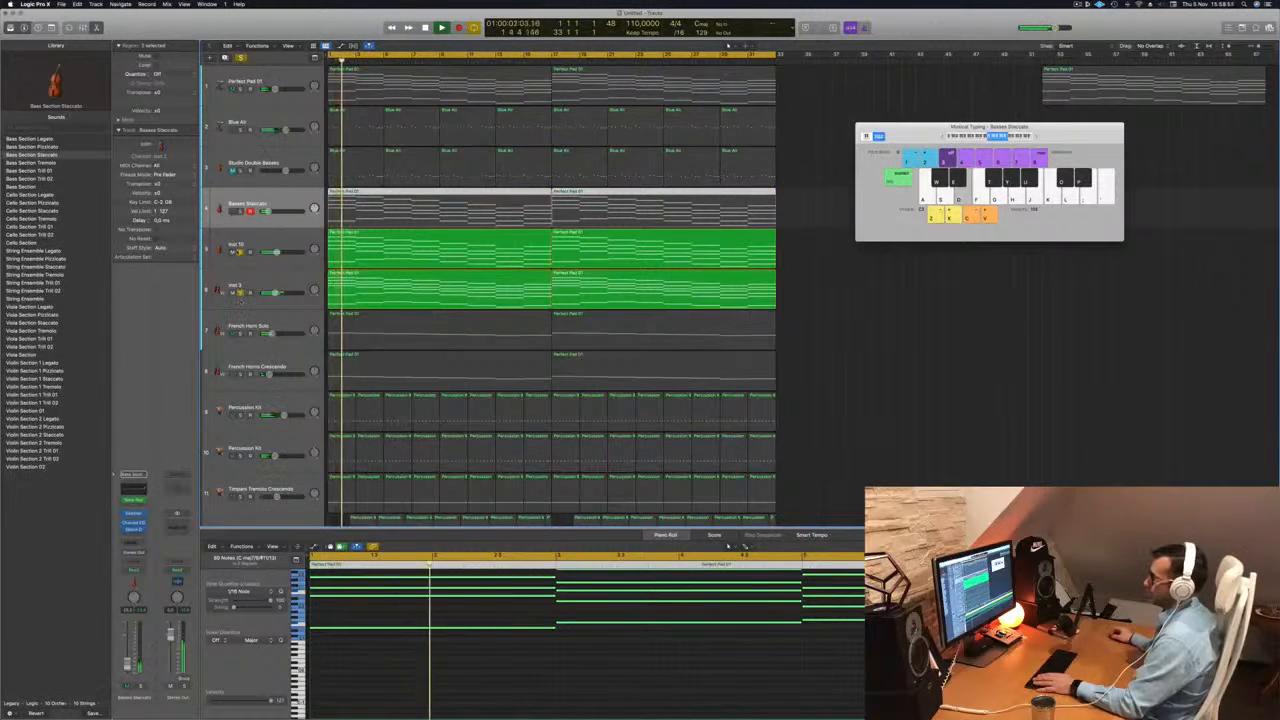
pyautogui.click(240, 253)
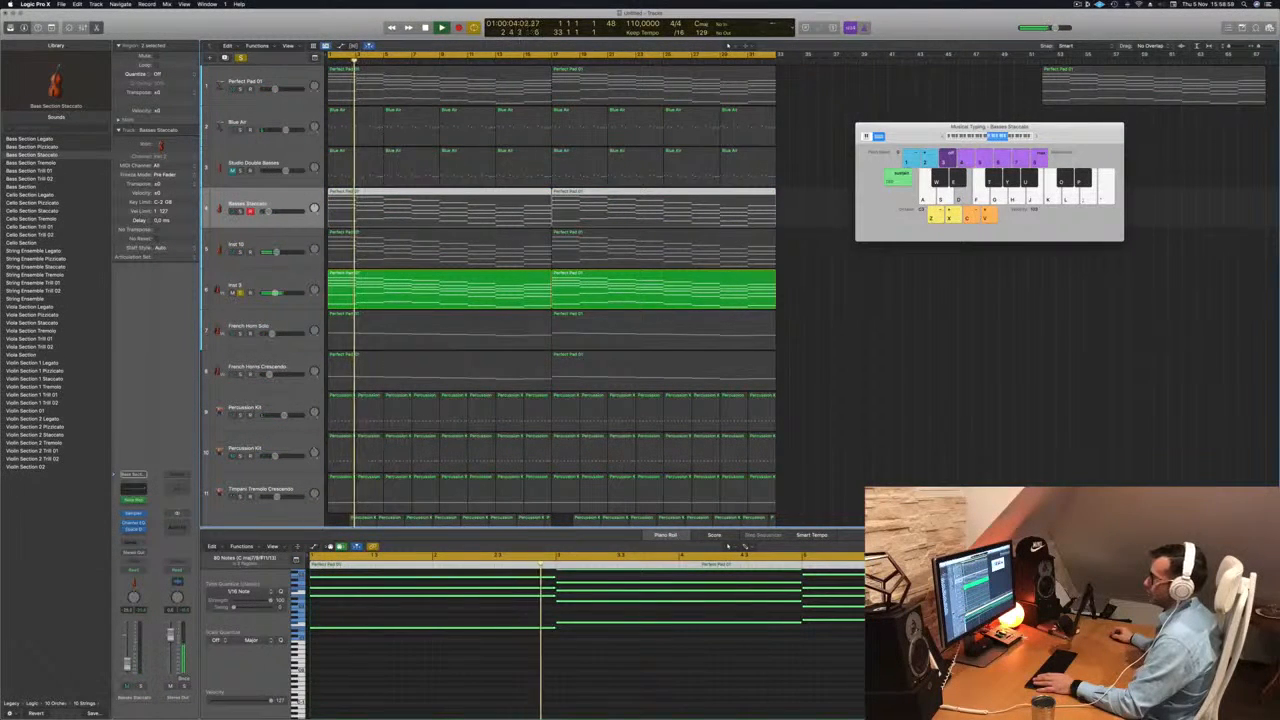
pyautogui.click(240, 334)
pyautogui.click(240, 374)
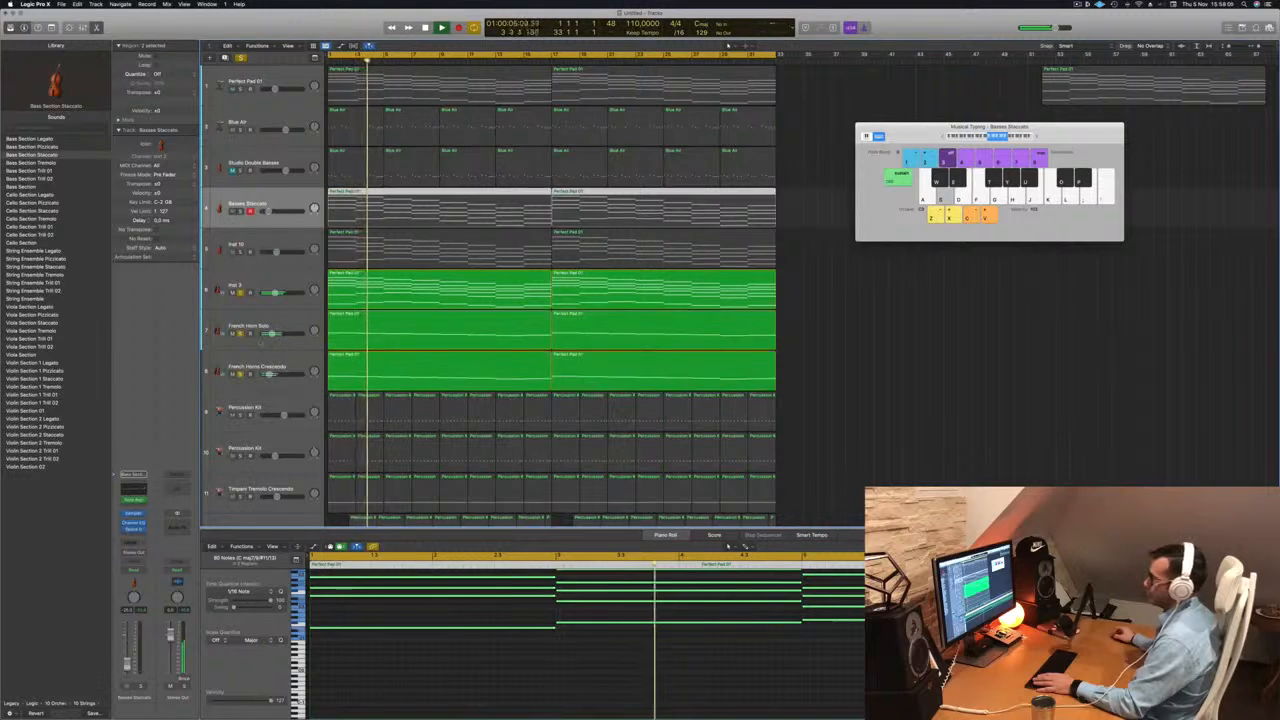
pyautogui.scroll(-1, 277, 265)
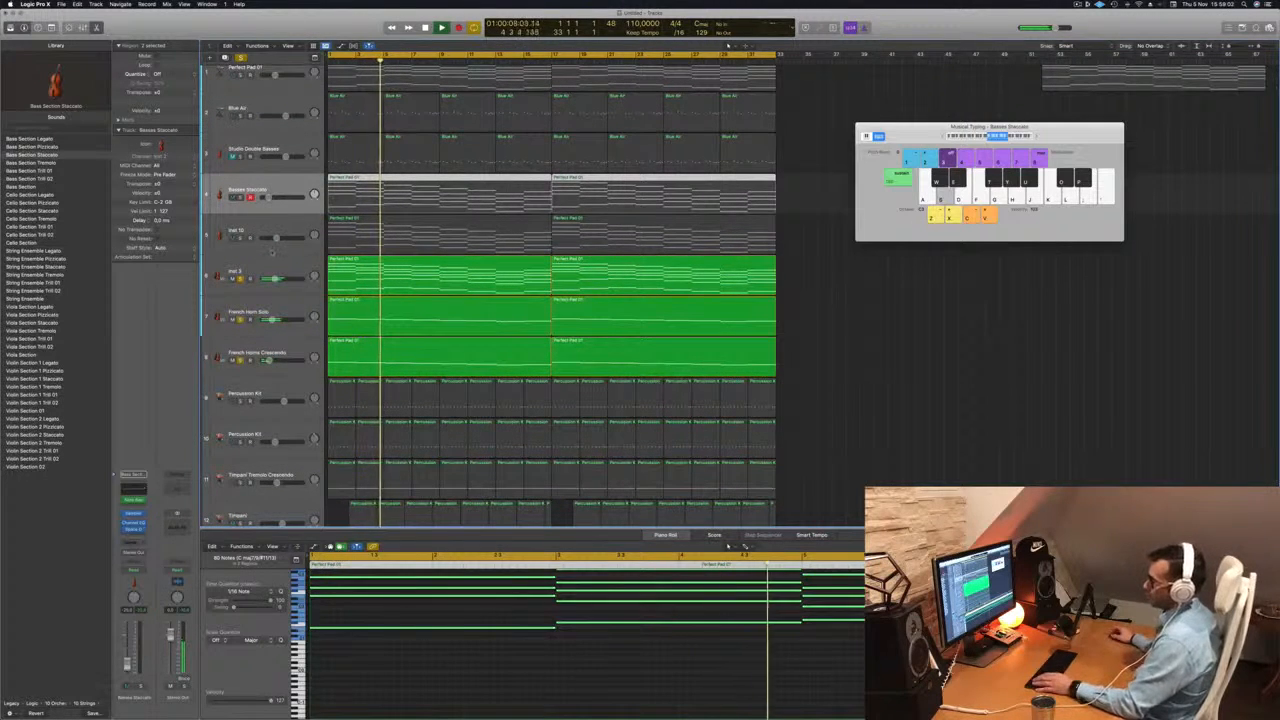
# - Close Musical Typing, open the mixer, and route the output of the selected Inst 3 and French horn channels to Bus 8
pyautogui.press('super+k')
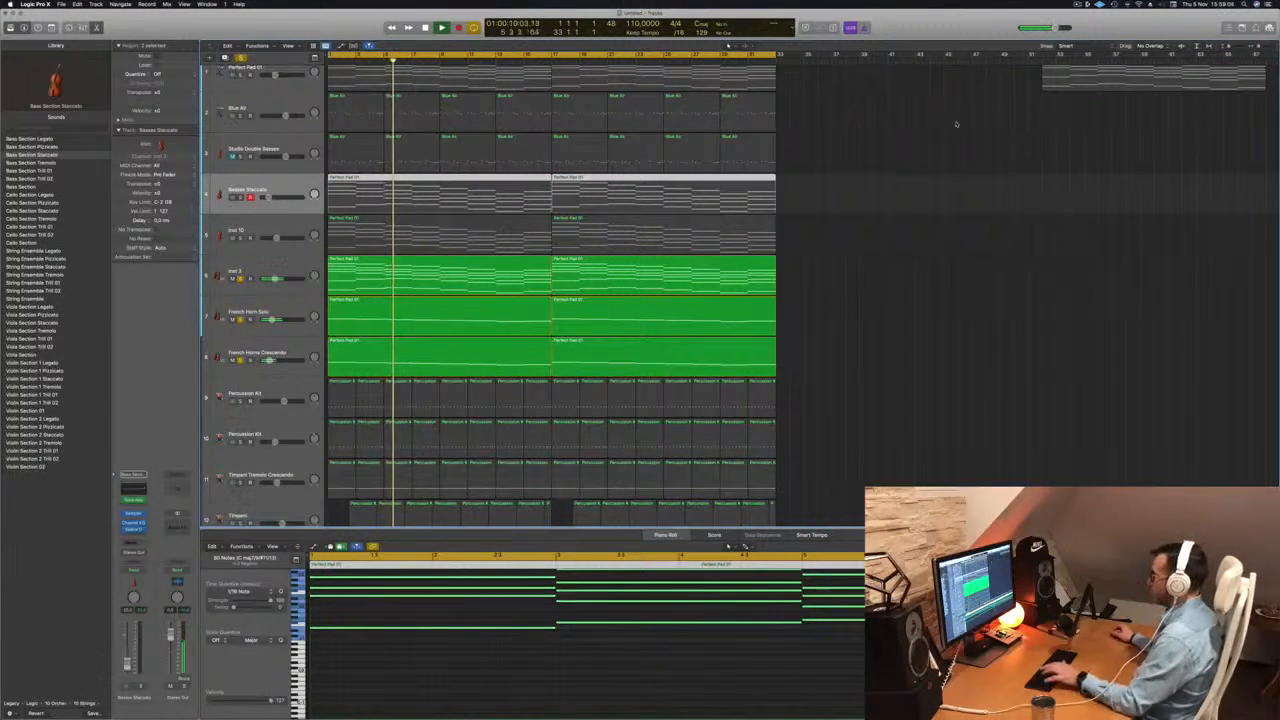
pyautogui.press('x')
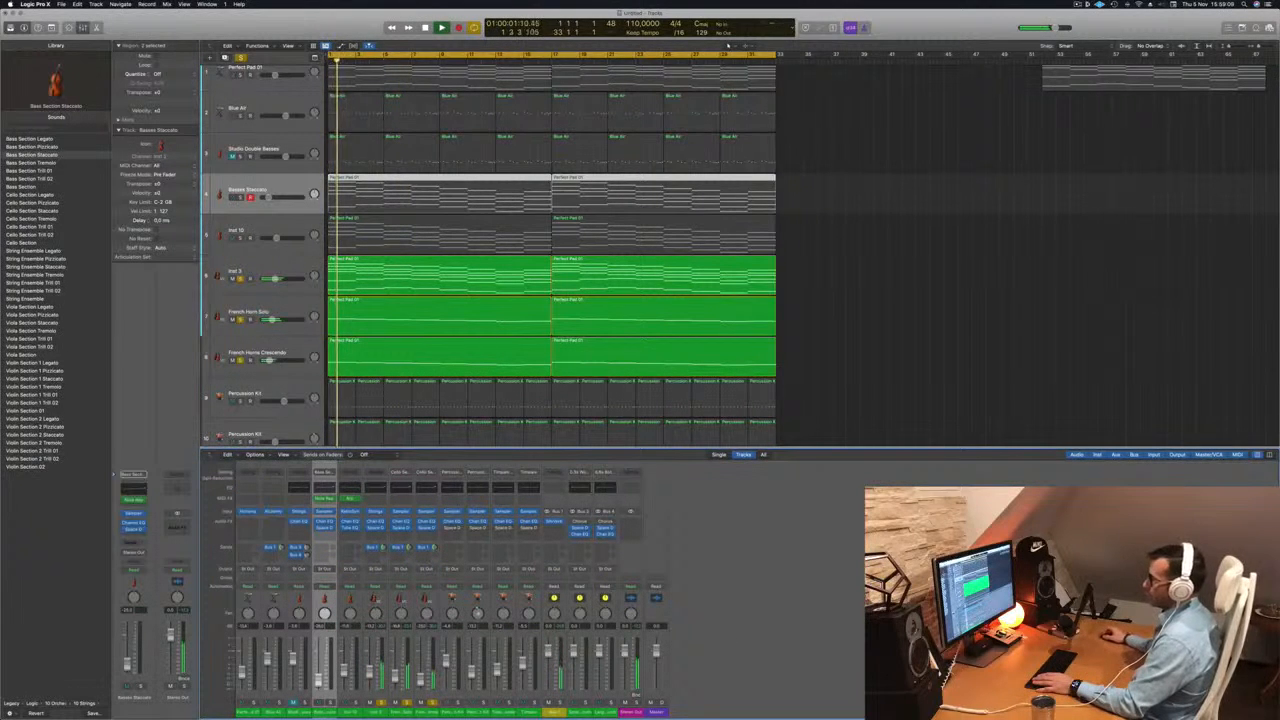
pyautogui.moveTo(376, 655); pyautogui.dragTo(430, 664)
pyautogui.click(432, 569)
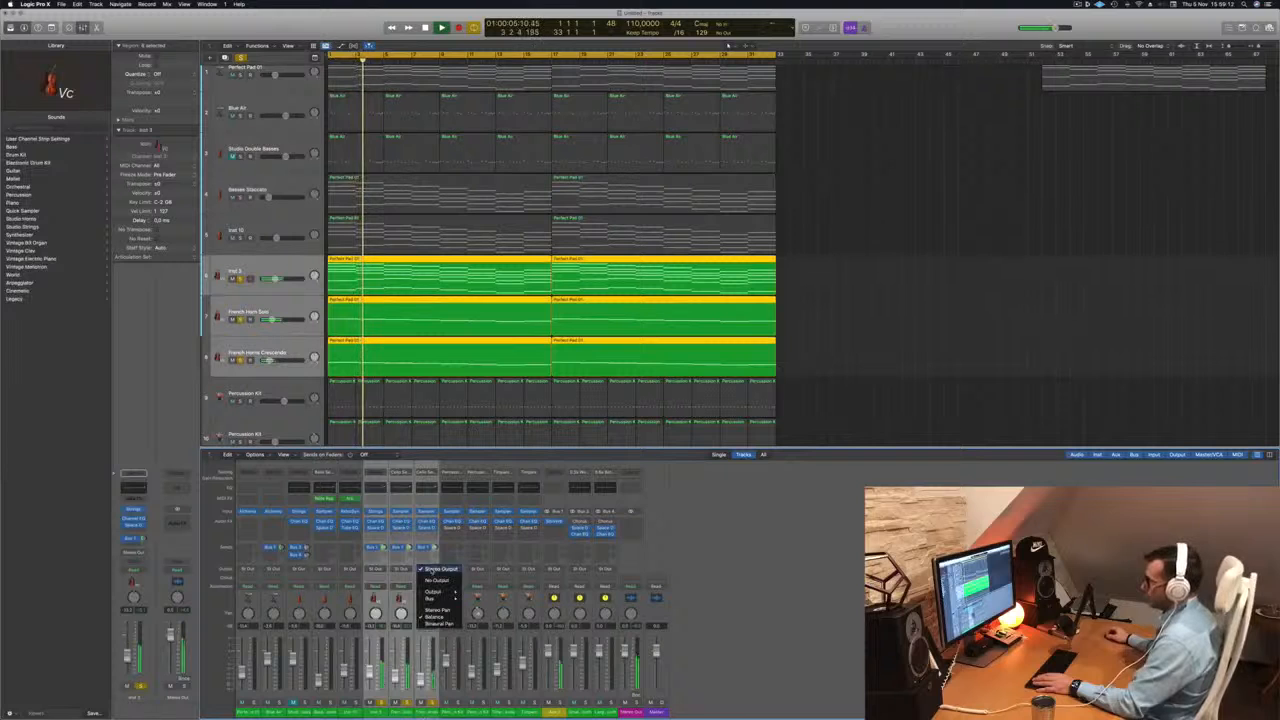
pyautogui.moveTo(436, 598)
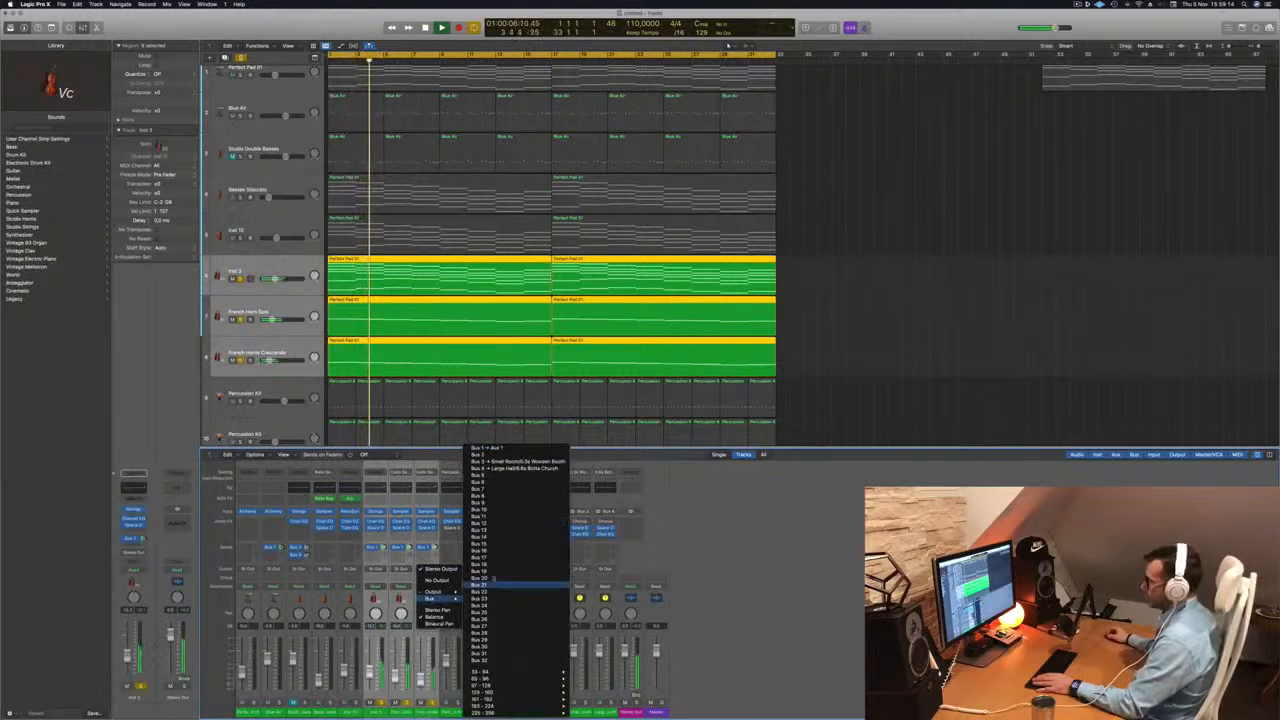
pyautogui.click(505, 496)
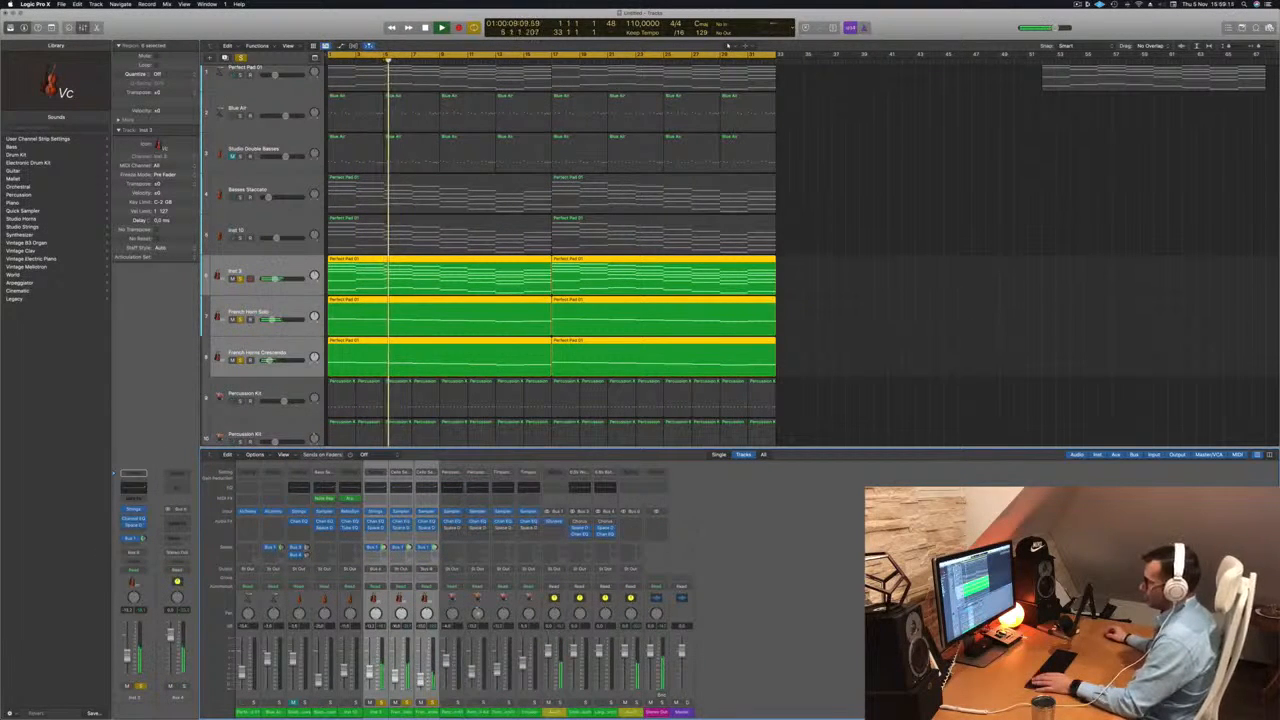
# - Clear the track solos, then solo the new aux channel fed by the bus and play from the start
pyautogui.press('super+a')
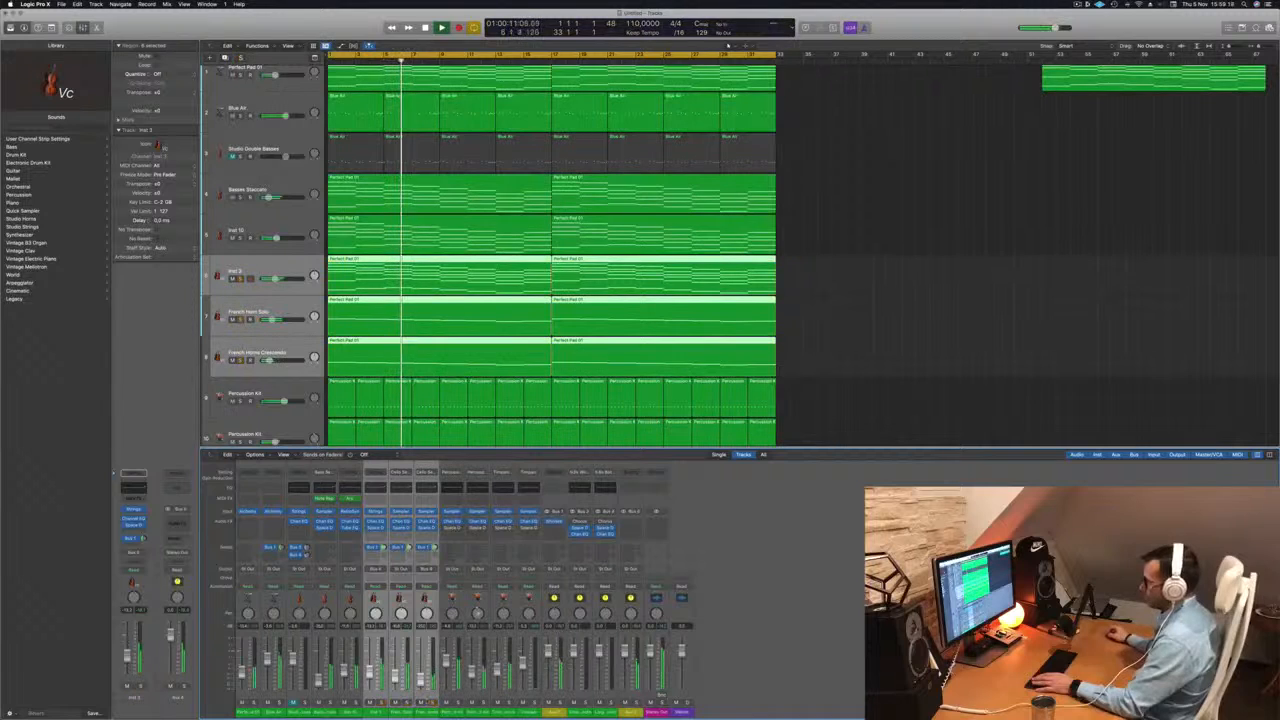
pyautogui.press('Return')
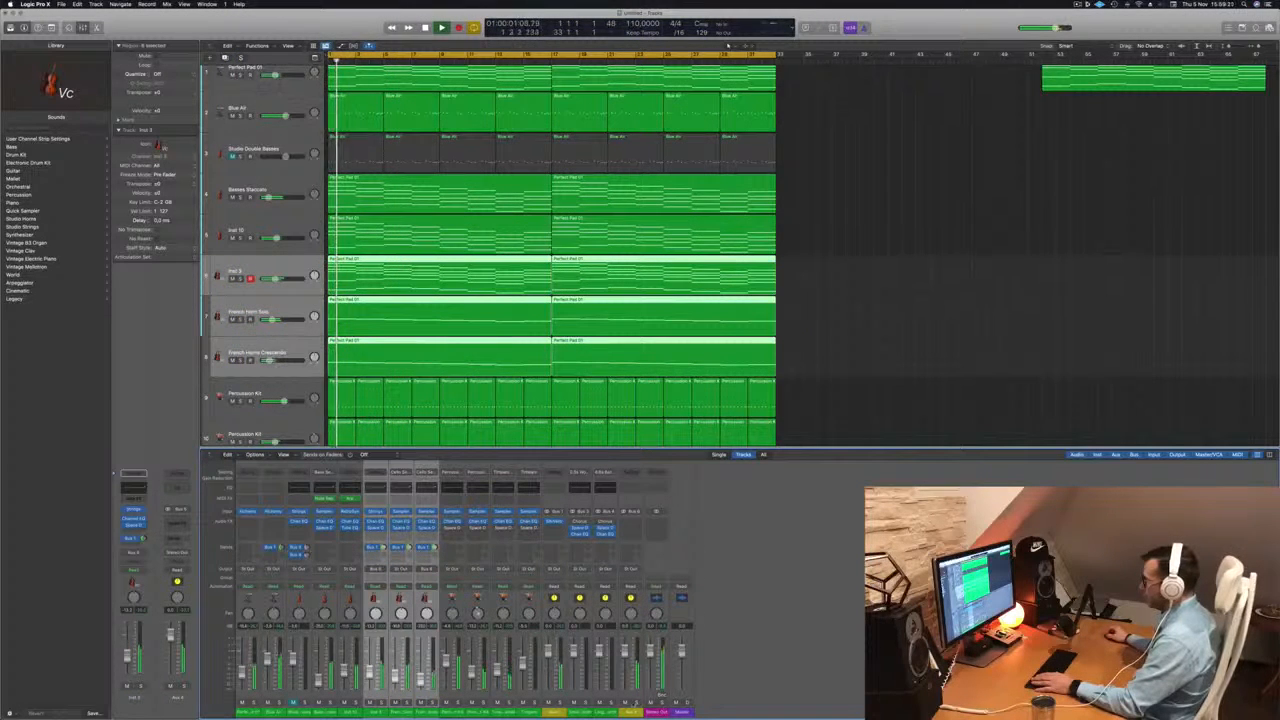
pyautogui.press('s')
pyautogui.press('Return')
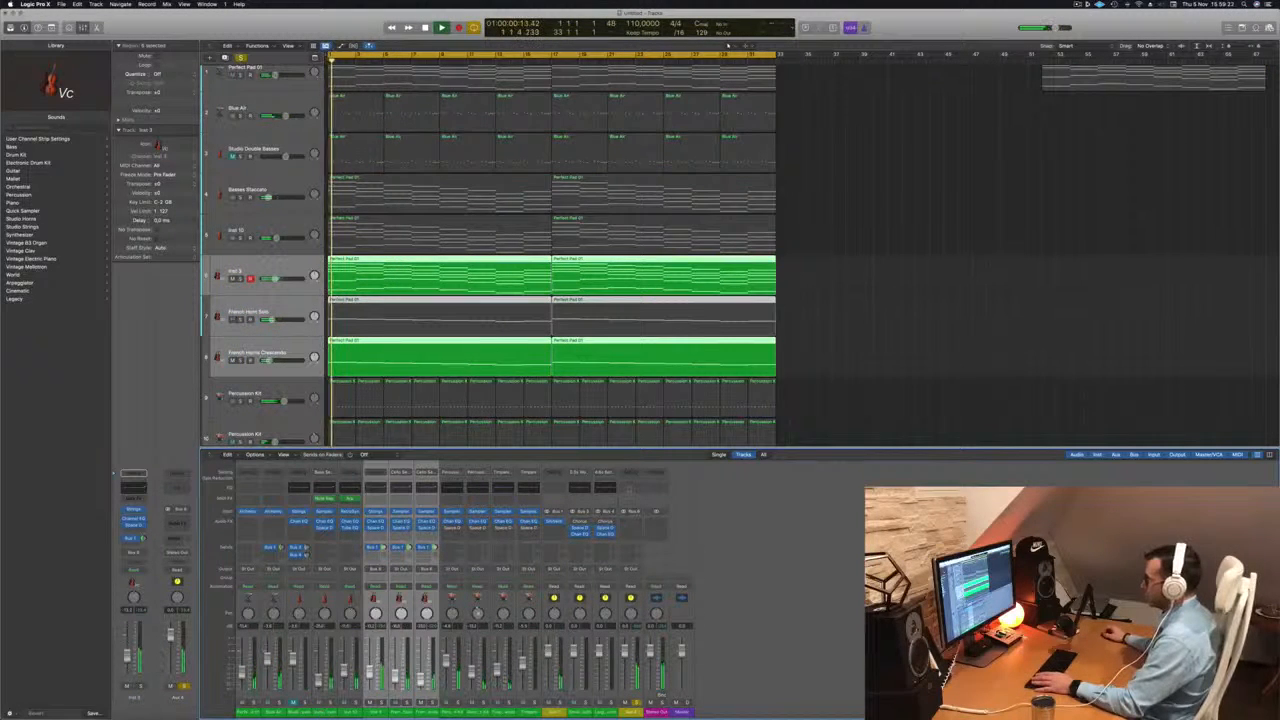
# - Add a Channel EQ to the new aux with a 48 dB/Oct high cut at about 930 Hz
pyautogui.press('e')
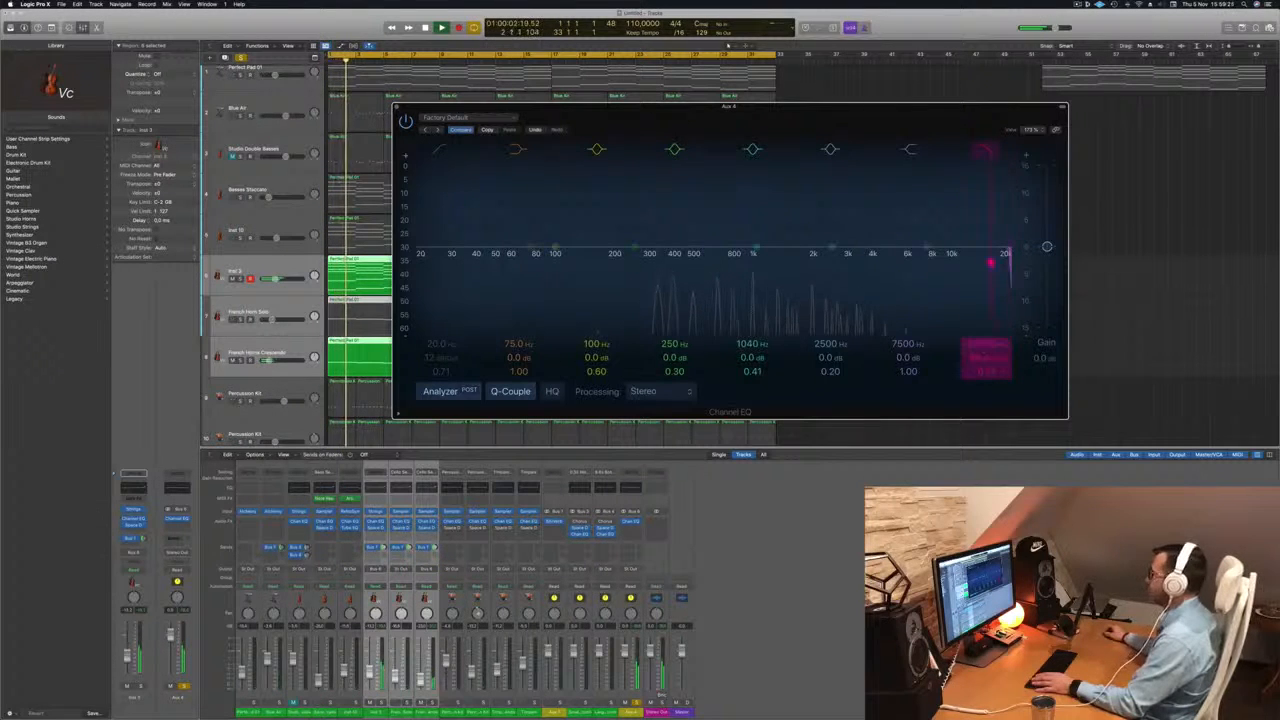
pyautogui.moveTo(991, 262); pyautogui.dragTo(746, 263)
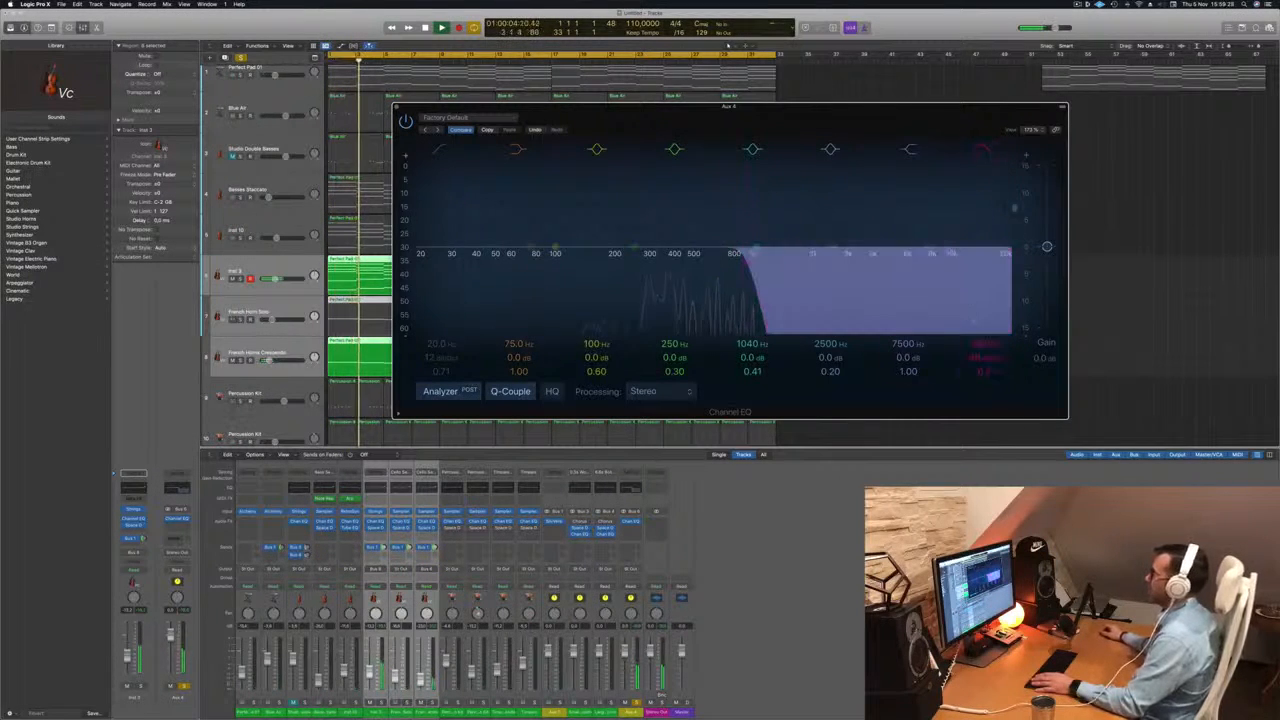
pyautogui.moveTo(930, 107); pyautogui.dragTo(1173, 131)
pyautogui.press('Return')
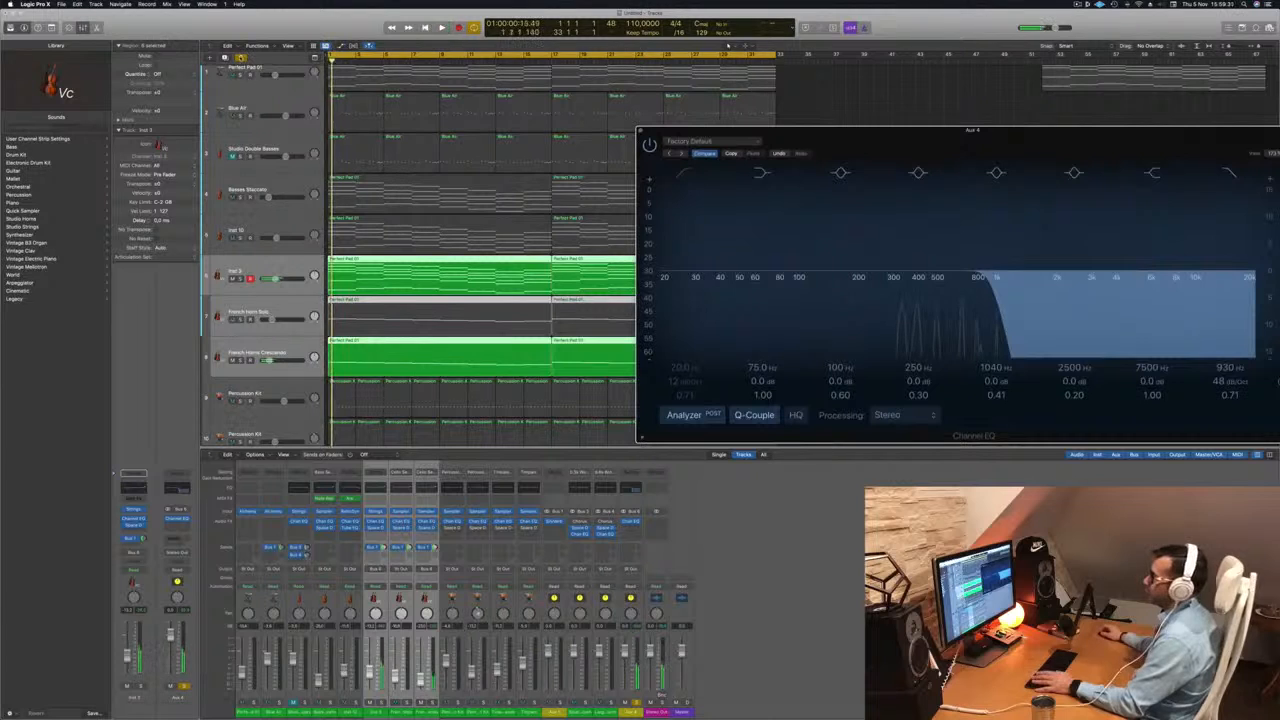
# - Clear the solo, play the full arrangement, and fine-tune the aux EQ's high cut to about 985 Hz
pyautogui.press('super+a')
pyautogui.press('space')
pyautogui.moveTo(908, 131); pyautogui.dragTo(478, 214)
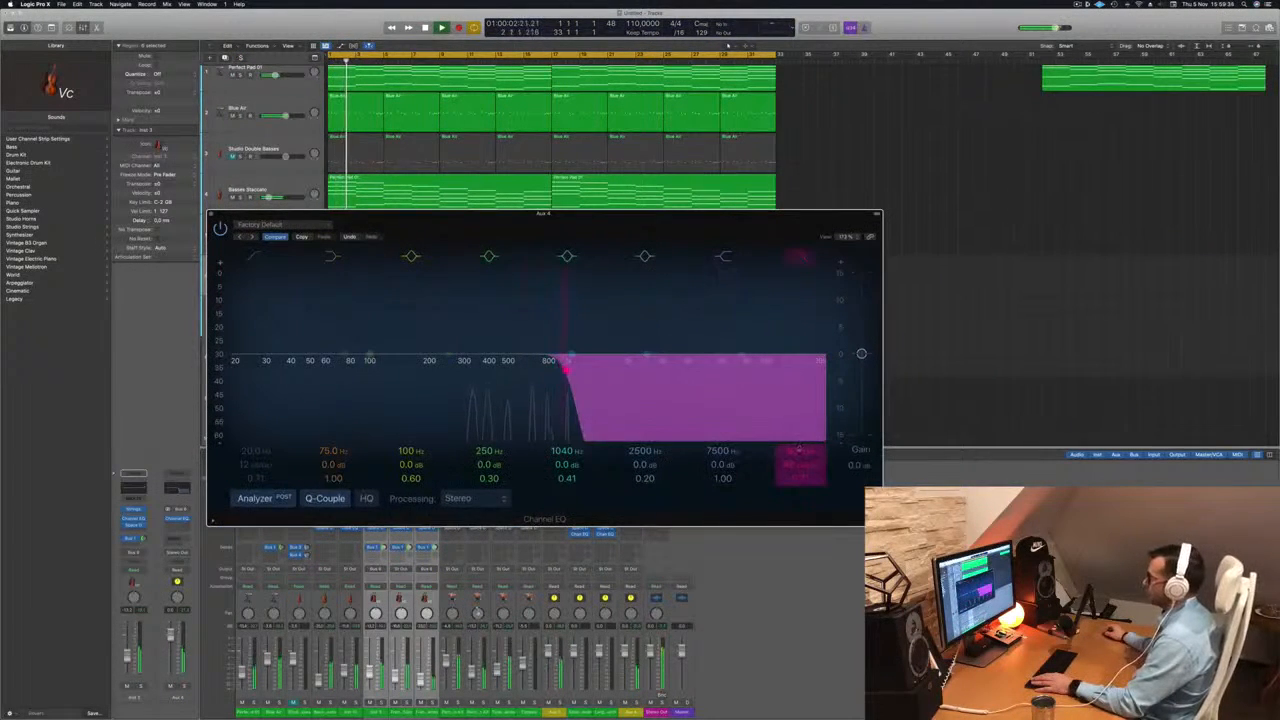
pyautogui.moveTo(565, 369)
pyautogui.mouseDown()
pyautogui.moveTo(815, 369)
pyautogui.moveTo(567, 369)
pyautogui.mouseUp()
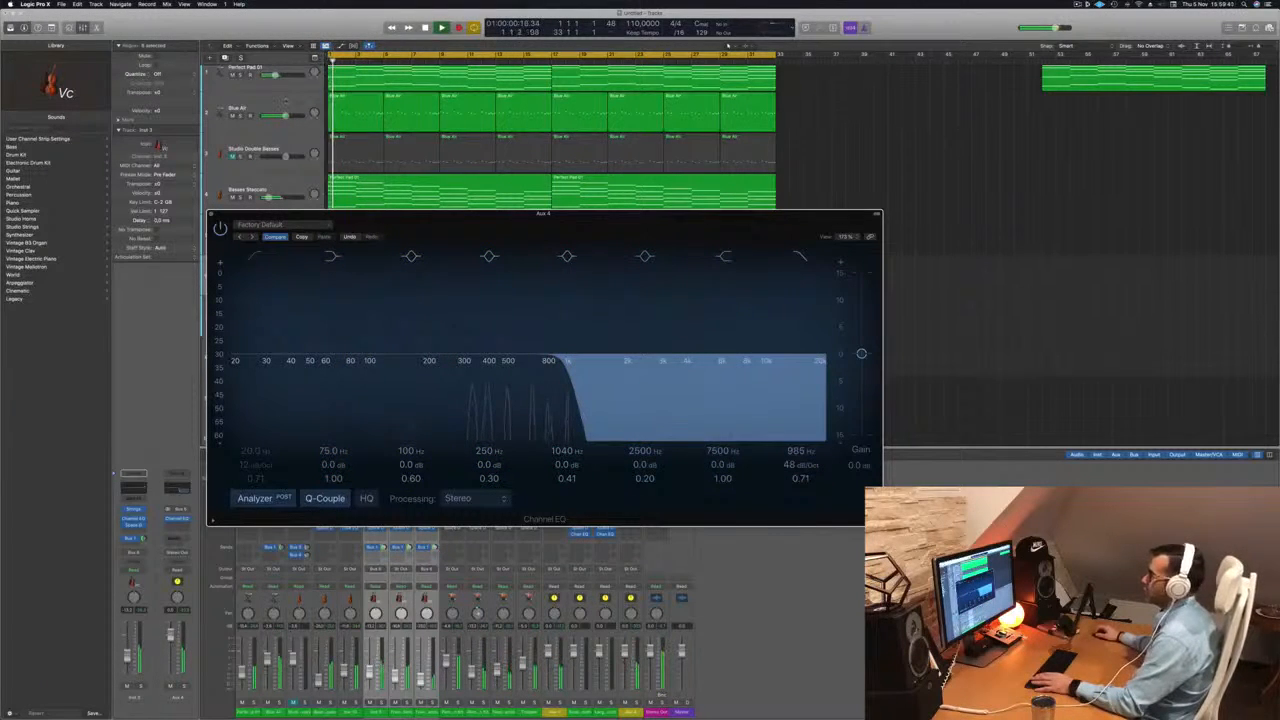
# - Add a Channel EQ to the Blue Air track and set its low cut to about 386 Hz at 12 dB/Oct
pyautogui.click(286, 102)
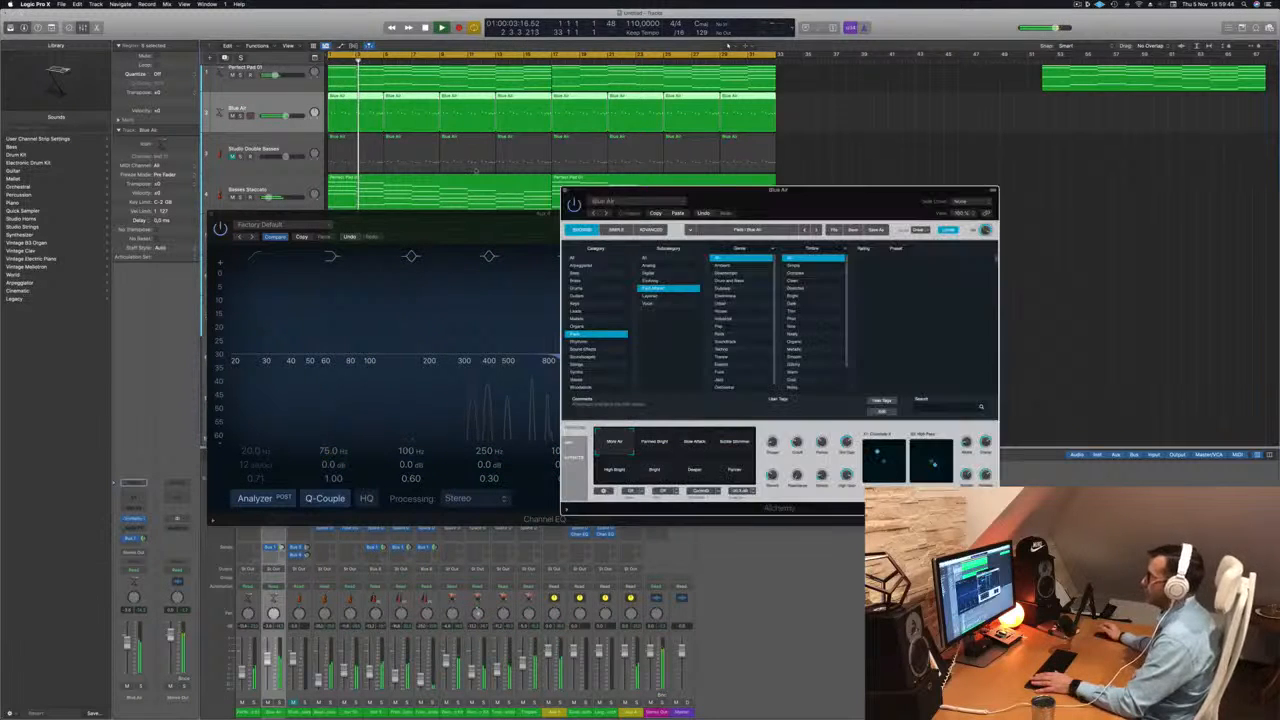
pyautogui.click(132, 497)
pyautogui.moveTo(841, 127); pyautogui.dragTo(958, 149)
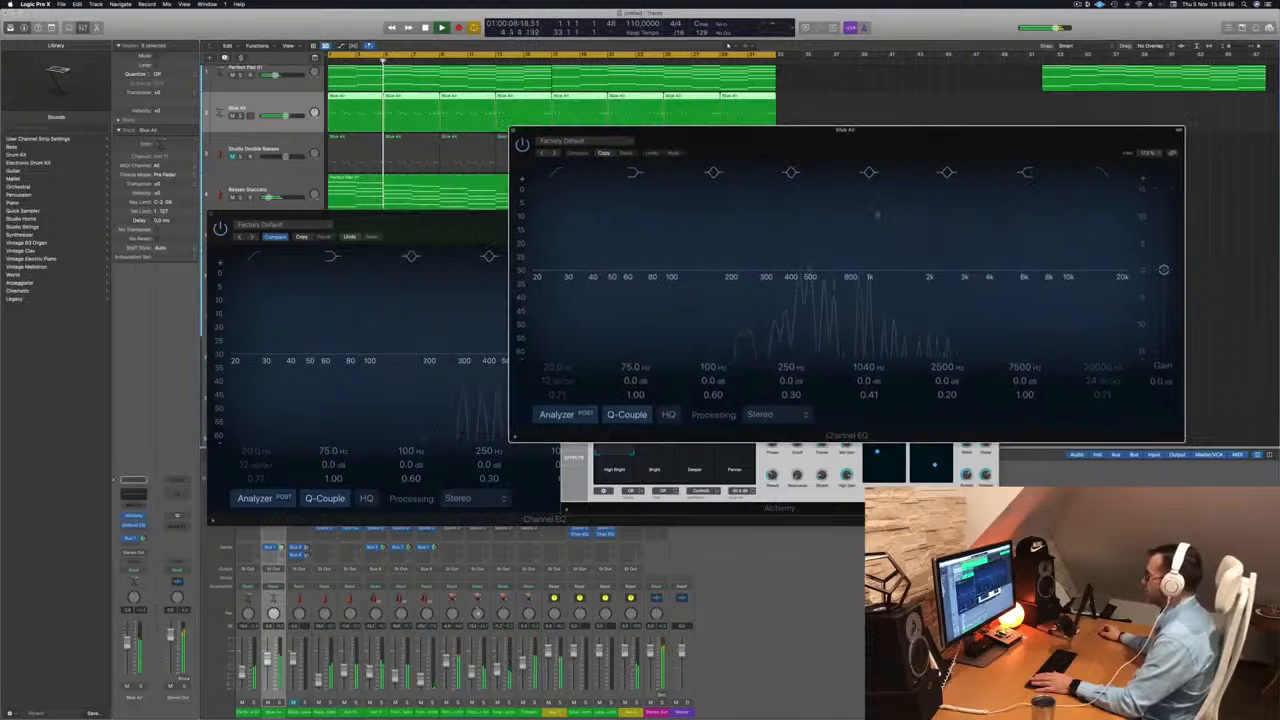
pyautogui.moveTo(418, 229); pyautogui.dragTo(297, 311)
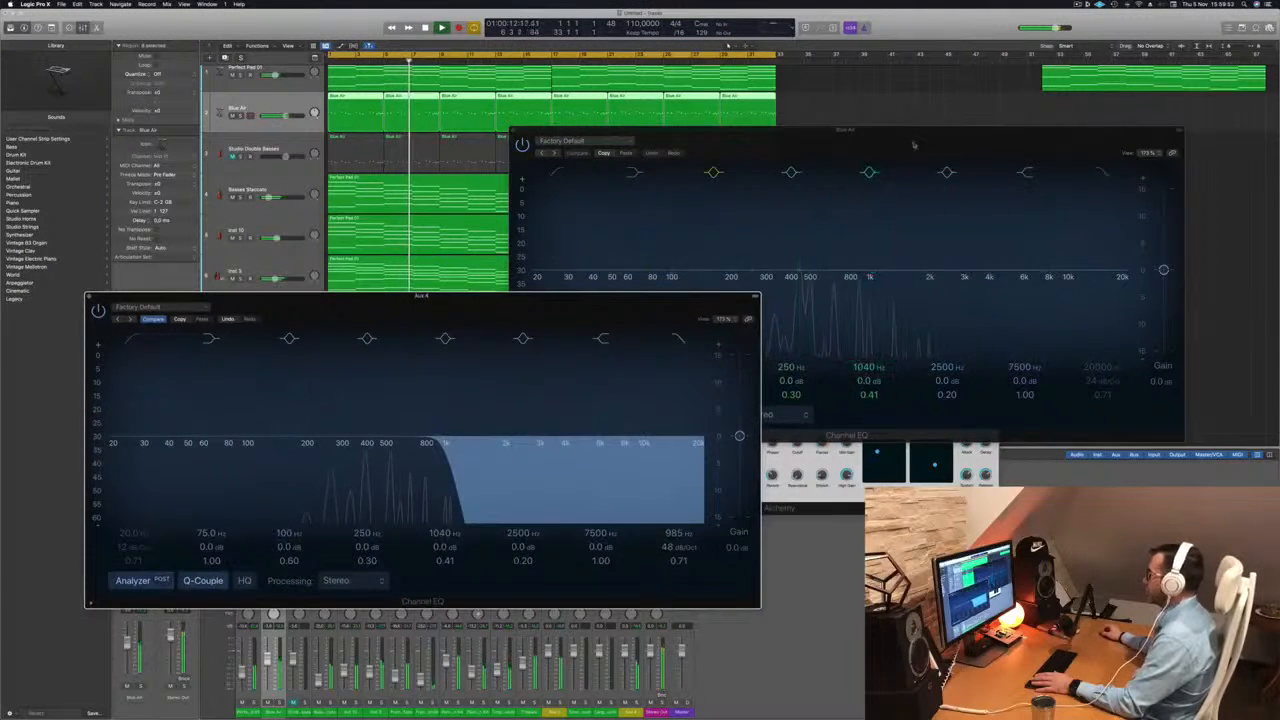
pyautogui.moveTo(916, 131); pyautogui.dragTo(1004, 113)
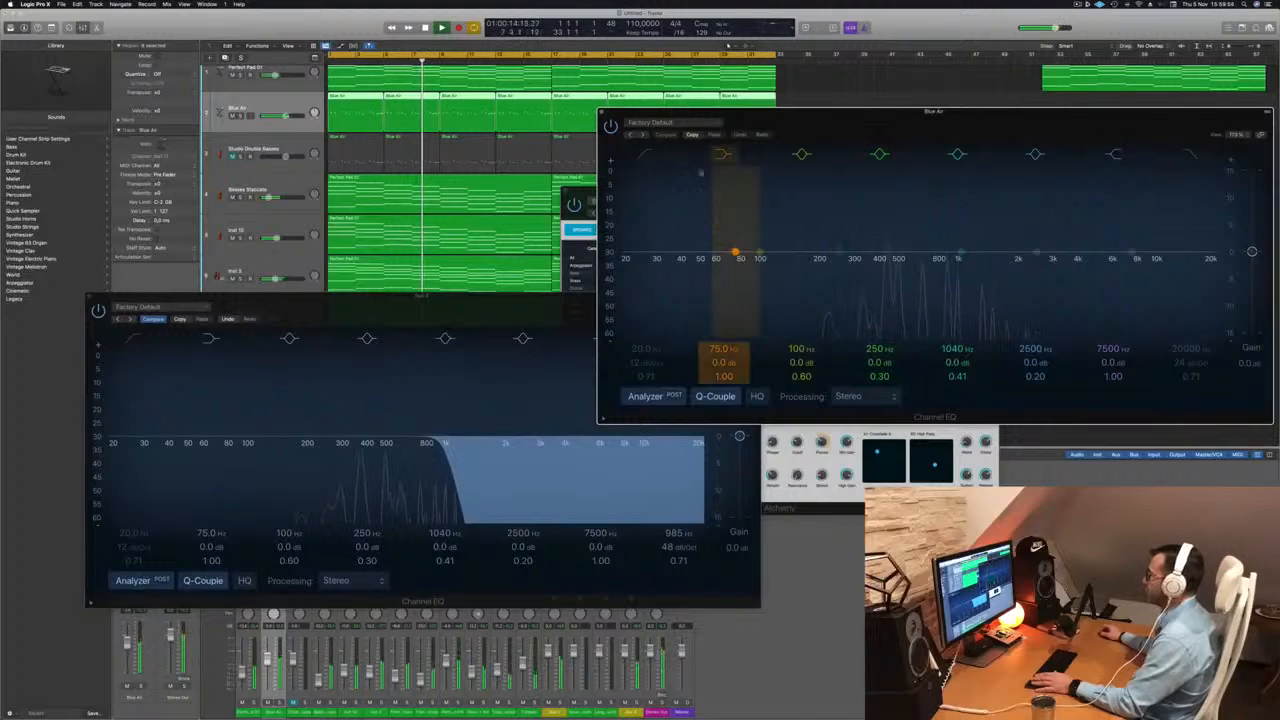
pyautogui.moveTo(788, 228); pyautogui.dragTo(912, 189)
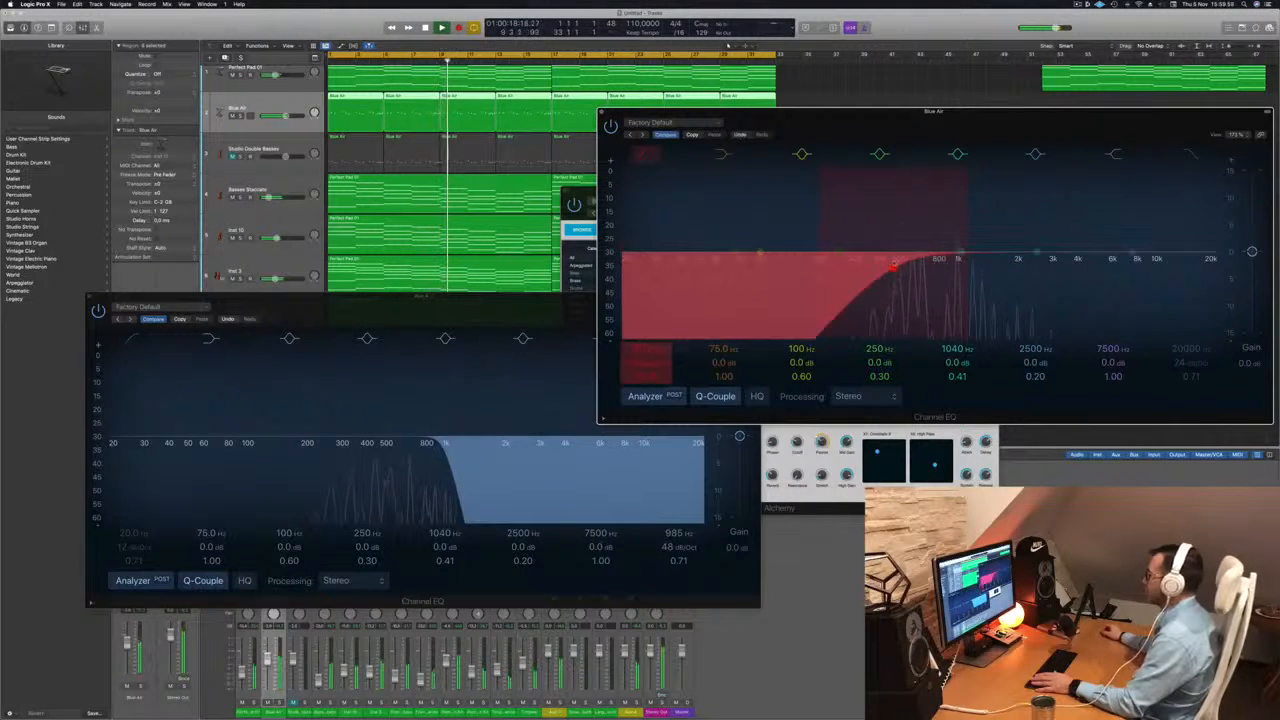
pyautogui.moveTo(894, 268); pyautogui.dragTo(879, 261)
# - Sweep the aux EQ's high cut down and up the spectrum during playback, set it just under 1 kHz, and close that EQ
pyautogui.moveTo(446, 452); pyautogui.dragTo(330, 452)
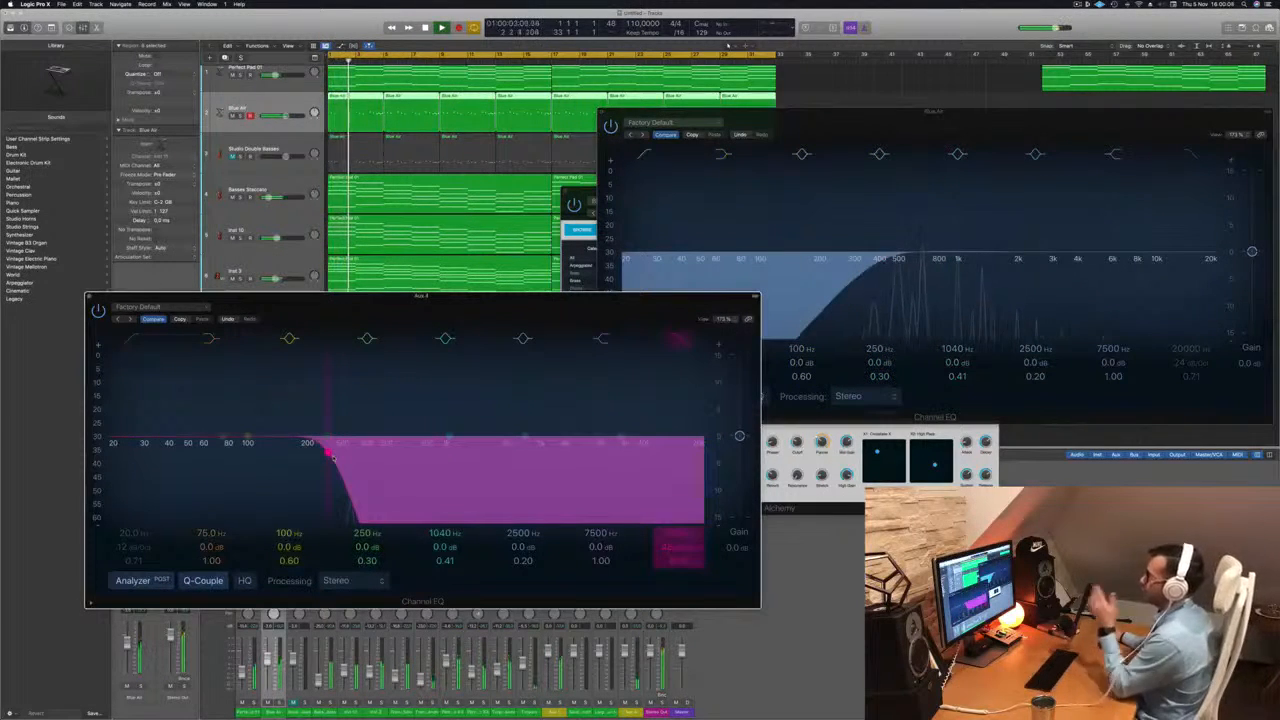
pyautogui.moveTo(333, 456); pyautogui.dragTo(656, 458)
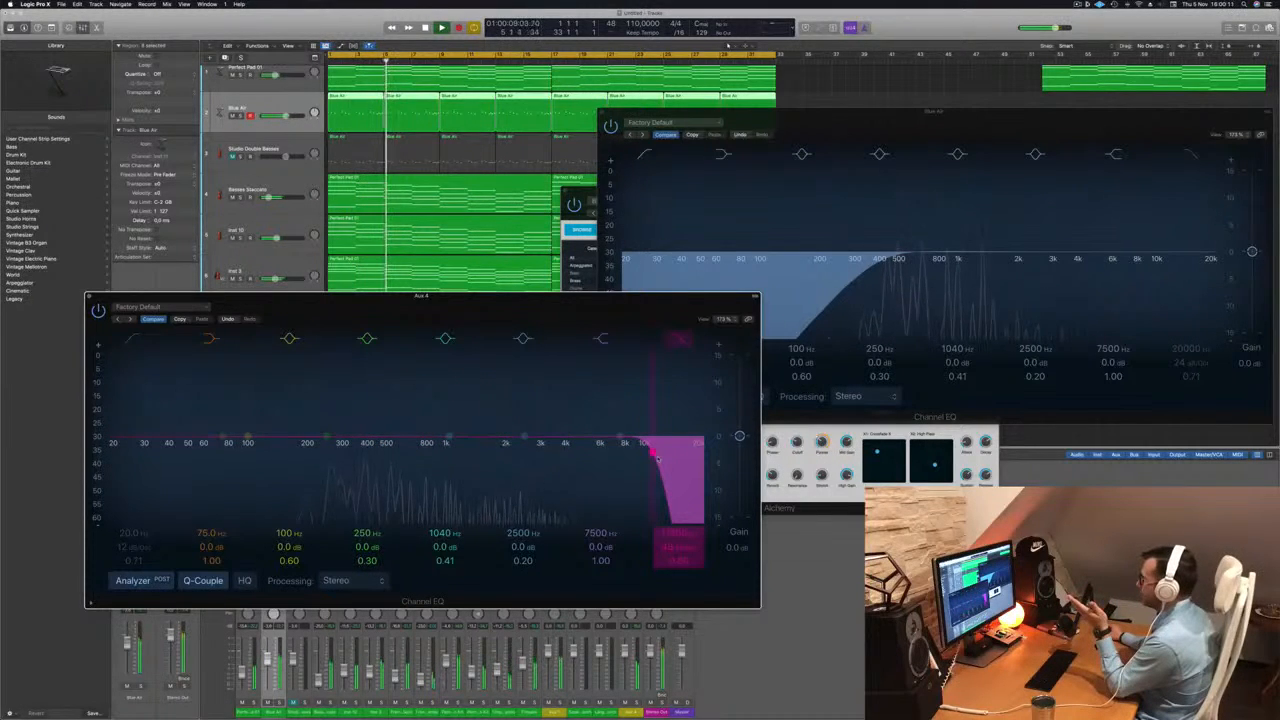
pyautogui.moveTo(655, 457); pyautogui.dragTo(437, 457)
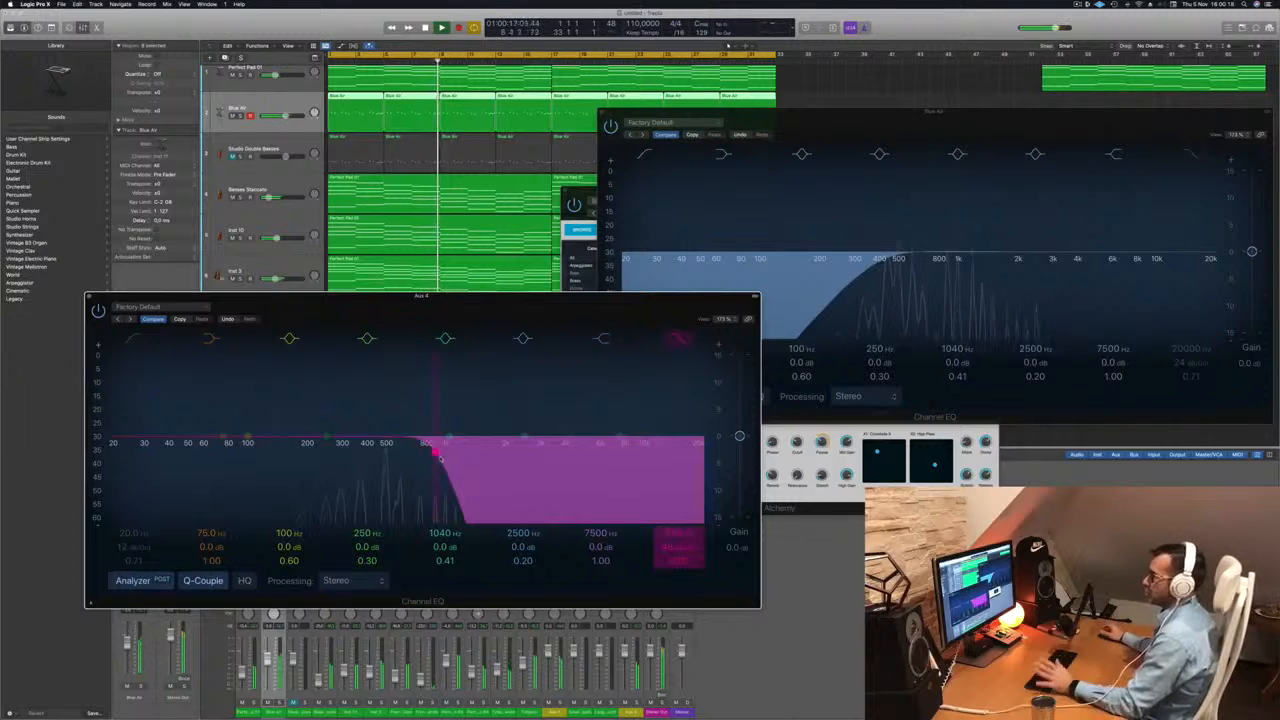
pyautogui.click(88, 297)
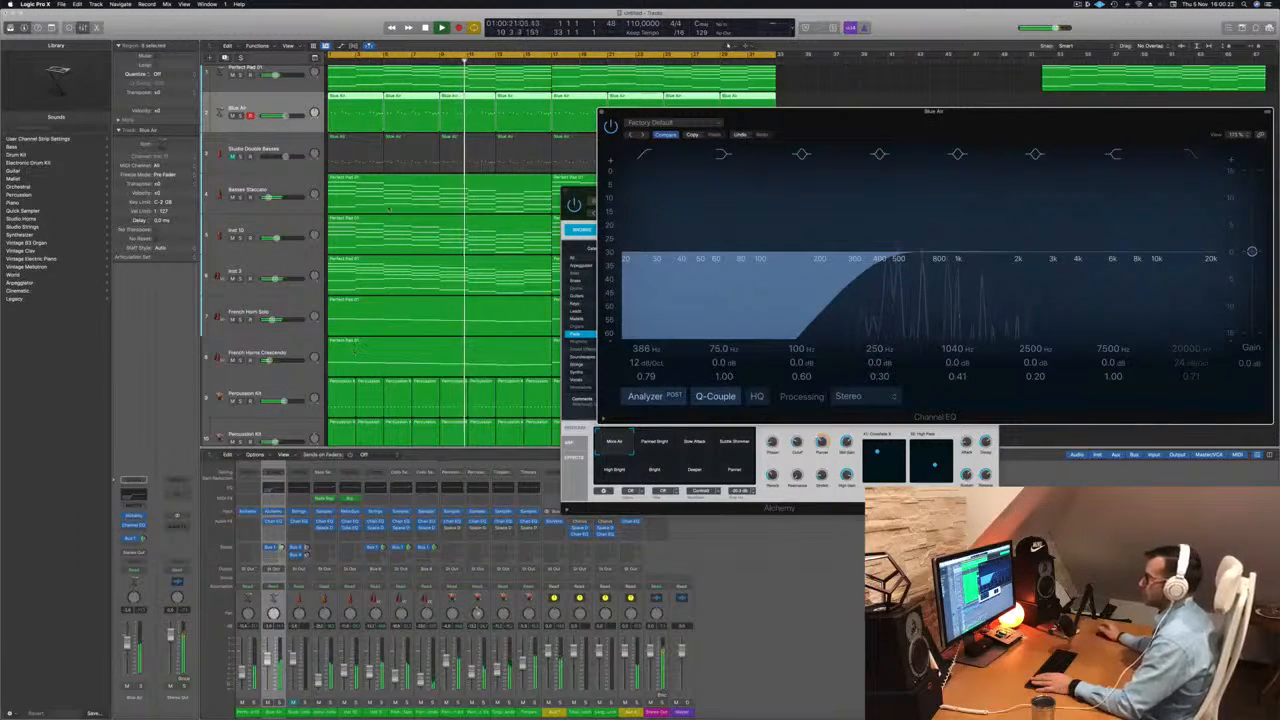
# - Solo the French Horn Solo and French Horns Crescendo tracks, then route the French Horn Solo output to Bus 6 (Aux 4)
pyautogui.click(240, 317)
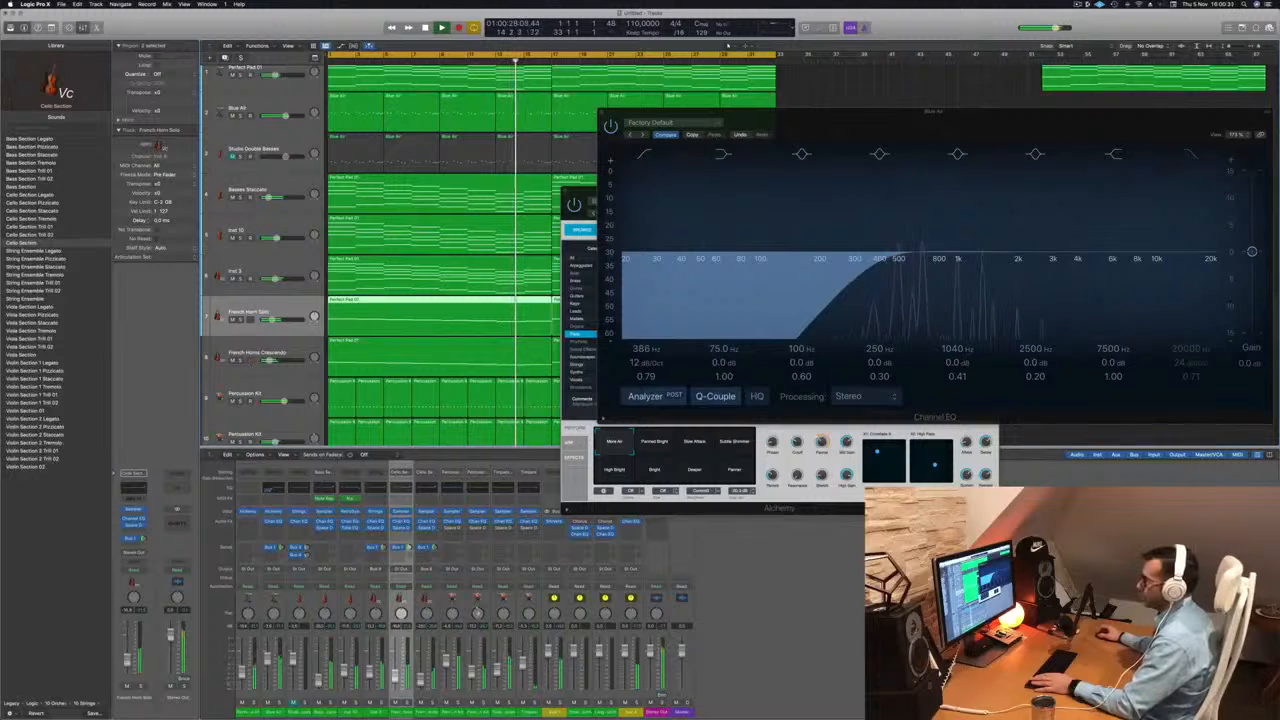
pyautogui.click(240, 320)
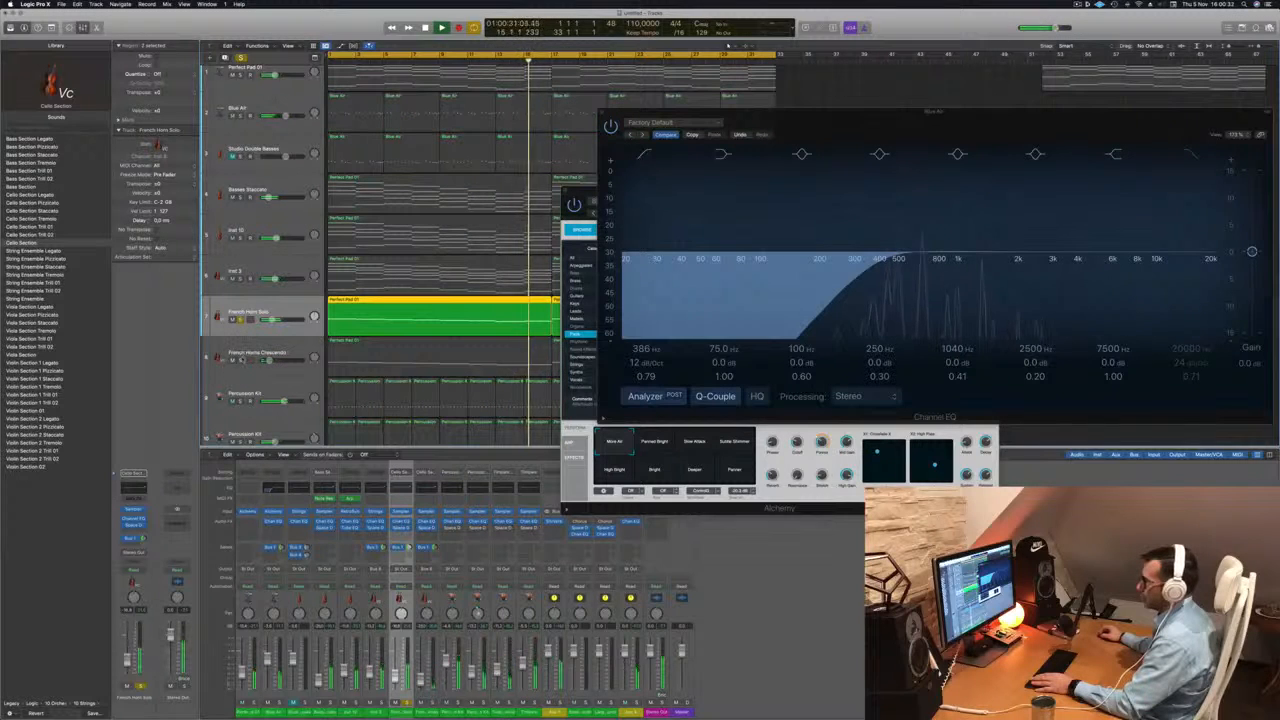
pyautogui.click(240, 359)
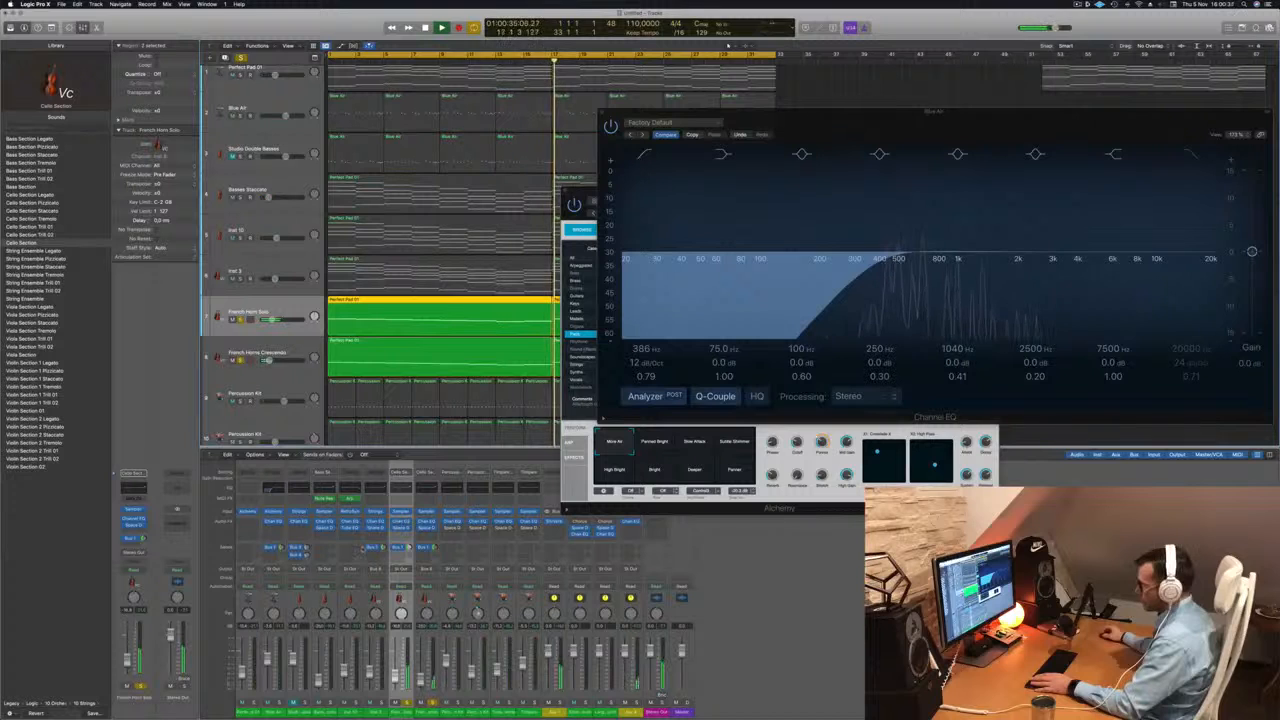
pyautogui.click(400, 569)
pyautogui.moveTo(409, 601)
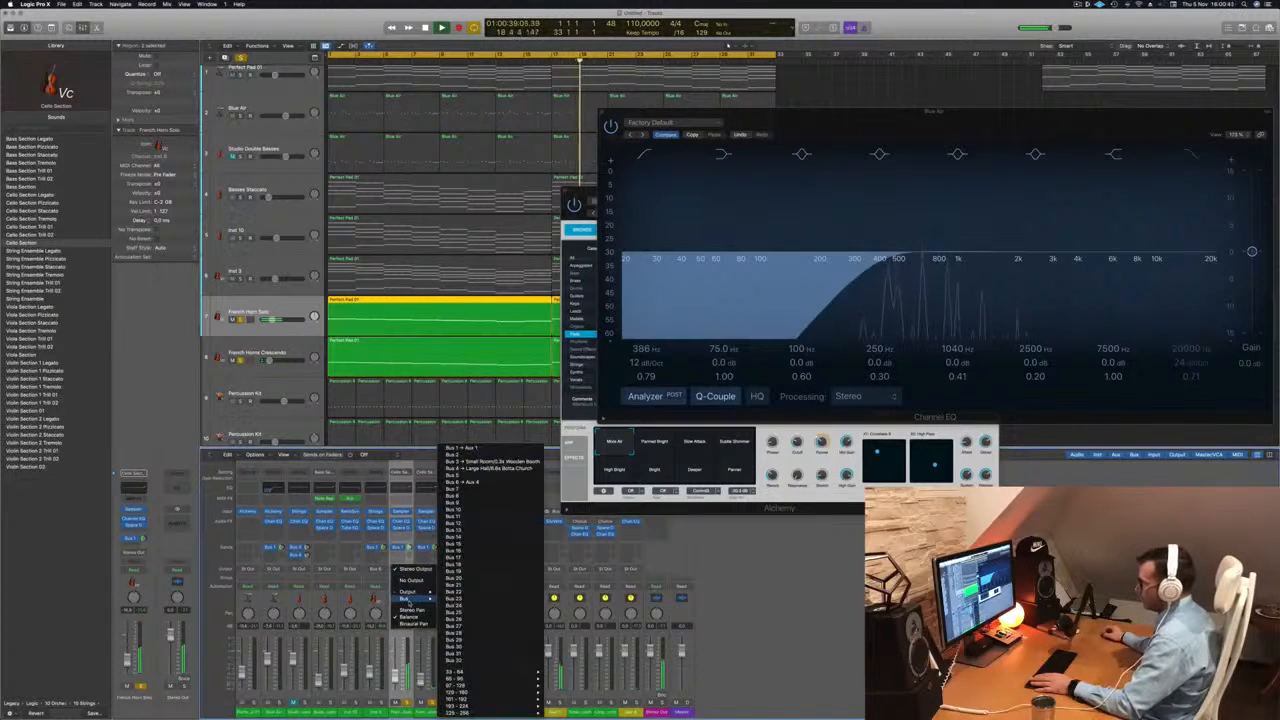
pyautogui.click(450, 482)
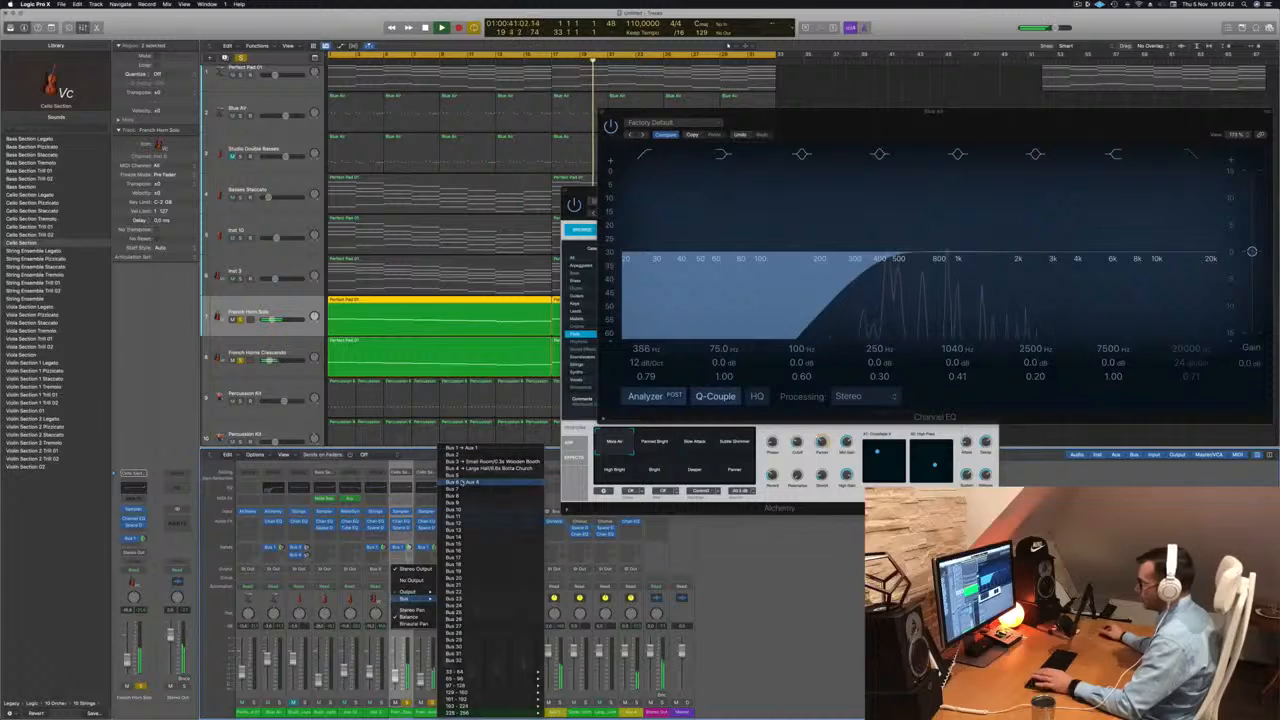
pyautogui.press('space')
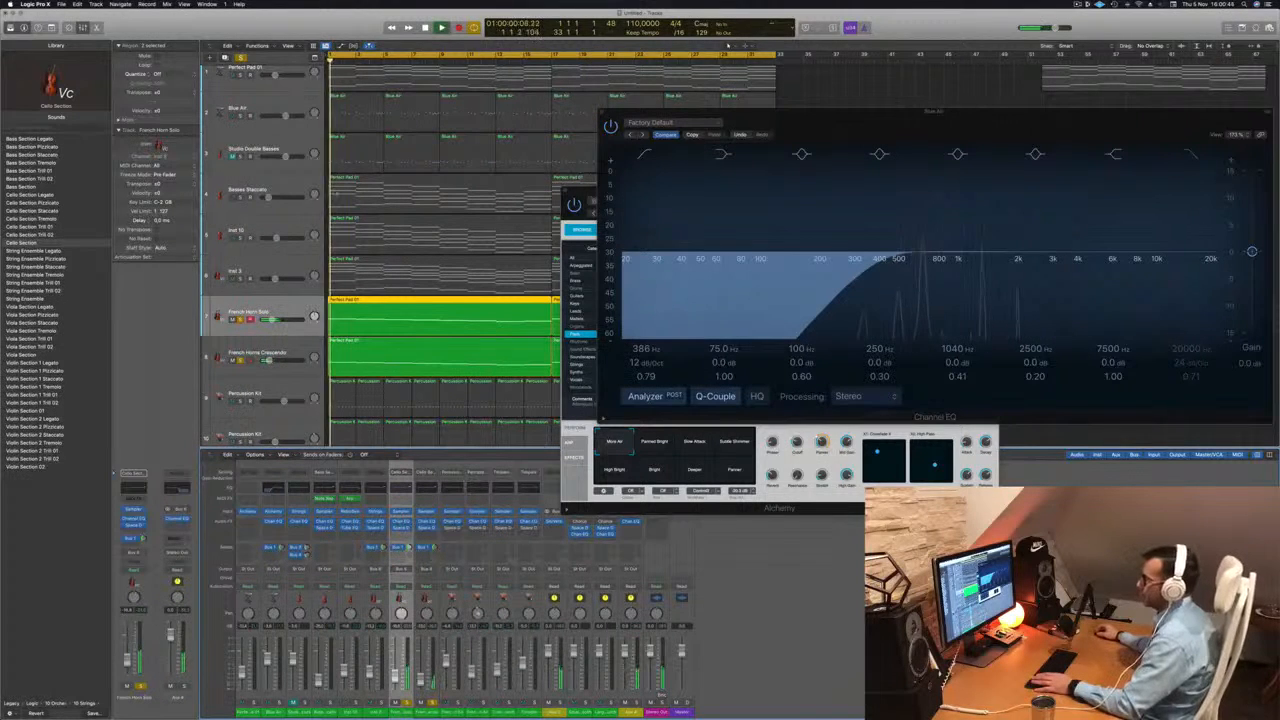
# - Clear the solos, replay the full arrangement, and close Blue Air's Channel EQ and Alchemy windows
pyautogui.click(241, 58)
pyautogui.press('space')
pyautogui.press('space')
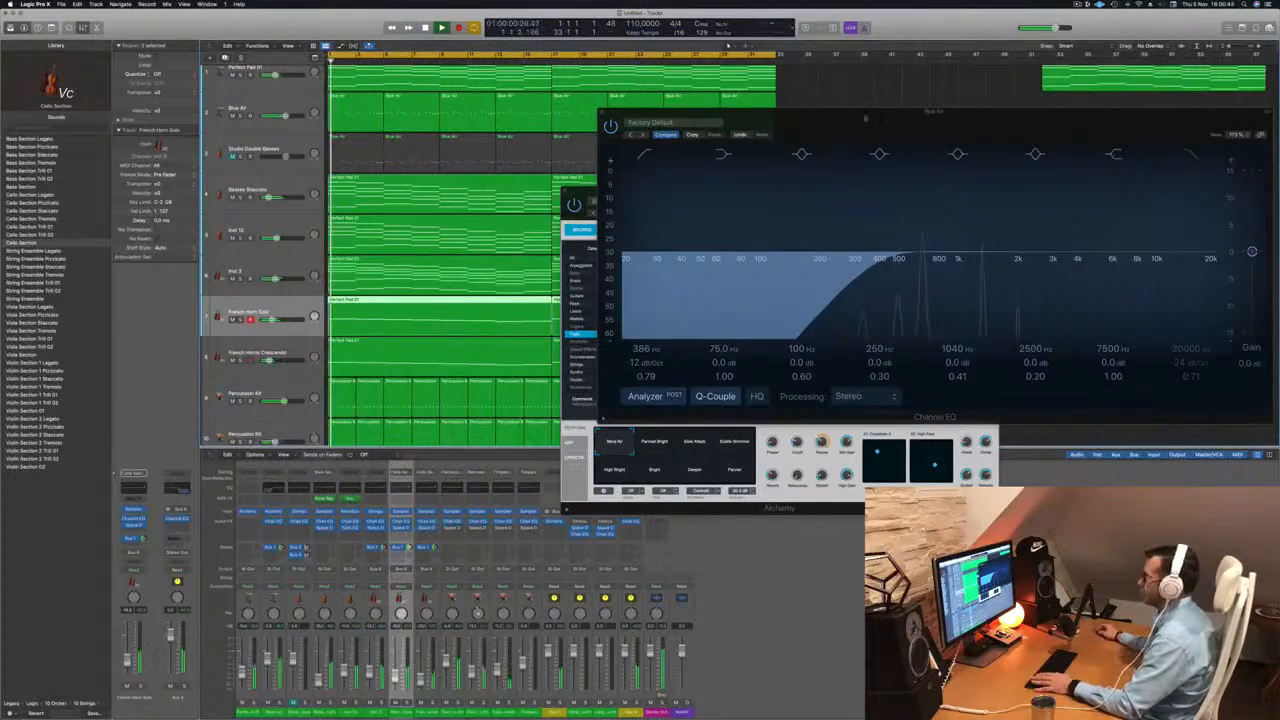
pyautogui.moveTo(866, 117); pyautogui.dragTo(555, 248)
pyautogui.click(292, 247)
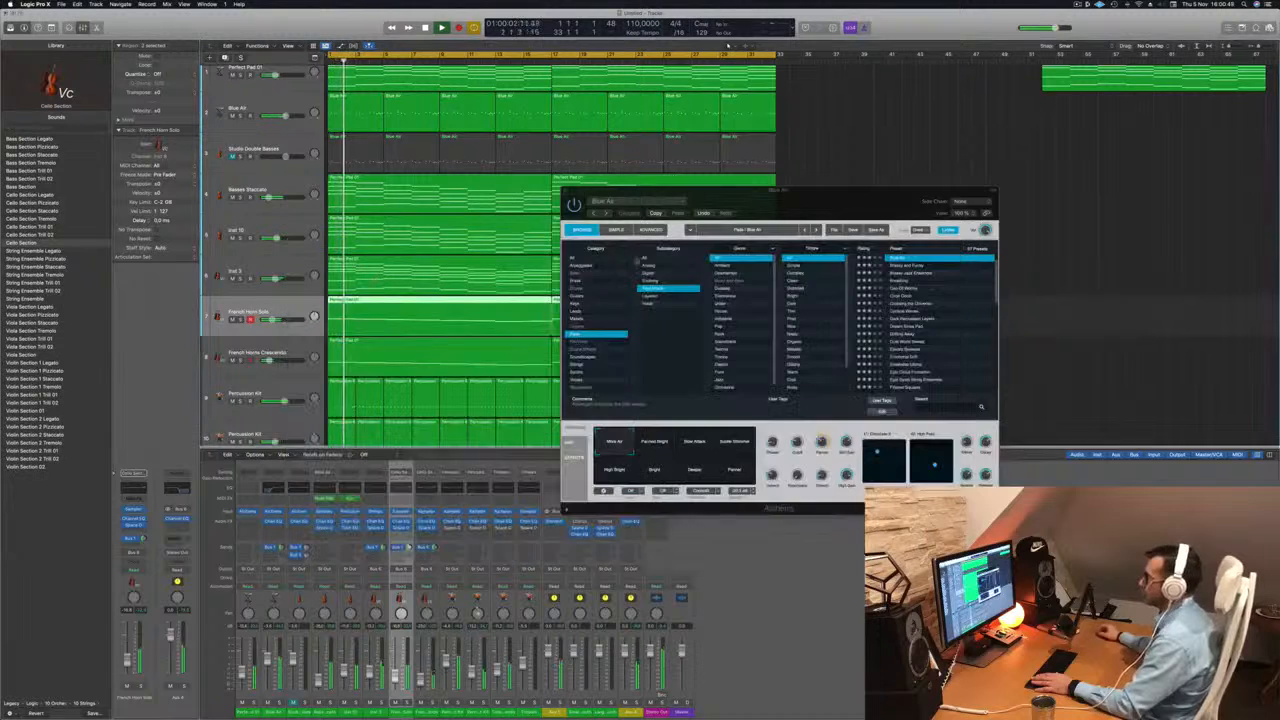
pyautogui.moveTo(780, 192); pyautogui.dragTo(706, 270)
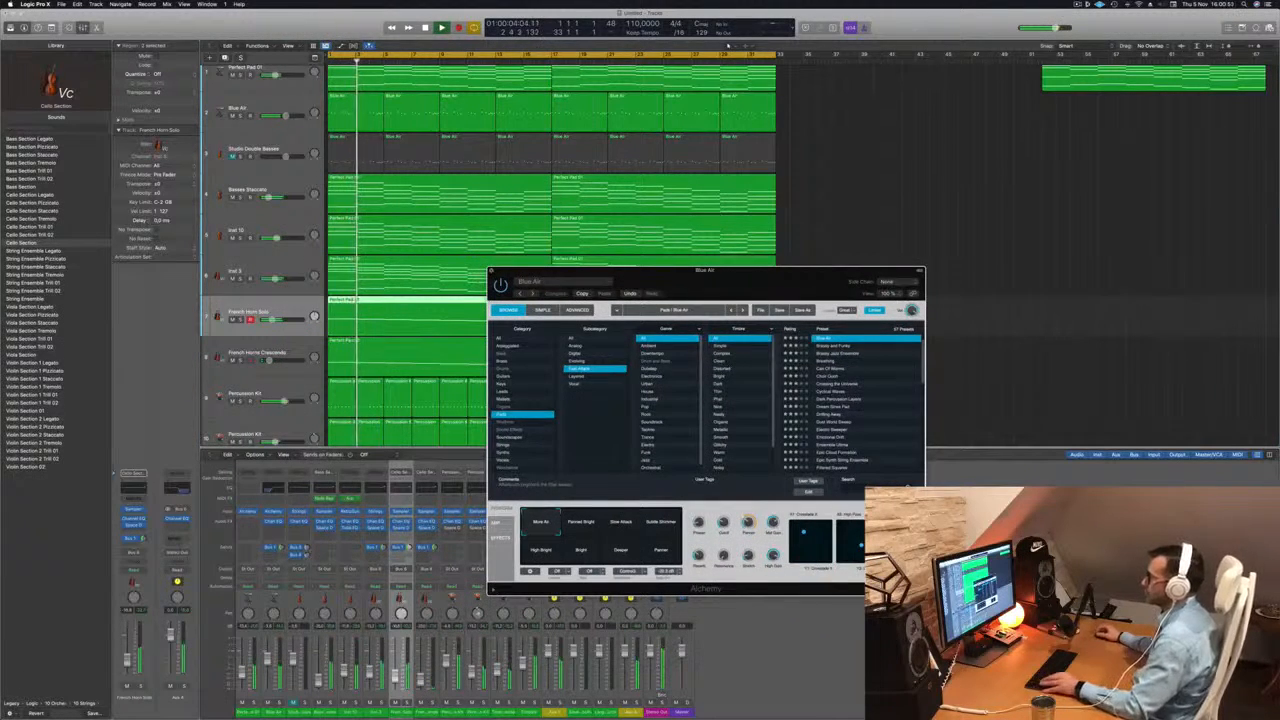
pyautogui.click(492, 272)
# - Replay the arrangement from the start with the Blue Air and Inst 3 tracks selected in turn
pyautogui.click(281, 101)
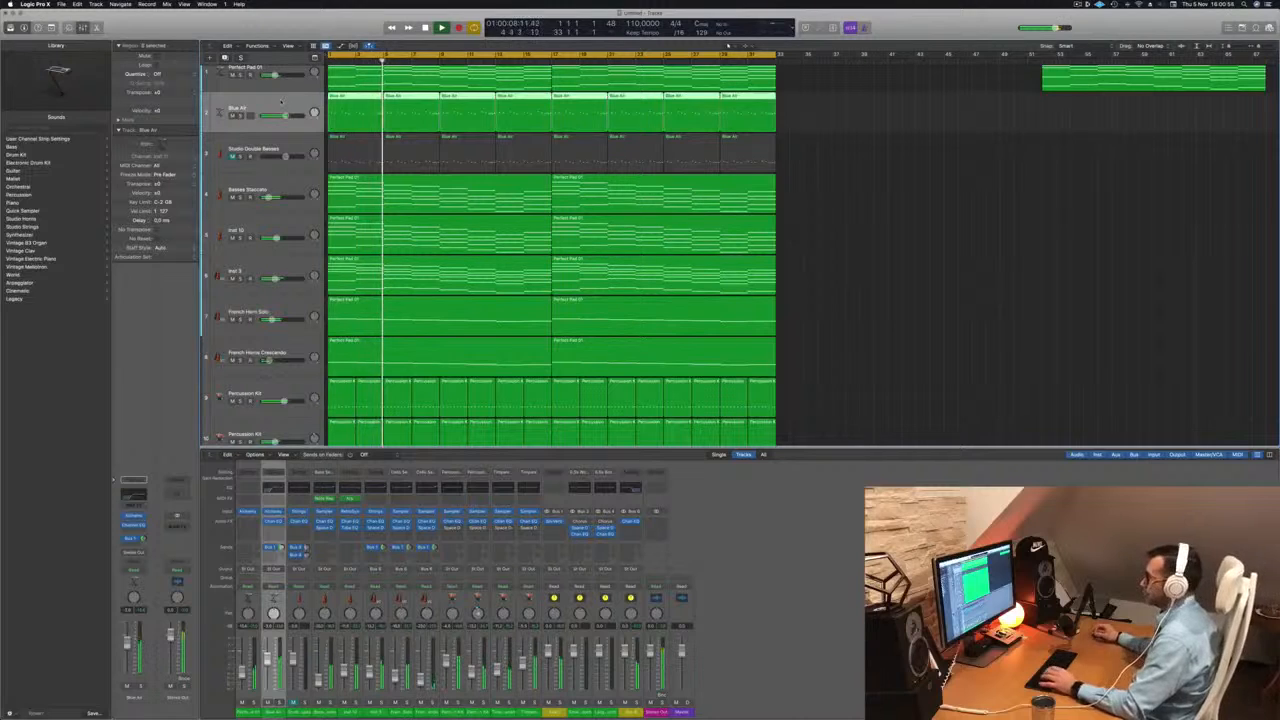
pyautogui.press('Return')
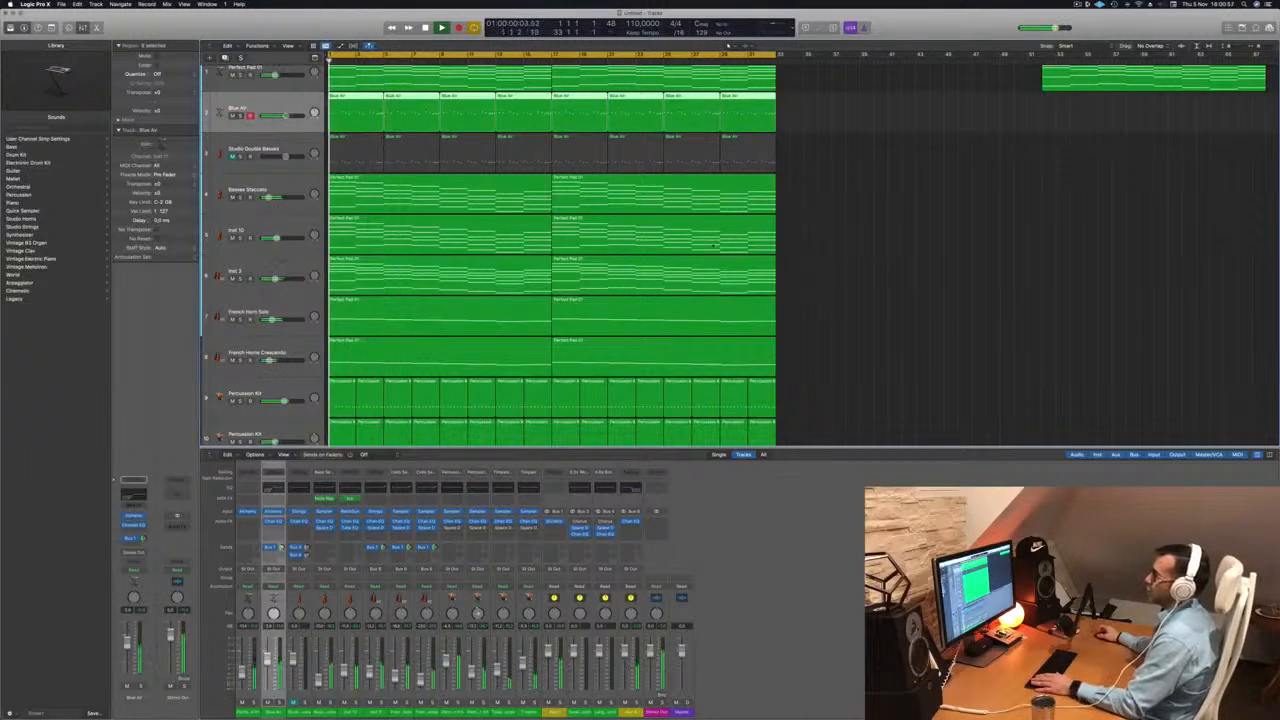
pyautogui.click(262, 266)
pyautogui.press('Return')
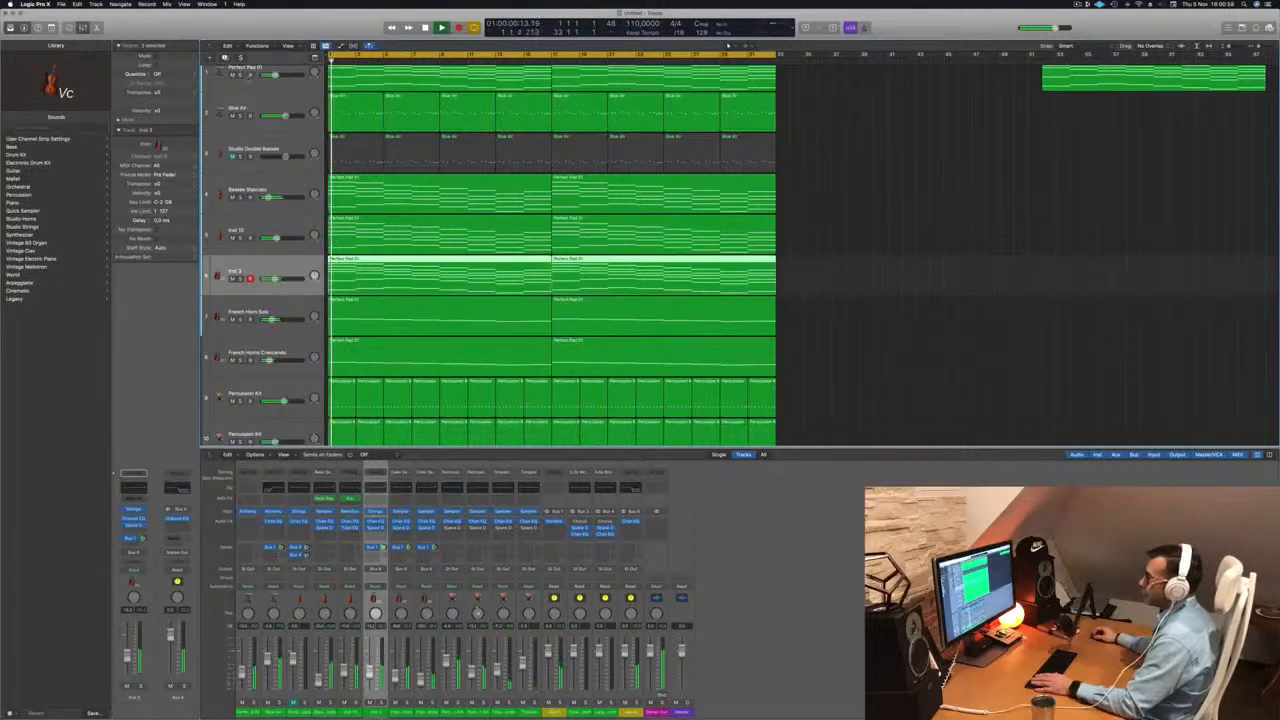
# - Duplicate the Perfect Pad 01 track and copy its two arrangement regions onto the new track
pyautogui.scroll(2, 256, 78)
pyautogui.click(258, 78)
pyautogui.press('Return')
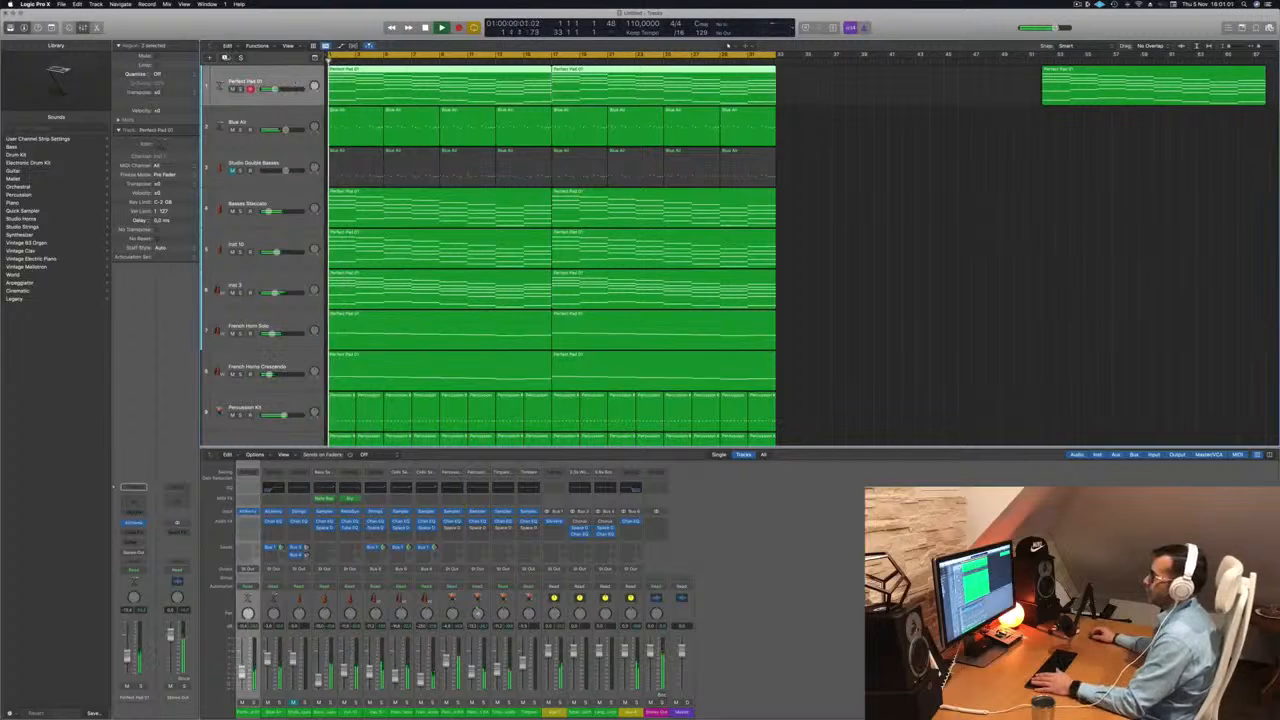
pyautogui.press('super+d')
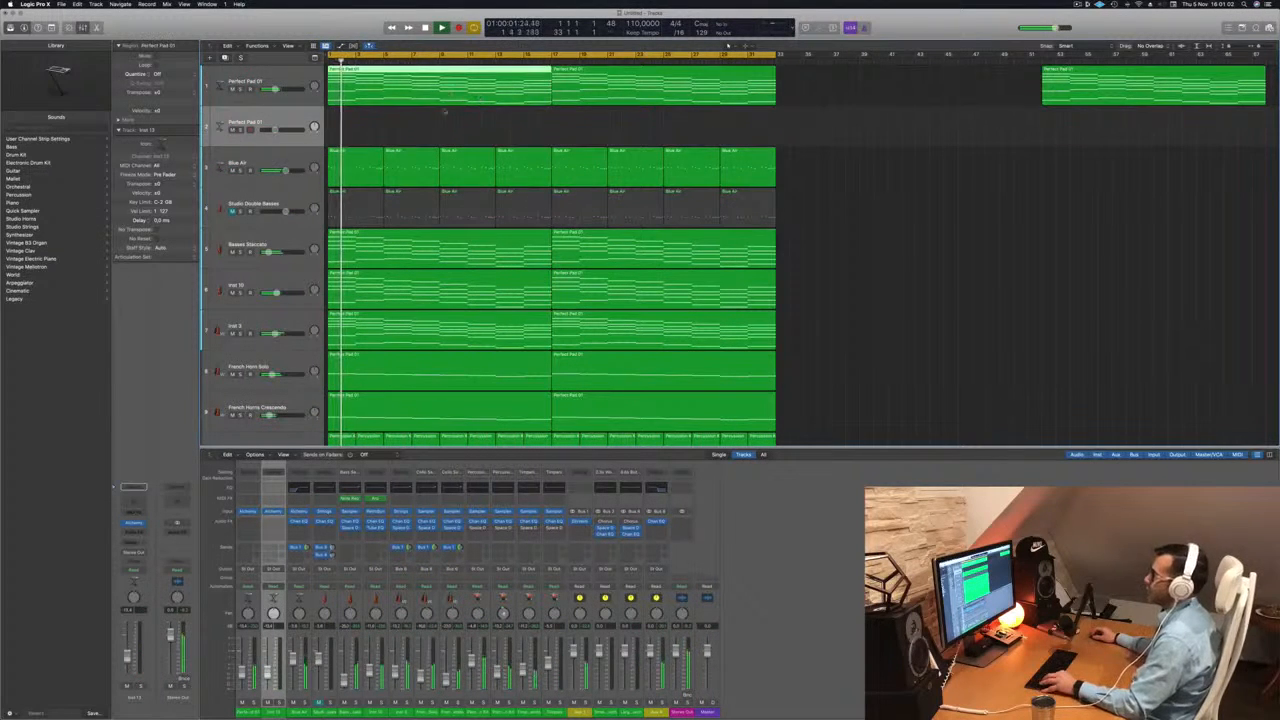
pyautogui.moveTo(445, 112); pyautogui.dragTo(606, 126)
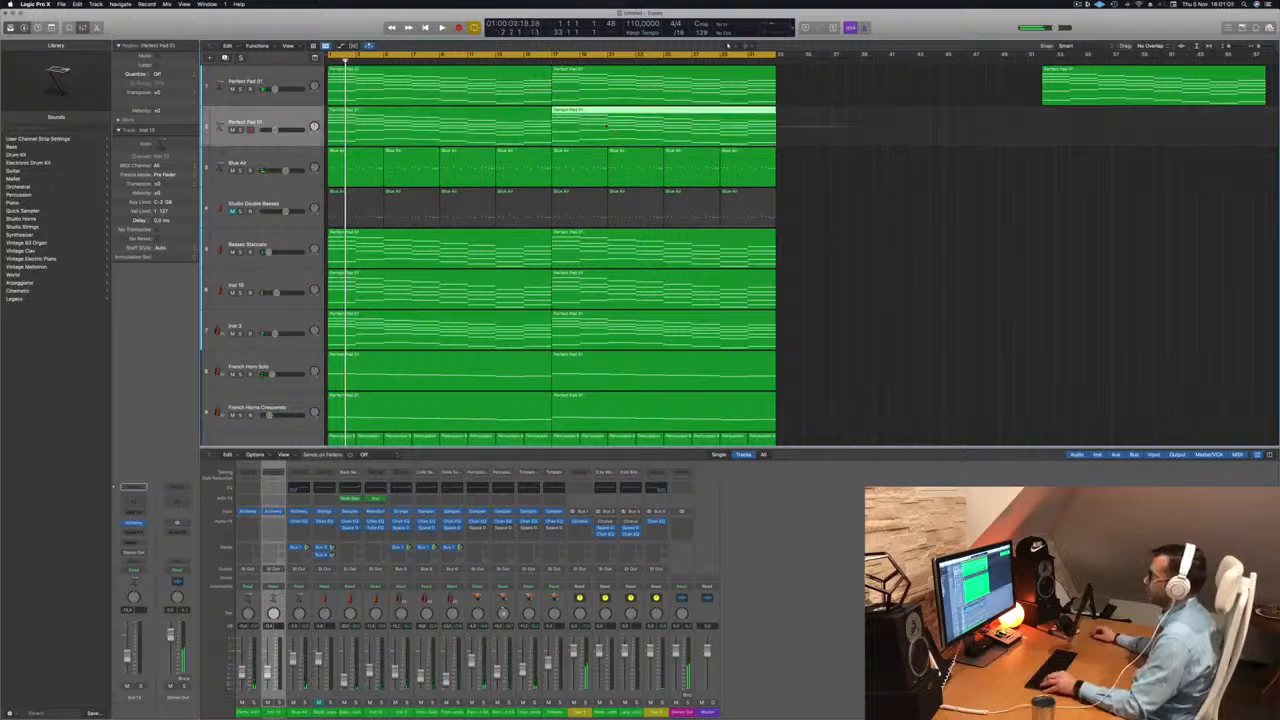
# - Open both copied regions in the Piano Roll and delete the upper chord notes, keeping only the lowest bass line
pyautogui.keyDown('shift'); pyautogui.click(515, 125); pyautogui.keyUp('shift')
pyautogui.press('p')
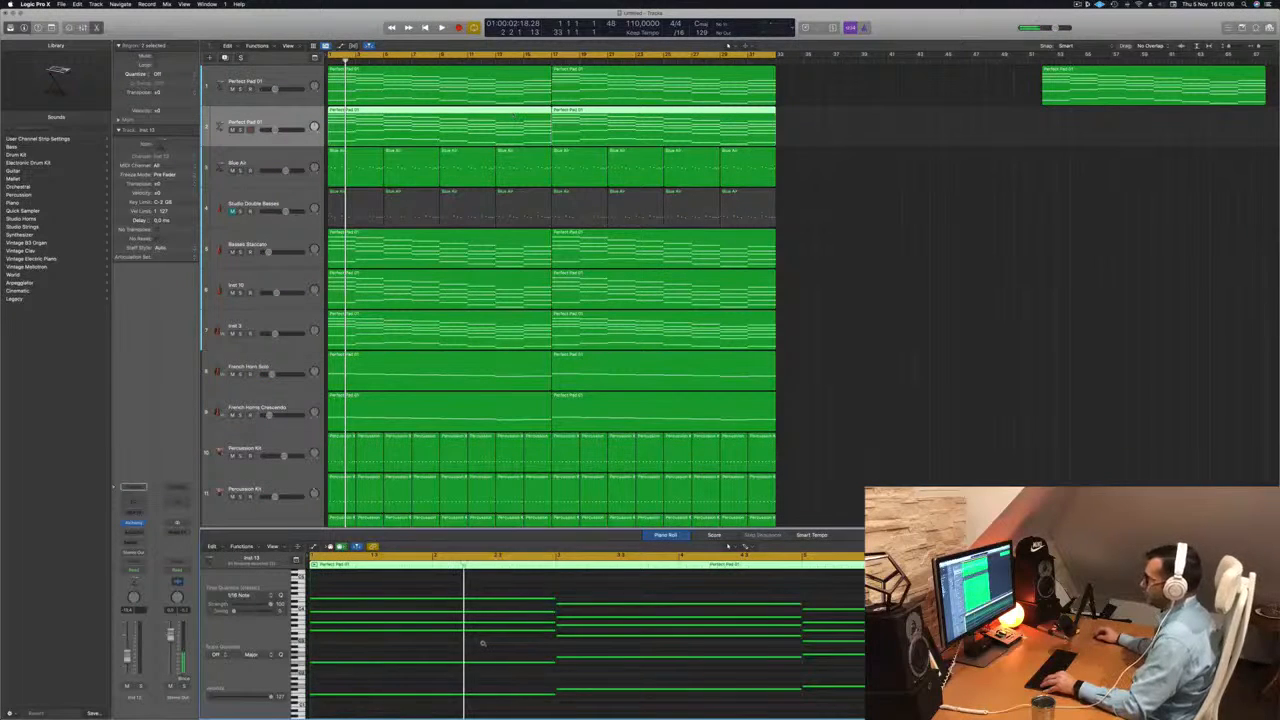
pyautogui.scroll(-8, 482, 643)
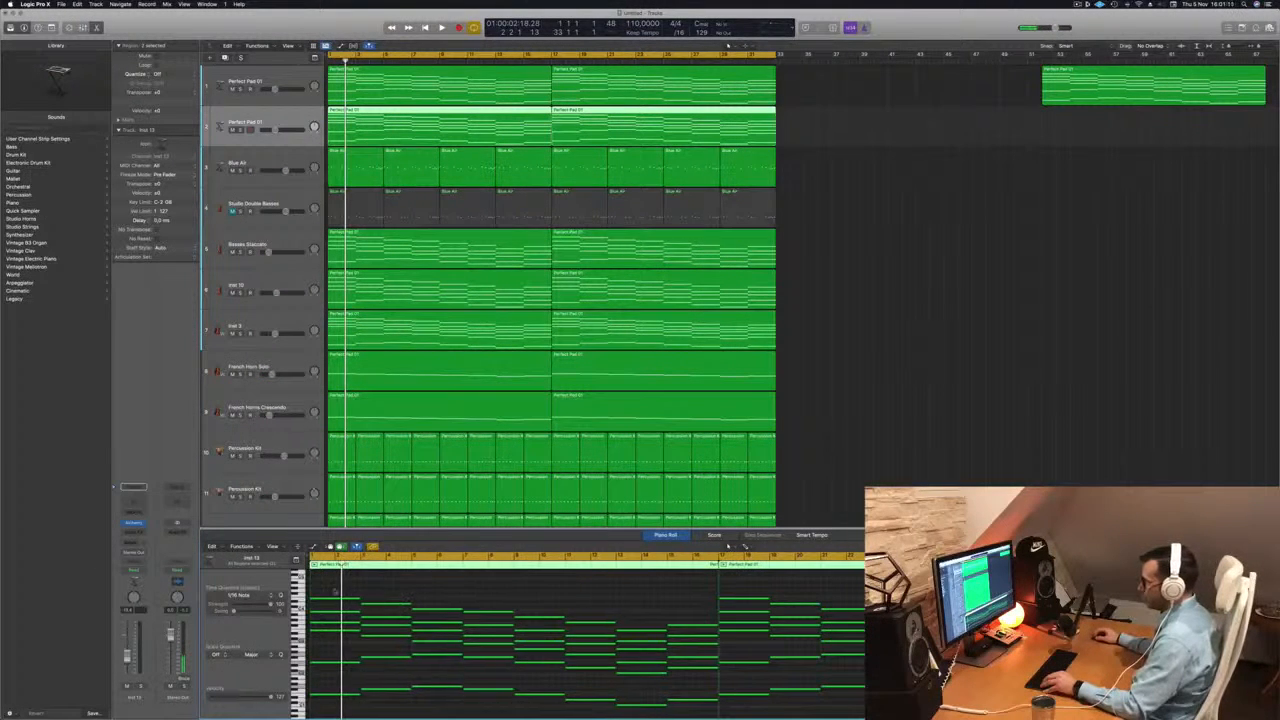
pyautogui.moveTo(335, 590); pyautogui.dragTo(766, 645)
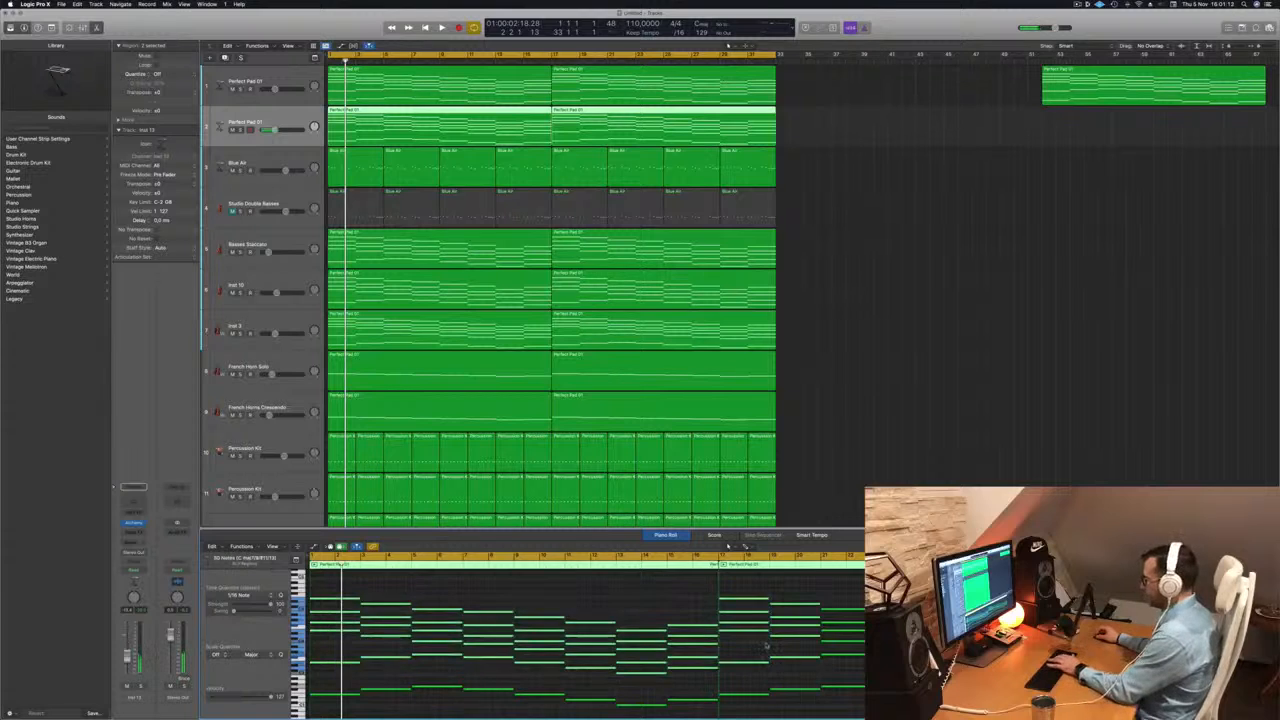
pyautogui.press('Delete')
pyautogui.press('Delete')
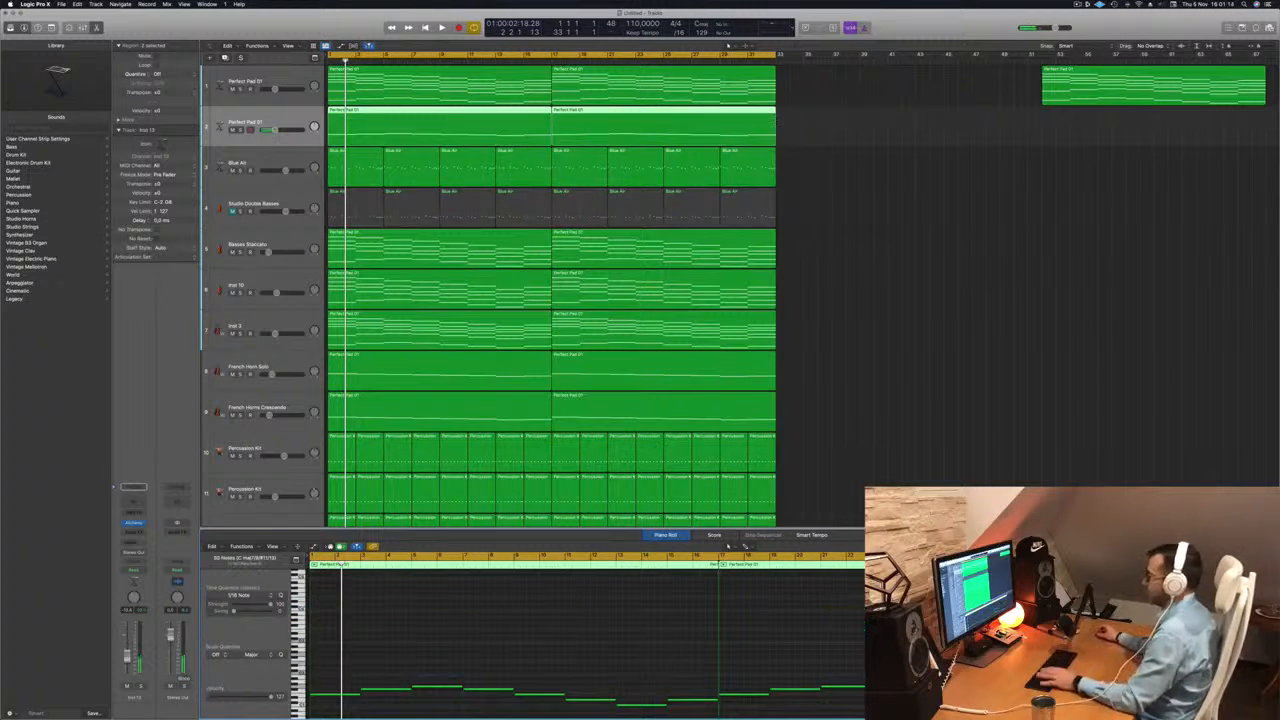
# - Solo the duplicated pad track during playback, open its Alchemy synth, and load the Perfect Pad 02 preset
pyautogui.press('space')
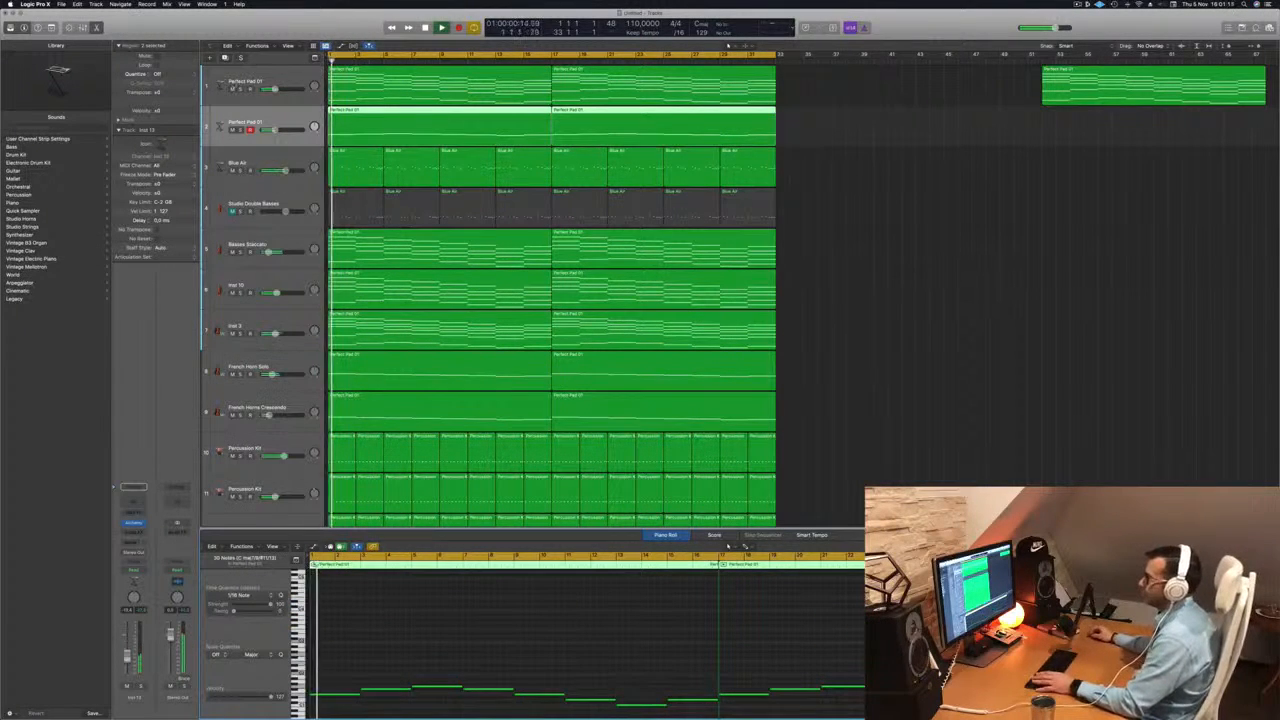
pyautogui.click(292, 118)
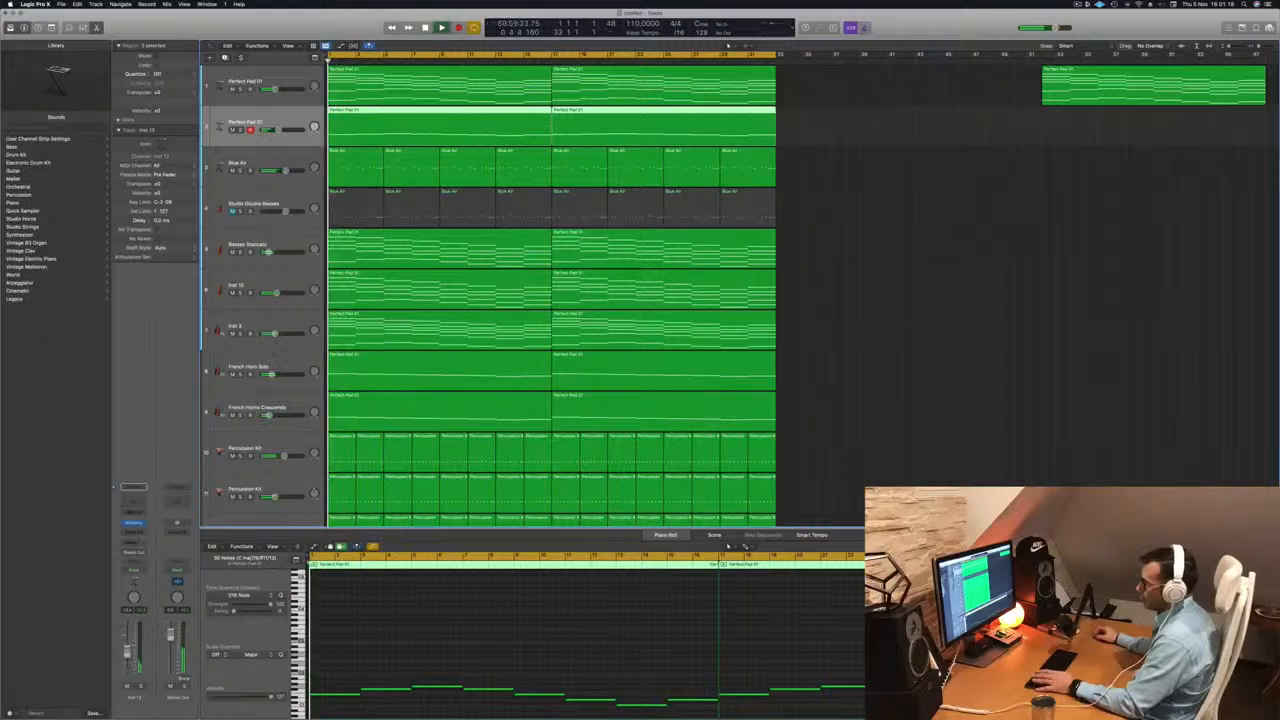
pyautogui.click(134, 523)
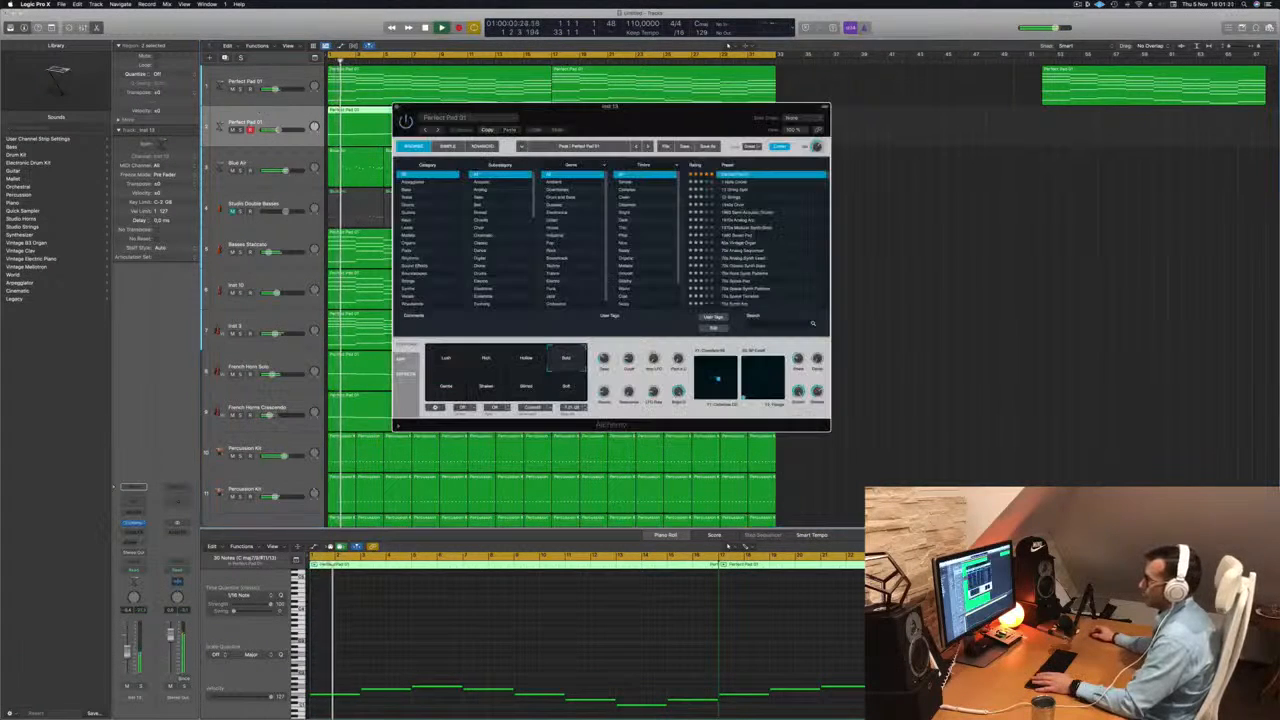
pyautogui.moveTo(634, 118); pyautogui.dragTo(787, 133)
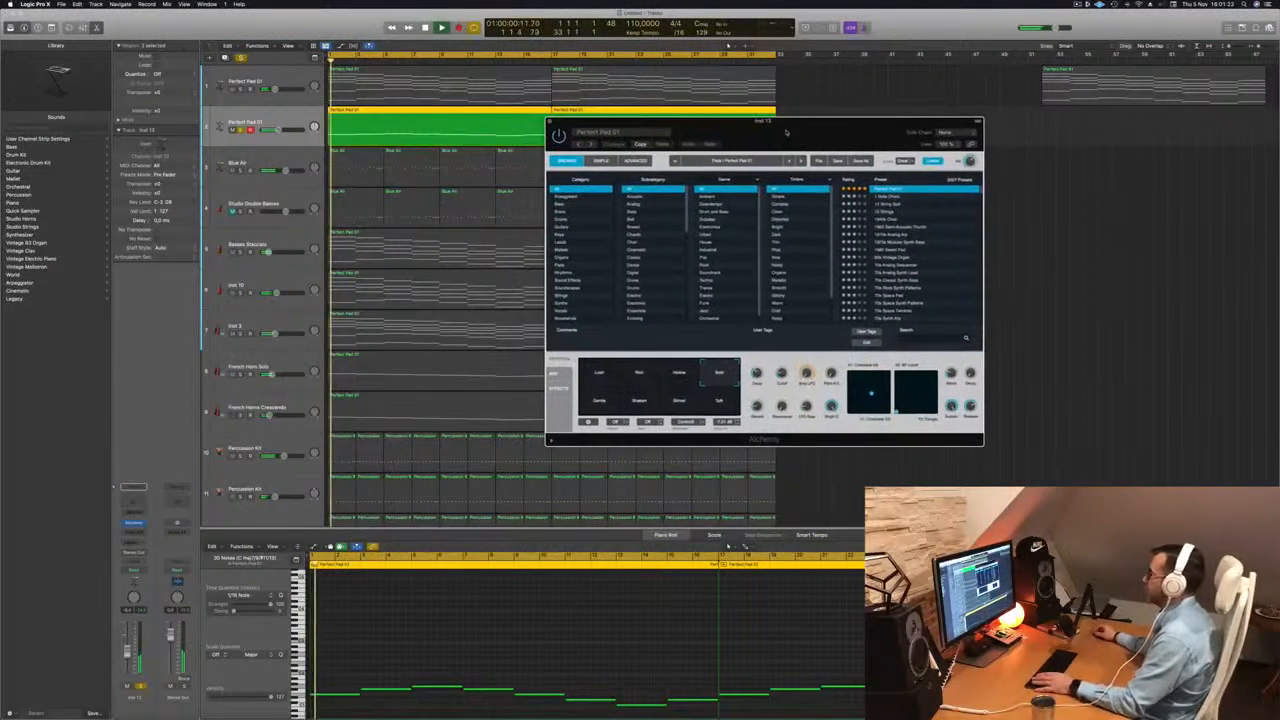
pyautogui.scroll(3, 899, 200)
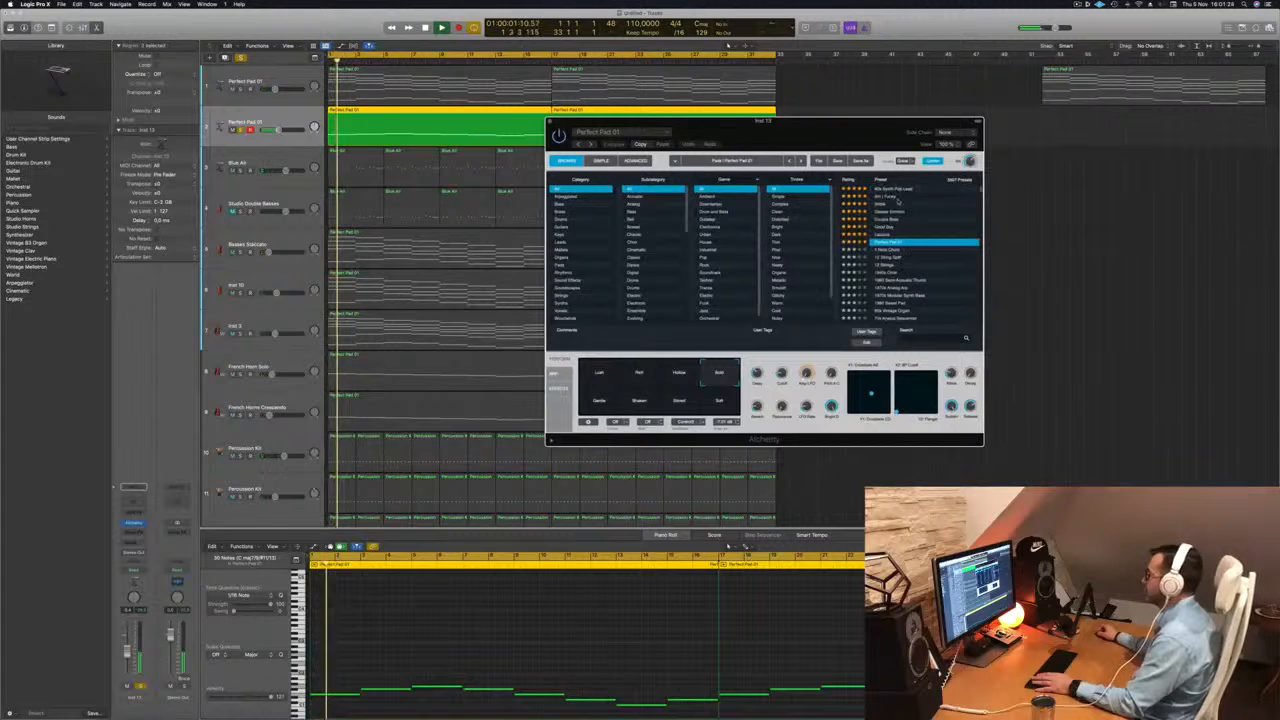
pyautogui.scroll(-3, 891, 178)
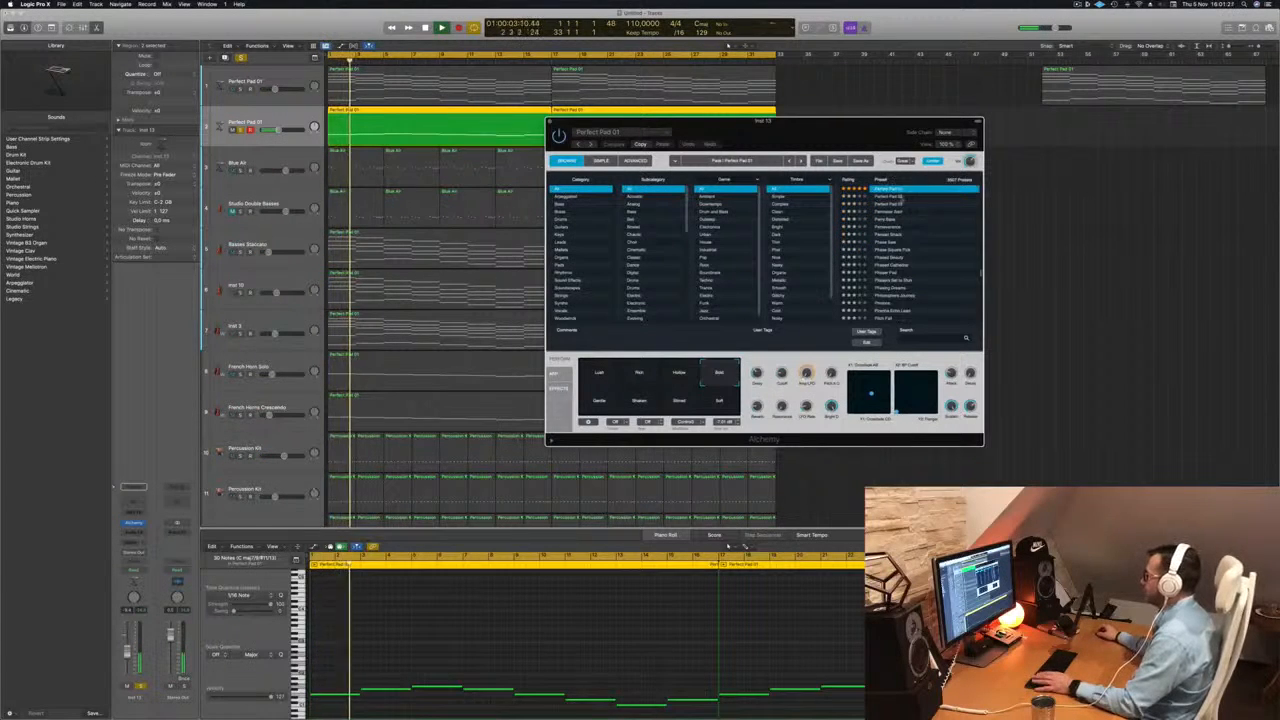
pyautogui.click(889, 197)
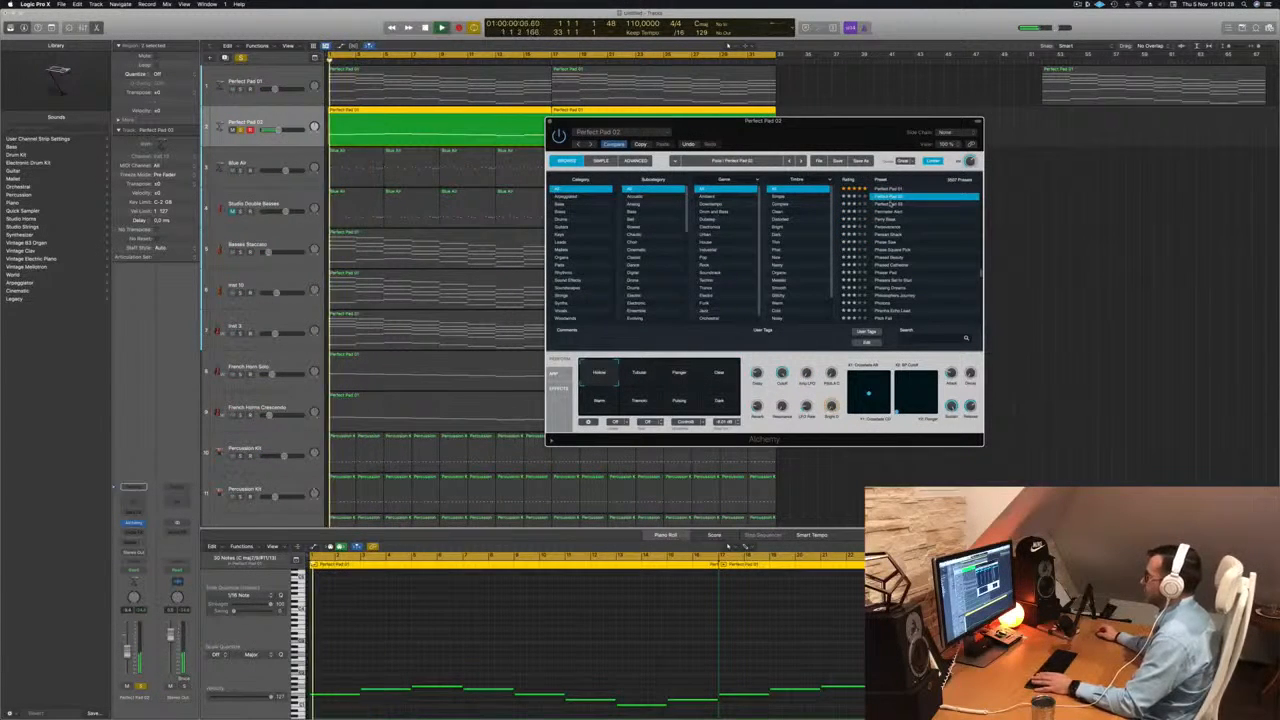
# - Load the Perfect Pad 03 preset in Alchemy and audition its Bold, Thin and other performance snapshots, settling on Warm
pyautogui.click(889, 204)
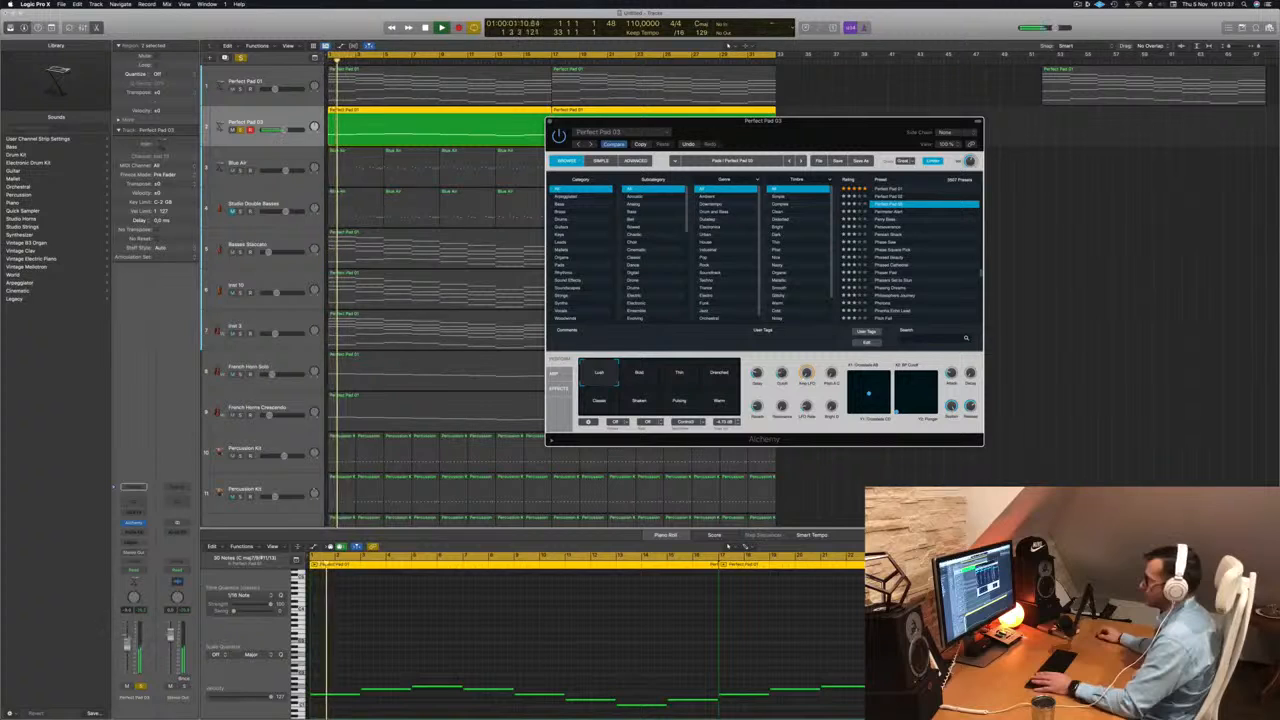
pyautogui.moveTo(777, 373); pyautogui.dragTo(777, 380)
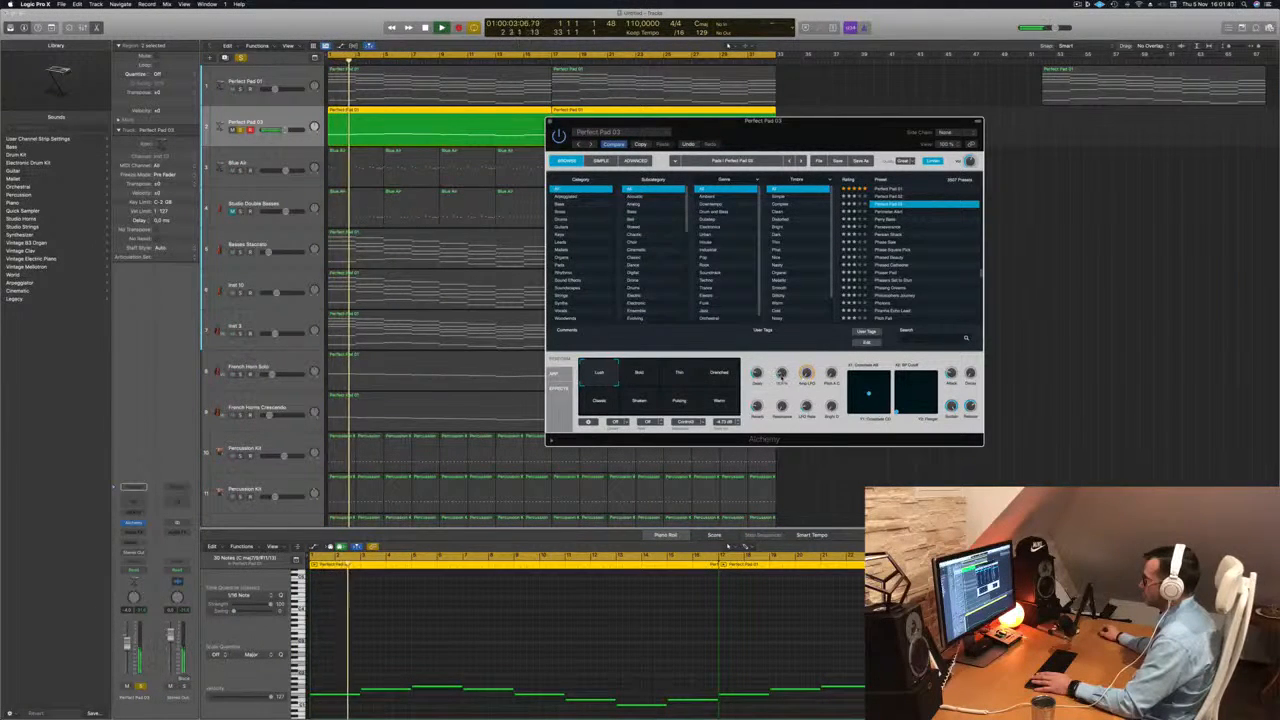
pyautogui.click(722, 371)
pyautogui.click(652, 376)
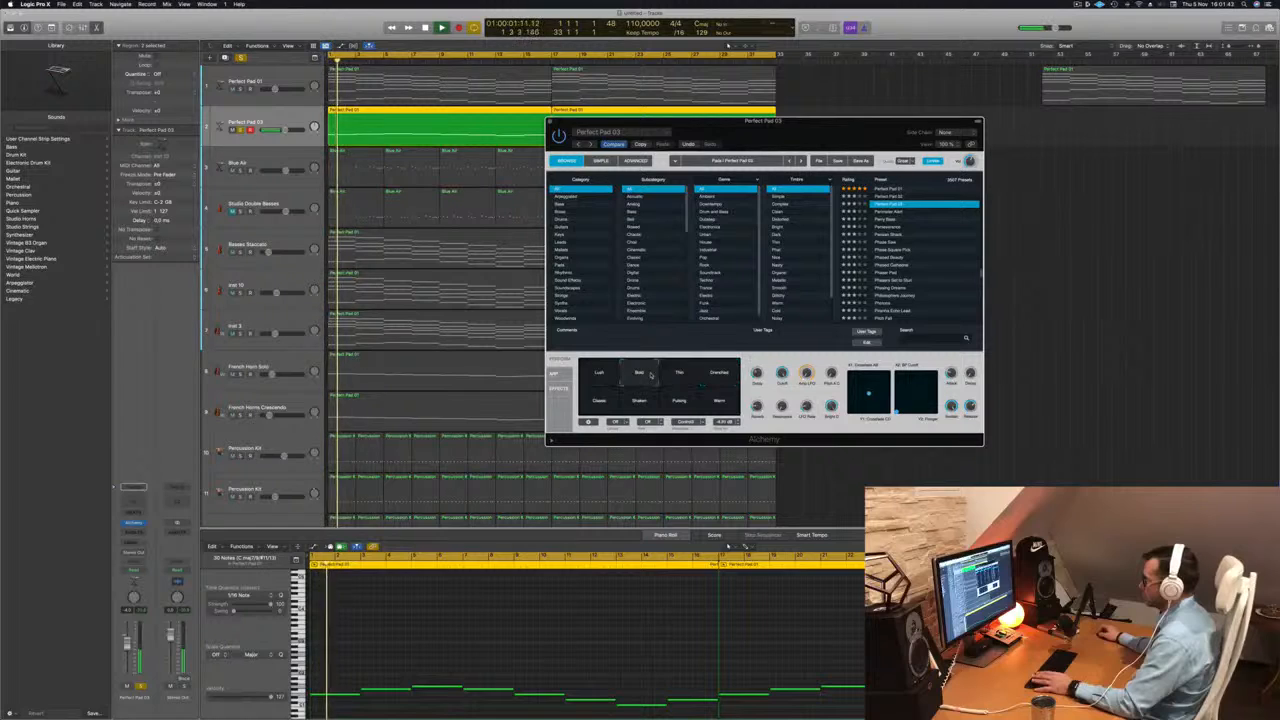
pyautogui.click(681, 380)
pyautogui.click(719, 400)
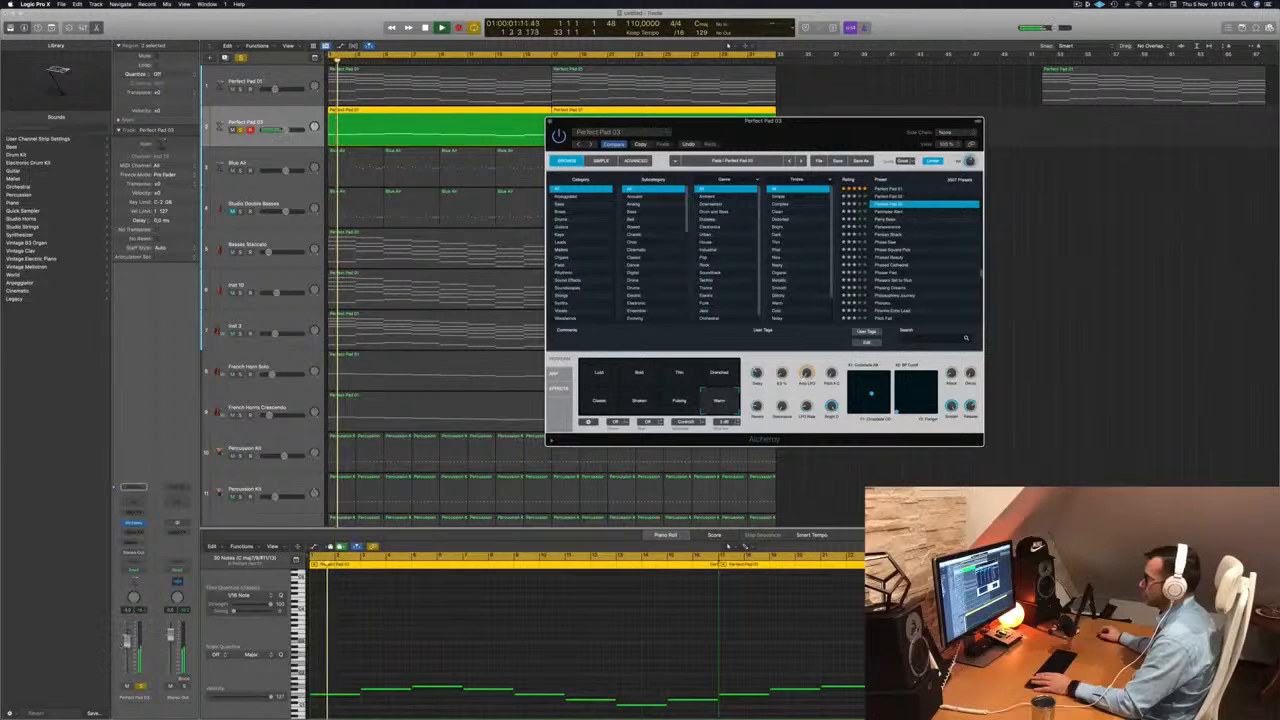
# - Solo the Basses Staccato track alongside the bass pad and add a send from it to Bus 1
pyautogui.moveTo(817, 134); pyautogui.dragTo(984, 143)
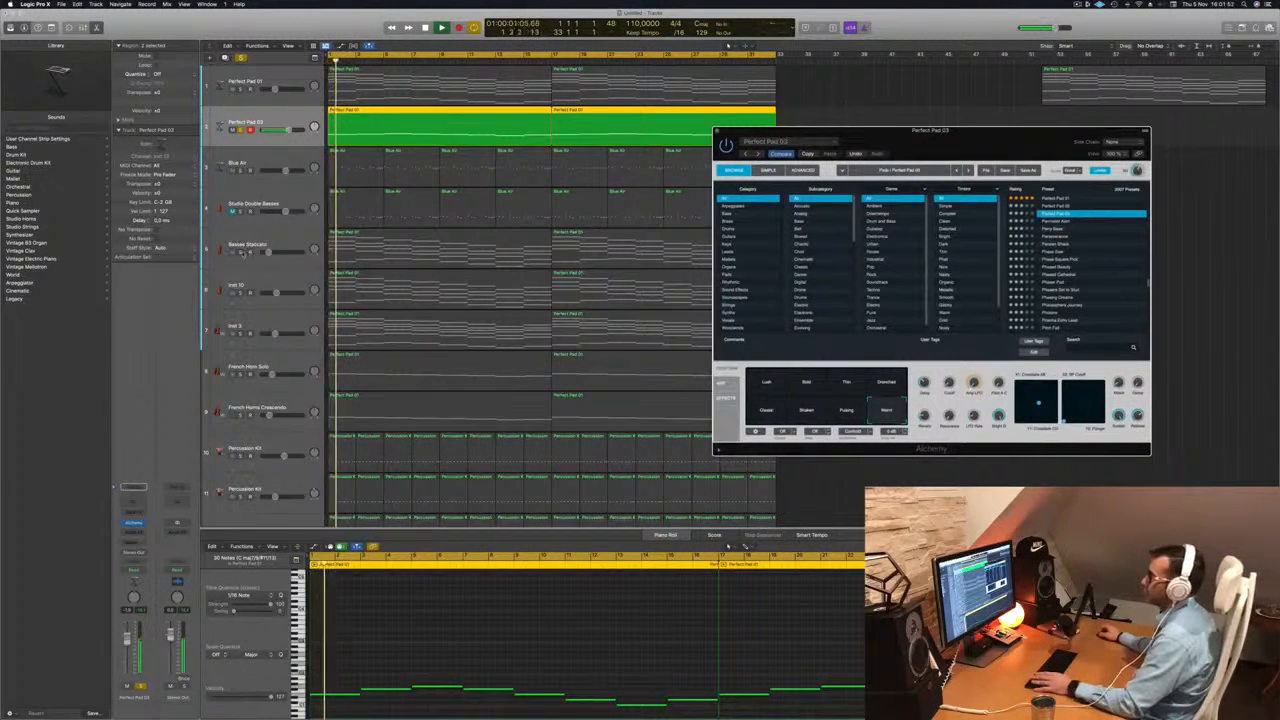
pyautogui.click(245, 248)
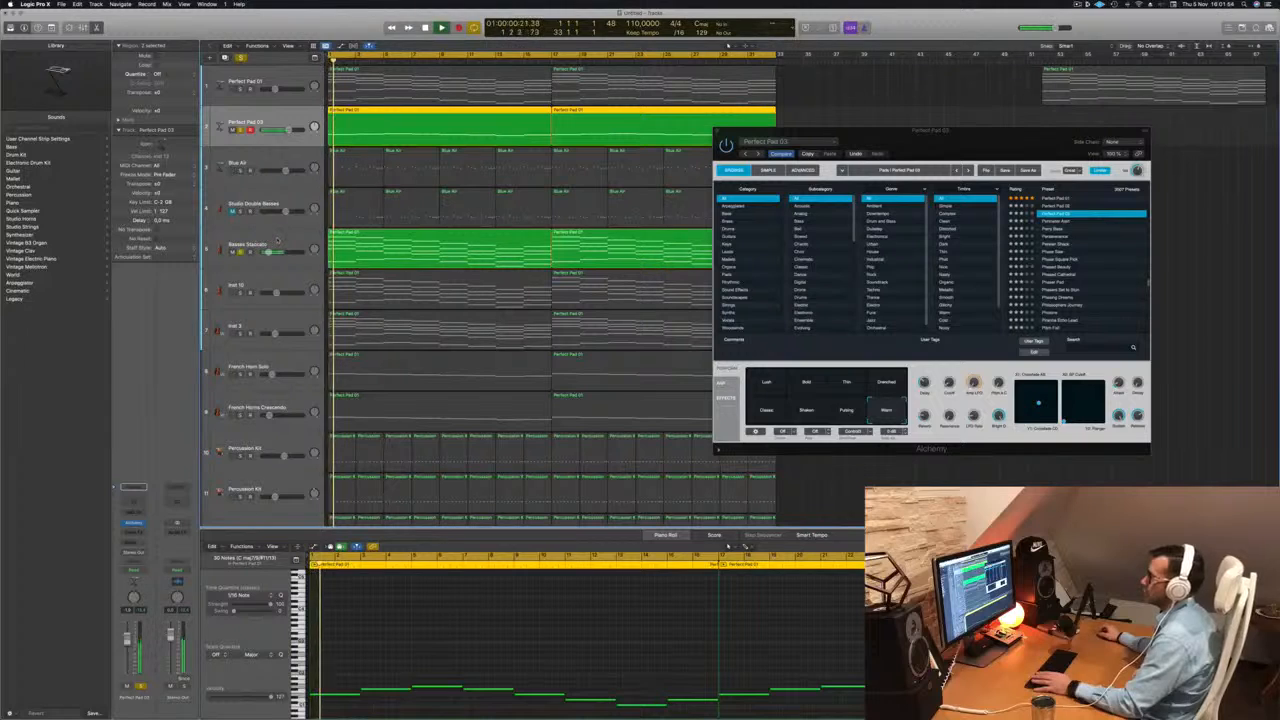
pyautogui.click(279, 244)
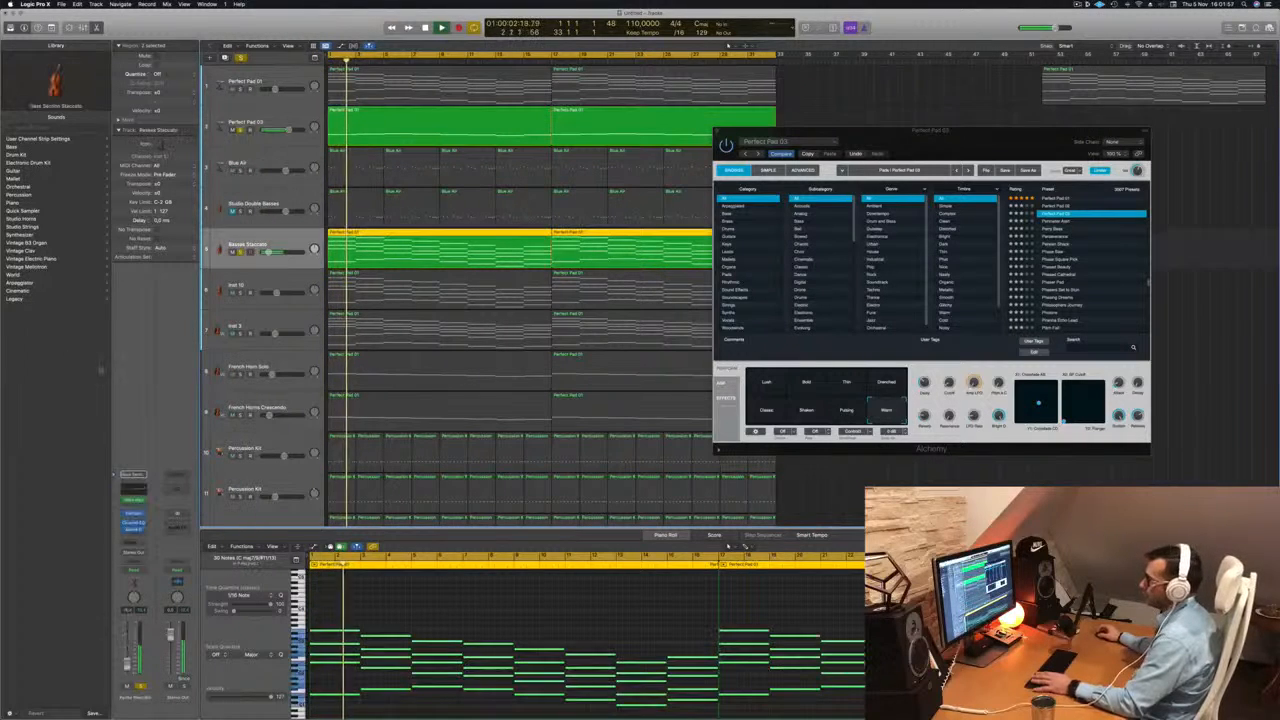
pyautogui.click(133, 541)
pyautogui.moveTo(137, 553)
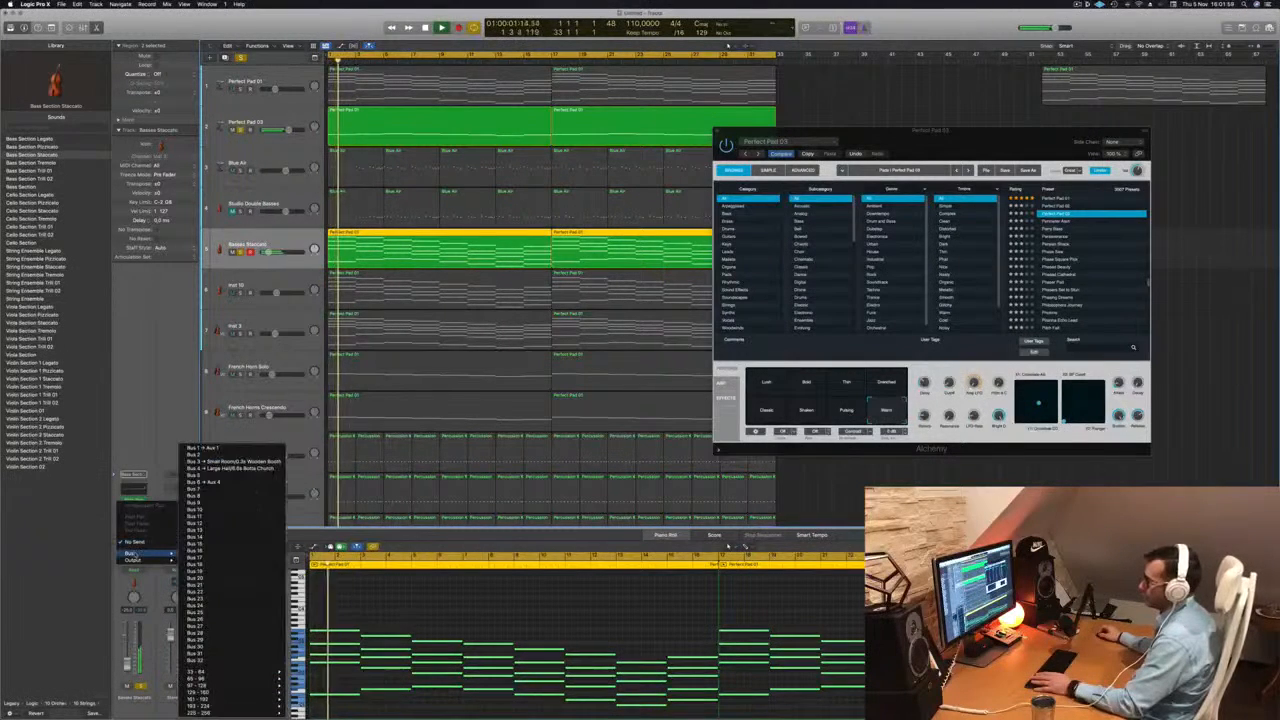
pyautogui.click(233, 461)
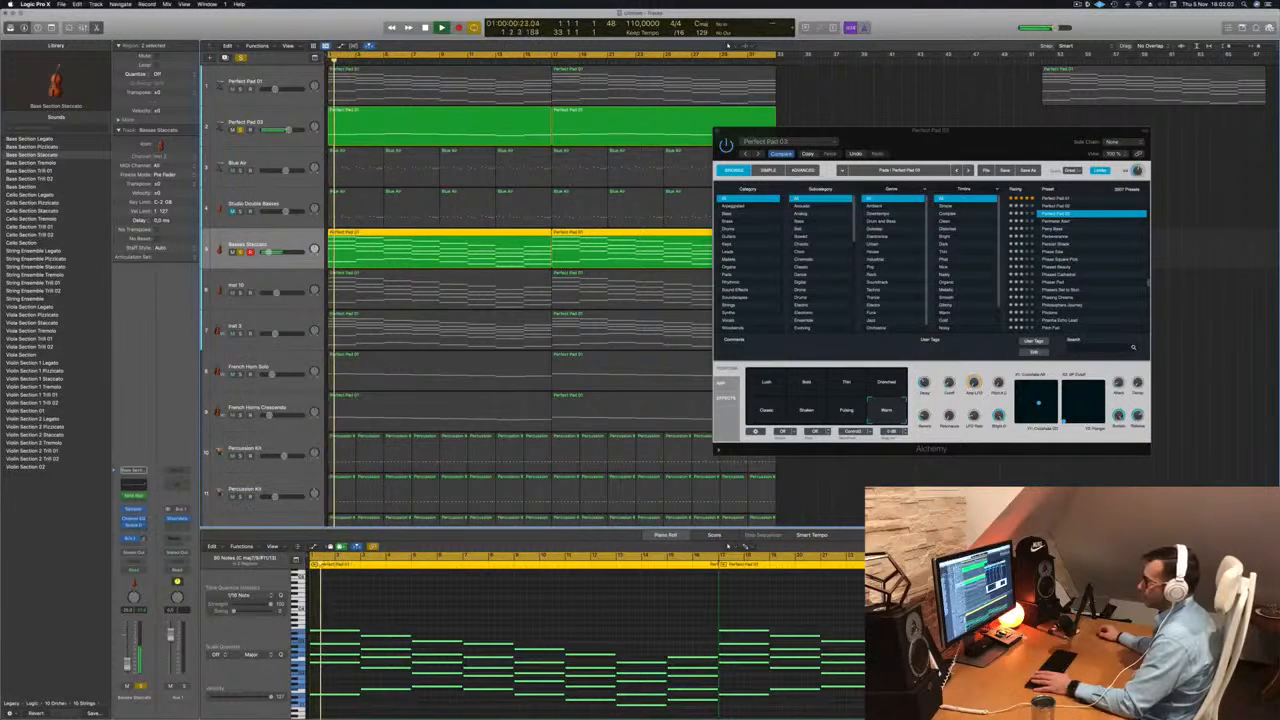
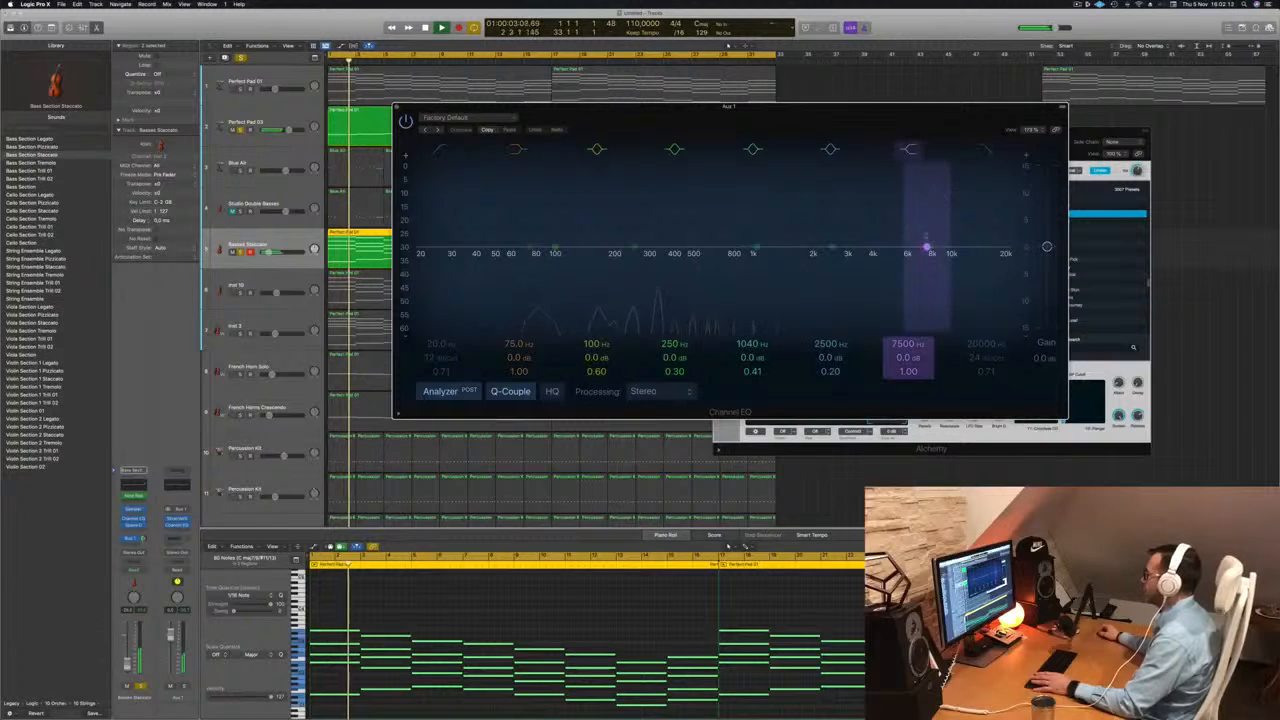
# - Shape the Aux 1 Channel EQ with a -4.5 dB high shelf at 2840 Hz and a 12 dB/oct low cut at 336 Hz
pyautogui.moveTo(927, 245); pyautogui.dragTo(845, 270)
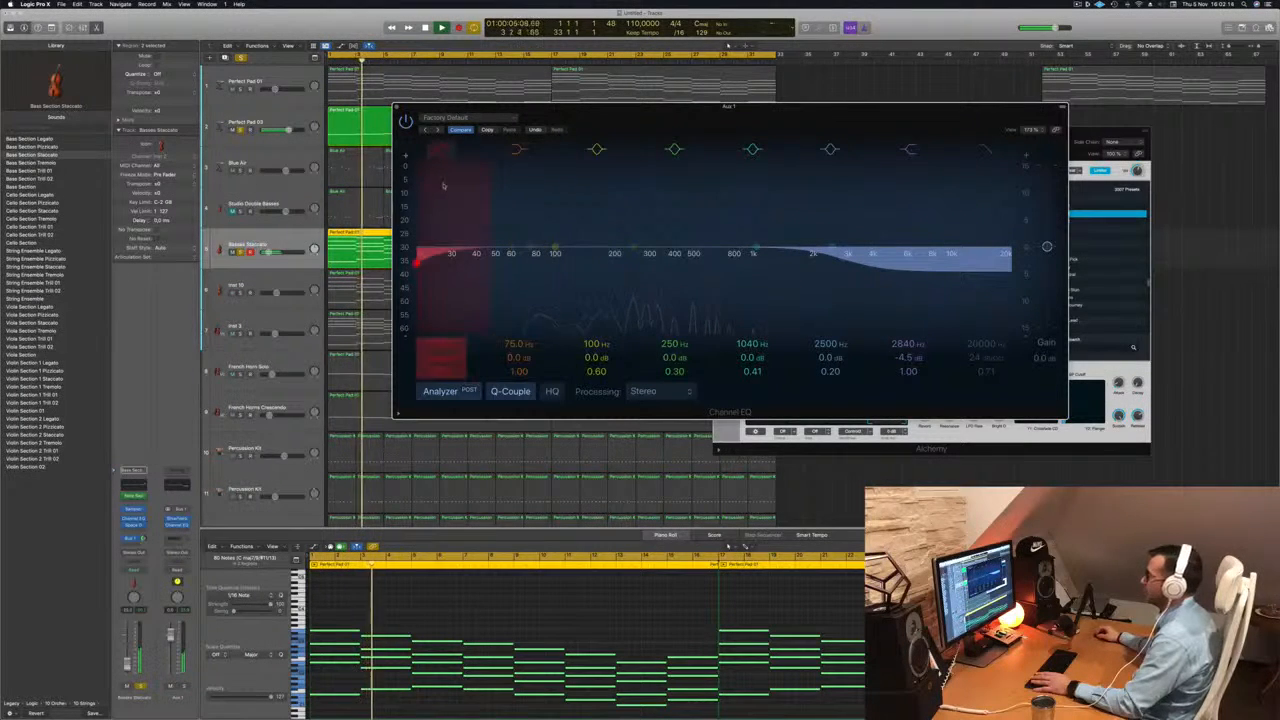
pyautogui.moveTo(443, 185); pyautogui.dragTo(657, 255)
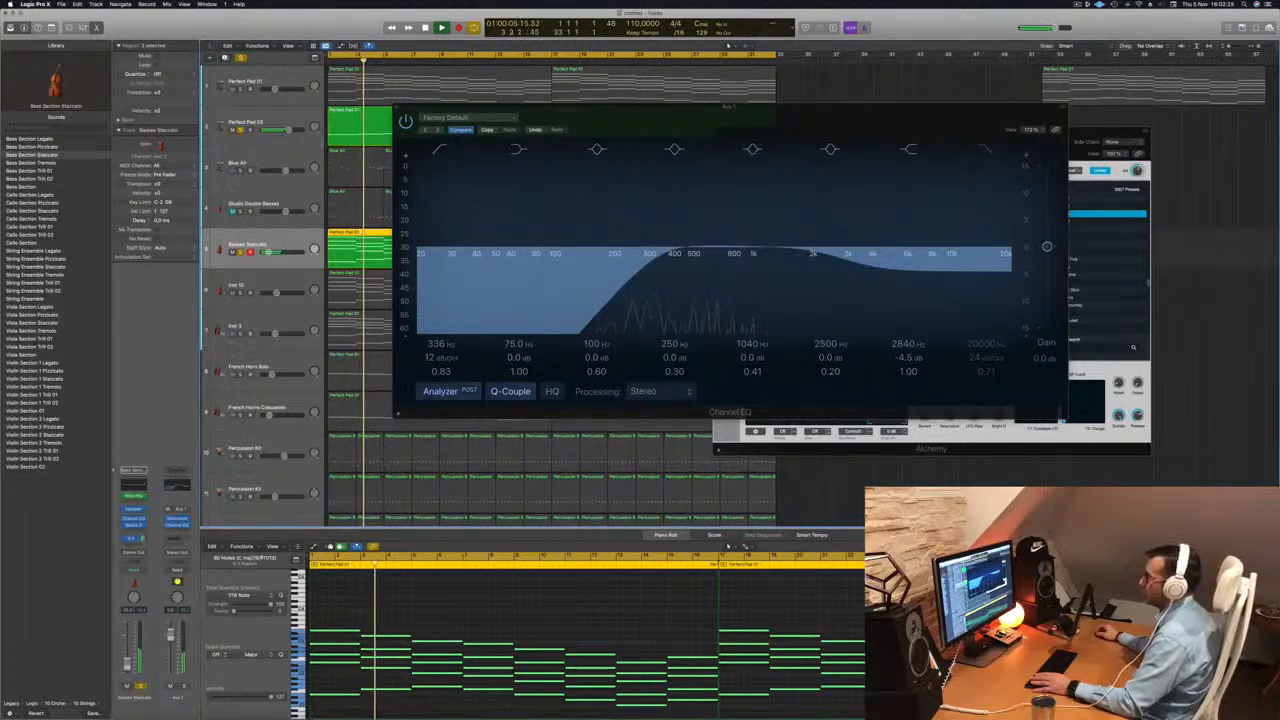
pyautogui.click(396, 109)
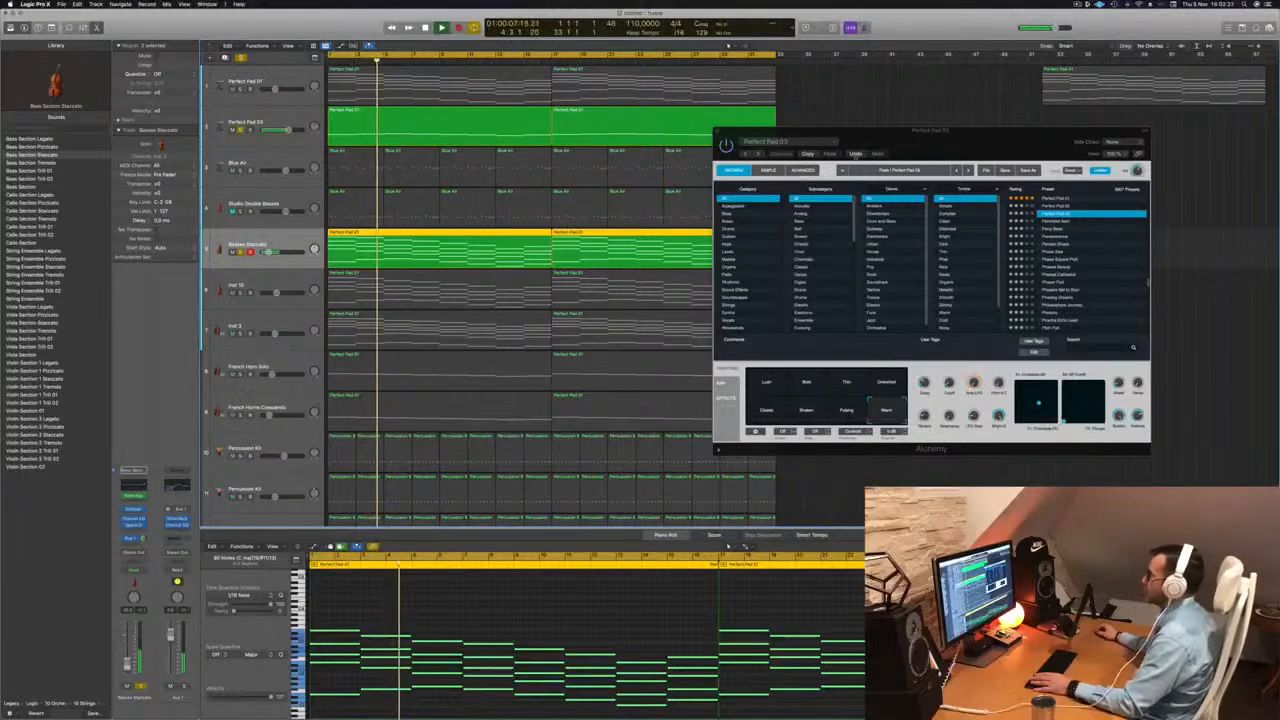
# - Add the Inst 10 track and both Percussion Kit tracks to the solo one after another during playback
pyautogui.moveTo(891, 141); pyautogui.dragTo(1063, 146)
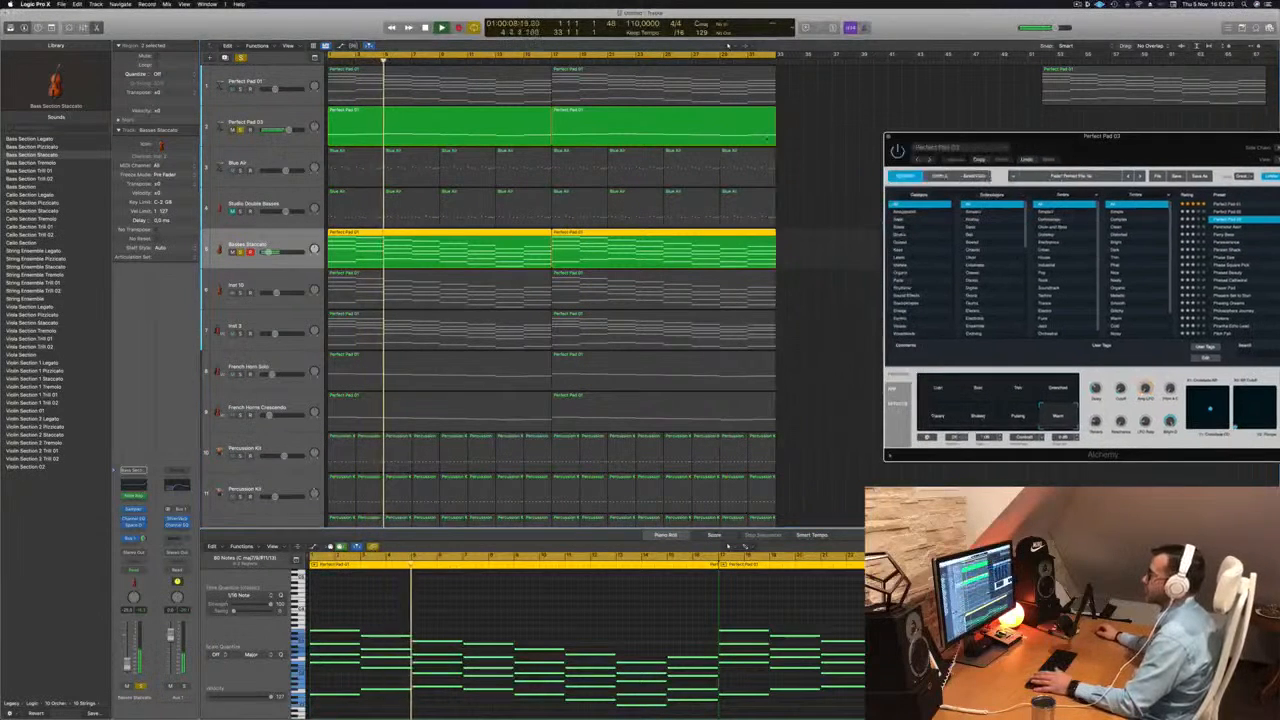
pyautogui.click(240, 292)
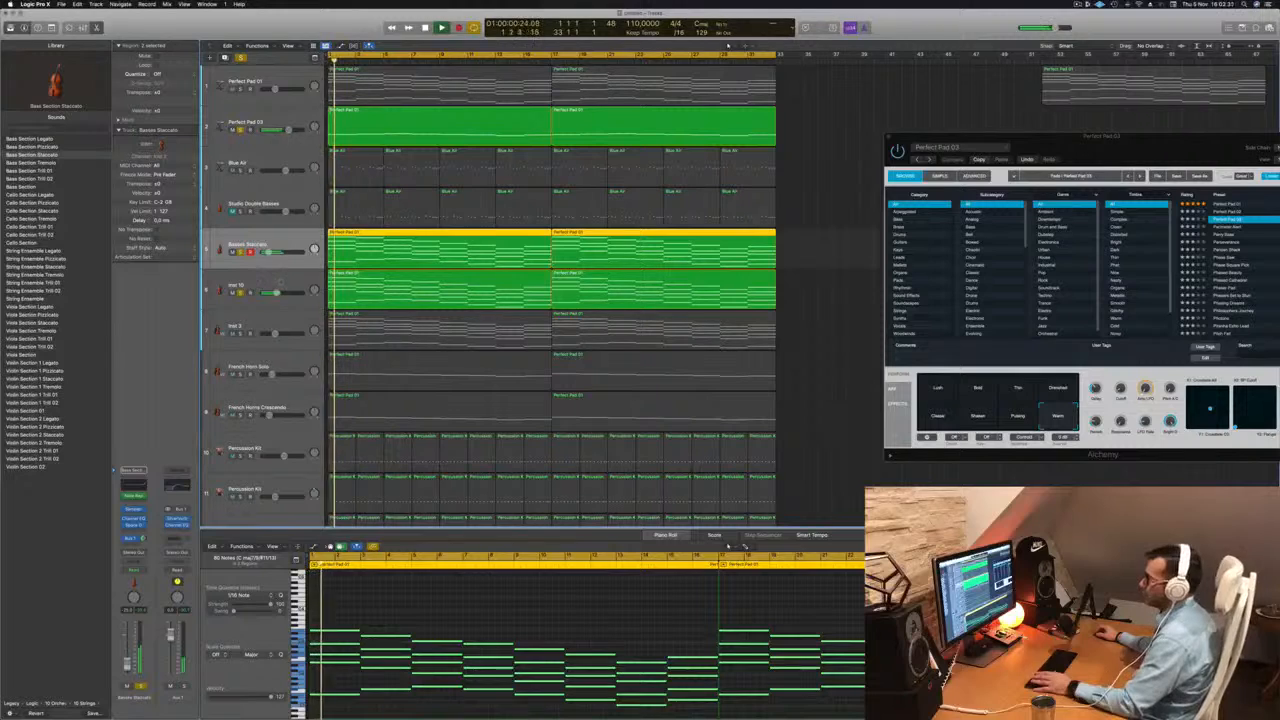
pyautogui.click(257, 284)
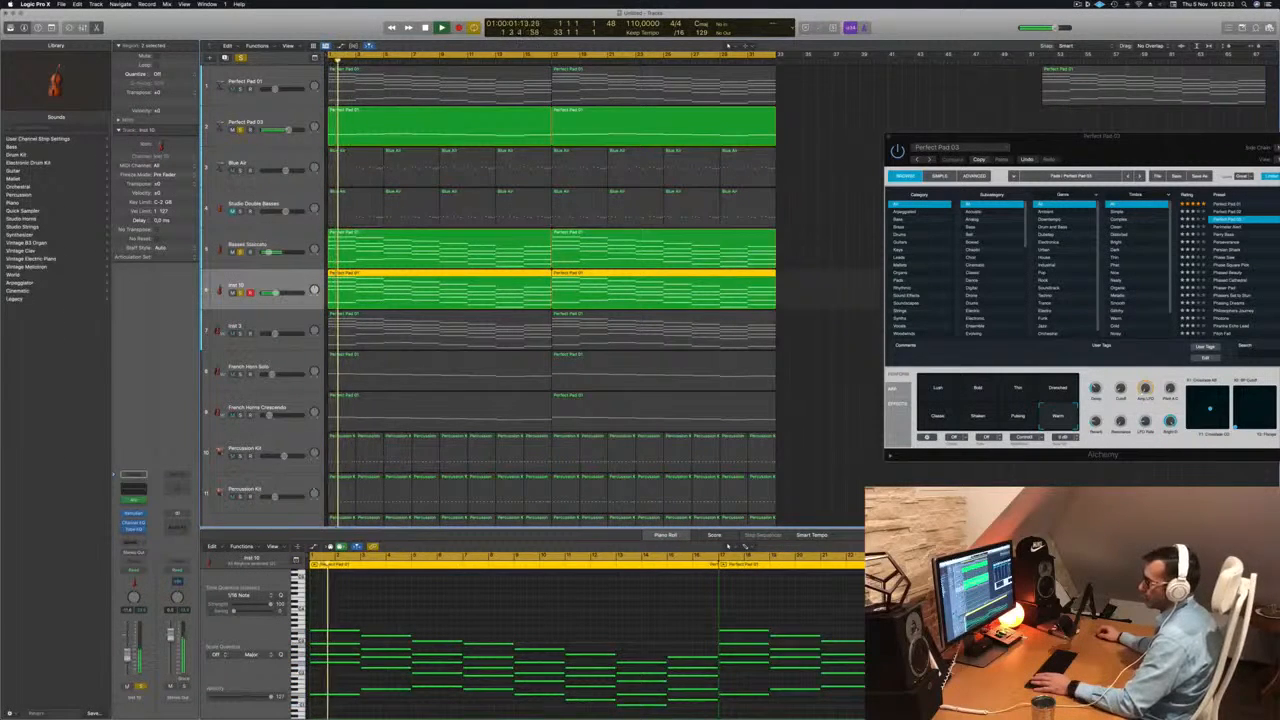
pyautogui.scroll(-3, 371, 389)
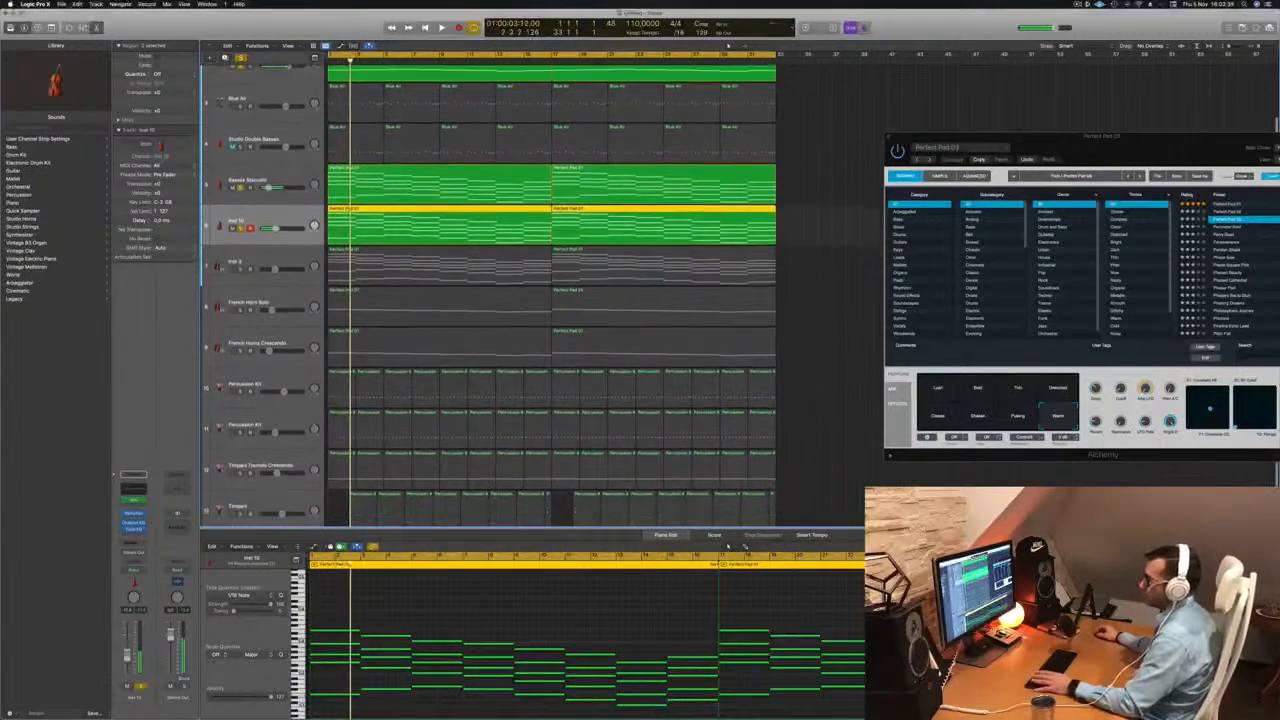
pyautogui.click(242, 390)
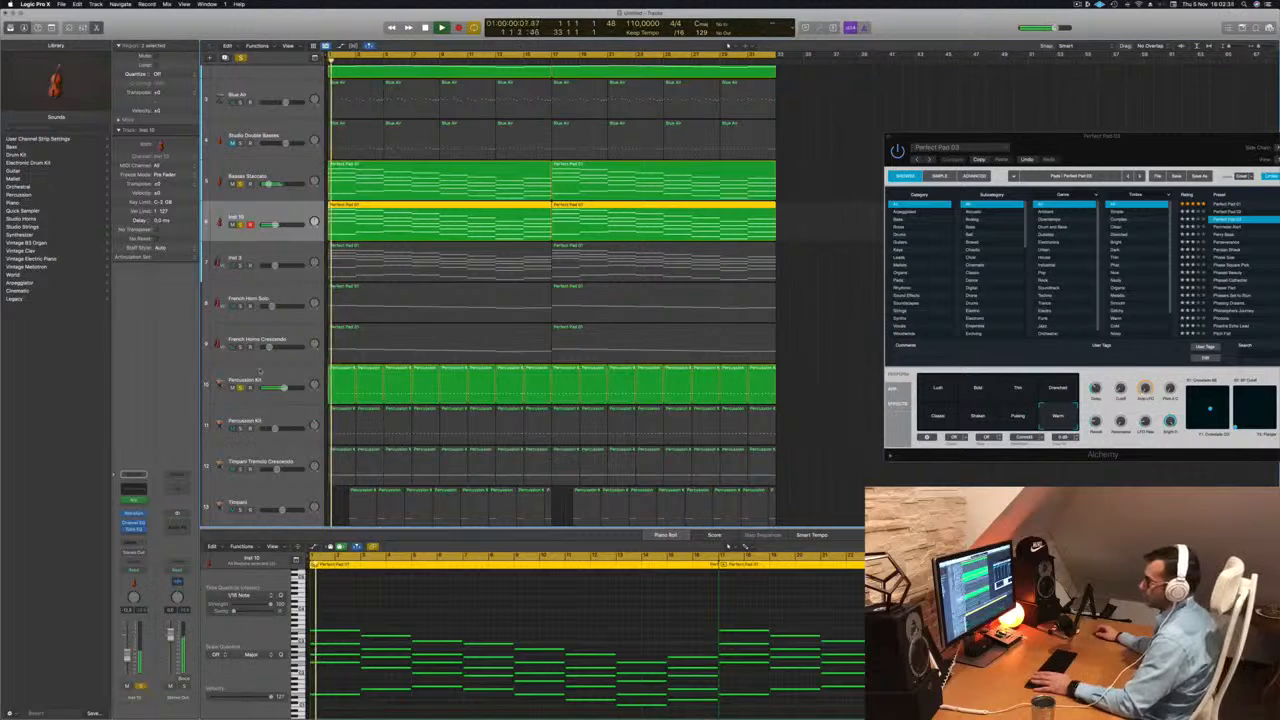
pyautogui.click(260, 373)
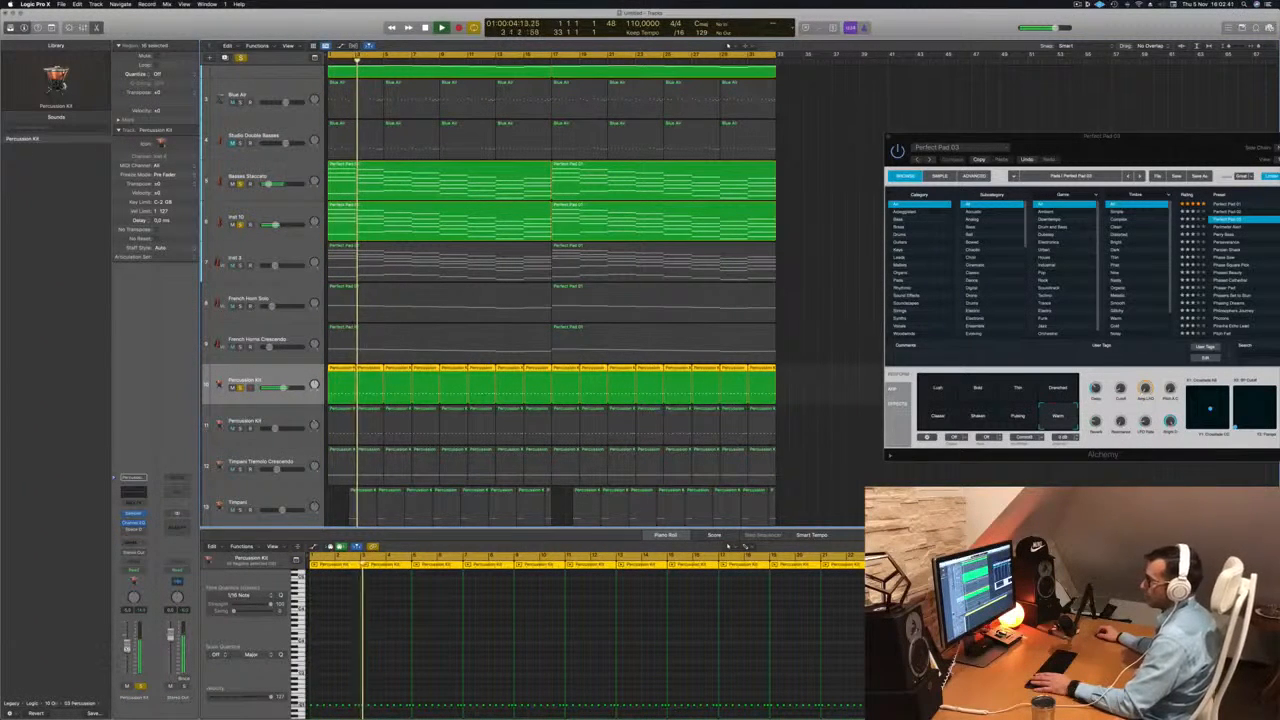
pyautogui.click(240, 435)
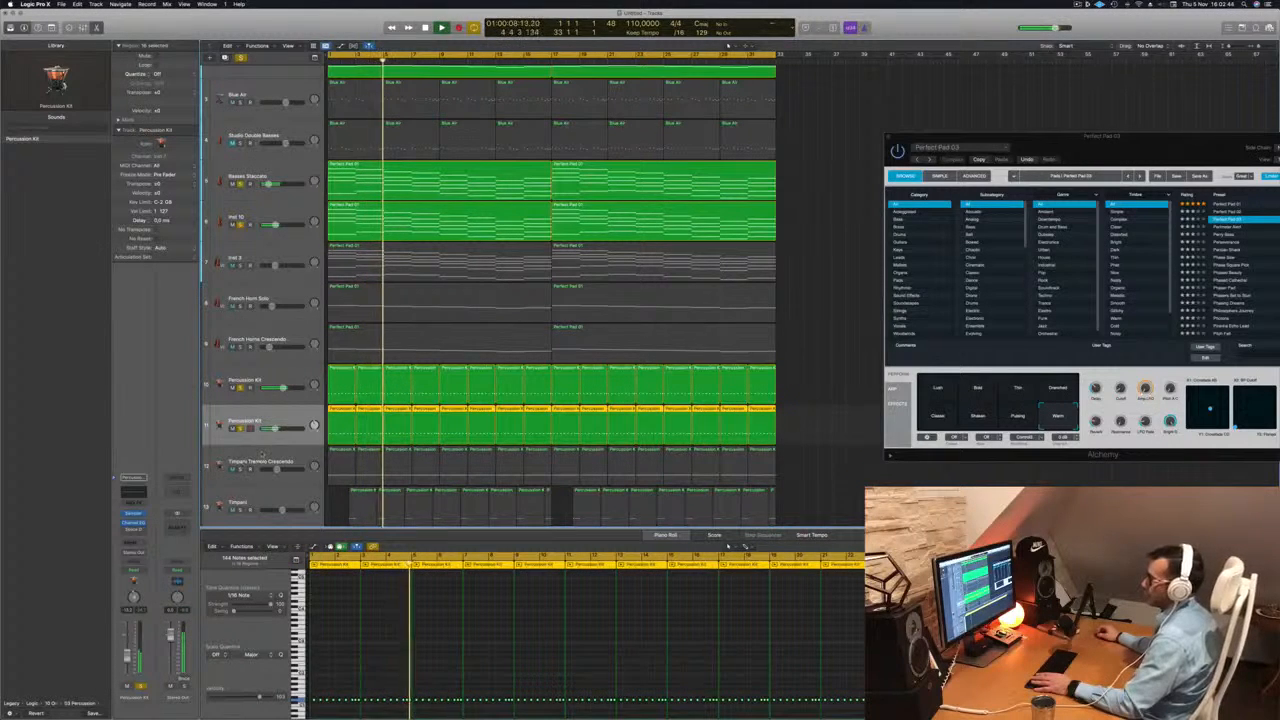
# - Clear all solos and close the Alchemy window while replaying the full arrangement with the Blue Air track selected
pyautogui.click(241, 59)
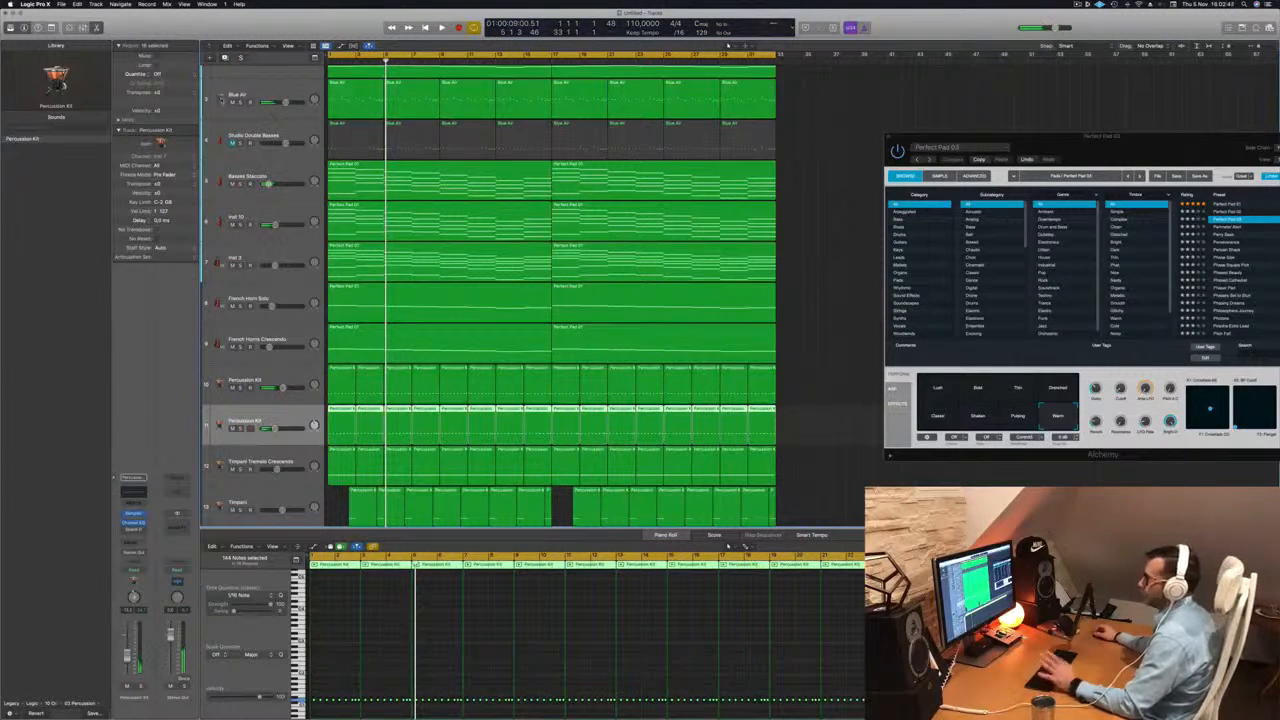
pyautogui.press('space')
pyautogui.moveTo(1033, 137); pyautogui.dragTo(1015, 119)
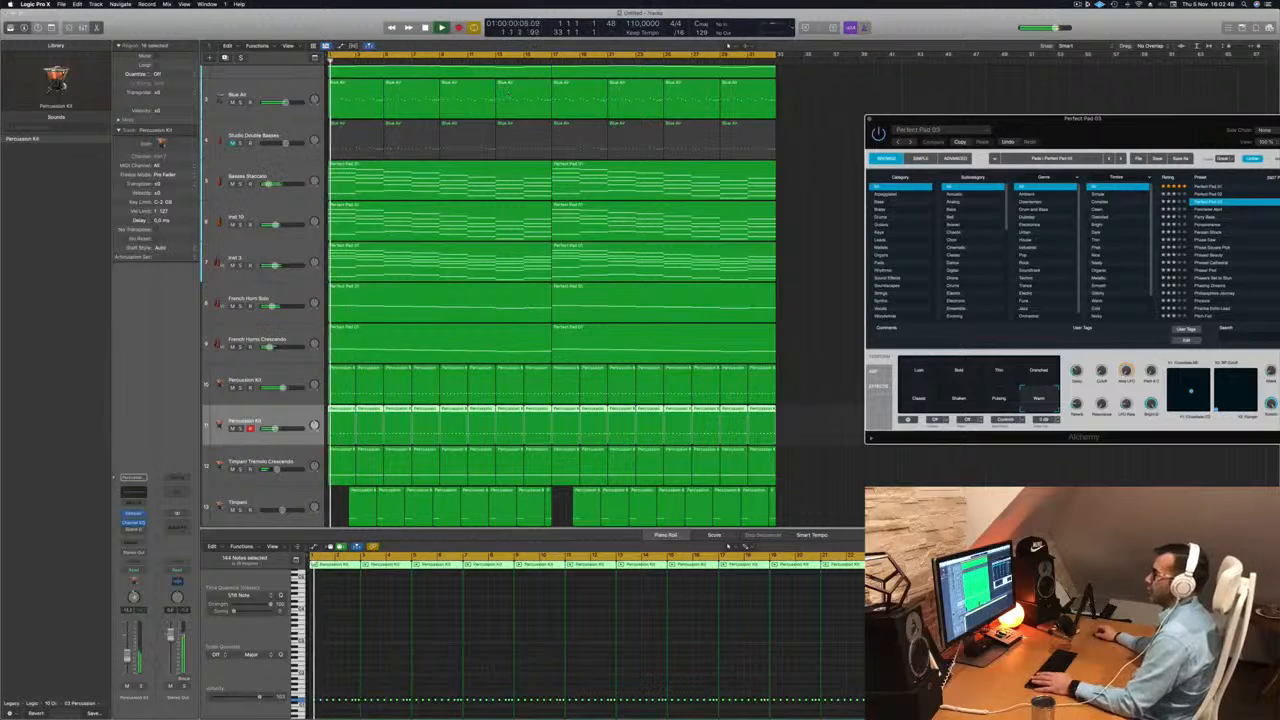
pyautogui.click(262, 93)
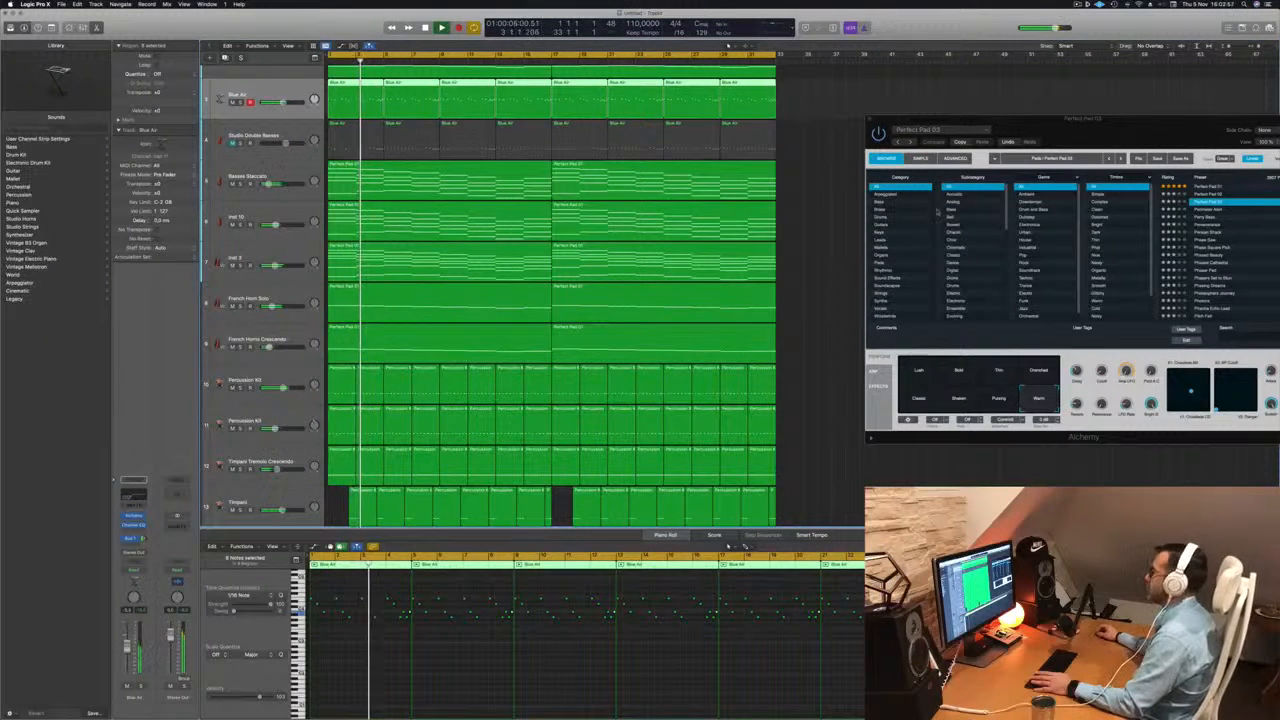
pyautogui.moveTo(940, 119); pyautogui.dragTo(591, 196)
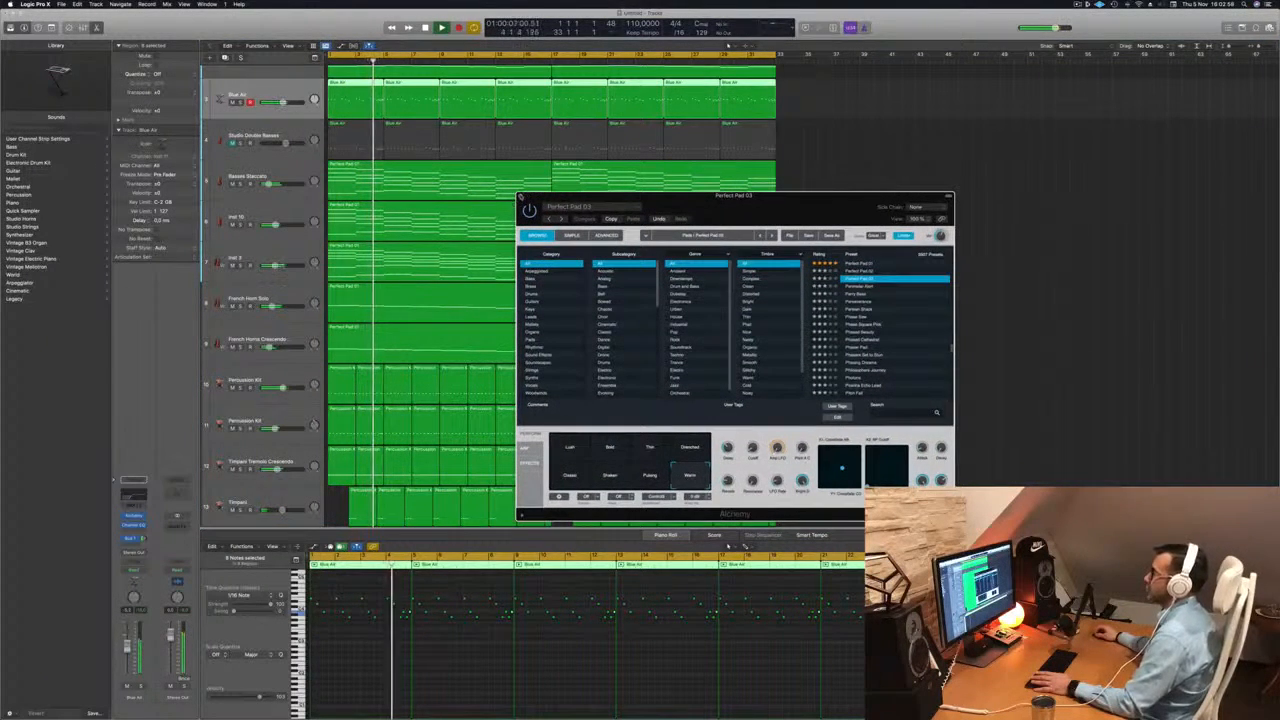
pyautogui.click(521, 197)
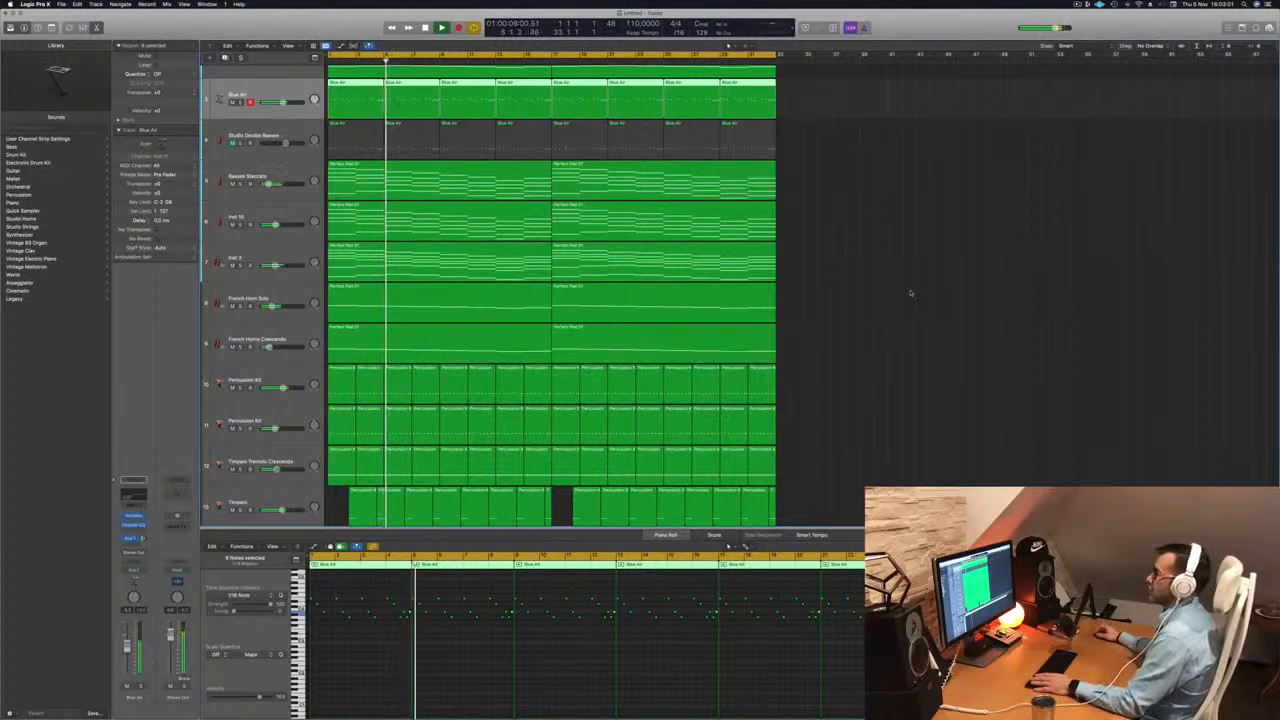
pyautogui.press('Return')
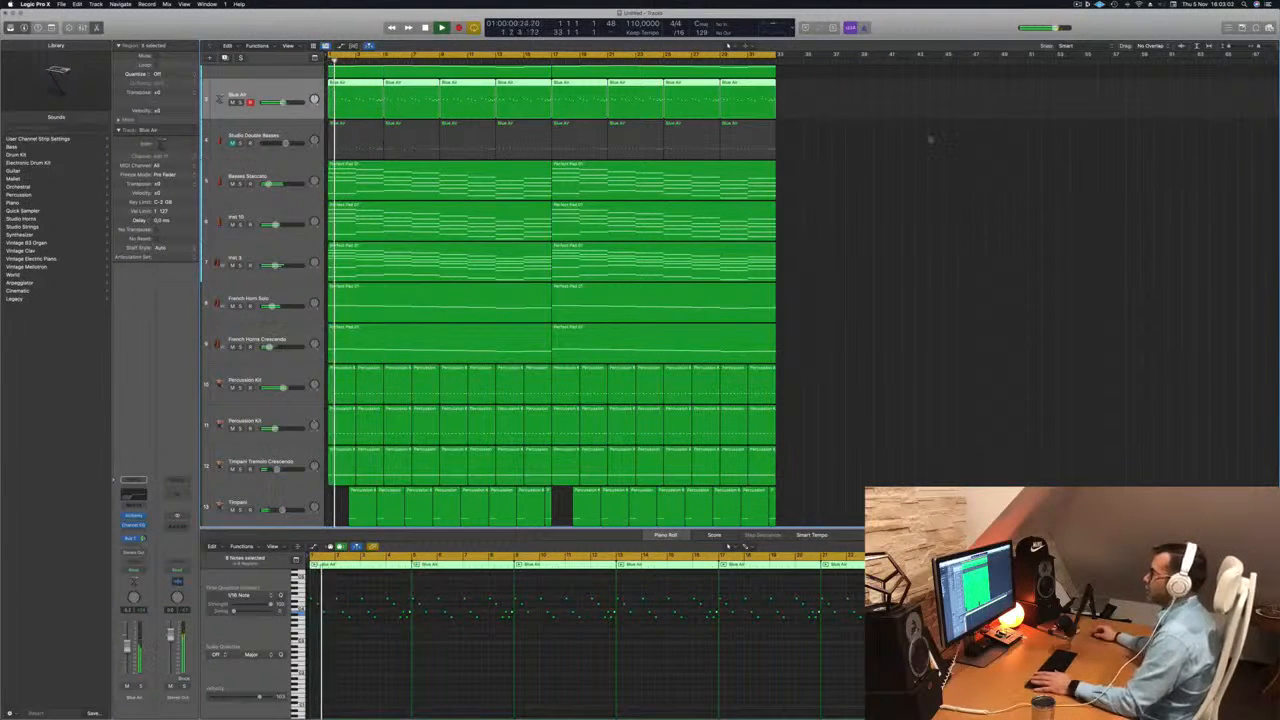
# - Delete every second region on the Blue Air track, starting with the one at bar 5
pyautogui.click(432, 92)
pyautogui.press('Delete')
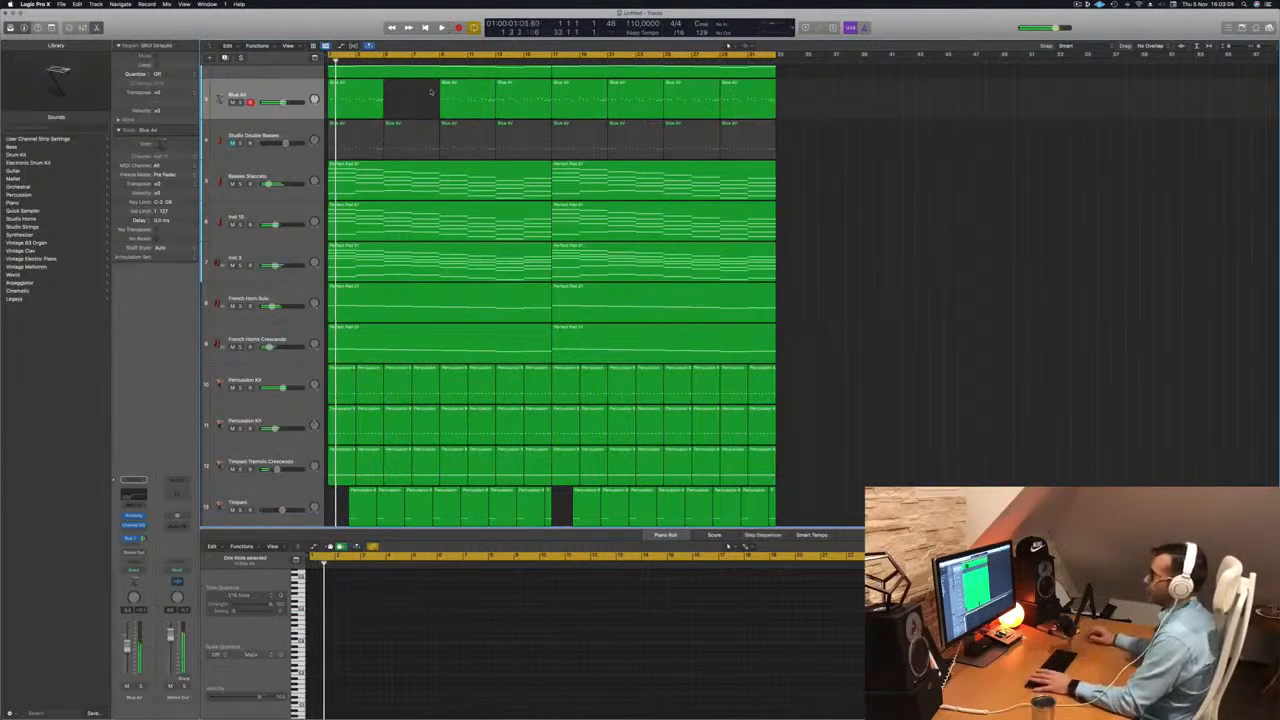
pyautogui.click(535, 100)
pyautogui.press('Delete')
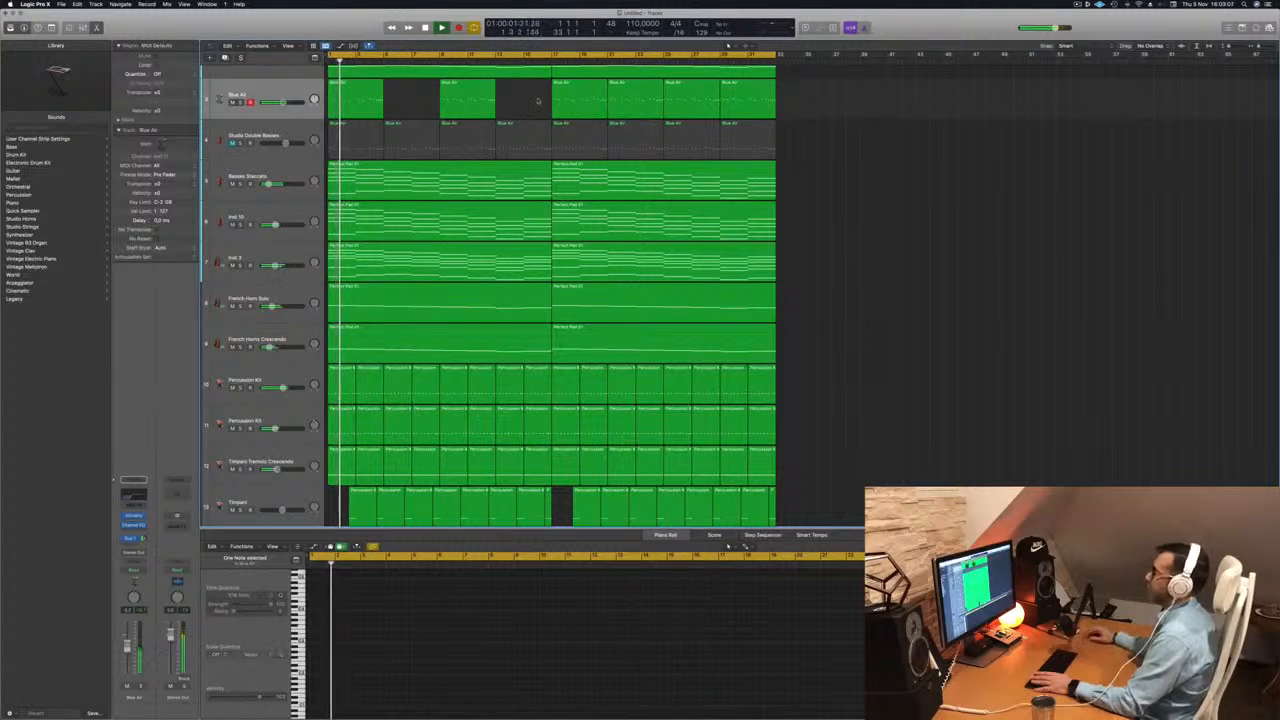
pyautogui.click(616, 100)
pyautogui.press('Delete')
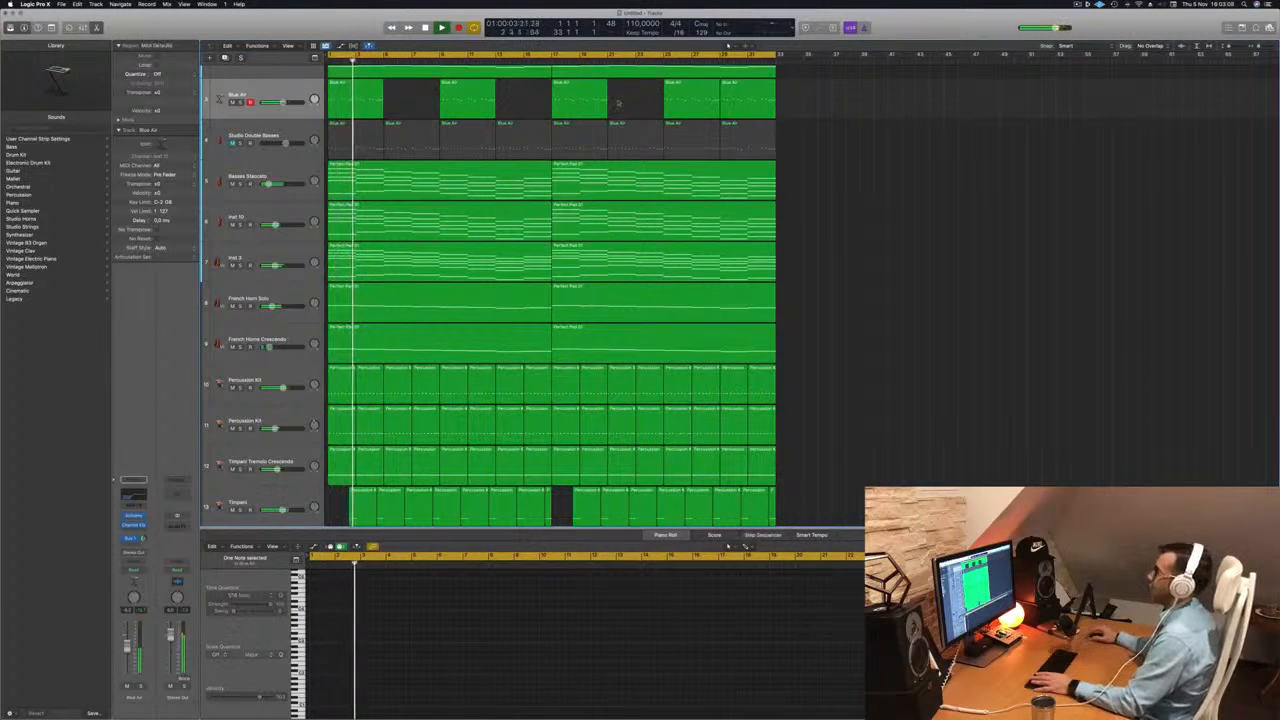
pyautogui.click(737, 100)
pyautogui.press('Delete')
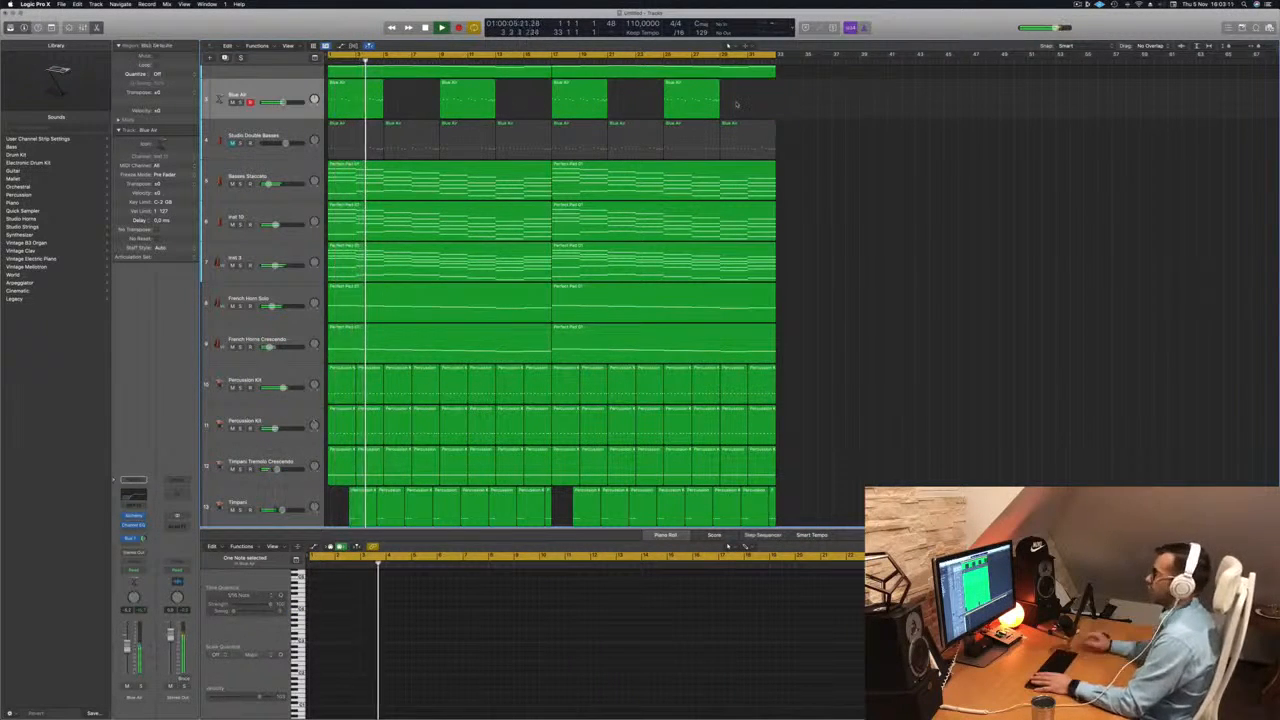
# - Delete all the Blue Air regions from the muted Studio Double Basses track
pyautogui.click(361, 145)
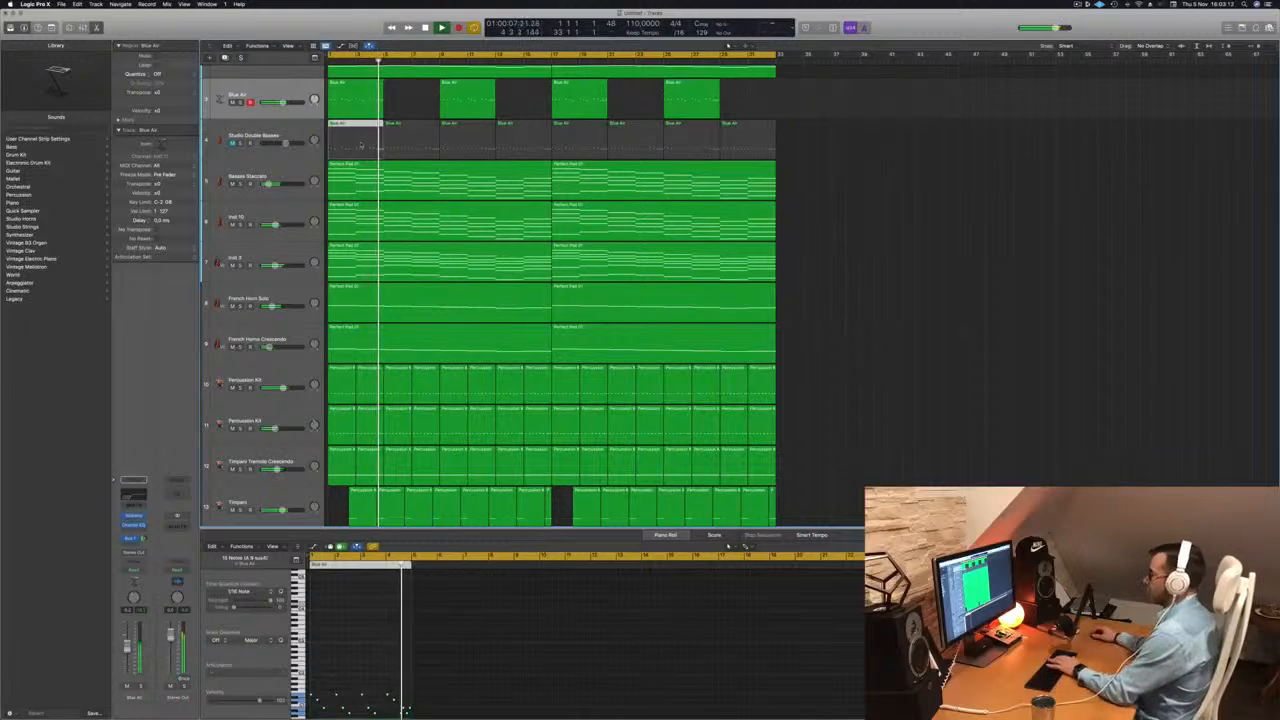
pyautogui.press('Delete')
pyautogui.moveTo(833, 138); pyautogui.dragTo(405, 139)
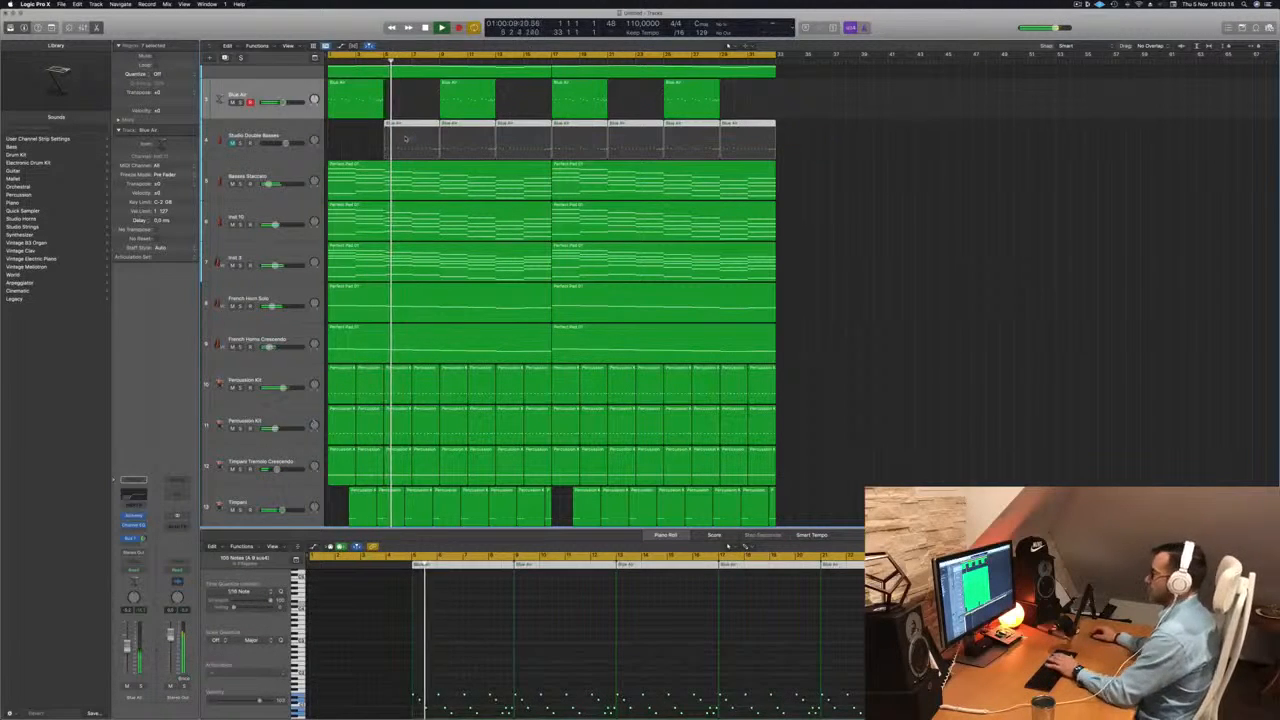
pyautogui.press('Delete')
# - Duplicate the Blue Air track as a new empty track during playback and open the Musical Typing keyboard
pyautogui.press('Return')
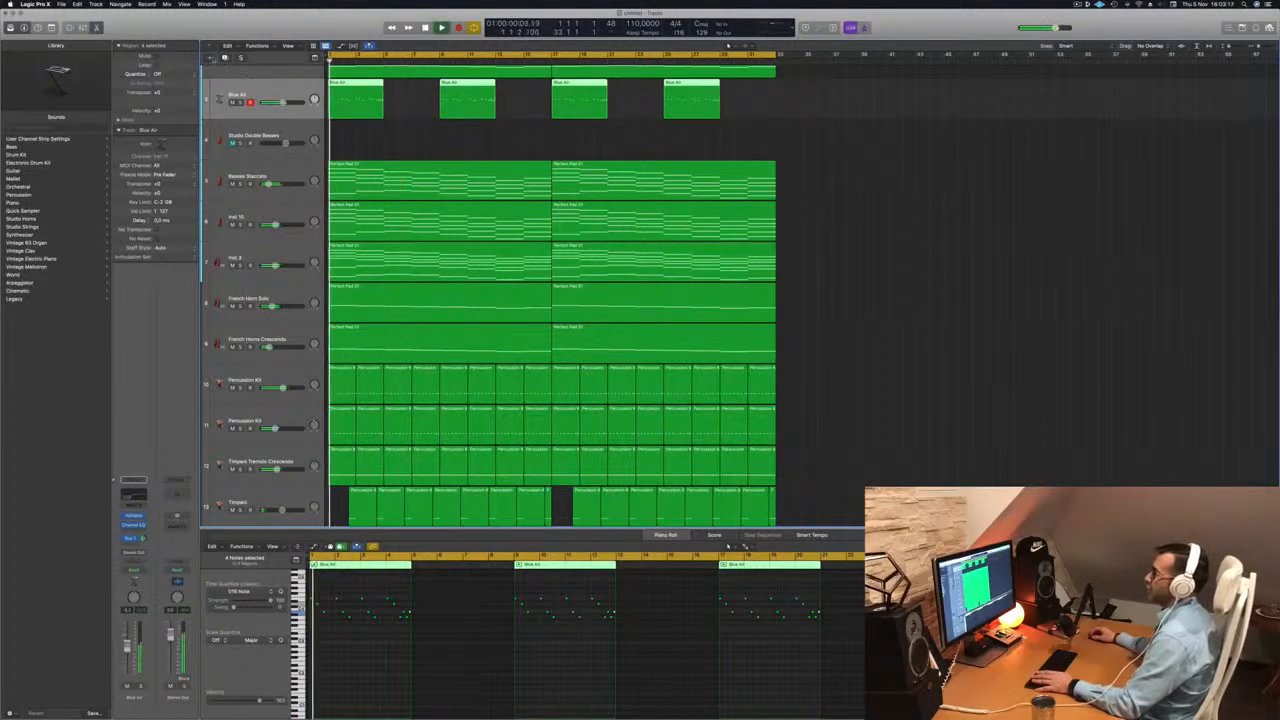
pyautogui.press('super+d')
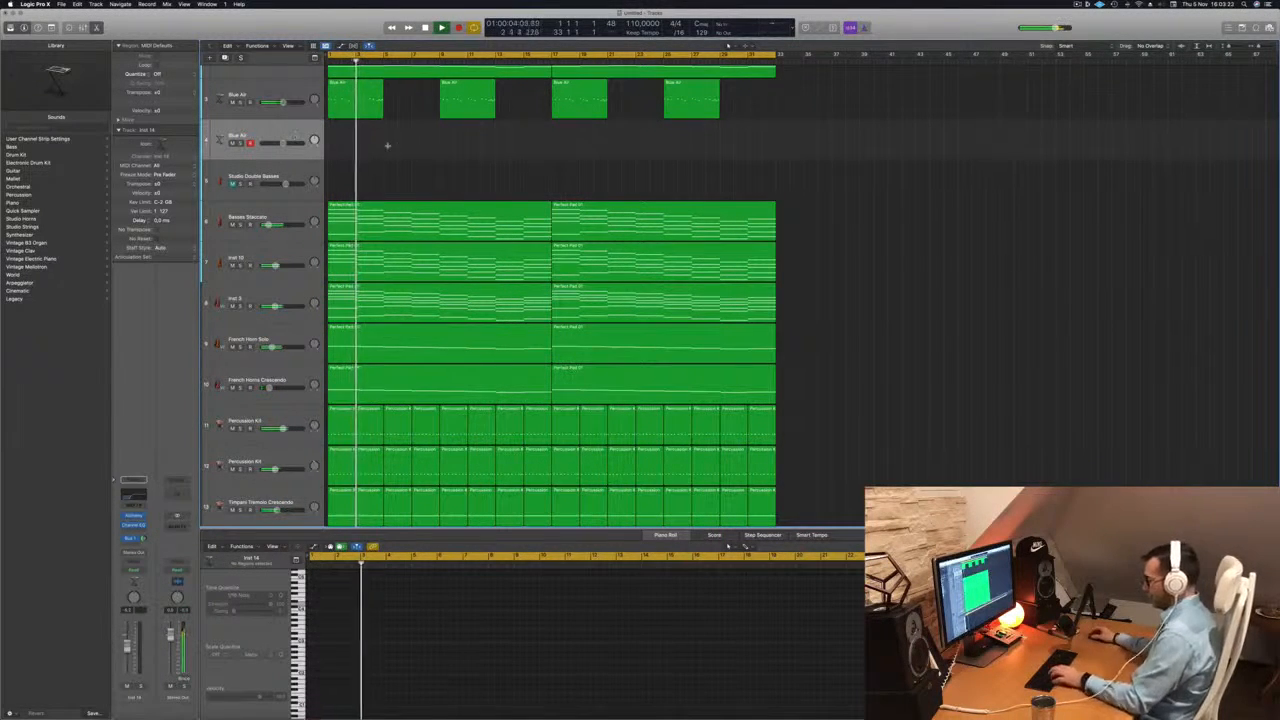
pyautogui.press('super+k')
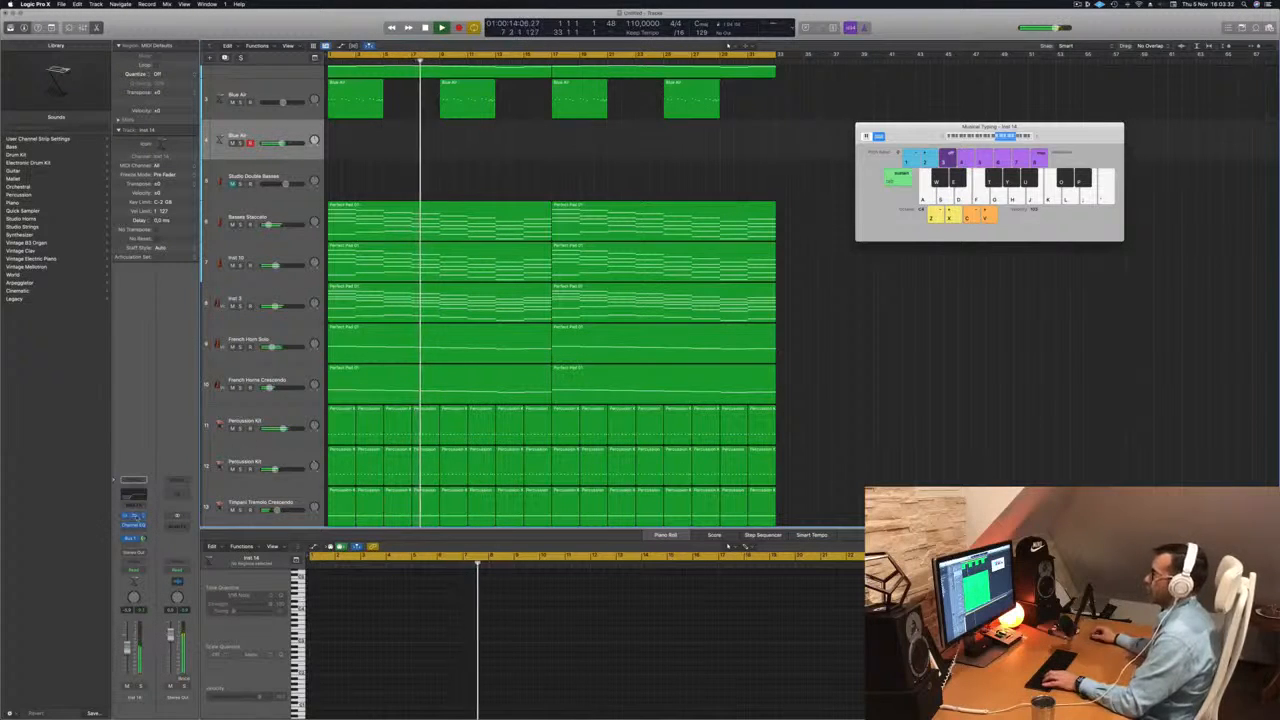
# - Open Alchemy on the duplicated Blue Air track and audition the Breathing, Can Of Worms and Crossing the Universe pad presets
pyautogui.click(133, 516)
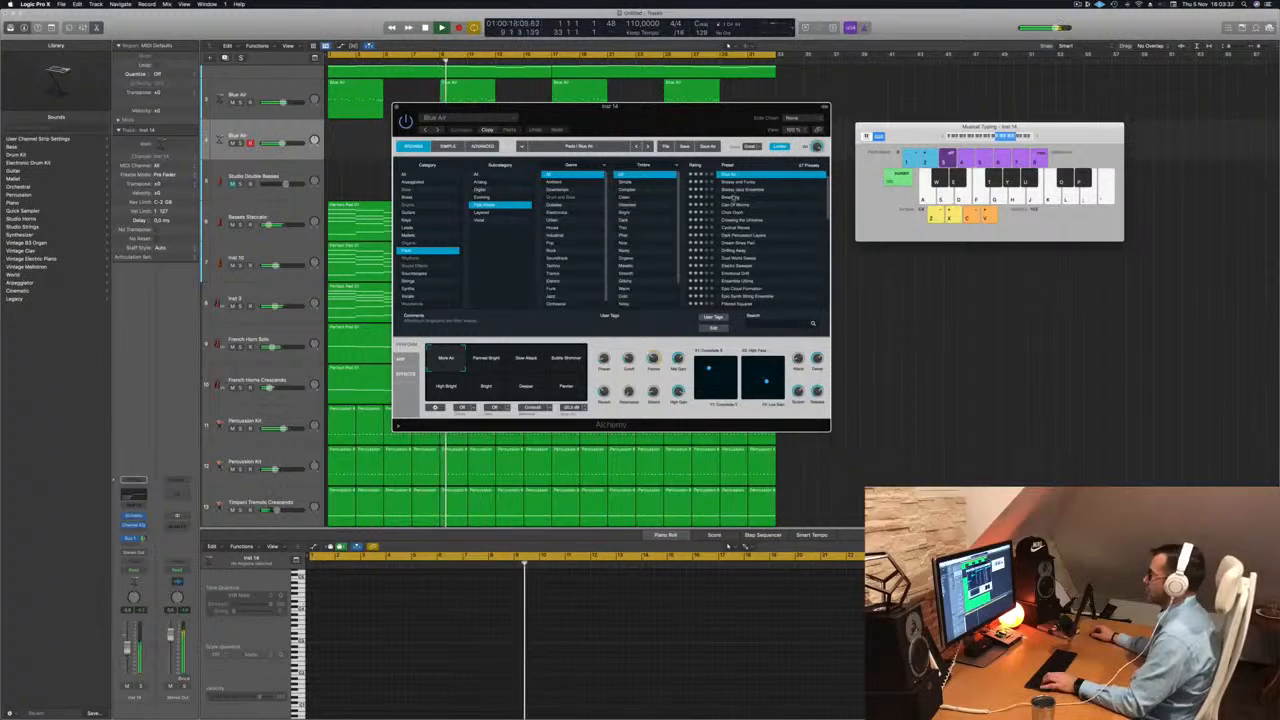
pyautogui.click(733, 198)
pyautogui.click(738, 205)
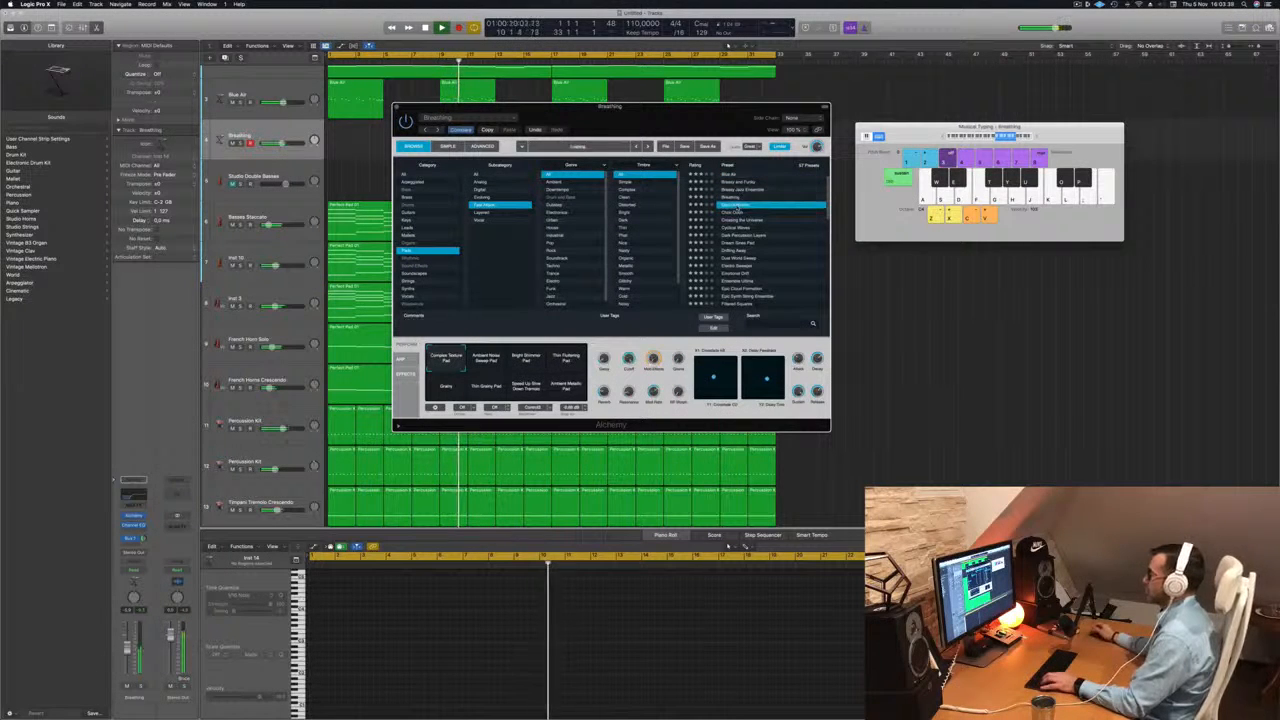
pyautogui.click(745, 220)
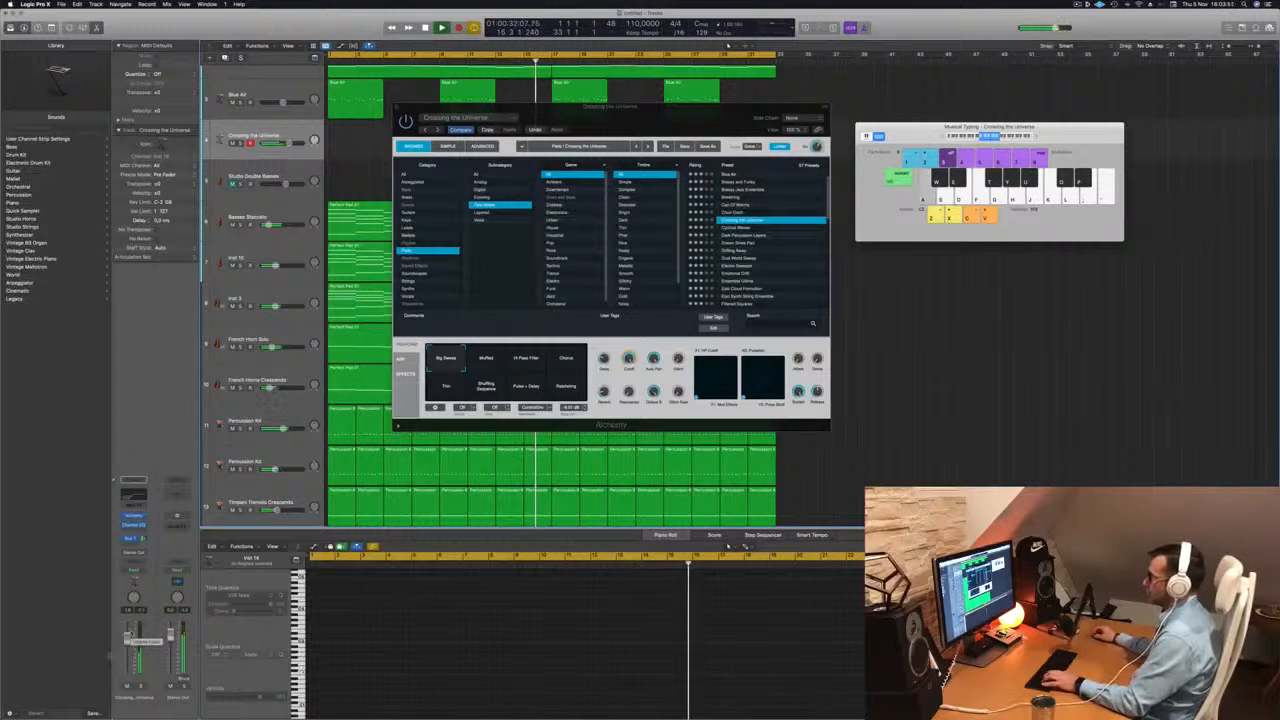
# - Audition the Muffled, Hi Pass Filter, Chorus and Thin variations of Crossing the Universe, briefly soloing the track for comparison
pyautogui.click(486, 360)
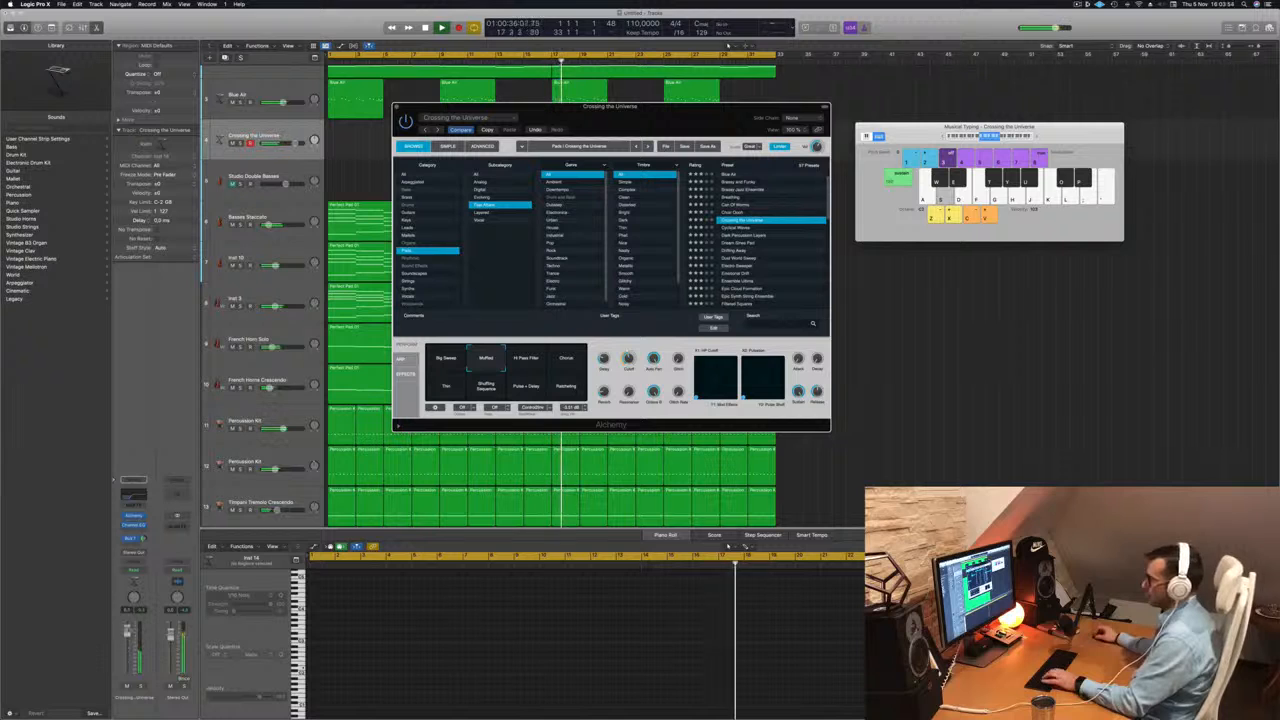
pyautogui.press('d')
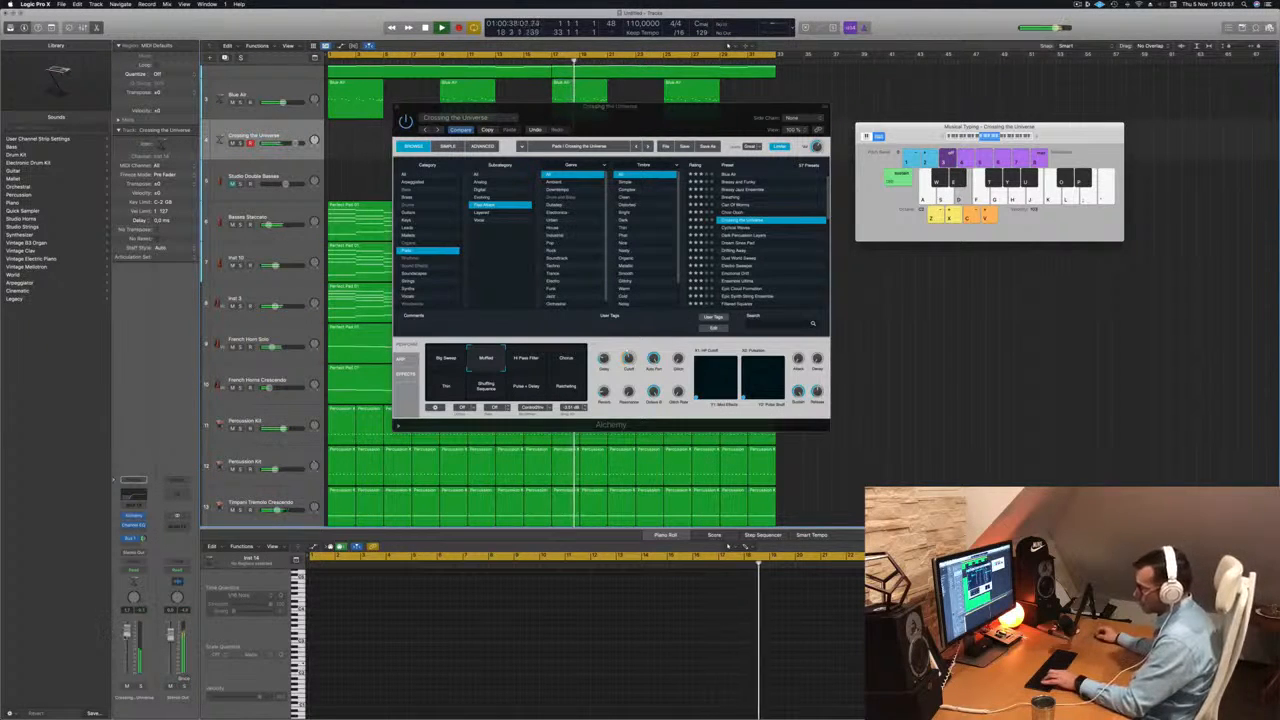
pyautogui.click(140, 686)
pyautogui.click(140, 687)
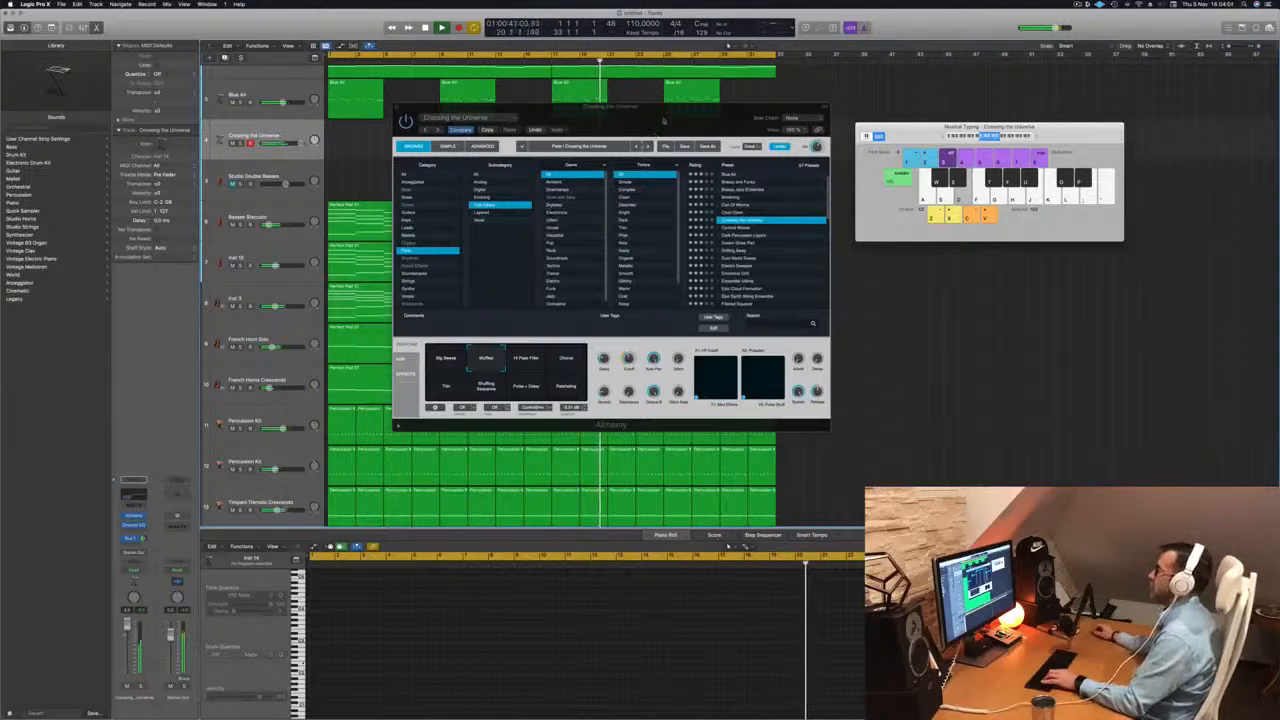
pyautogui.moveTo(664, 120); pyautogui.dragTo(953, 201)
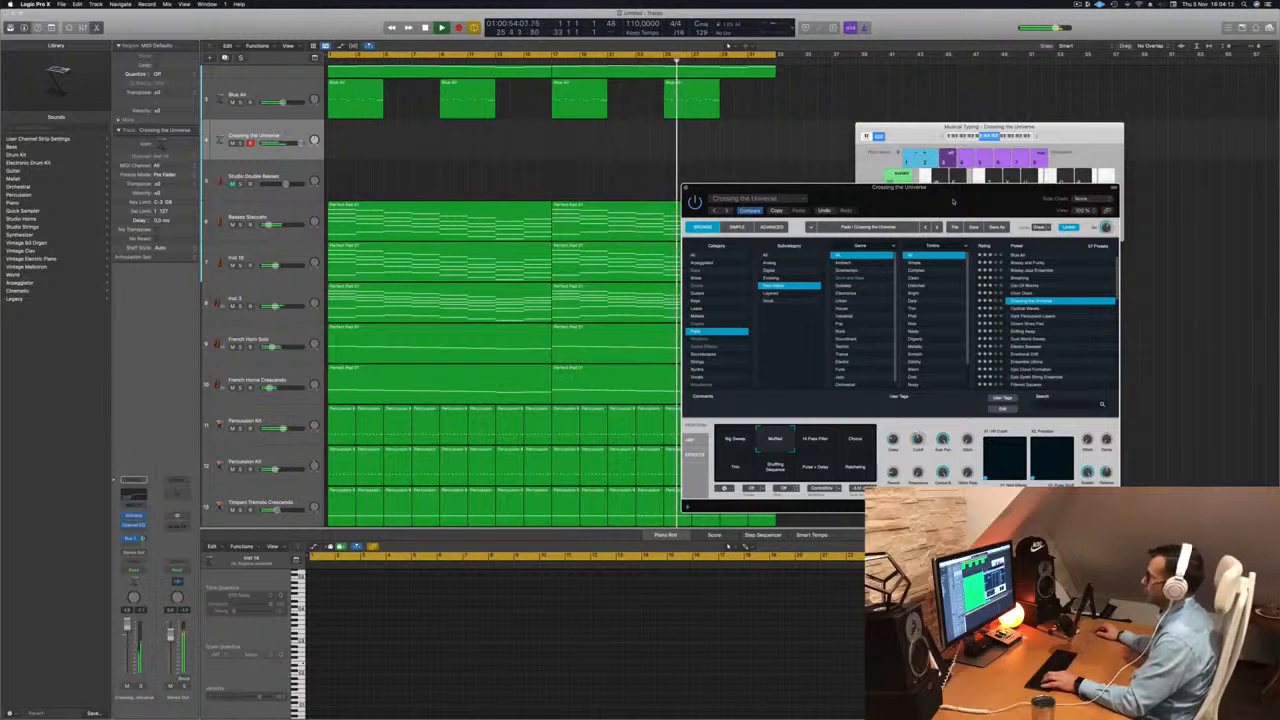
pyautogui.click(811, 449)
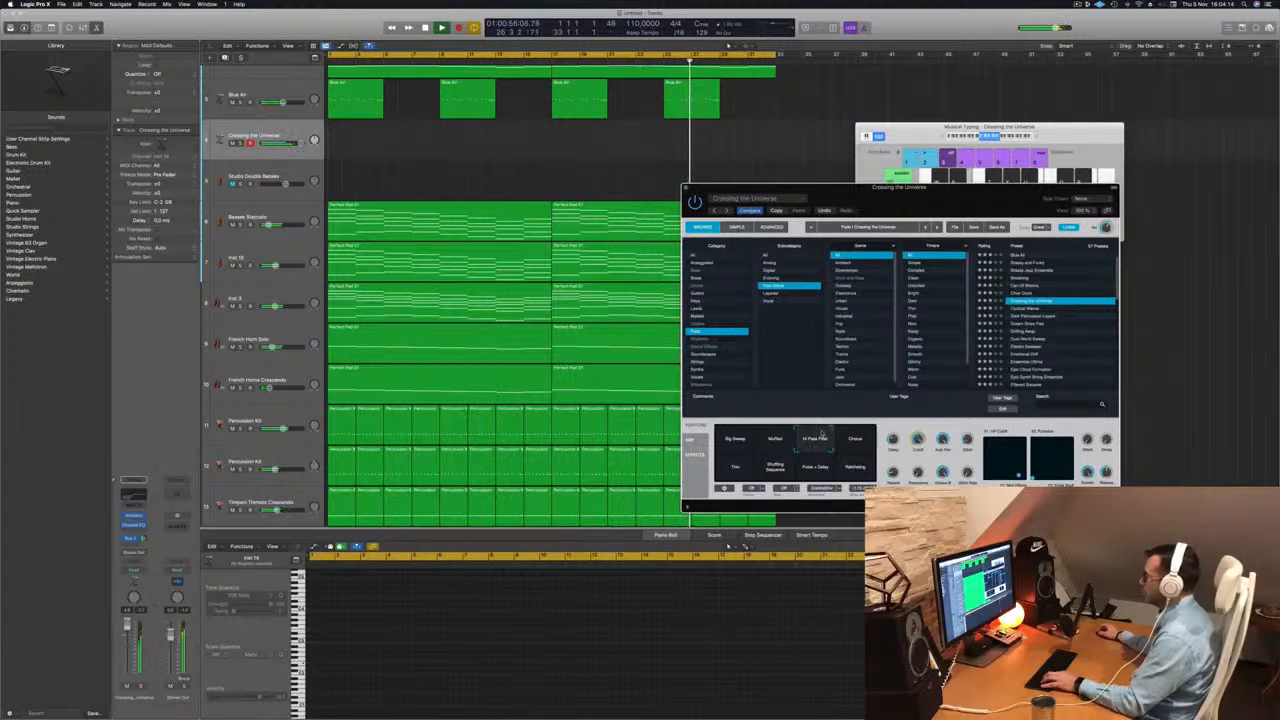
pyautogui.moveTo(822, 433); pyautogui.dragTo(852, 431)
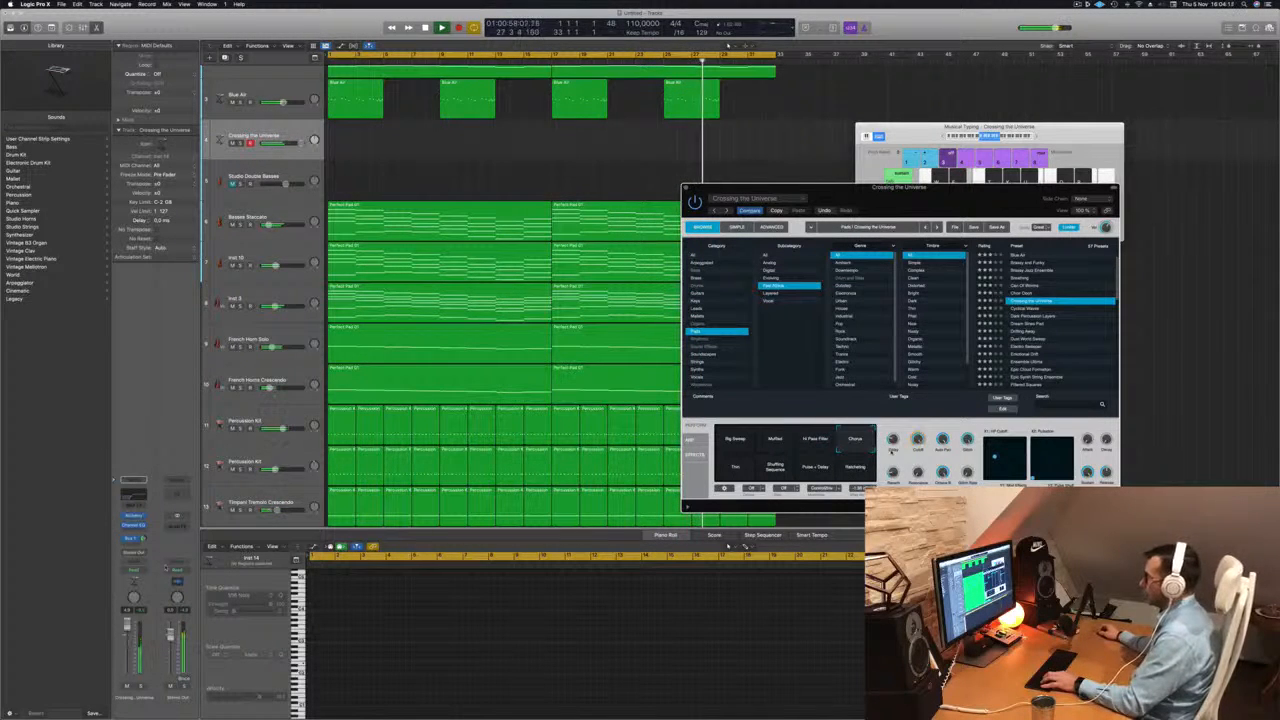
pyautogui.click(733, 467)
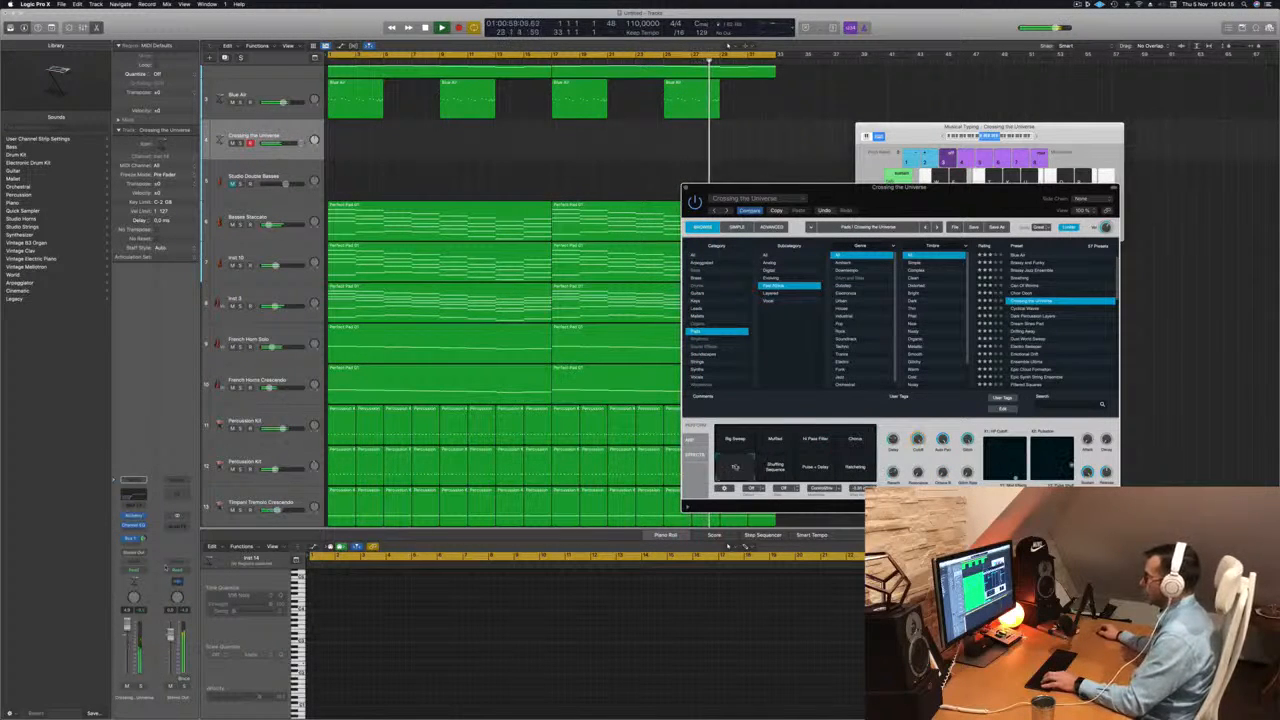
# - Try the Cyclical Waves, Dark Percussion Layers, Dream Sines Pad, Drifting Away and Dust World Sweep presets on the new track
pyautogui.click(1012, 309)
pyautogui.moveTo(817, 190); pyautogui.dragTo(620, 195)
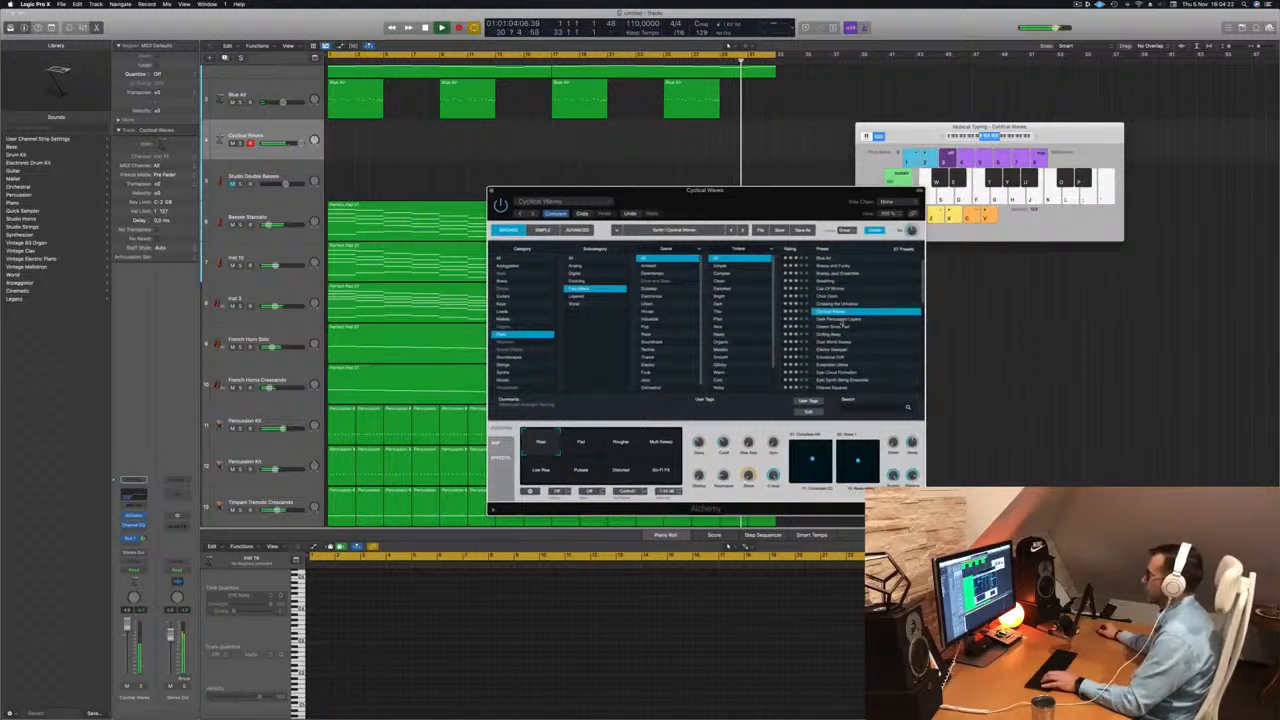
pyautogui.click(817, 320)
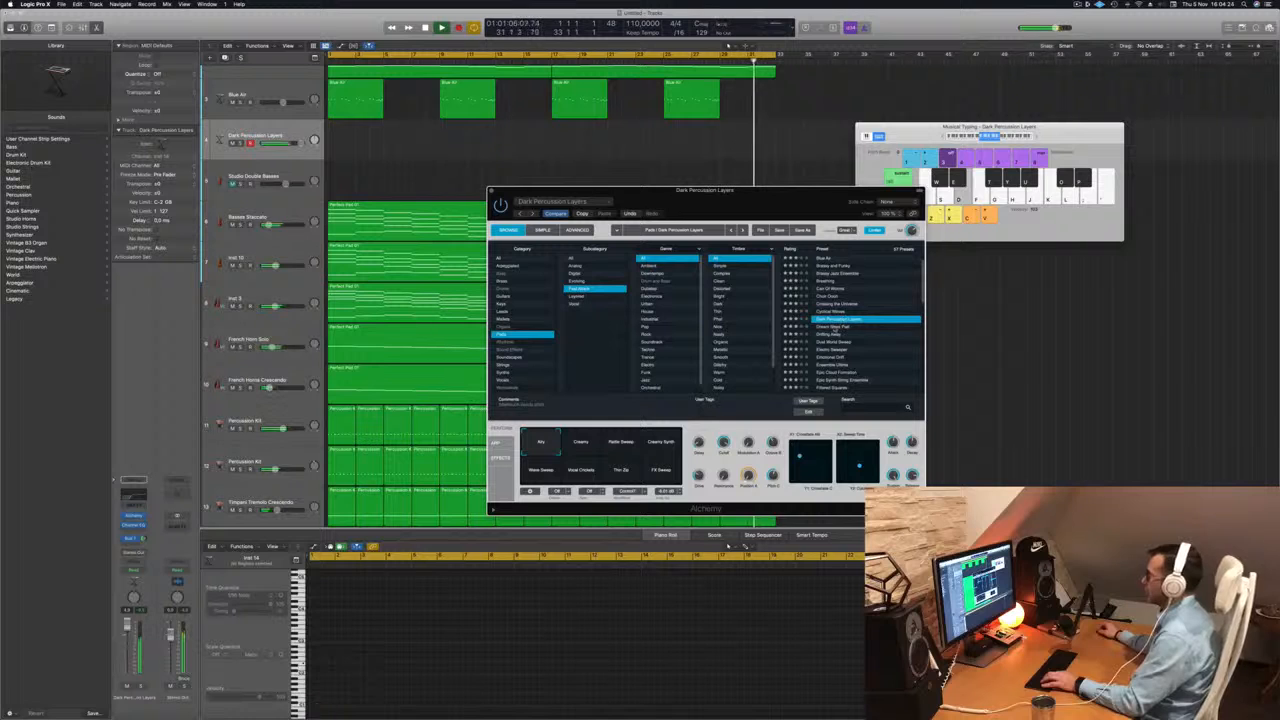
pyautogui.click(836, 328)
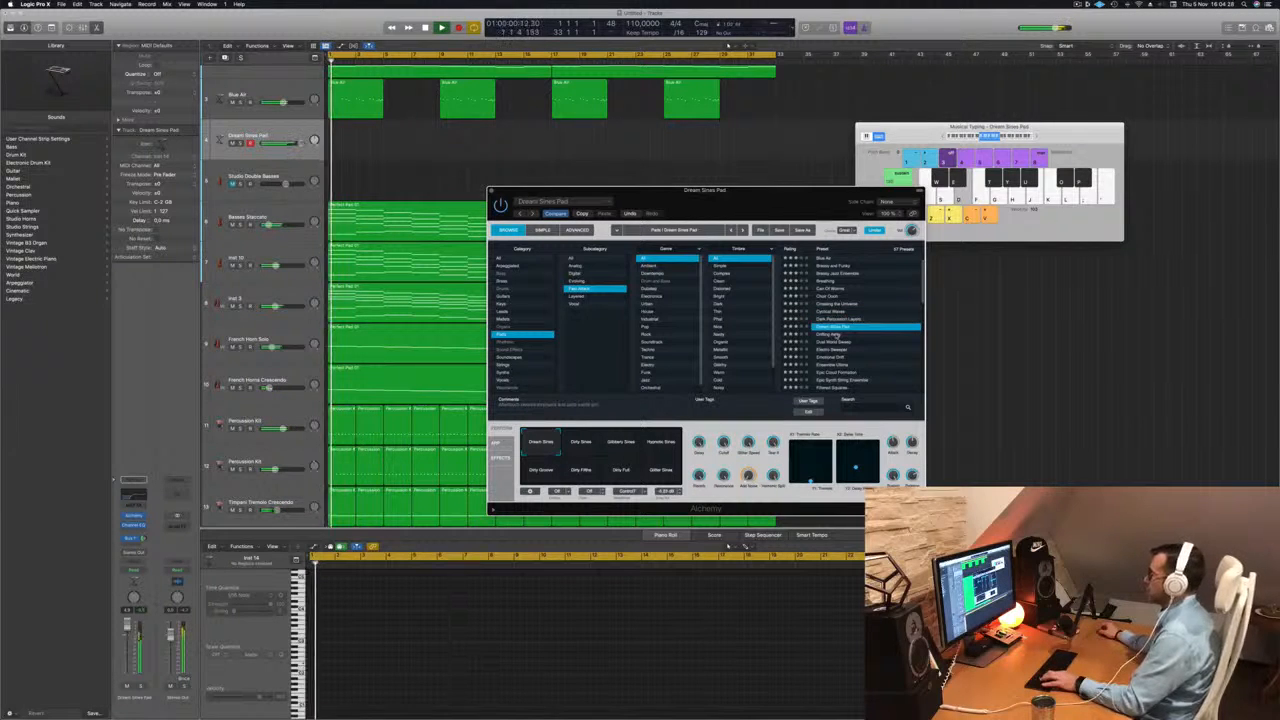
pyautogui.click(836, 334)
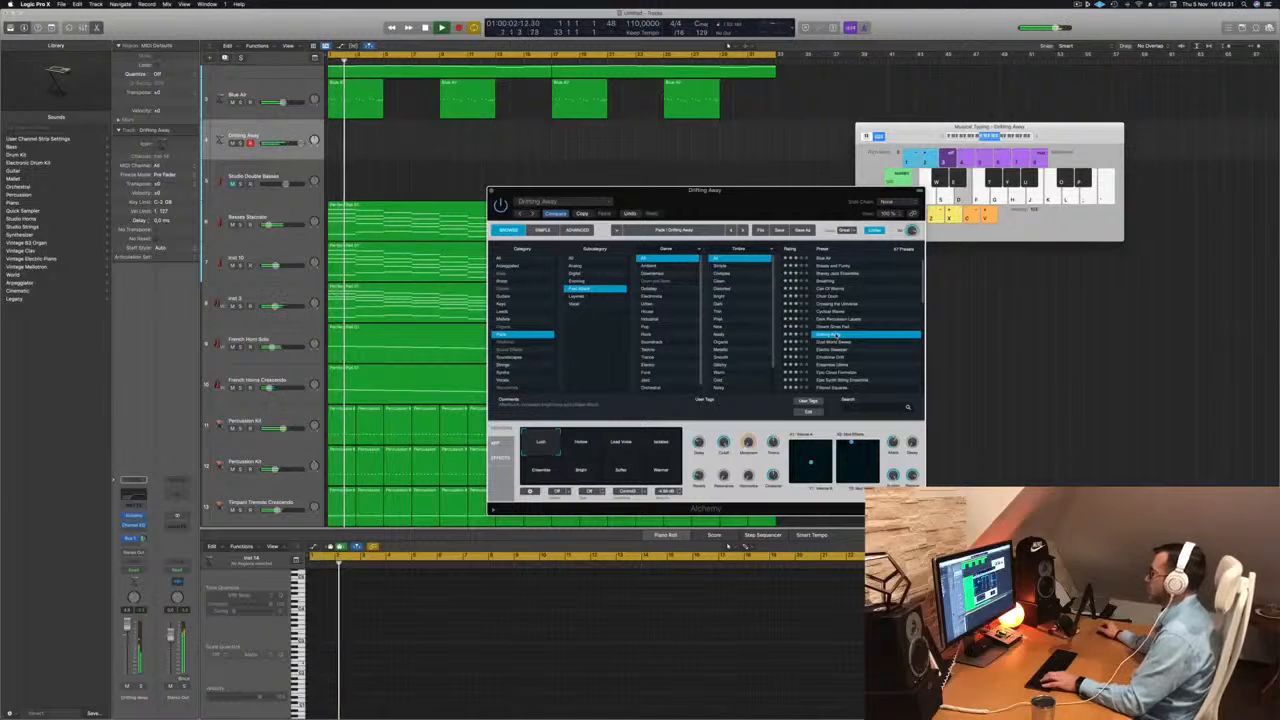
pyautogui.click(834, 341)
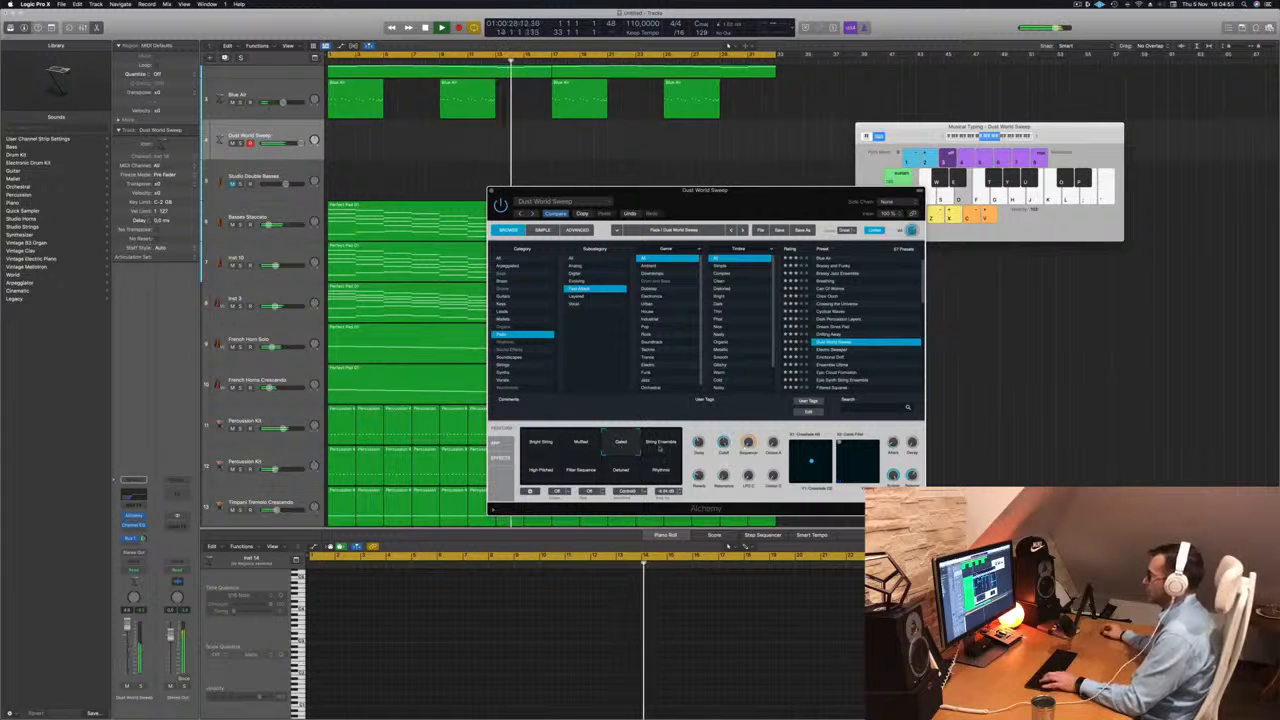
# - Audition the String Ensemble, High Pitched, Filter Sequence and Rhythmic variations of Dust World Sweep
pyautogui.click(666, 447)
pyautogui.click(549, 470)
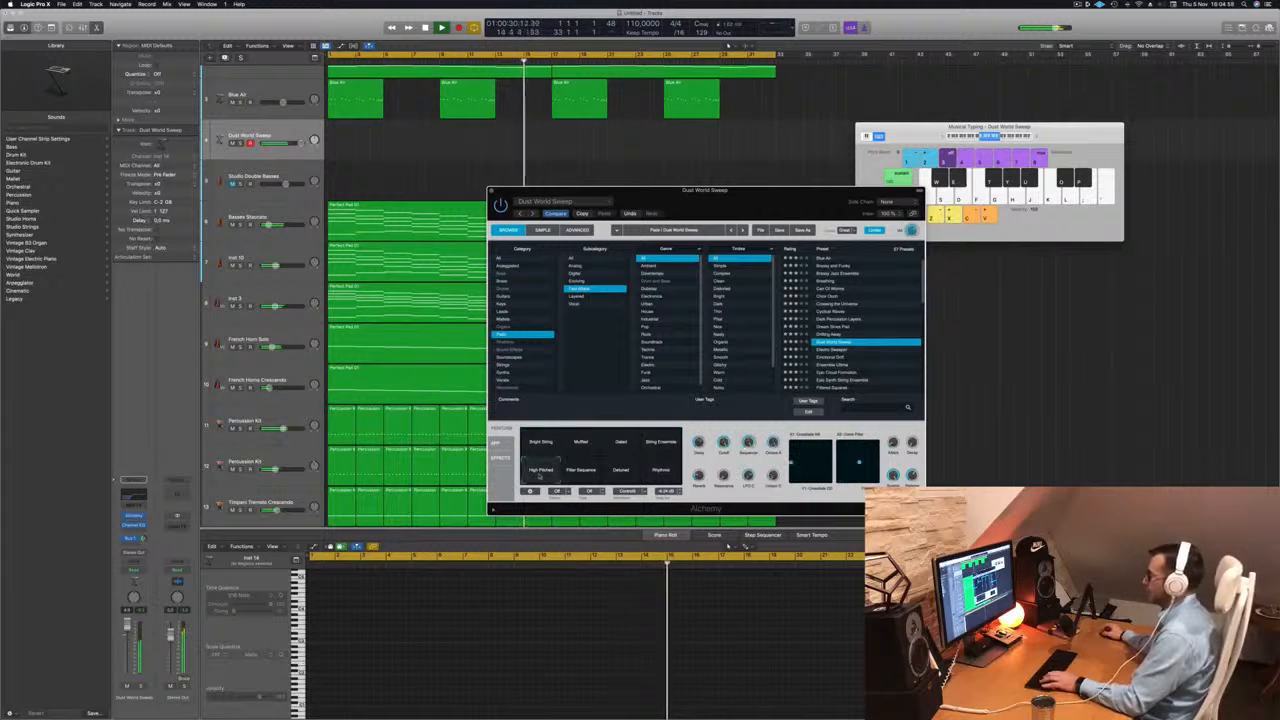
pyautogui.click(582, 472)
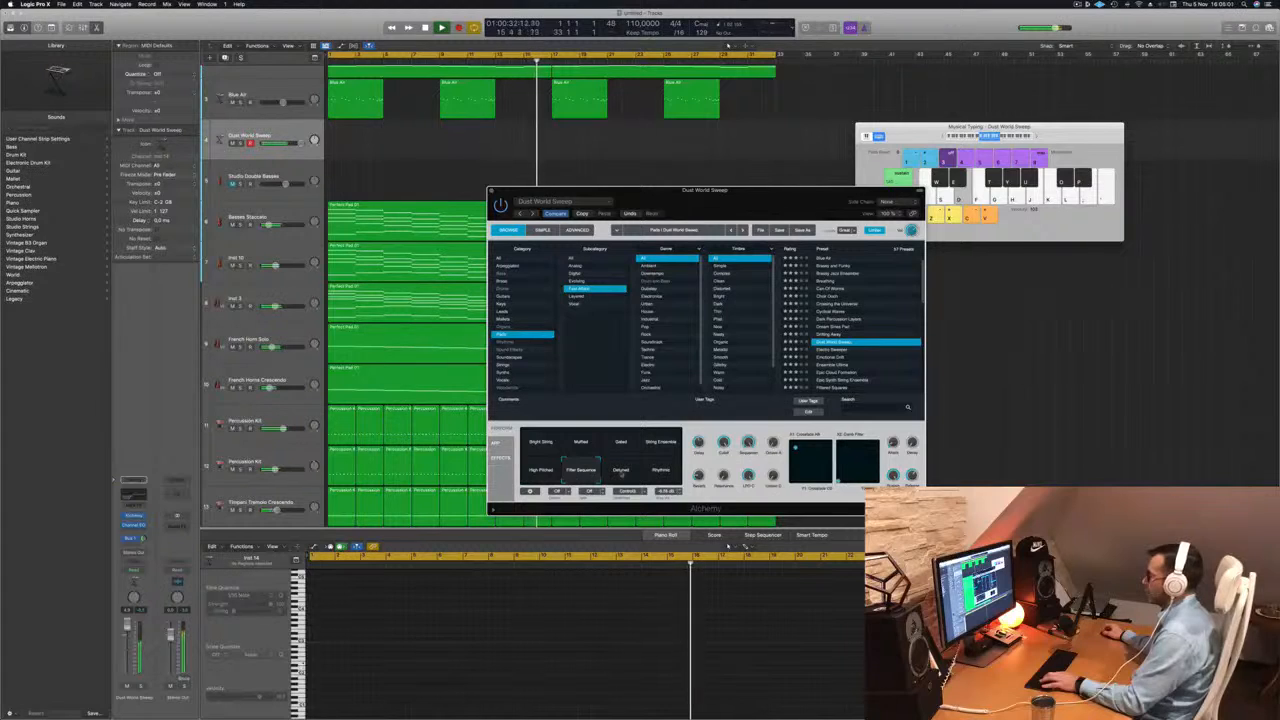
pyautogui.click(660, 470)
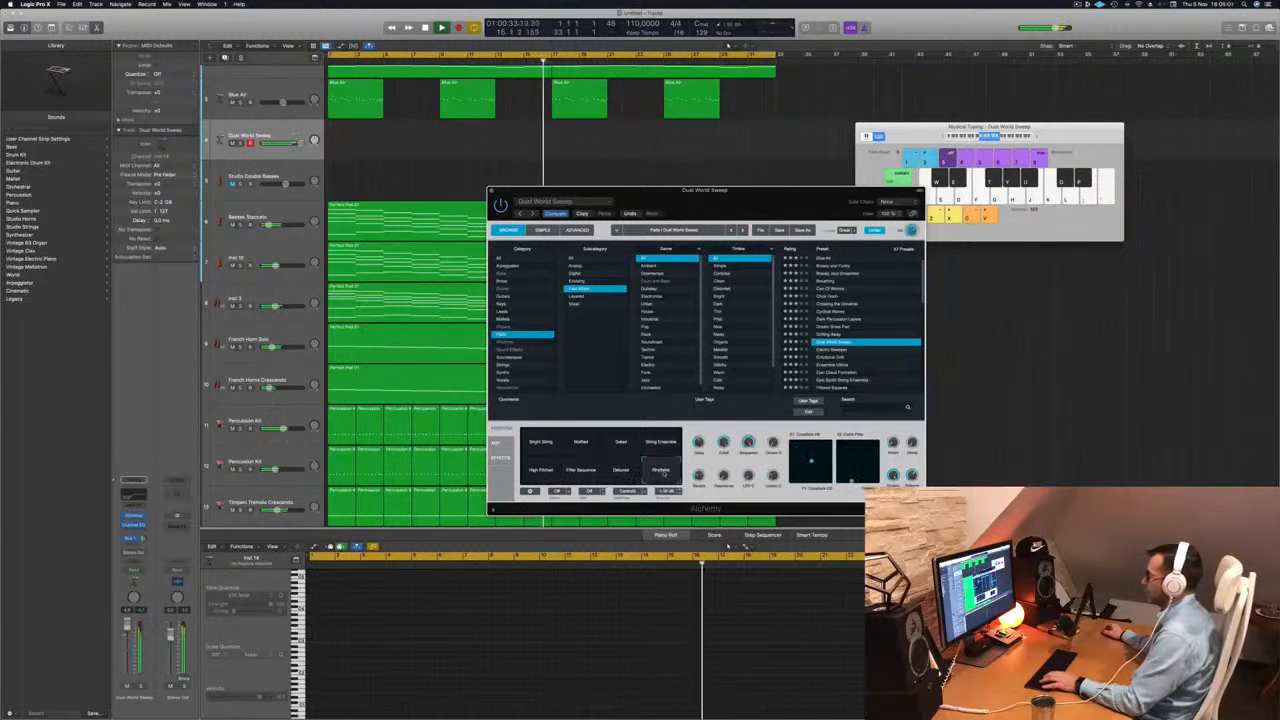
# - Load Emotional Drift, lower the new track's volume, and audition the Shimmers, Space Bubbles, Bright and Organ Lead variations
pyautogui.click(837, 357)
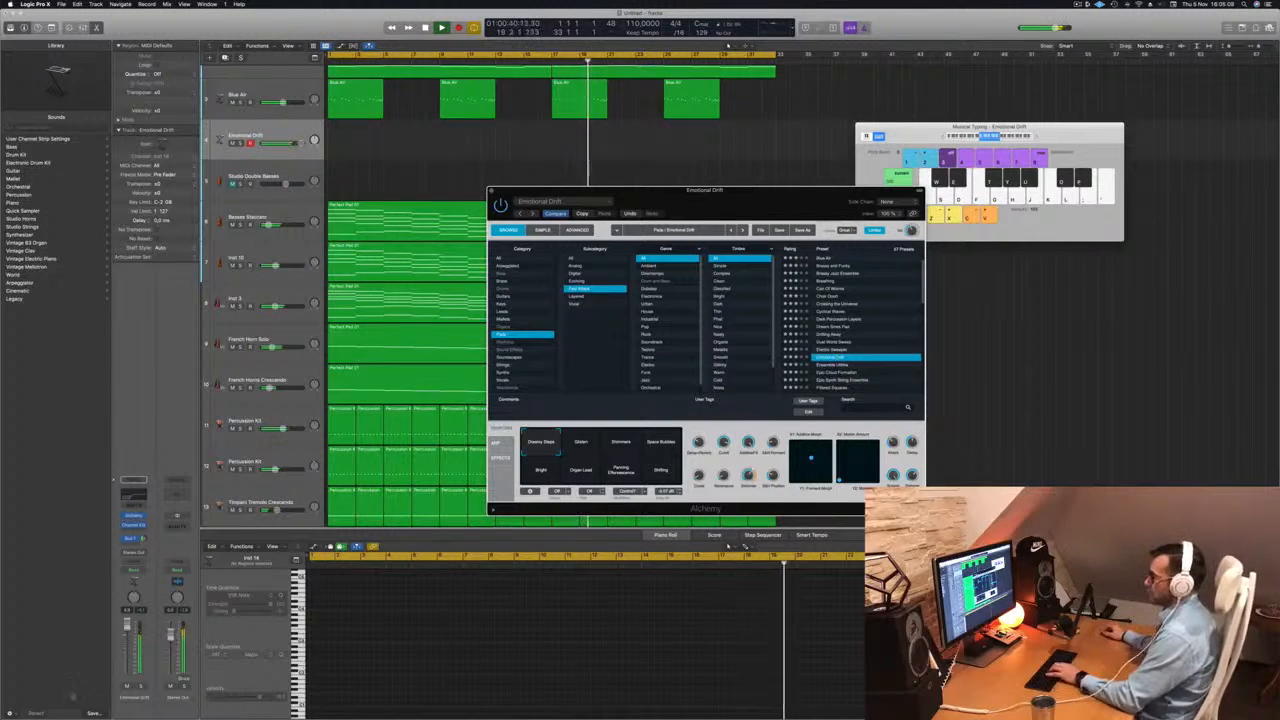
pyautogui.moveTo(295, 143); pyautogui.dragTo(284, 143)
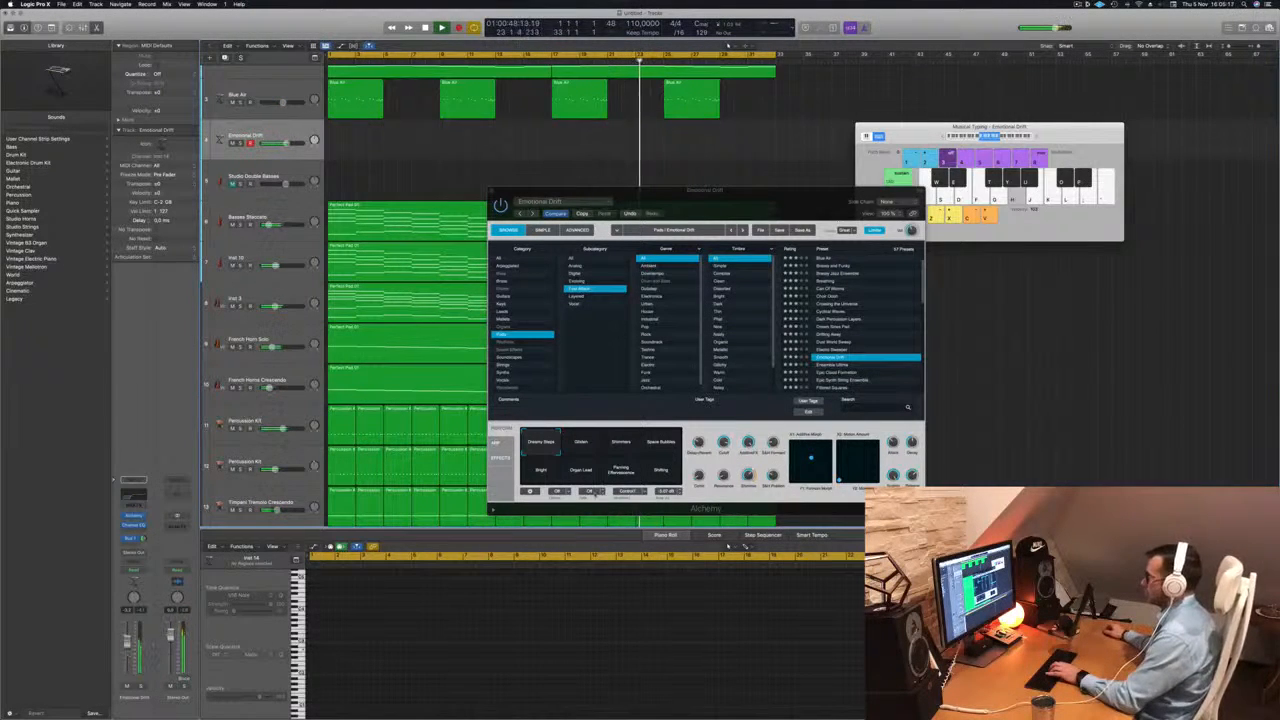
pyautogui.click(627, 450)
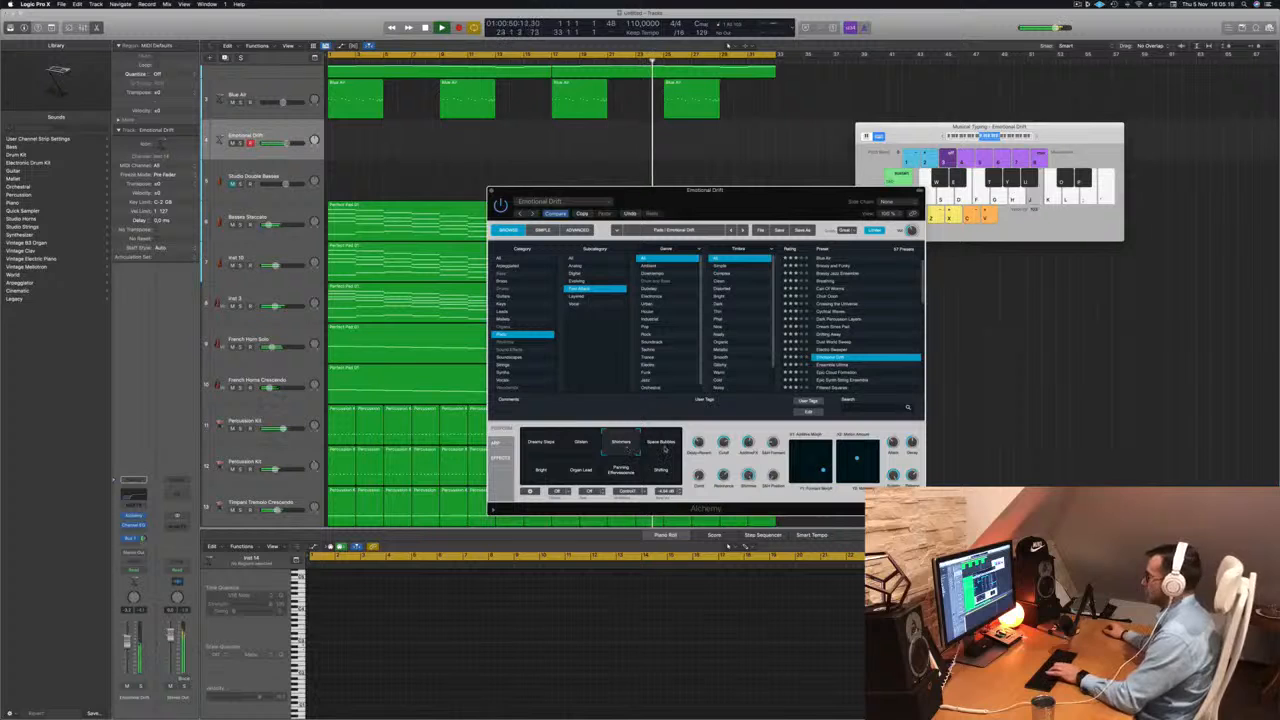
pyautogui.click(663, 447)
pyautogui.click(545, 470)
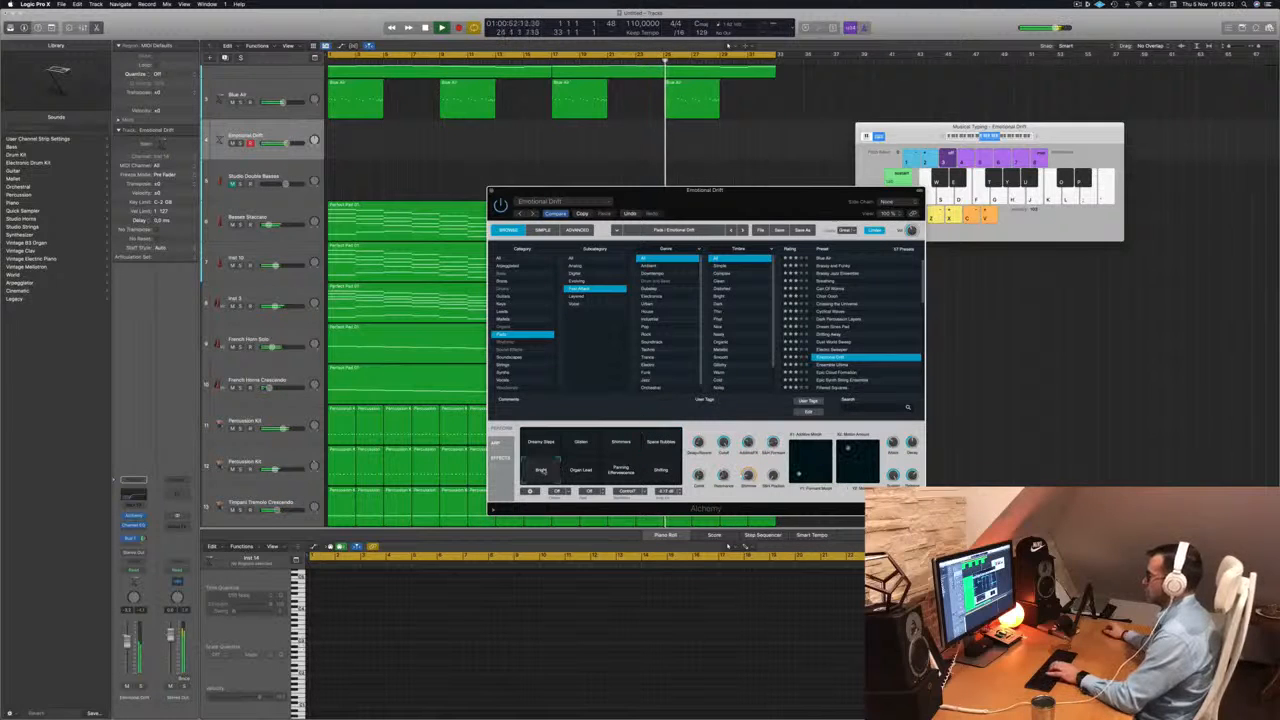
pyautogui.click(584, 471)
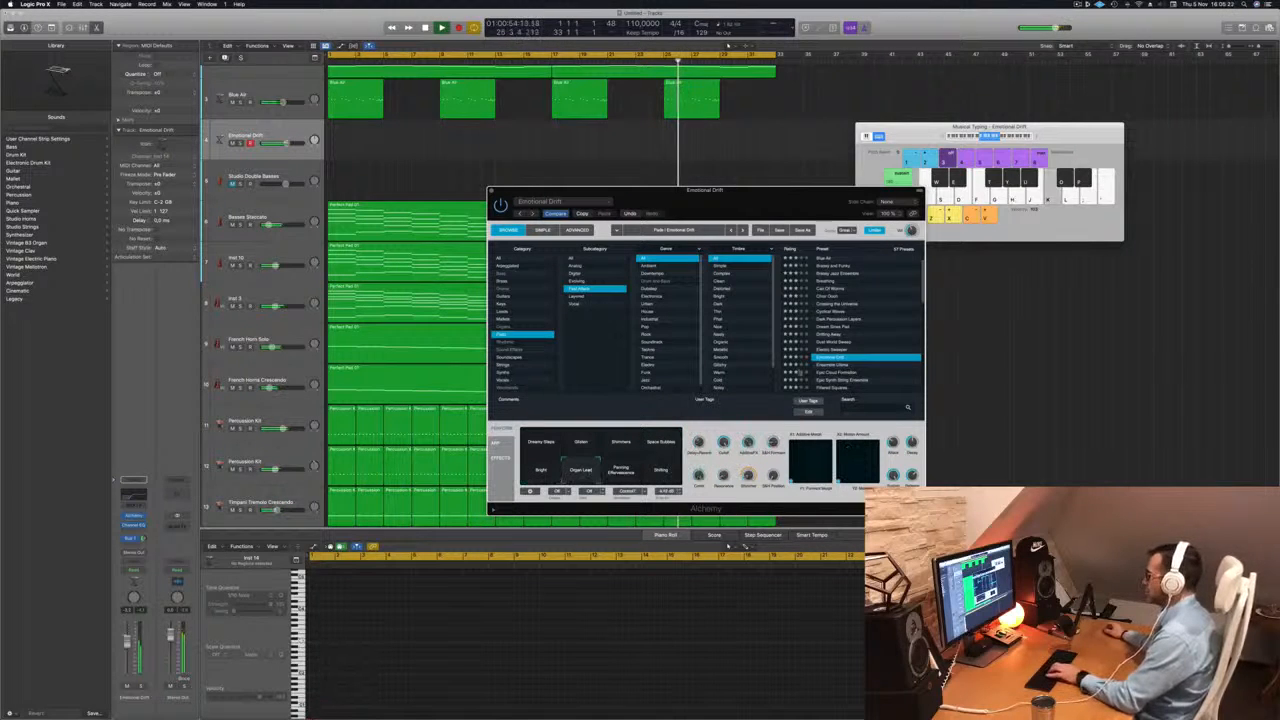
# - Try Ensemble Ultima, load Epic Cloud Formation, compare it soloed and in the mix, and move Alchemy off the arrangement
pyautogui.scroll(-3, 860, 350)
pyautogui.click(835, 317)
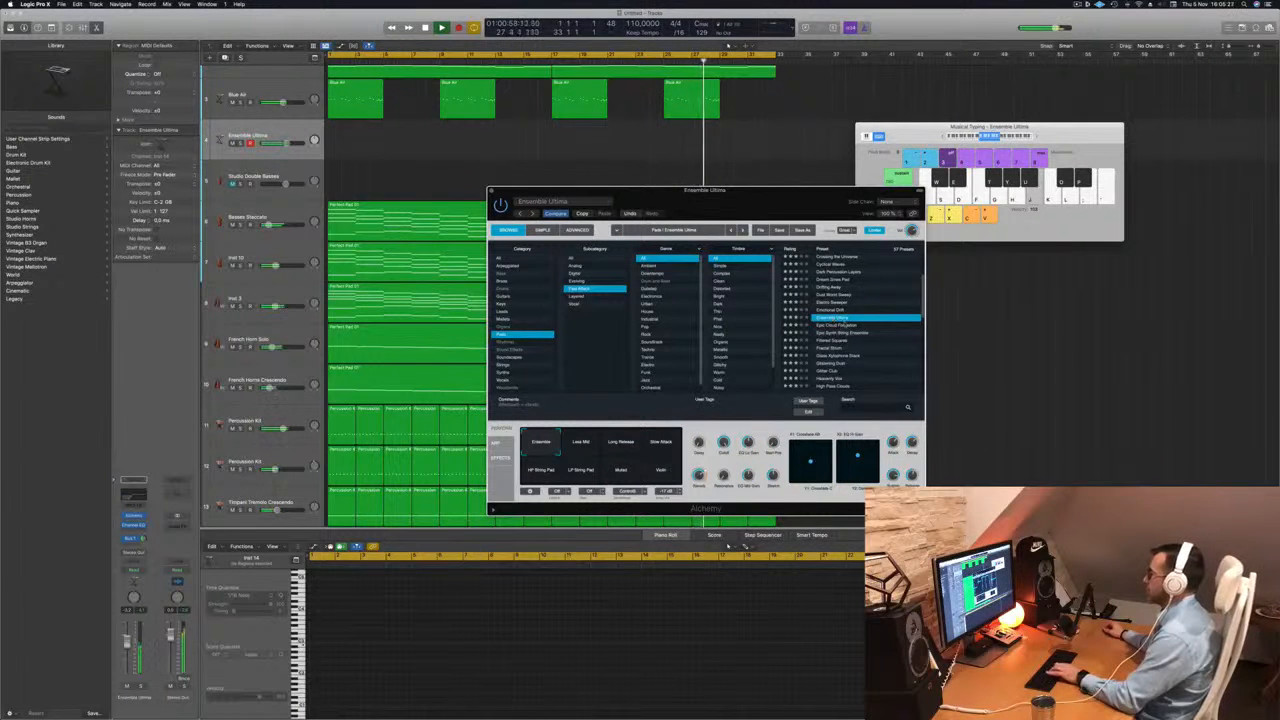
pyautogui.click(837, 325)
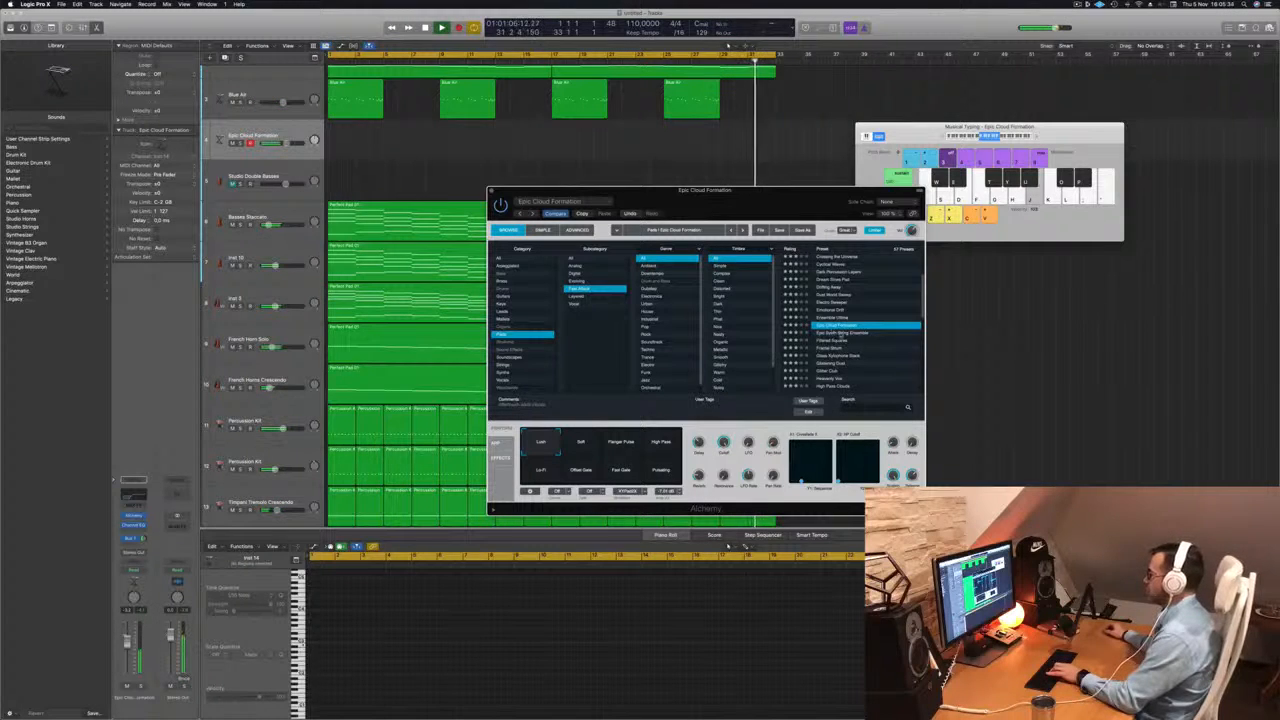
pyautogui.click(141, 687)
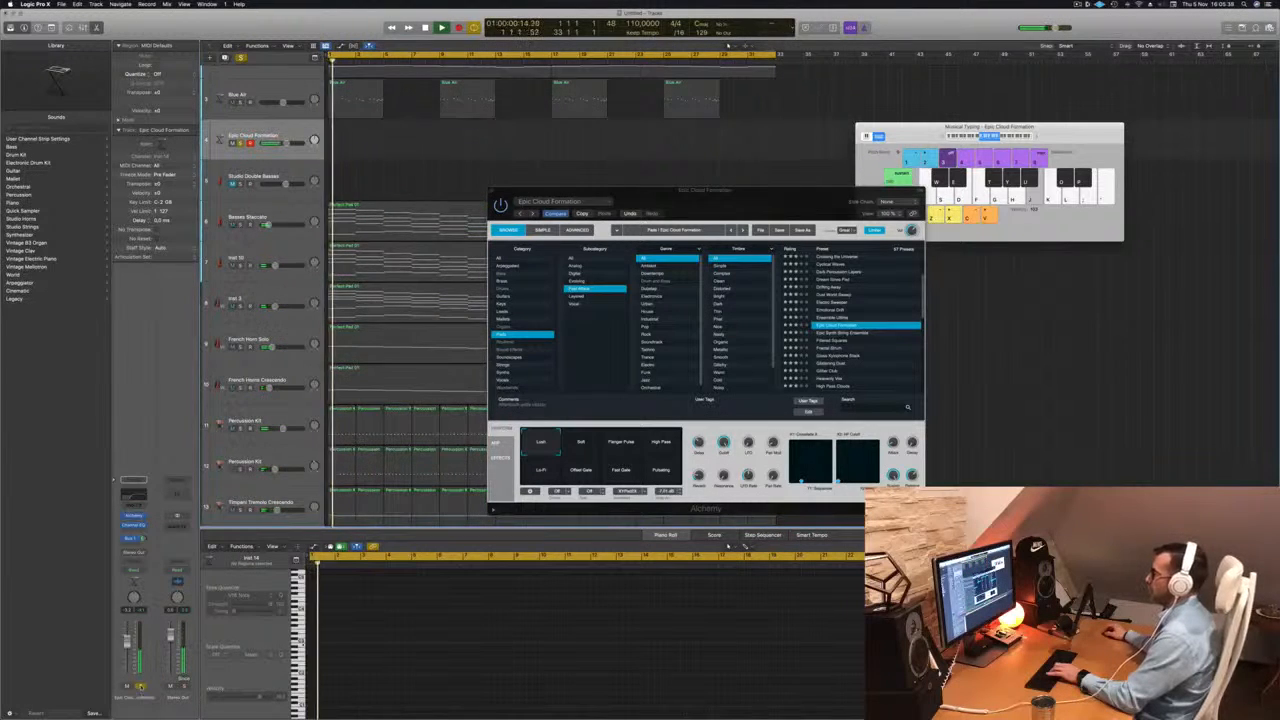
pyautogui.press('s')
pyautogui.moveTo(738, 194); pyautogui.dragTo(1250, 197)
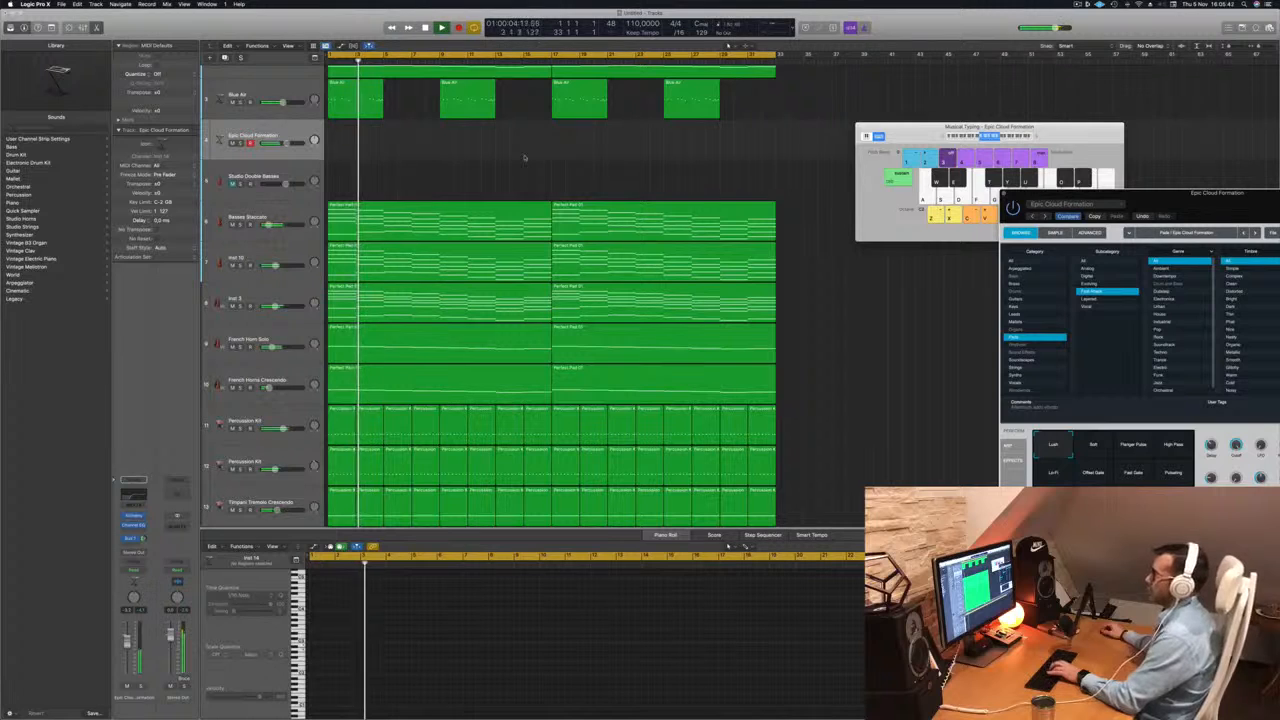
# - Copy the first Perfect Pad 01 region from the Basses Staccato track to the start of the Epic Cloud Formation track
pyautogui.click(422, 213)
pyautogui.moveTo(422, 213); pyautogui.dragTo(423, 140)
pyautogui.hscroll(-2, 365, 628)
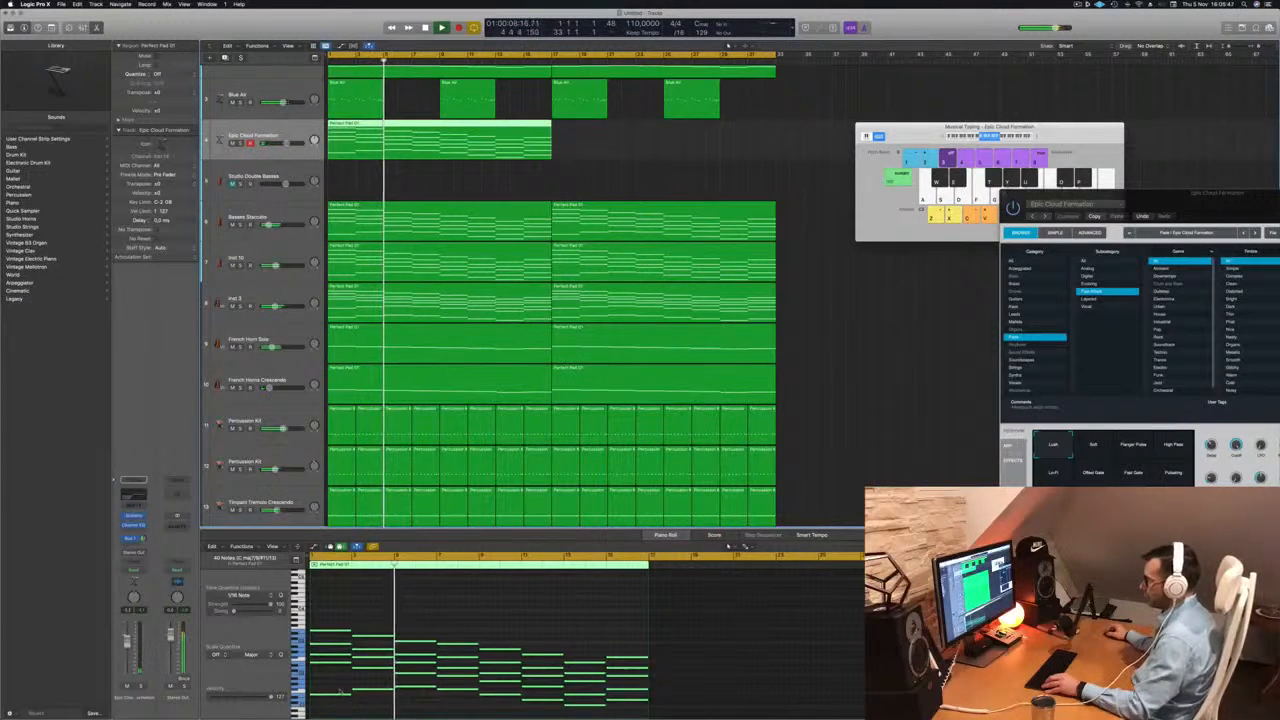
# - Delete the lower chord notes throughout the copied Perfect Pad 01 region, keeping only the upper voices
pyautogui.scroll(-1, 330, 675)
pyautogui.moveTo(333, 681); pyautogui.dragTo(505, 700)
pyautogui.press('Delete')
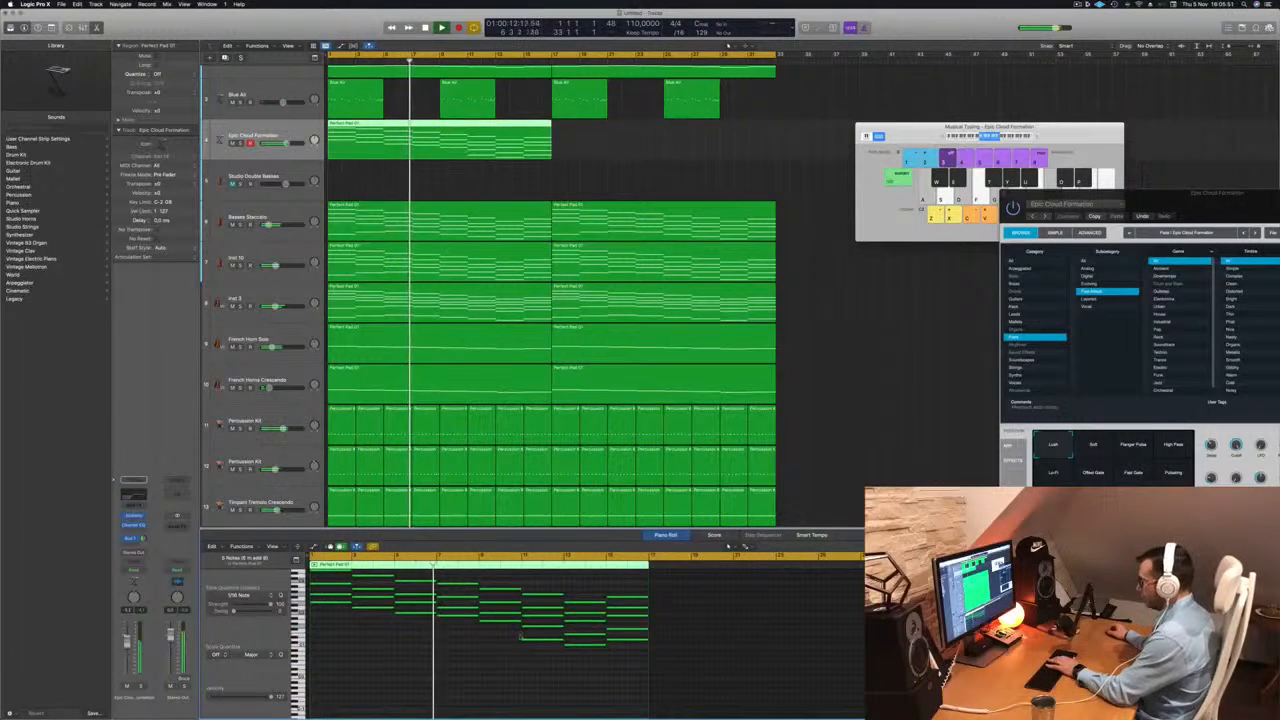
pyautogui.moveTo(521, 638); pyautogui.dragTo(636, 627)
pyautogui.press('Delete')
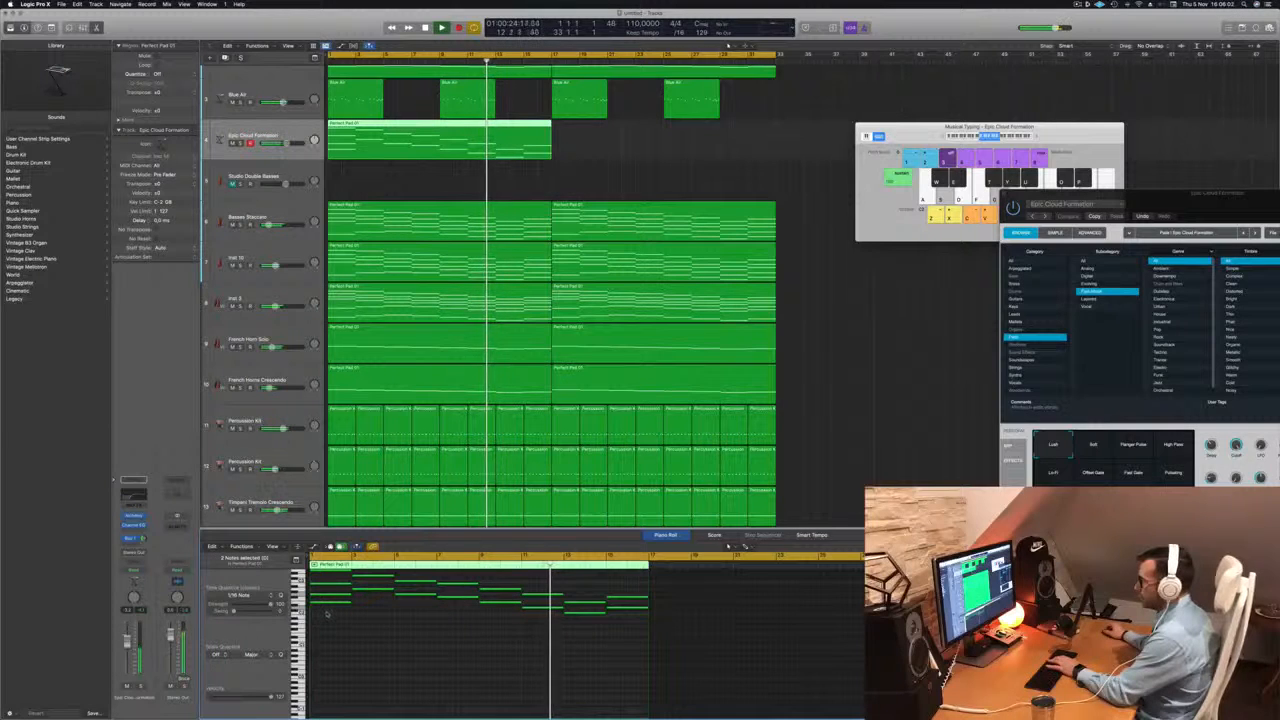
pyautogui.scroll(1, 335, 620)
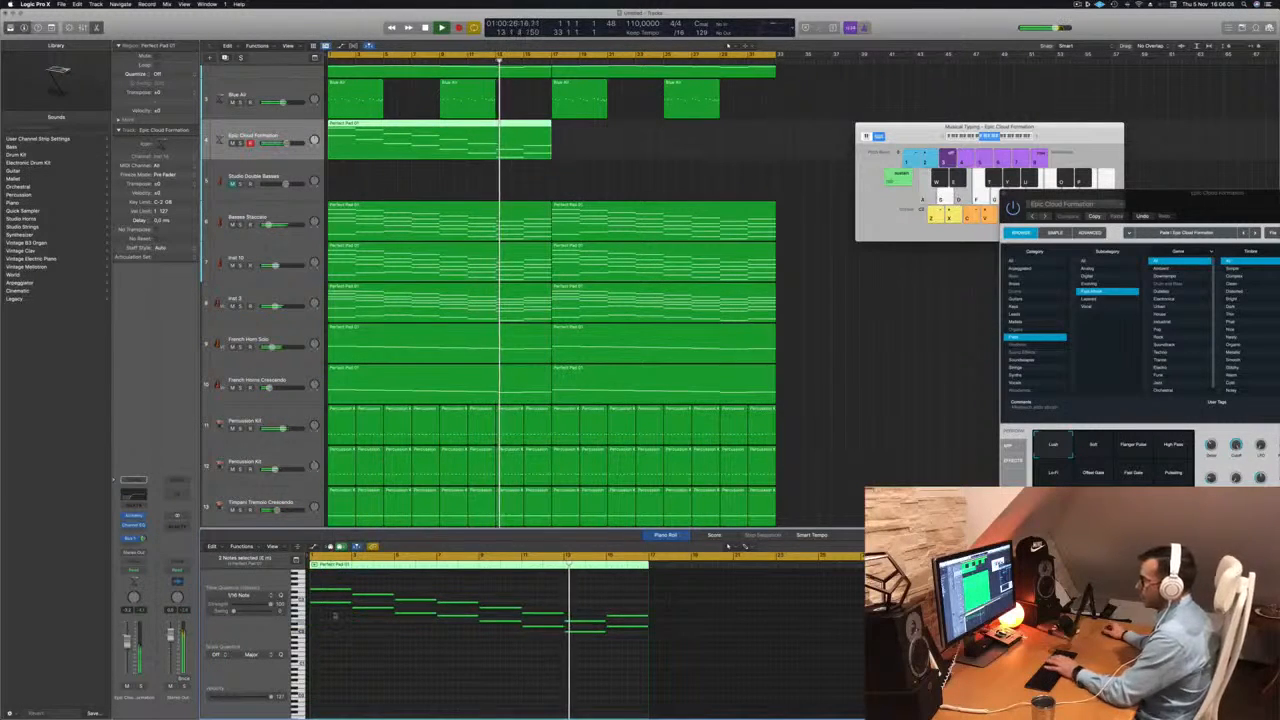
# - Replay the arrangement from the start and copy the thinned Perfect Pad 01 region to bar 17 on the same track
pyautogui.press('Return')
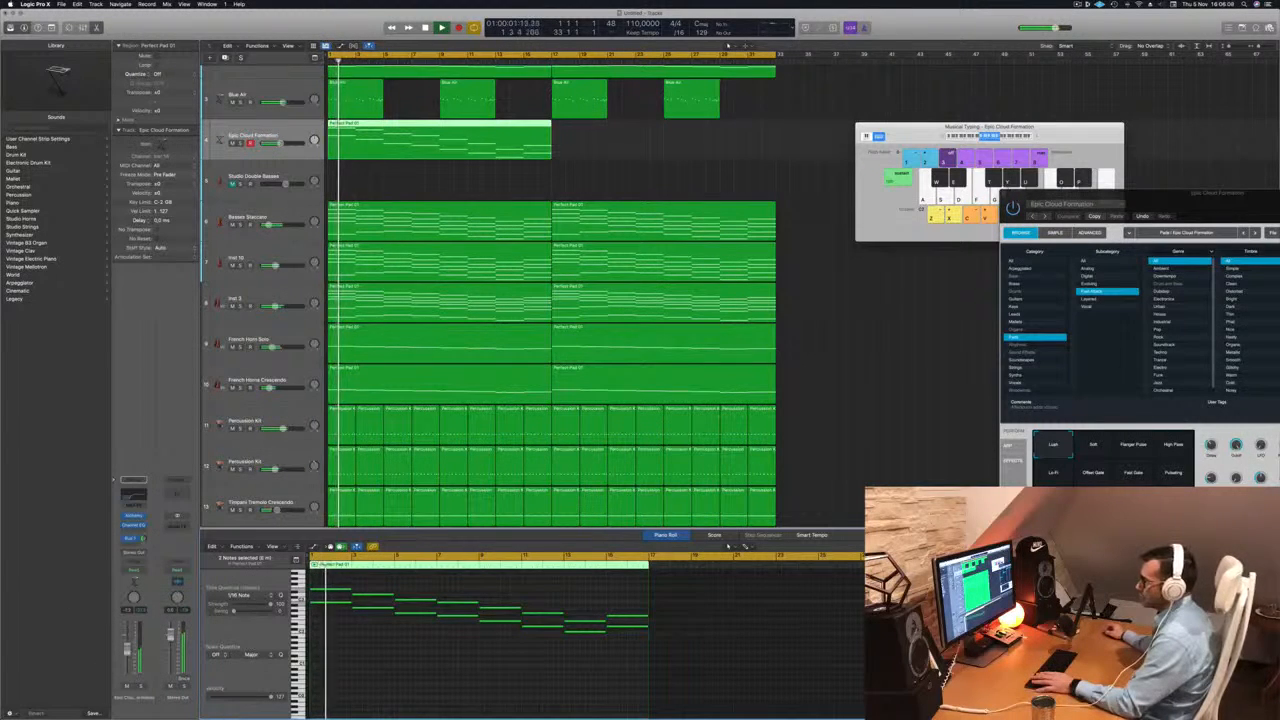
pyautogui.hotkey('ctrl', 's')
pyautogui.hotkey('ctrl', 's')
pyautogui.press('Return')
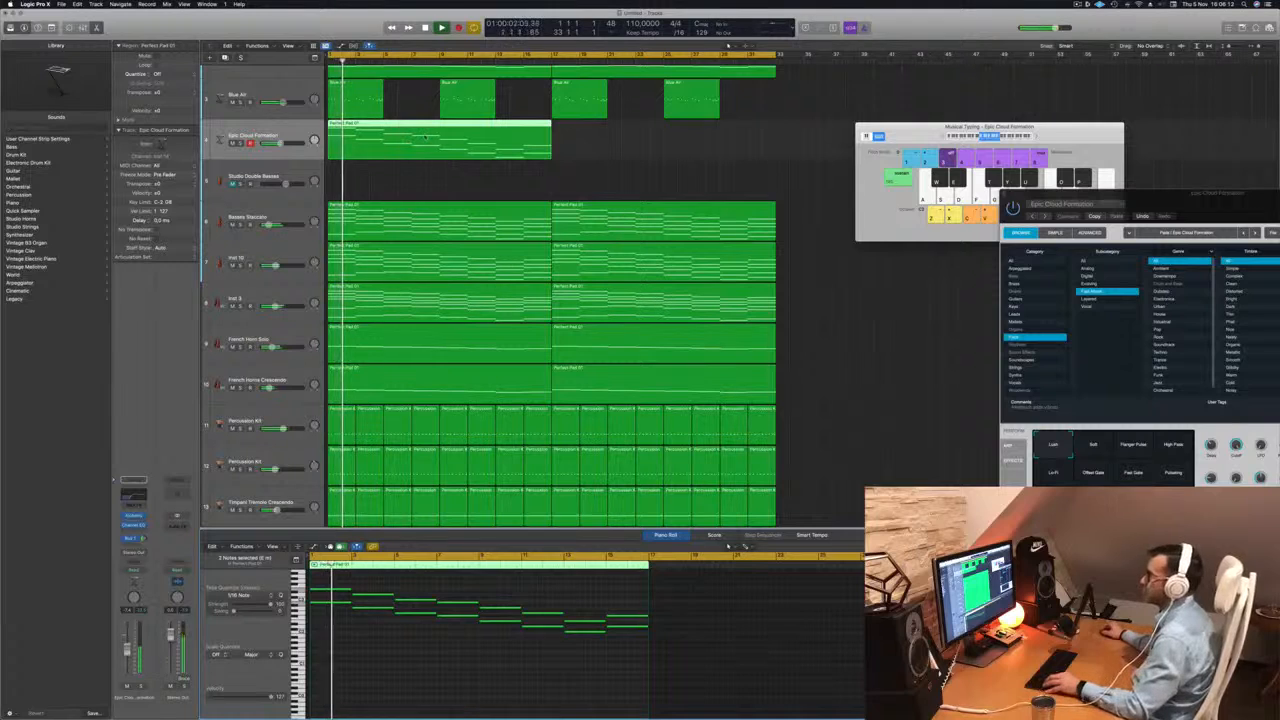
pyautogui.moveTo(432, 128); pyautogui.dragTo(657, 137)
# - Briefly solo the Epic Cloud Formation track, return to the full mix, and select both of its regions
pyautogui.click(240, 143)
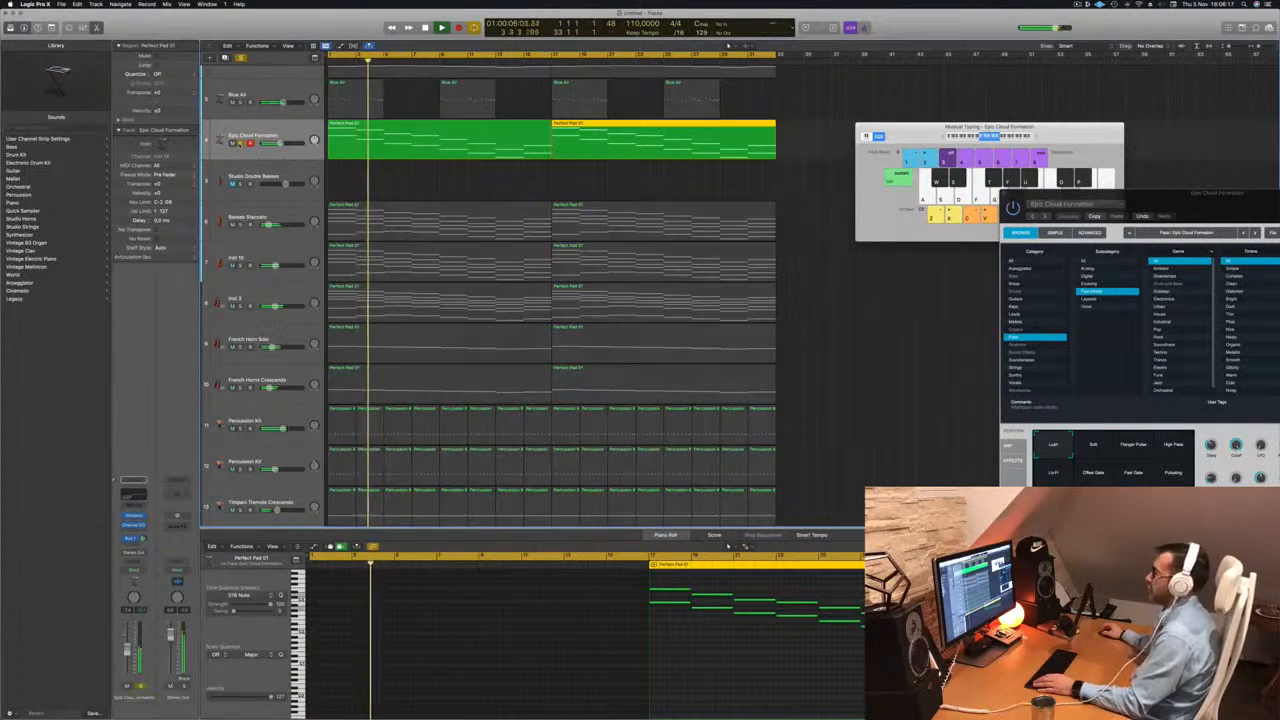
pyautogui.click(240, 143)
pyautogui.click(244, 136)
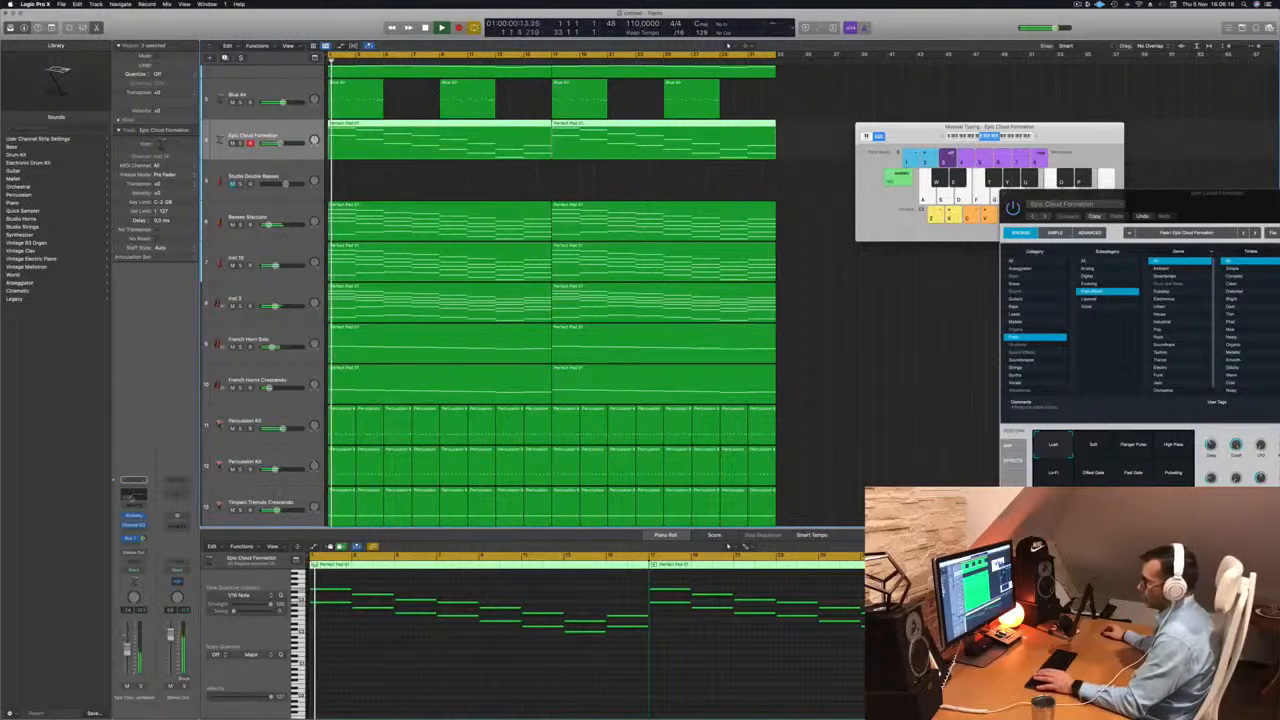
# - Raise the low cut in the Epic Cloud Formation track's Channel EQ to about 1030 Hz and replay from the start
pyautogui.click(130, 497)
pyautogui.moveTo(672, 252); pyautogui.dragTo(757, 252)
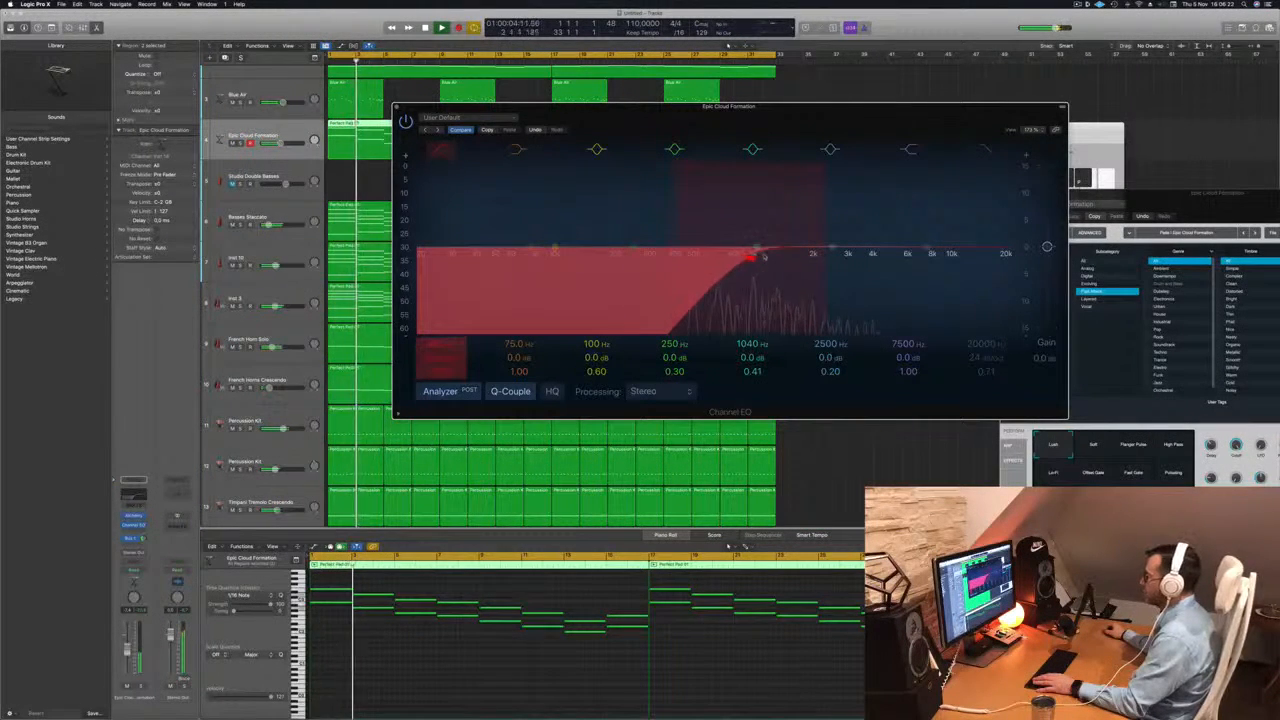
pyautogui.press('Return')
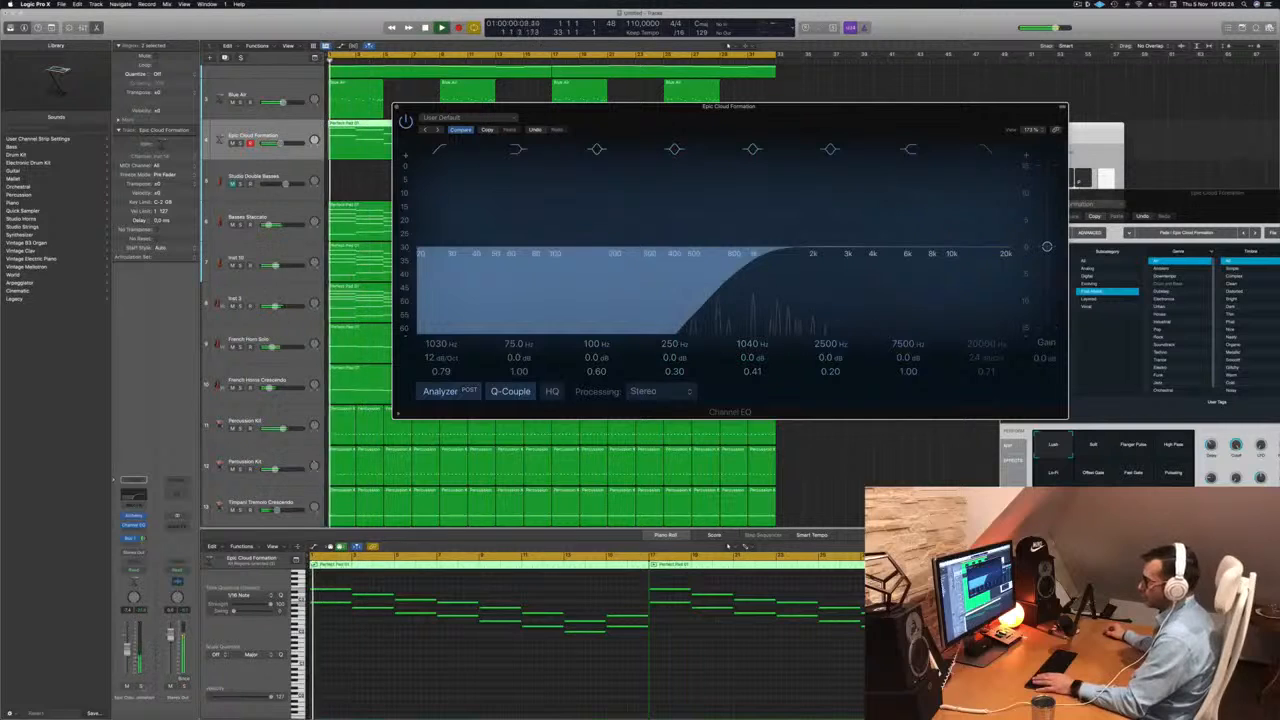
# - Compare the filtered Epic Cloud Formation track soloed and in the full mix, and close its Channel EQ
pyautogui.click(141, 686)
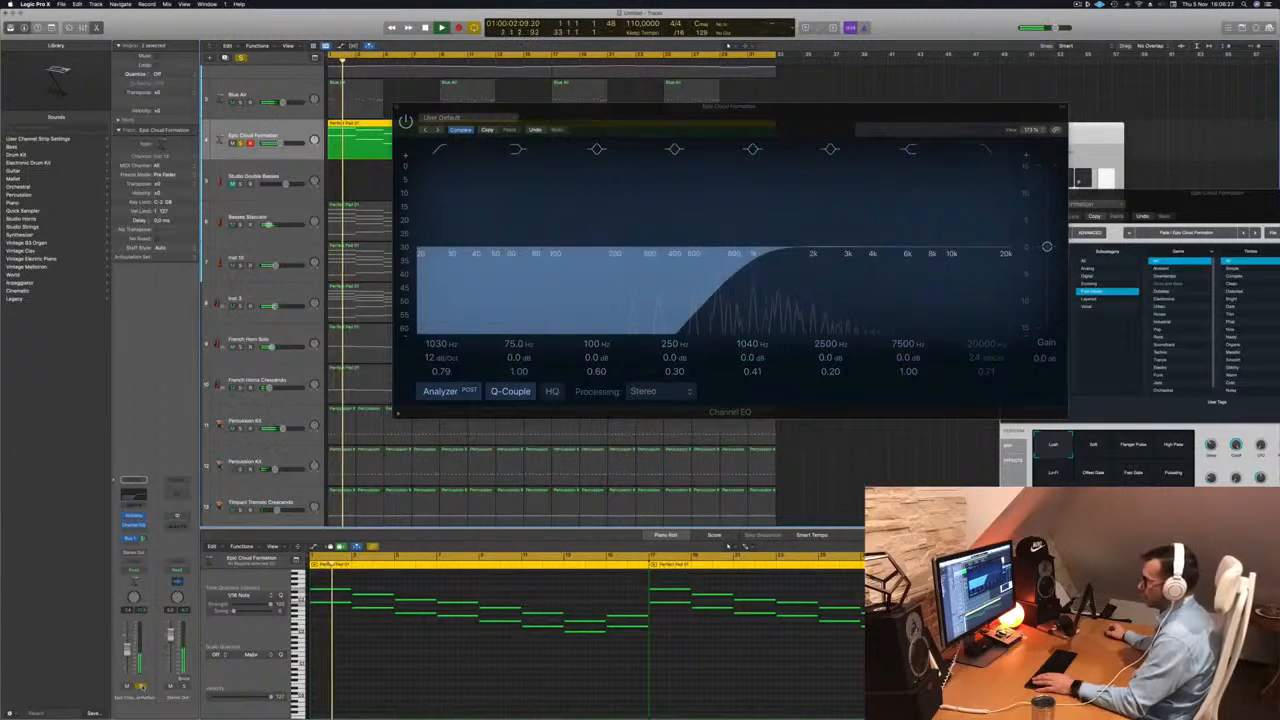
pyautogui.click(141, 686)
pyautogui.press('Return')
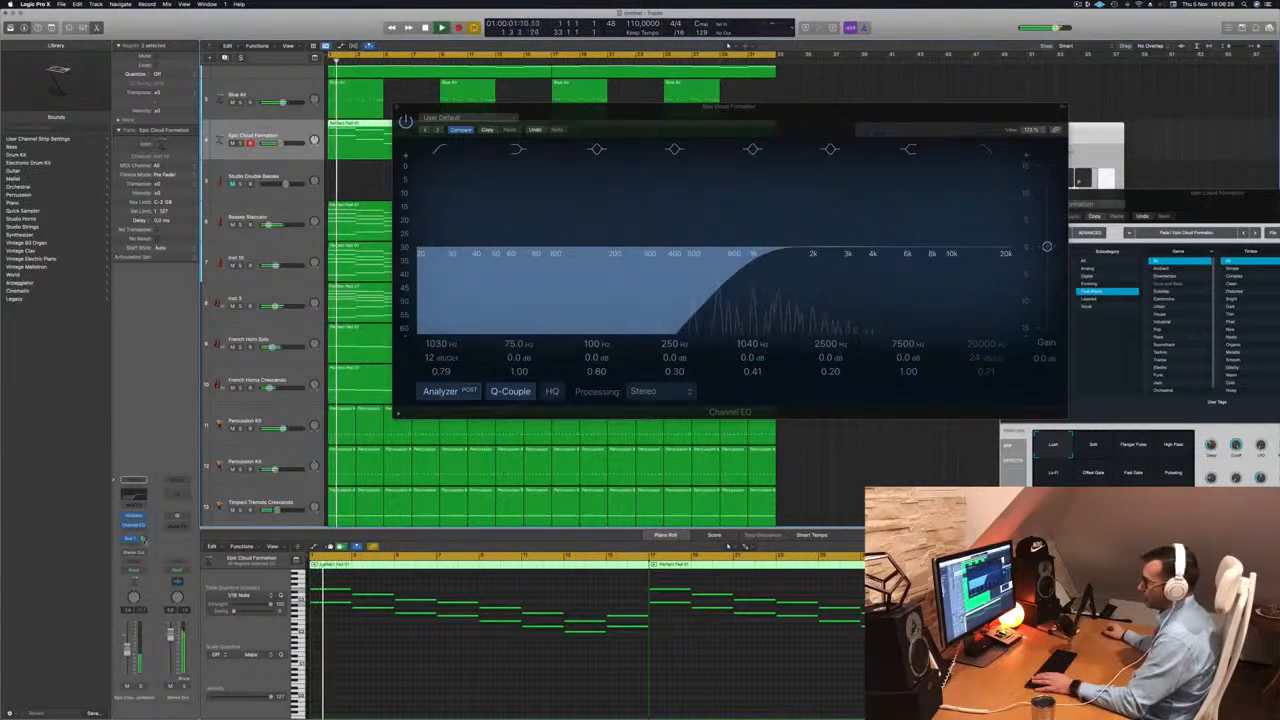
pyautogui.click(143, 538)
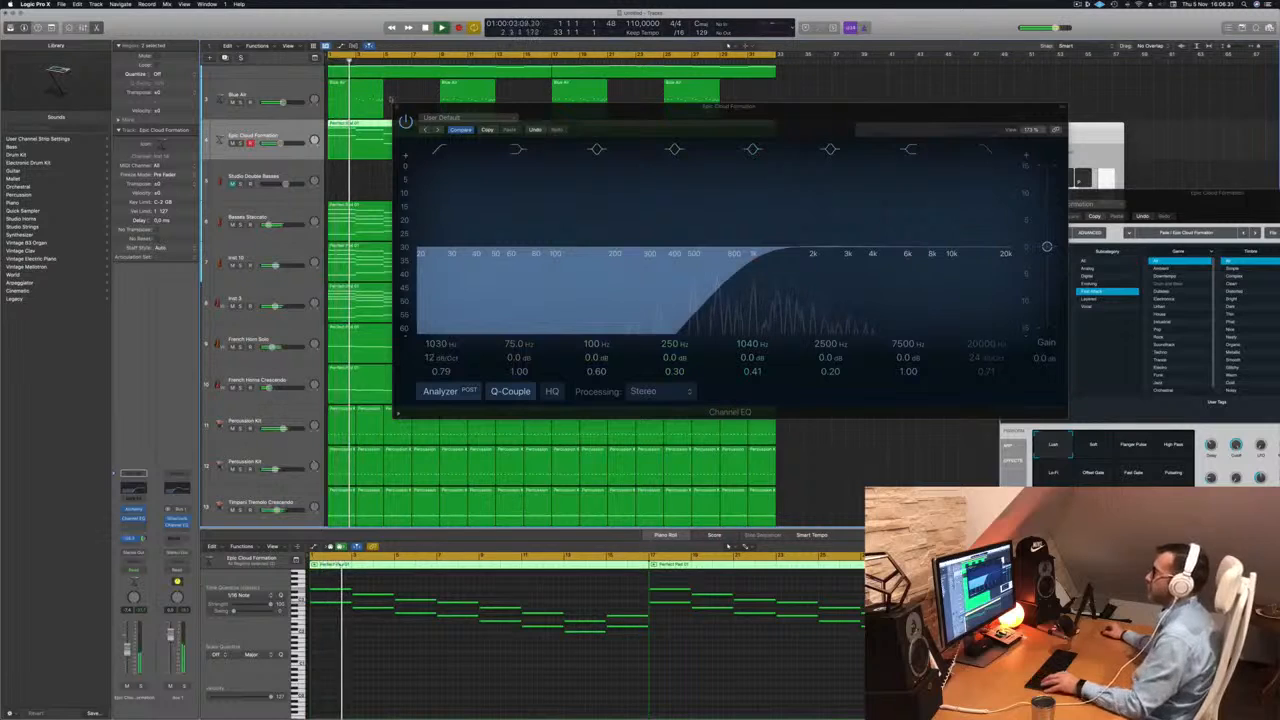
pyautogui.click(397, 108)
# - Select the Blue Air track with its regions and replay the arrangement from the start
pyautogui.press('super+Left')
pyautogui.press('super+Left')
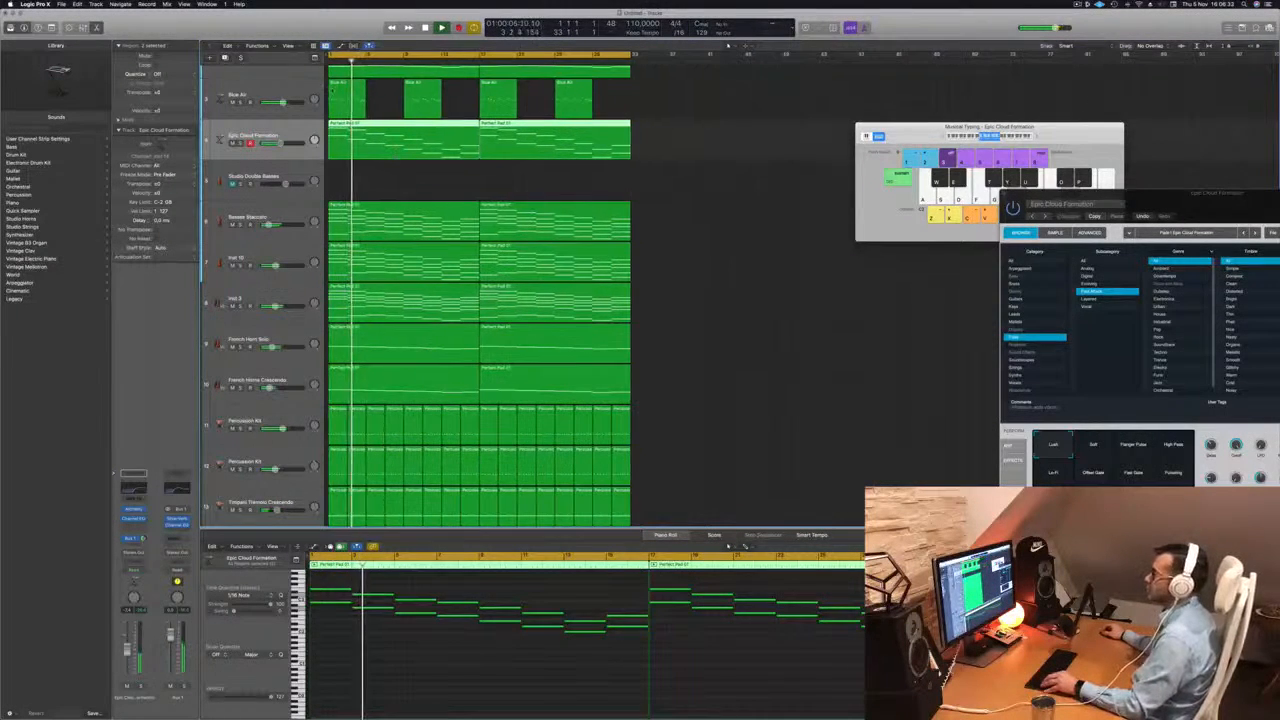
pyautogui.click(263, 106)
pyautogui.press('Return')
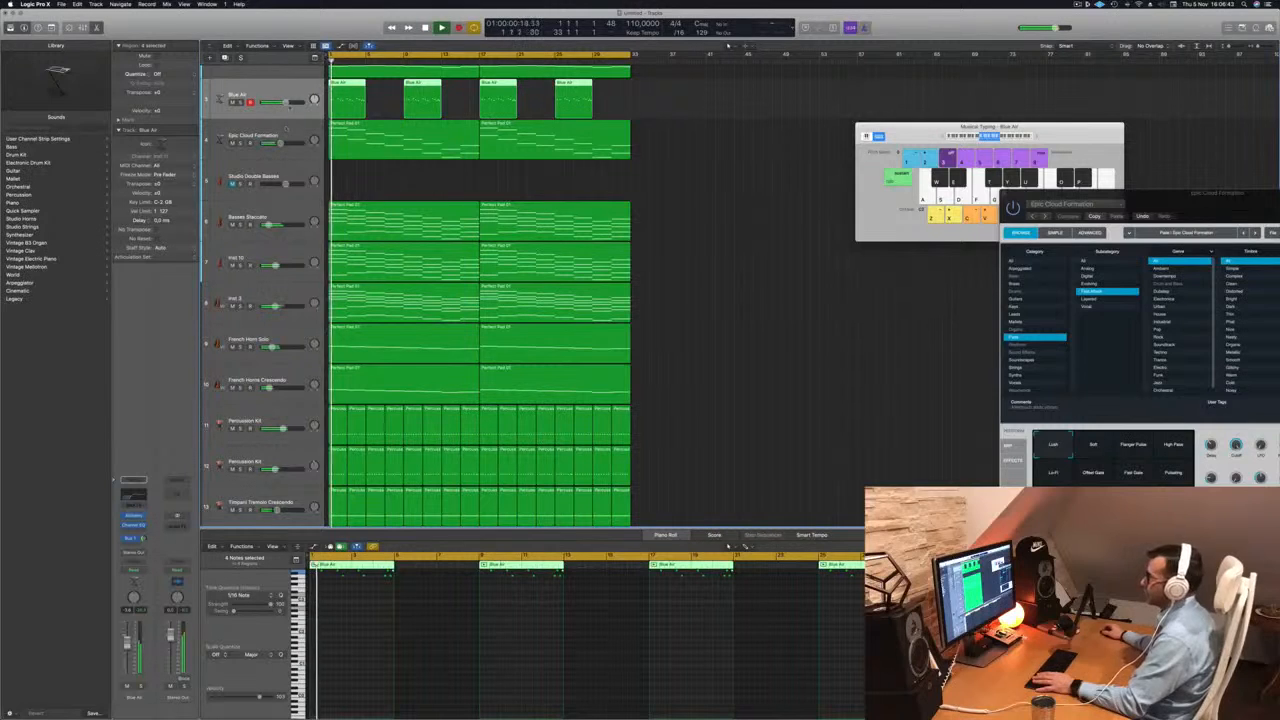
# - Solo the Perfect Pad 03 track and display the notes of both its regions in the Piano Roll
pyautogui.scroll(3, 662, 191)
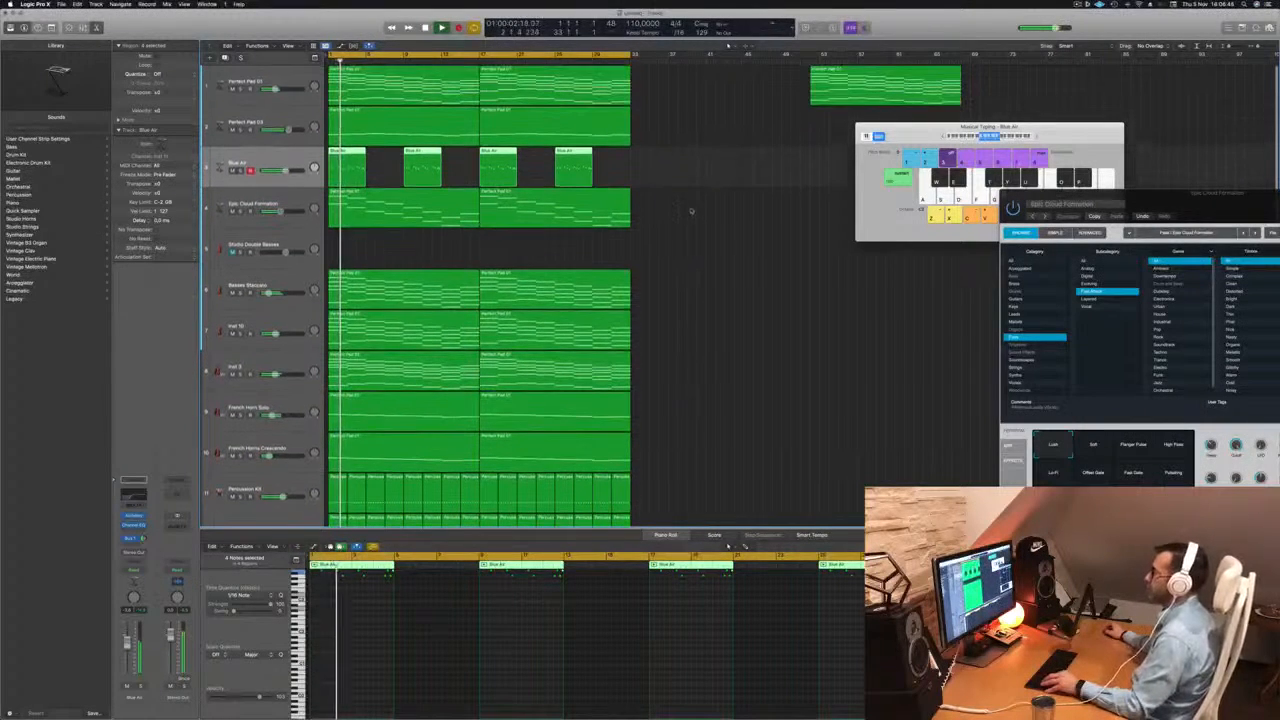
pyautogui.click(240, 130)
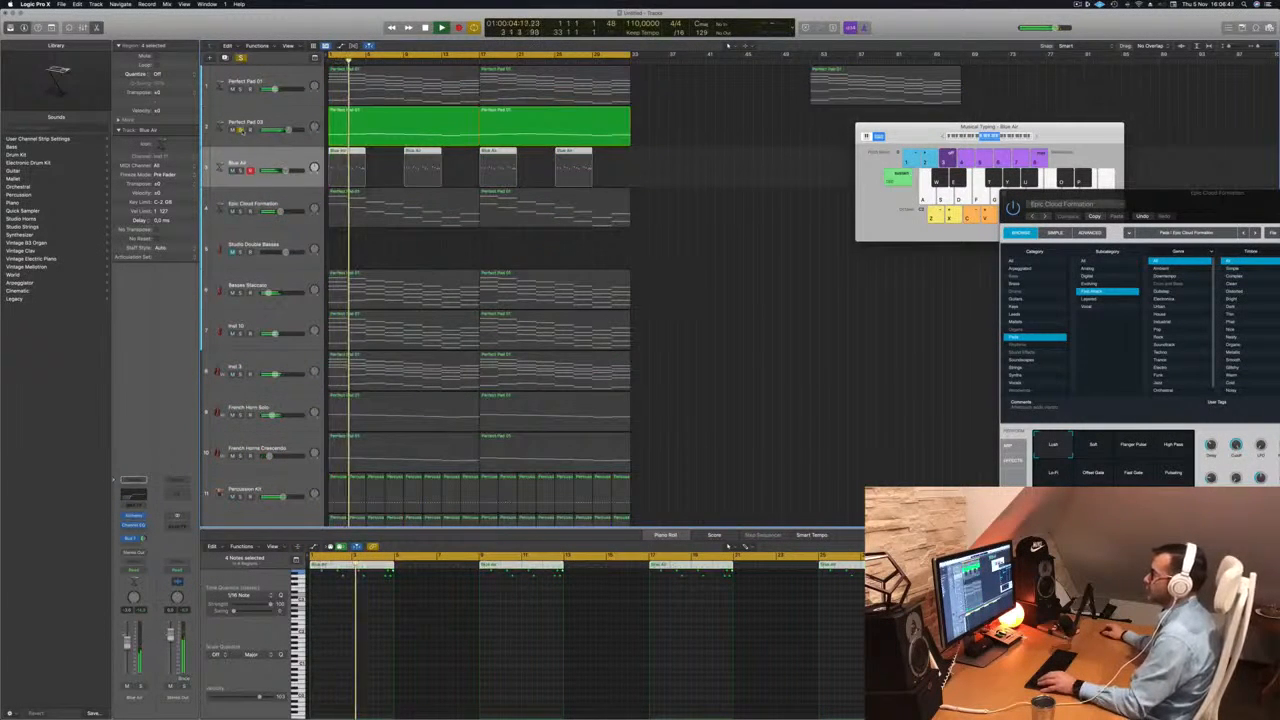
pyautogui.click(605, 124)
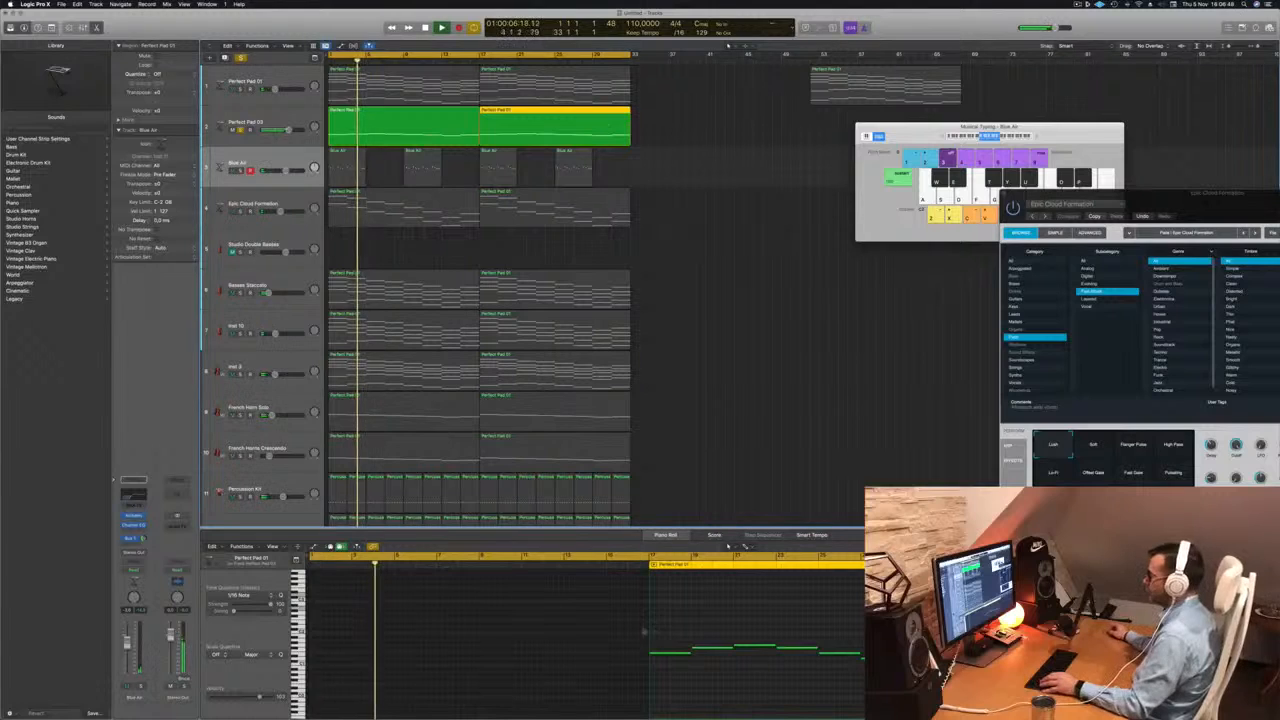
pyautogui.click(290, 113)
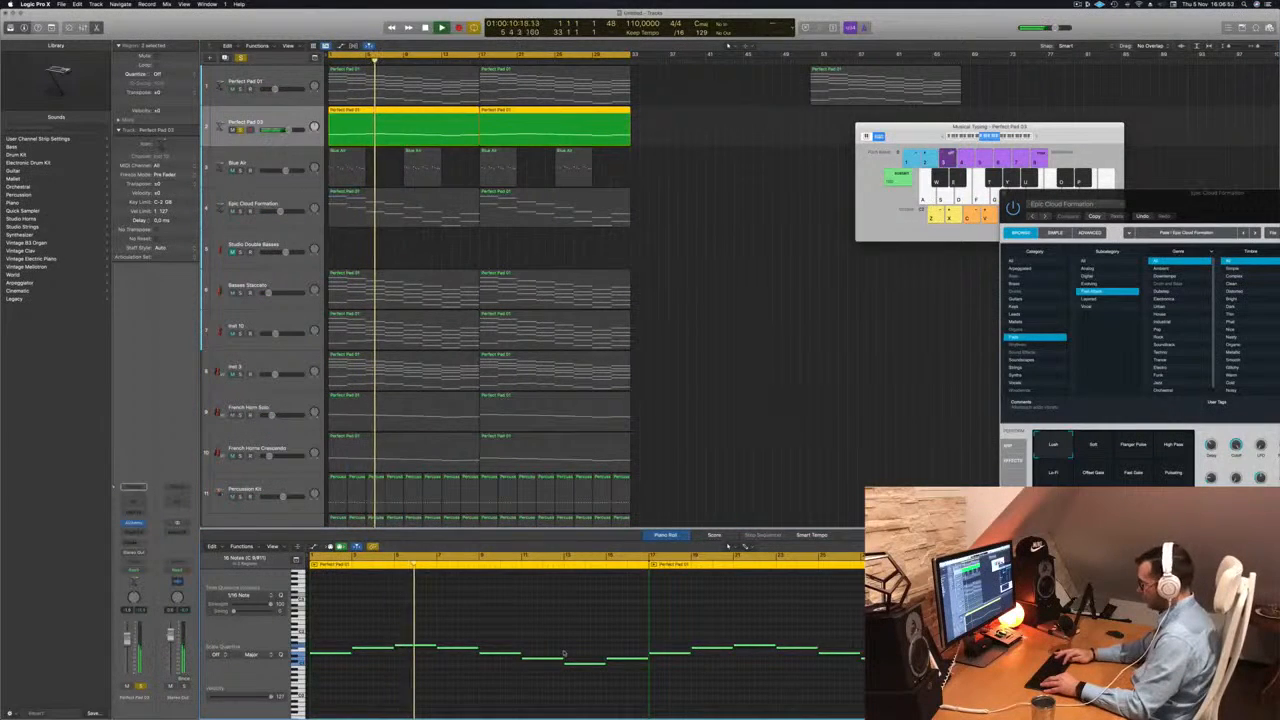
pyautogui.scroll(2, 563, 653)
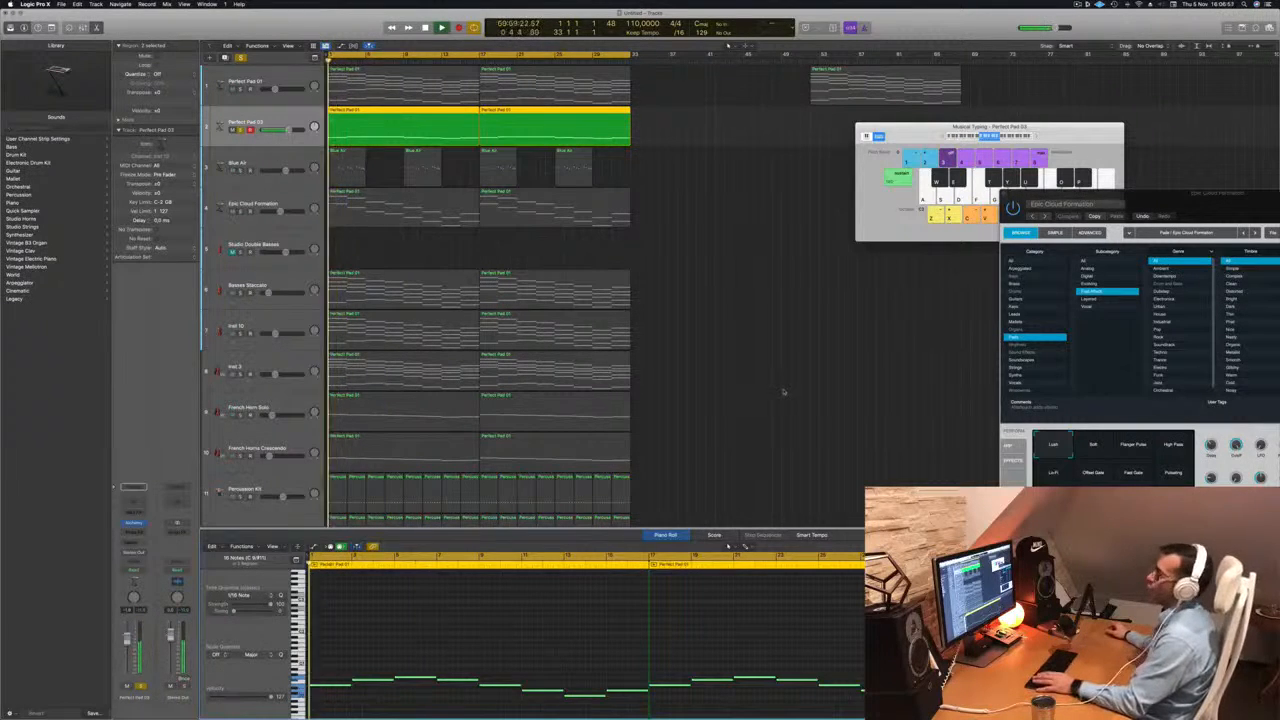
# - Return from the soloed Perfect Pad 03 track to the full mix, replay from the start, and clear the region selection
pyautogui.press('space')
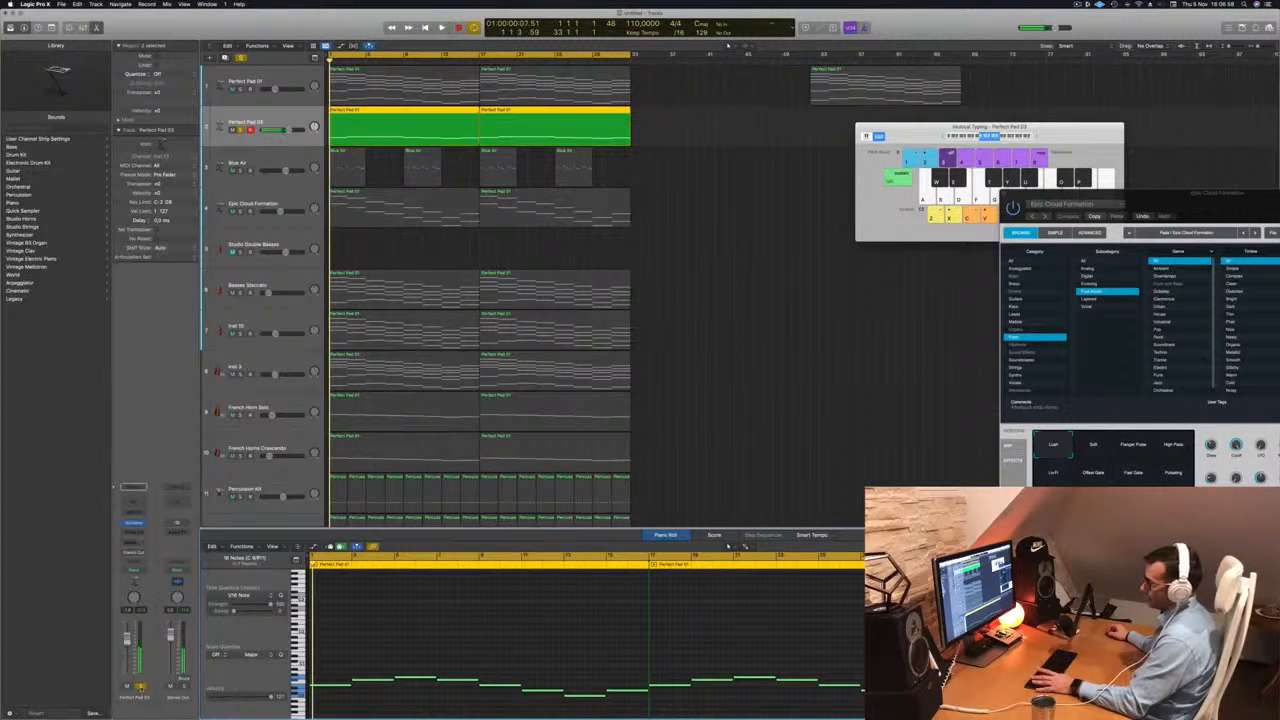
pyautogui.press('super+a')
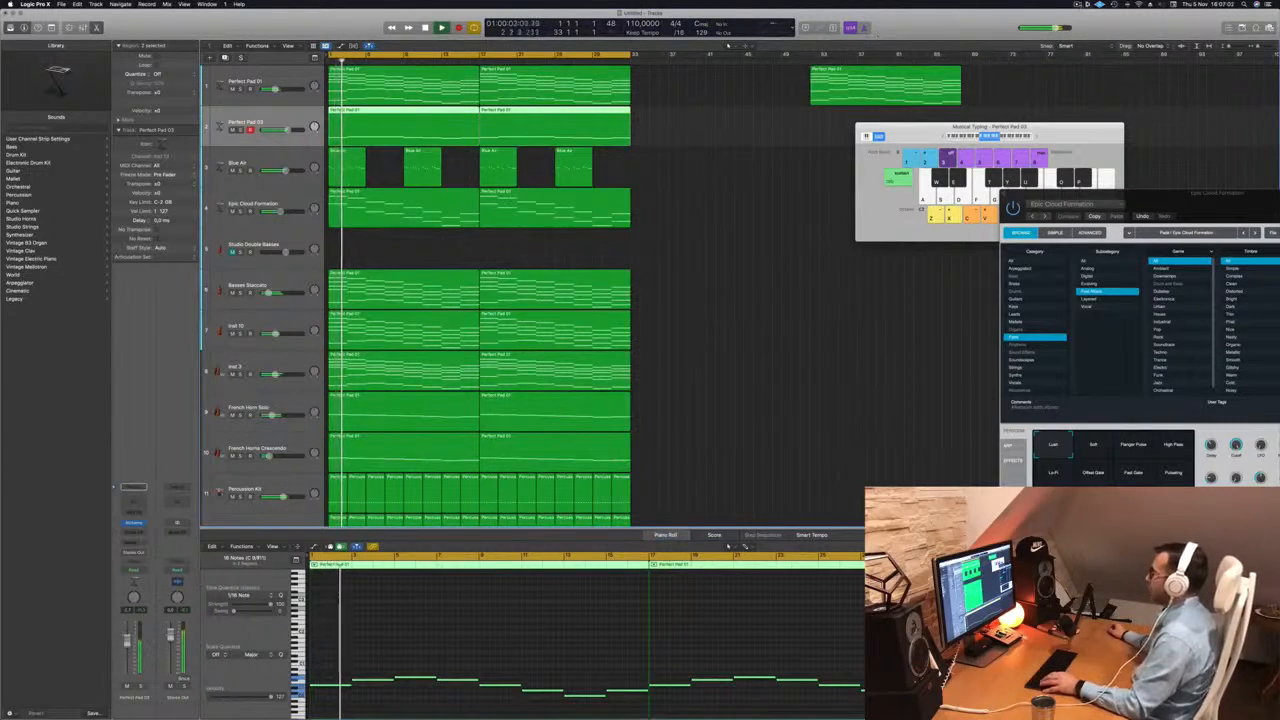
pyautogui.click(737, 246)
pyautogui.scroll(-3, 729, 243)
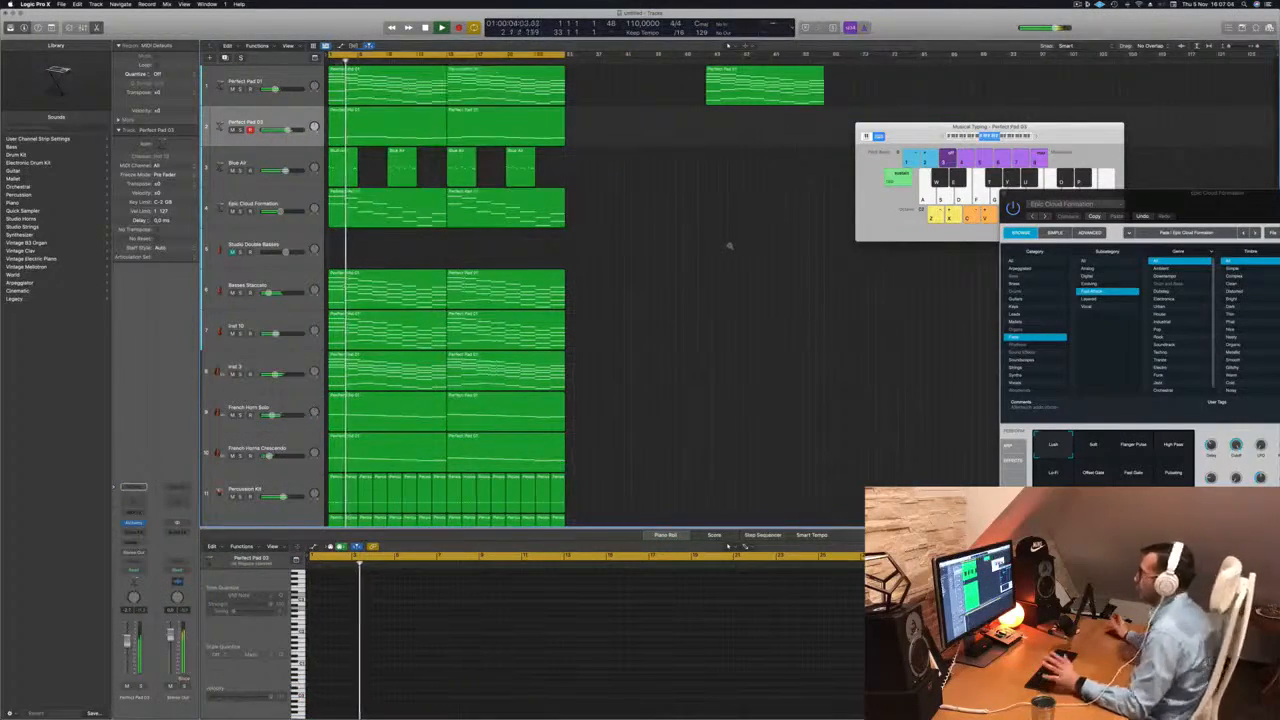